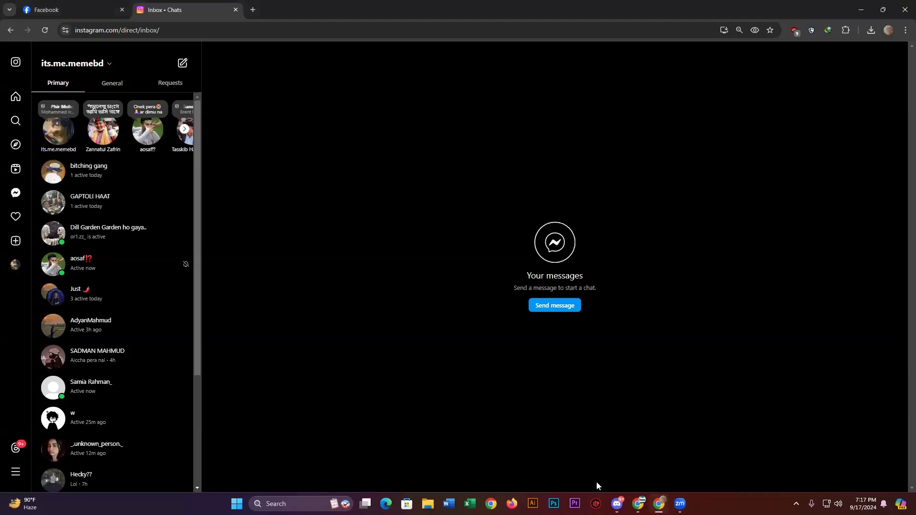
Keep a single maximised new Chrome tab, closing the Facebook and Meta Business Suite tabs
key("super+d")
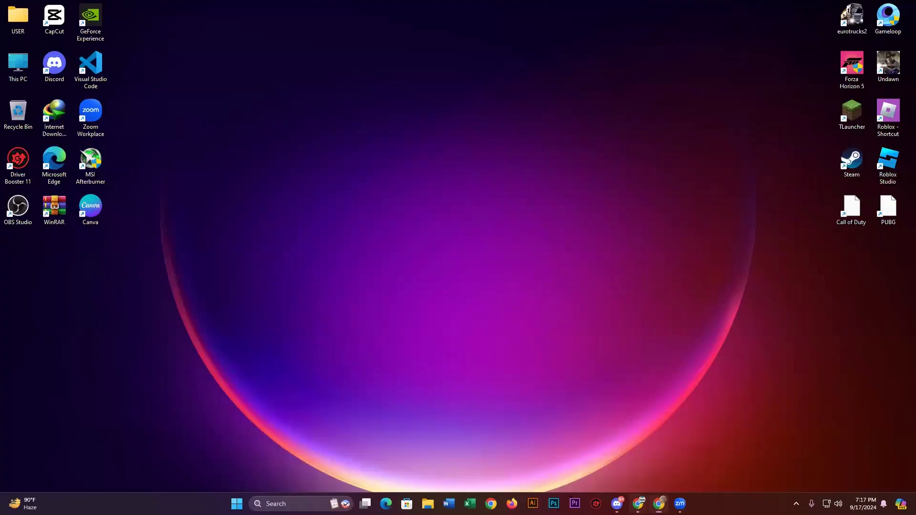
key("super+d")
key("ctrl+t")
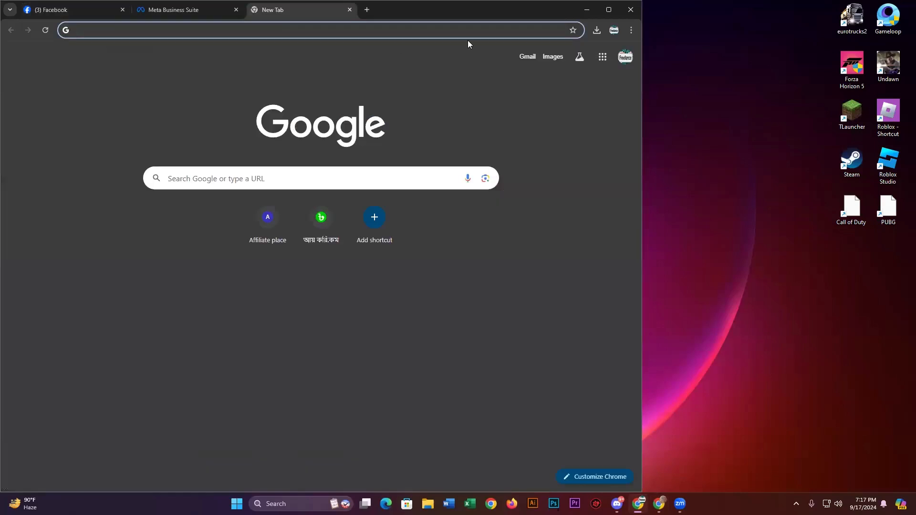
left_click(600, 17)
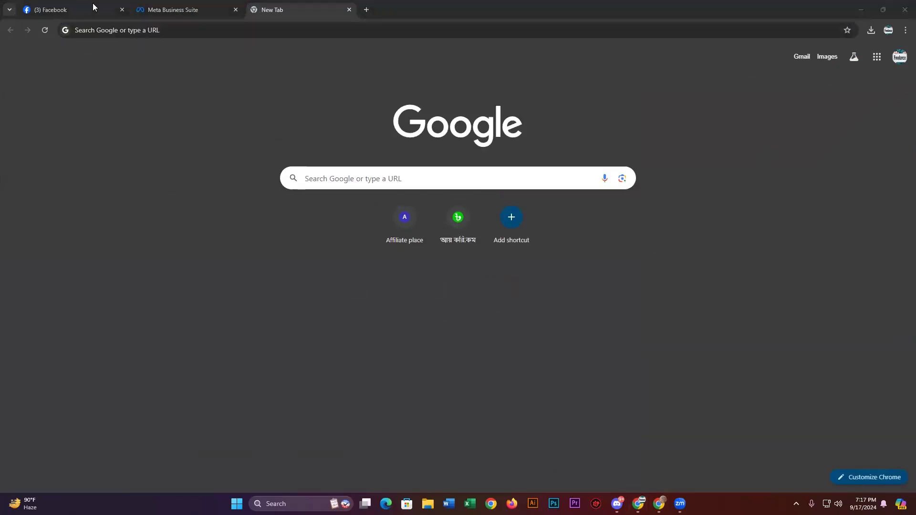
left_click(123, 9)
left_click(123, 10)
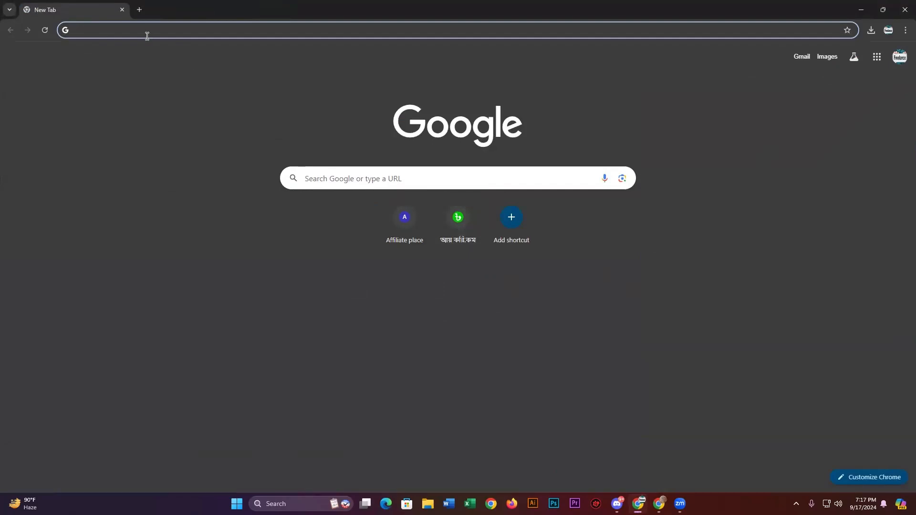
Search Google for business.facebook.com and open the Facebook Business result
left_click(135, 29)
type("bus")
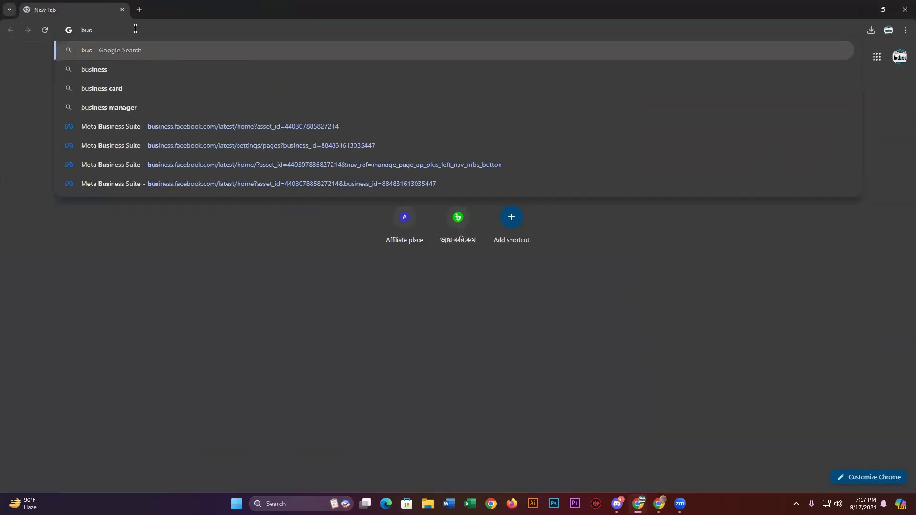
type("iness.")
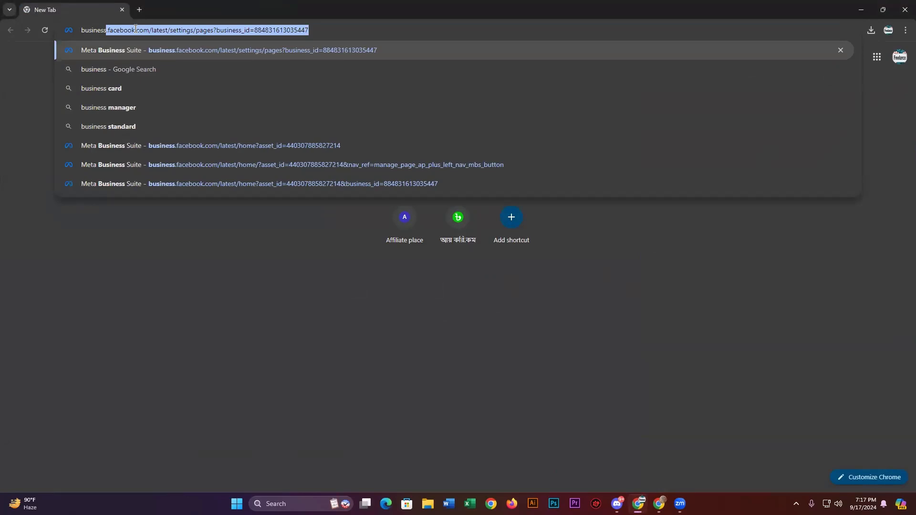
type("face")
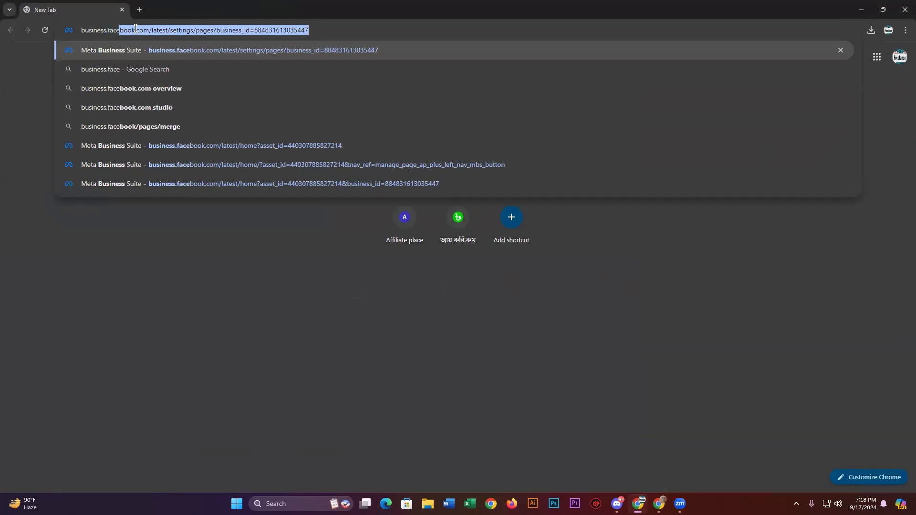
type("book")
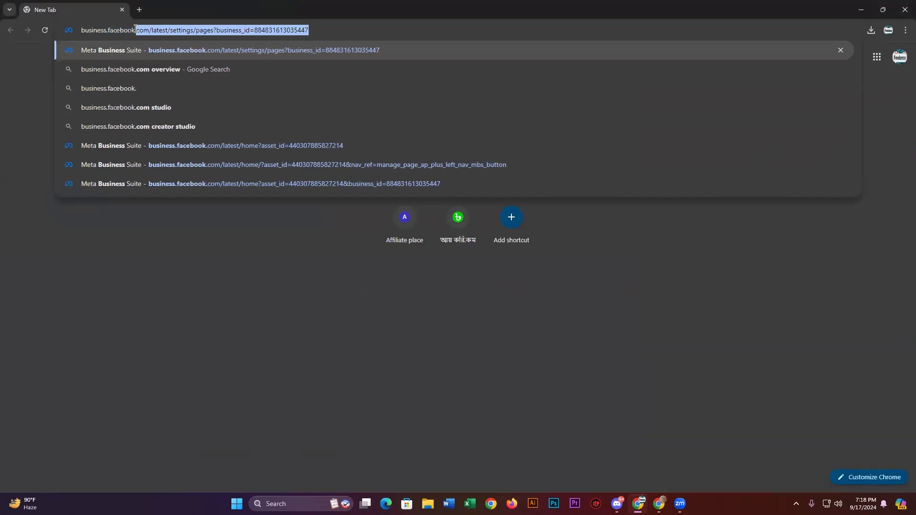
type(".com")
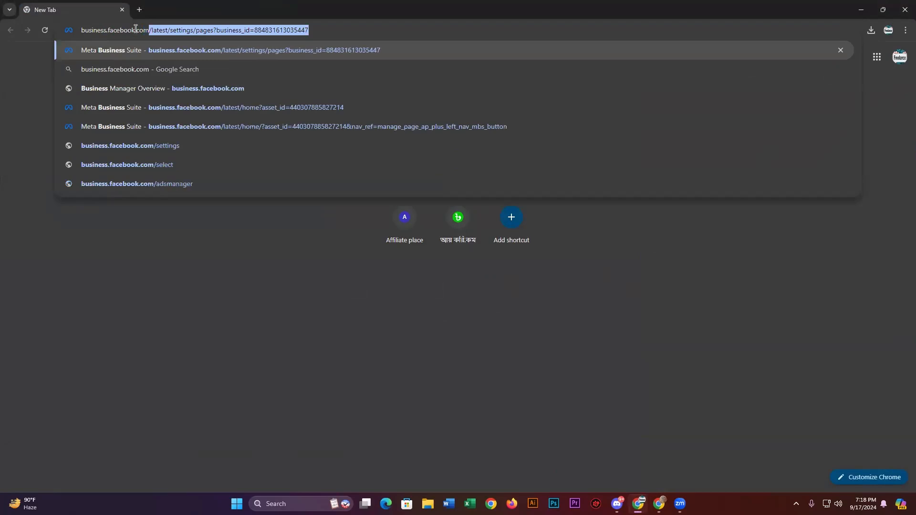
key("Delete")
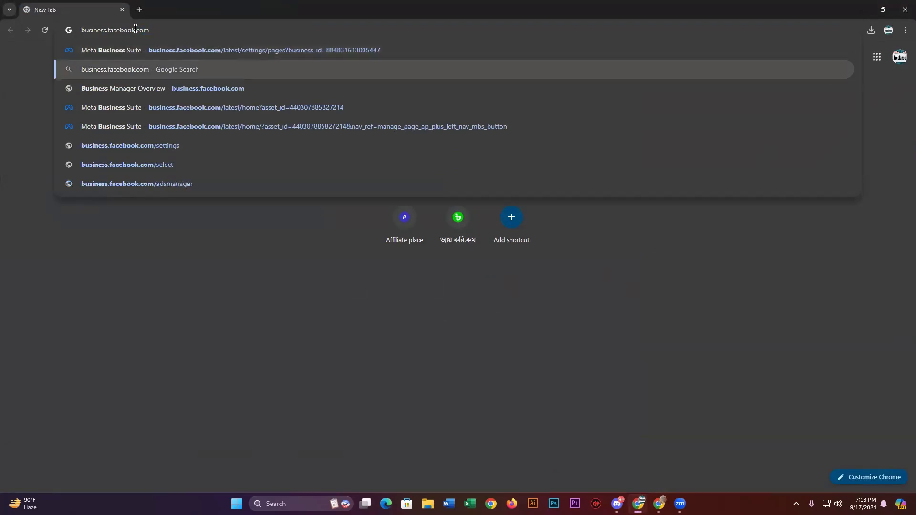
key("Return")
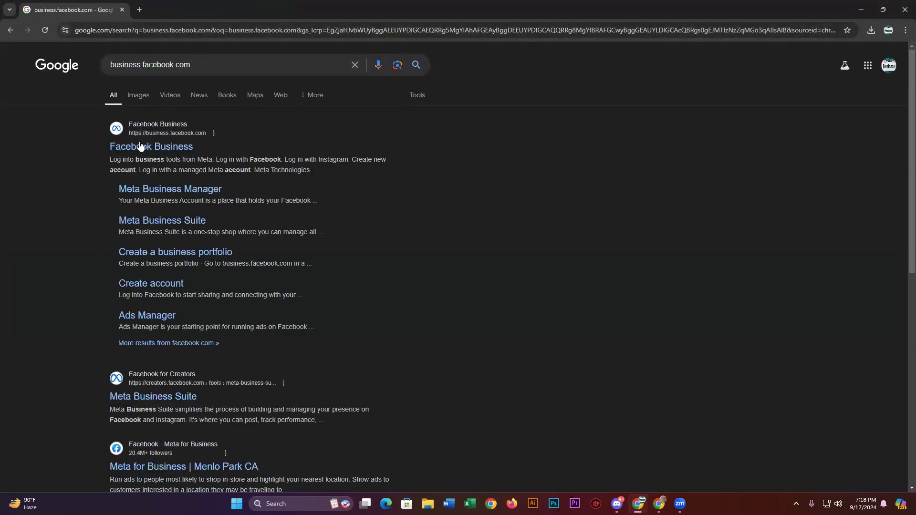
left_click(141, 148)
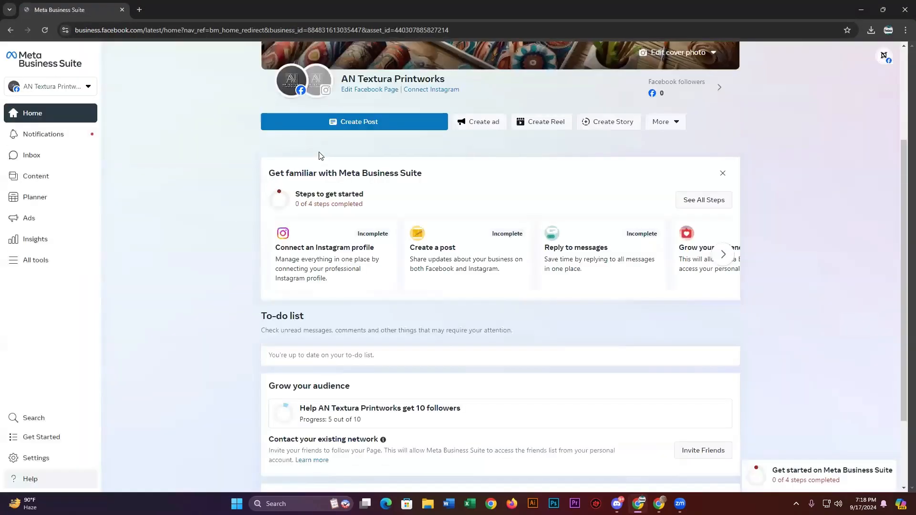
Open AN Textura Printworks portfolio settings, go to Business assets > Pages, and view Add options
left_click(61, 90)
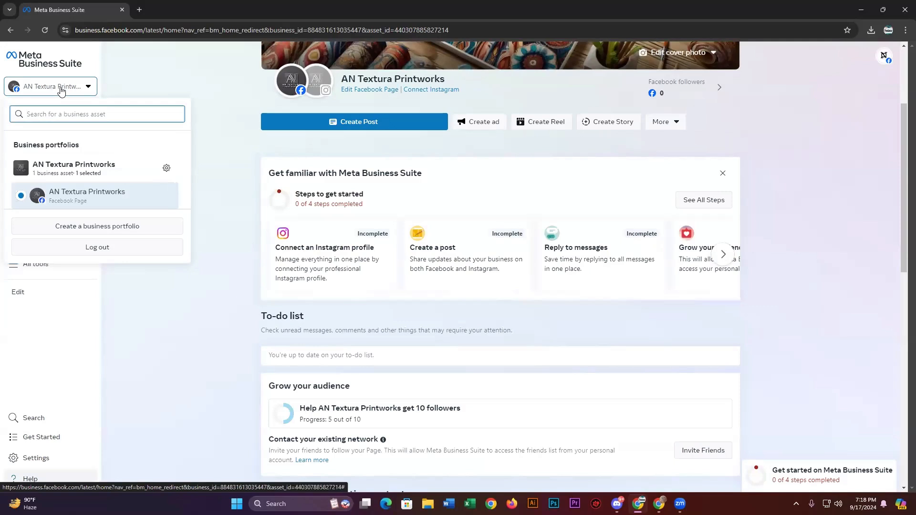
left_click(165, 168)
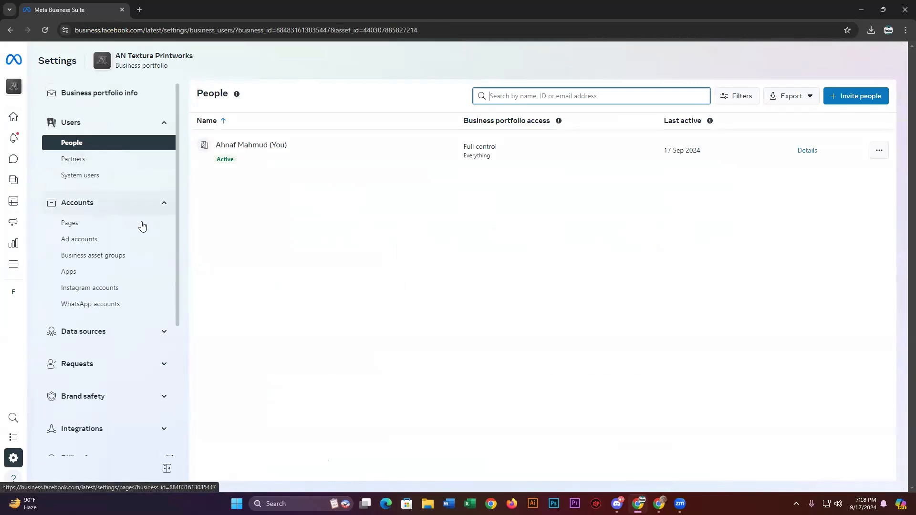
scroll(139, 228, "down", 4)
scroll(105, 245, "down", 1)
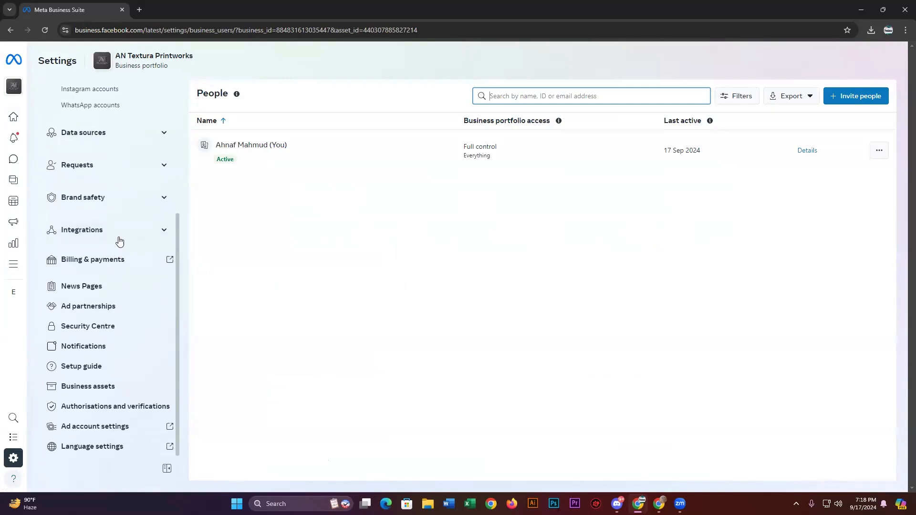
left_click(79, 386)
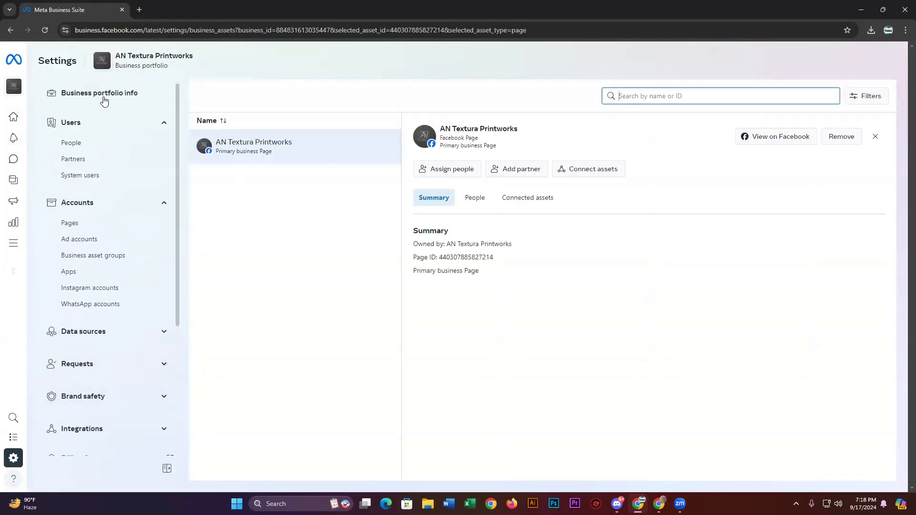
left_click(70, 227)
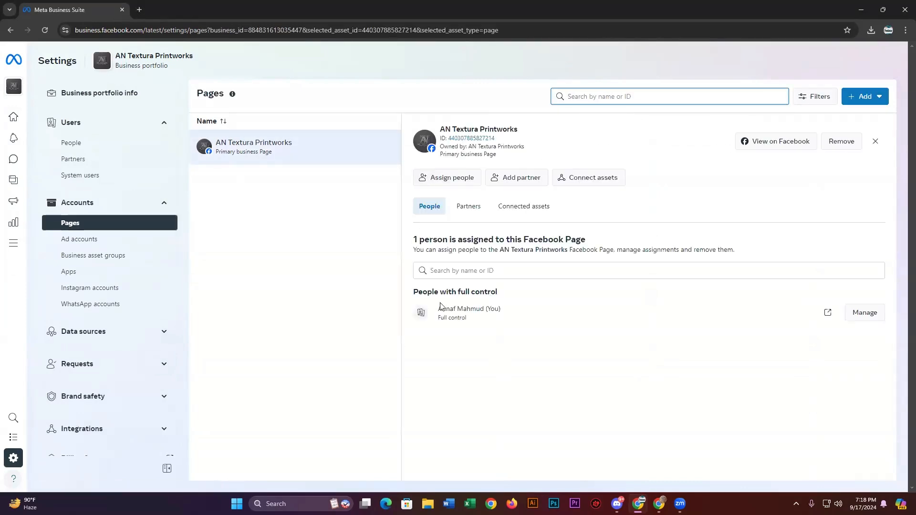
left_click(870, 98)
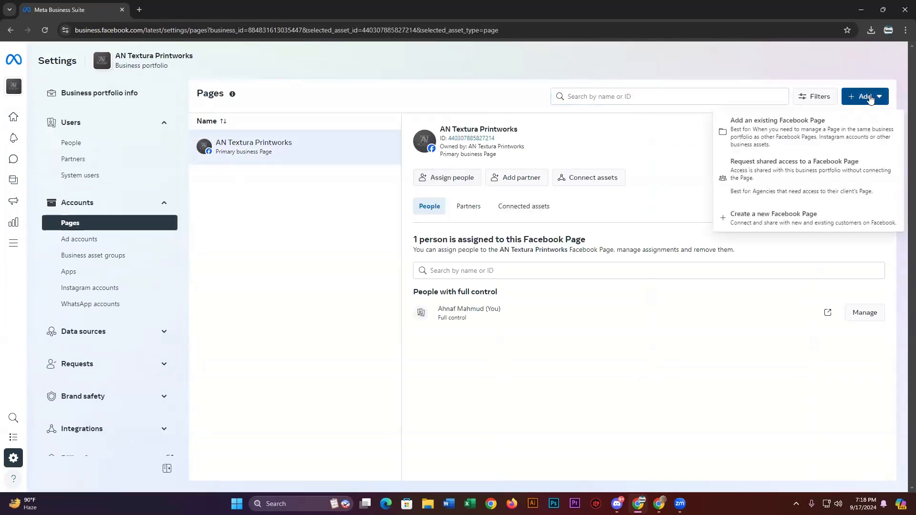
left_click(800, 170)
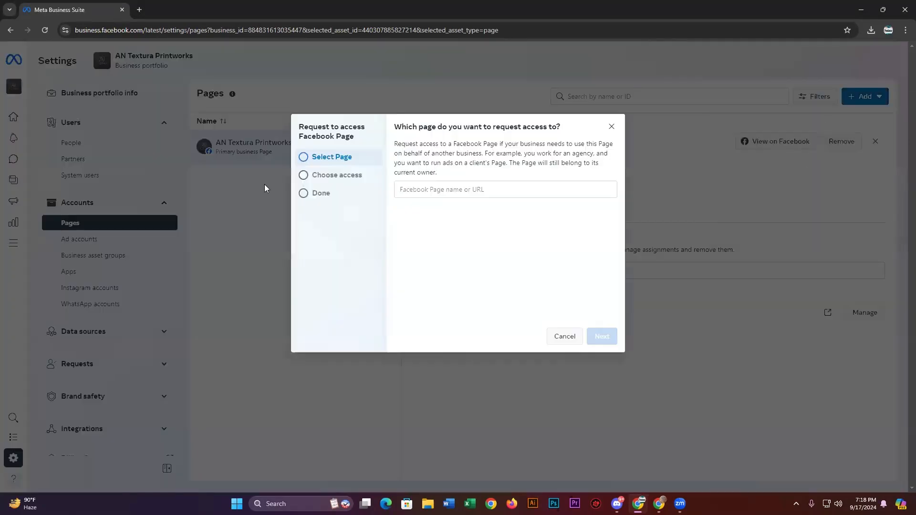
left_click(438, 188)
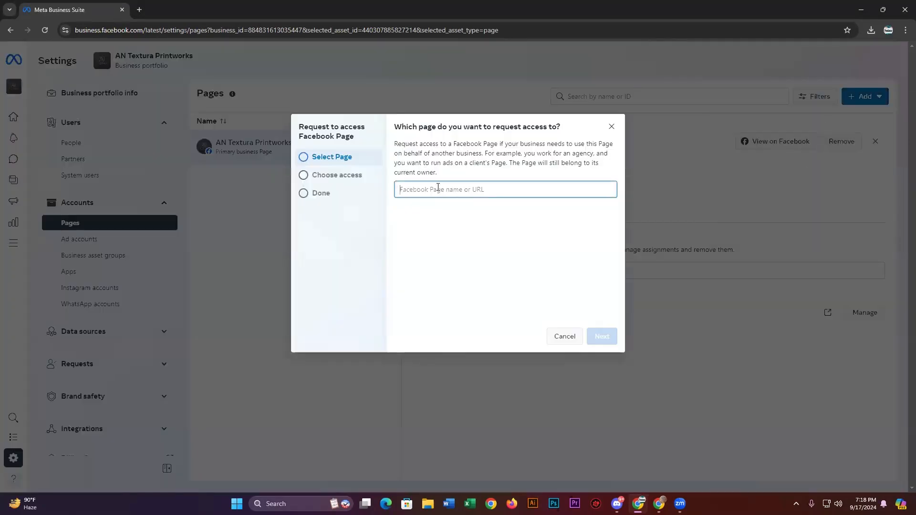
type("no")
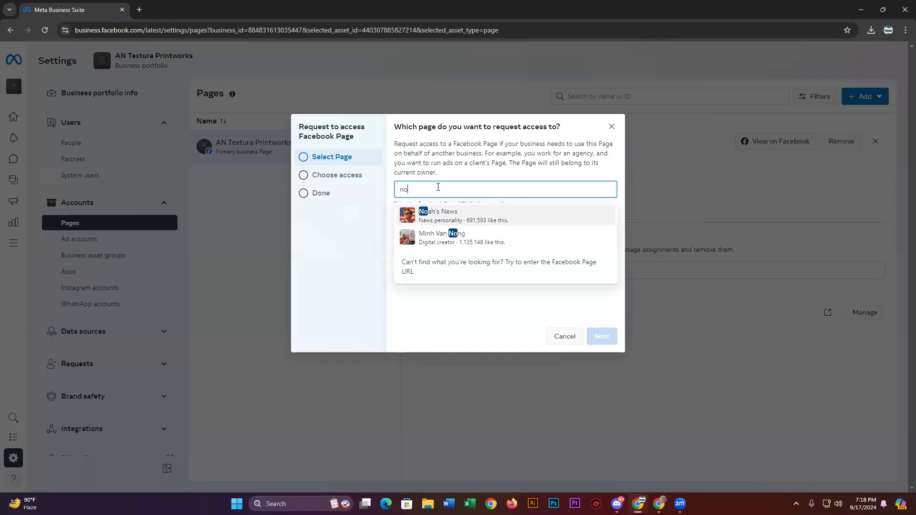
type("hali")
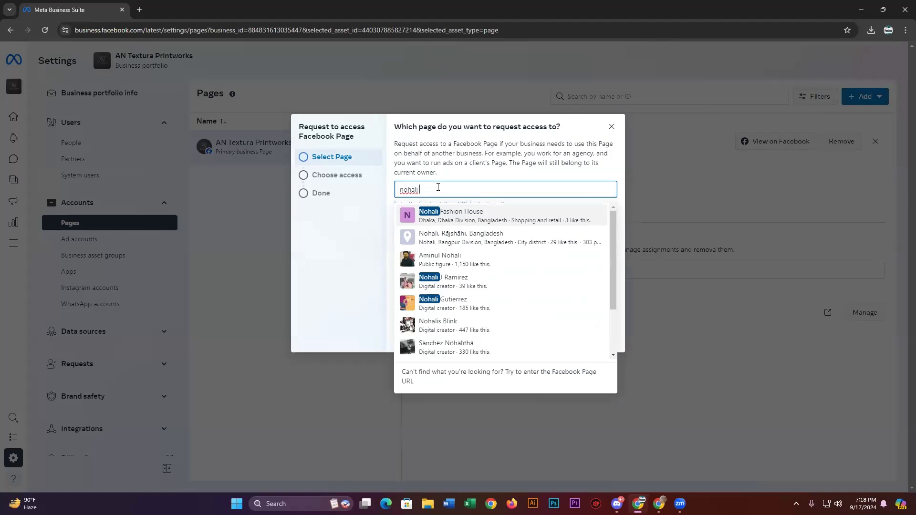
type(" craft")
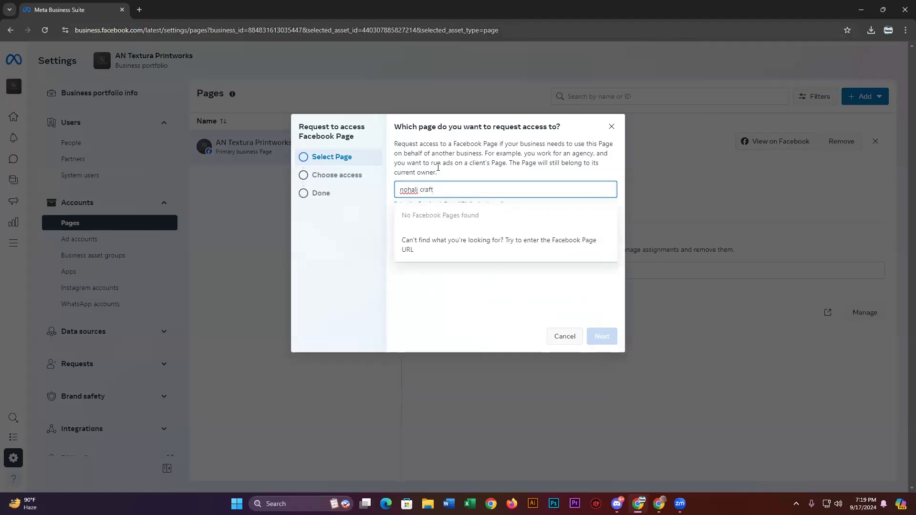
key("BackSpace")
key("BackSpace")
key("BackSpace")
key("BackSpace")
key("BackSpace")
key("BackSpace")
key("BackSpace")
key("BackSpace")
key("BackSpace")
key("BackSpace")
key("BackSpace")
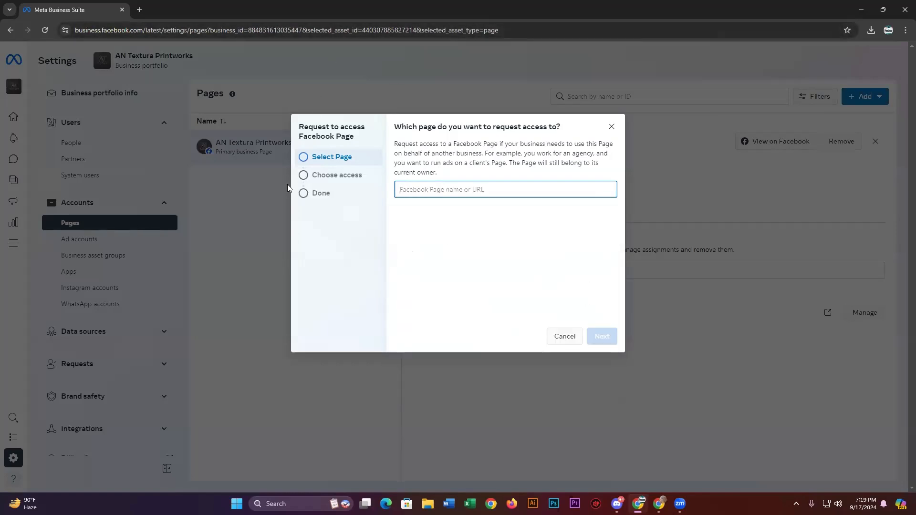
left_click(563, 338)
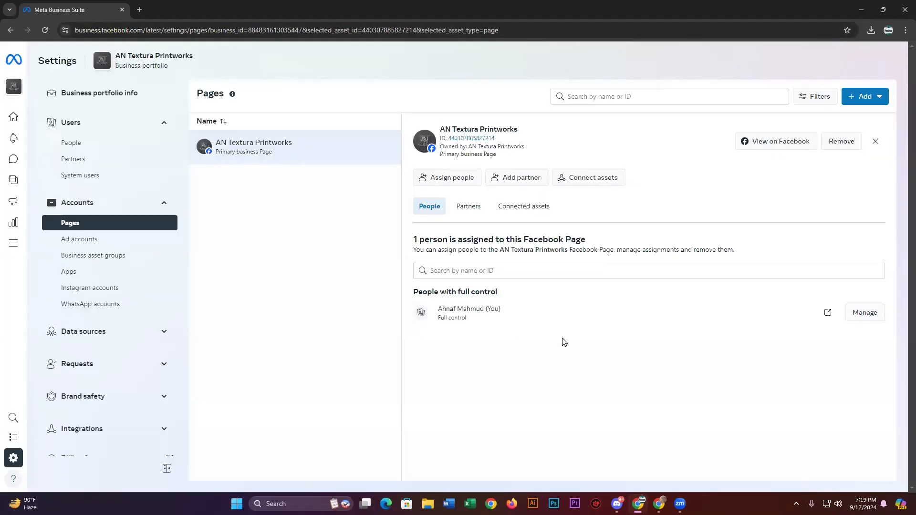
In a new tab, switch Google account, open Gmail and read the Welcome to Facebook email
mouse_move(17, 125)
left_click(139, 10)
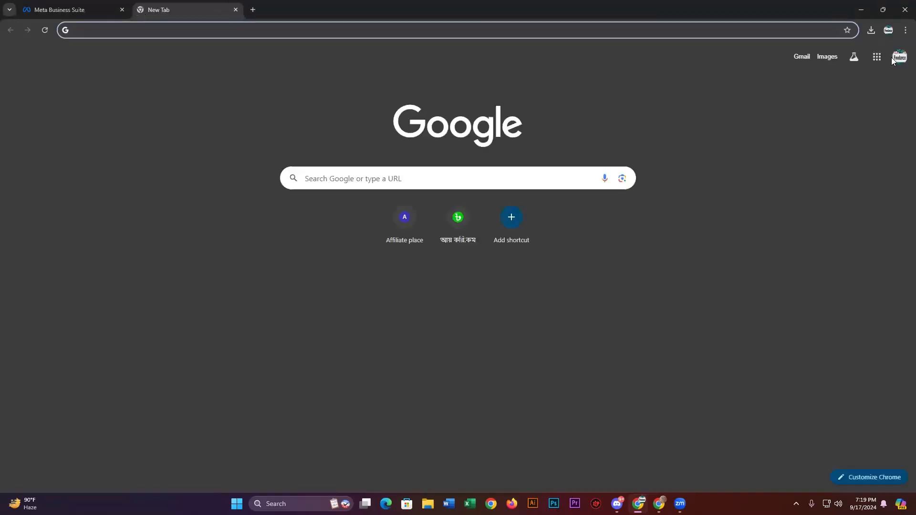
left_click(894, 62)
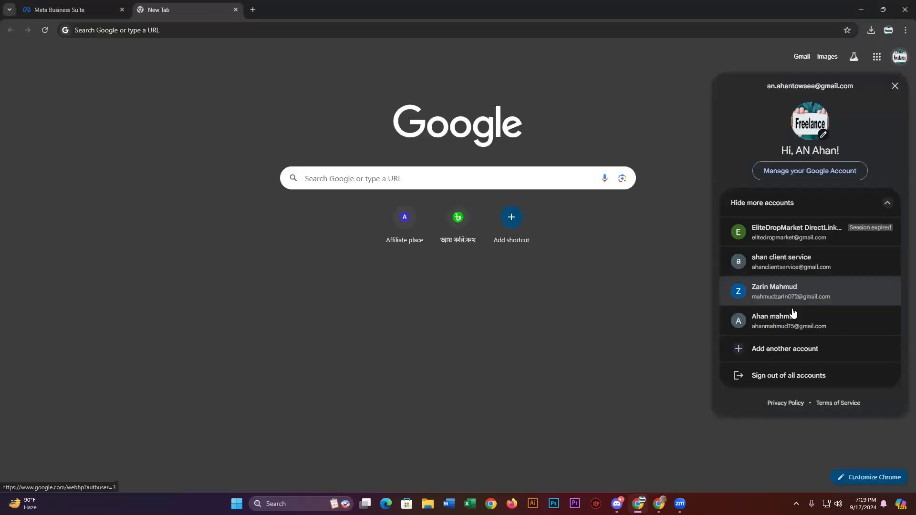
left_click(764, 320)
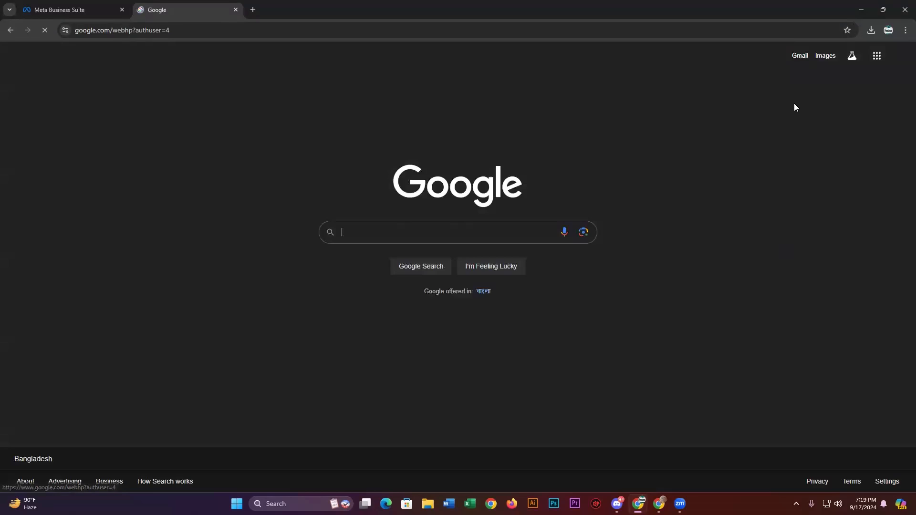
left_click(797, 57)
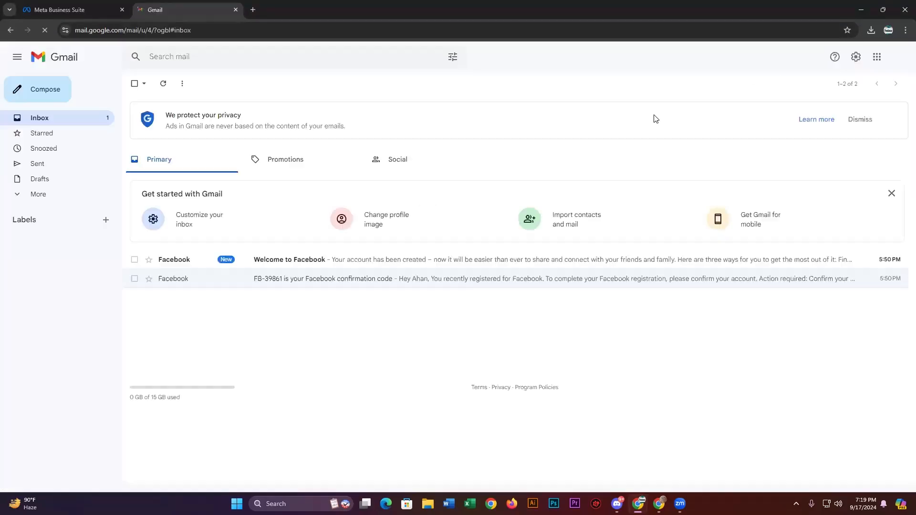
left_click(312, 260)
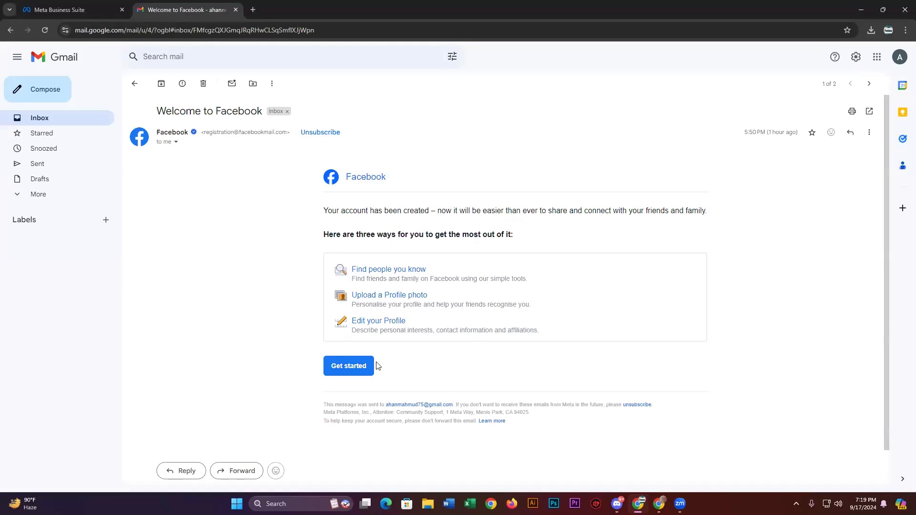
key("alt+Left")
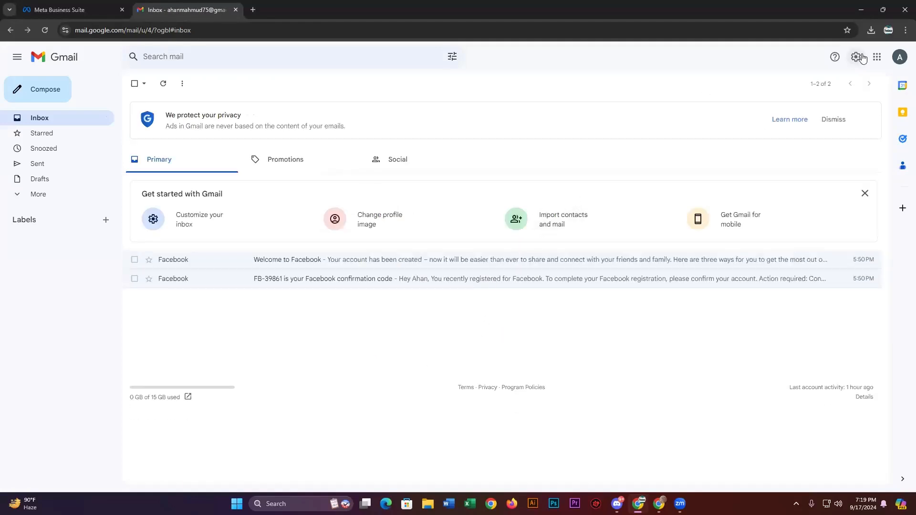
Follow the welcome email's Get started link, then close the extra inbox and Friends tabs
left_click(899, 58)
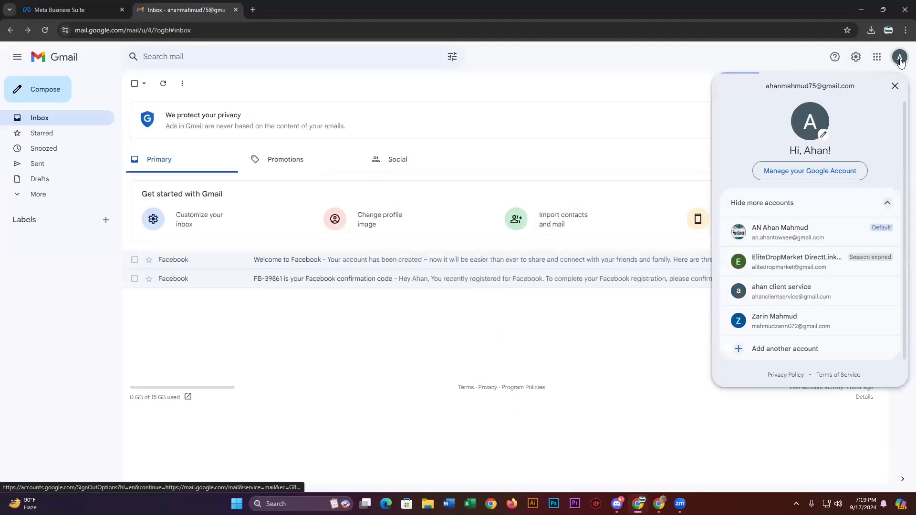
left_click(777, 317)
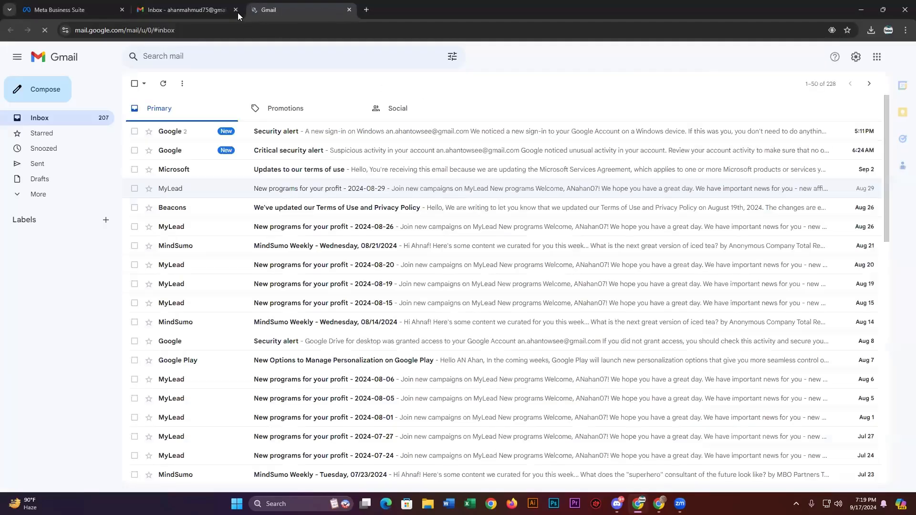
left_click(350, 9)
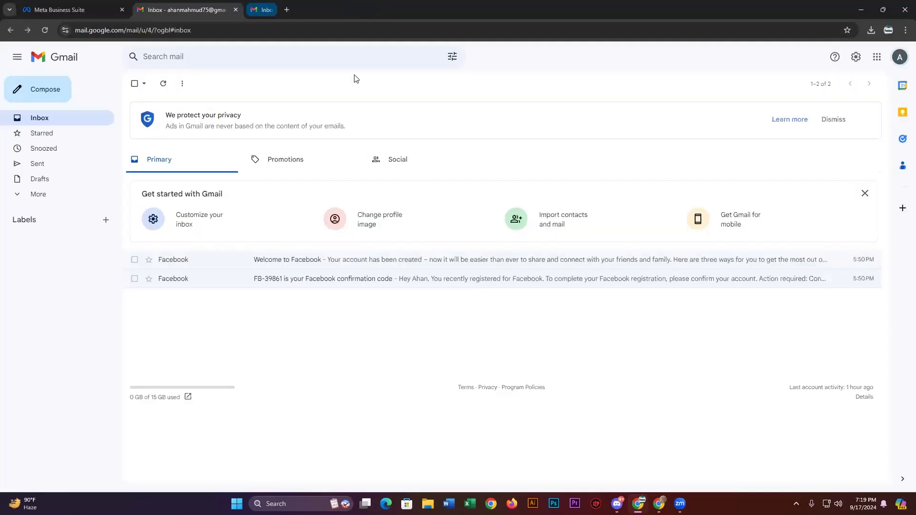
left_click(392, 267)
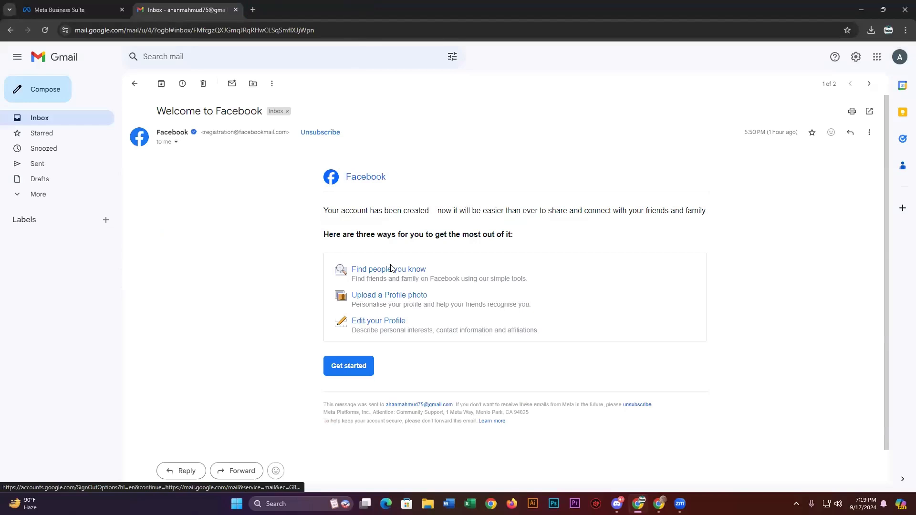
left_click(353, 367)
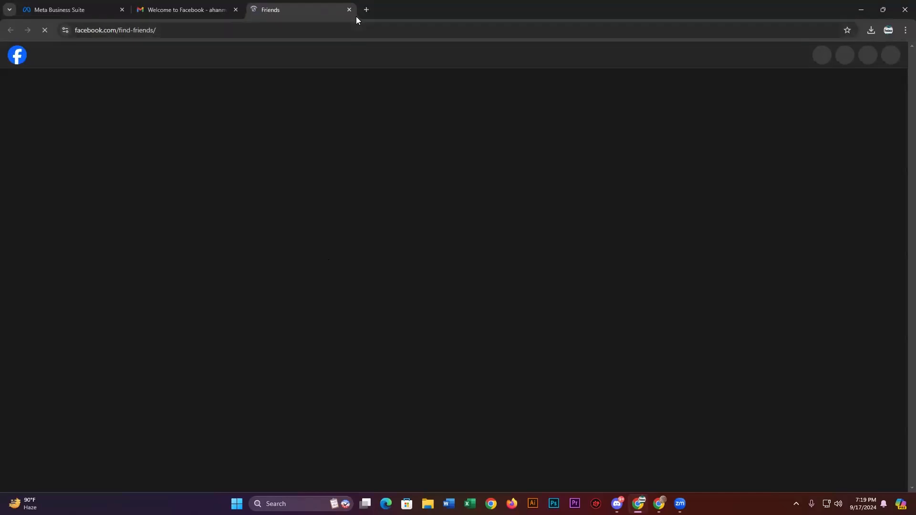
left_click(350, 10)
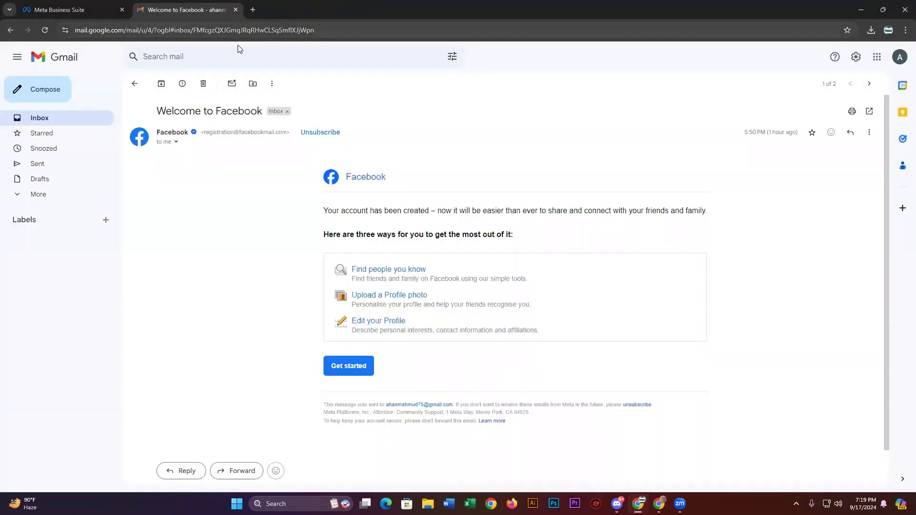
left_click(135, 85)
Under People, dismiss the error and open the Edit info form for the portfolio's person
key("ctrl+shift+Tab")
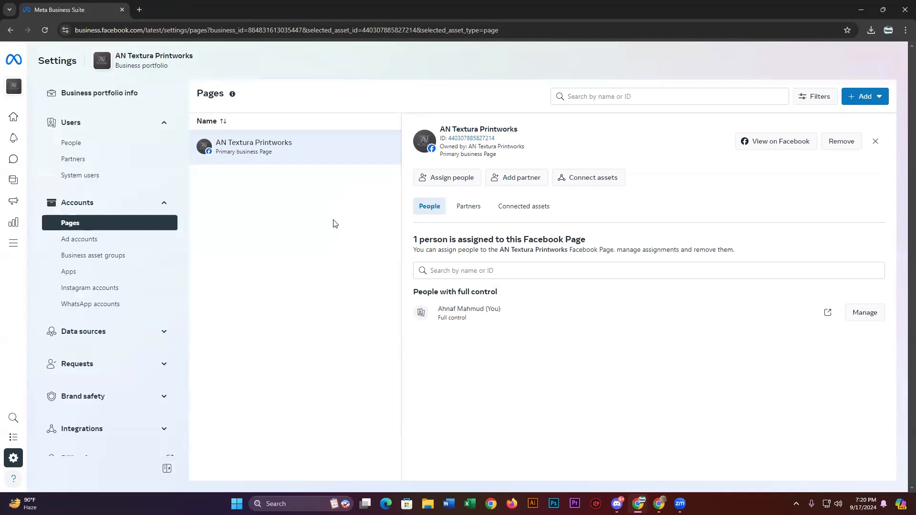
left_click(81, 143)
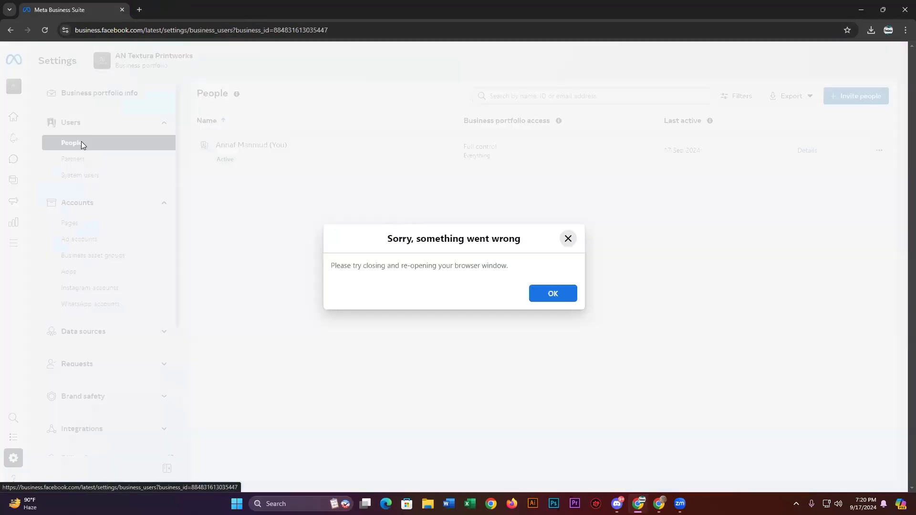
left_click(568, 239)
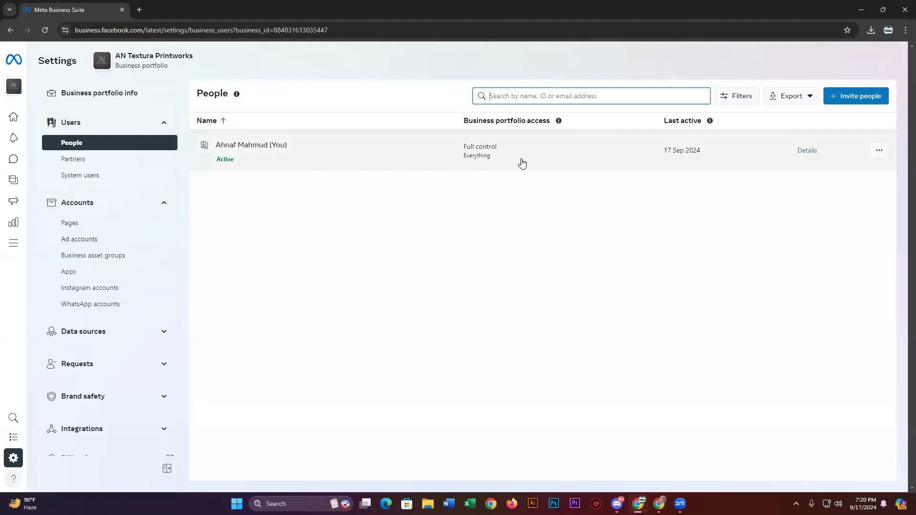
left_click(882, 152)
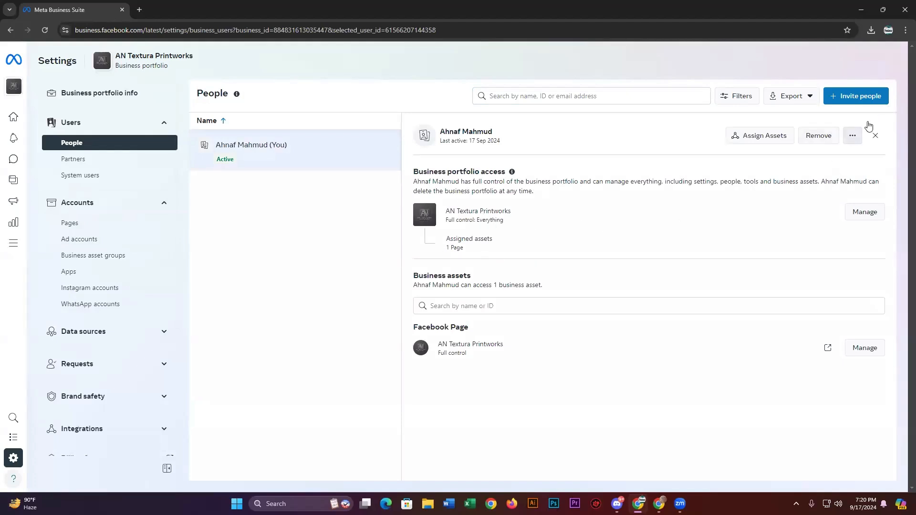
left_click(851, 137)
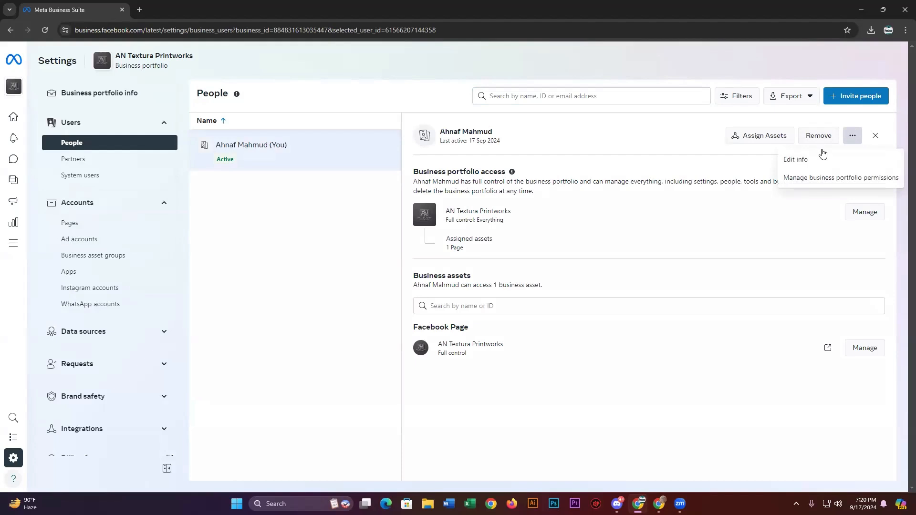
left_click(783, 161)
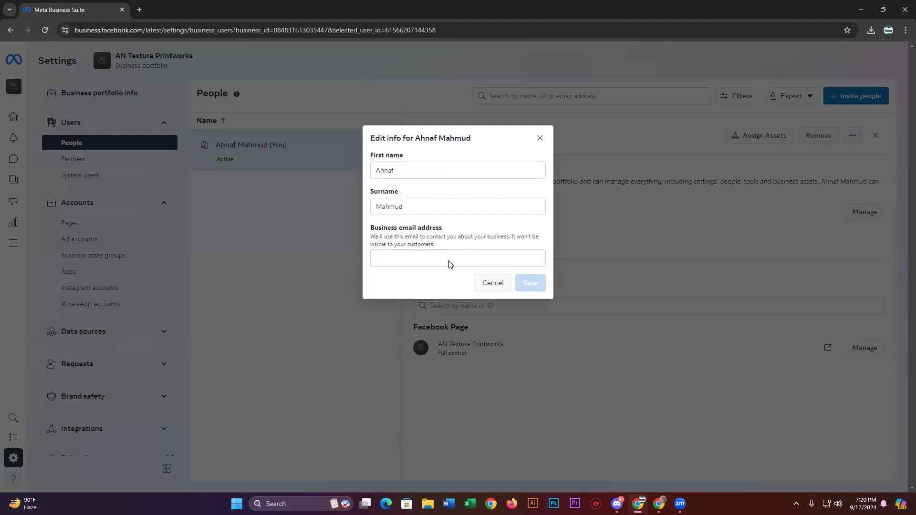
left_click(139, 10)
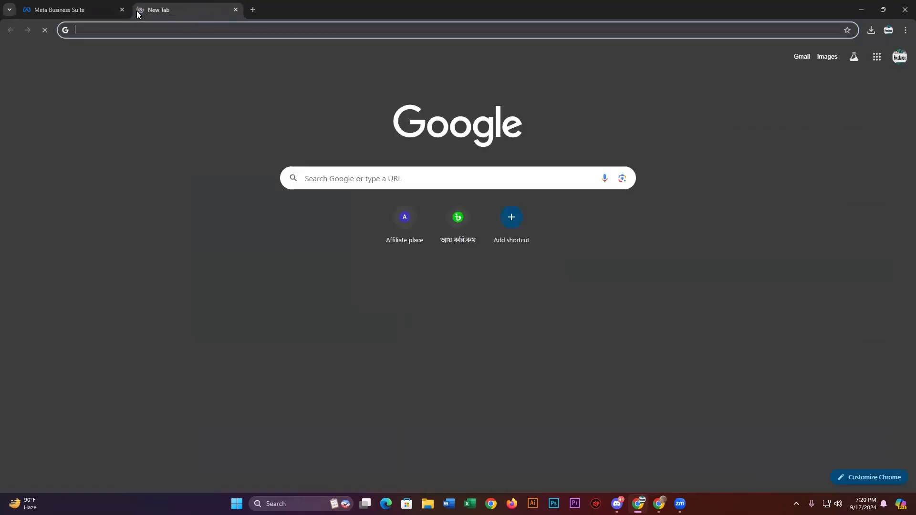
Switch the new tab to the second Google account and open its Gmail inbox
left_click(900, 57)
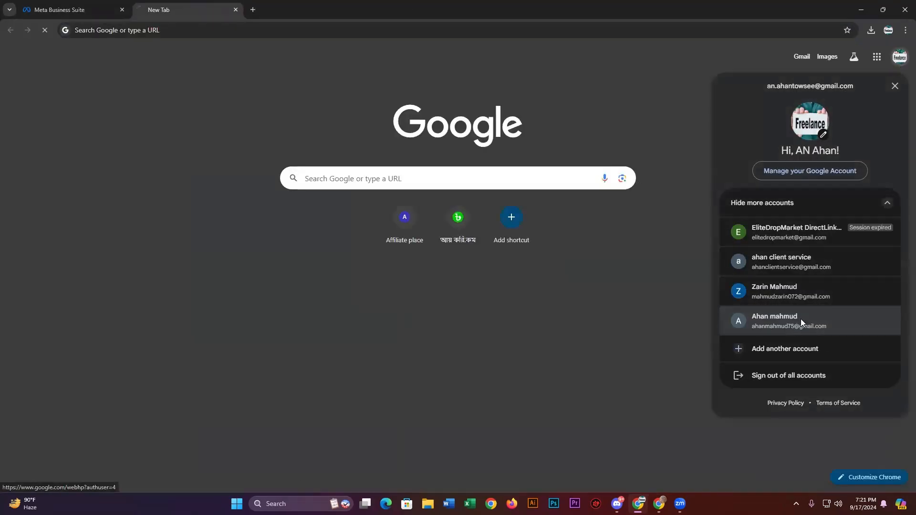
left_click(801, 319)
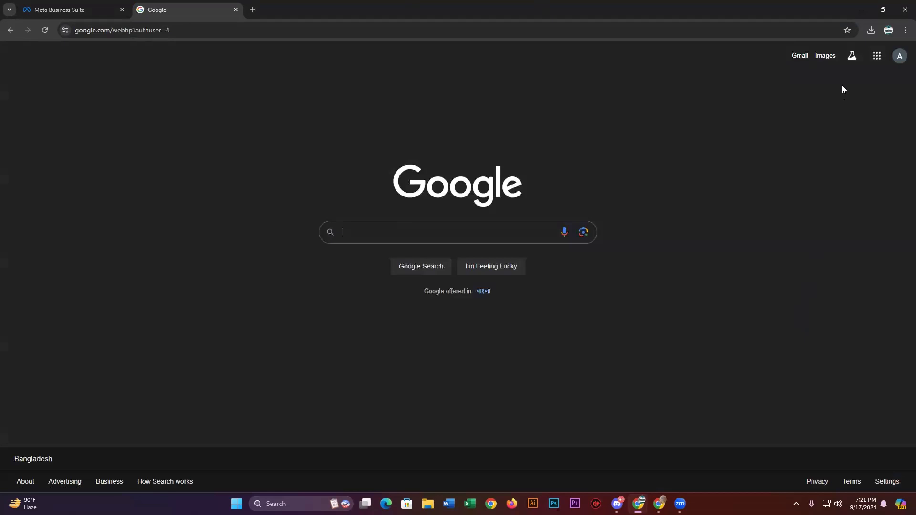
left_click(900, 56)
left_click_drag(762, 86, 770, 85)
left_click(802, 59)
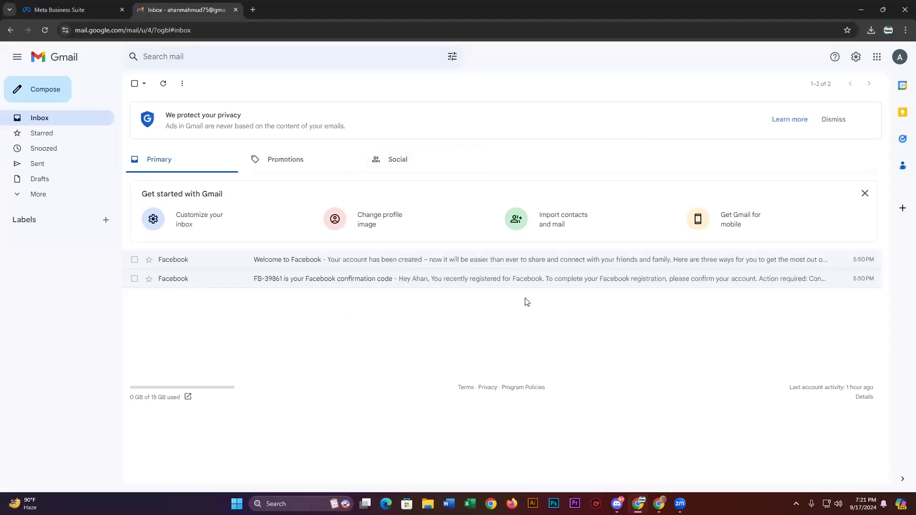
Copy the account's email address from the account panel and return to Meta Business Suite
left_click(901, 57)
left_click(771, 378)
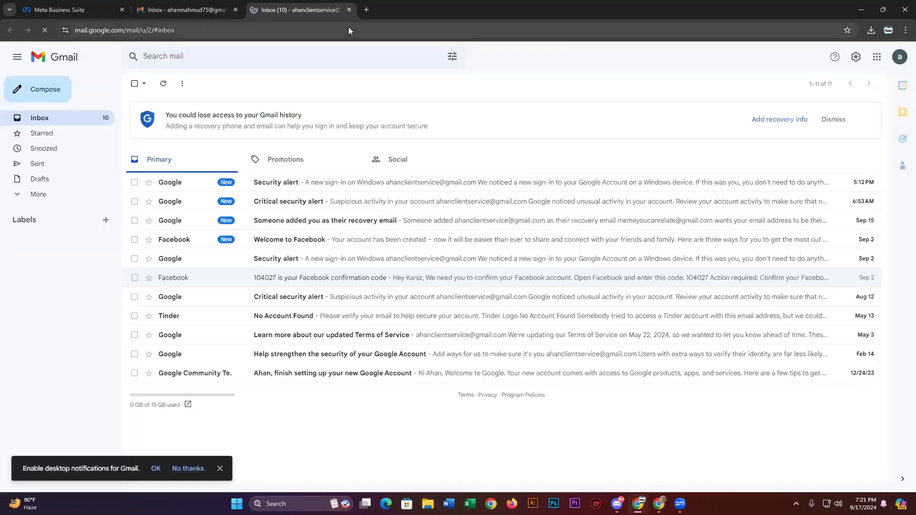
left_click(349, 10)
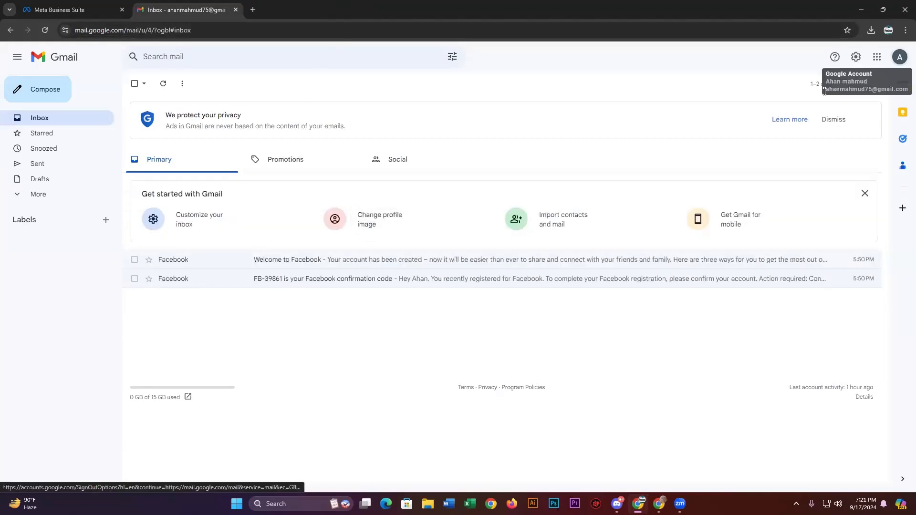
left_click(901, 57)
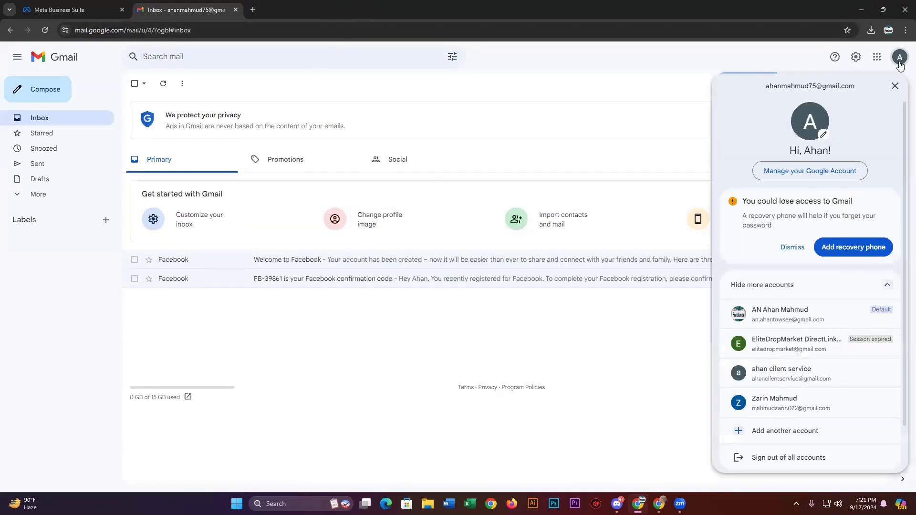
left_click_drag(854, 88, 767, 88)
key("ctrl+c")
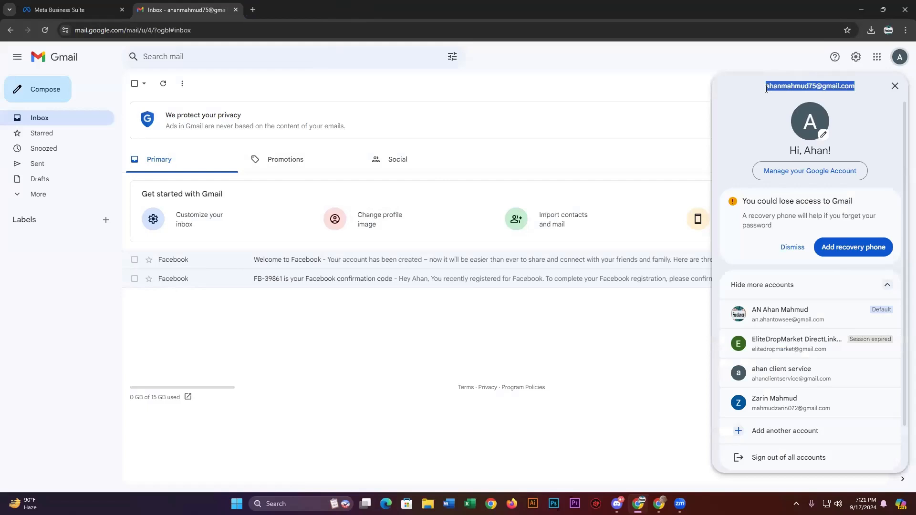
left_click(762, 115)
left_click(77, 10)
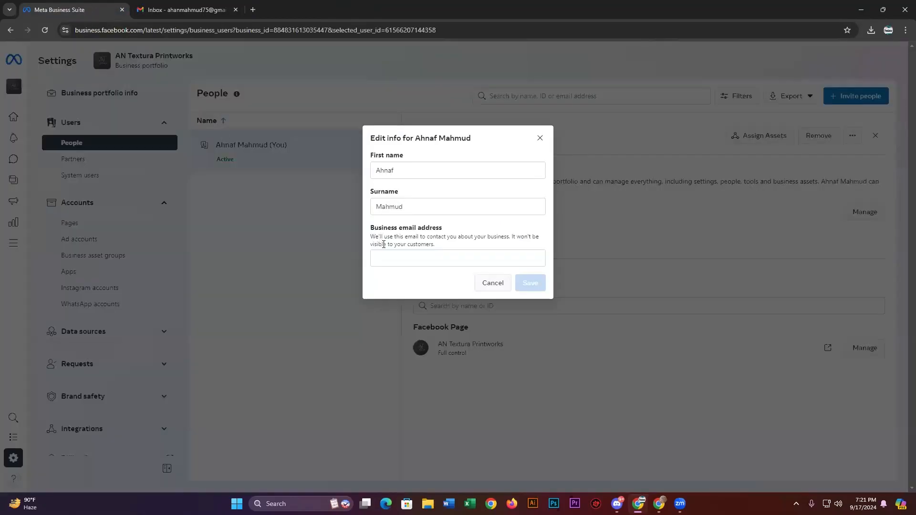
Paste the copied address into both business email fields and save the person's info
left_click(399, 258)
key("ctrl+v")
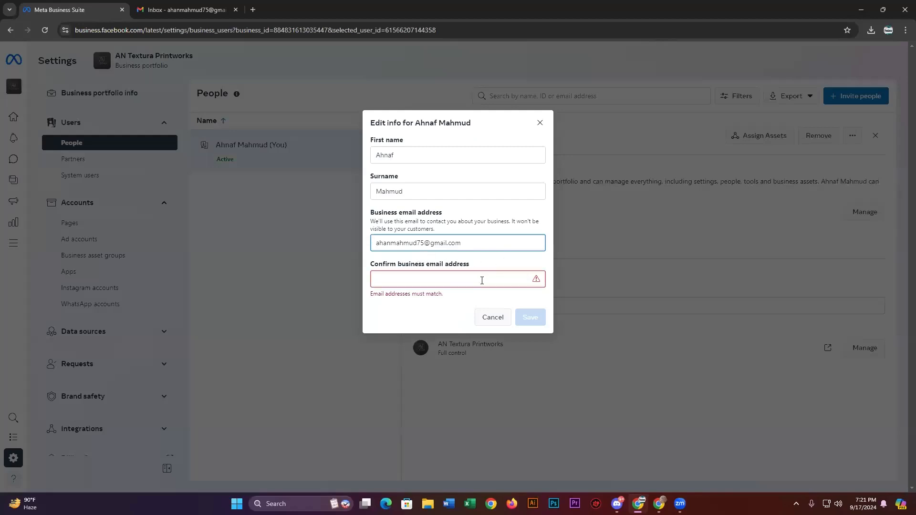
left_click(482, 281)
key("ctrl+v")
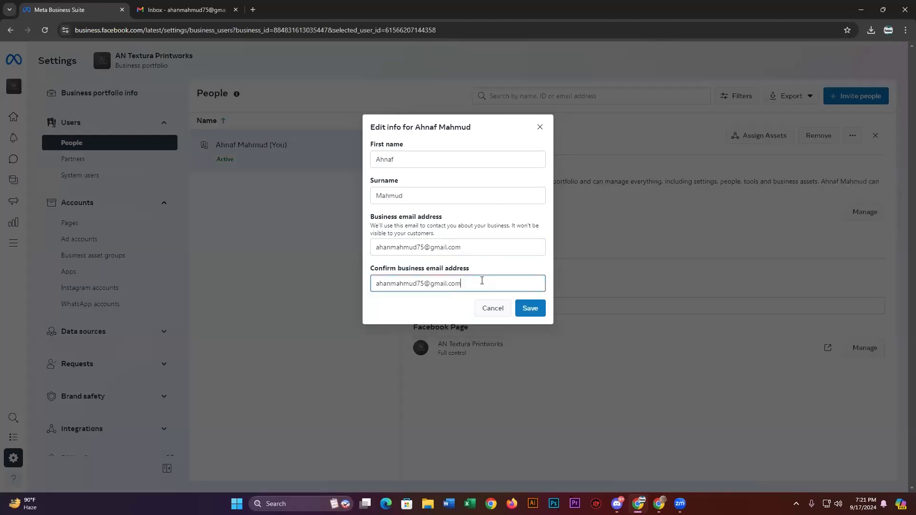
left_click(529, 308)
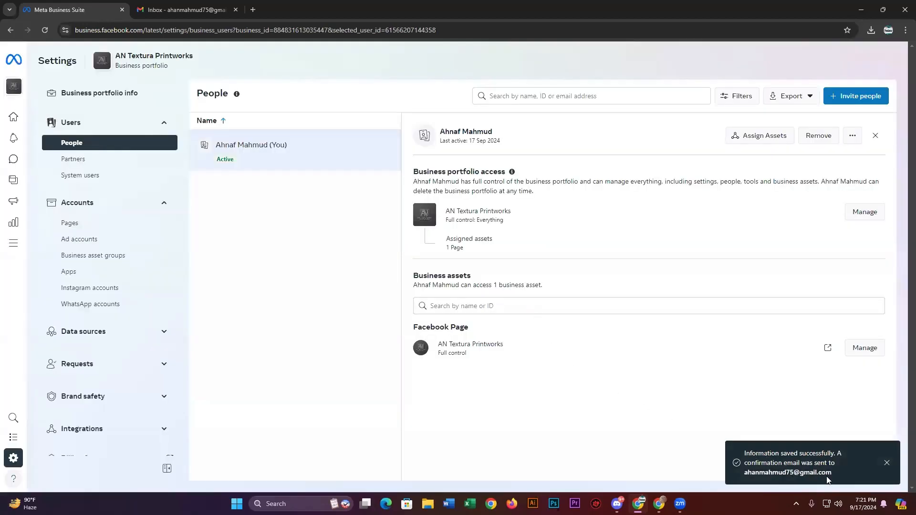
left_click(186, 9)
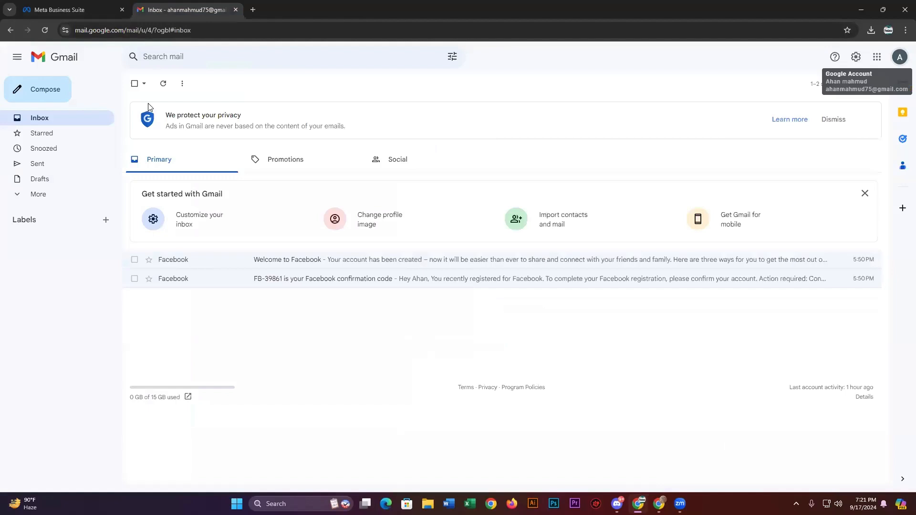
Refresh Gmail, checking Spam and reloading the page, to find the confirmation email
left_click(164, 85)
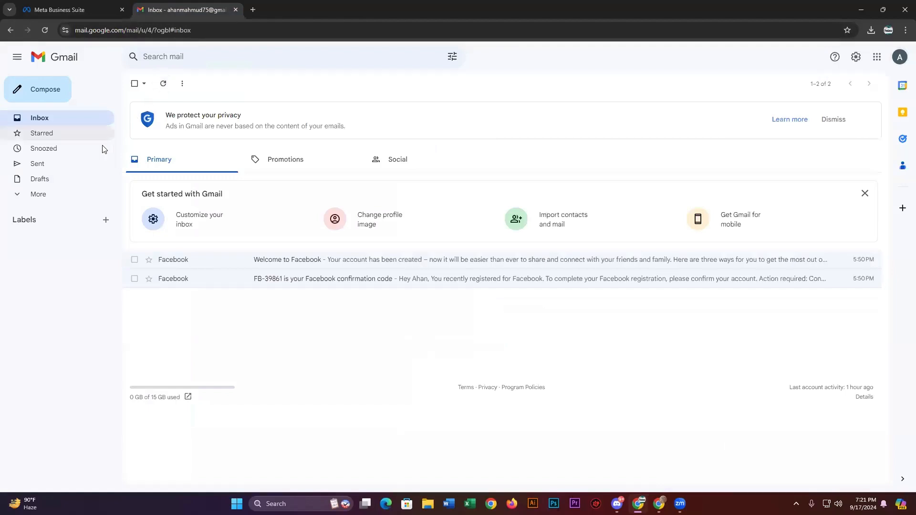
left_click(47, 195)
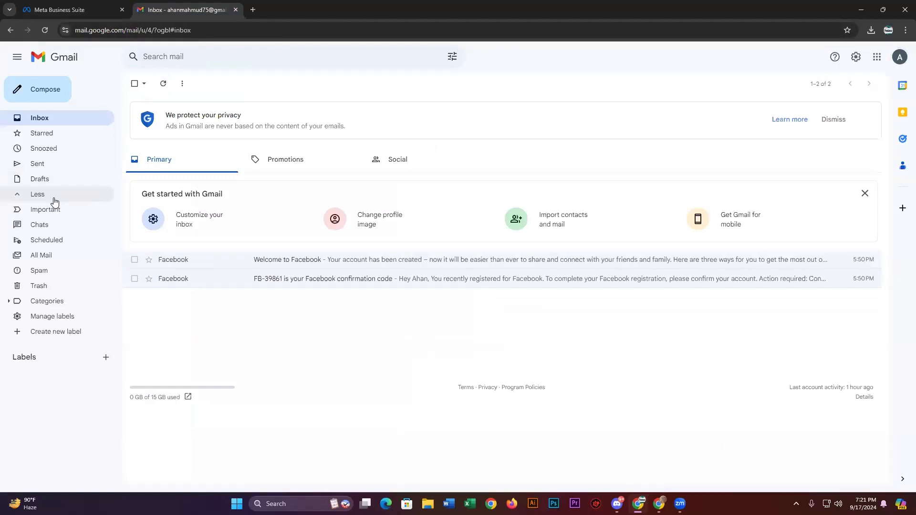
left_click(65, 270)
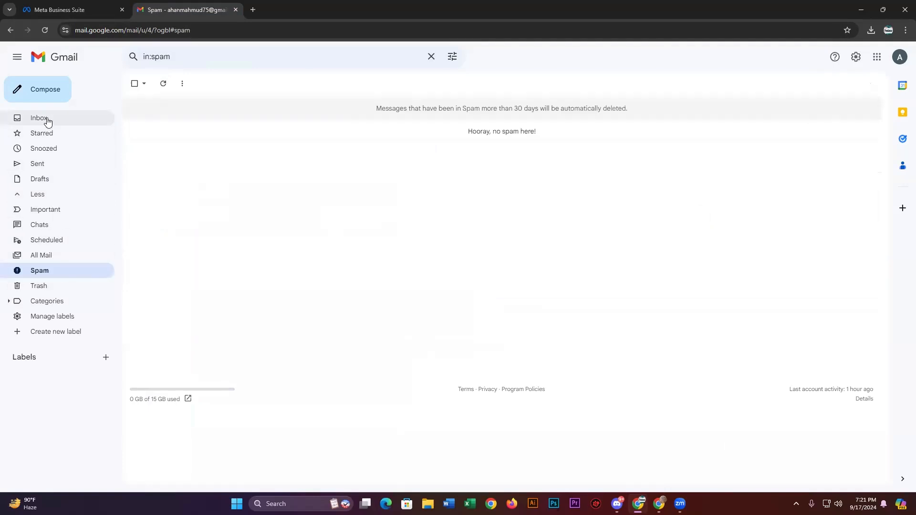
left_click(47, 120)
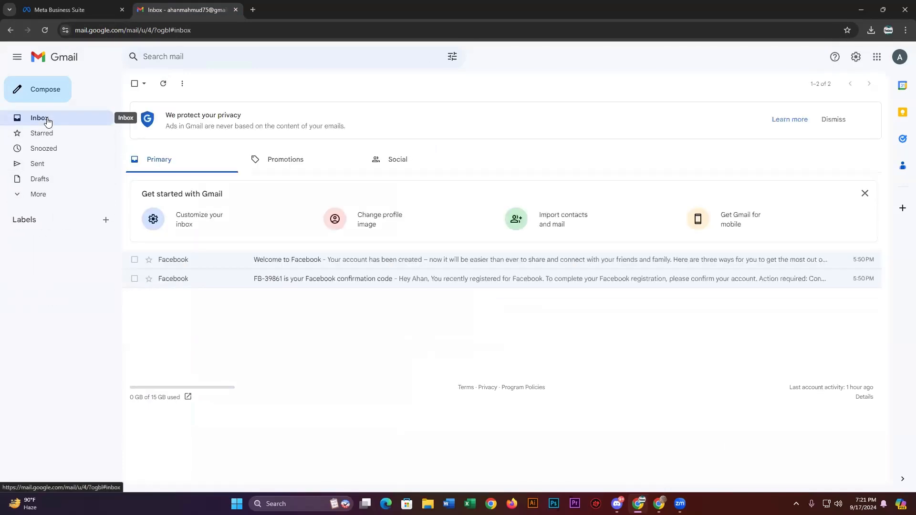
left_click(216, 32)
key("ctrl+a")
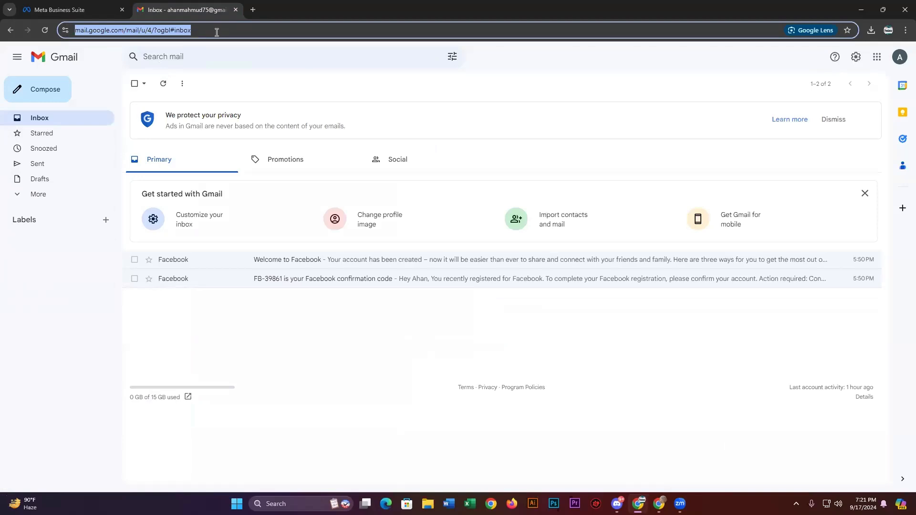
key("Return")
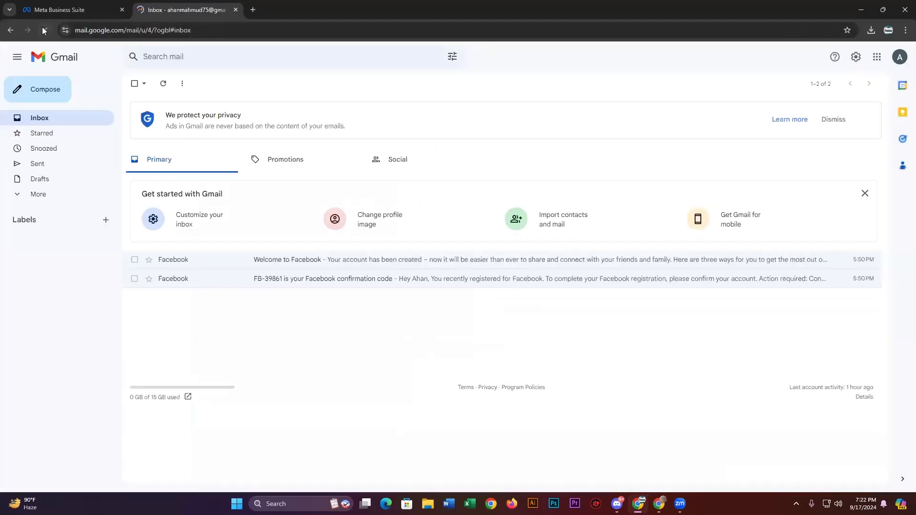
Open the Social tab's 'Confirm your business email address' message and choose Confirm Now
left_click(396, 161)
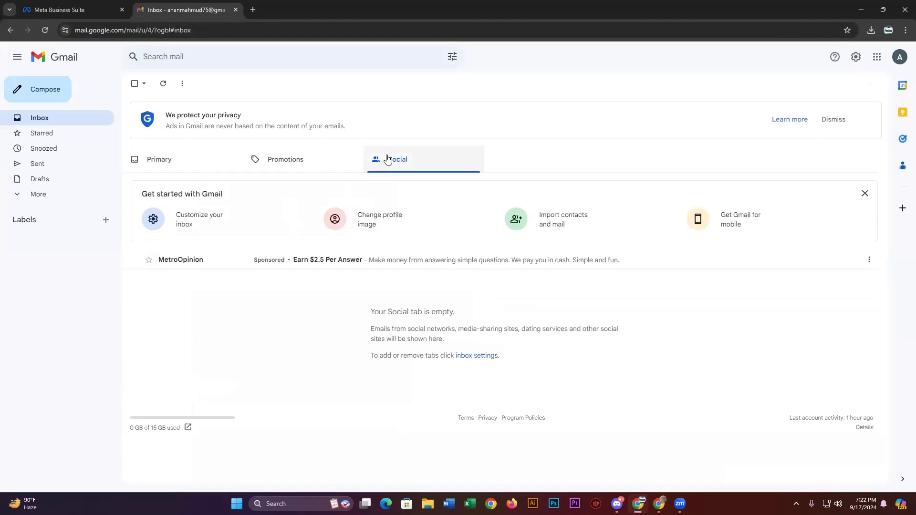
left_click(45, 31)
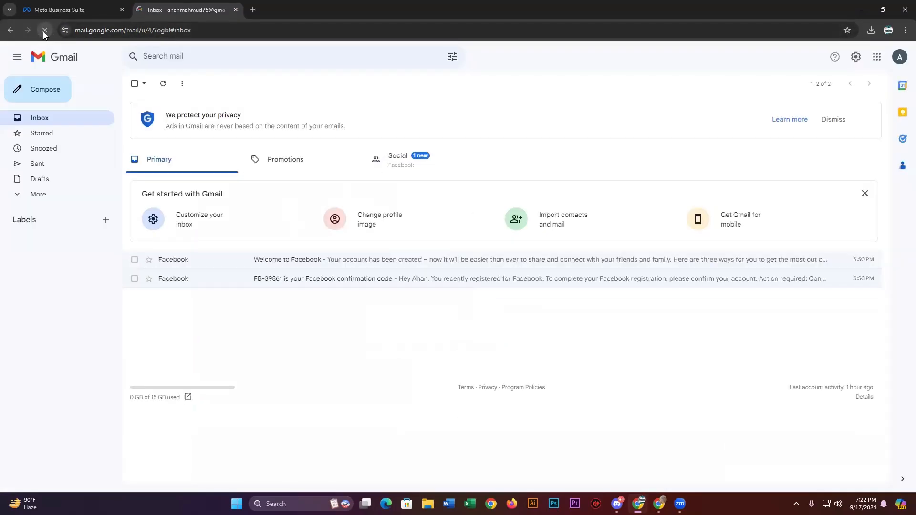
left_click(405, 164)
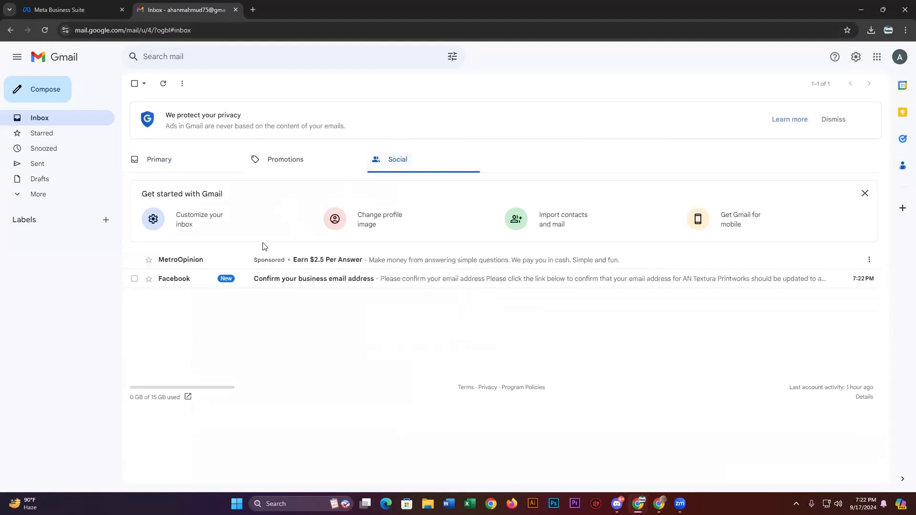
left_click(281, 285)
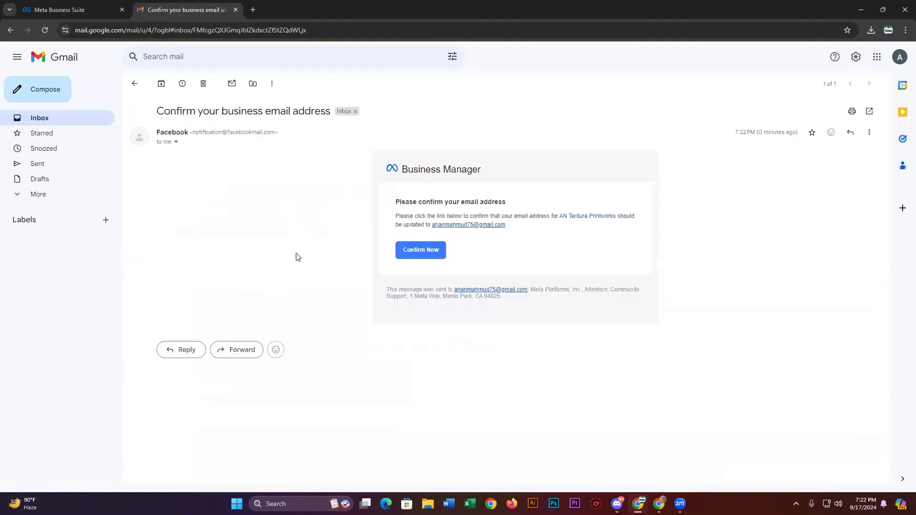
left_click(413, 253)
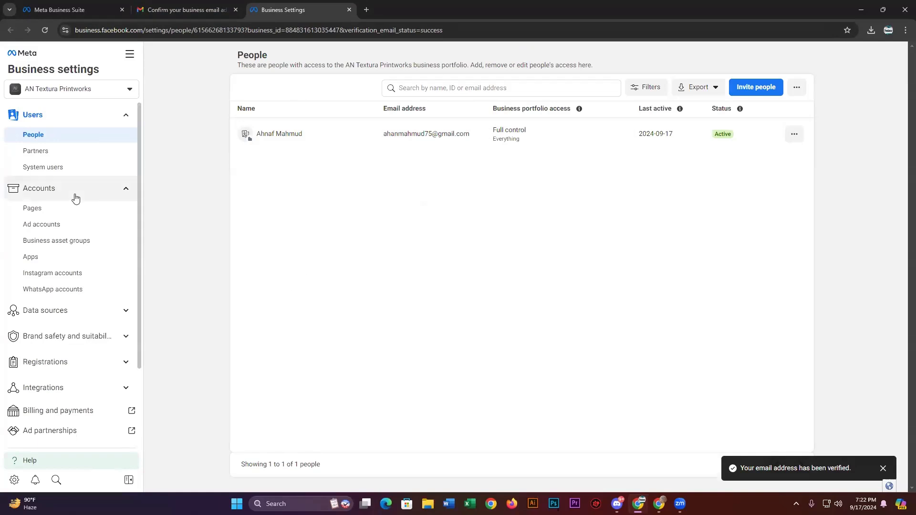
From Pages, start Add > Request access to a Page and enter 'nohali craft'
left_click(30, 213)
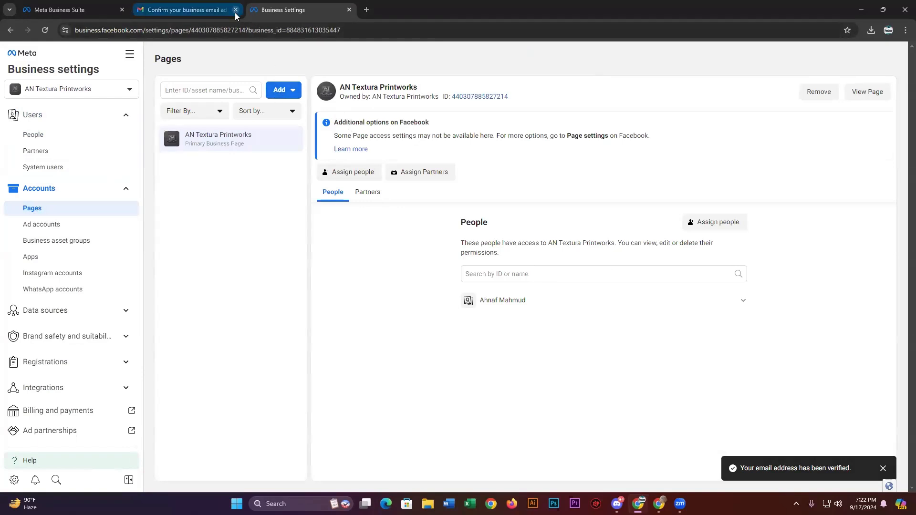
left_click(281, 89)
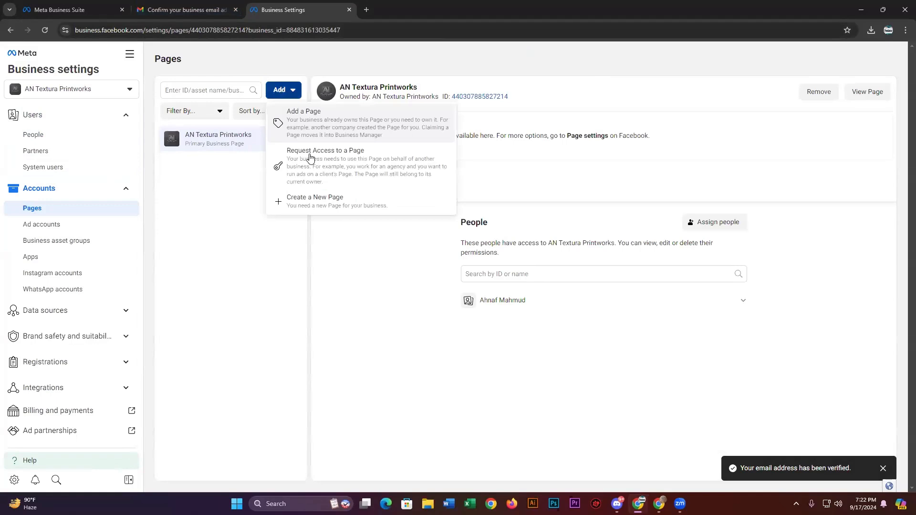
left_click(314, 164)
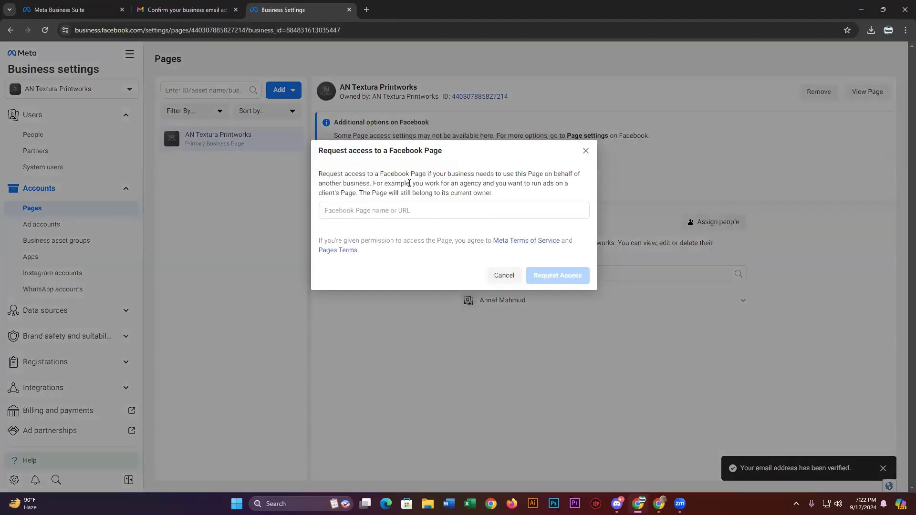
left_click(378, 215)
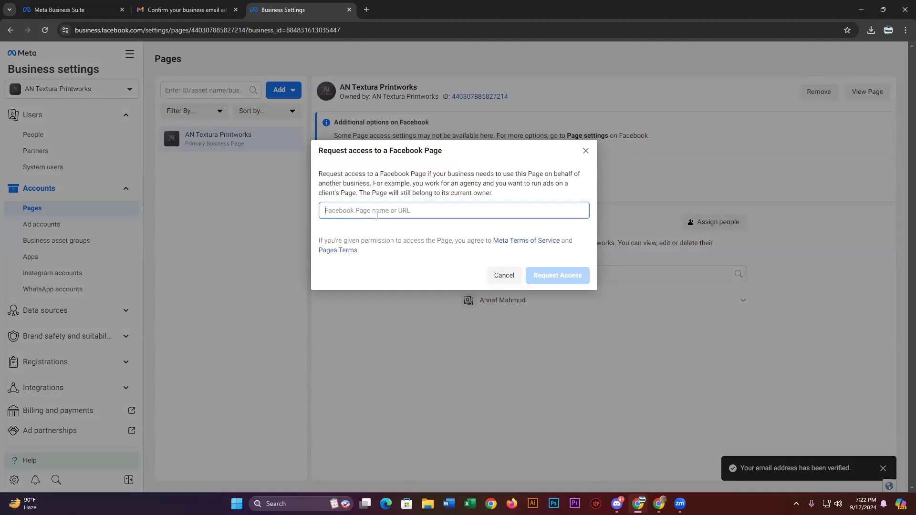
type("ohali")
key("ctrl+a")
key("BackSpace")
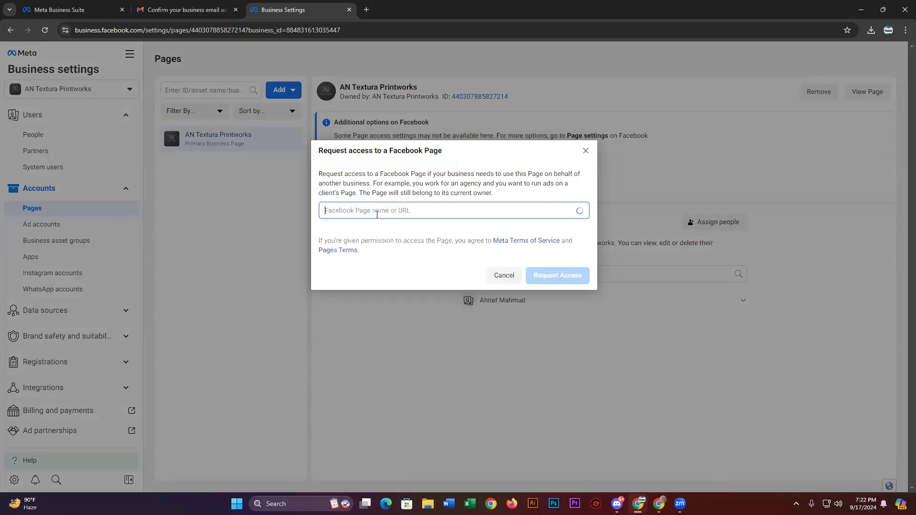
type("noha")
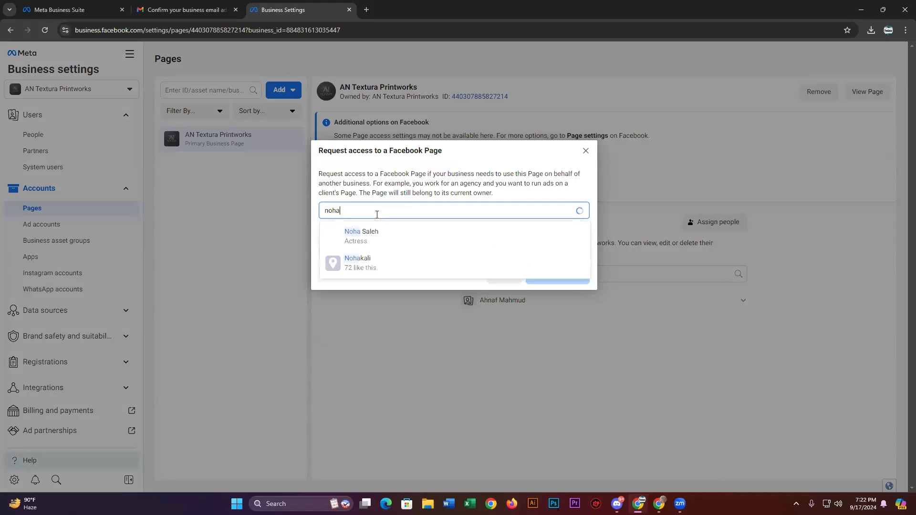
type("li")
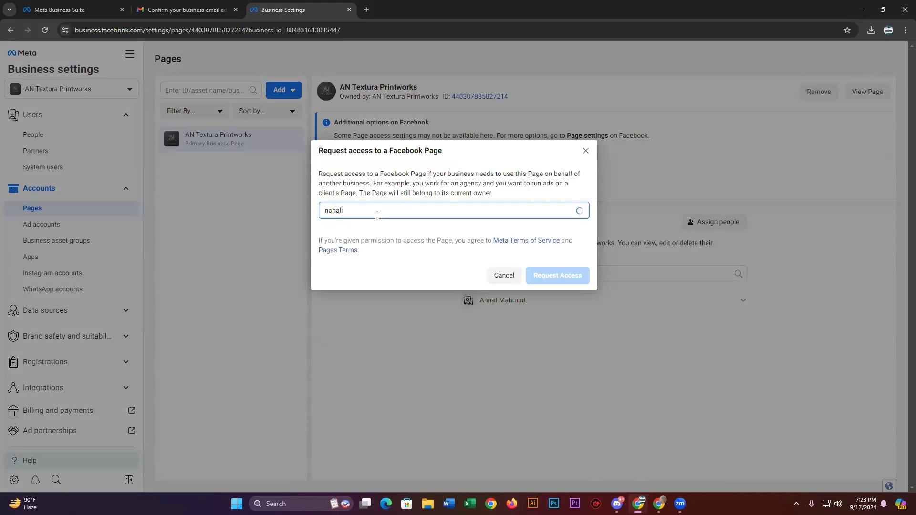
type(" craft")
left_click(366, 10)
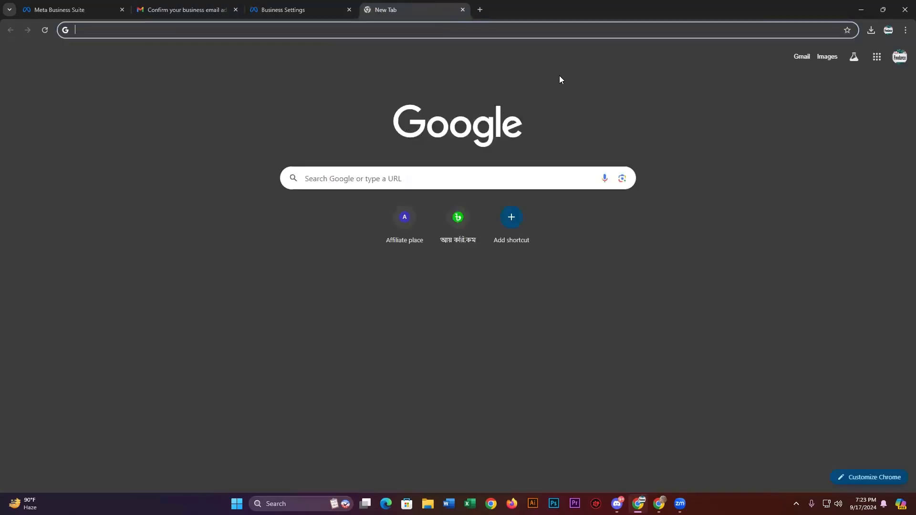
type("www")
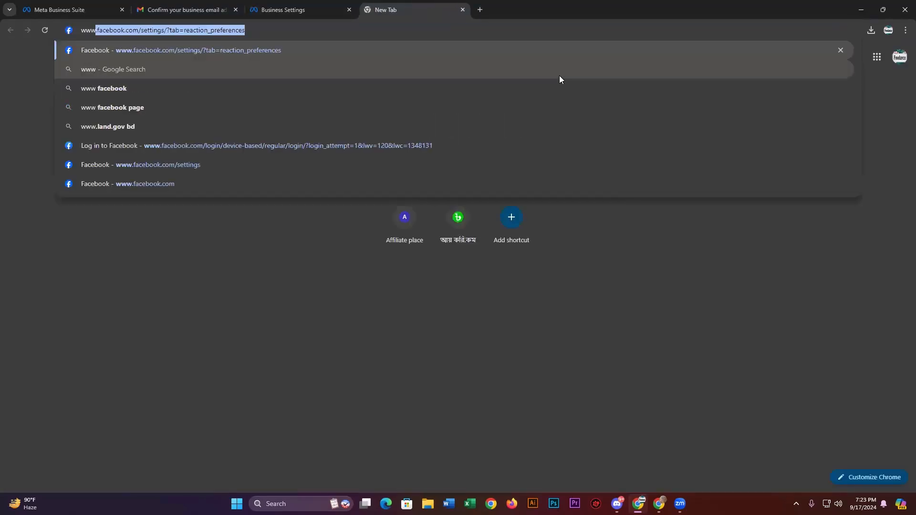
type(".no")
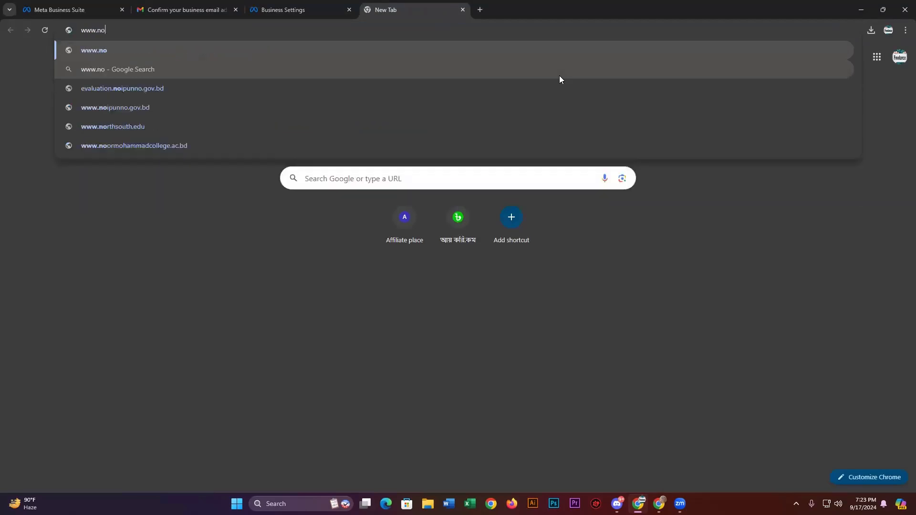
type("halicraft")
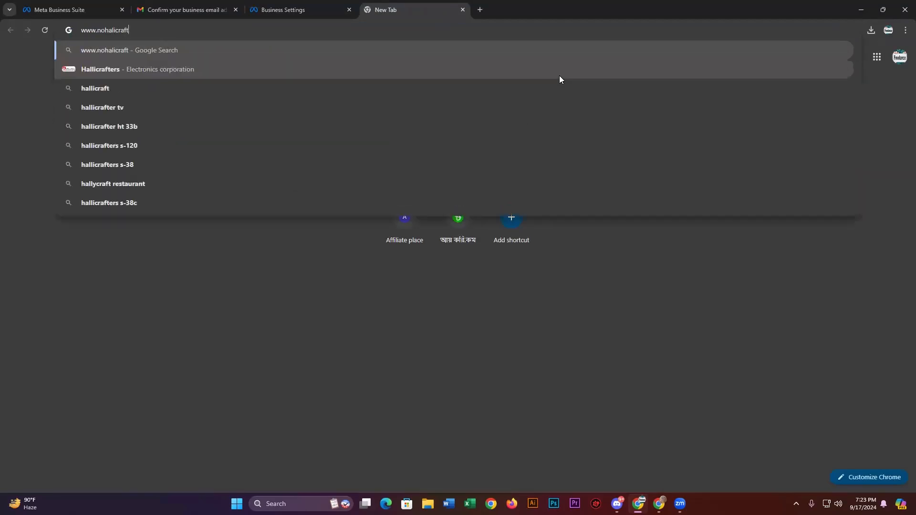
key("ctrl+a")
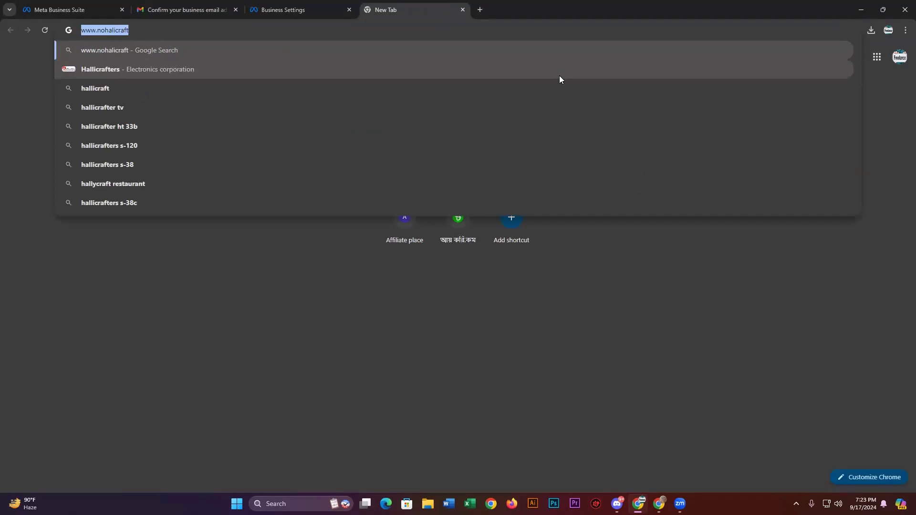
type("wwww")
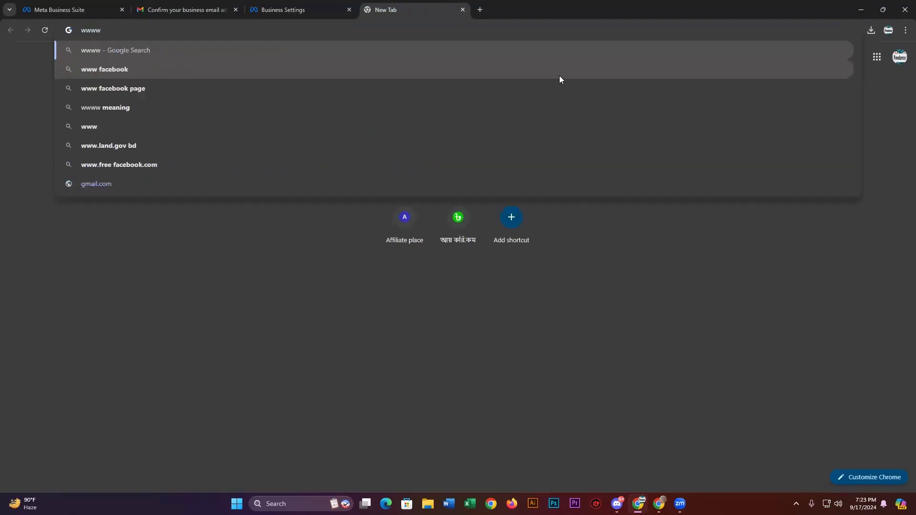
key("BackSpace")
type(".fa")
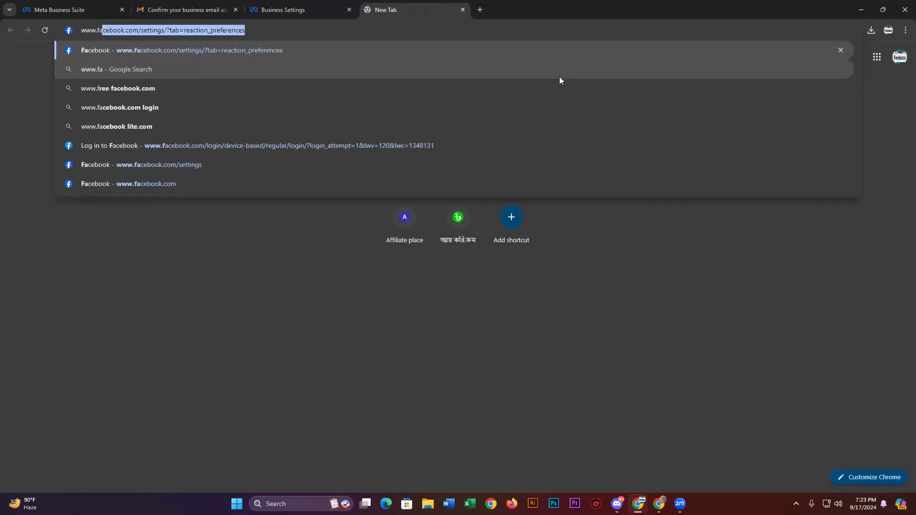
type("cebook")
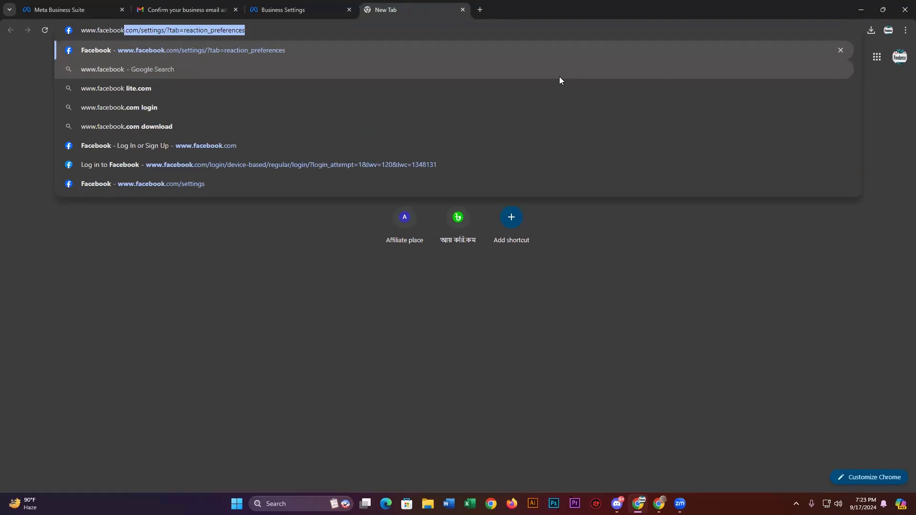
type(".com")
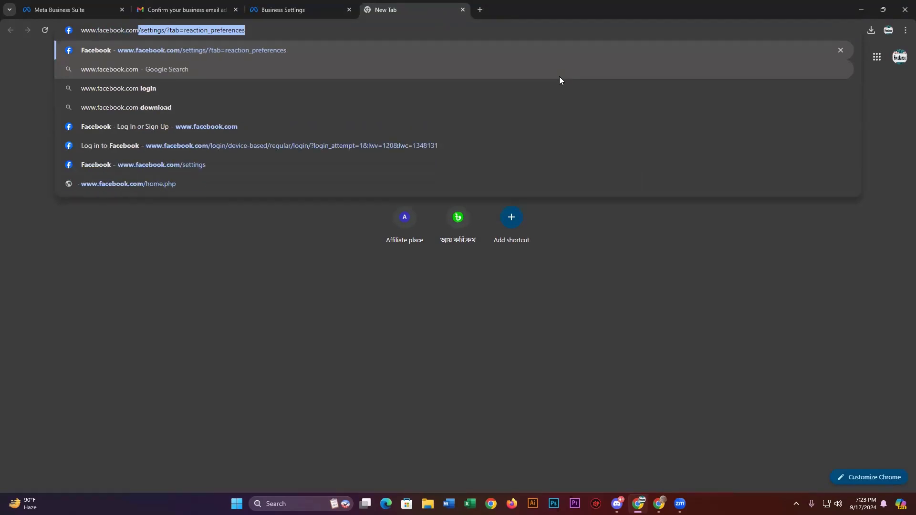
type("/n")
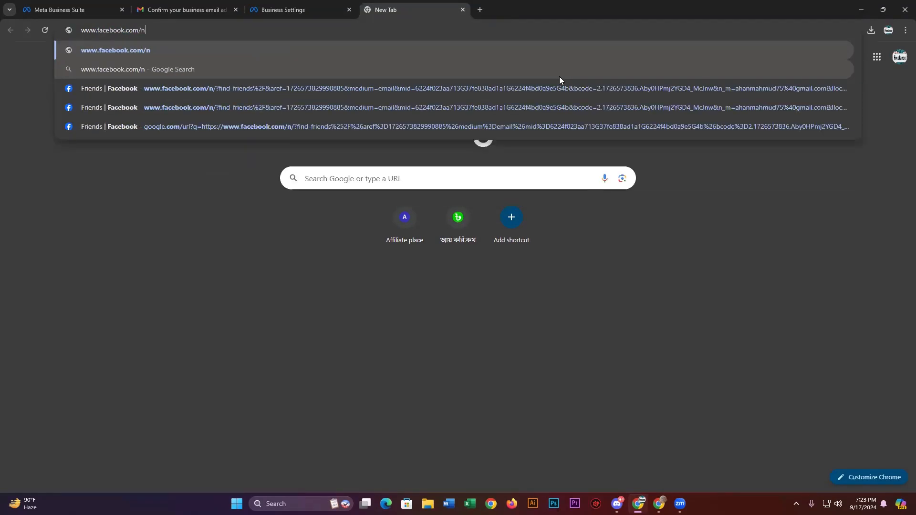
type("ohalicraft")
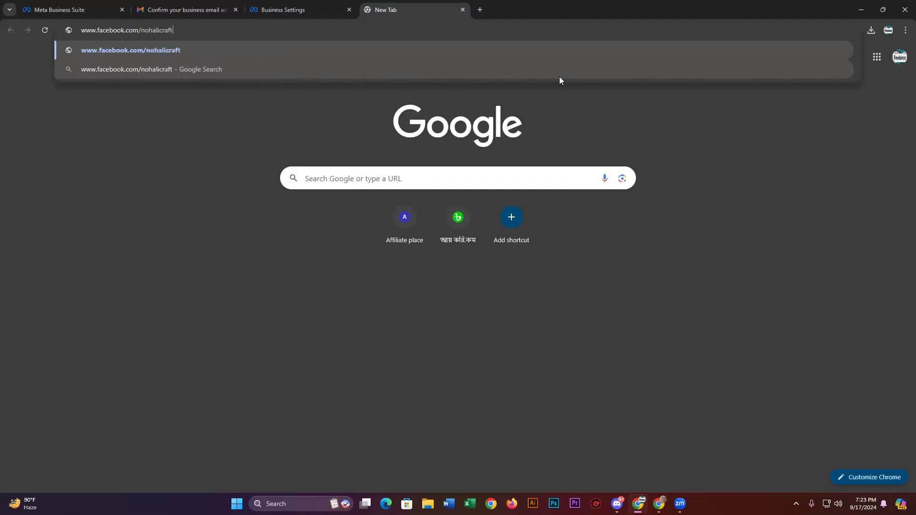
key("Return")
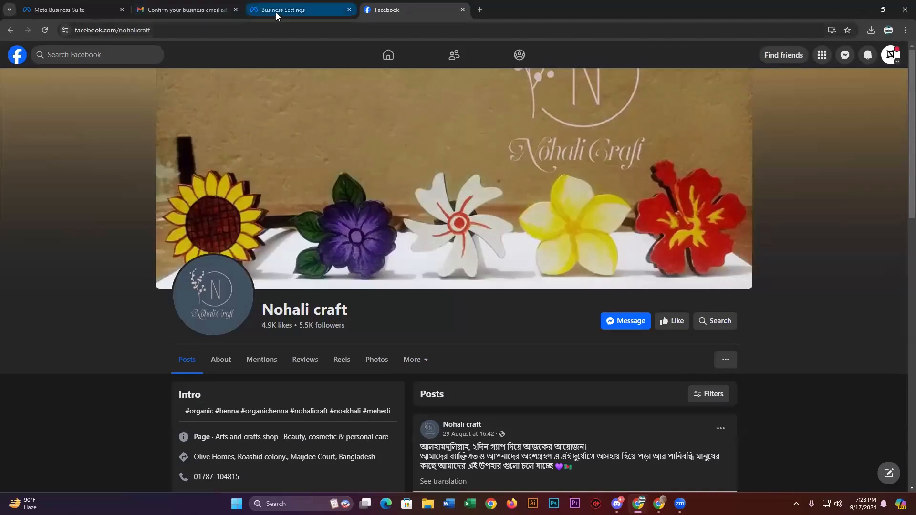
Copy the Nohali craft page URL and return to the Business Settings tab
left_click(206, 30)
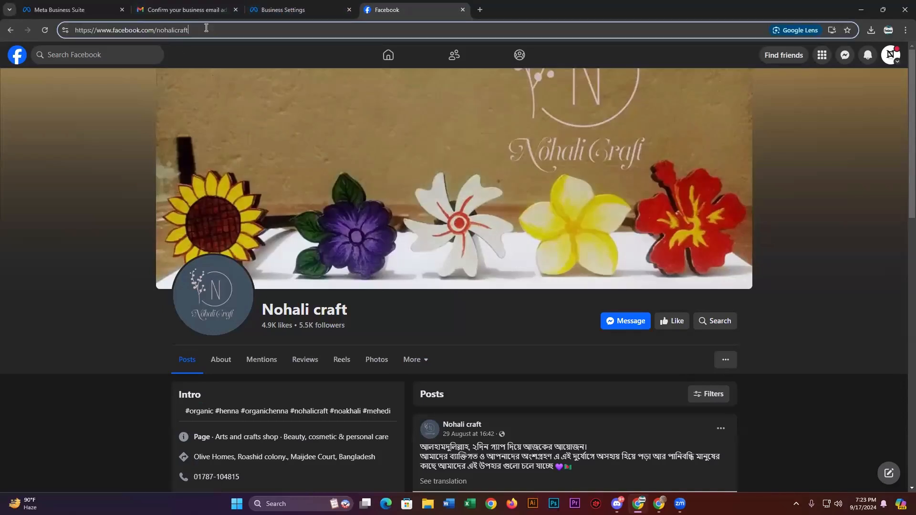
right_click(154, 34)
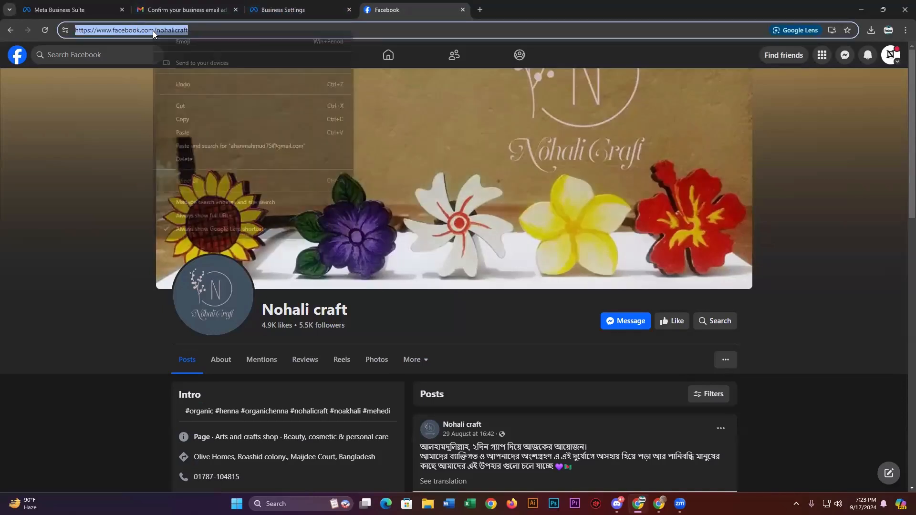
left_click(195, 114)
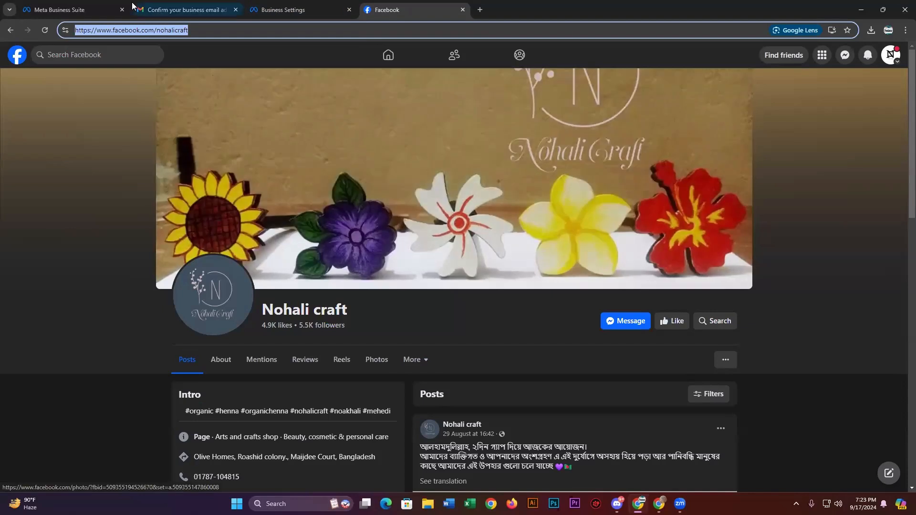
left_click(284, 10)
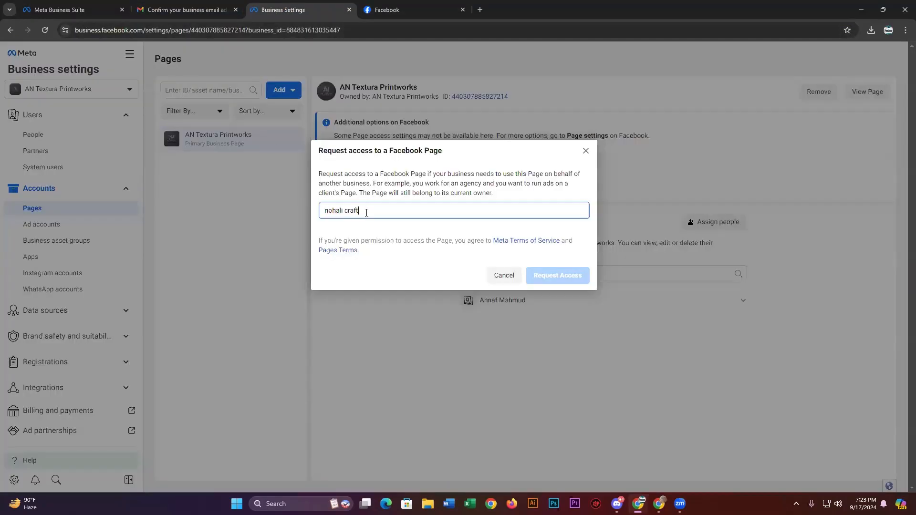
Fill in a Nohali craft page access request with Content, messages access, then cancel it
triple_click(366, 213)
key("ctrl+v")
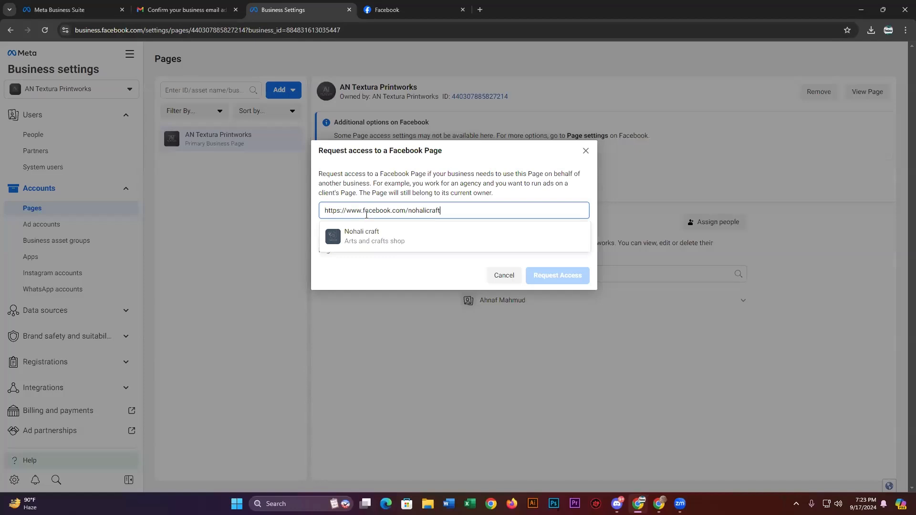
left_click(380, 237)
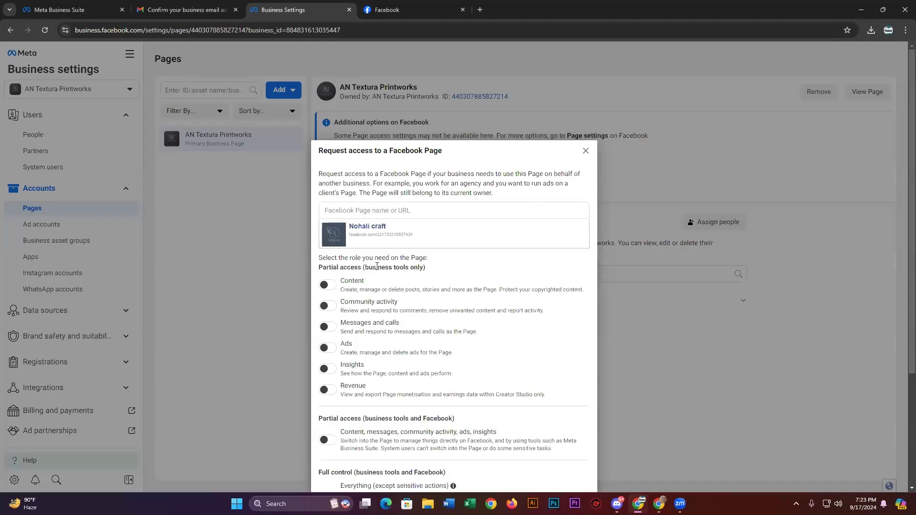
scroll(378, 269, "down", 1)
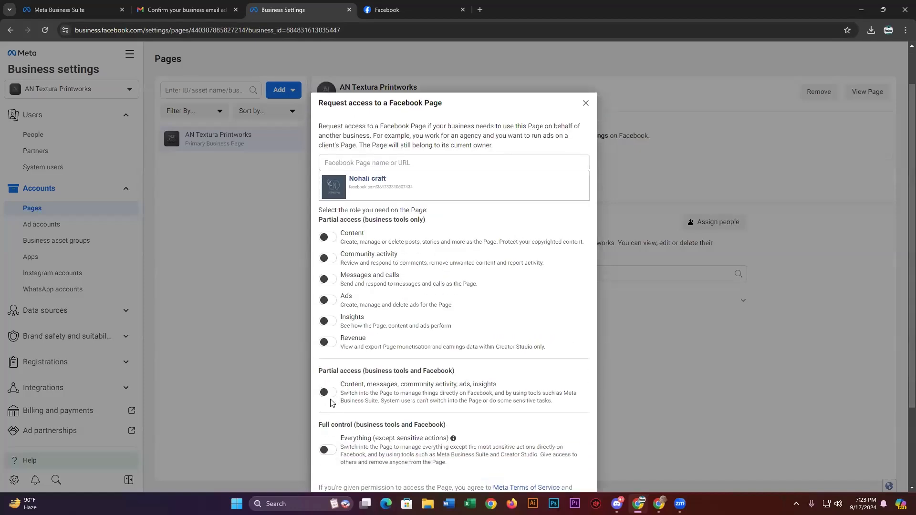
left_click(329, 397)
scroll(427, 392, "down", 2)
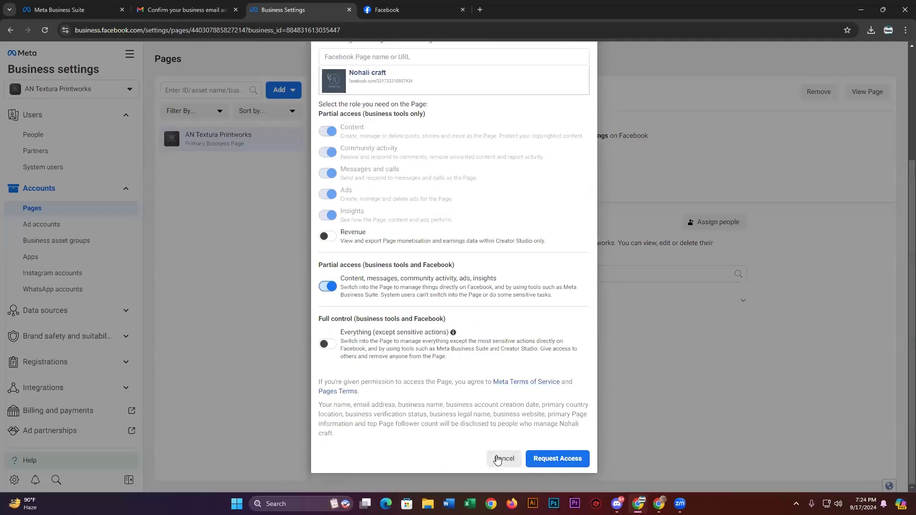
left_click(497, 459)
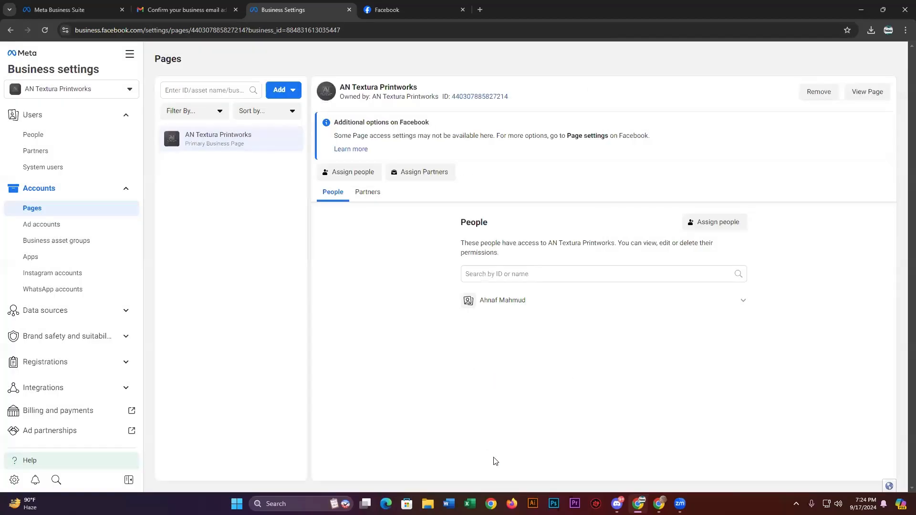
From the Nohali craft page, reach Ads Manager through the Menu's Professional section
left_click(398, 11)
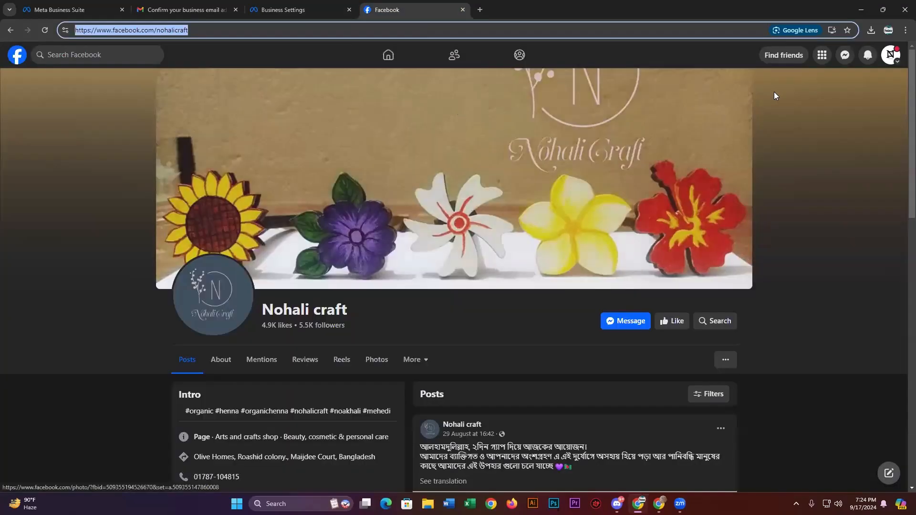
left_click(821, 60)
left_click(822, 59)
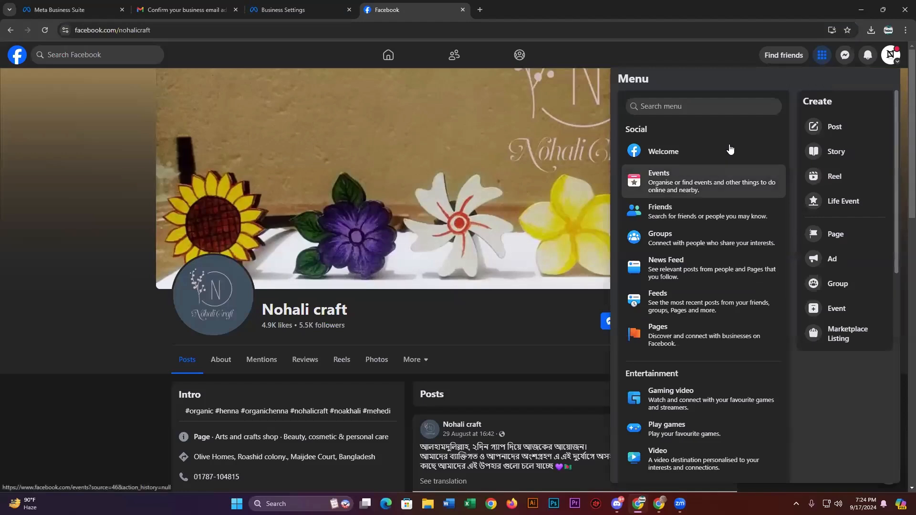
scroll(692, 200, "down", 6)
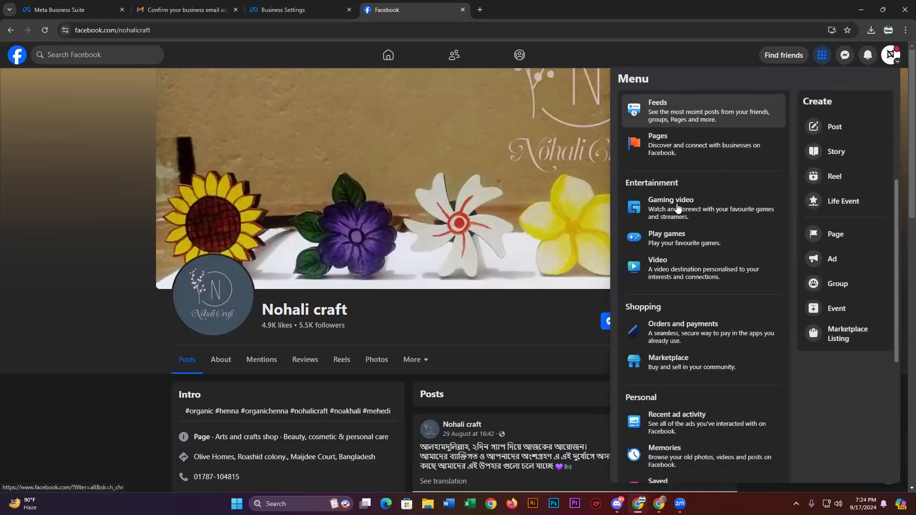
scroll(678, 209, "down", 2)
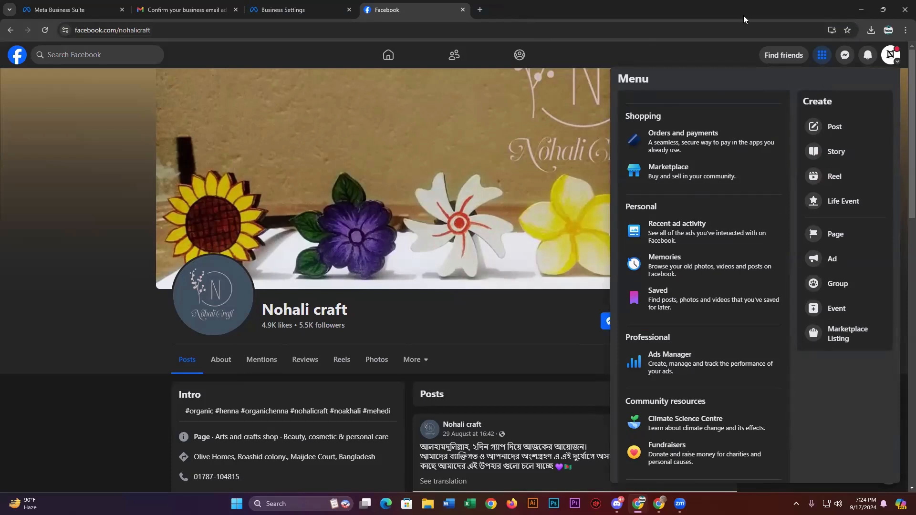
left_click(680, 366)
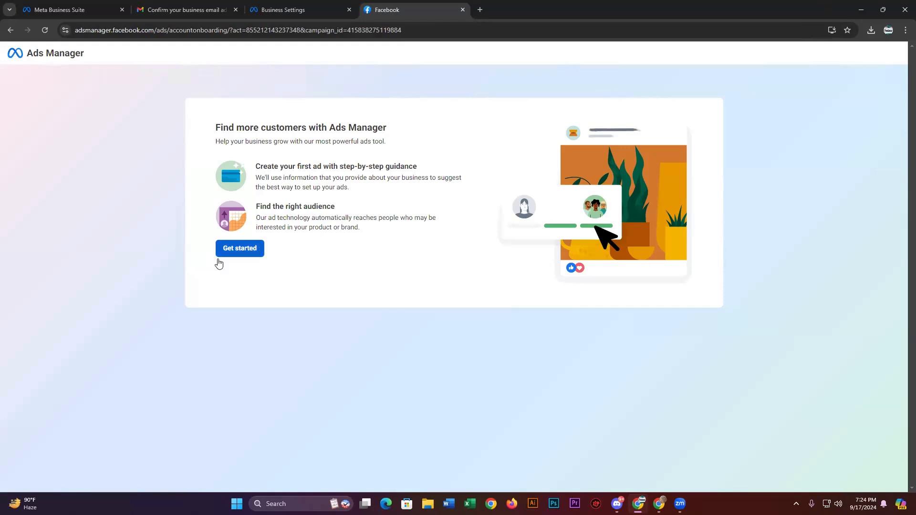
Create an ad account for AN Textura Printworks with industry set to Professional services
left_click(244, 251)
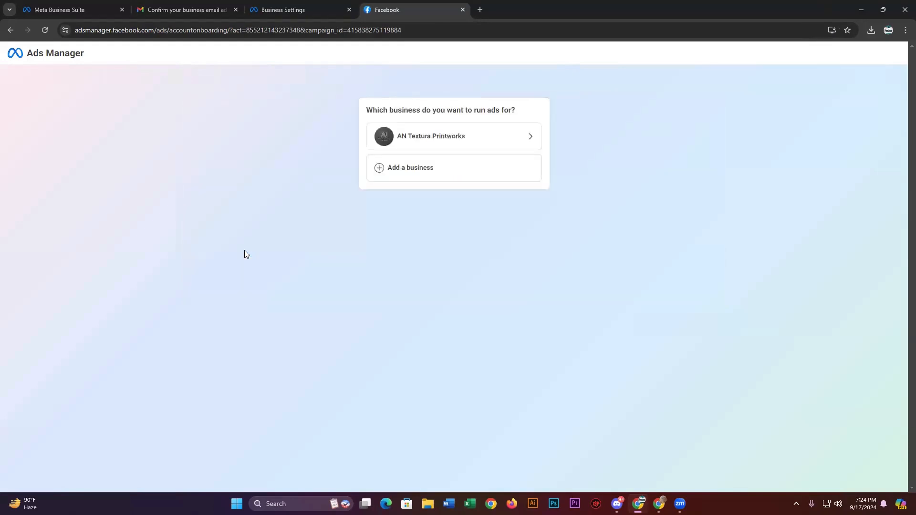
left_click(432, 136)
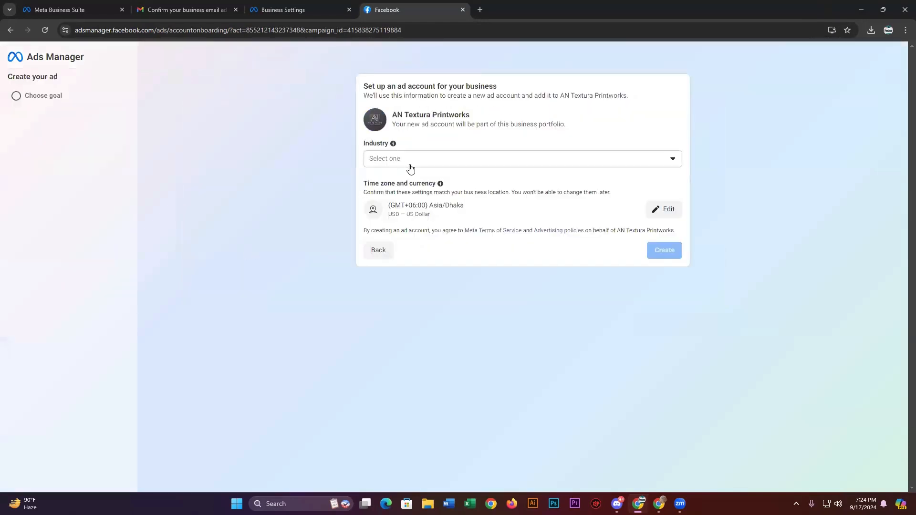
left_click(423, 167)
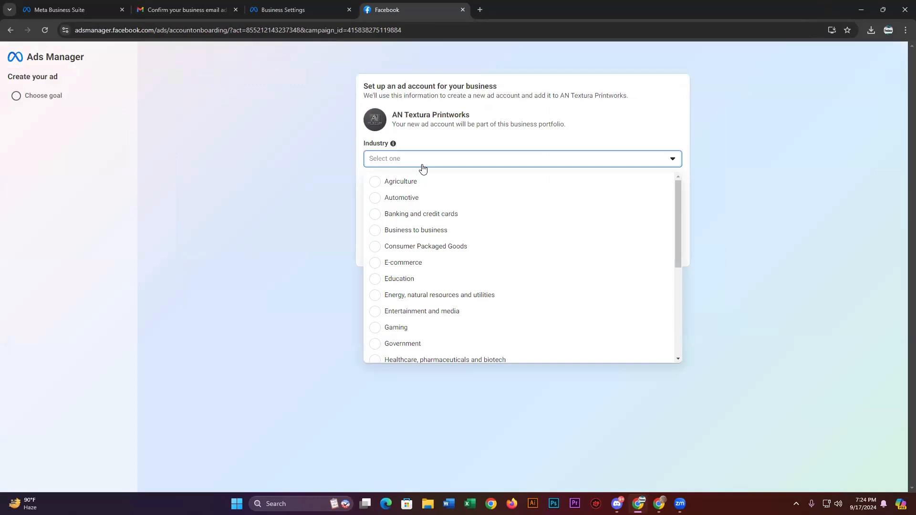
scroll(461, 248, "down", 1)
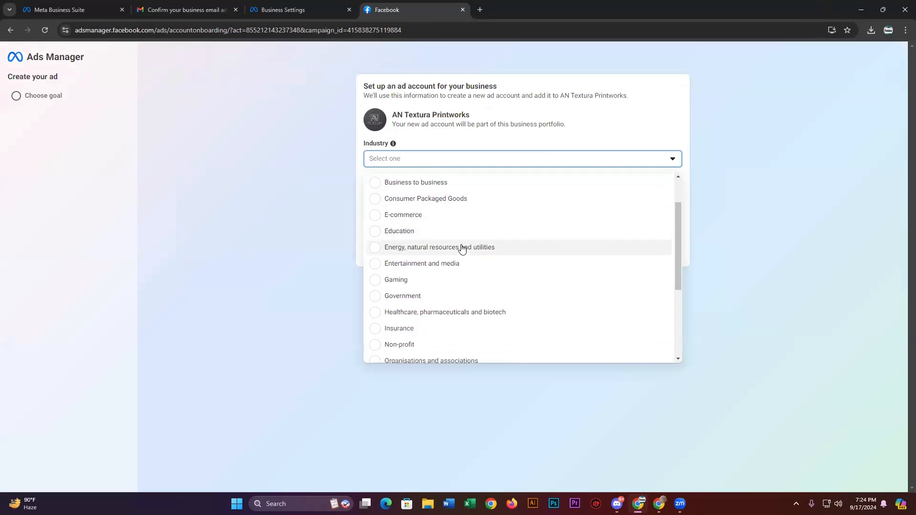
scroll(462, 248, "down", 1)
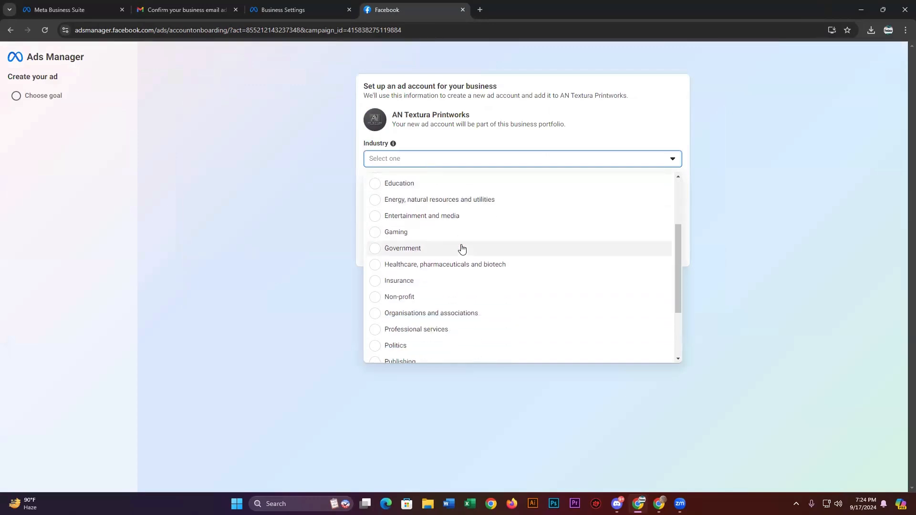
left_click(430, 330)
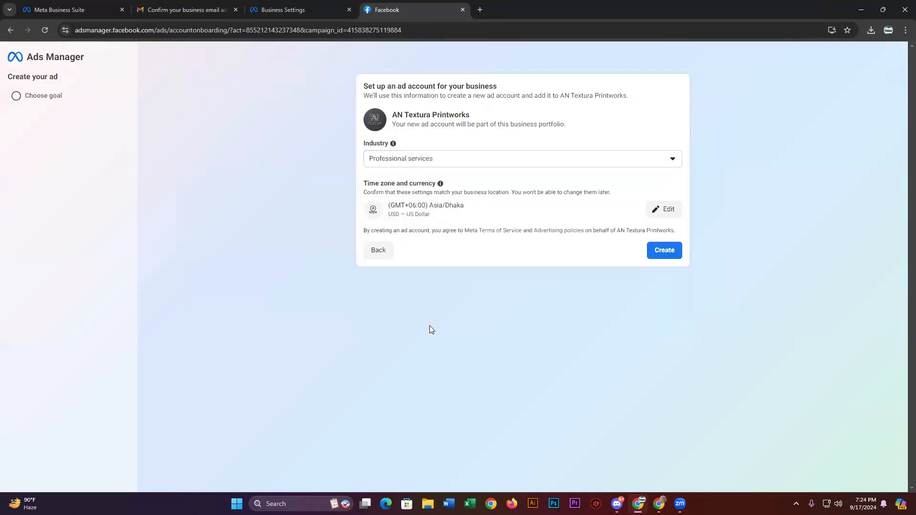
left_click(659, 250)
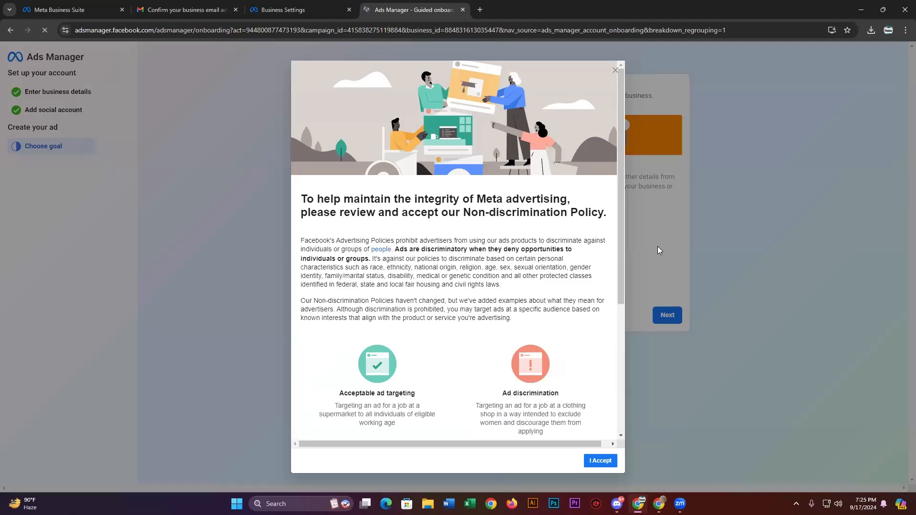
Accept the Non-discrimination Policy and create a Leads campaign with recommended settings
scroll(563, 278, "down", 4)
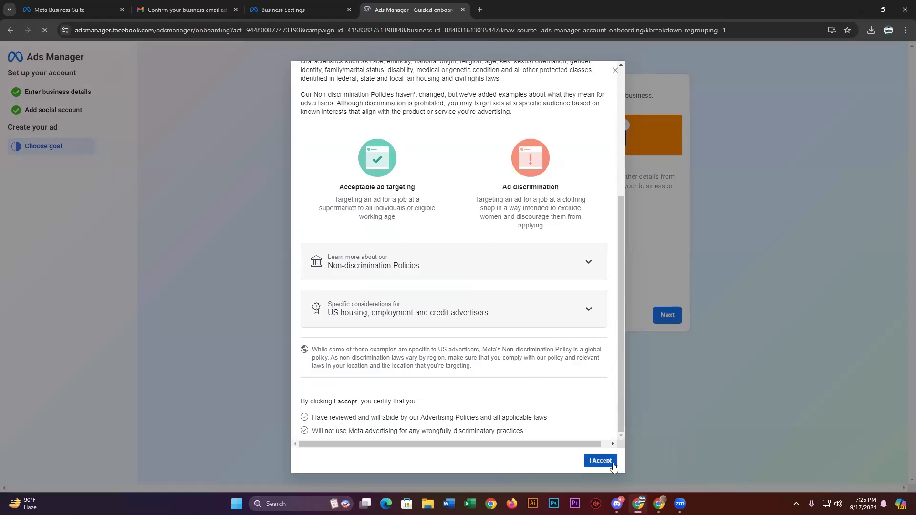
left_click(600, 460)
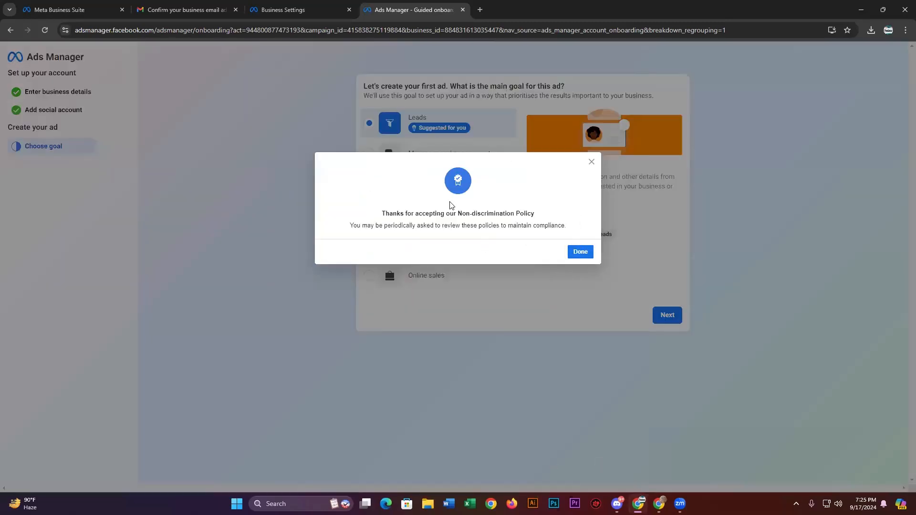
left_click(580, 253)
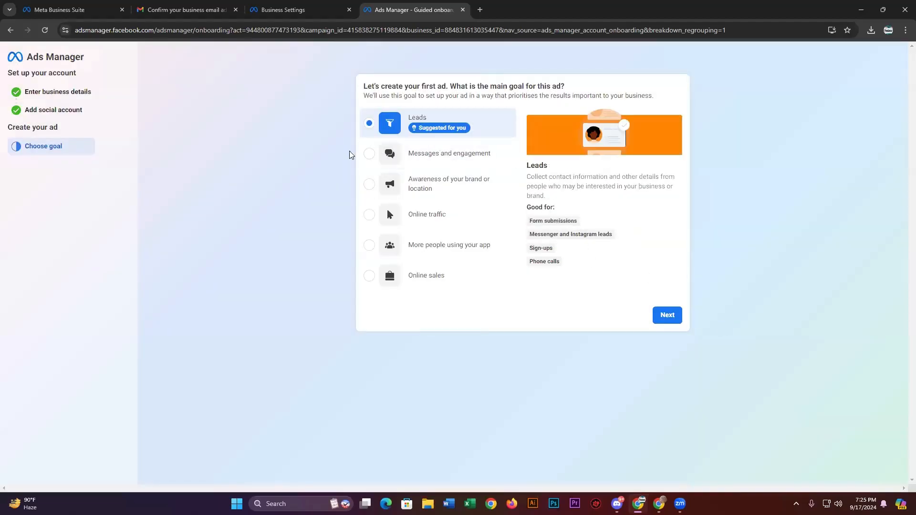
left_click(665, 315)
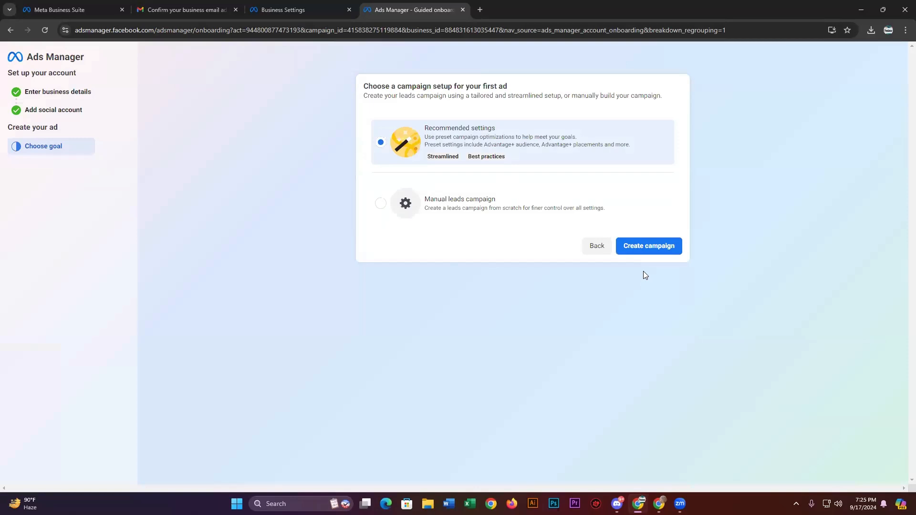
left_click(644, 246)
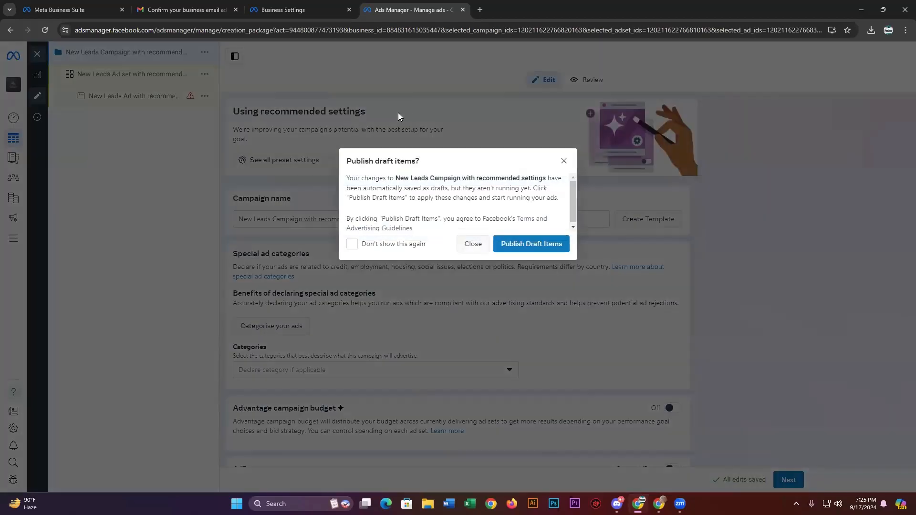
Publish the draft items with the prompt suppressed, abandoning card entry during payment setup
left_click(357, 245)
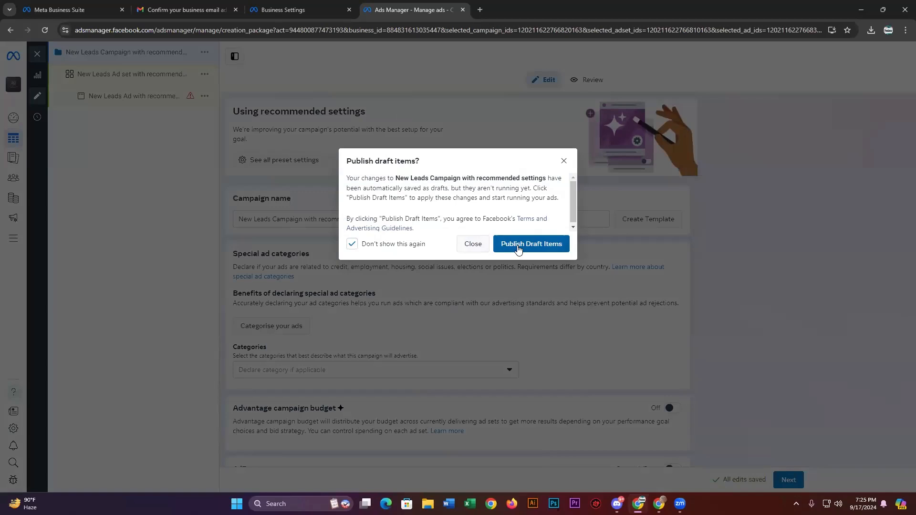
left_click(519, 249)
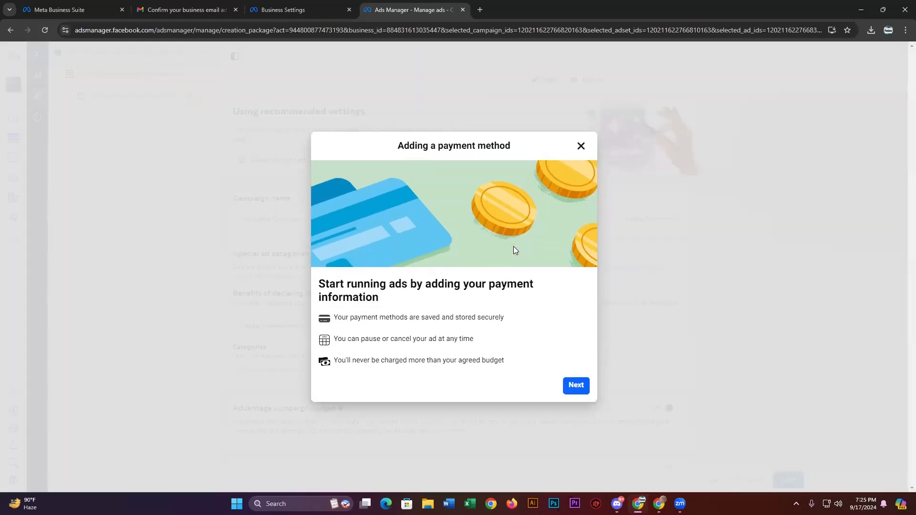
left_click(575, 385)
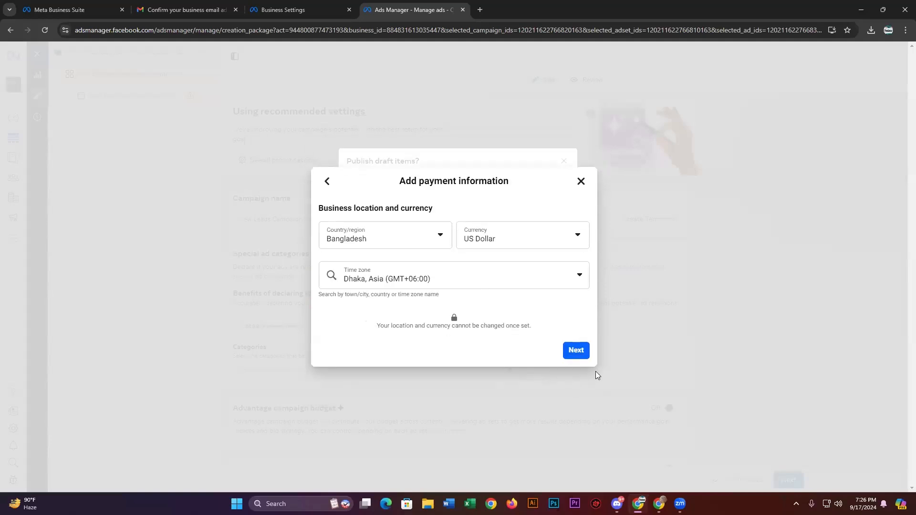
left_click(575, 351)
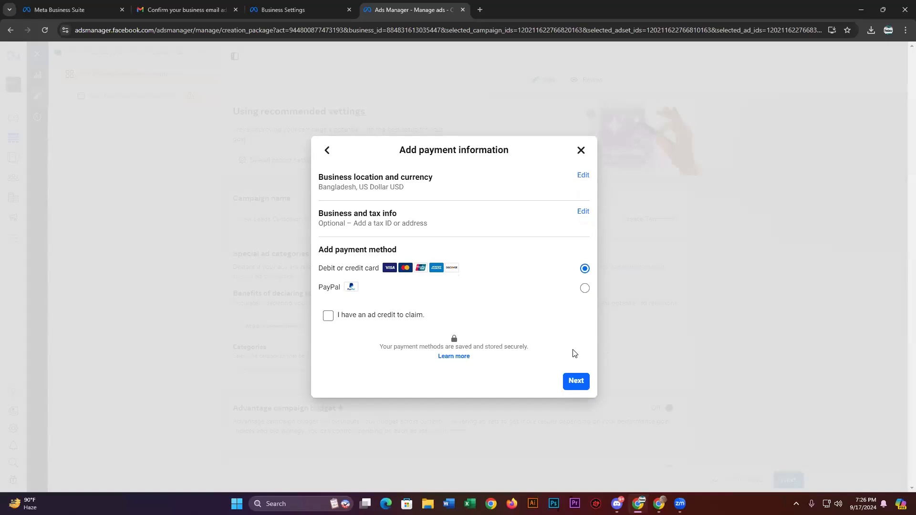
left_click(573, 386)
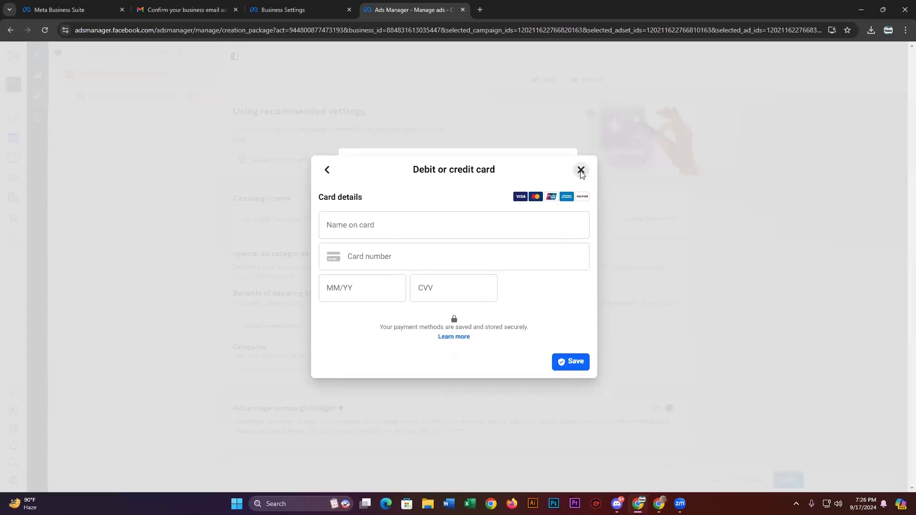
left_click(580, 175)
left_click(476, 249)
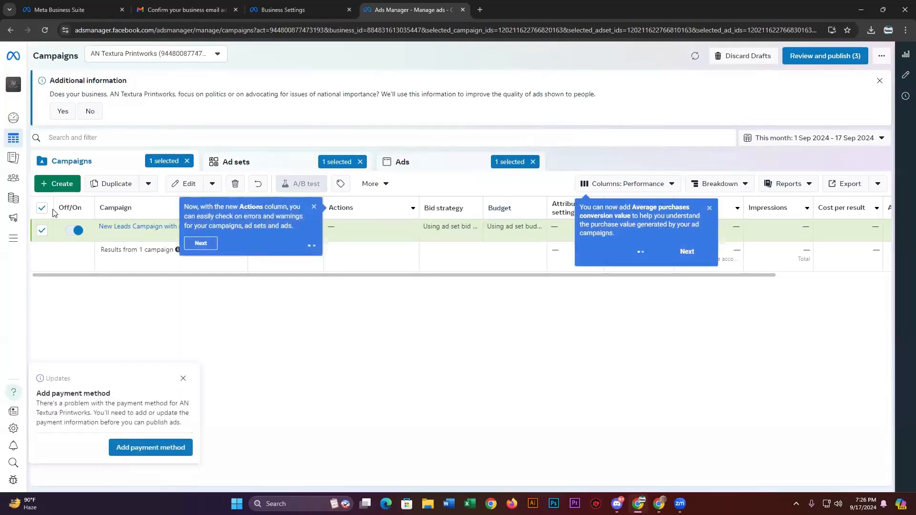
Delete the New Leads Campaign from the Campaigns list
left_click(43, 208)
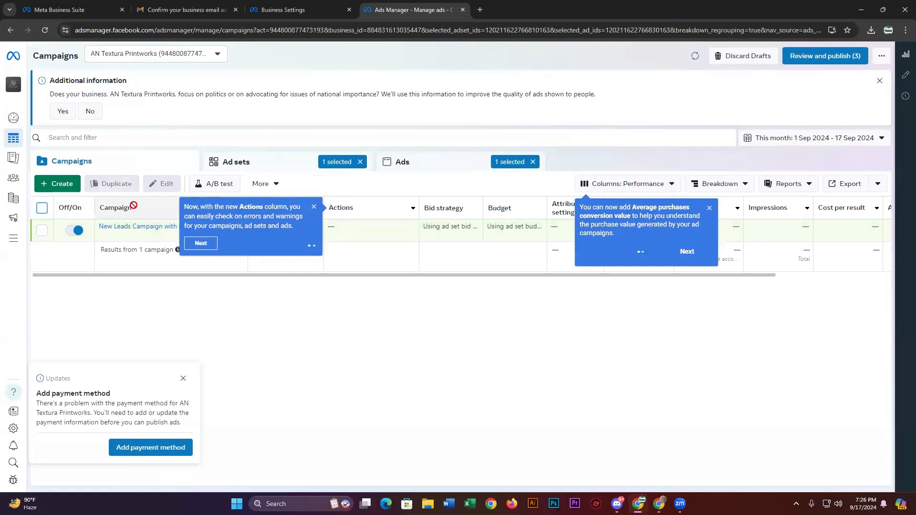
left_click(43, 208)
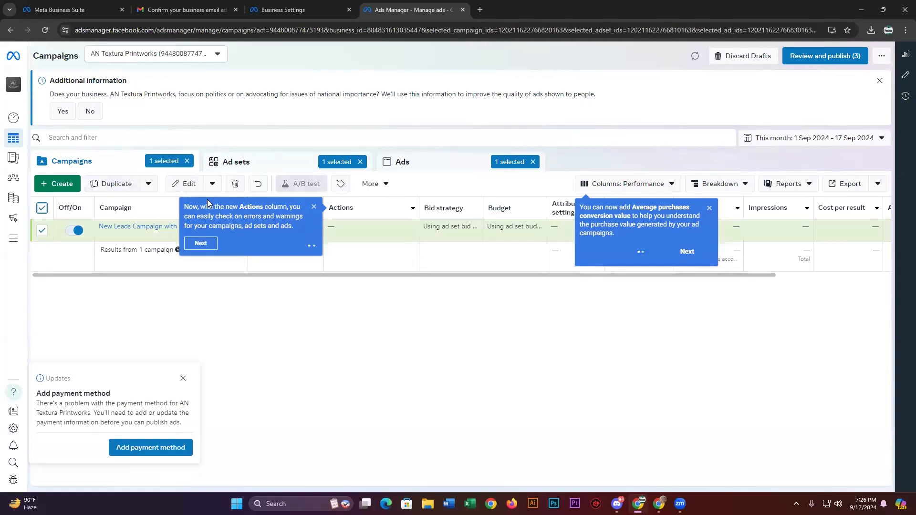
left_click(235, 184)
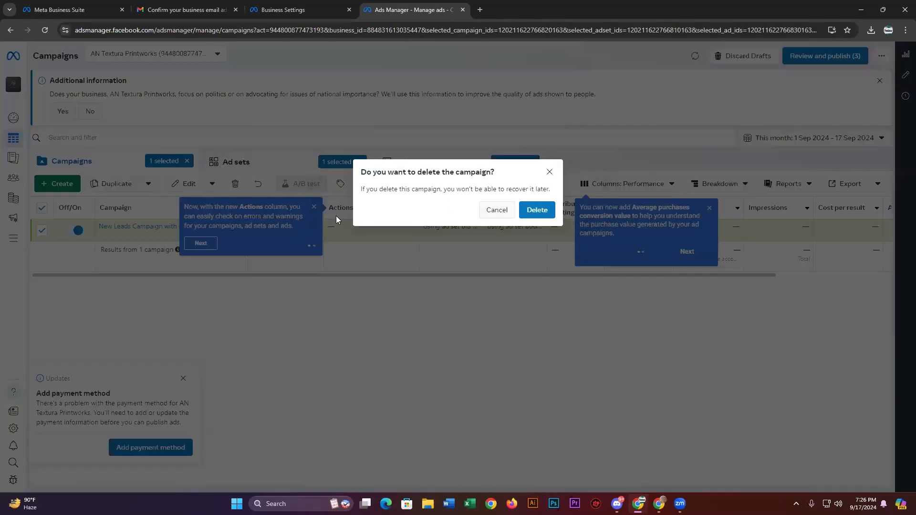
left_click(538, 209)
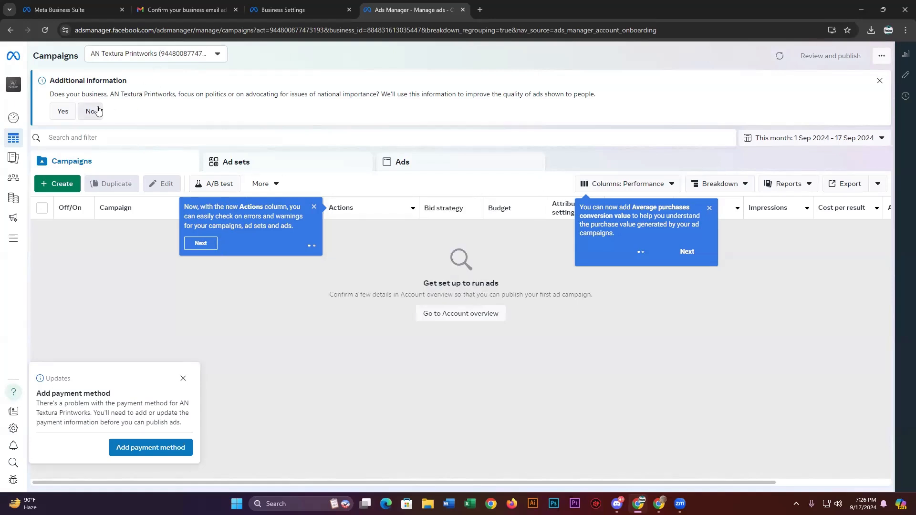
Dismiss the information banner, the column tour tips and the add payment method notice
left_click(880, 80)
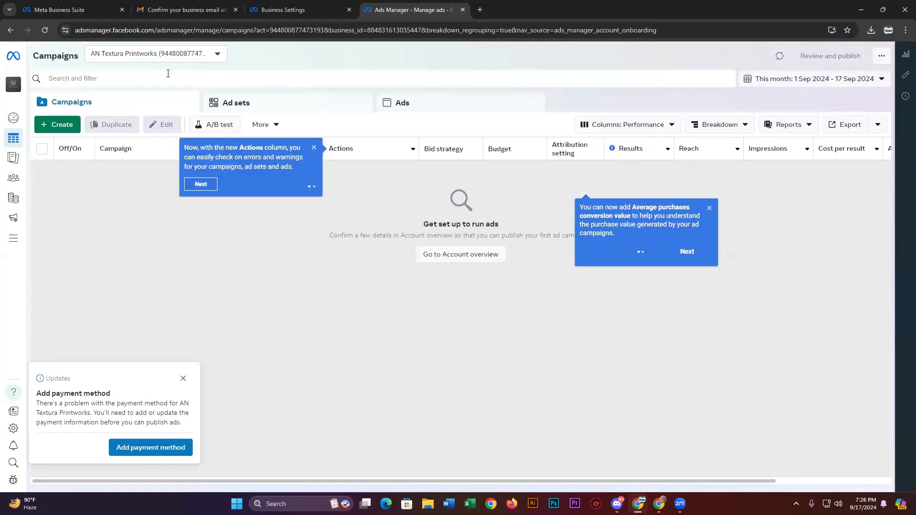
left_click(201, 183)
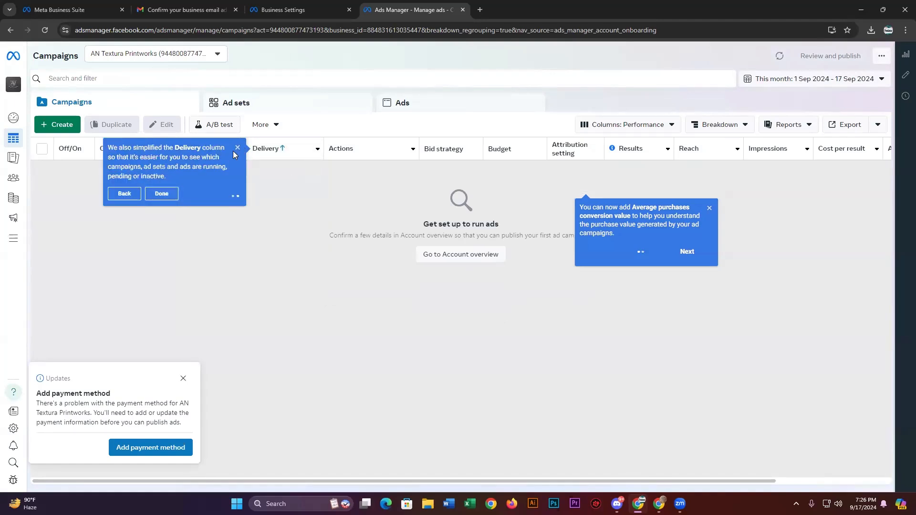
left_click(237, 148)
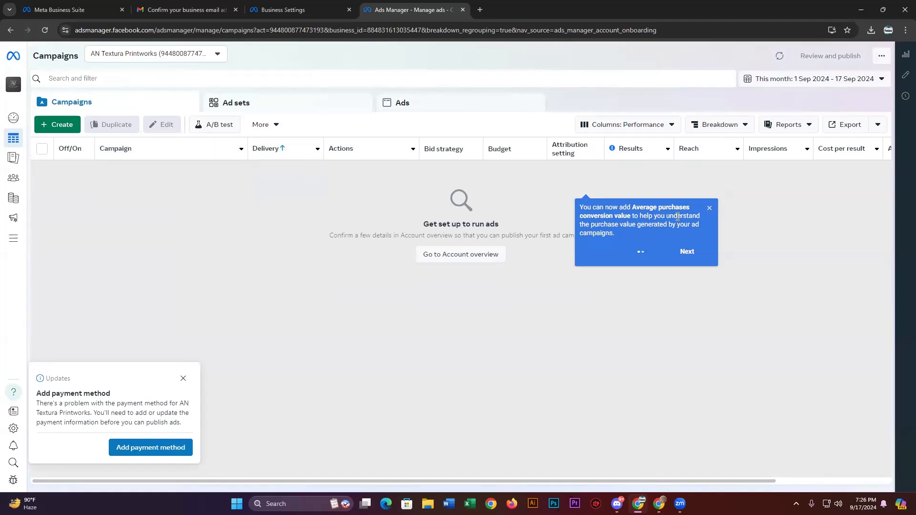
left_click(709, 207)
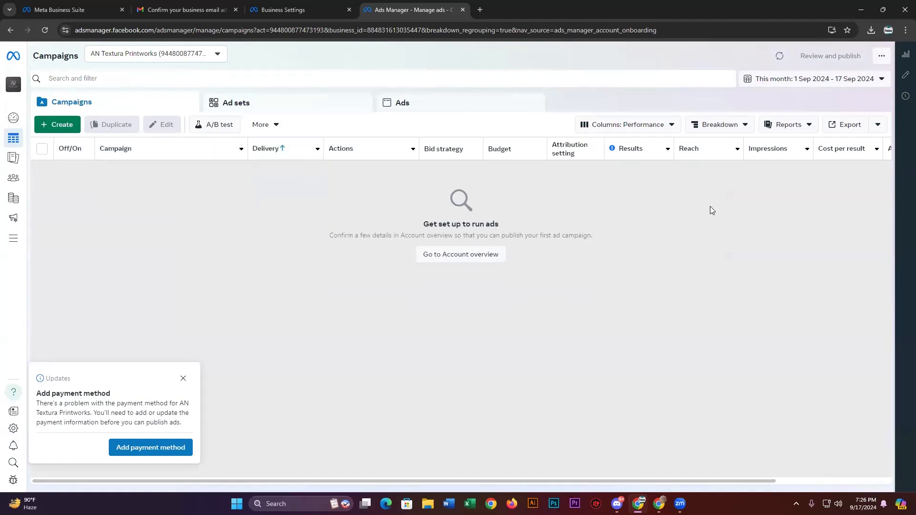
left_click(183, 378)
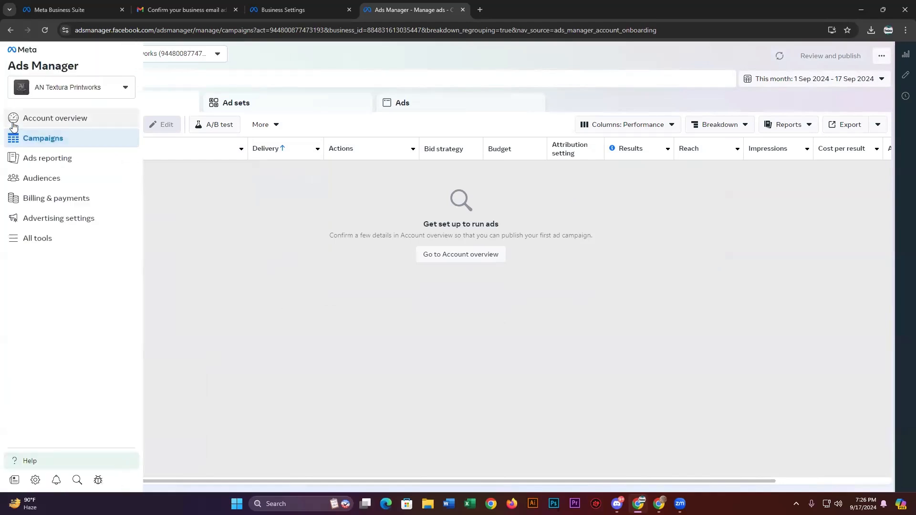
Confirm the AN Textura Printworks Facebook Page and skip the payment method for now
left_click(38, 118)
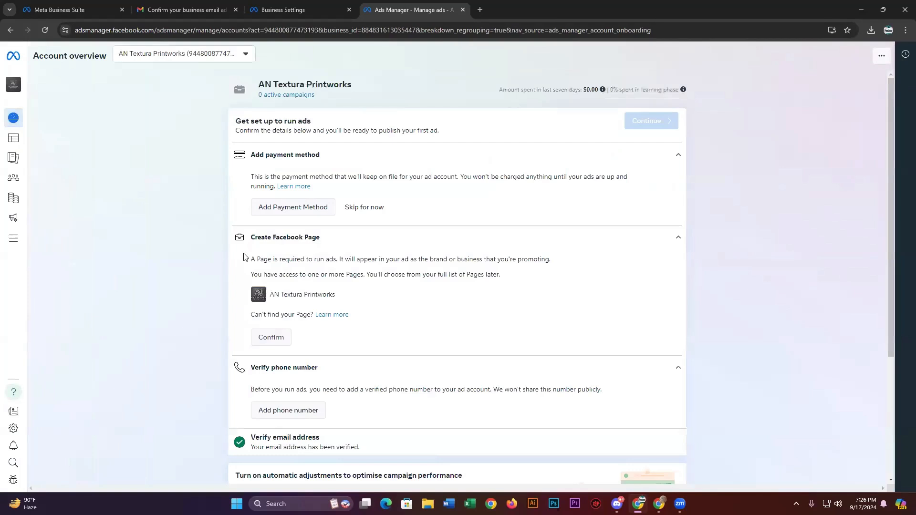
left_click(270, 338)
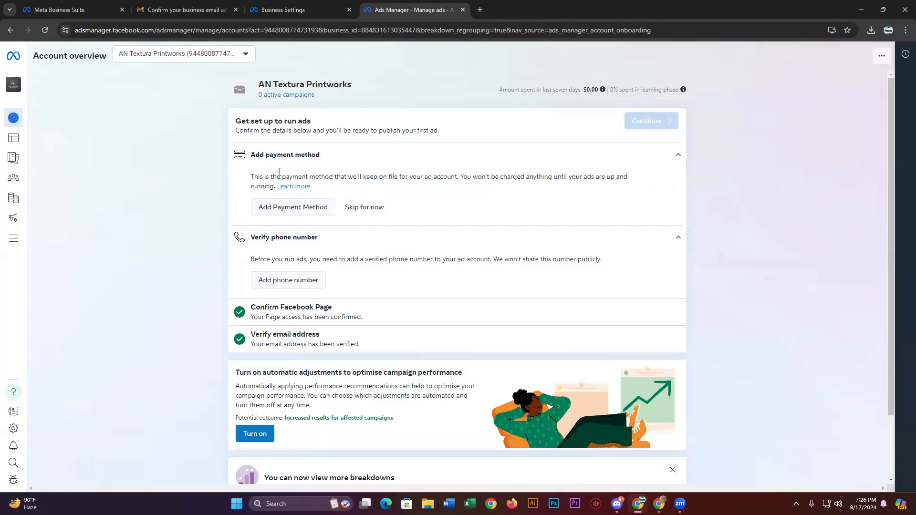
left_click(370, 214)
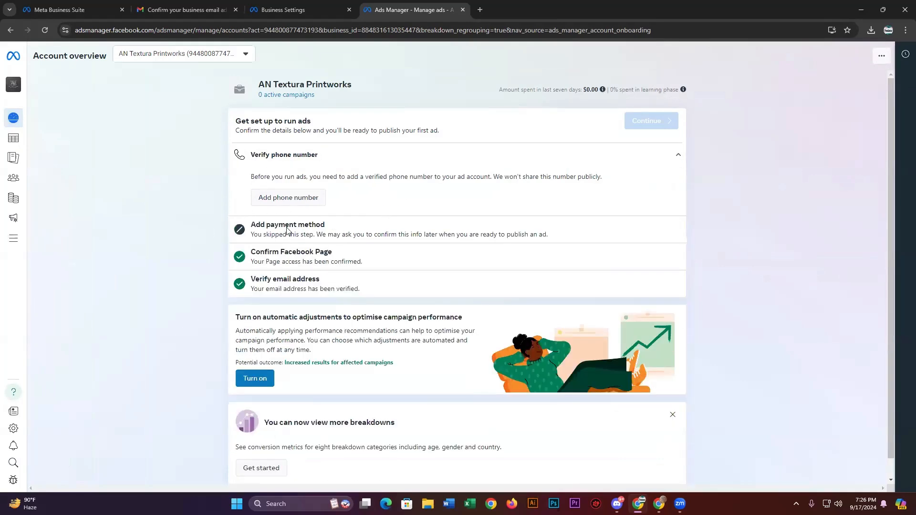
Add a phone number to the ad account using the Bangladesh BD+880 country code
left_click(286, 202)
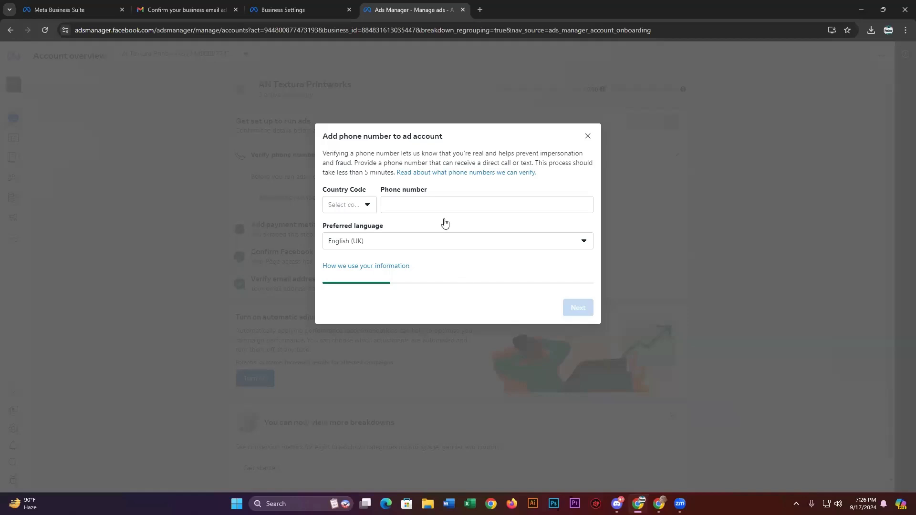
left_click(341, 211)
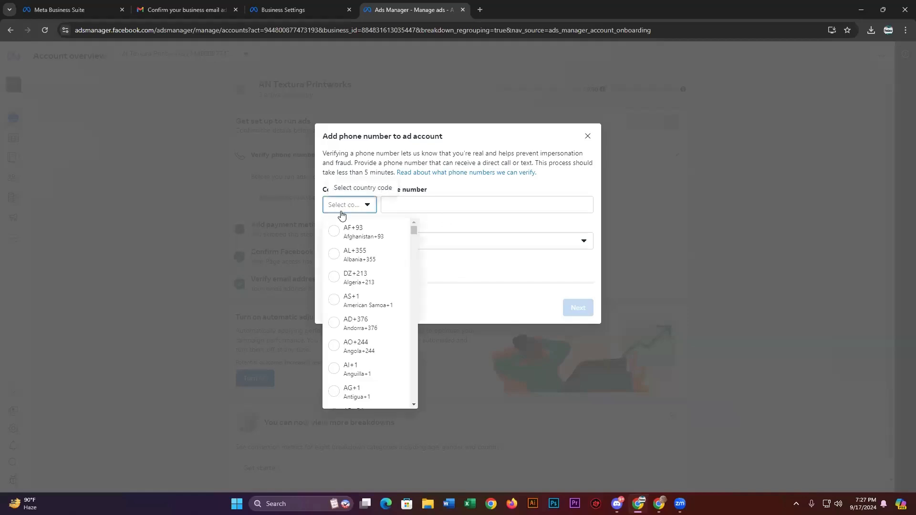
scroll(377, 303, "down", 5)
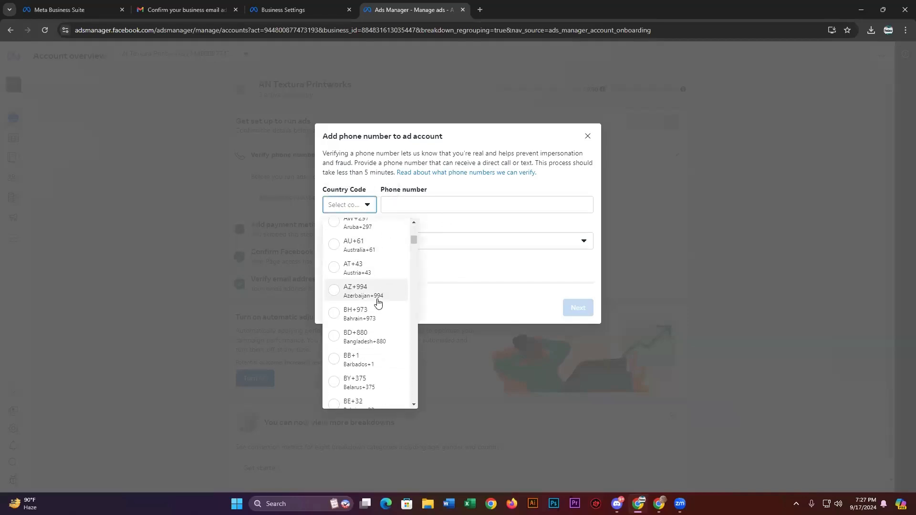
left_click(370, 337)
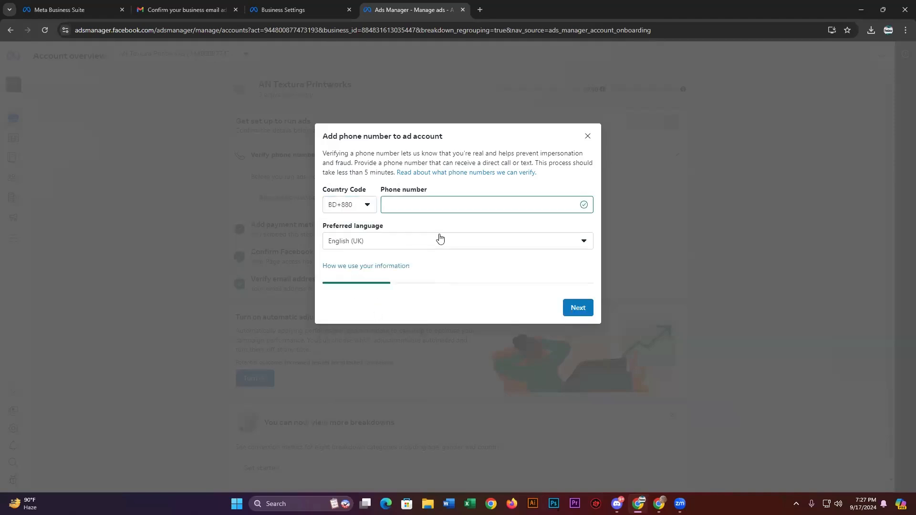
left_click(456, 203)
left_click(575, 310)
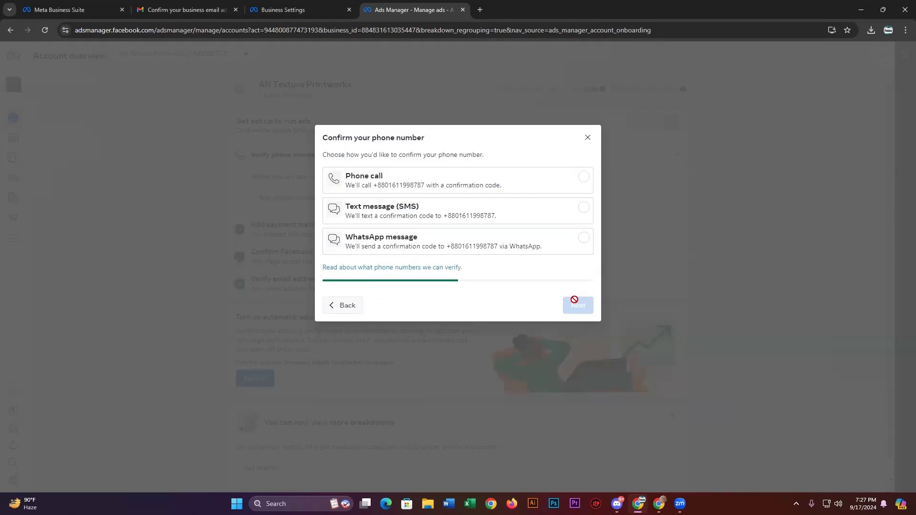
Verify the phone number with the six-digit code received by SMS
left_click(542, 213)
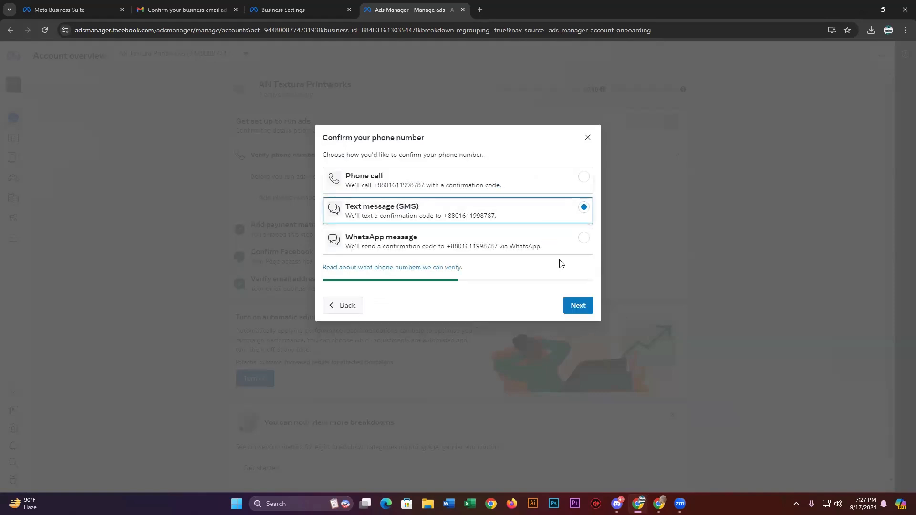
left_click(578, 308)
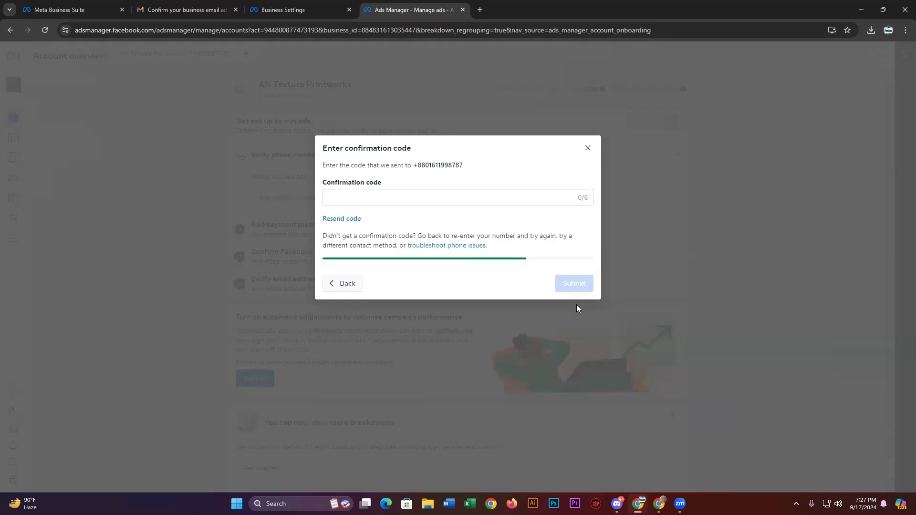
left_click(546, 196)
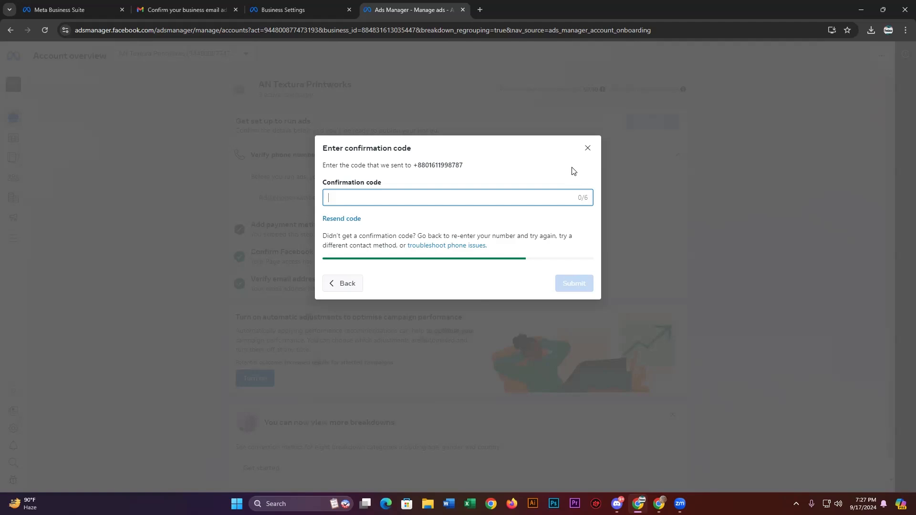
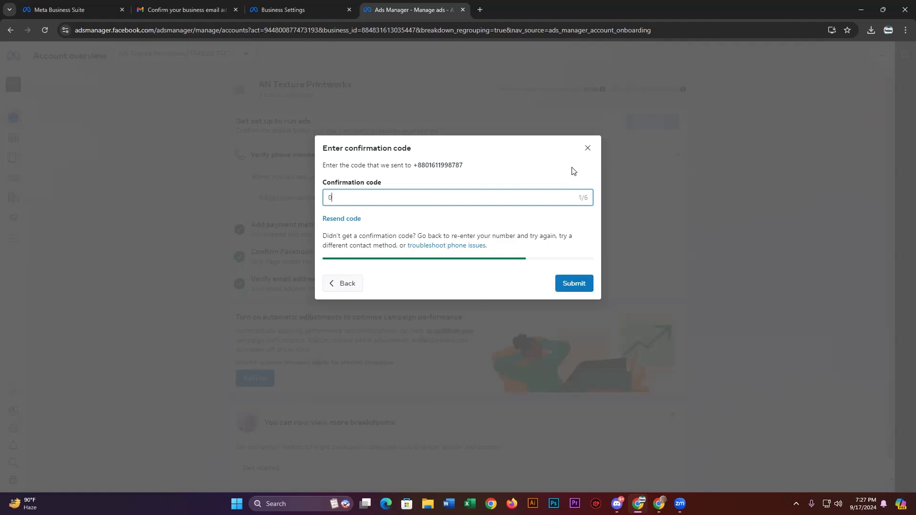
left_click(587, 282)
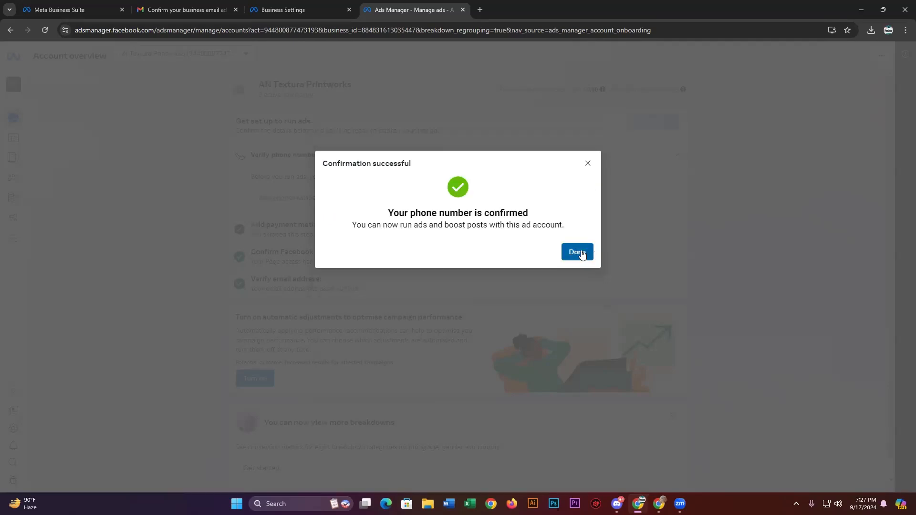
left_click(588, 254)
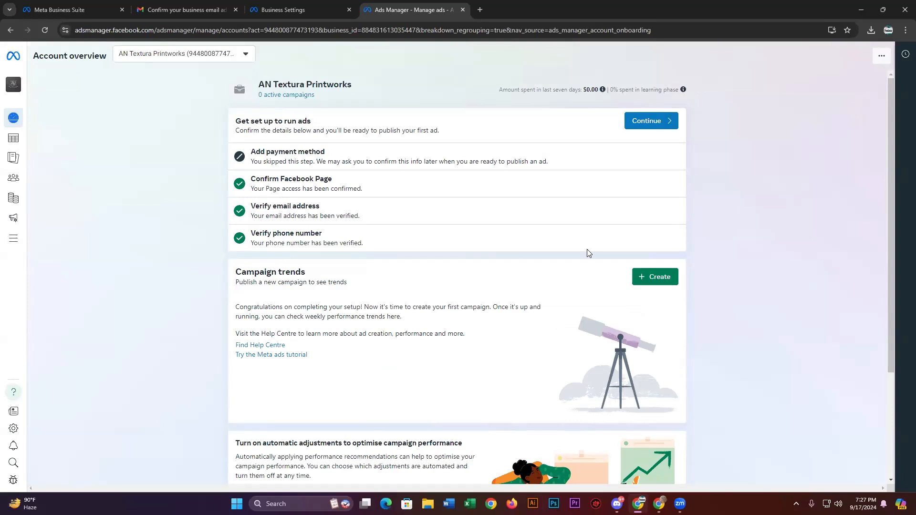
Open the empty AN Textura Printworks Campaigns list from the sidebar
left_click(29, 140)
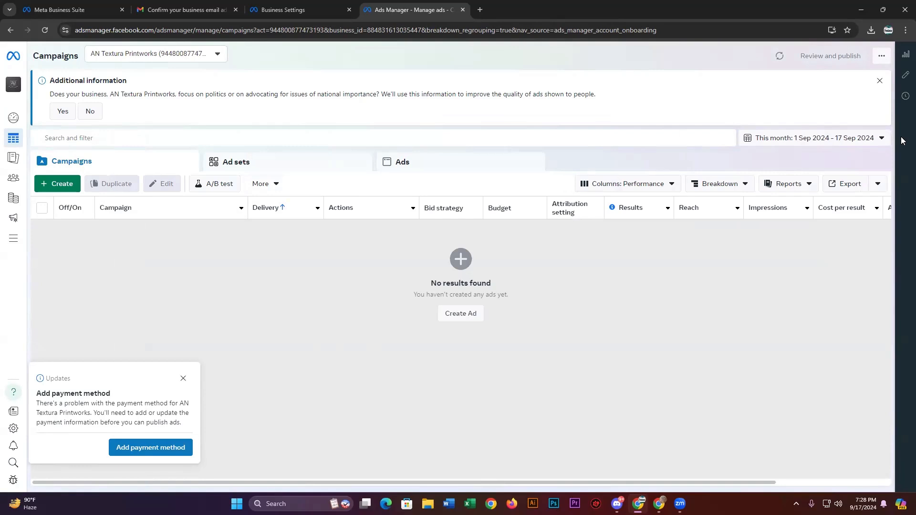
Dismiss the information banner and payment notice, then show the ad account selector list
left_click(879, 81)
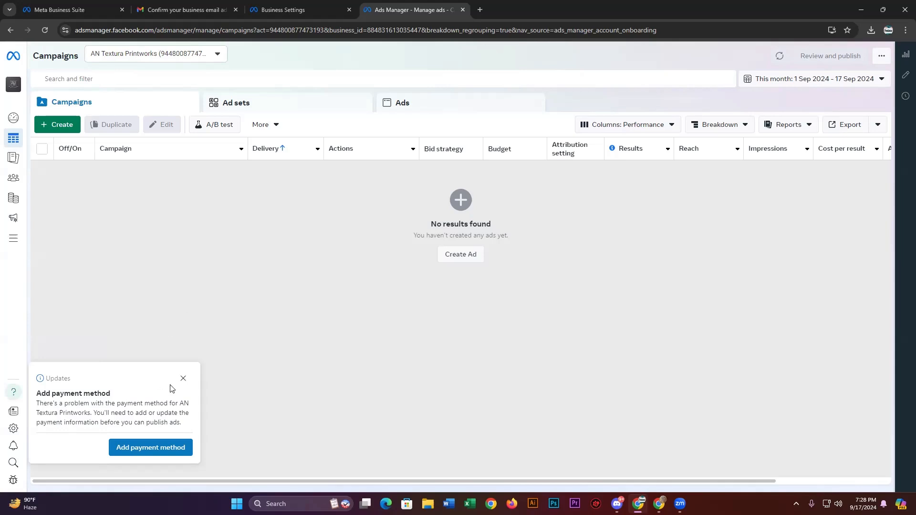
left_click(183, 378)
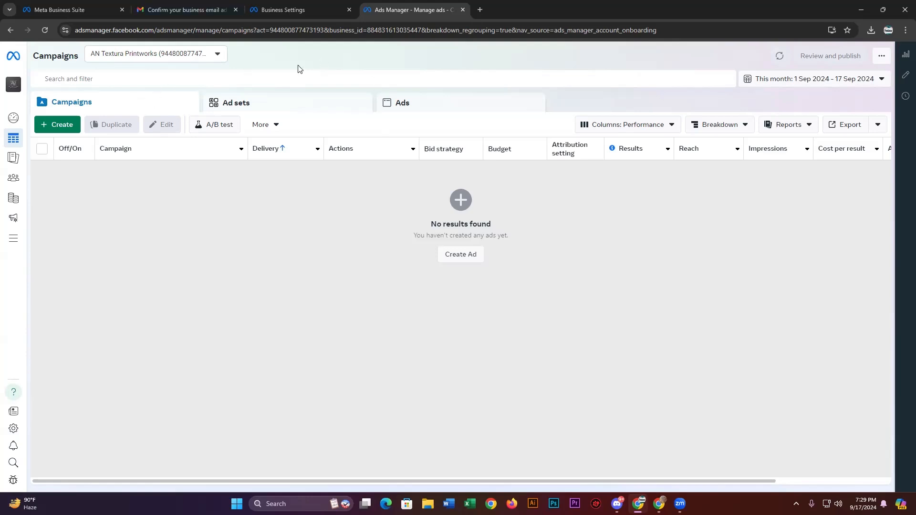
left_click(158, 58)
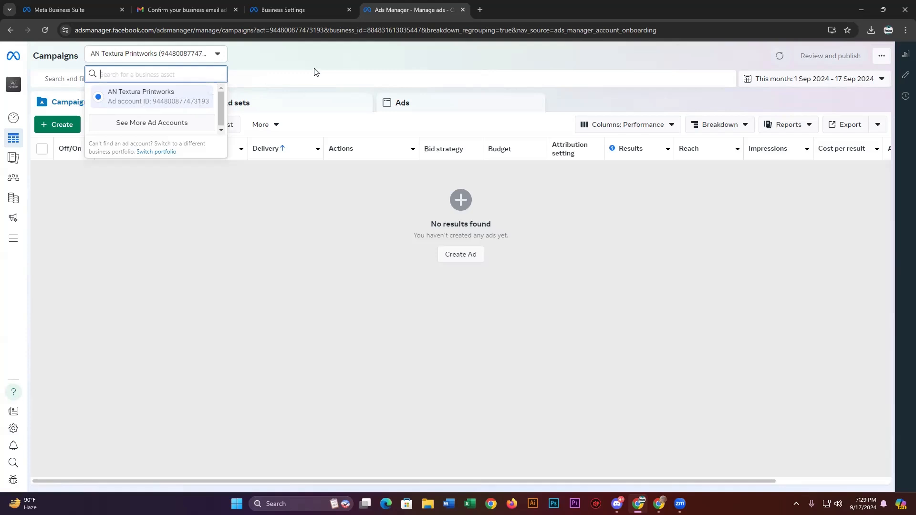
Switch to Business Settings and view the Ad accounts page for AN Textura Printworks
left_click(329, 48)
left_click(302, 14)
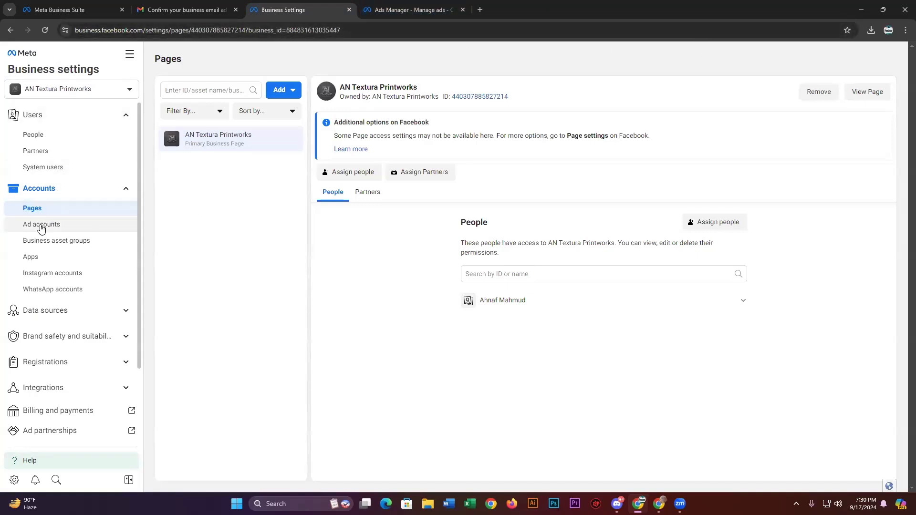
left_click(41, 225)
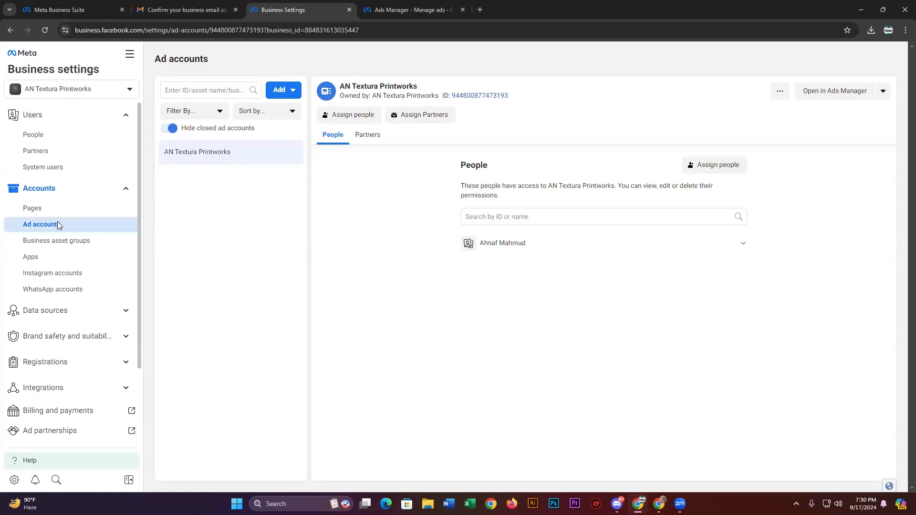
left_click(506, 218)
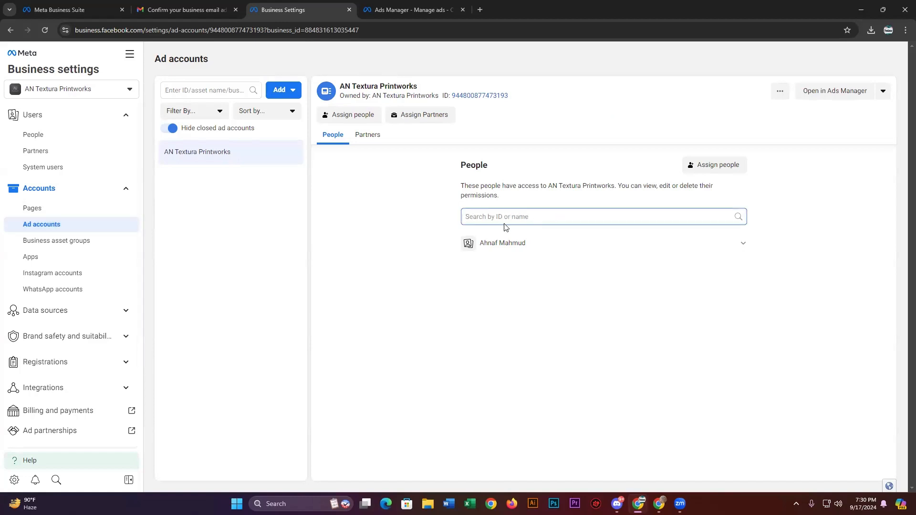
left_click(361, 223)
Start an ad account access request from the Add menu, with the Ad account ID field focused and empty
left_click(281, 90)
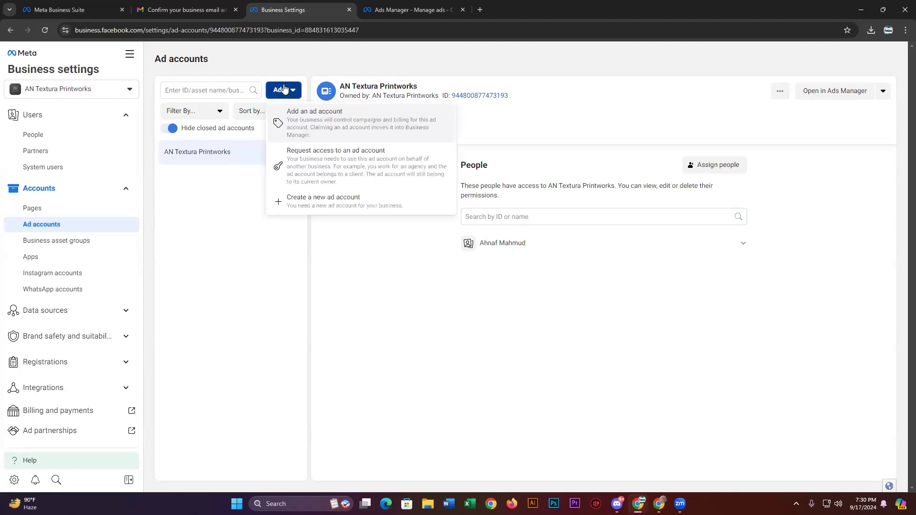
left_click(313, 163)
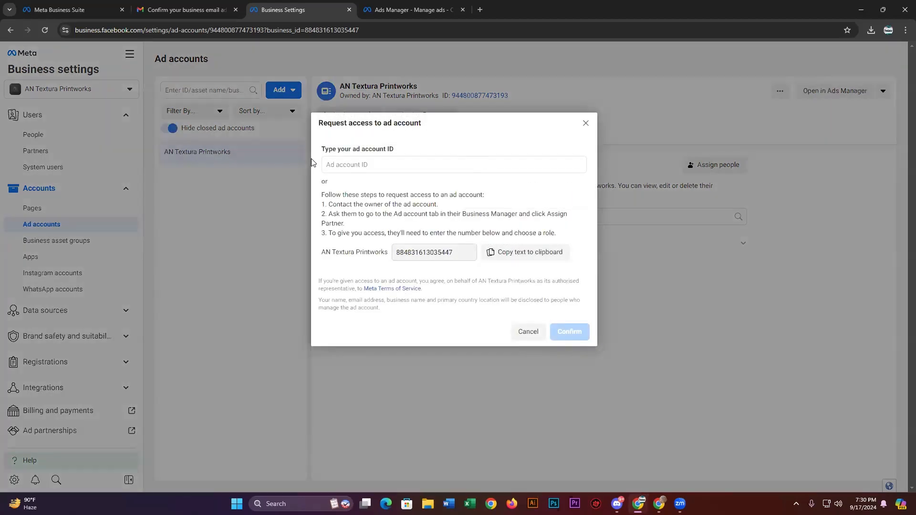
left_click(332, 162)
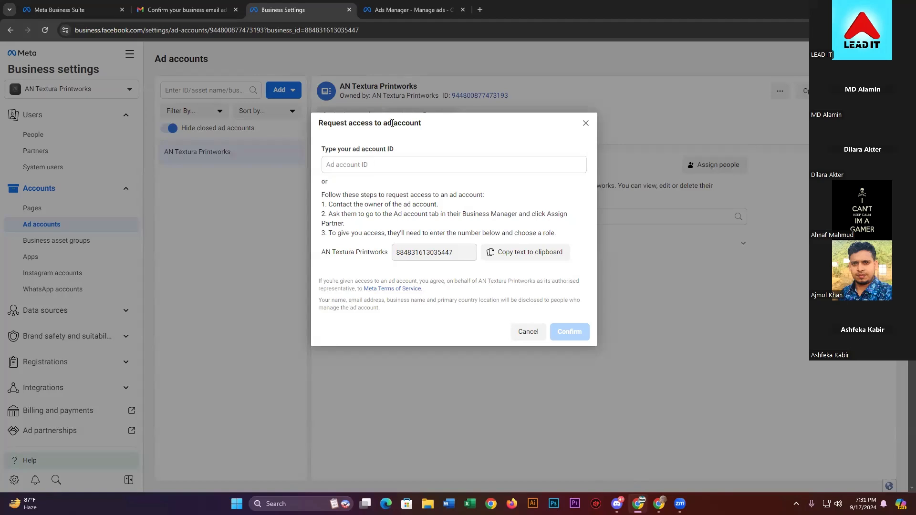
left_click(379, 163)
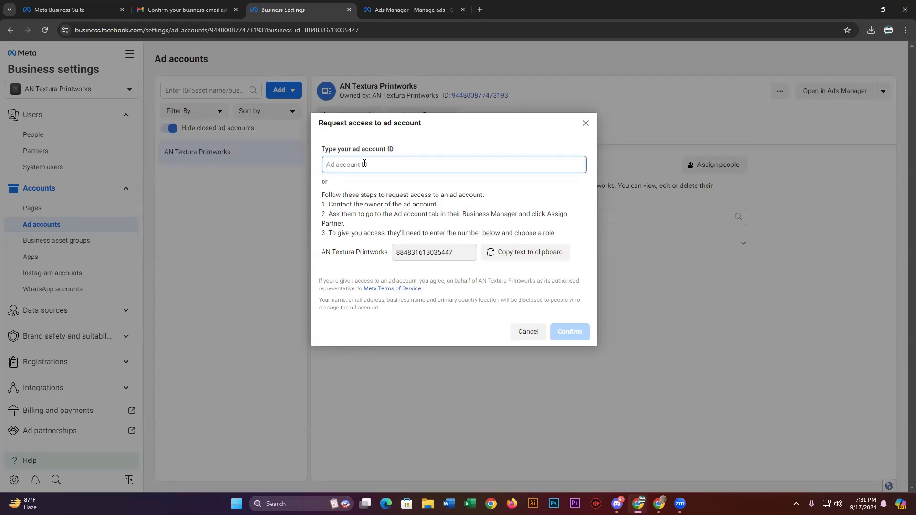
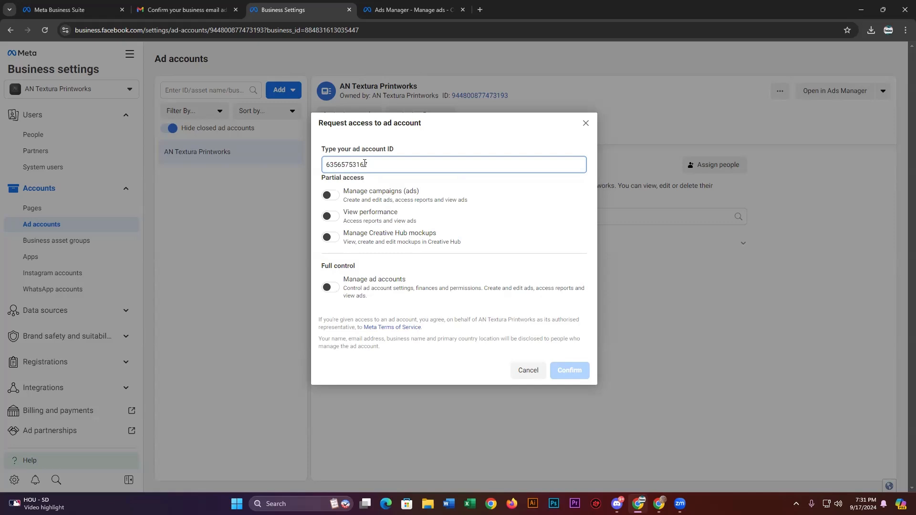
Enter the other ad account's ID, request Manage campaigns partial access, and close the confirmation
left_click(330, 194)
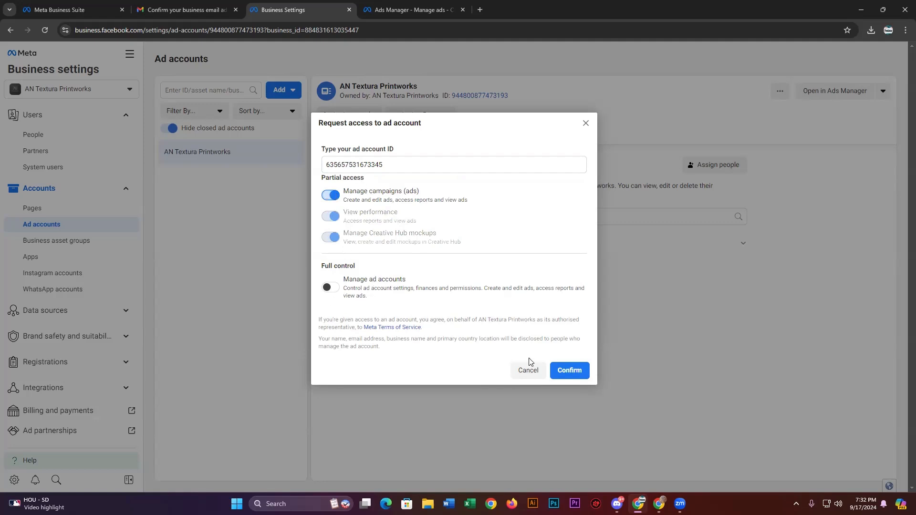
left_click(569, 369)
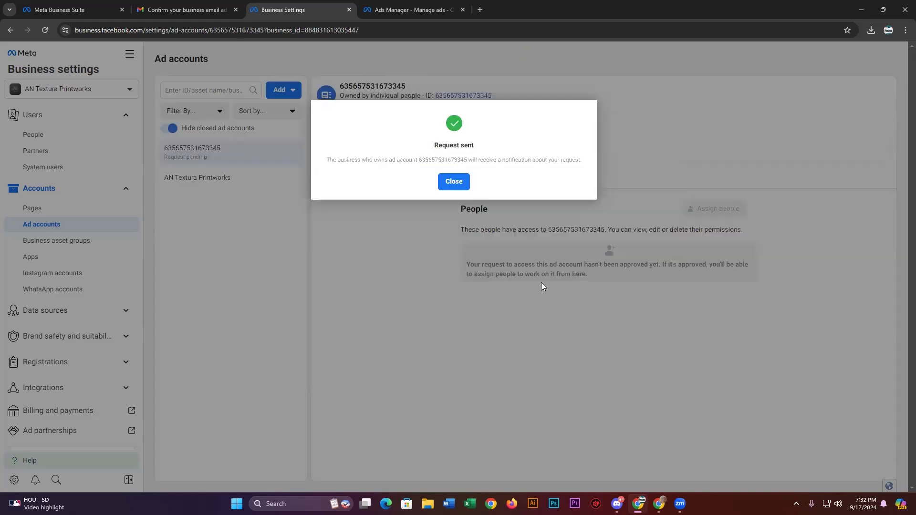
left_click(460, 181)
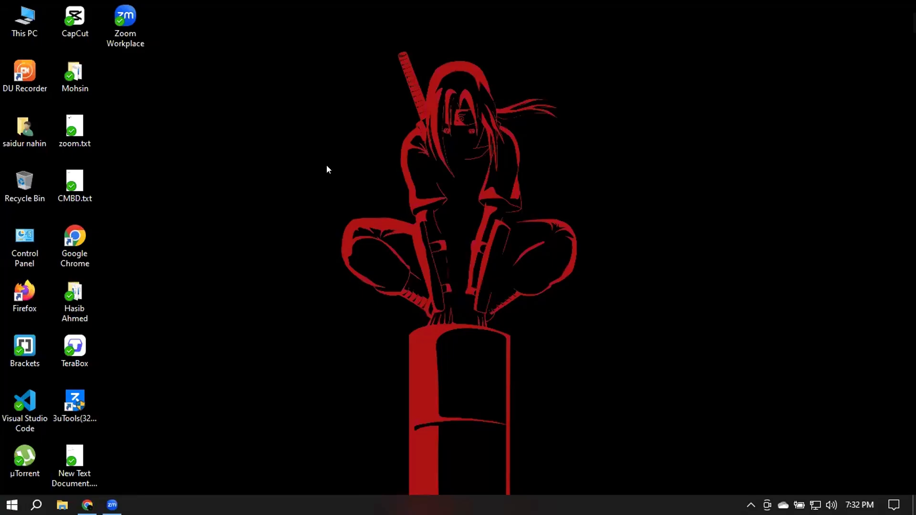
In Ads Manager's ad account settings, find AN Textura Printworks' request from 38 seconds ago and begin responding
left_click(87, 506)
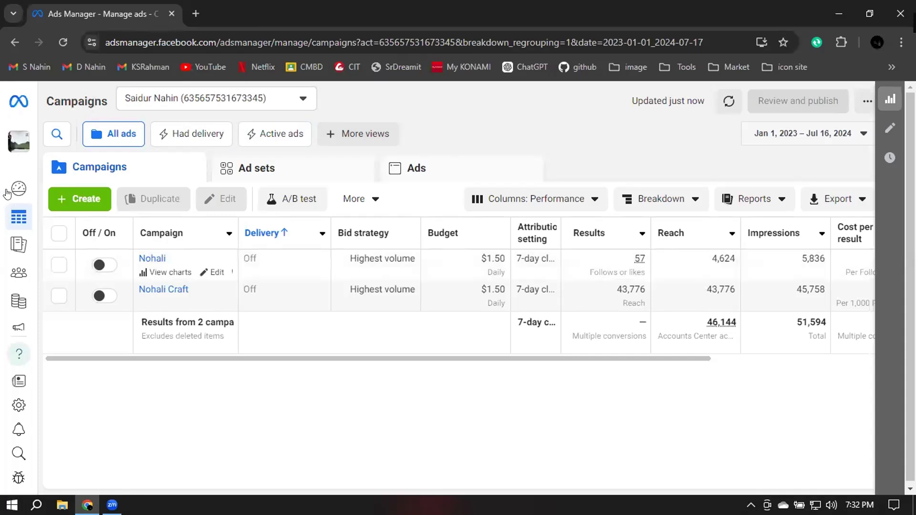
mouse_move(29, 189)
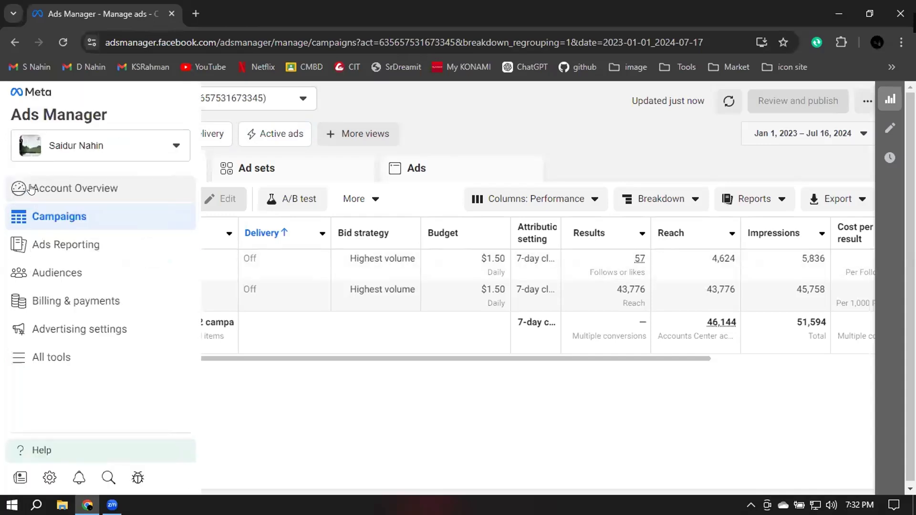
left_click(43, 479)
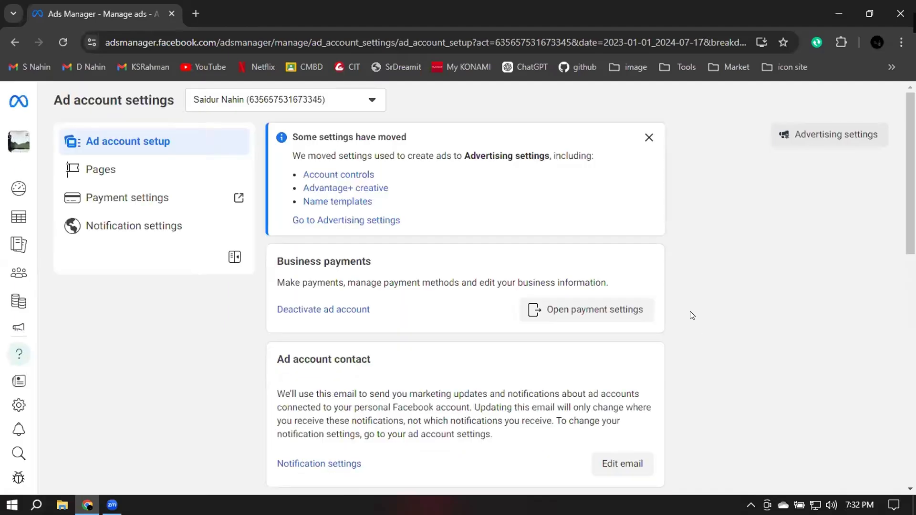
scroll(568, 310, "down", 8)
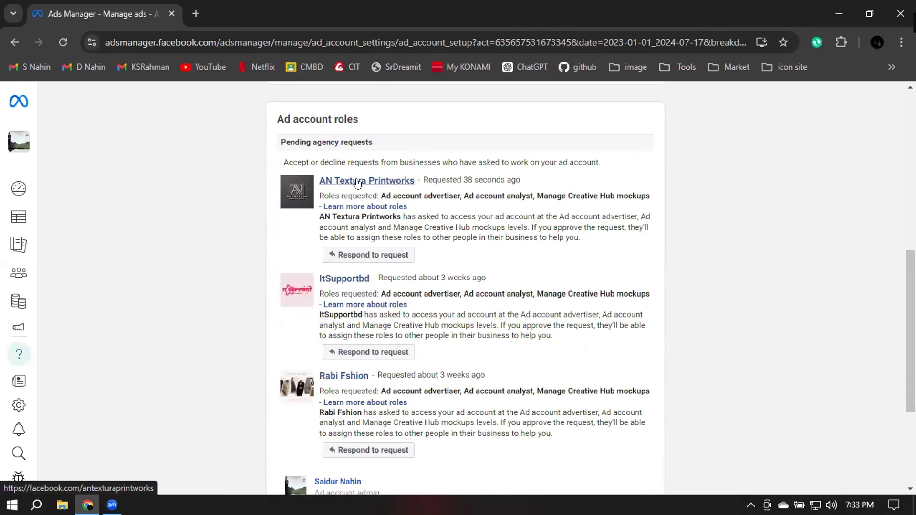
left_click_drag(423, 180, 521, 181)
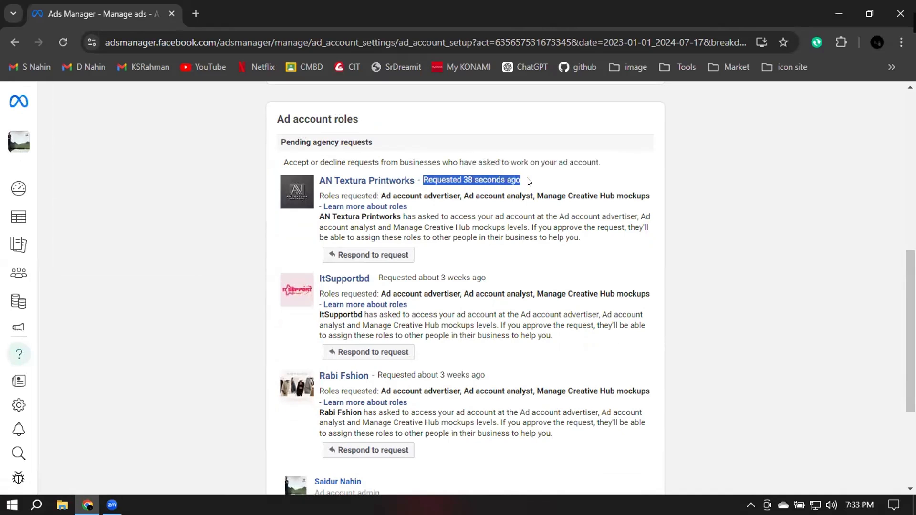
left_click(359, 255)
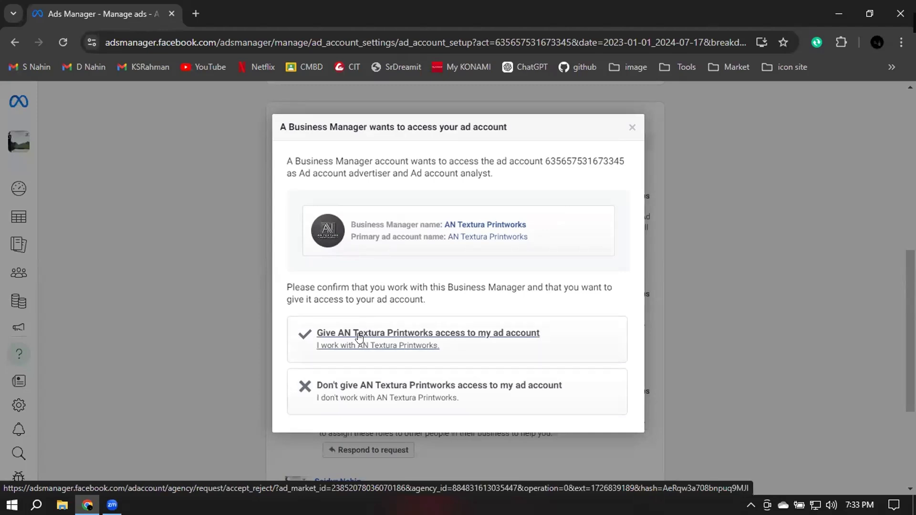
Give AN Textura Printworks advertiser and analyst access to the ad account
left_click(457, 335)
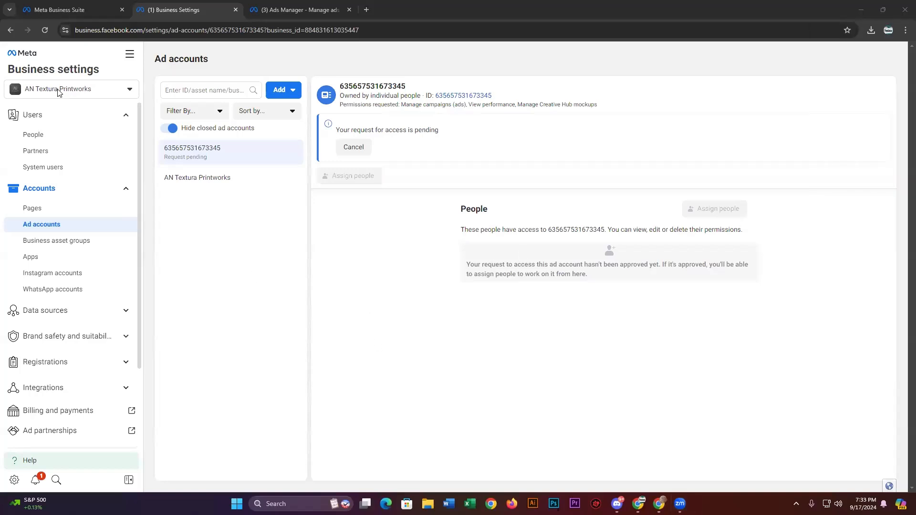
Reload the Ad accounts page so the shared account shows Manage campaigns and View performance permissions
left_click(46, 27)
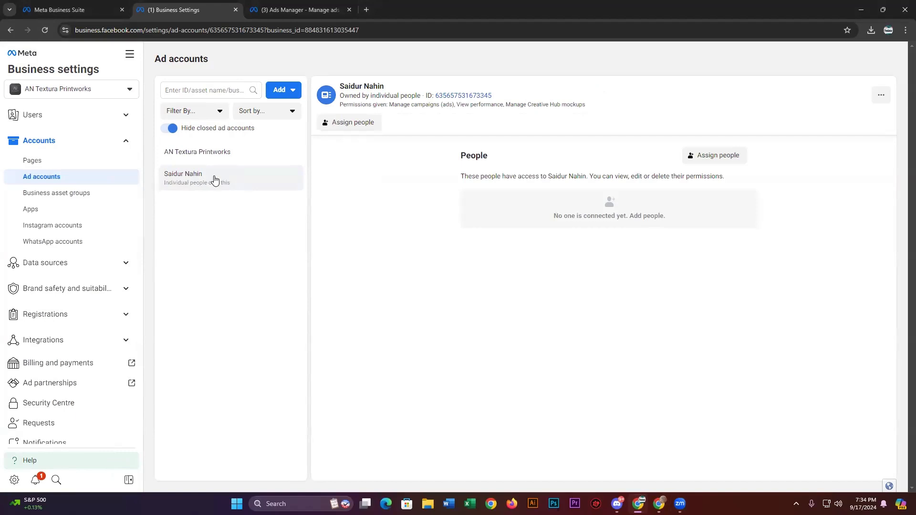
Assign the only portfolio person Manage campaigns access to the shared ad account
left_click(711, 156)
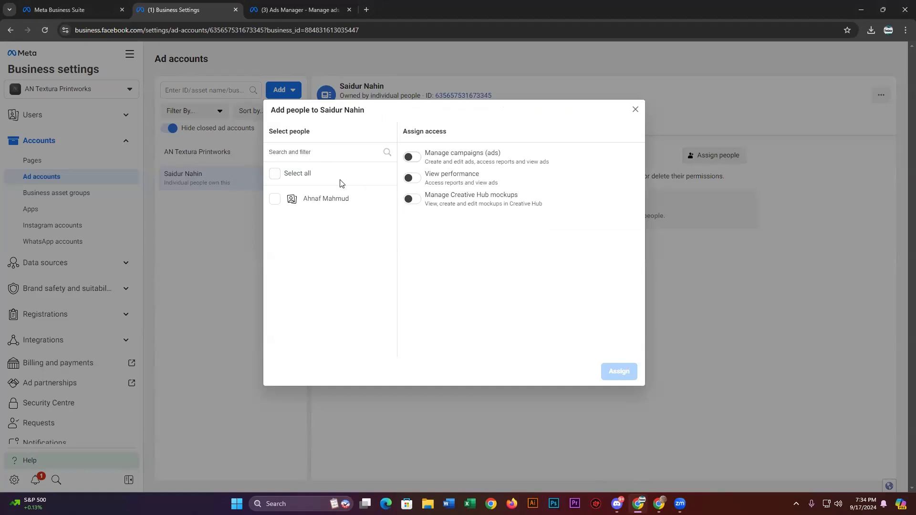
left_click(275, 175)
left_click(413, 157)
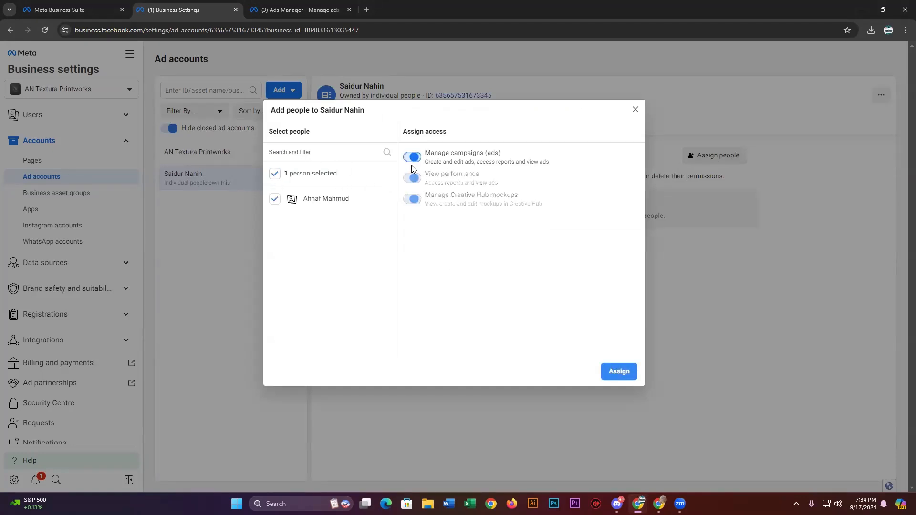
left_click(619, 371)
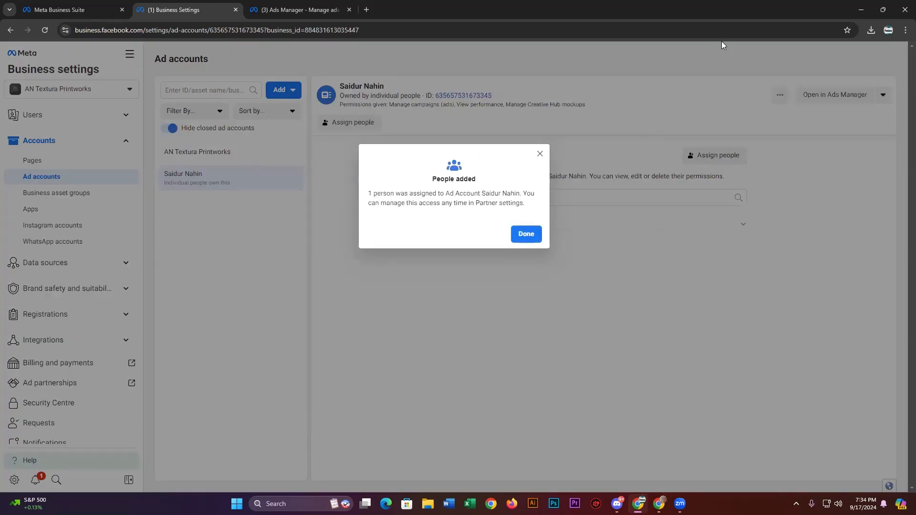
left_click(531, 234)
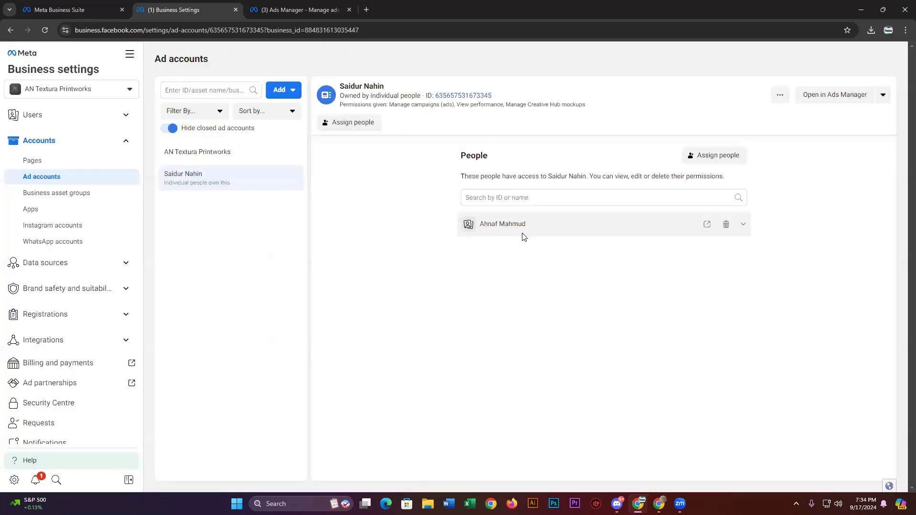
Browse the Ads Manager ad account list, then reload the campaigns page and dismiss its info banner
left_click(289, 12)
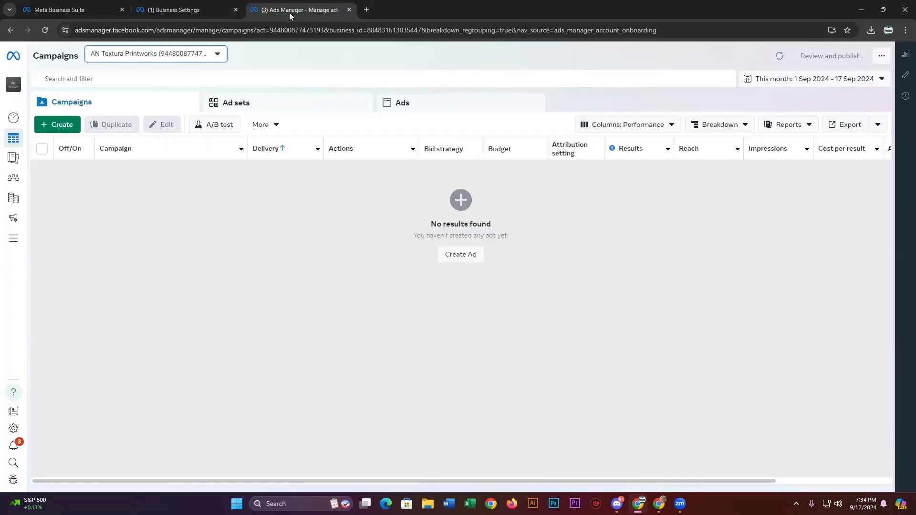
left_click(201, 54)
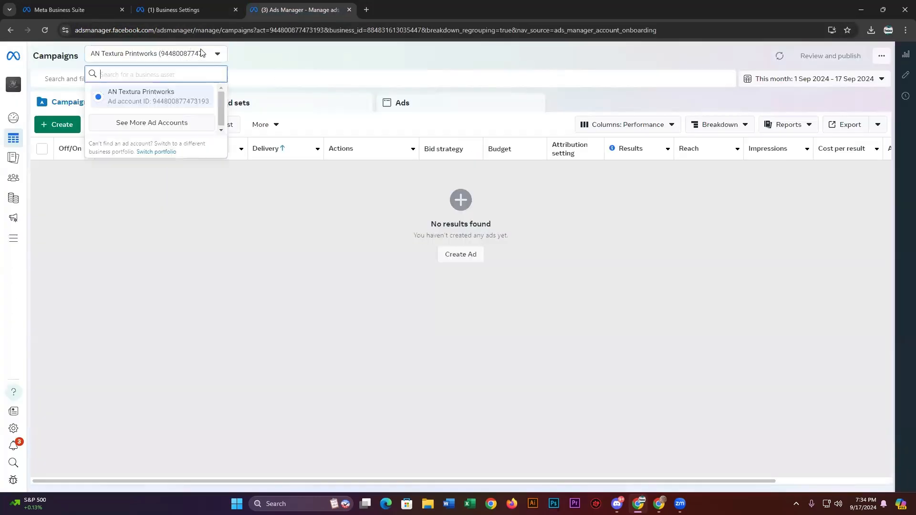
left_click(148, 128)
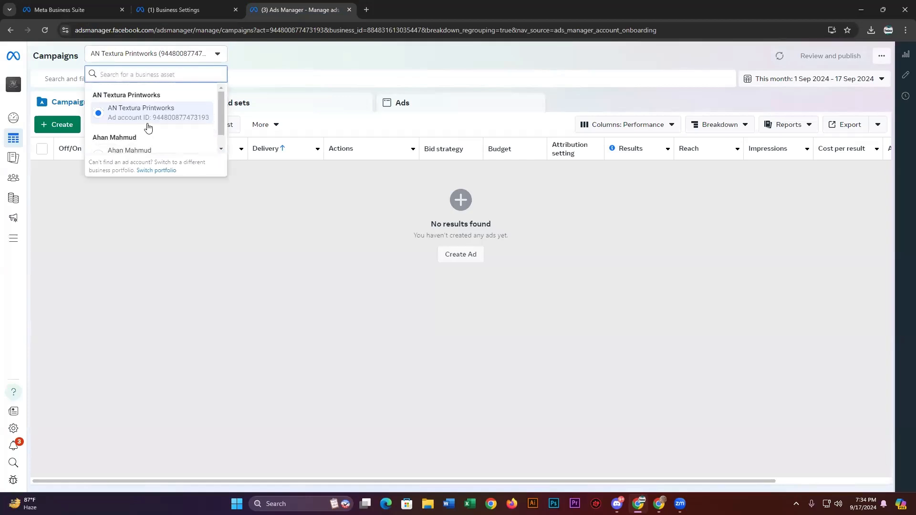
scroll(146, 126, "down", 1)
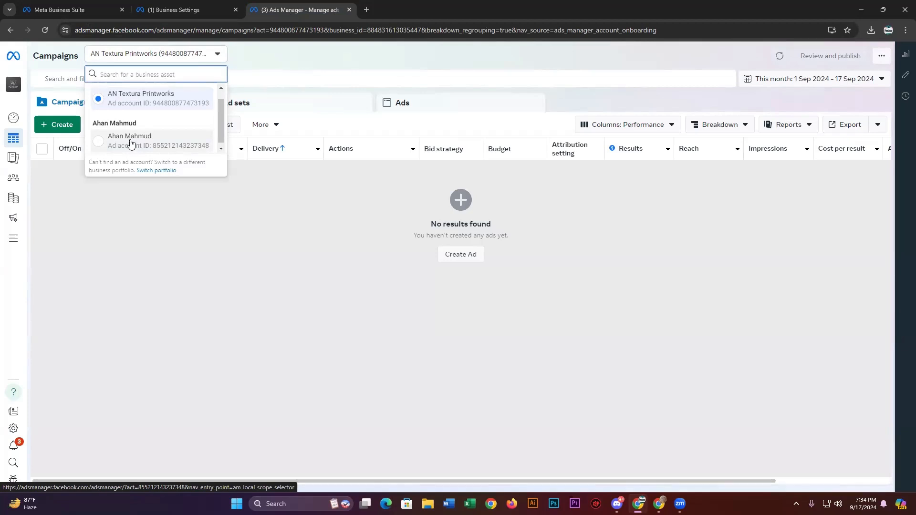
scroll(133, 125, "up", 1)
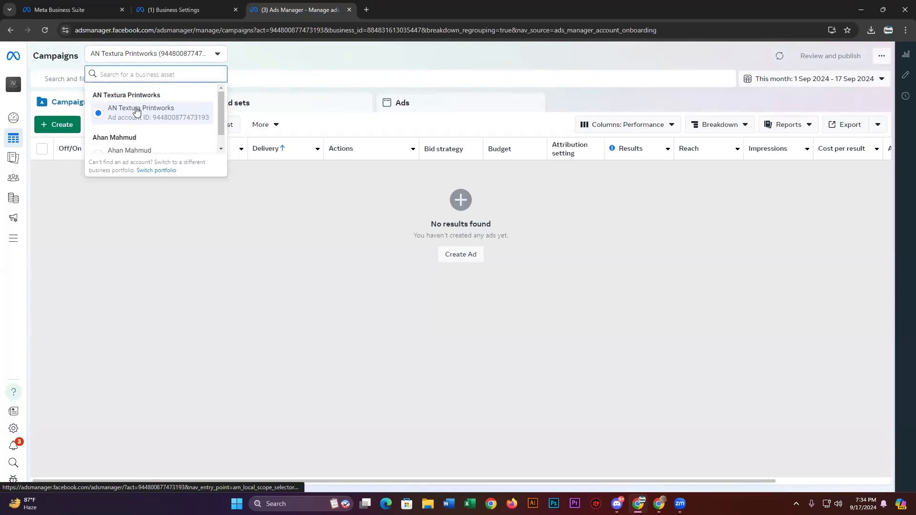
left_click(315, 51)
left_click(45, 31)
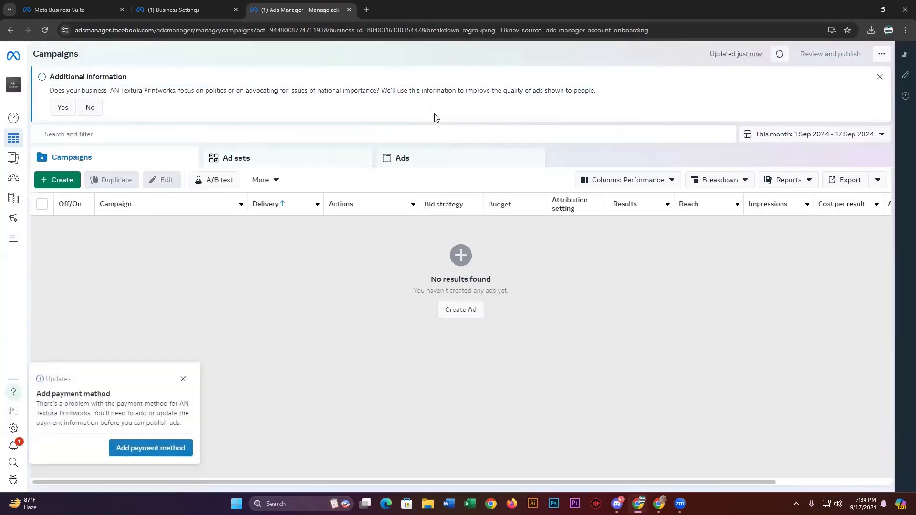
left_click(880, 80)
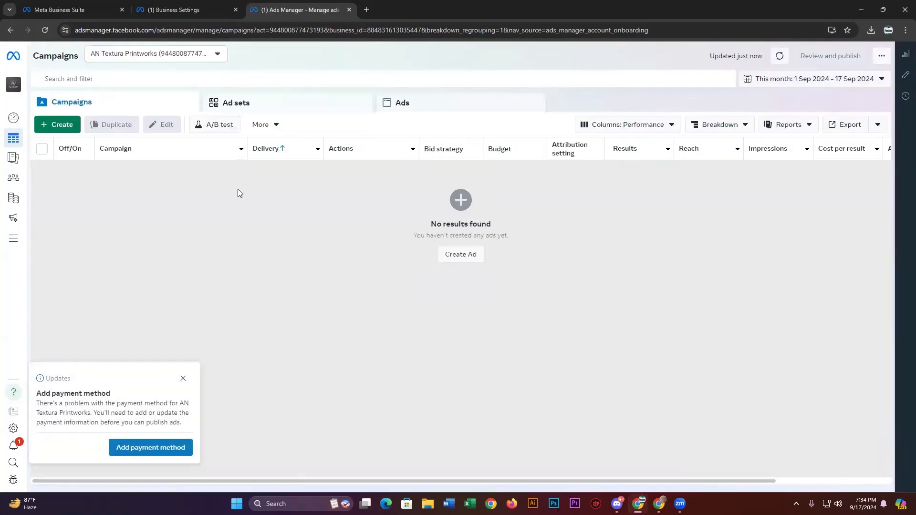
Switch Ads Manager to the individually owned ad account with the Nohali and Nohali Craft campaigns
left_click(173, 55)
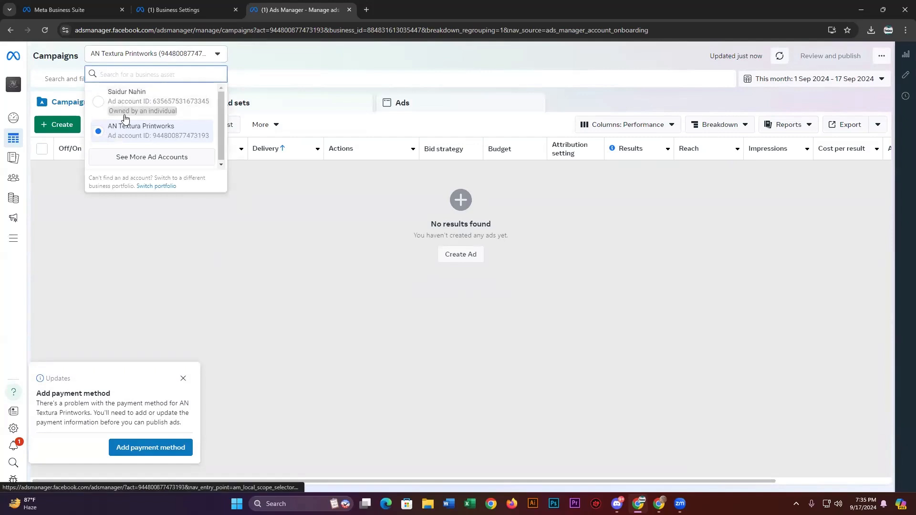
left_click(138, 157)
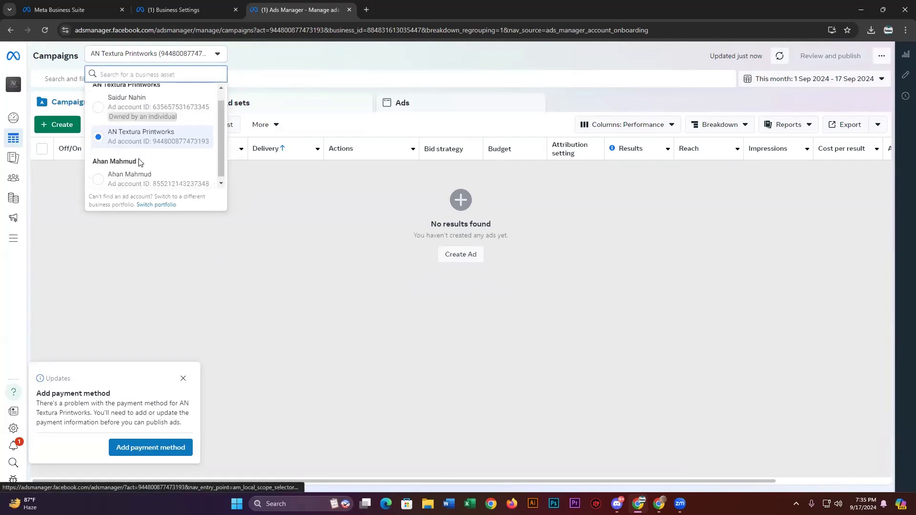
scroll(136, 165, "down", 1)
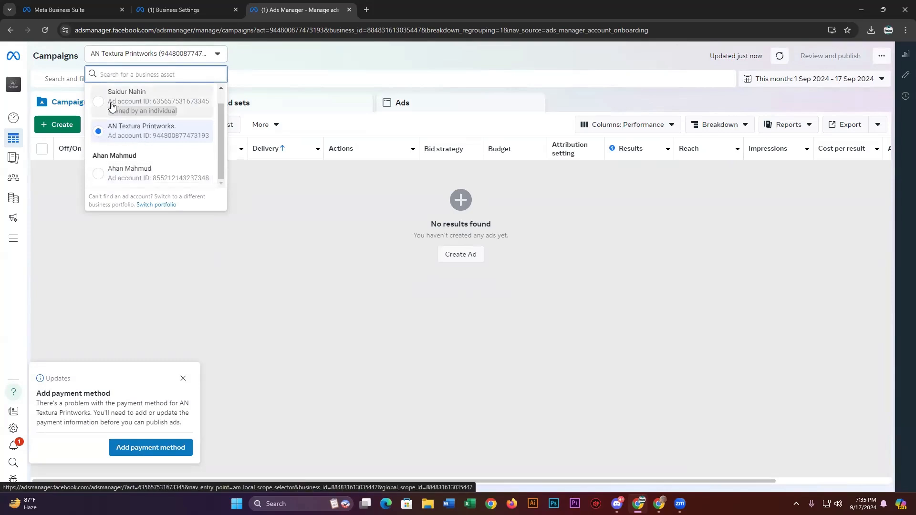
left_click(148, 105)
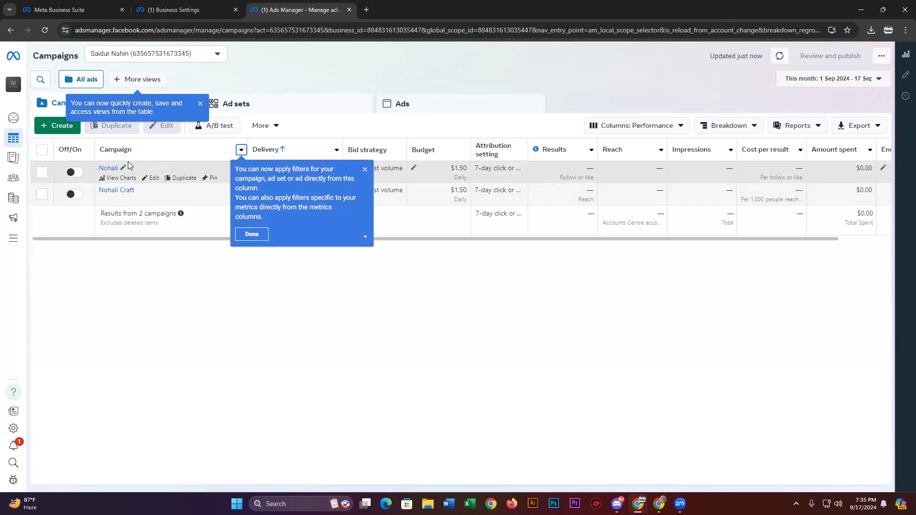
Dismiss the column filter and saved views tips, then return to the Business Settings ad accounts page
left_click(363, 169)
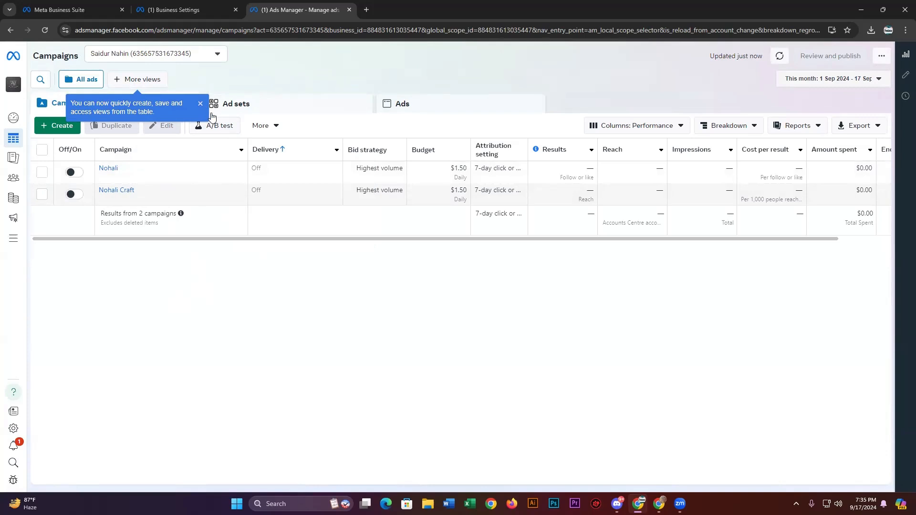
left_click(200, 104)
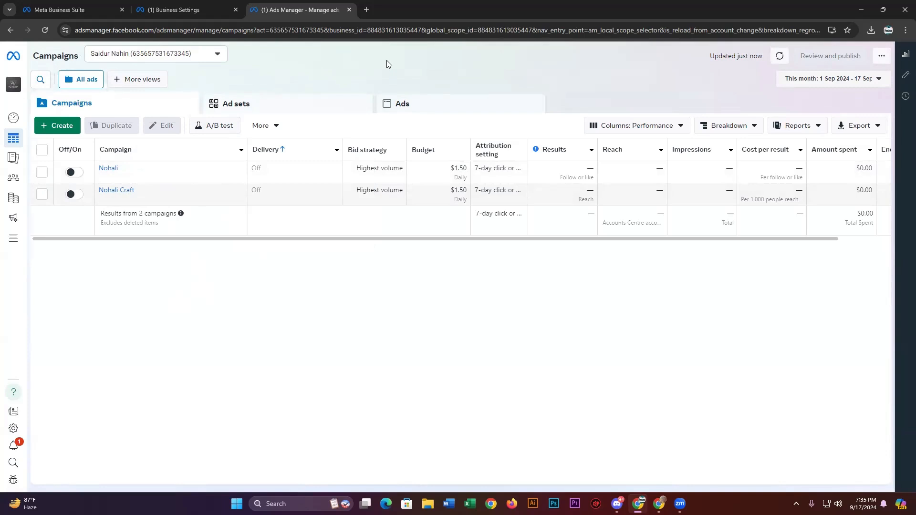
left_click(194, 11)
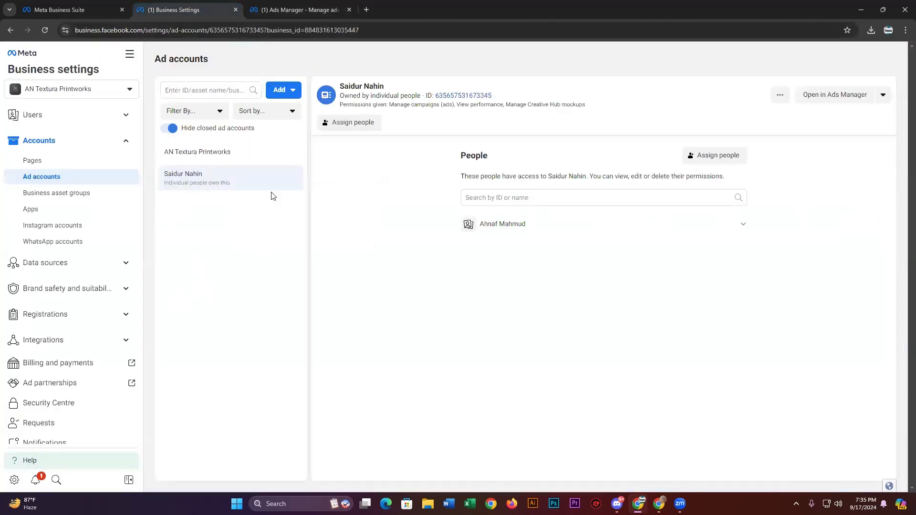
Remove the individually owned ad account from the AN Textura Printworks portfolio and acknowledge the removal
left_click(780, 97)
left_click(759, 116)
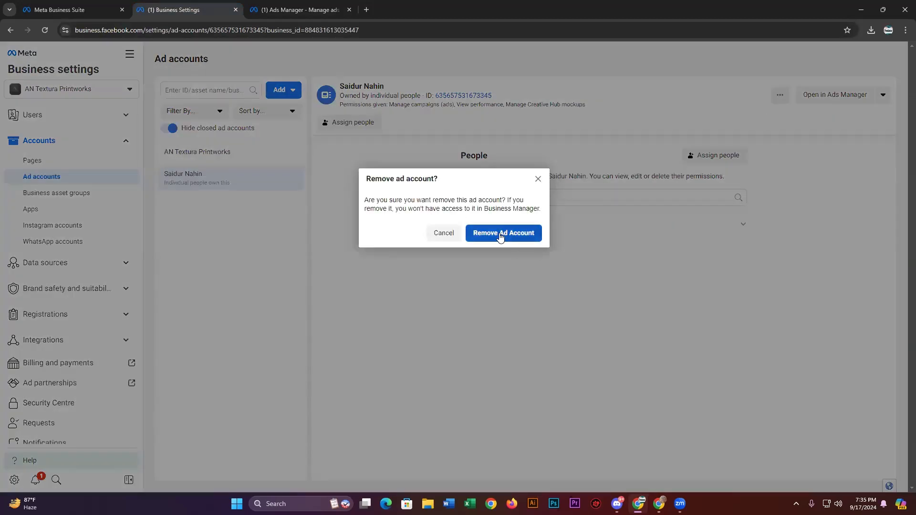
left_click(501, 233)
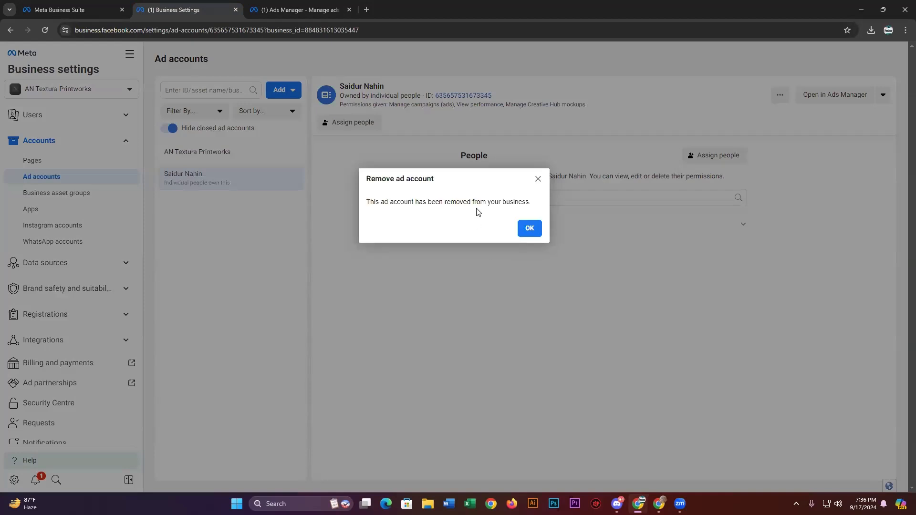
left_click(528, 228)
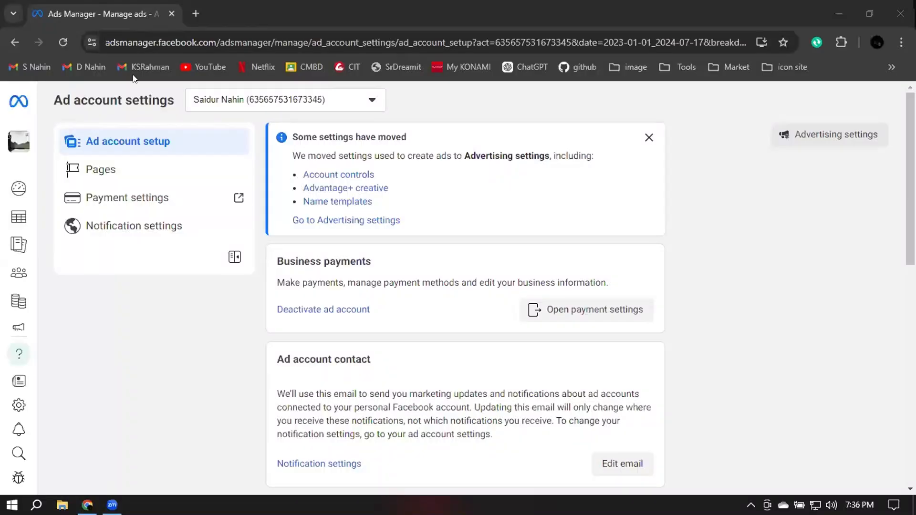
From the campaigns overview, expand and scroll through the full list of the business's ad accounts
left_click(19, 217)
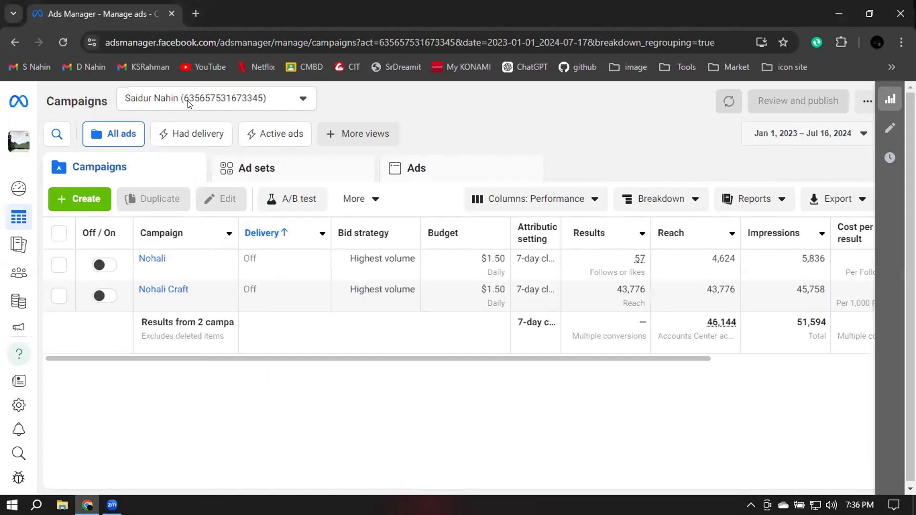
left_click(199, 104)
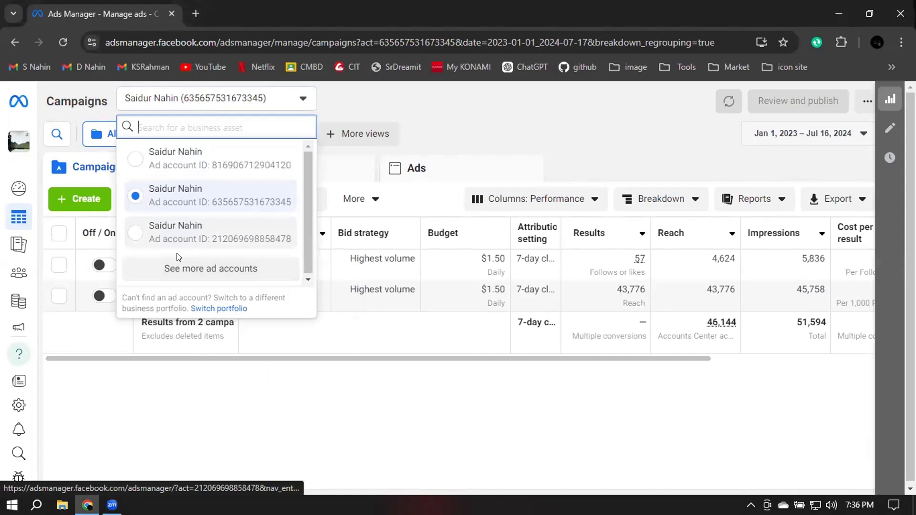
left_click(180, 269)
scroll(157, 238, "down", 5)
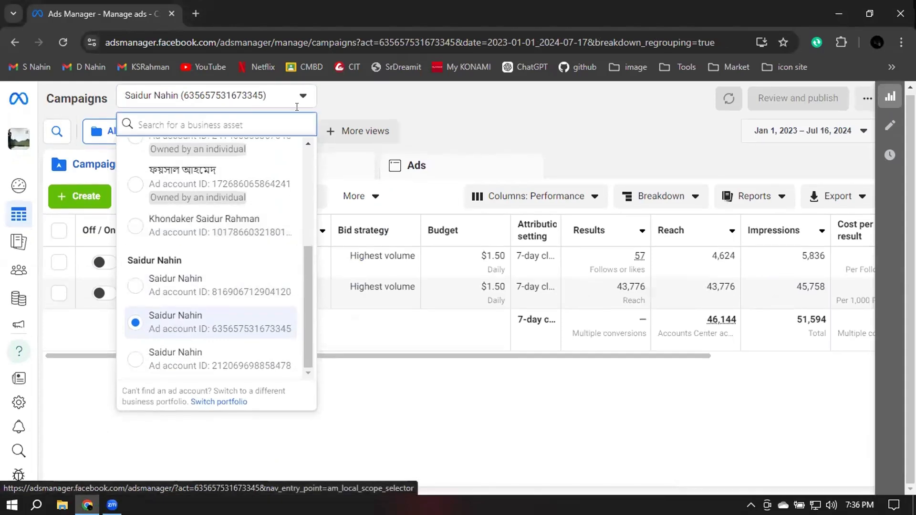
scroll(220, 233, "up", 2)
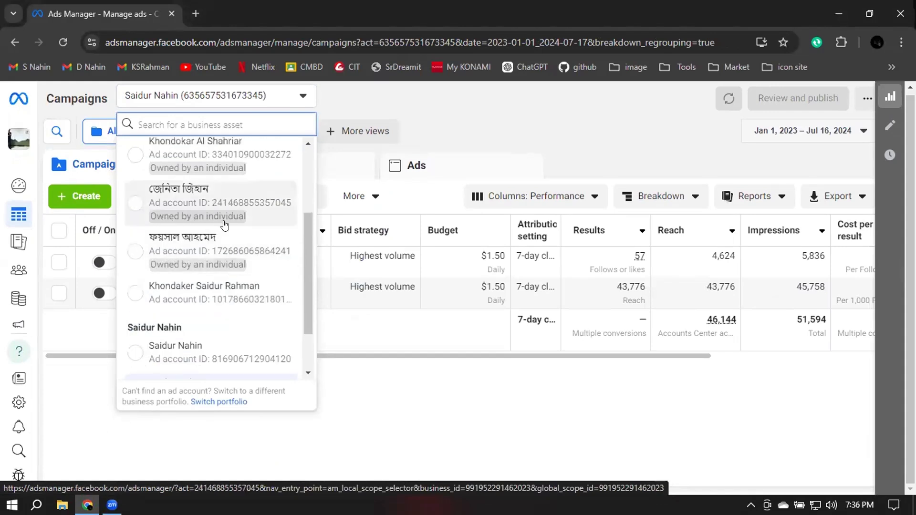
scroll(225, 224, "up", 2)
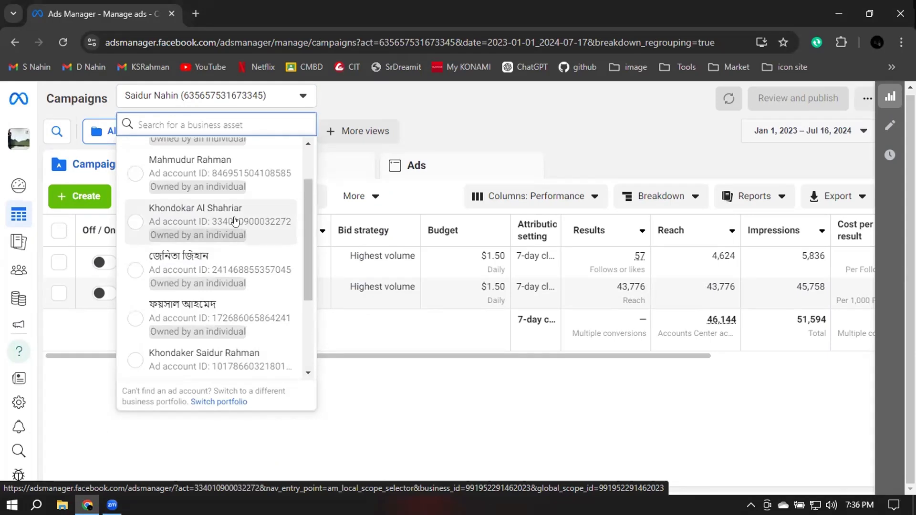
scroll(238, 220, "up", 1)
scroll(241, 210, "down", 1)
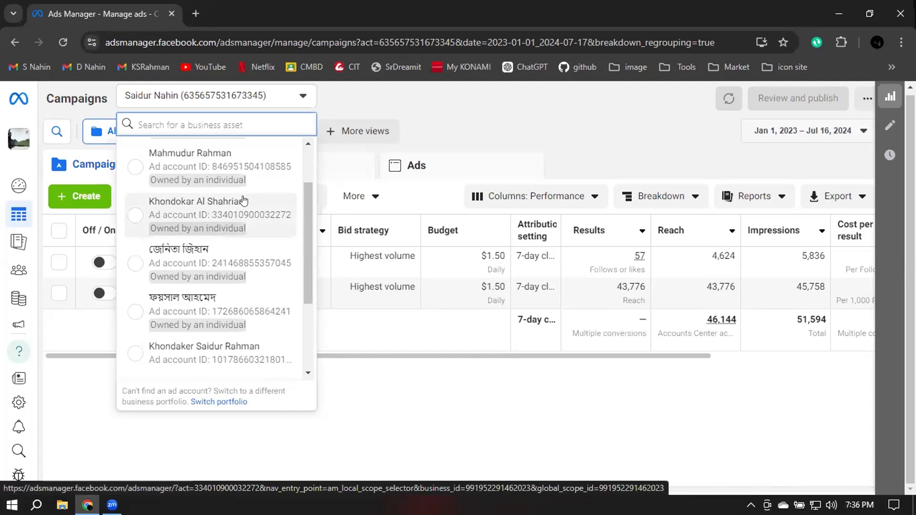
Switch ad accounts twice, ending on an account that holds many campaigns
left_click(135, 215)
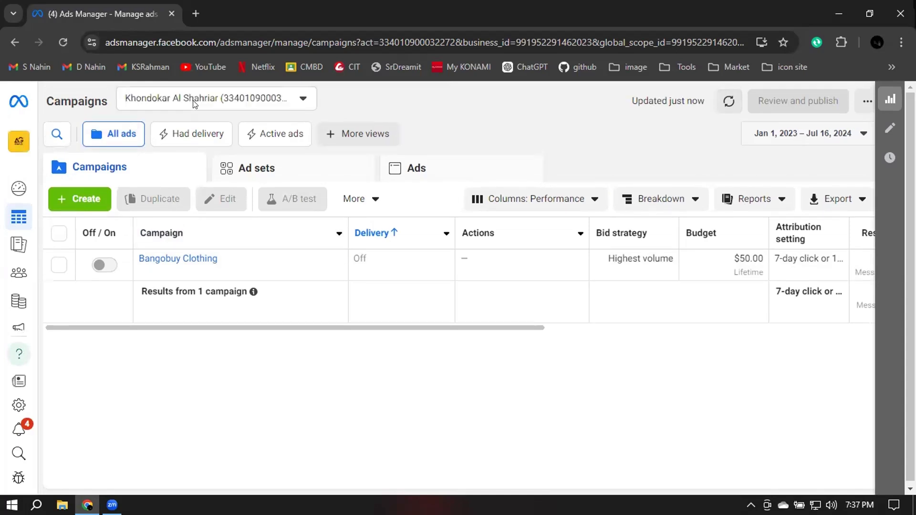
left_click(214, 103)
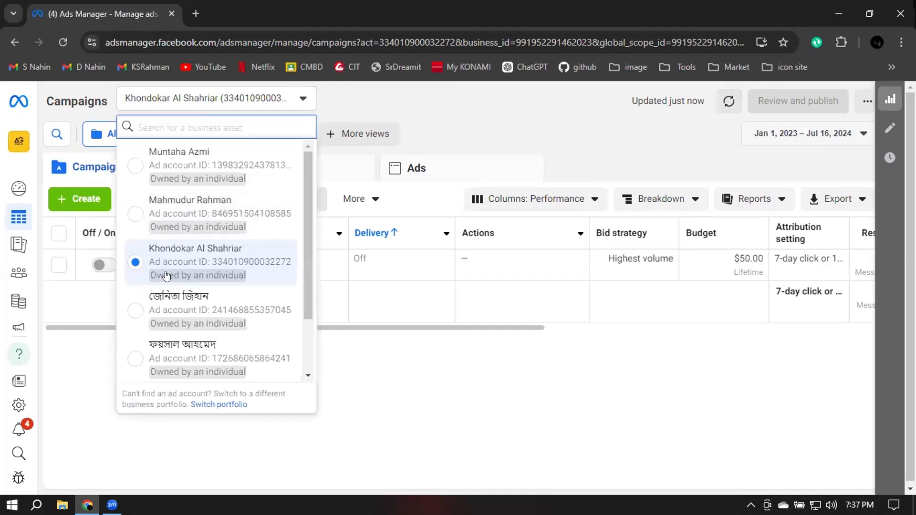
left_click(134, 220)
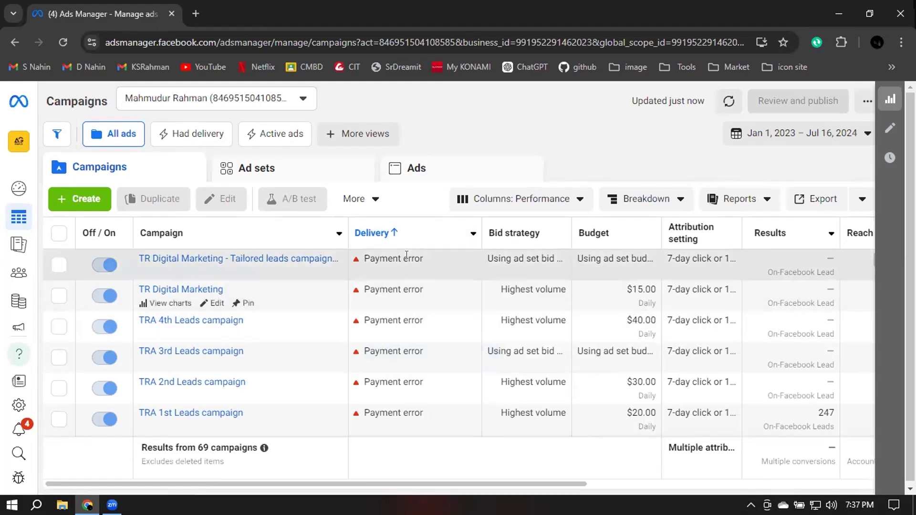
Scroll through the 69 campaign rows, all stopped with payment errors
mouse_move(407, 255)
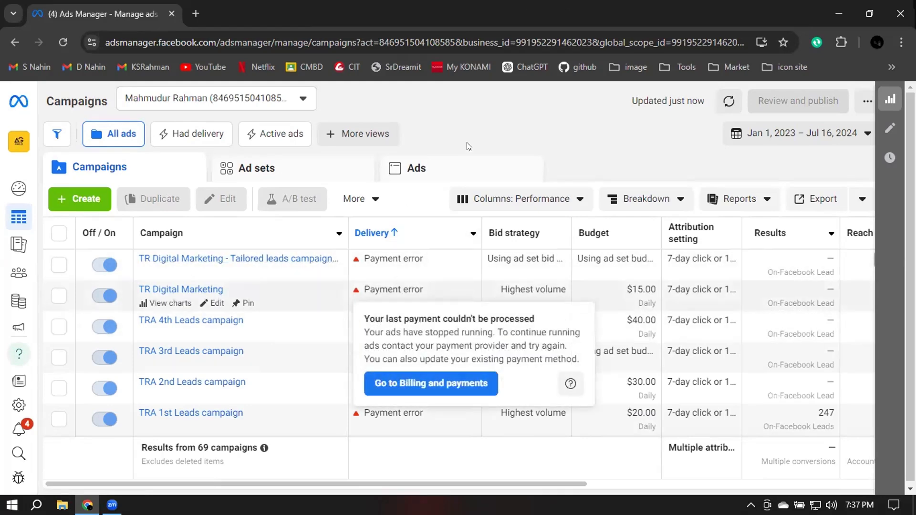
scroll(286, 287, "down", 10)
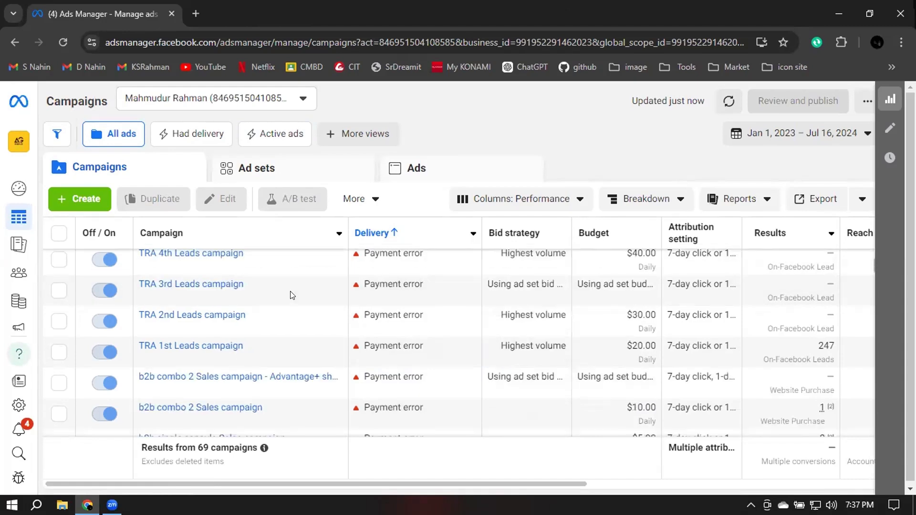
scroll(233, 317, "down", 10)
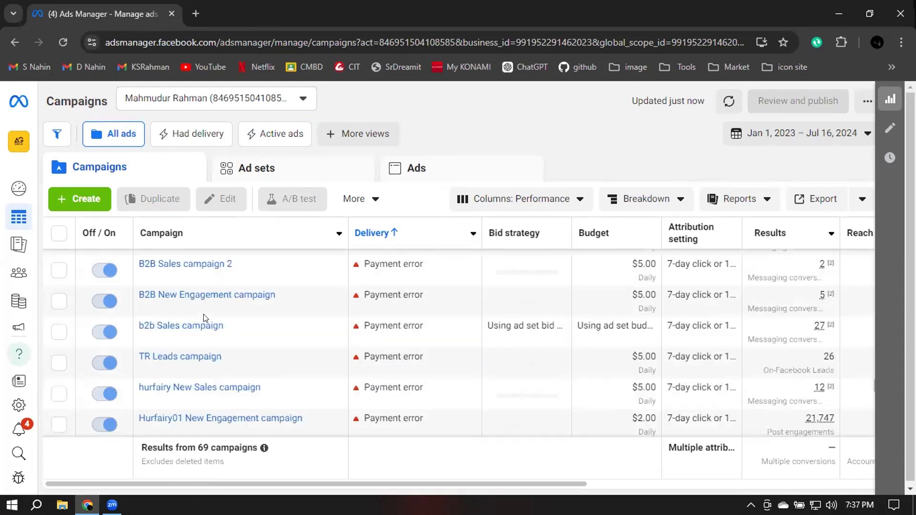
scroll(207, 315, "down", 10)
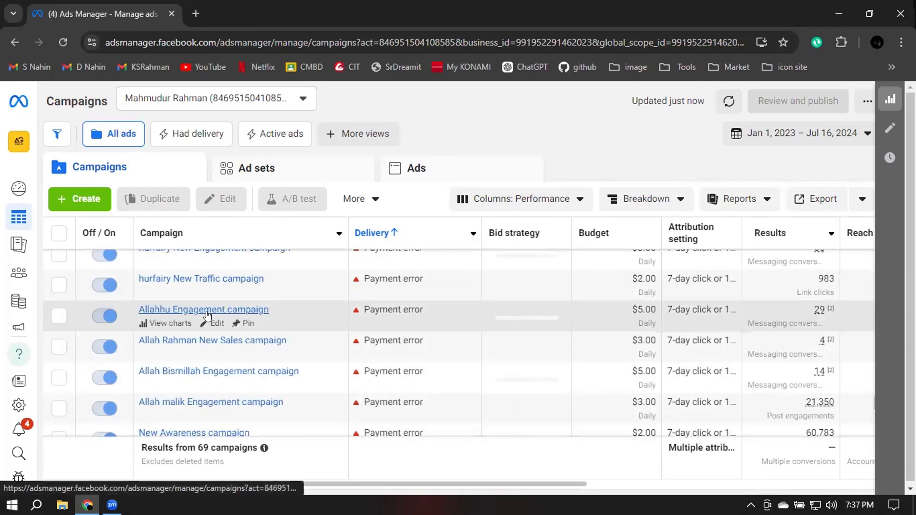
Load more ad accounts in the selector and switch to the account with no campaigns
left_click(229, 98)
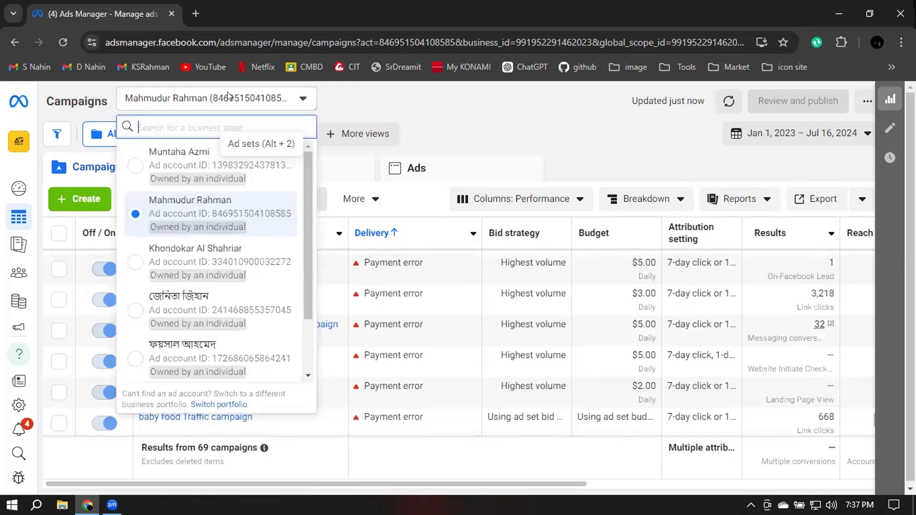
scroll(197, 219, "down", 3)
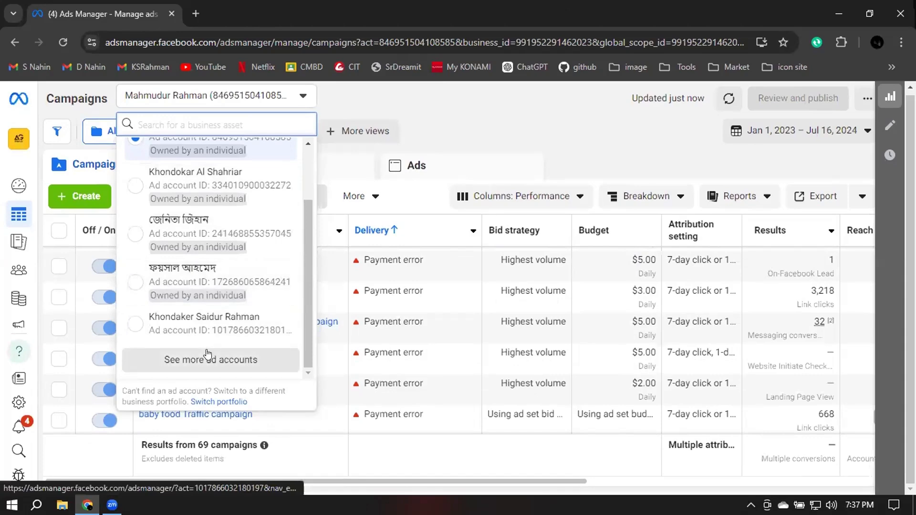
left_click(207, 359)
scroll(205, 262, "down", 5)
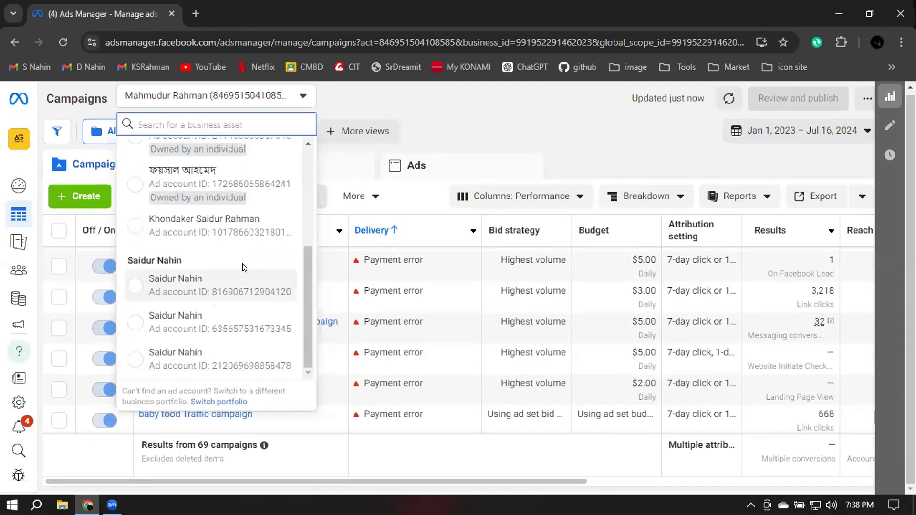
scroll(244, 267, "up", 2)
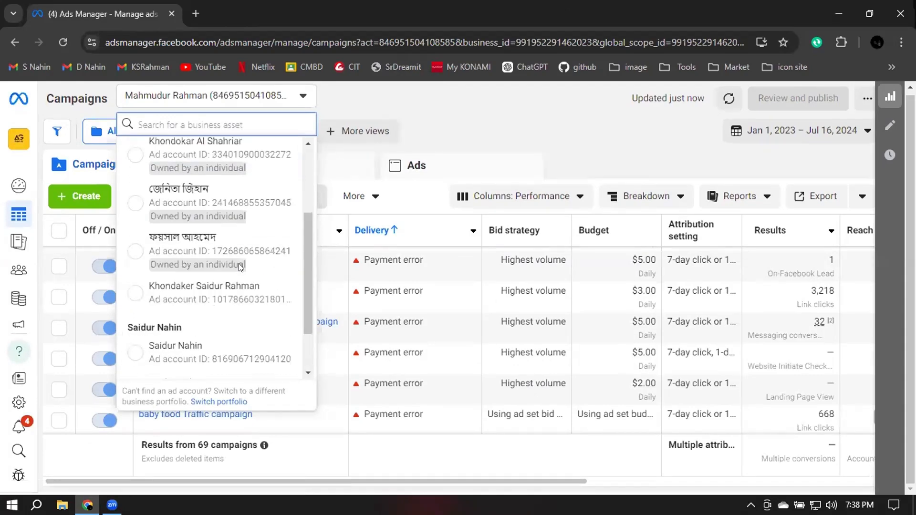
left_click(134, 203)
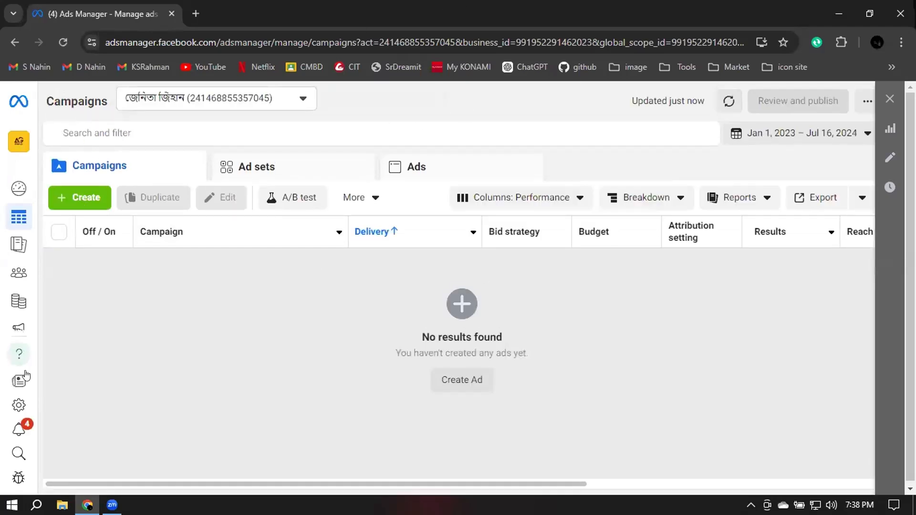
View the notifications, then close the panel and dismiss the Add payment method popup
left_click(18, 431)
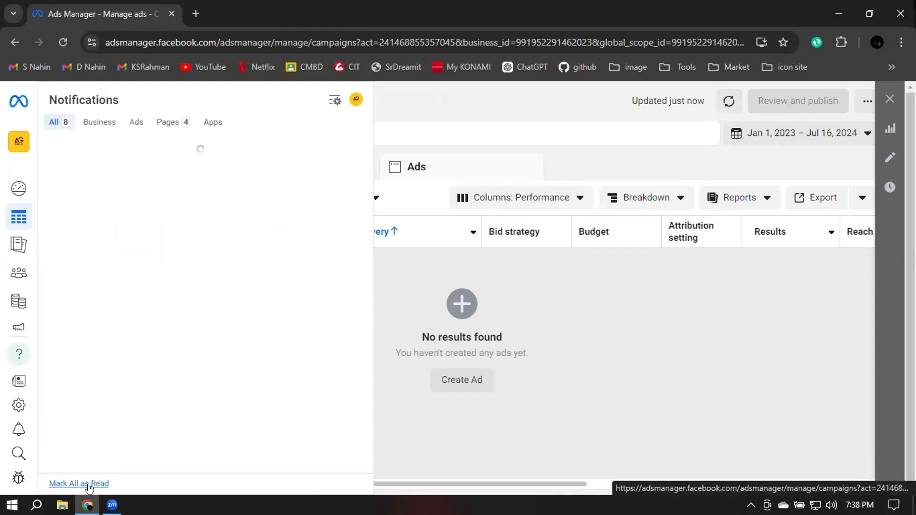
left_click(453, 89)
left_click(257, 335)
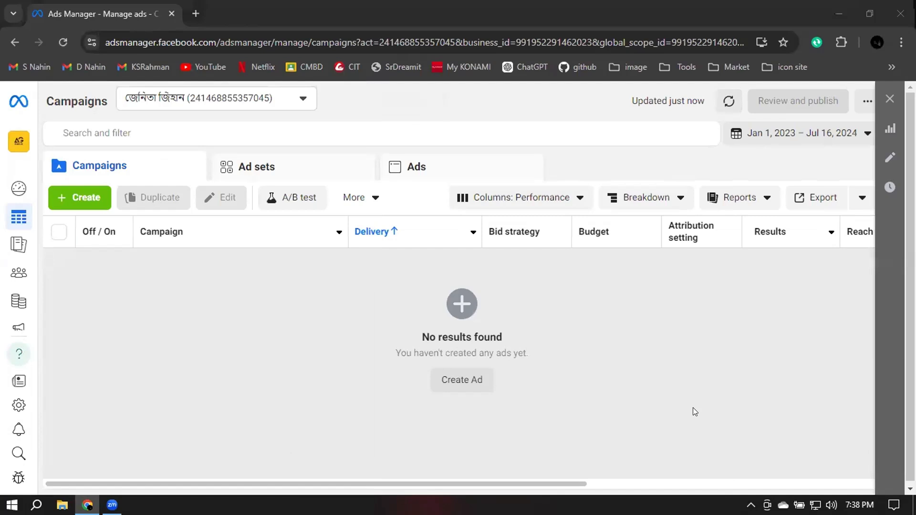
left_click(398, 94)
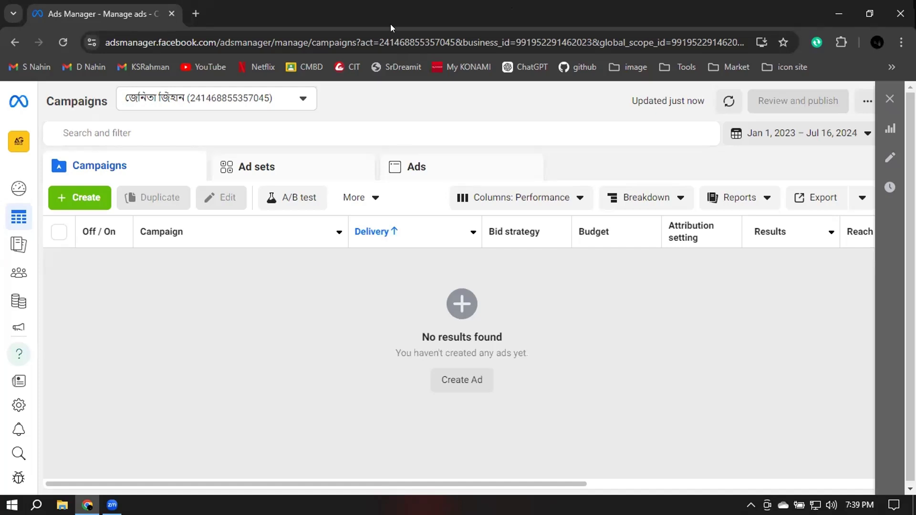
Start a new campaign and review the campaign objective list in the dialog
left_click(70, 198)
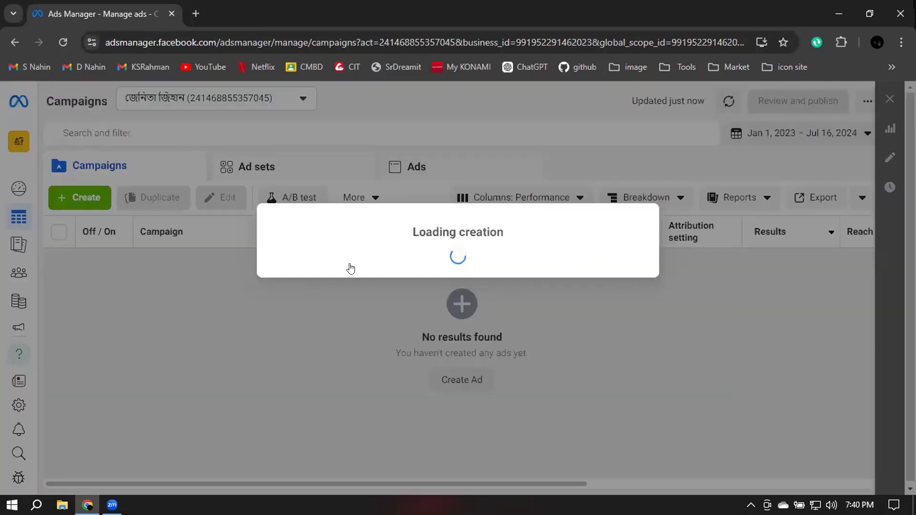
scroll(336, 219, "down", 3)
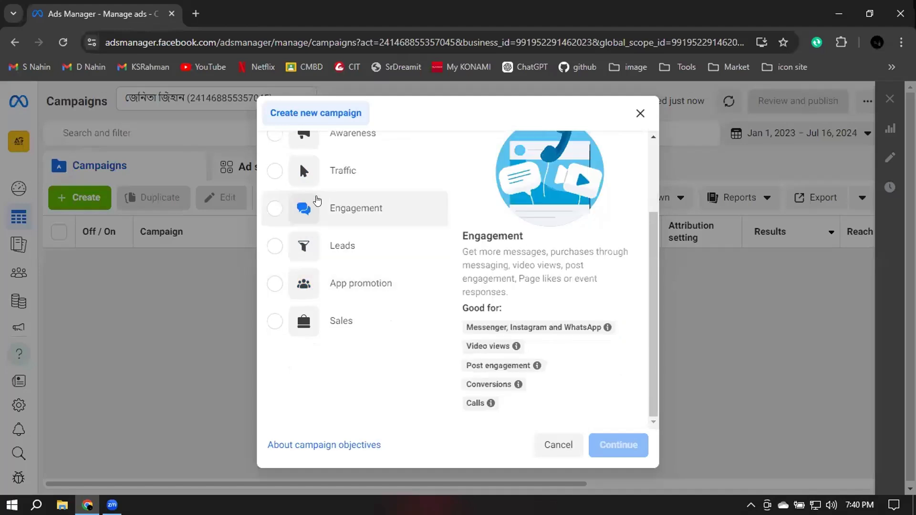
scroll(305, 215, "up", 2)
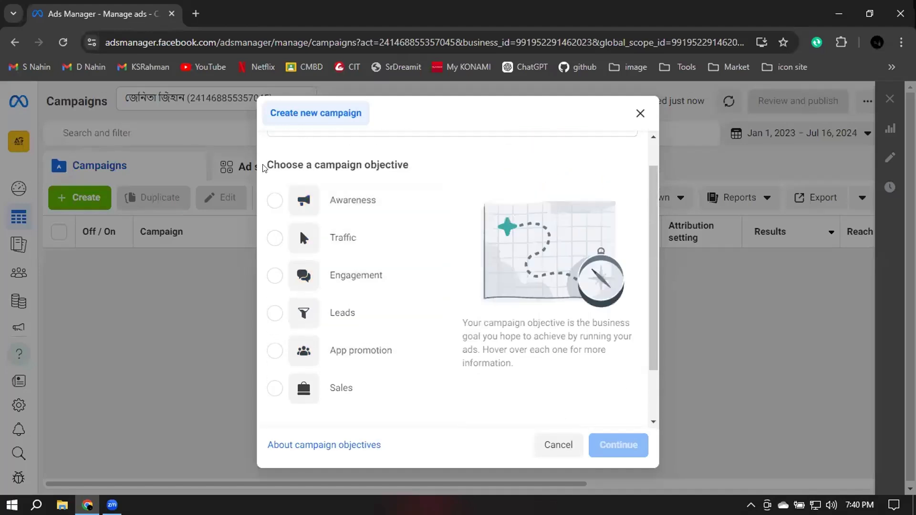
scroll(354, 191, "up", 1)
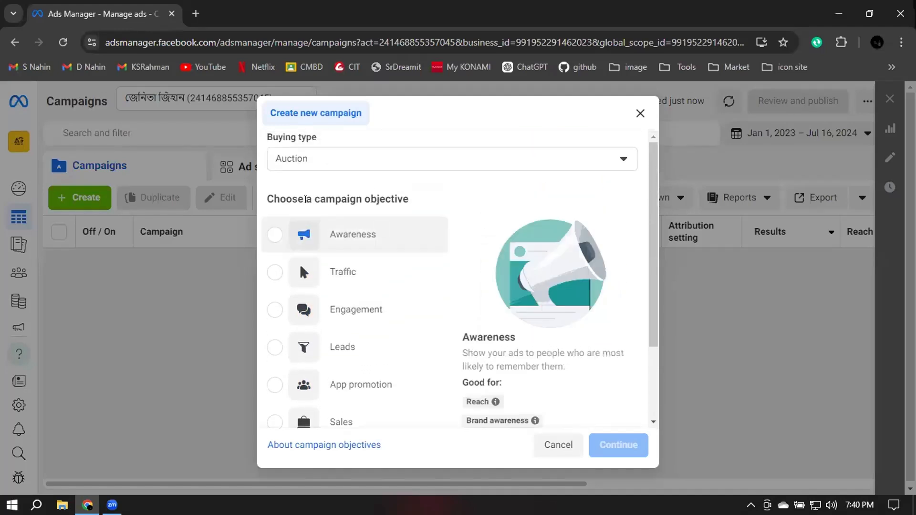
left_click_drag(266, 198, 411, 200)
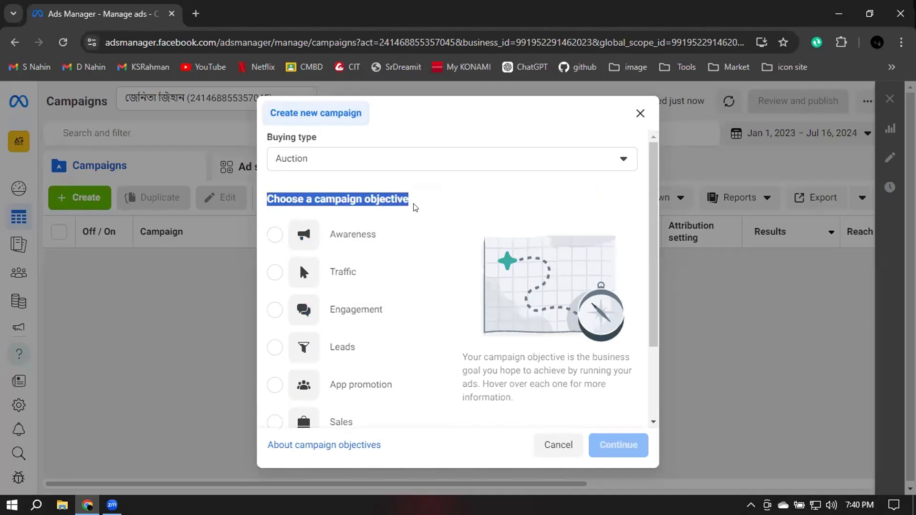
Try the Reservation buying type, then set the buying type back to Auction
left_click(302, 160)
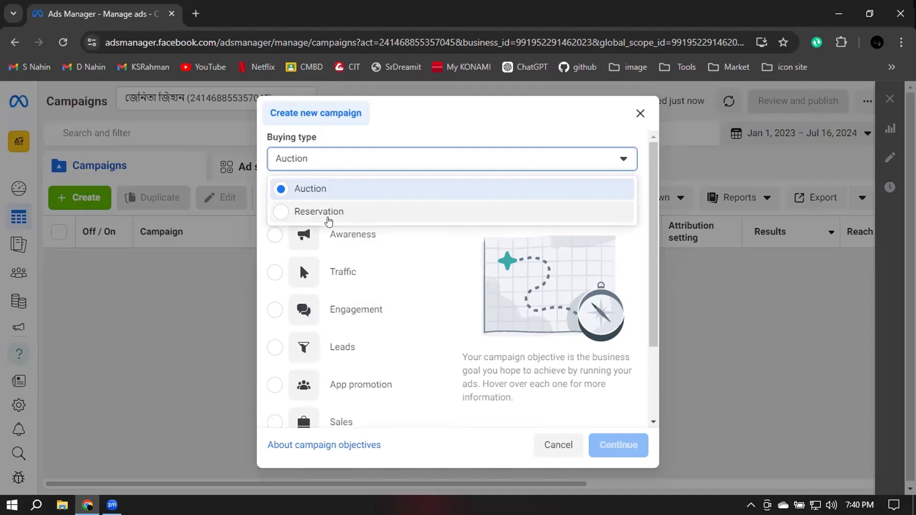
left_click(329, 212)
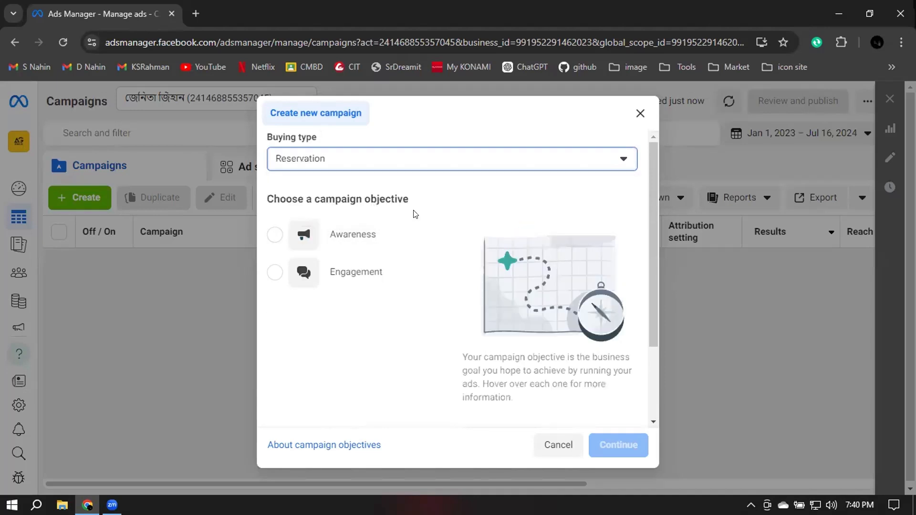
scroll(392, 219, "down", 2)
scroll(327, 148, "up", 2)
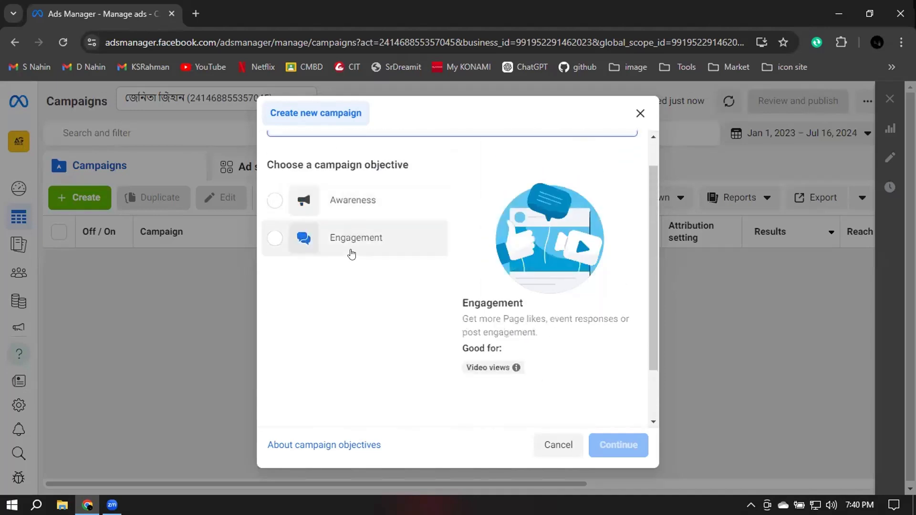
scroll(407, 243, "down", 1)
scroll(387, 238, "up", 2)
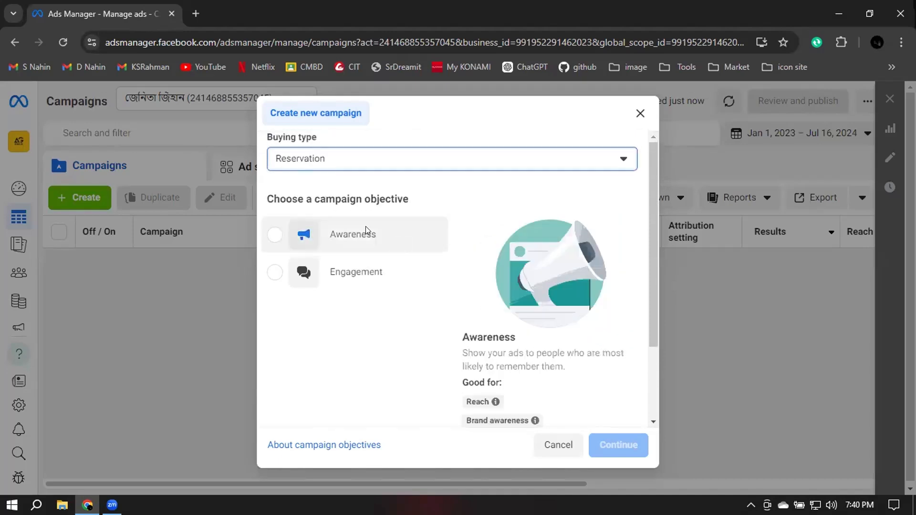
left_click(314, 164)
left_click(308, 188)
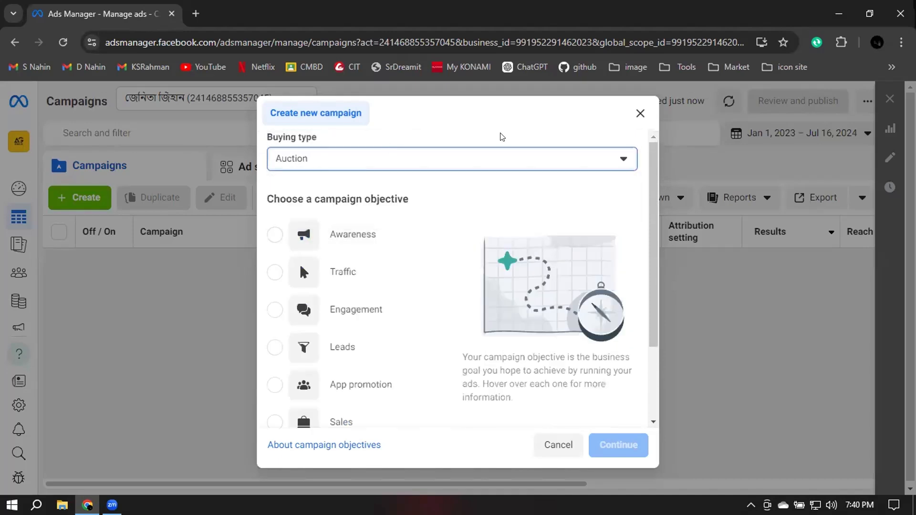
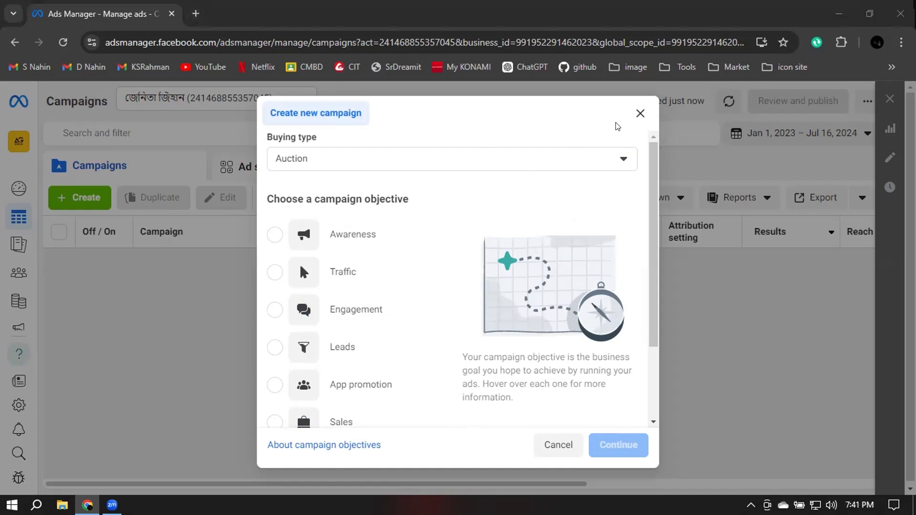
Open a new browser tab on the Google start page beside Ads Manager
left_click(196, 13)
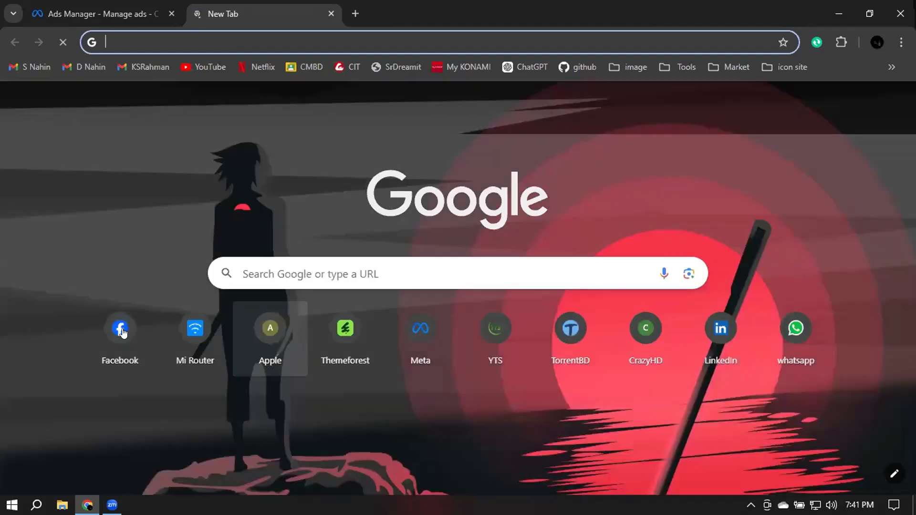
Load the Facebook home feed, select the Sponsored heading, and begin scrolling down
left_click(123, 333)
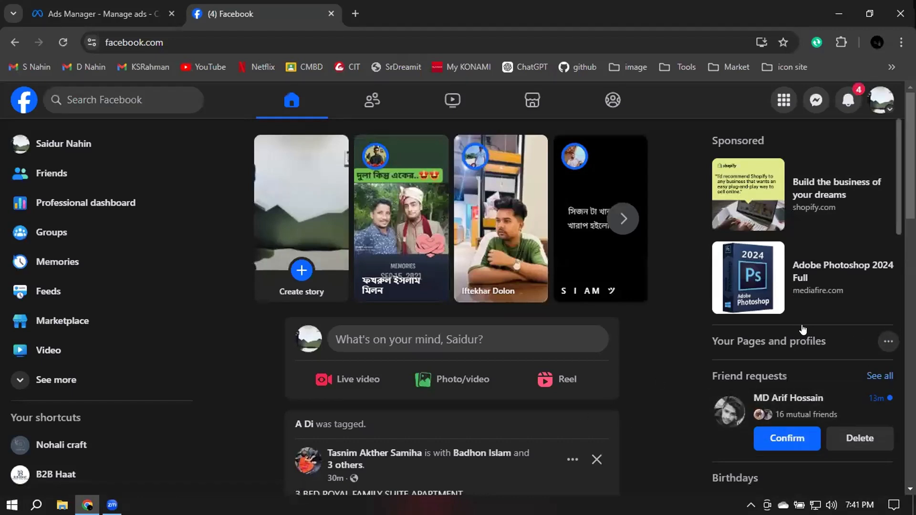
left_click_drag(708, 134, 765, 140)
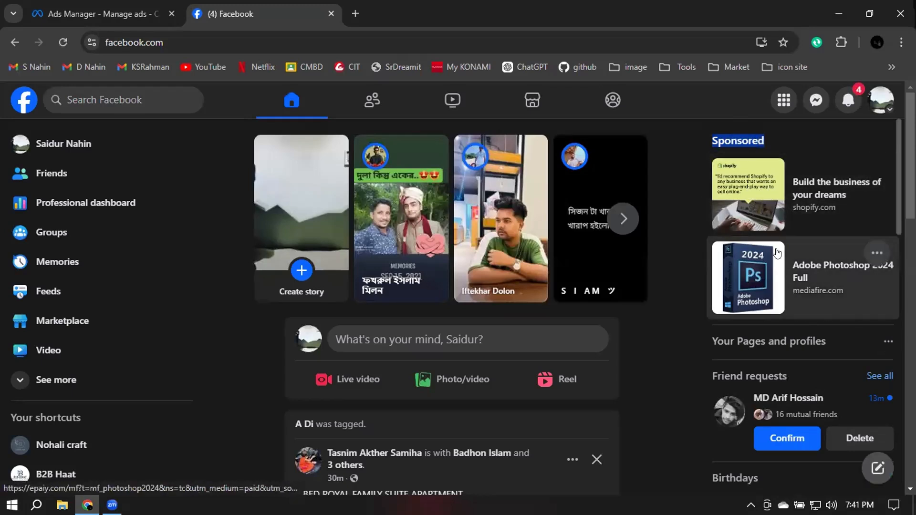
scroll(641, 258, "down", 10)
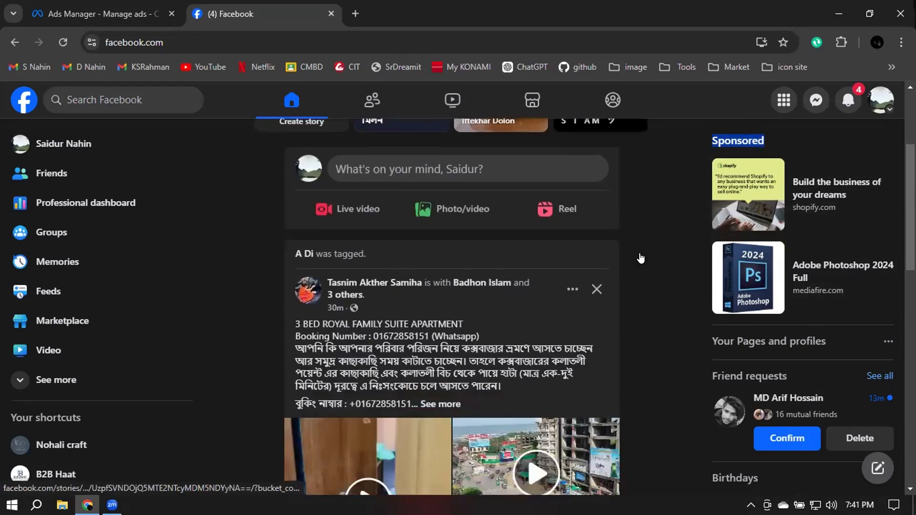
scroll(644, 256, "down", 5)
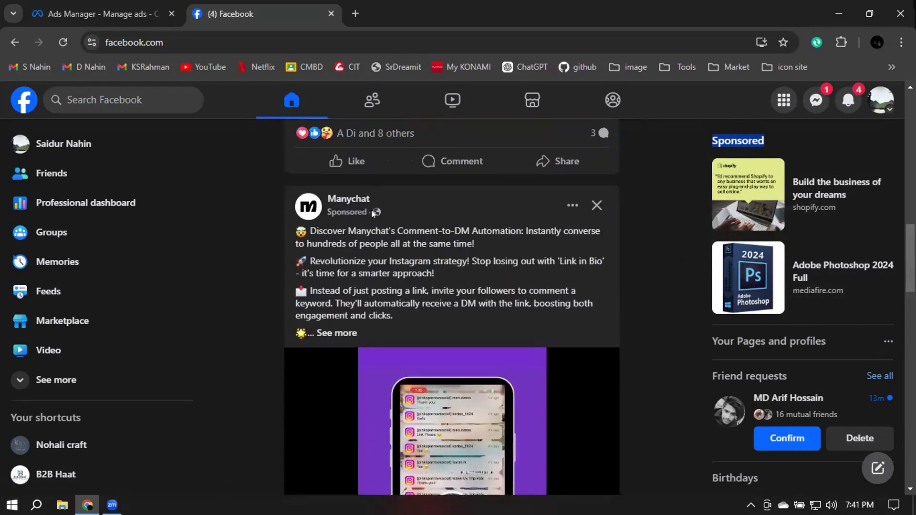
scroll(475, 209, "down", 8)
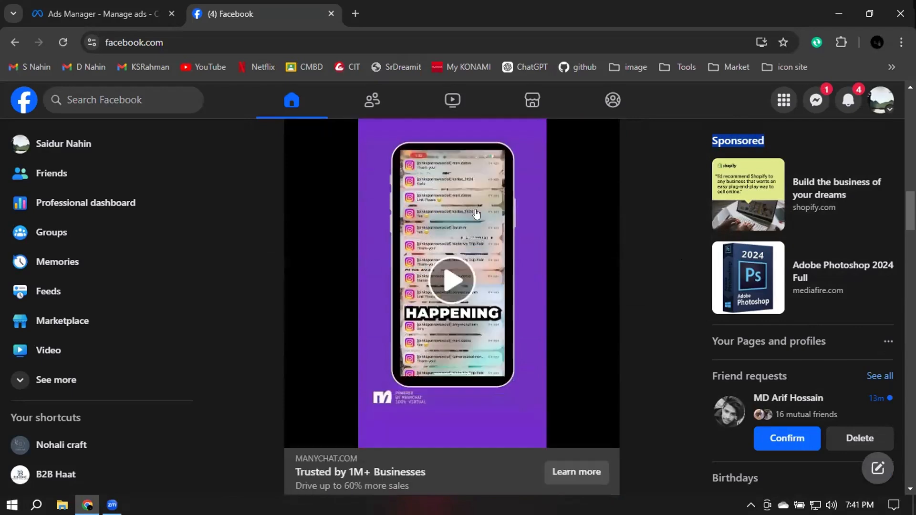
scroll(476, 213, "down", 5)
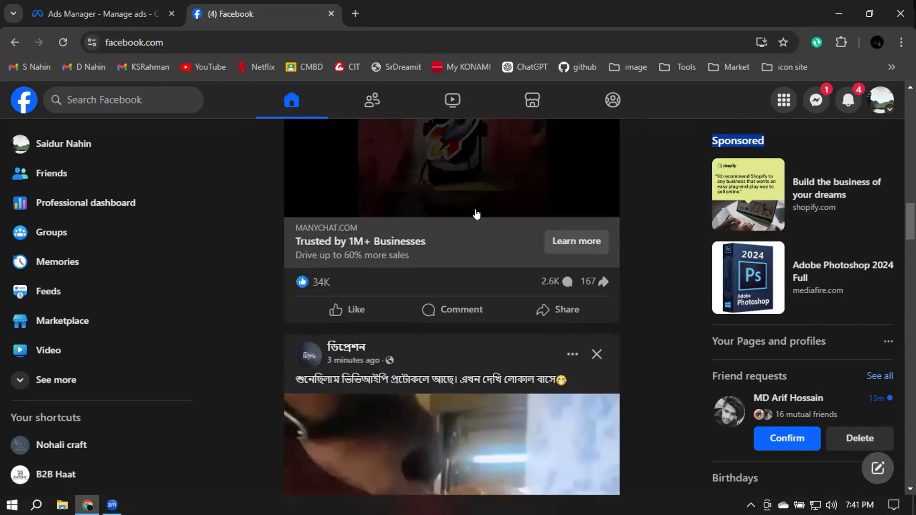
Scroll further down the feed past stories and sponsored posts to a sponsored video
scroll(474, 213, "up", 8)
scroll(492, 232, "down", 15)
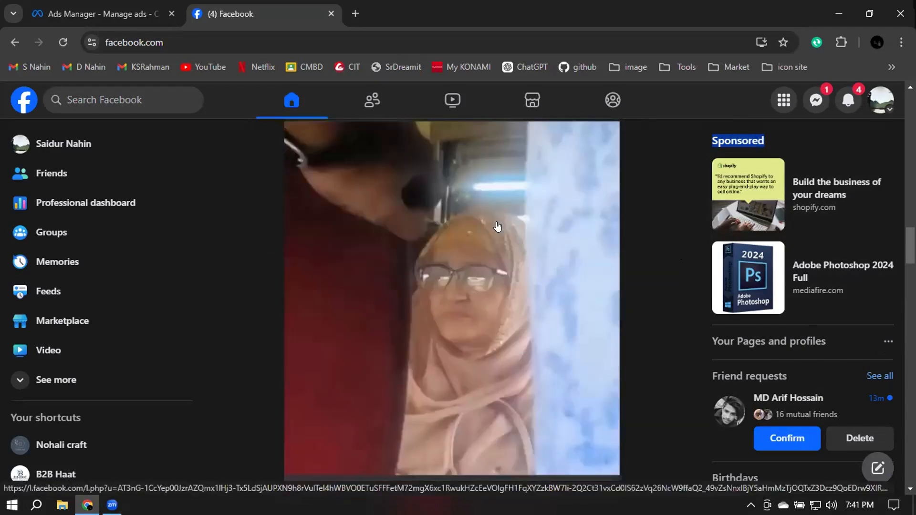
scroll(496, 224, "down", 20)
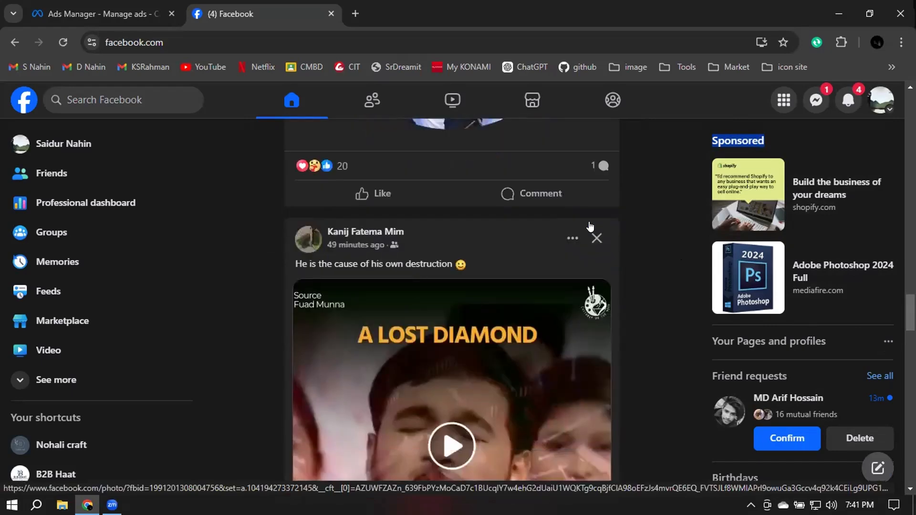
scroll(591, 224, "down", 15)
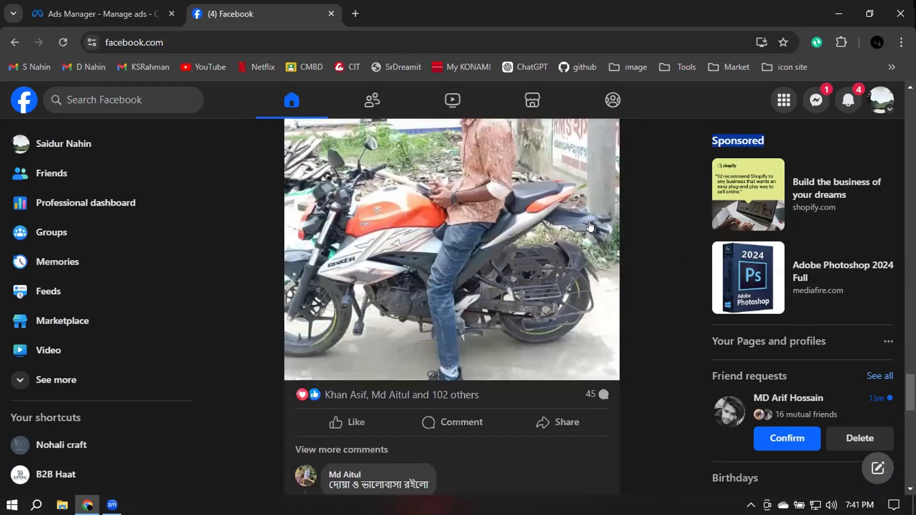
scroll(591, 224, "down", 6)
scroll(592, 224, "up", 3)
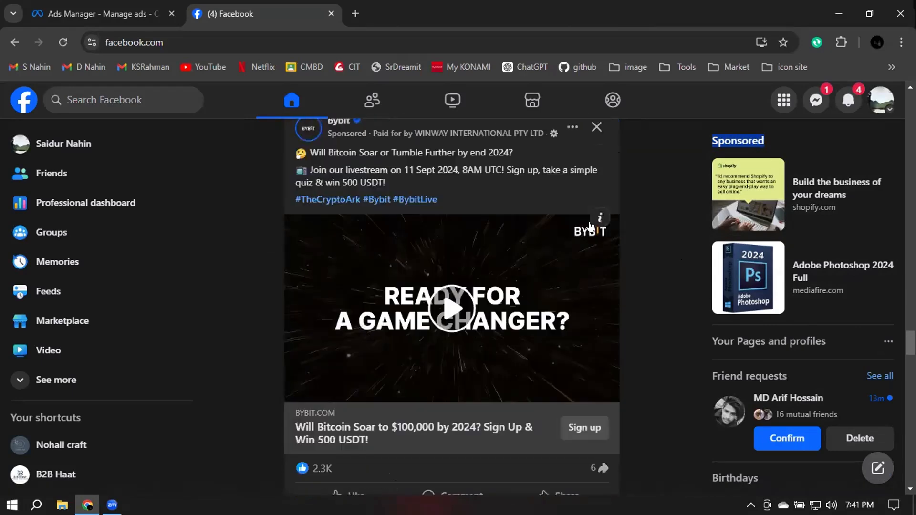
scroll(512, 257, "down", 12)
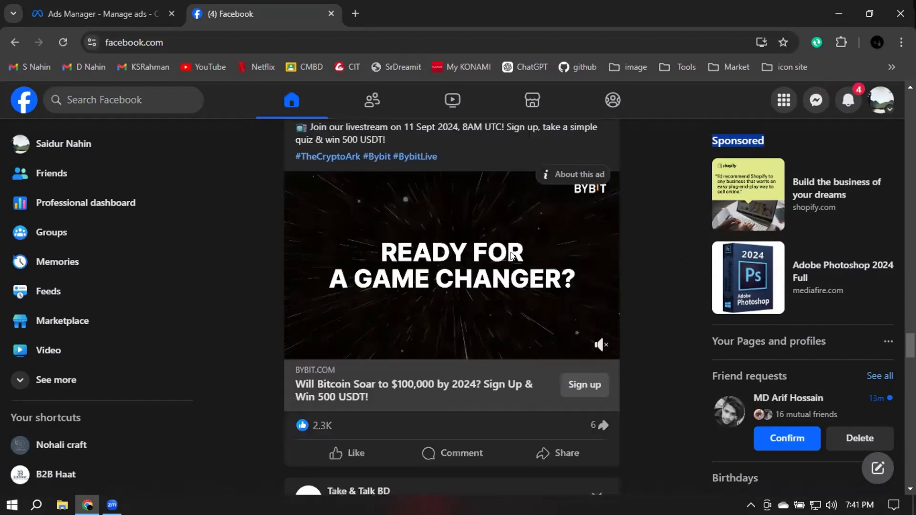
scroll(512, 257, "down", 15)
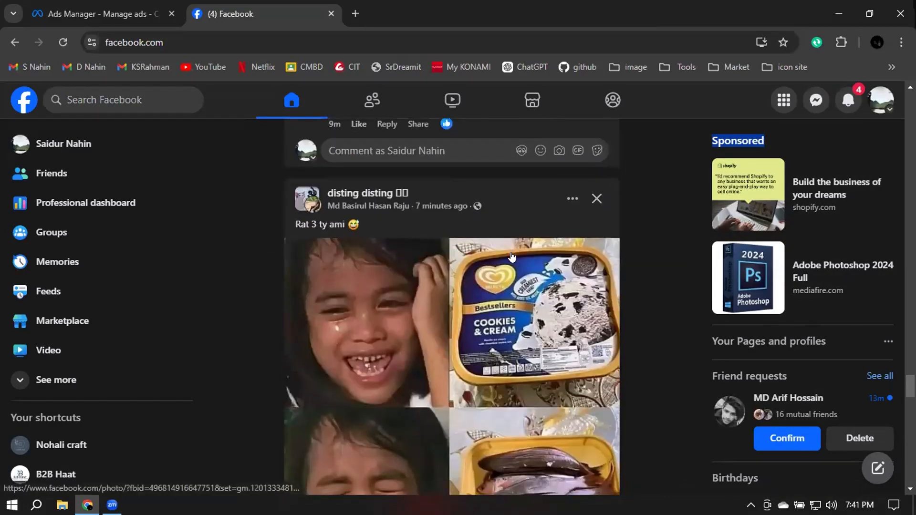
scroll(512, 257, "down", 15)
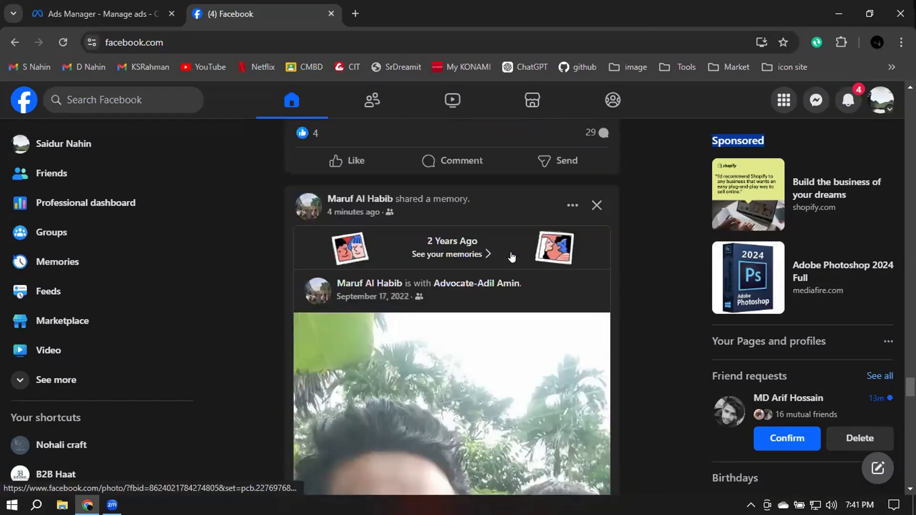
scroll(511, 256, "down", 2)
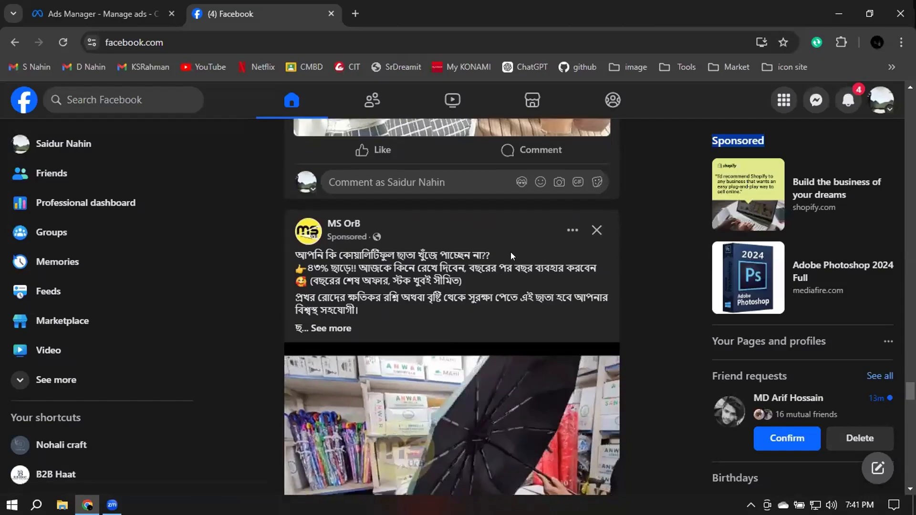
scroll(407, 256, "down", 12)
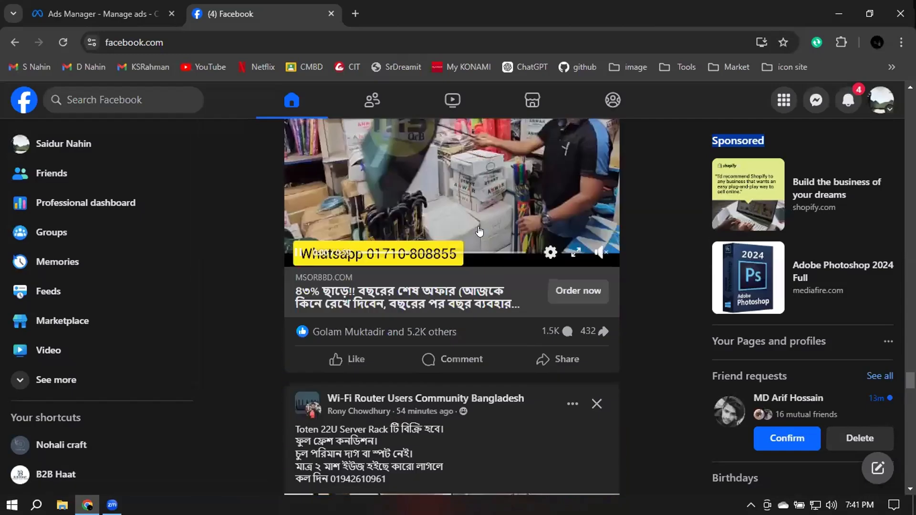
scroll(407, 255, "up", 4)
scroll(477, 219, "down", 14)
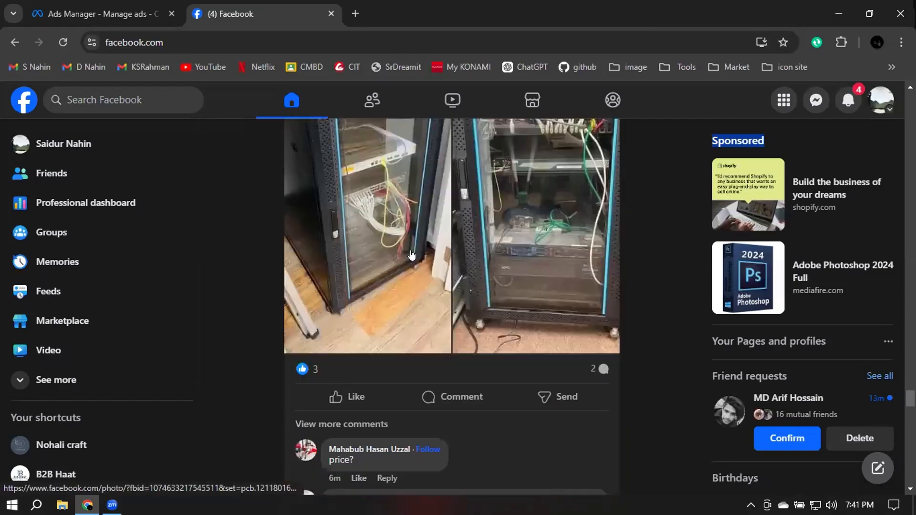
scroll(477, 219, "down", 15)
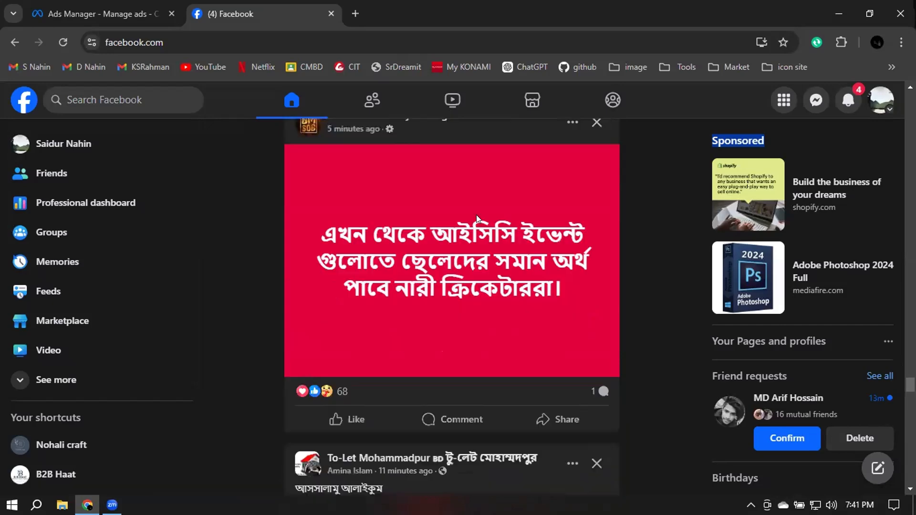
scroll(466, 243, "down", 12)
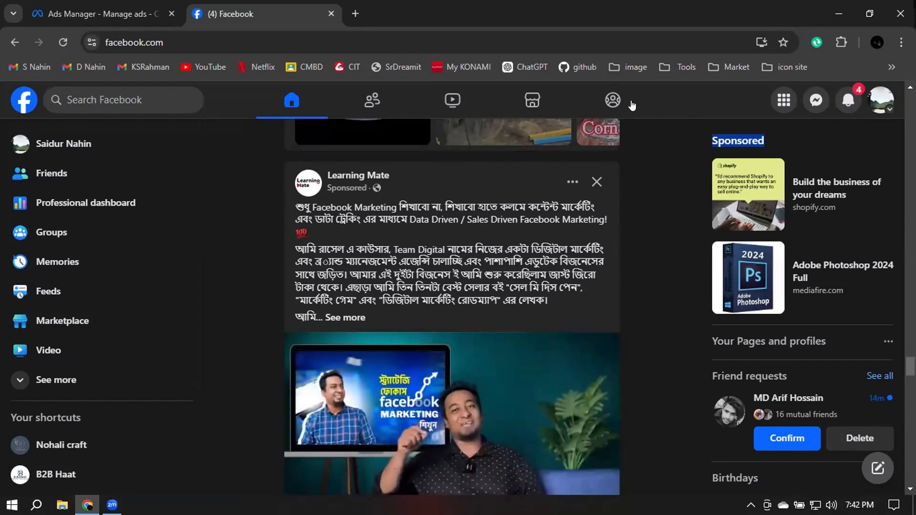
scroll(637, 155, "down", 12)
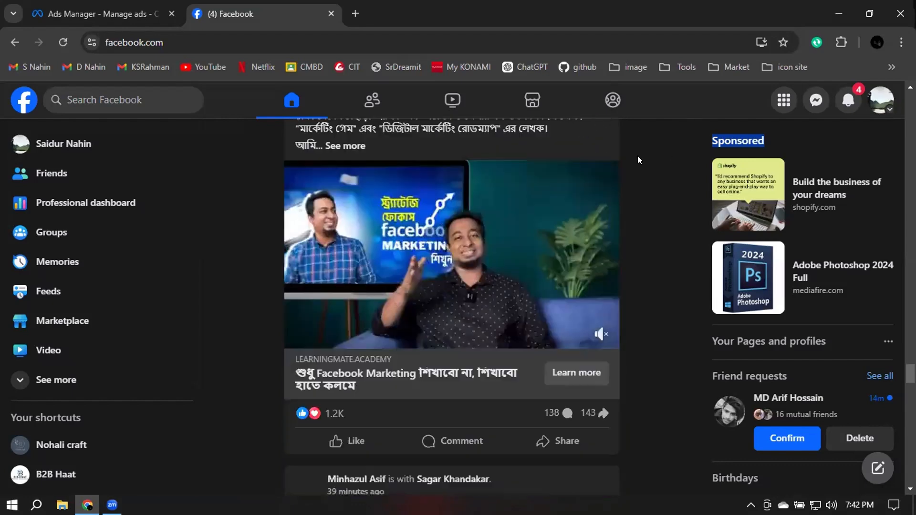
scroll(654, 180, "down", 6)
scroll(649, 184, "up", 8)
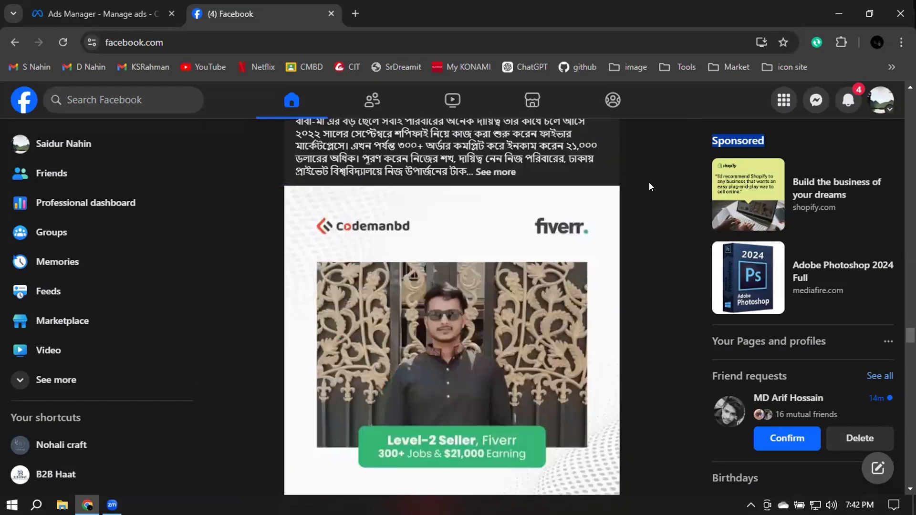
scroll(649, 186, "down", 7)
scroll(649, 186, "down", 20)
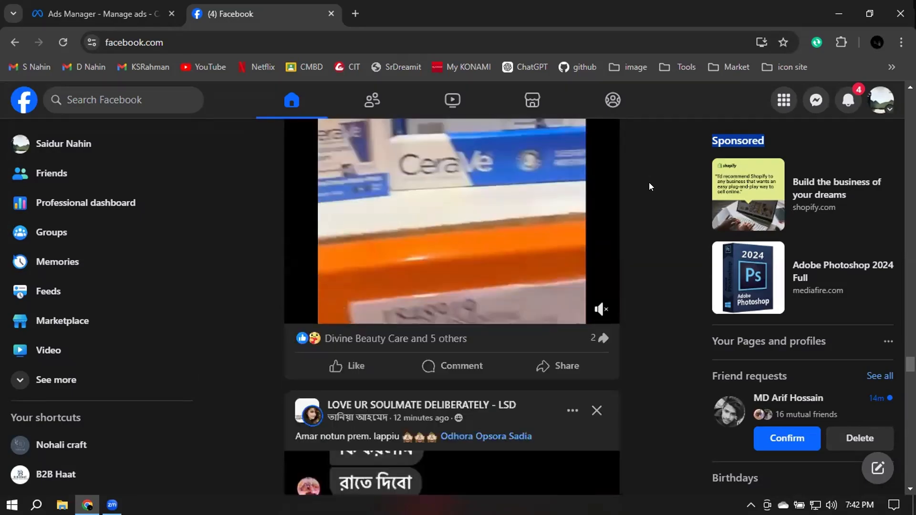
scroll(649, 186, "down", 15)
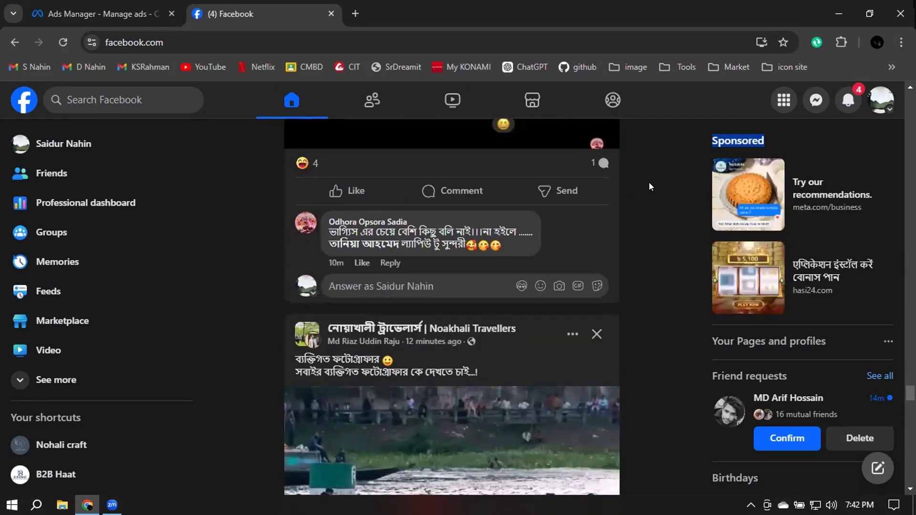
scroll(649, 182, "down", 15)
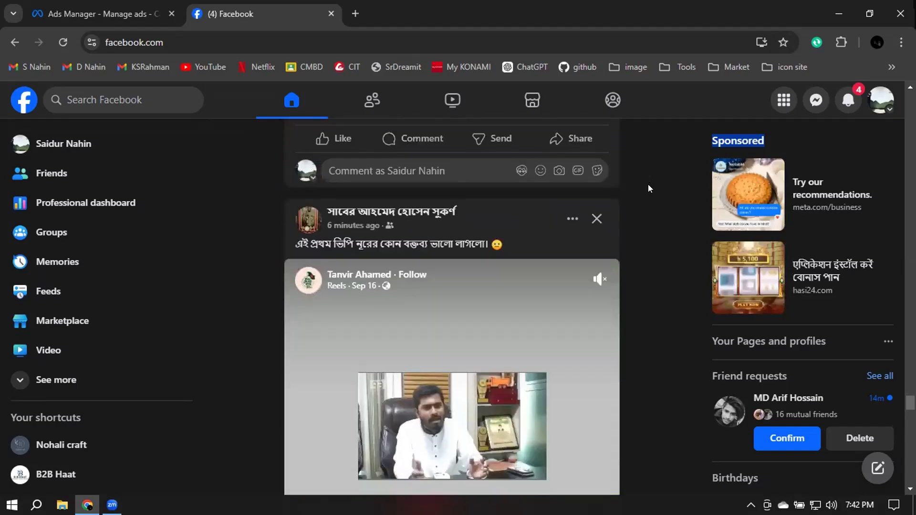
scroll(647, 196, "down", 15)
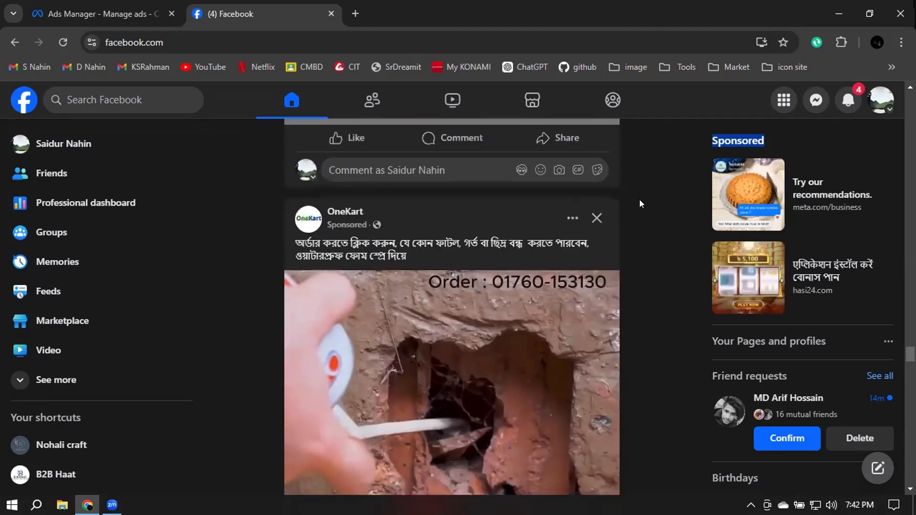
scroll(640, 204, "down", 15)
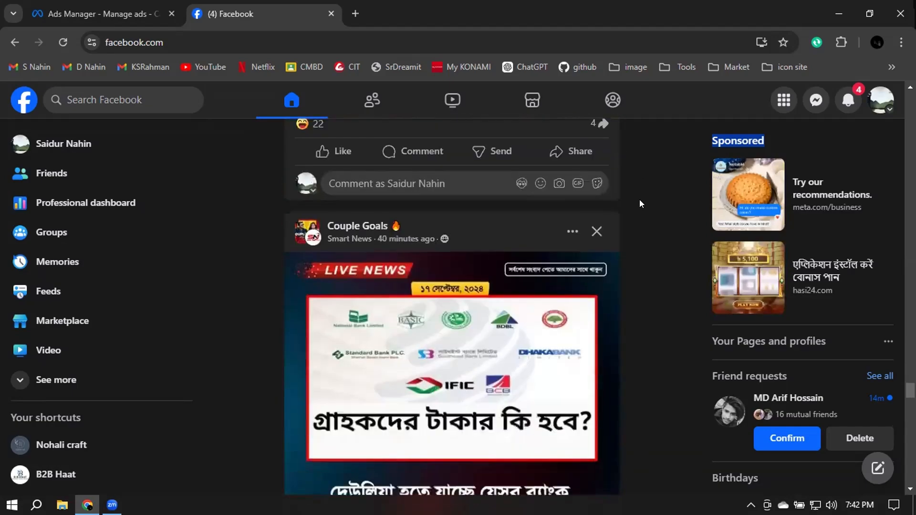
scroll(640, 204, "down", 15)
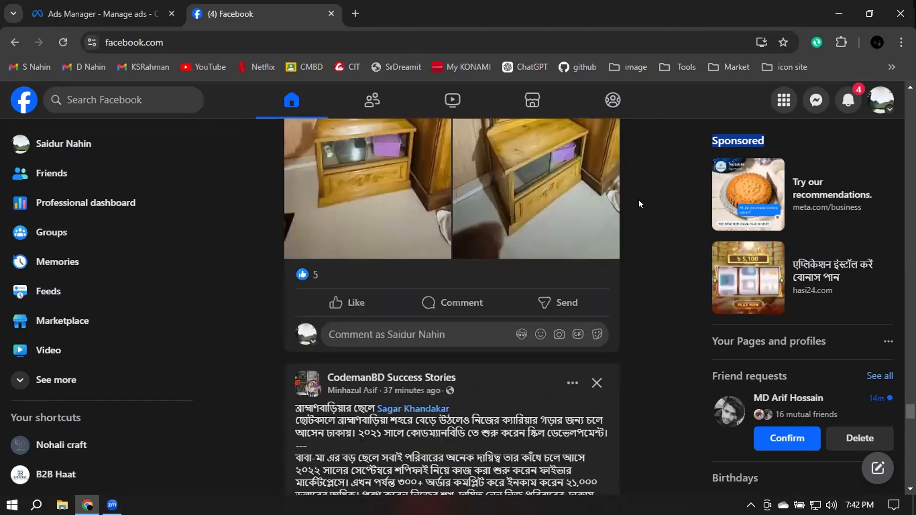
scroll(640, 204, "down", 15)
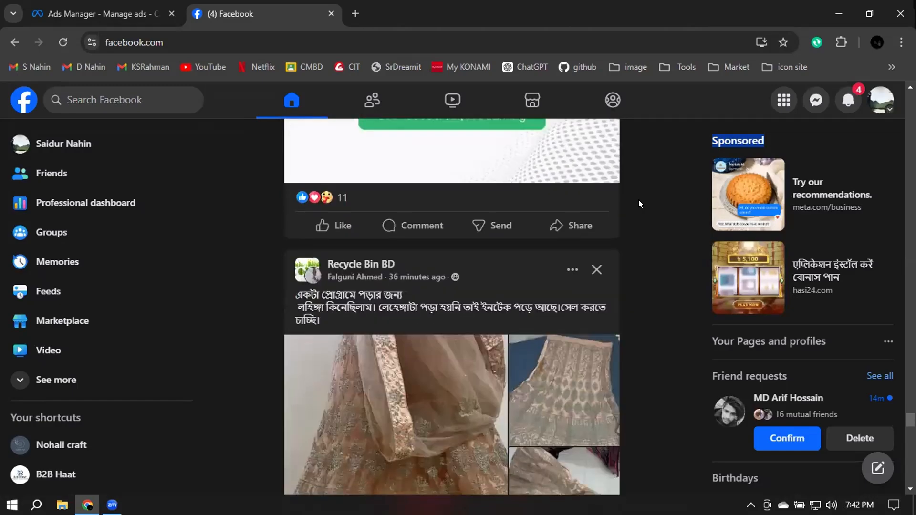
scroll(640, 204, "down", 15)
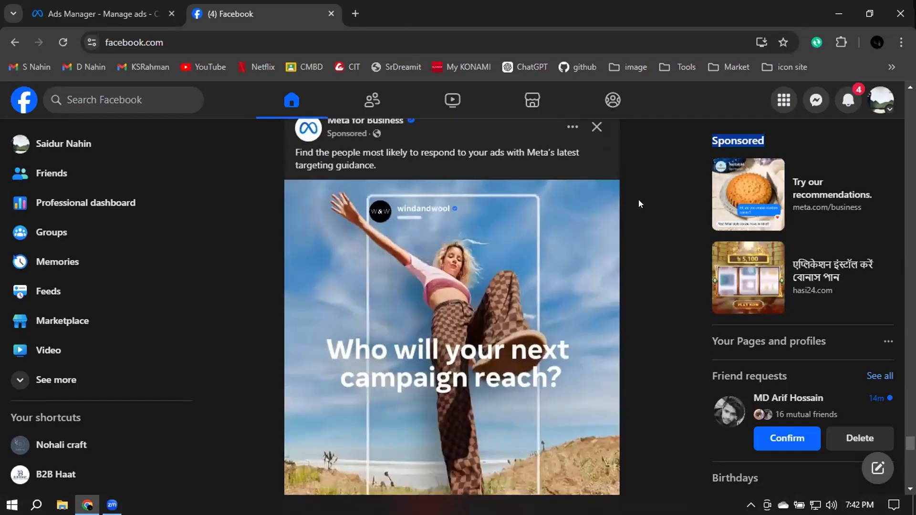
scroll(636, 203, "up", 5)
scroll(353, 157, "up", 2)
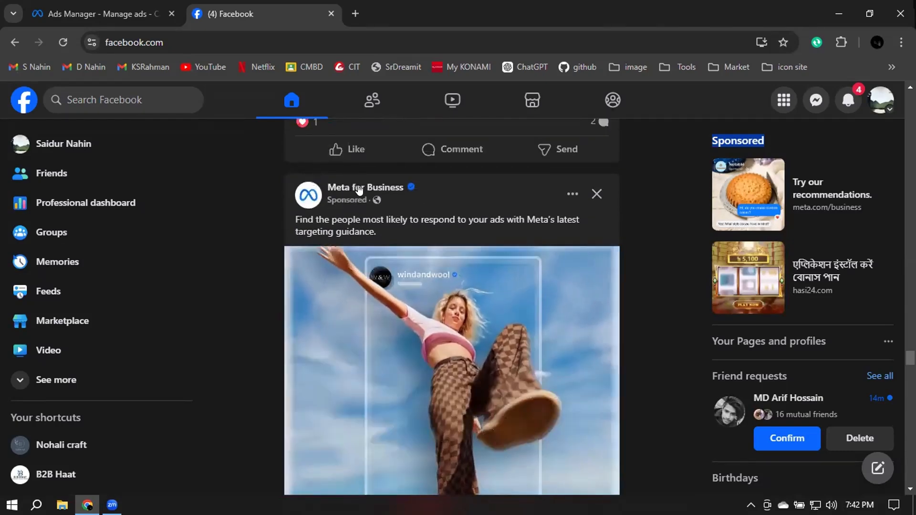
scroll(353, 190, "down", 2)
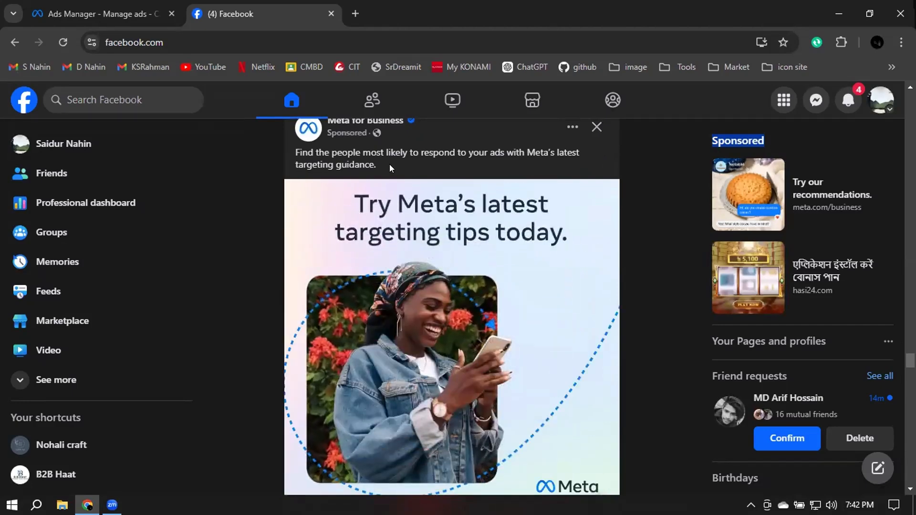
triple_click(389, 164)
scroll(501, 147, "up", 2)
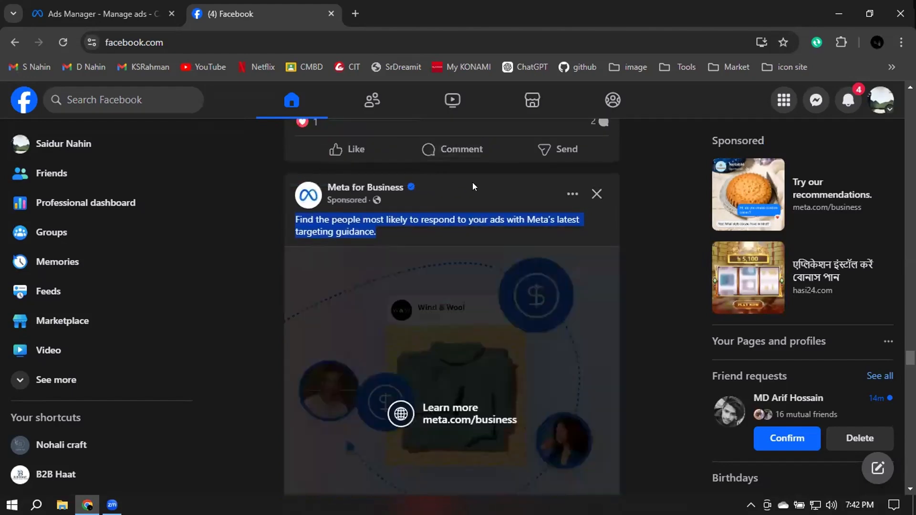
left_click(504, 208)
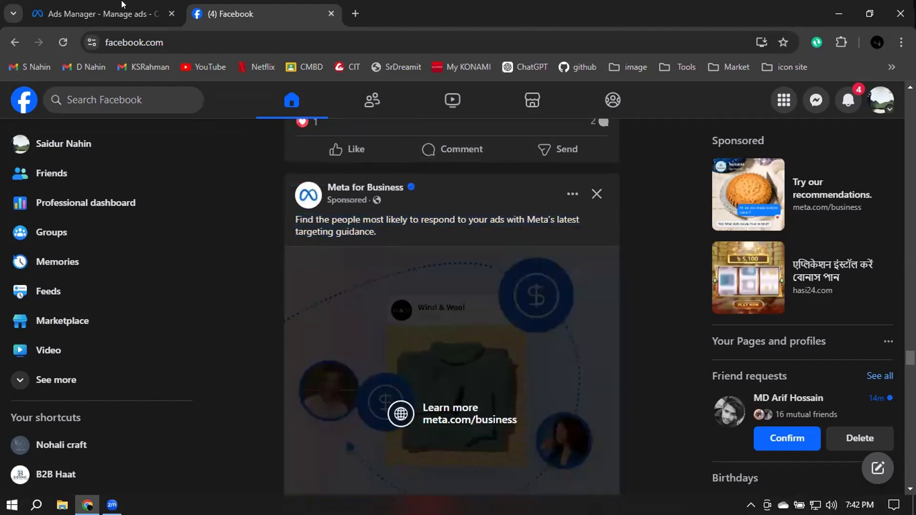
Return to Ads Manager and highlight the 'Choose a campaign objective' heading in the dialog
left_click(98, 13)
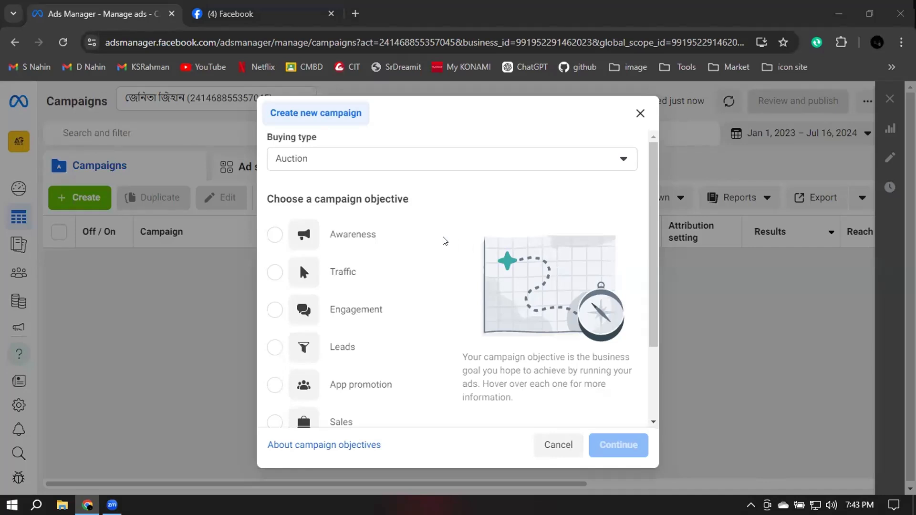
mouse_move(319, 267)
left_click_drag(266, 199, 412, 200)
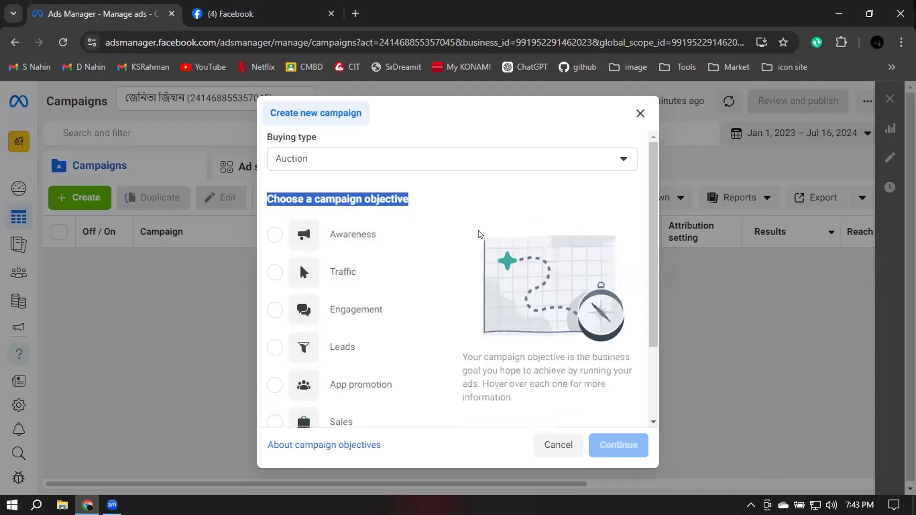
left_click(420, 186)
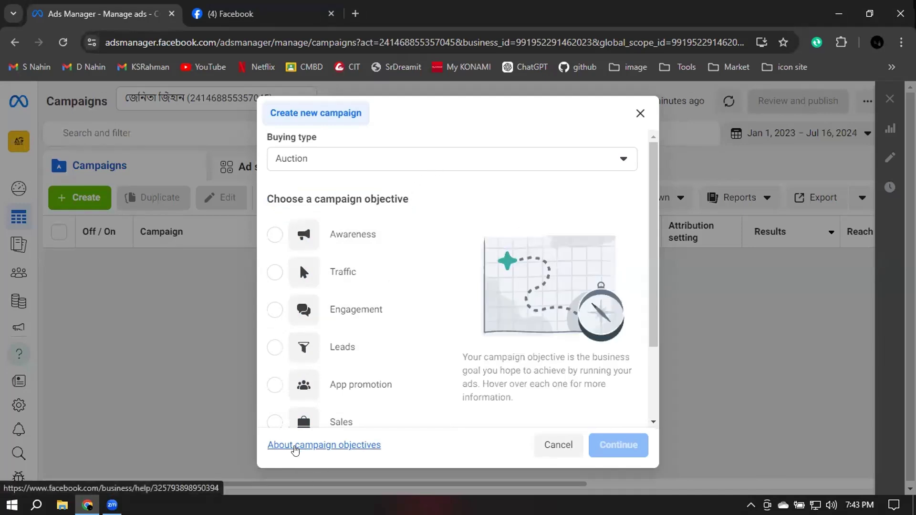
Open the 'About campaign objectives' Help article and highlight the Simplified ads objective name header
left_click(295, 448)
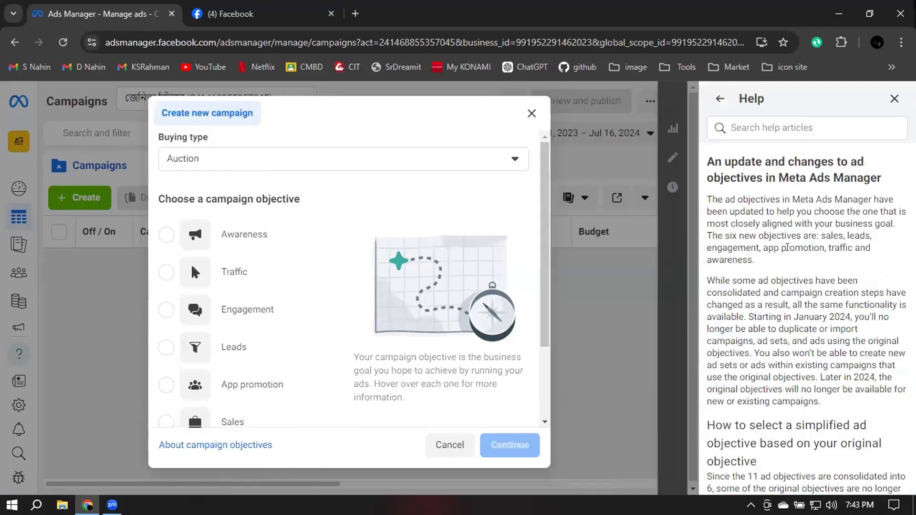
scroll(787, 248, "down", 15)
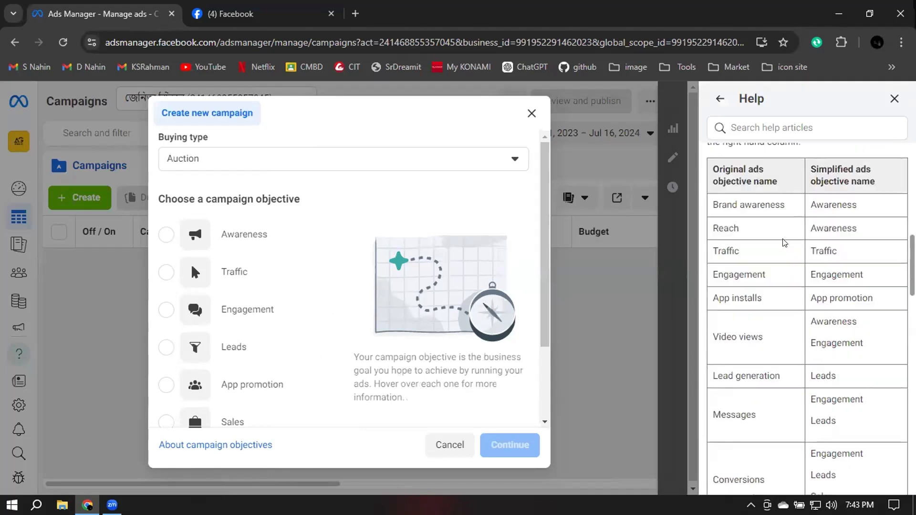
left_click_drag(712, 168, 875, 182)
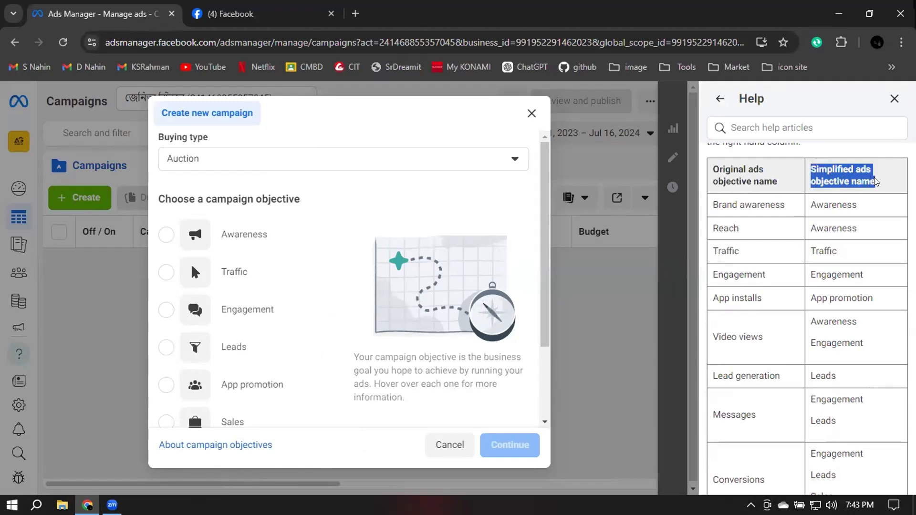
left_click(726, 203)
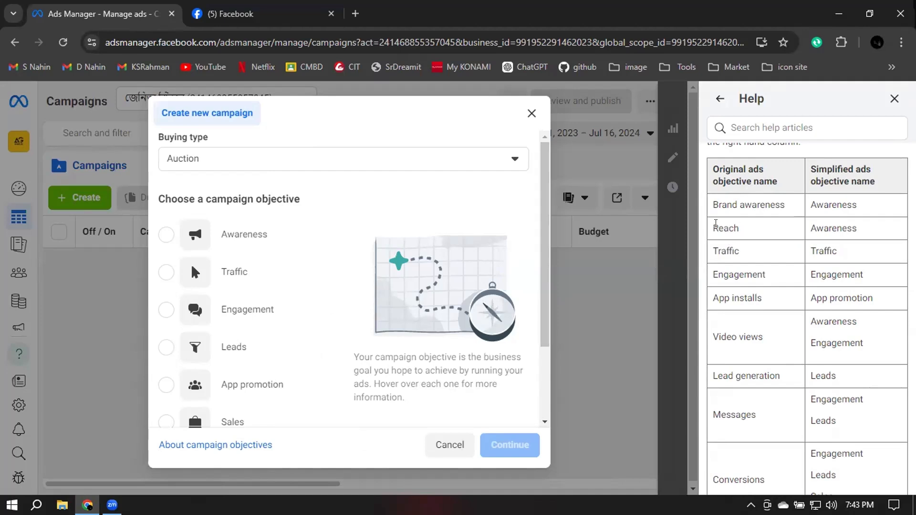
Highlight Reach, Video views, and Lead generation mapped to Leads in the objectives table
double_click(716, 224)
left_click(841, 222)
left_click_drag(711, 342, 780, 339)
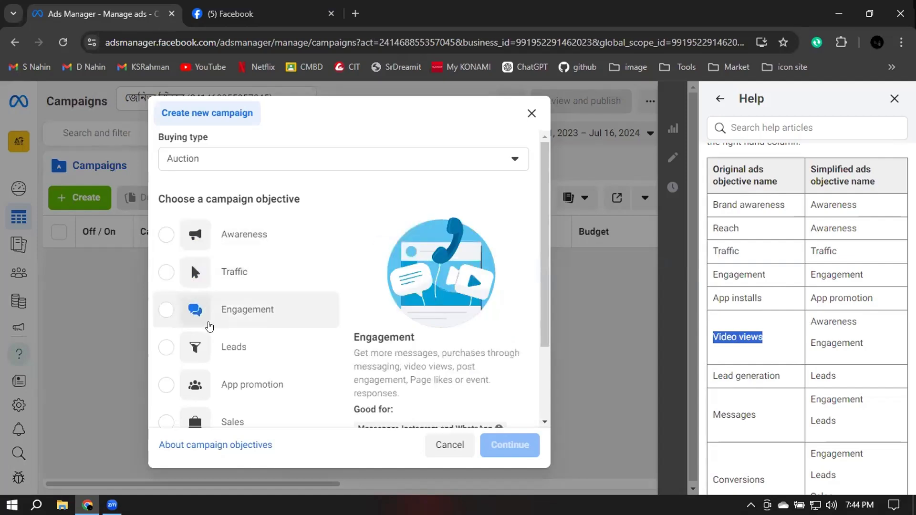
left_click_drag(781, 376, 710, 378)
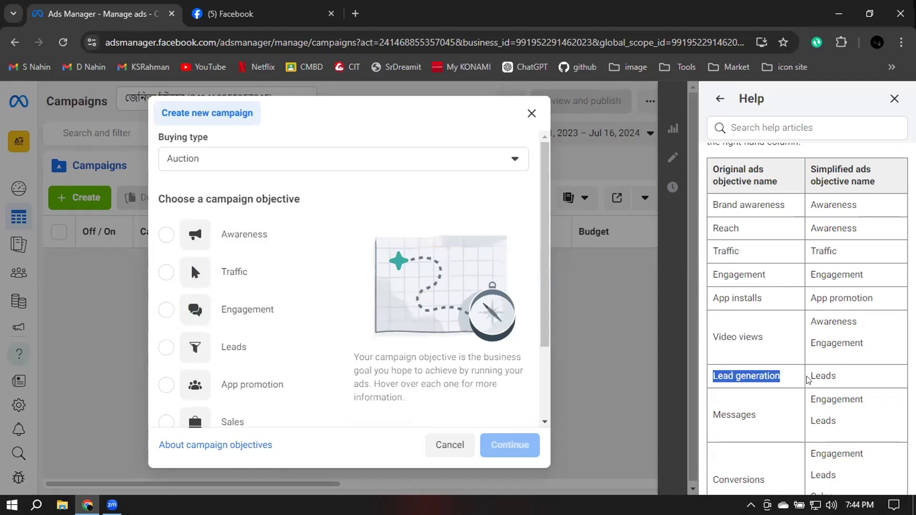
left_click_drag(809, 380, 834, 381)
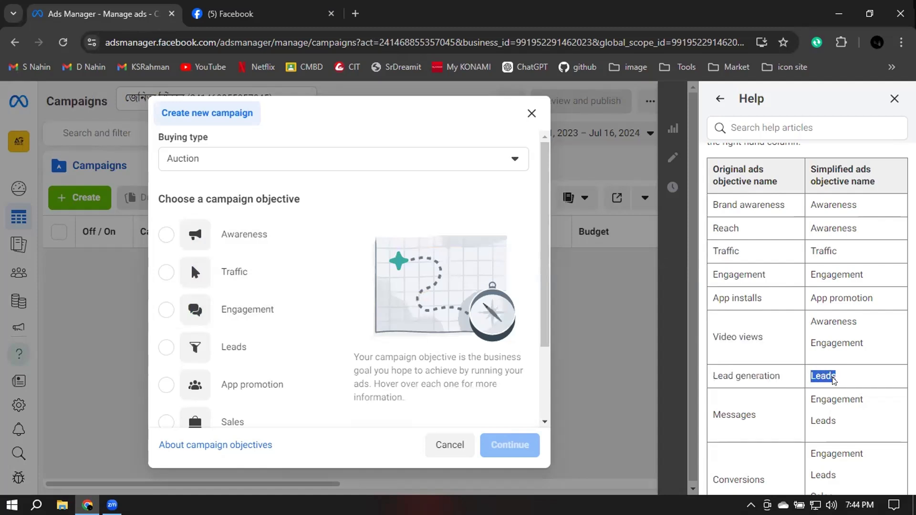
mouse_move(236, 352)
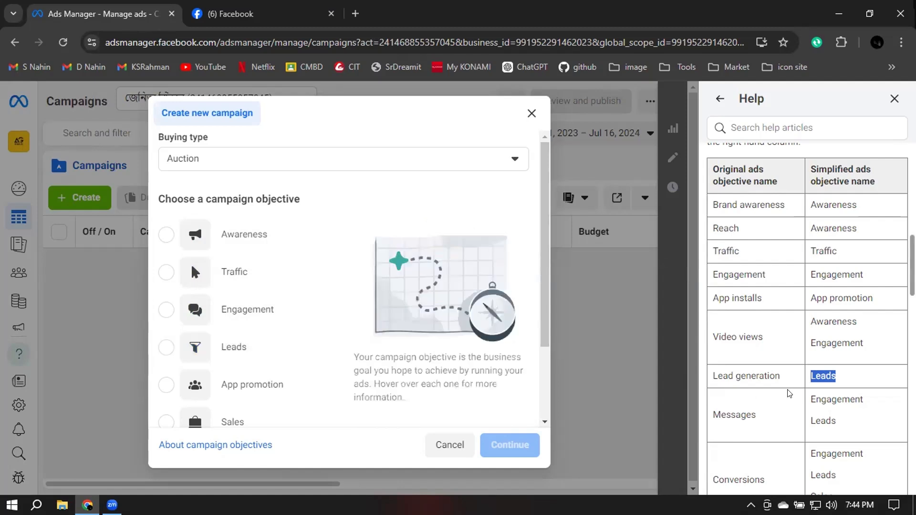
Highlight the Conversions row and its Engagement and Leads mappings in the Help table
scroll(792, 391, "down", 1)
scroll(798, 380, "down", 1)
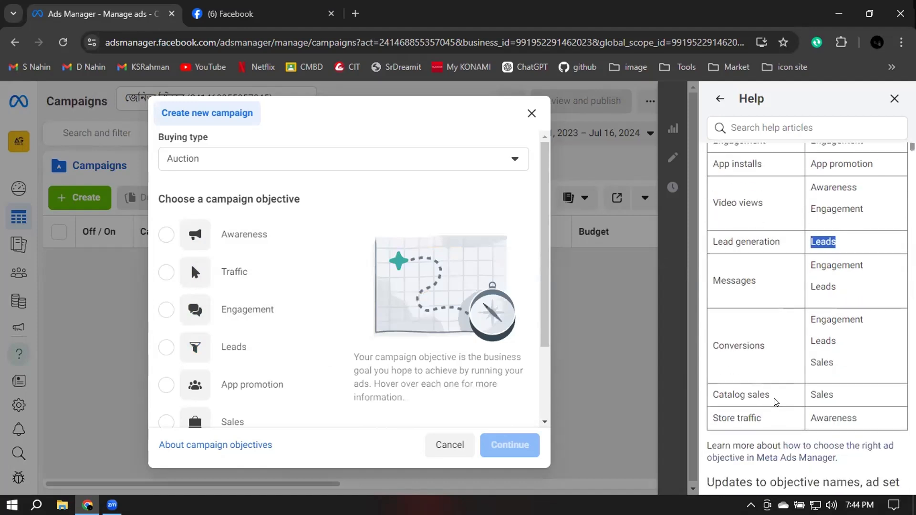
left_click_drag(767, 342, 679, 348)
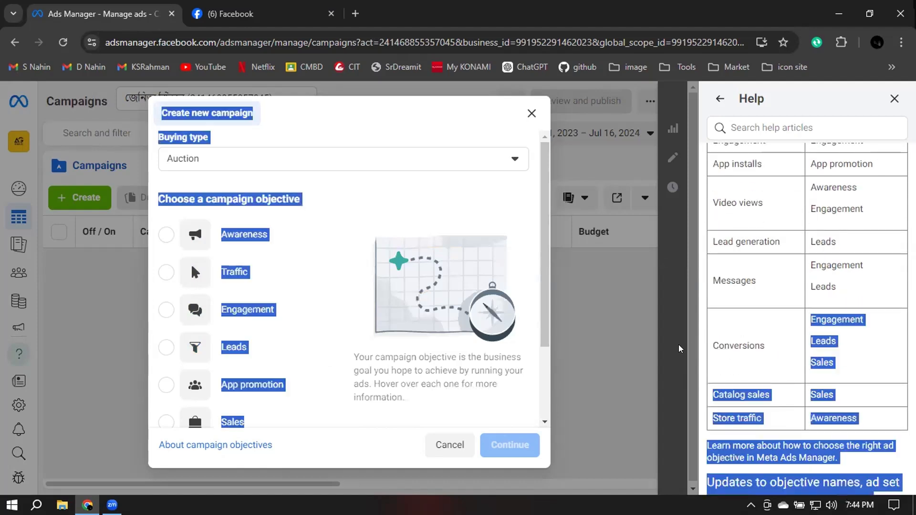
left_click(745, 340)
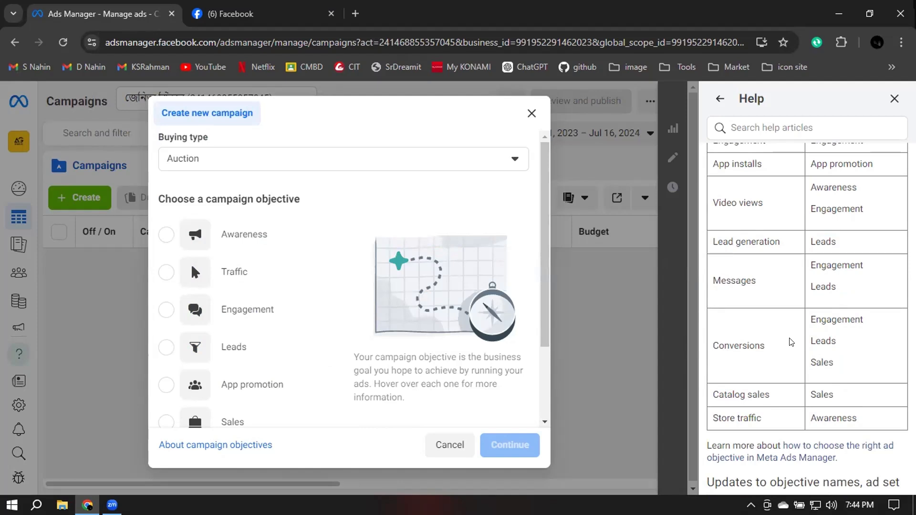
left_click_drag(766, 346, 713, 341)
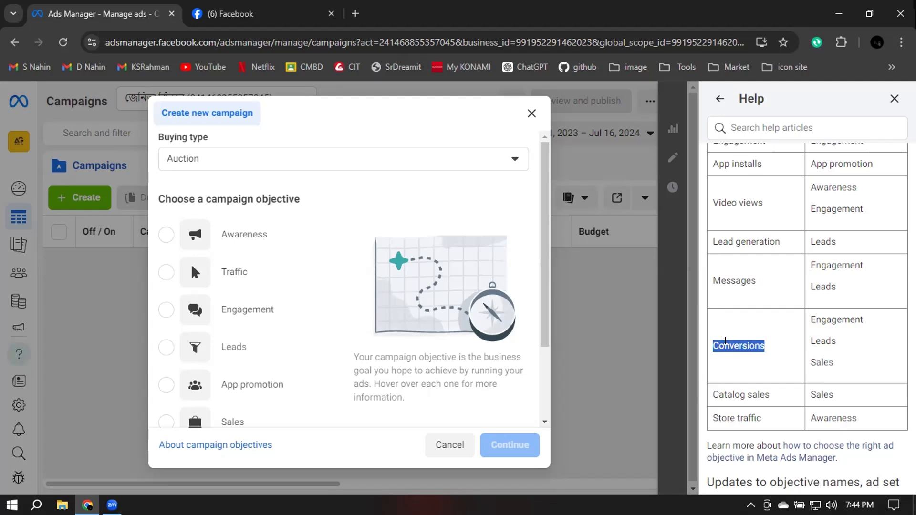
left_click(788, 350)
left_click_drag(810, 319, 865, 326)
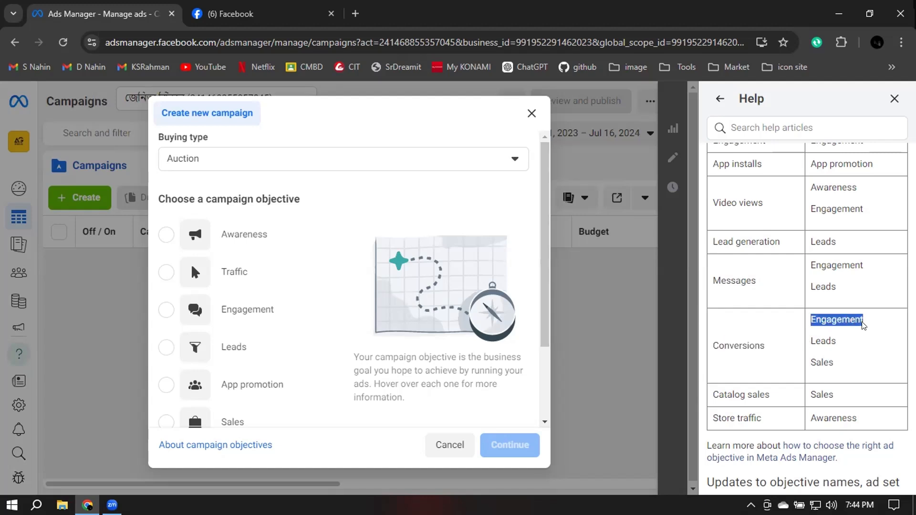
left_click_drag(811, 342, 831, 362)
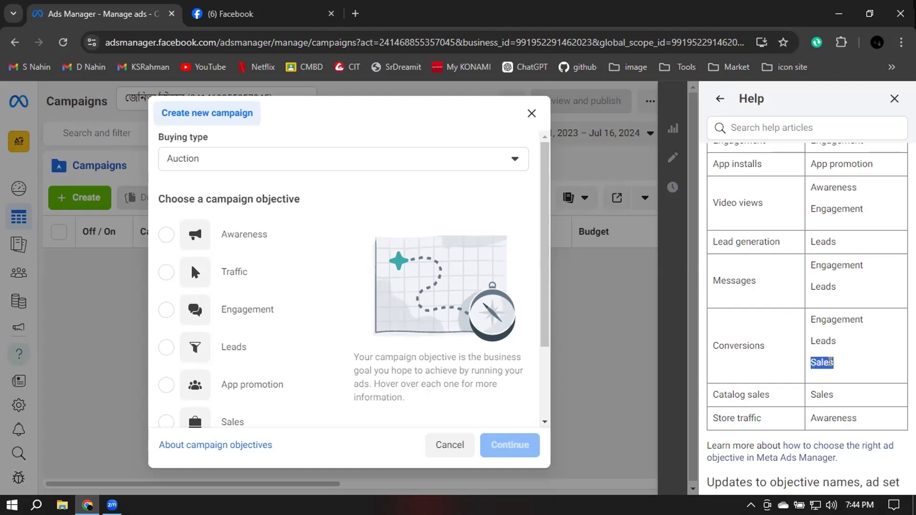
left_click(766, 396)
Highlight Catalog sales mapped to Sales, then Conversions mapped to Leads again
left_click_drag(811, 395, 712, 394)
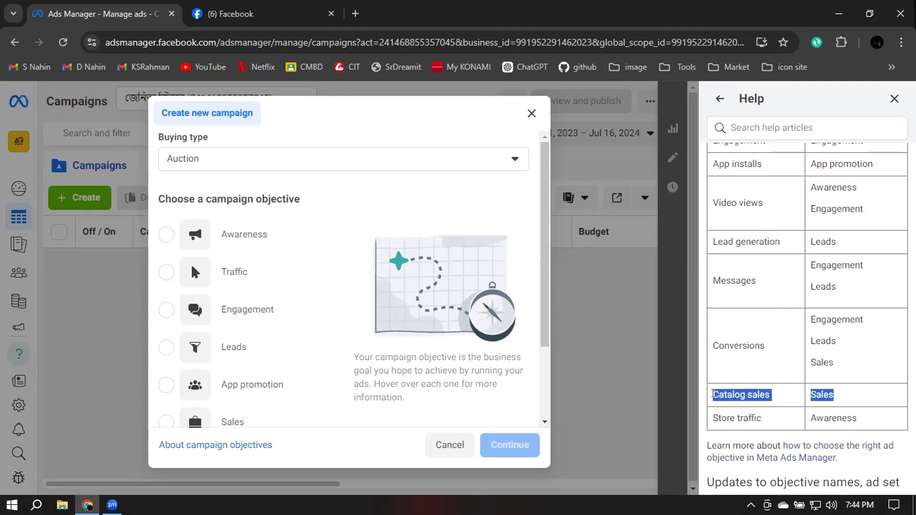
left_click(714, 342)
left_click_drag(713, 342, 831, 339)
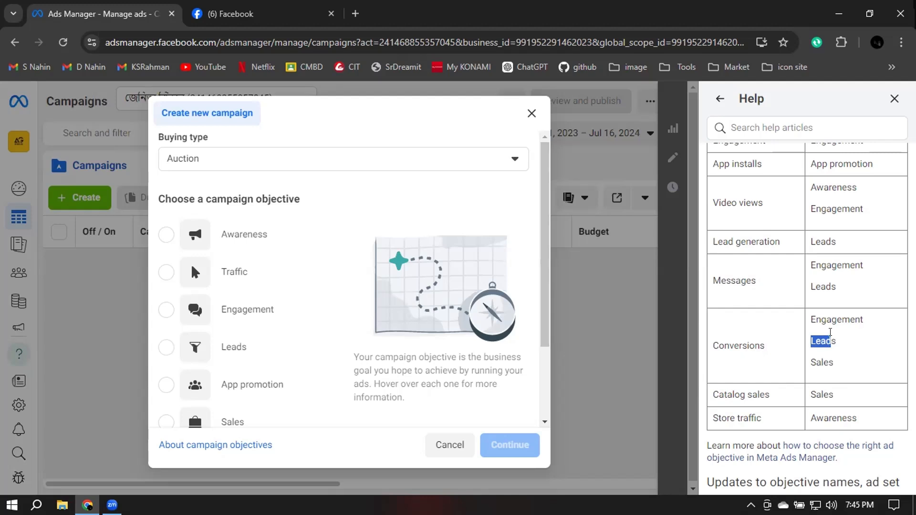
left_click(832, 342)
left_click_drag(713, 341, 775, 349)
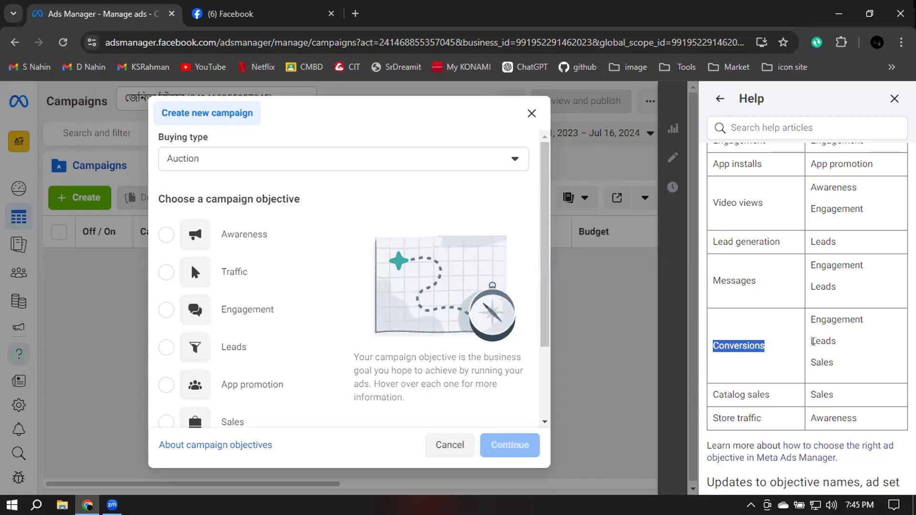
left_click_drag(811, 342, 841, 341)
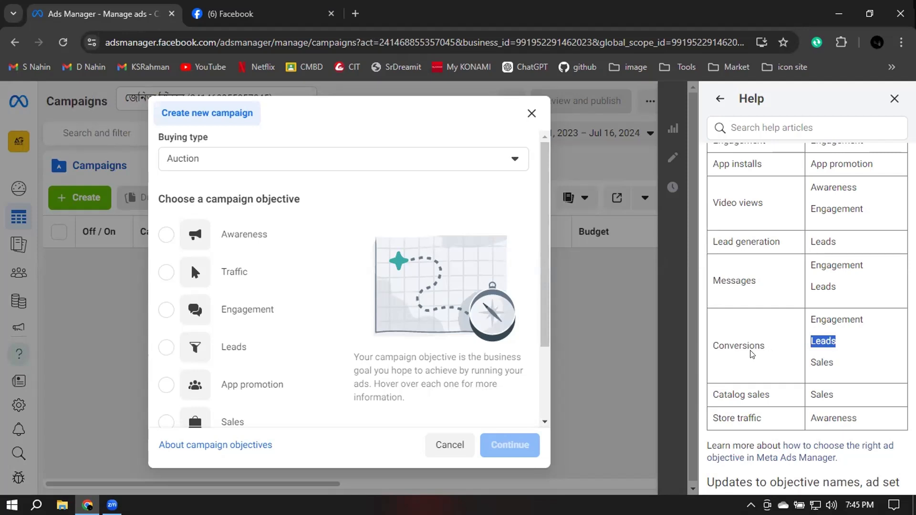
left_click_drag(708, 342, 841, 344)
left_click(843, 349)
Select the Store traffic to Awareness mapping, then the Original ads objective name heading
left_click_drag(853, 417, 722, 404)
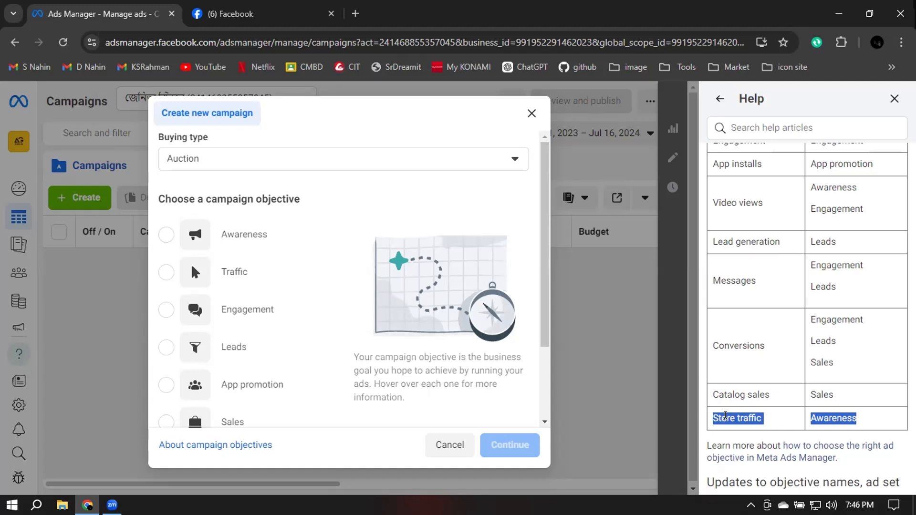
left_click(832, 415)
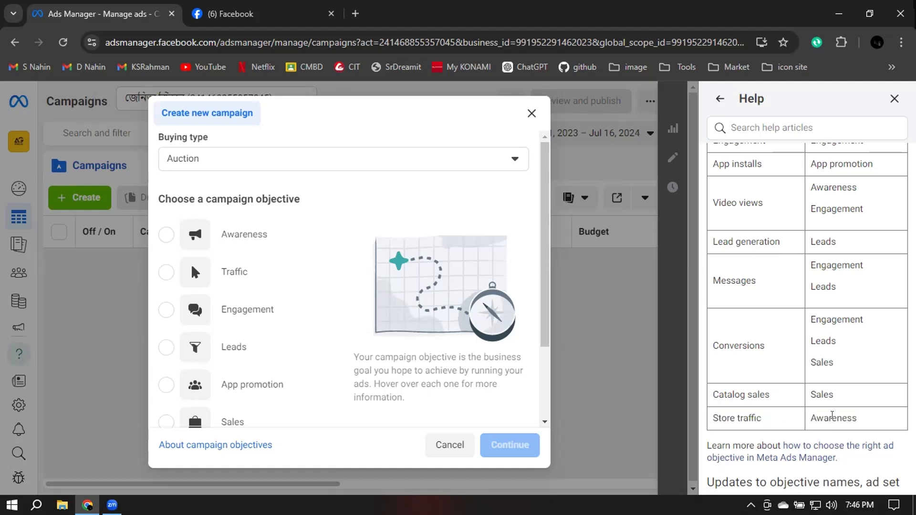
scroll(721, 238, "up", 4)
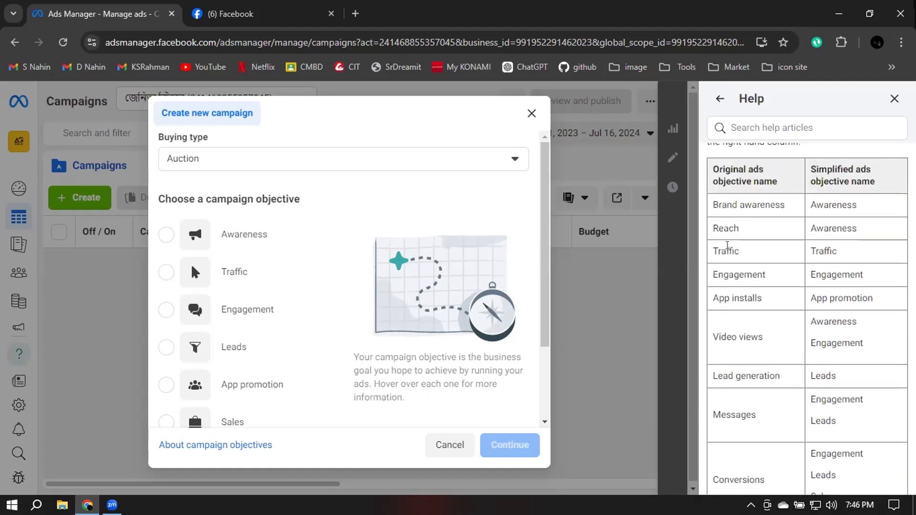
left_click_drag(715, 234, 881, 252)
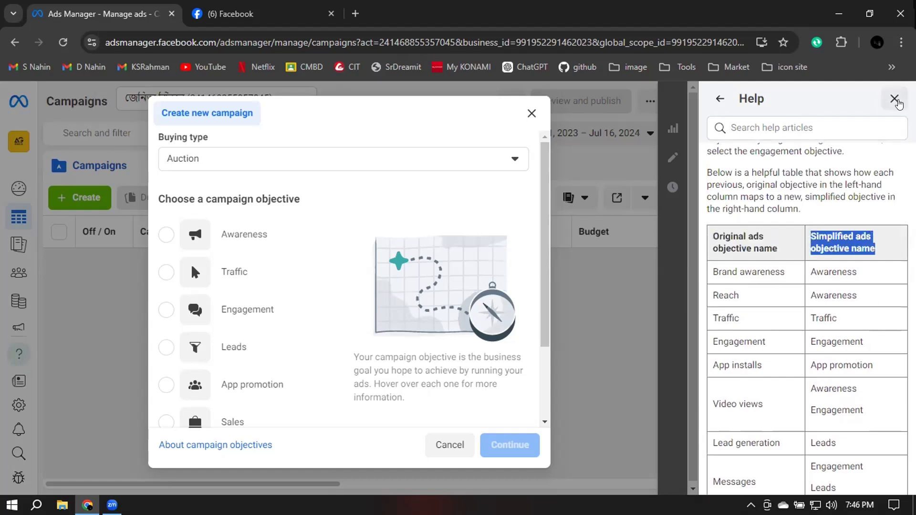
Close the Help panel and scroll the objectives to the Engagement description
left_click(895, 99)
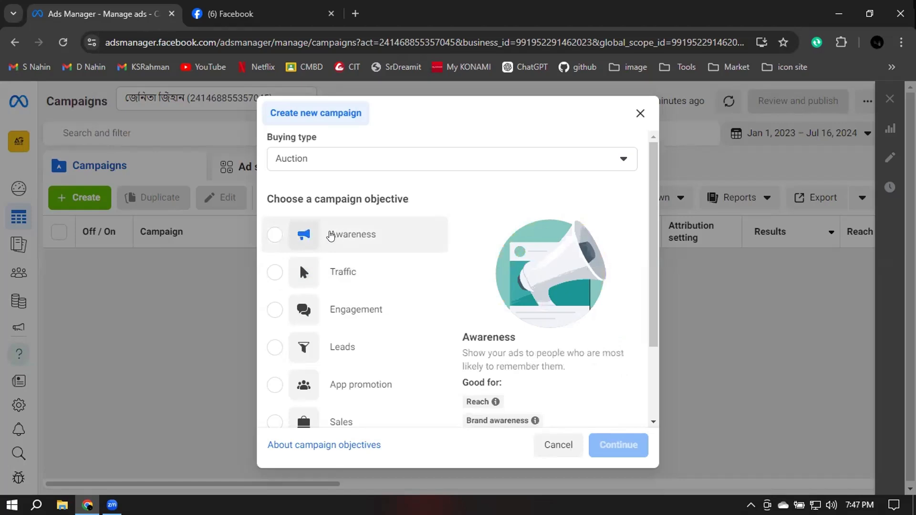
scroll(331, 236, "down", 2)
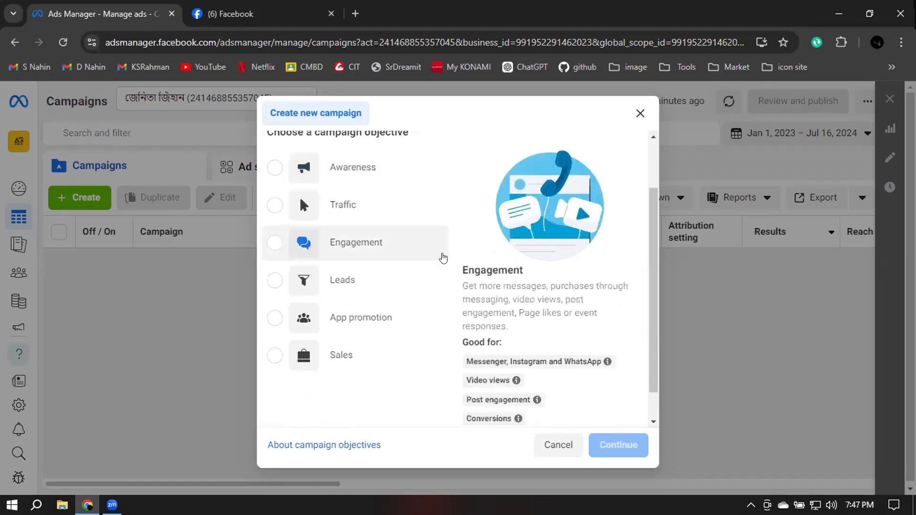
Try Awareness and Traffic, reviewing their Good for lists, then choose Engagement as the objective
left_click(292, 165)
mouse_move(490, 337)
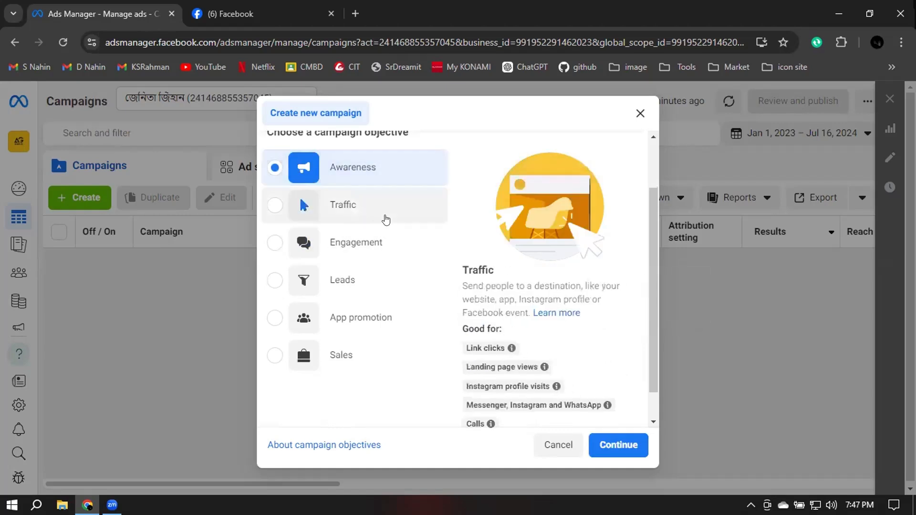
scroll(626, 305, "down", 1)
mouse_move(463, 288)
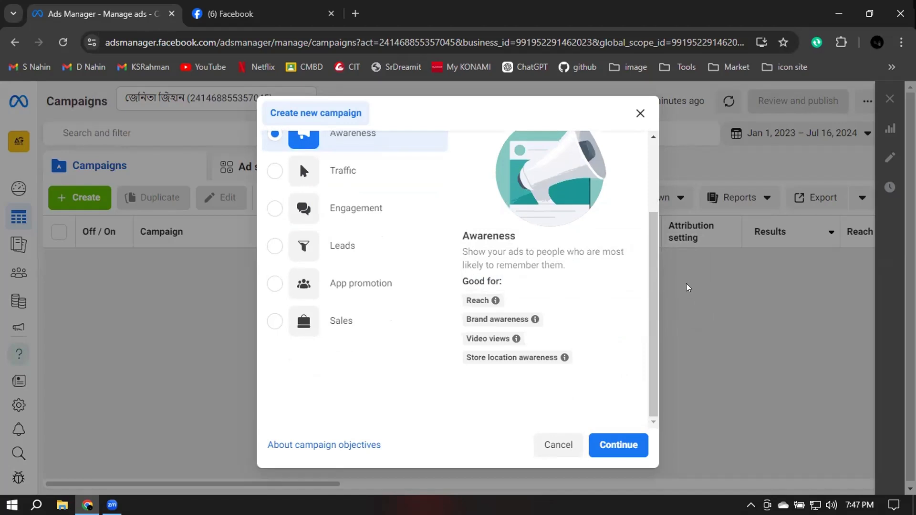
mouse_move(465, 325)
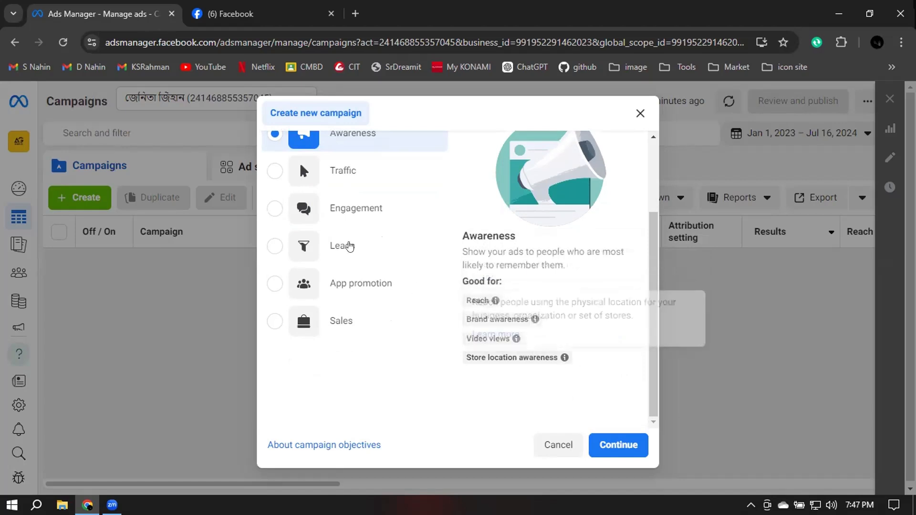
left_click(304, 170)
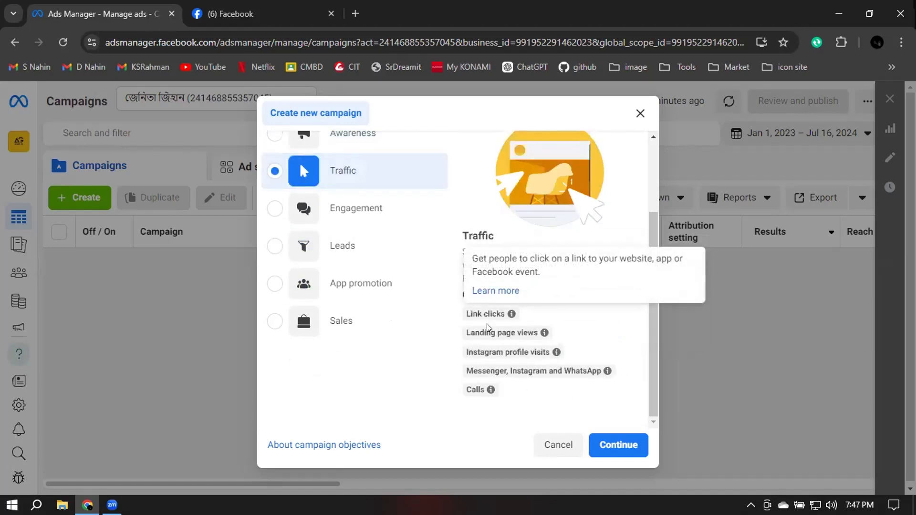
mouse_move(519, 352)
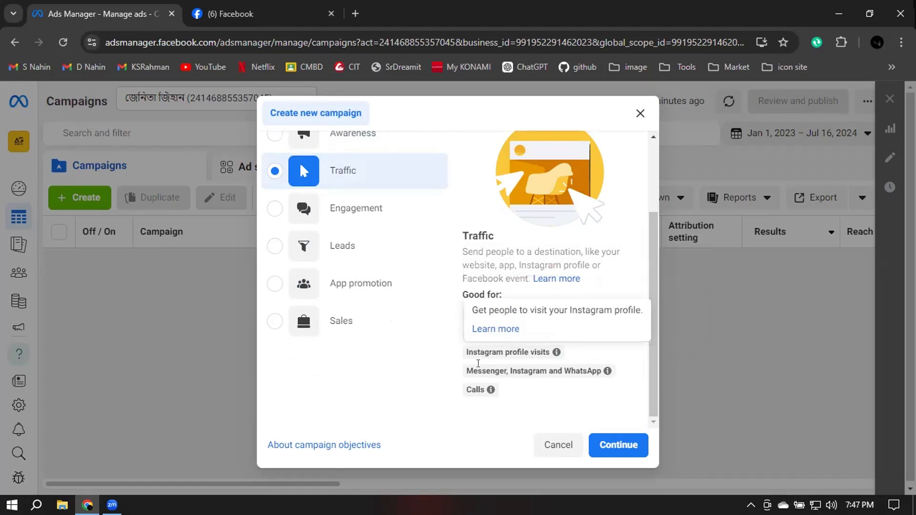
mouse_move(503, 366)
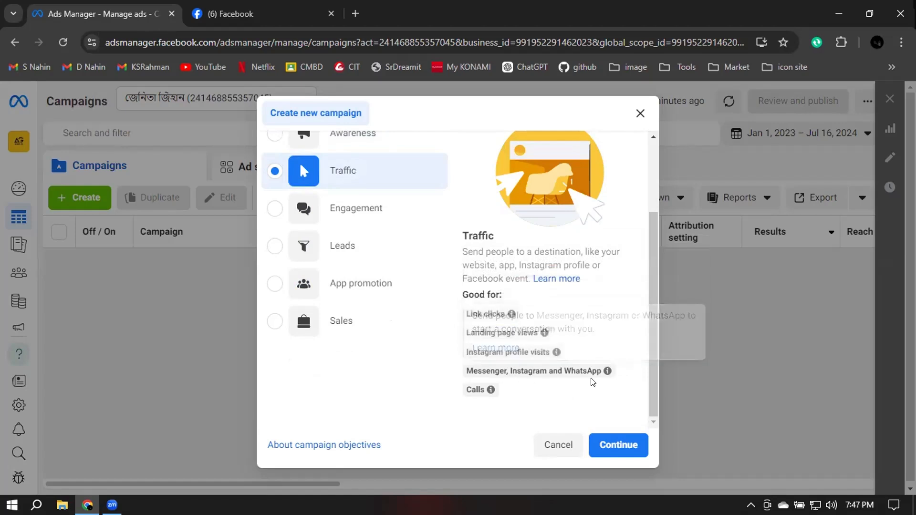
mouse_move(487, 387)
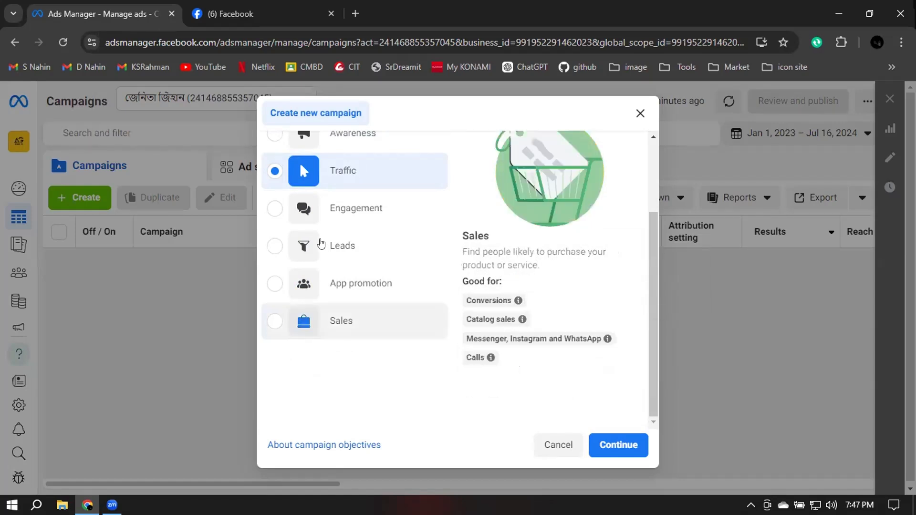
left_click(305, 211)
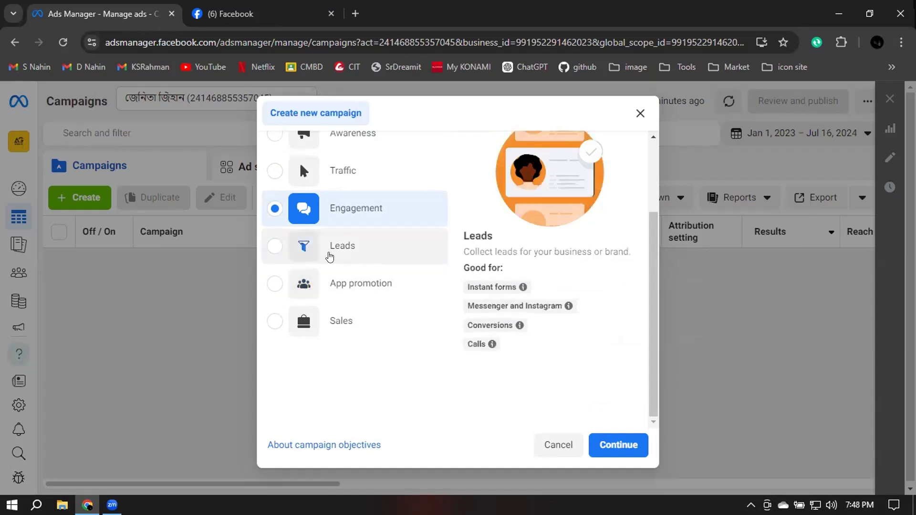
left_click(330, 253)
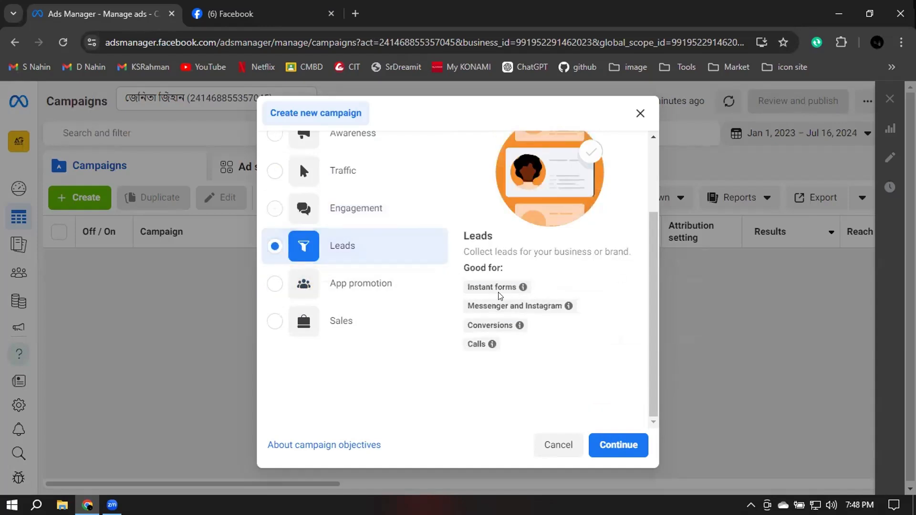
mouse_move(469, 306)
left_click(381, 295)
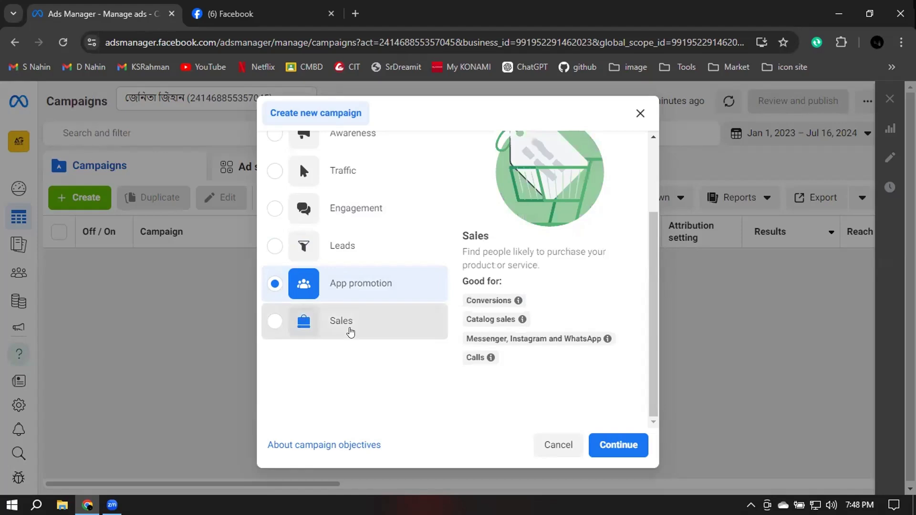
left_click(350, 333)
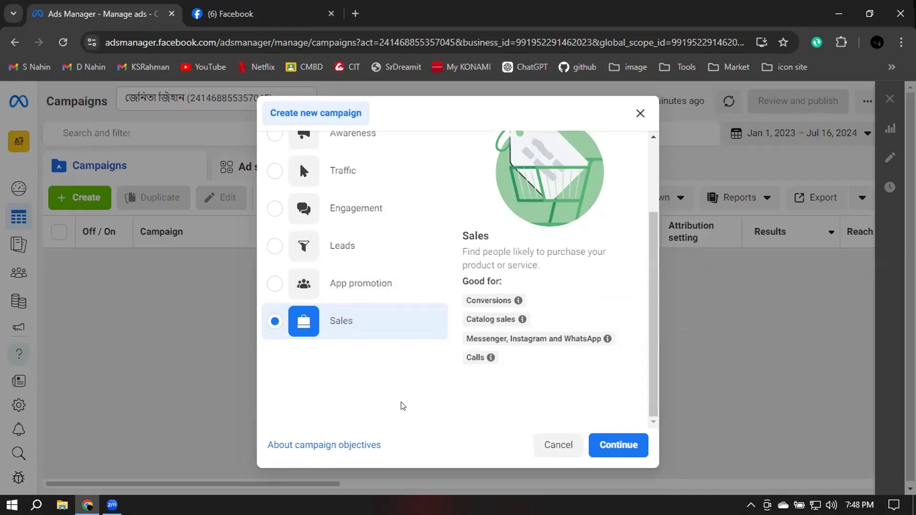
left_click(275, 209)
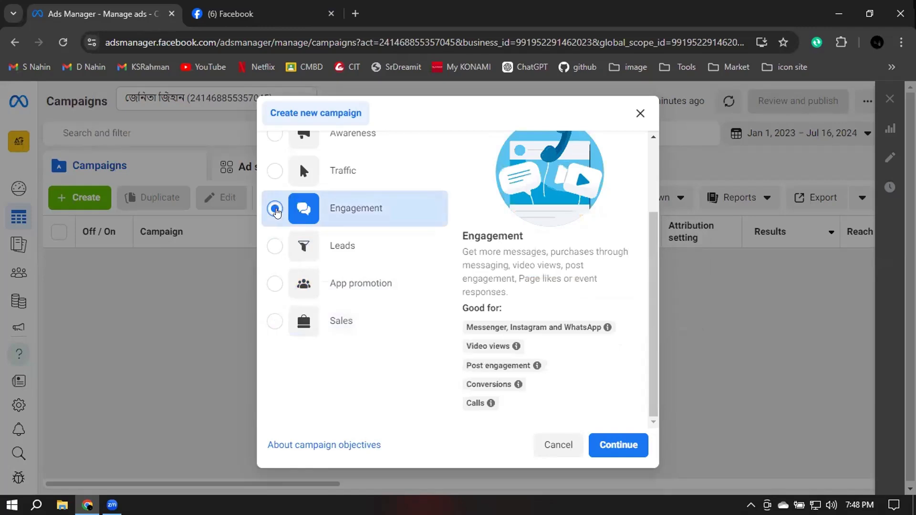
mouse_move(500, 348)
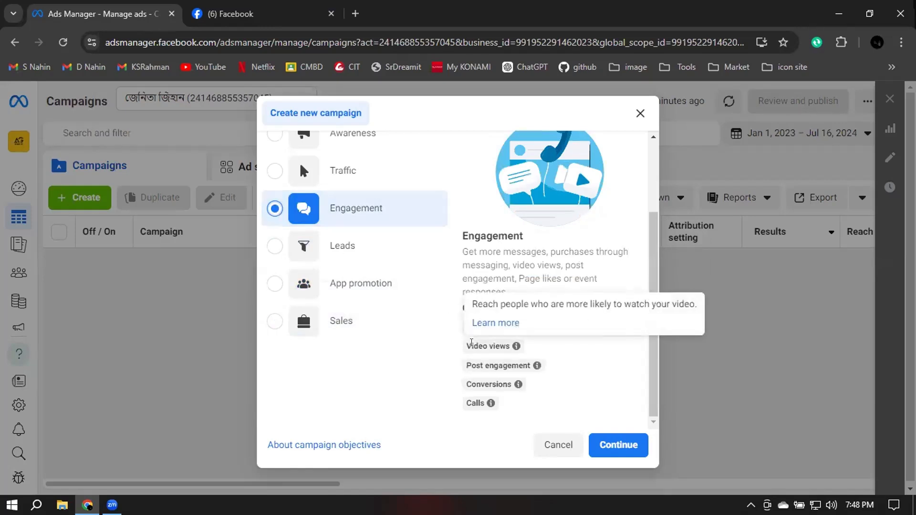
mouse_move(532, 363)
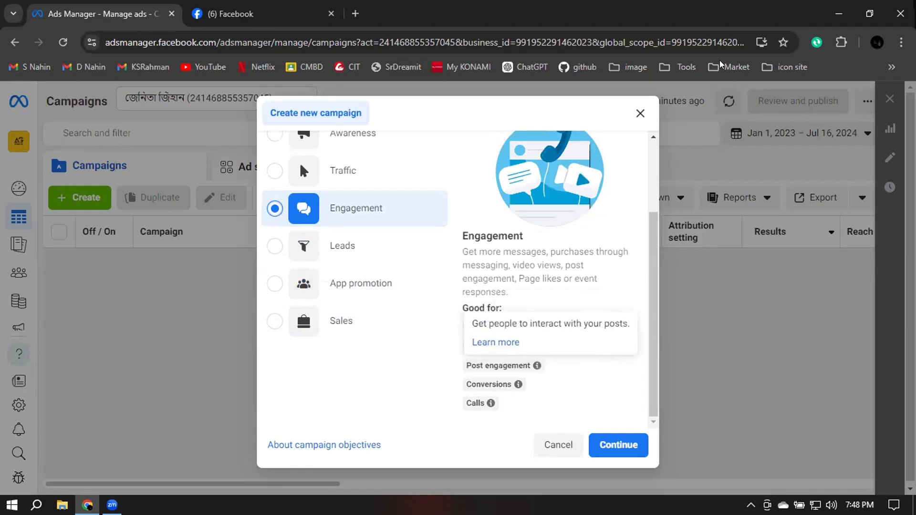
Switch to the Facebook tab, refresh the feed, and scroll to the SR Dream-IT sponsored post
key("ctrl+Tab")
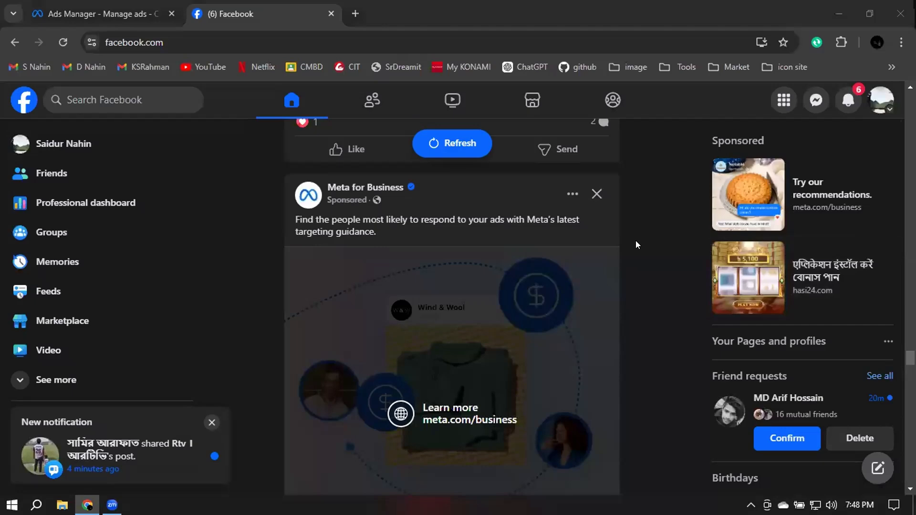
scroll(677, 355, "up", 15)
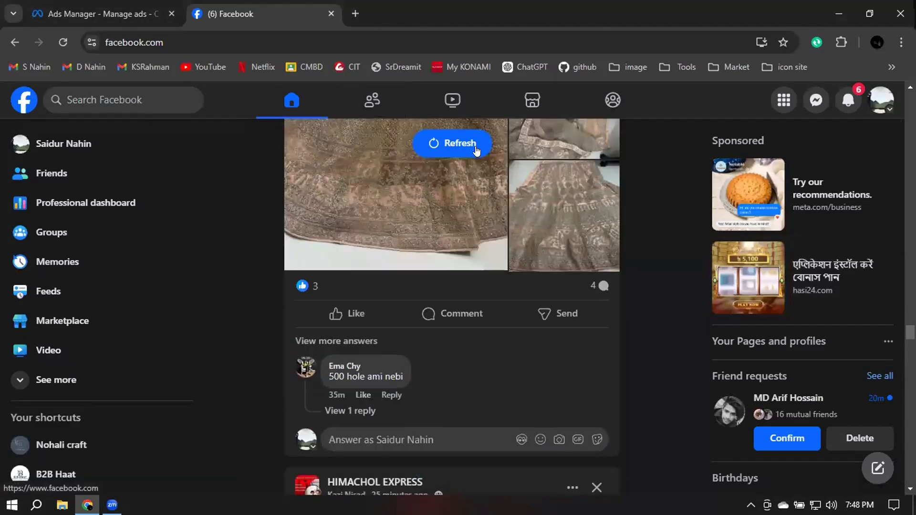
left_click(476, 151)
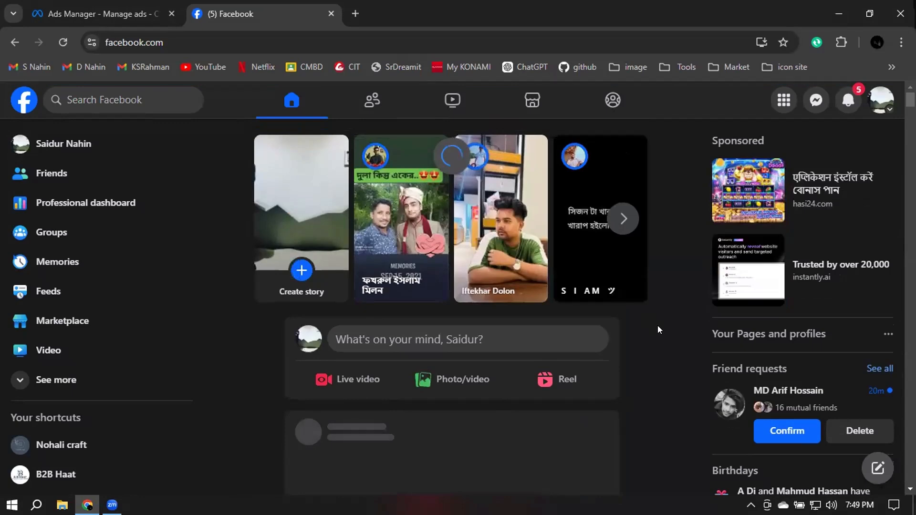
scroll(657, 325, "down", 15)
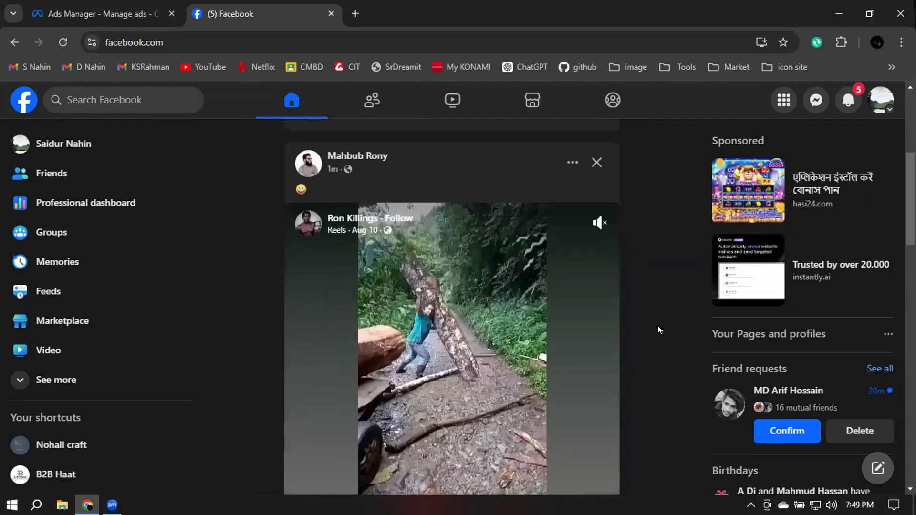
scroll(657, 326, "down", 8)
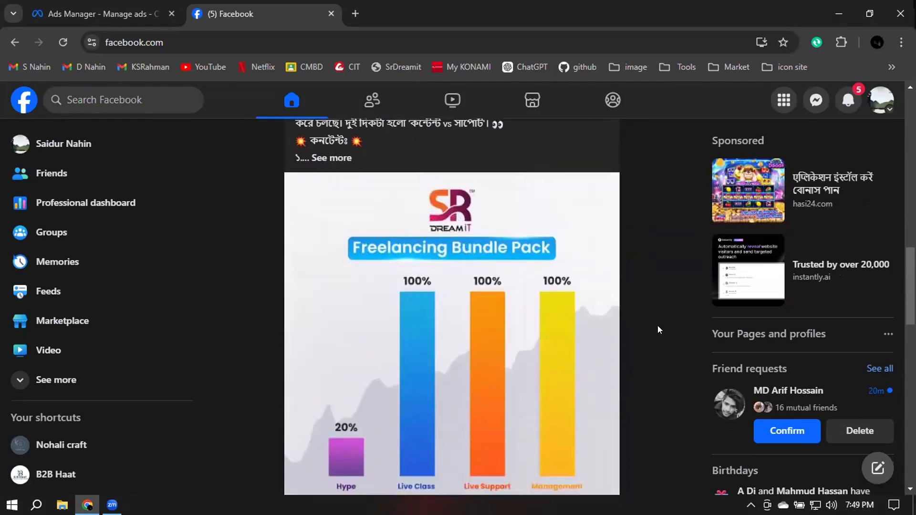
scroll(658, 325, "up", 3)
scroll(658, 325, "up", 3)
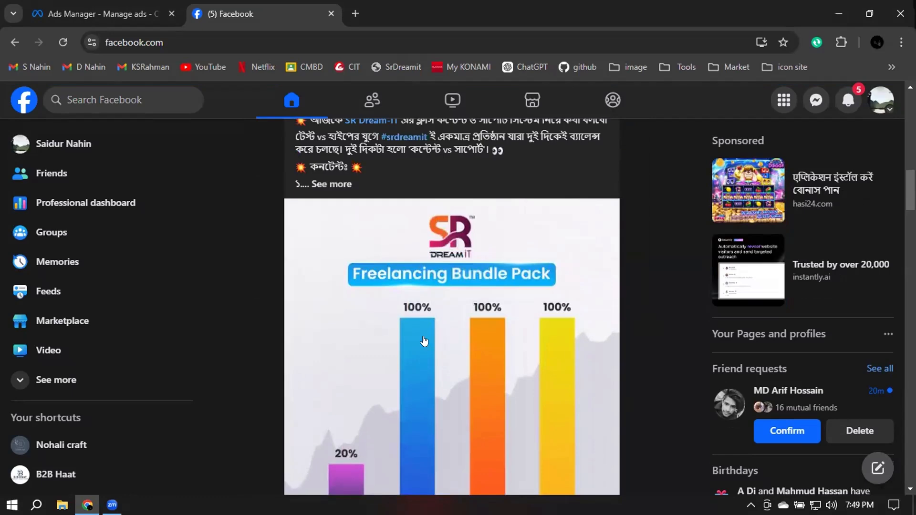
scroll(434, 306, "up", 3)
scroll(429, 301, "down", 1)
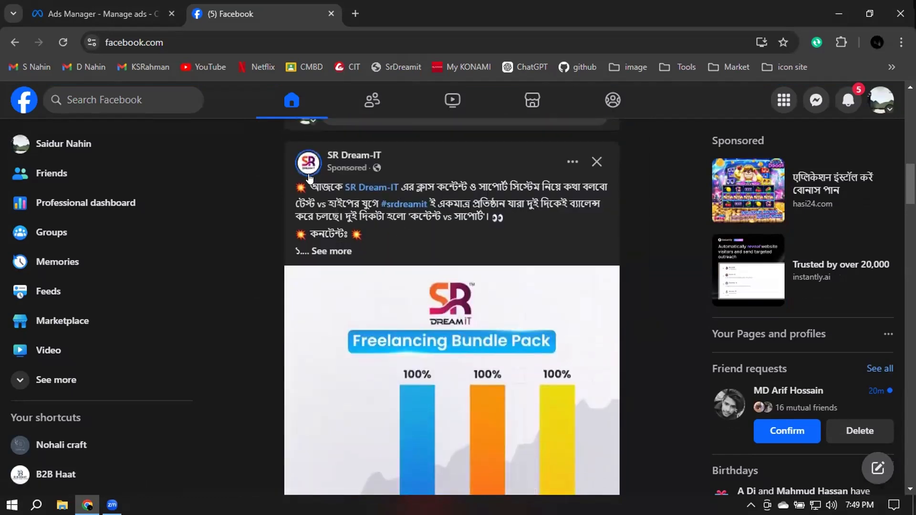
scroll(475, 309, "down", 2)
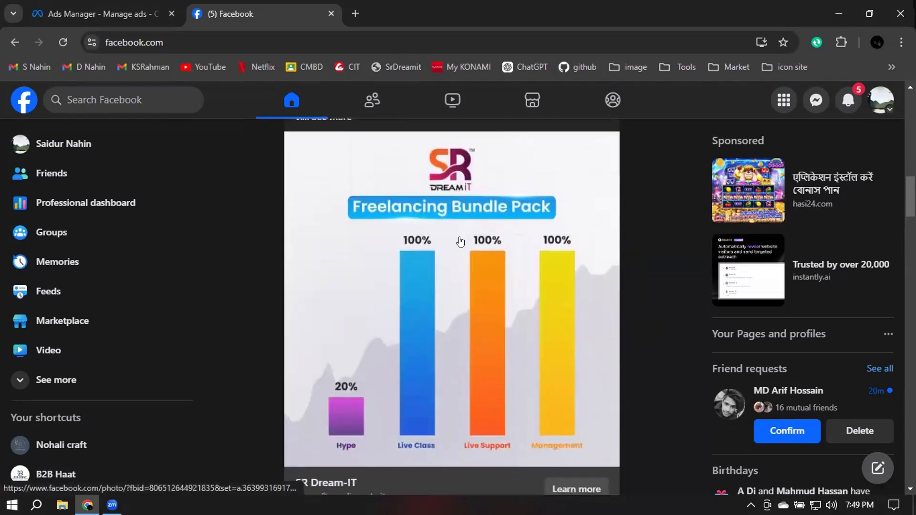
scroll(513, 248, "down", 1)
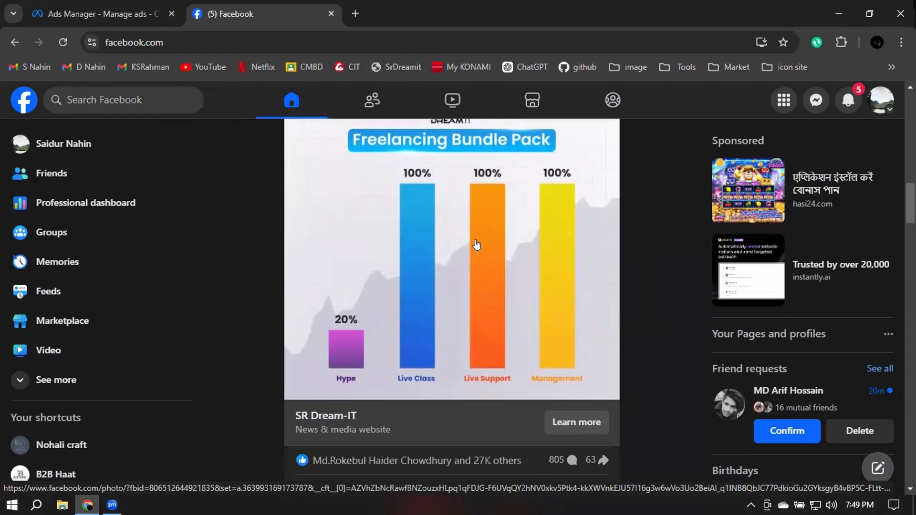
left_click(422, 286)
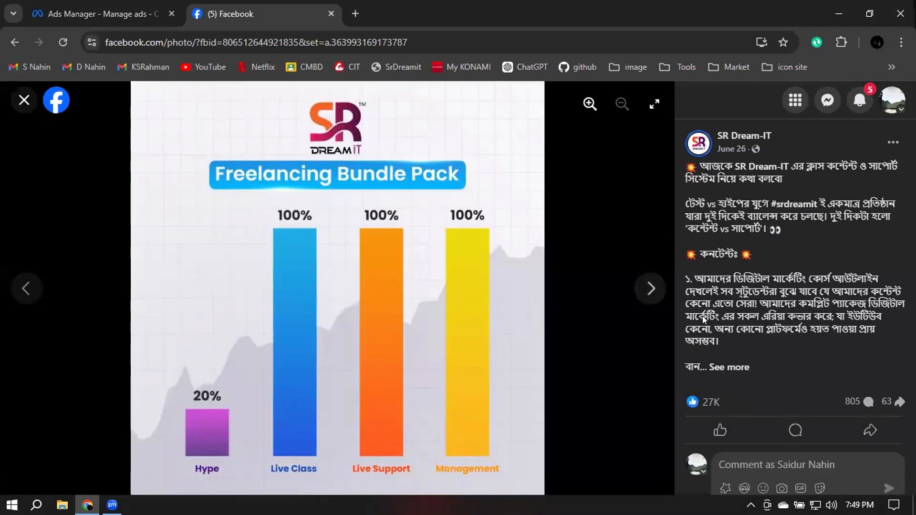
left_click(729, 367)
scroll(697, 209, "down", 15)
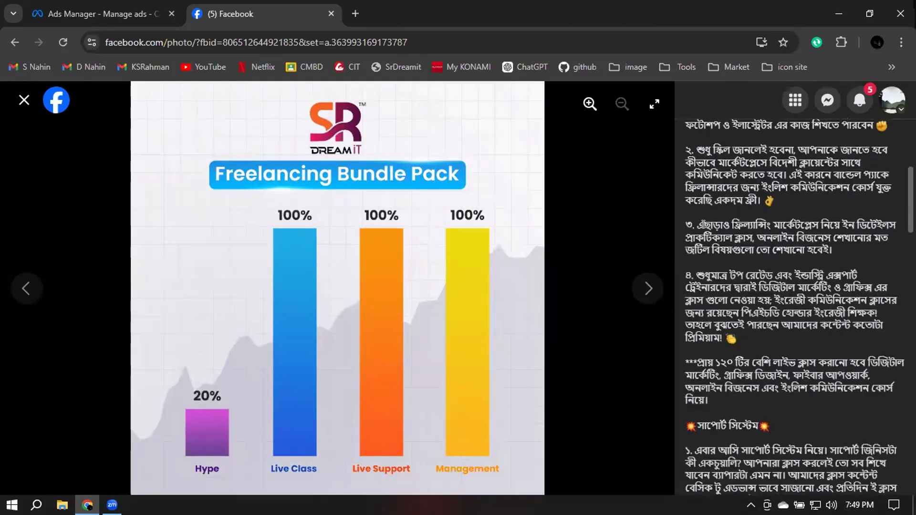
scroll(735, 262, "down", 6)
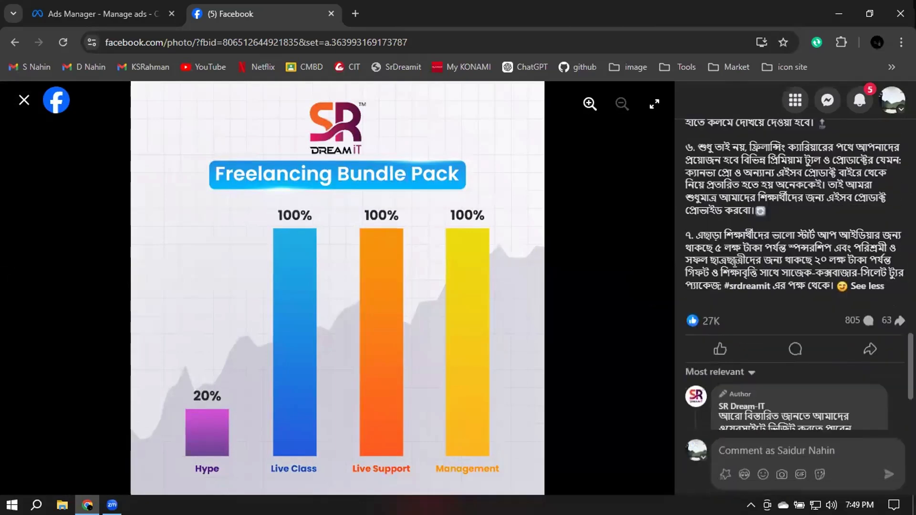
scroll(735, 263, "up", 8)
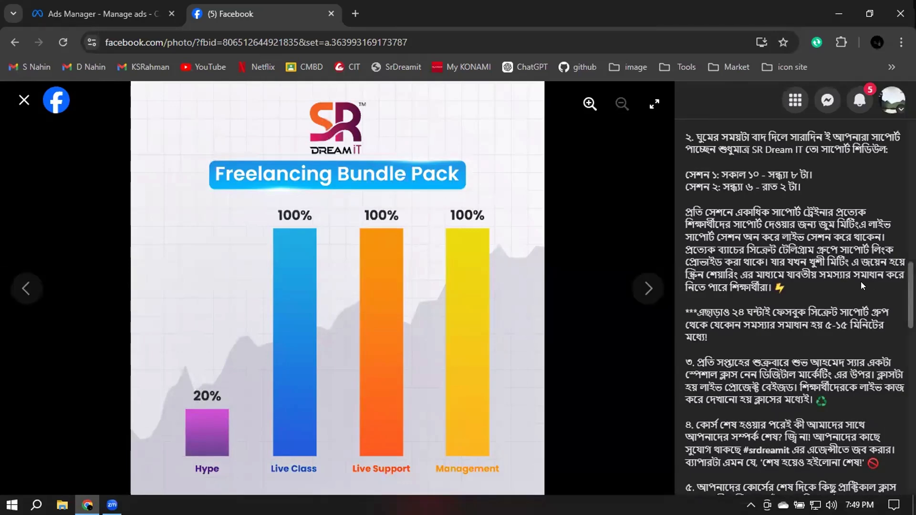
scroll(861, 282, "down", 6)
scroll(843, 280, "down", 5)
scroll(843, 280, "up", 3)
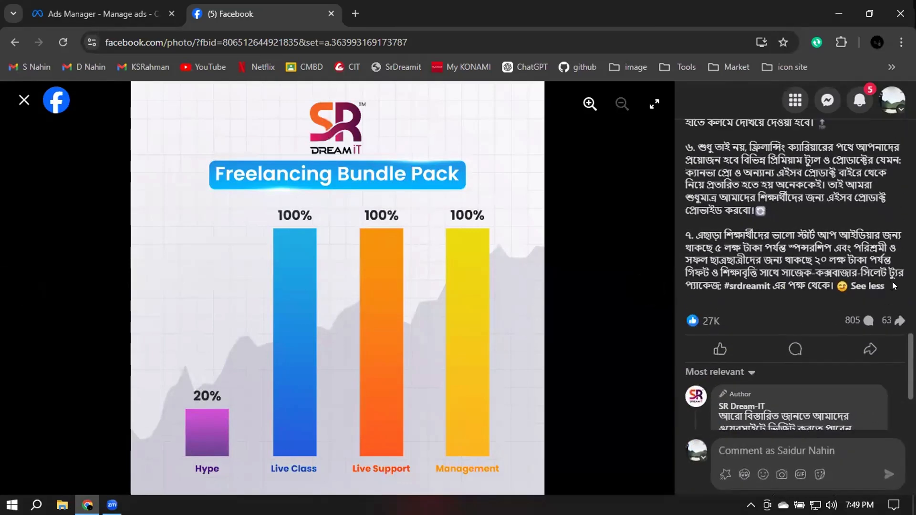
scroll(823, 281, "up", 10)
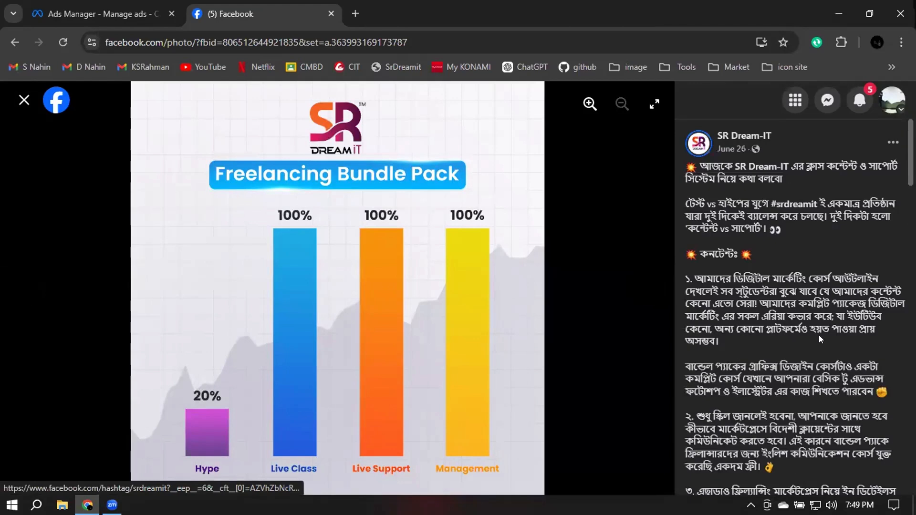
left_click(24, 100)
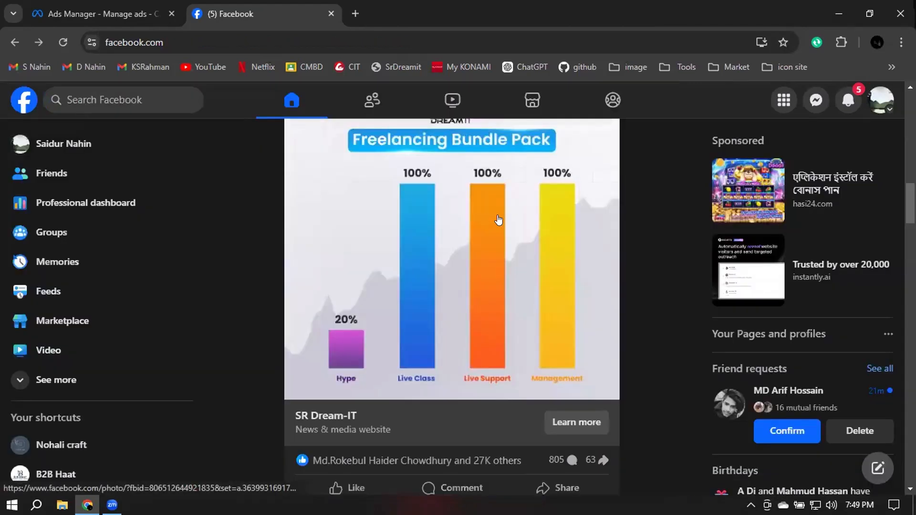
Expand the SR Dream-IT caption, read it, and open its Freelancing Bundle Pack bar-chart image
scroll(461, 245, "up", 4)
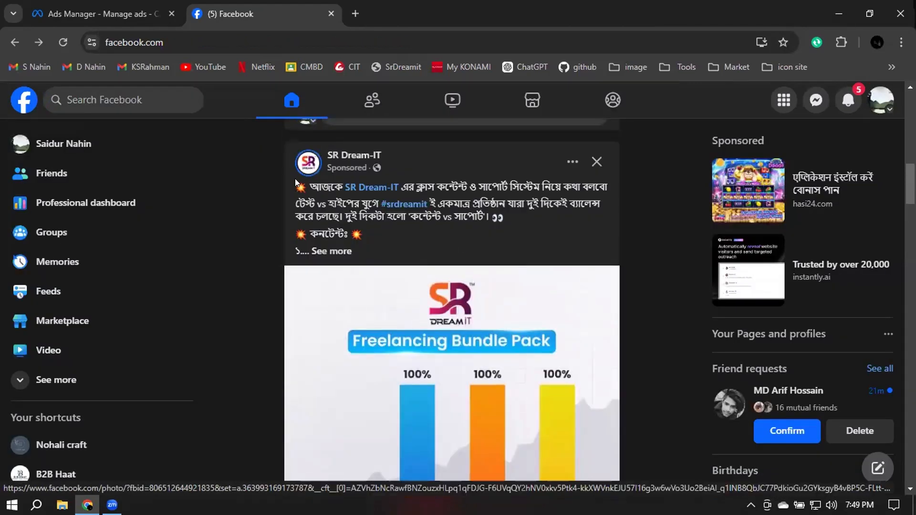
left_click(332, 251)
scroll(438, 244, "down", 6)
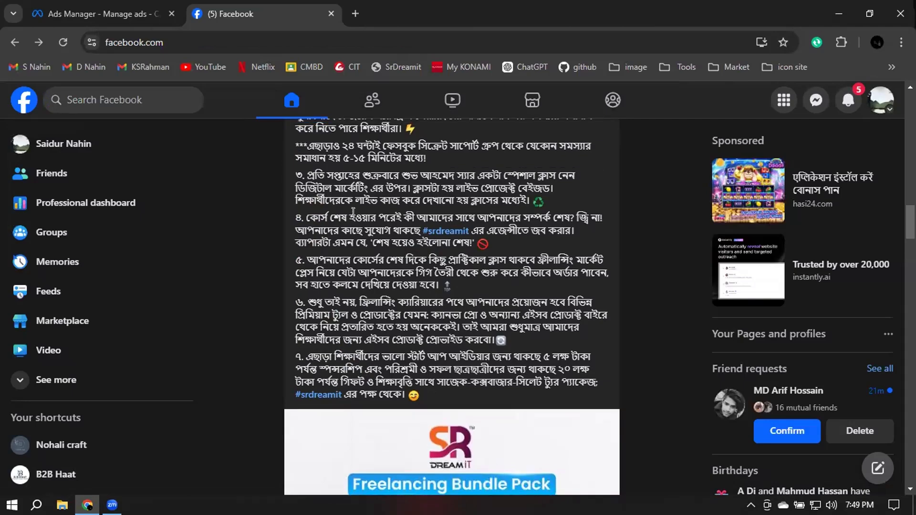
scroll(353, 211, "up", 15)
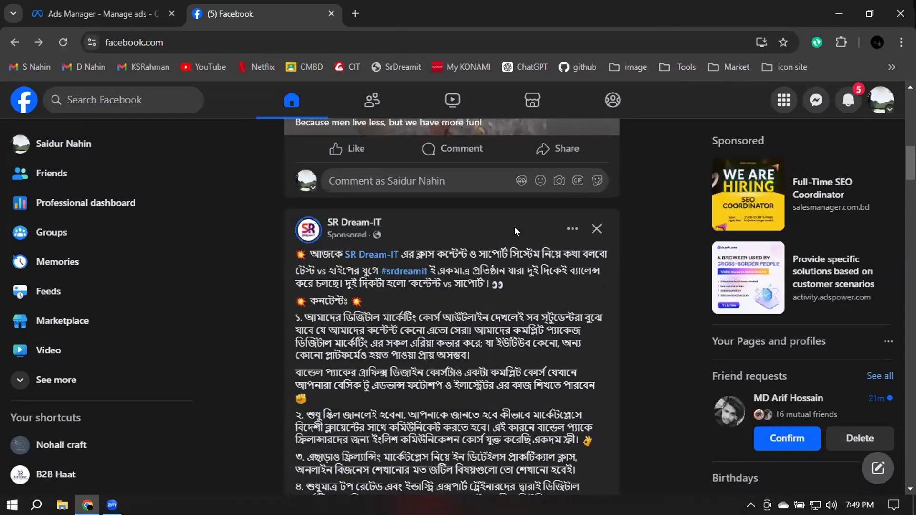
scroll(507, 236, "down", 20)
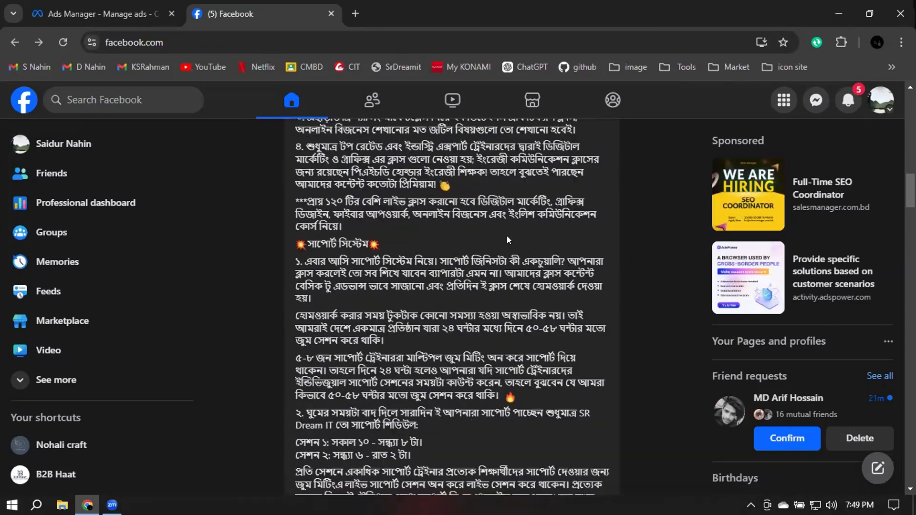
scroll(508, 241, "down", 2)
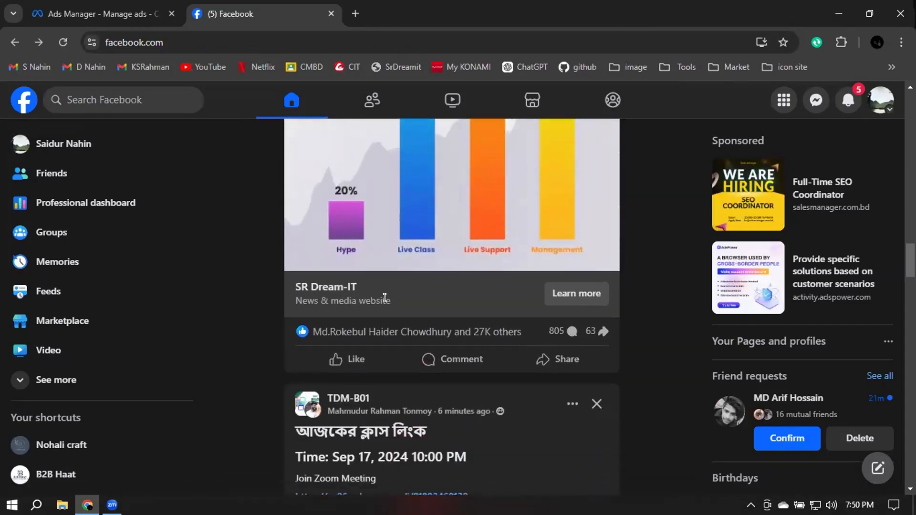
left_click(454, 252)
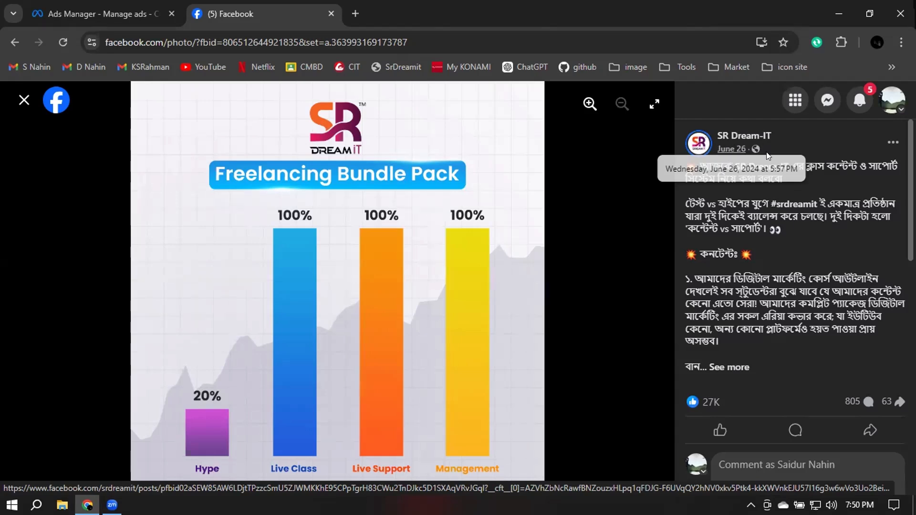
Return to the Ads Manager tab where Engagement remains the chosen objective
left_click(113, 6)
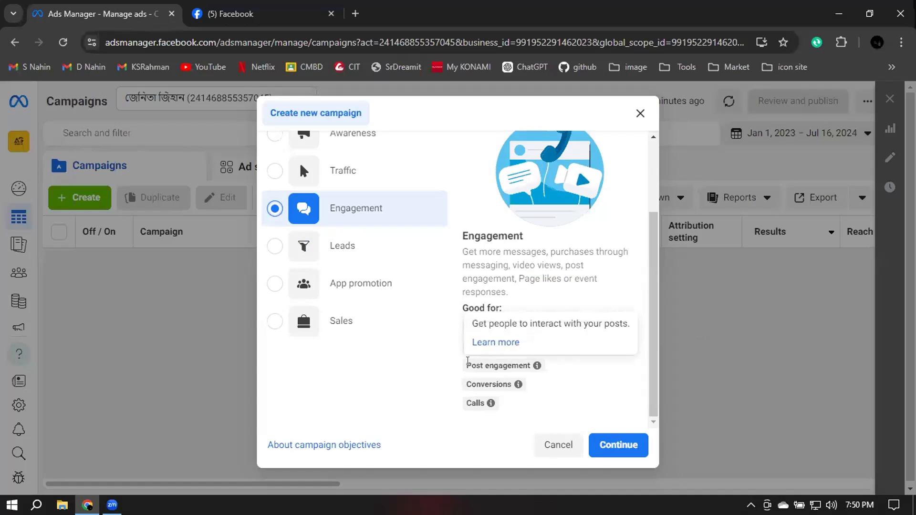
Highlight the Post engagement label text, then clear the selection in the campaign dialog
left_click_drag(468, 361, 525, 361)
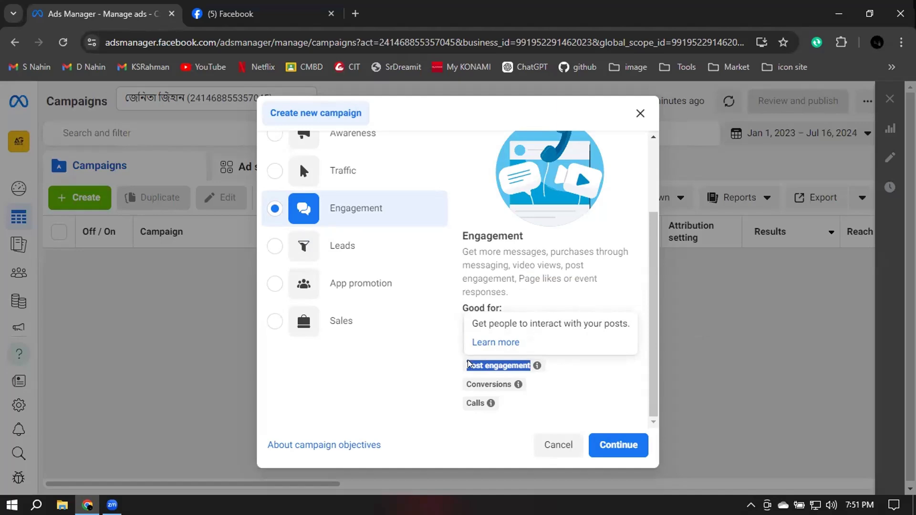
left_click(389, 366)
Close the Facebook photo viewer, browse the news feed, then return to the empty Ads Manager Campaigns page
left_click(270, 5)
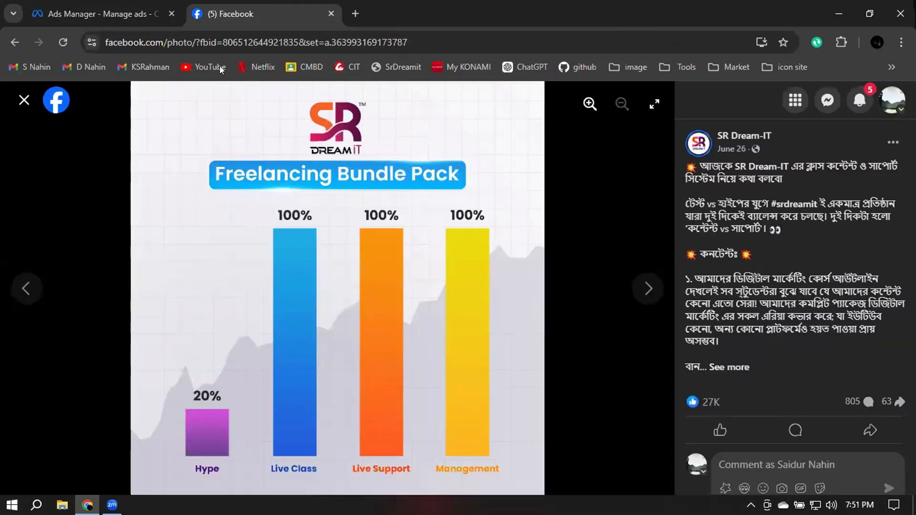
key("Escape")
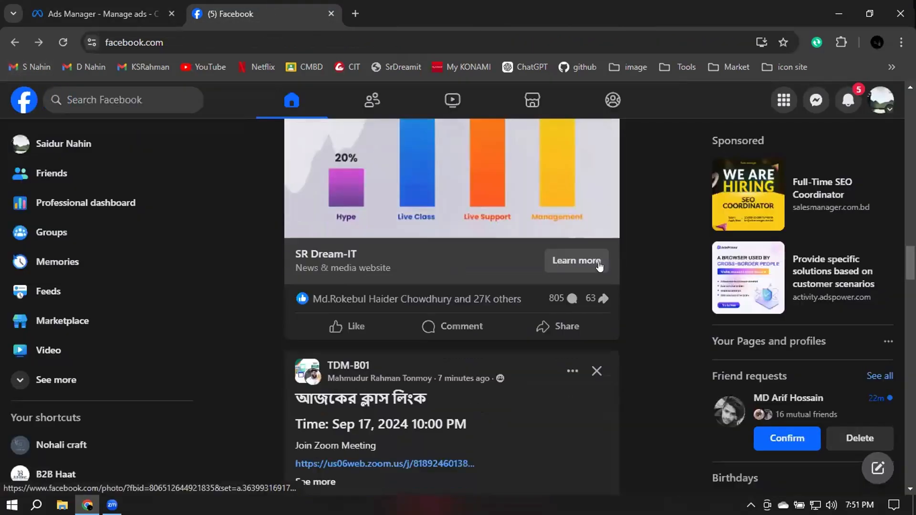
scroll(616, 264, "down", 10)
scroll(623, 264, "down", 15)
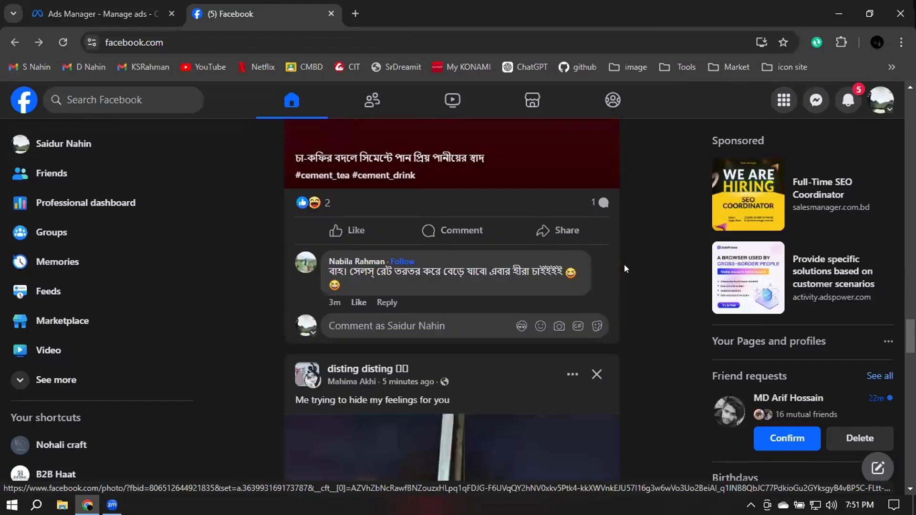
scroll(625, 265, "up", 3)
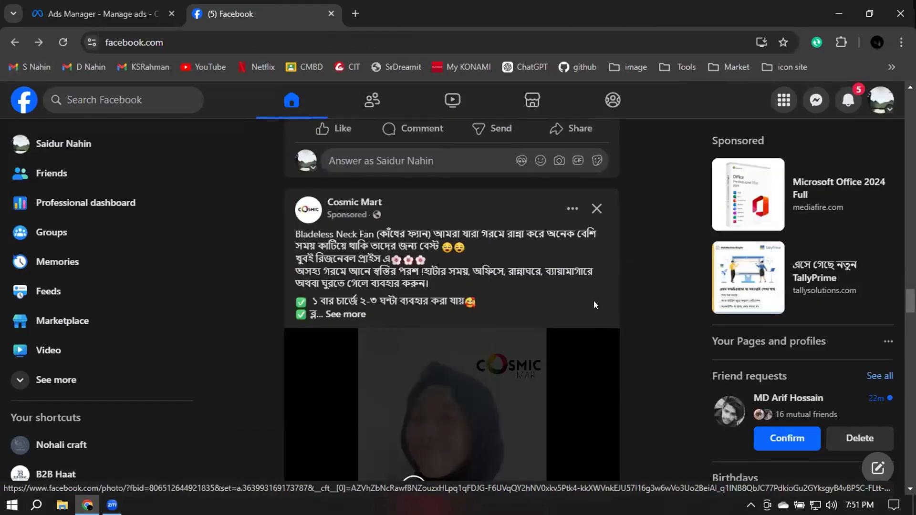
scroll(593, 300, "down", 10)
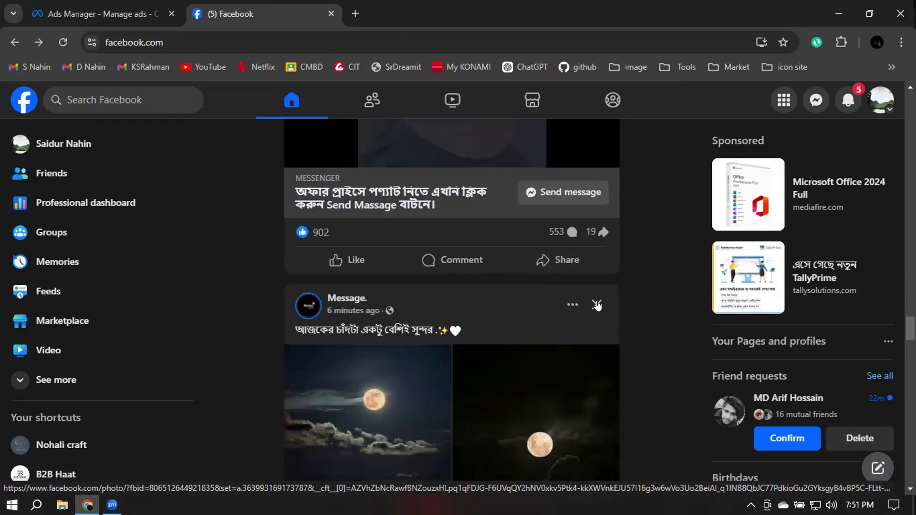
scroll(597, 306, "down", 20)
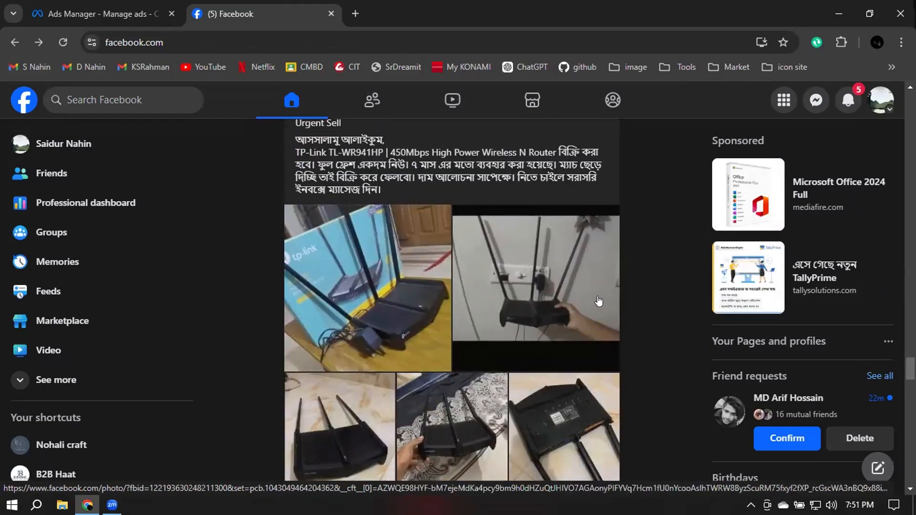
scroll(601, 301, "down", 10)
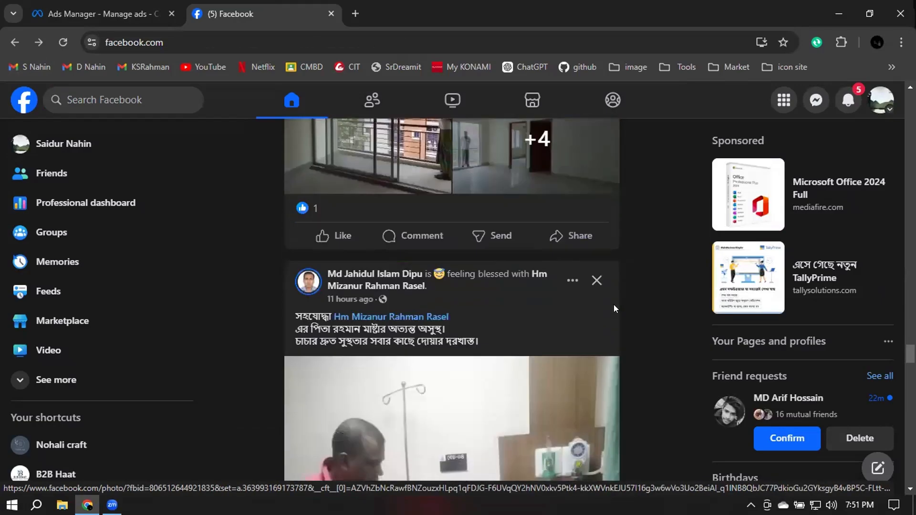
scroll(614, 309, "down", 20)
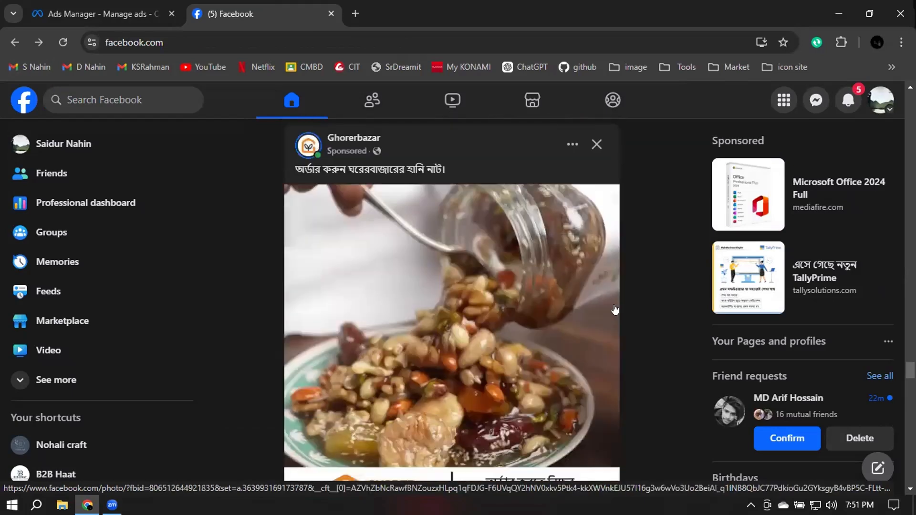
scroll(614, 308, "down", 8)
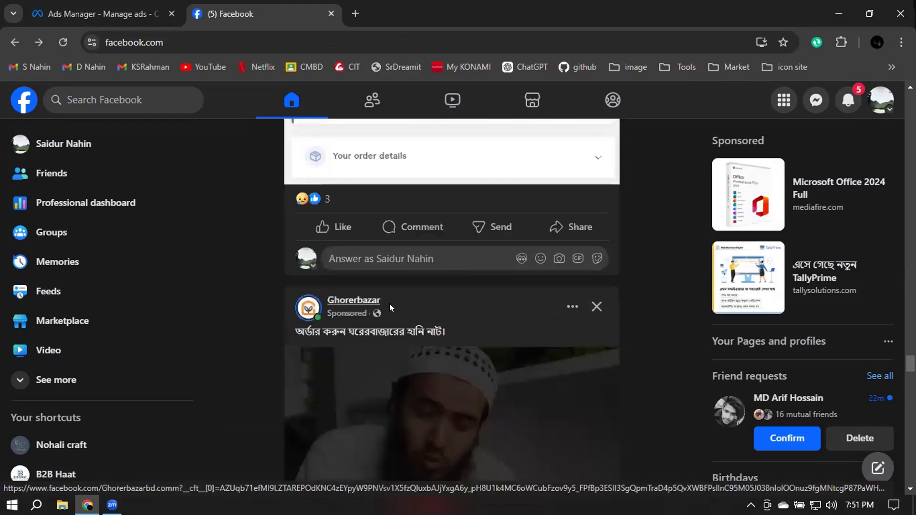
scroll(390, 304, "down", 4)
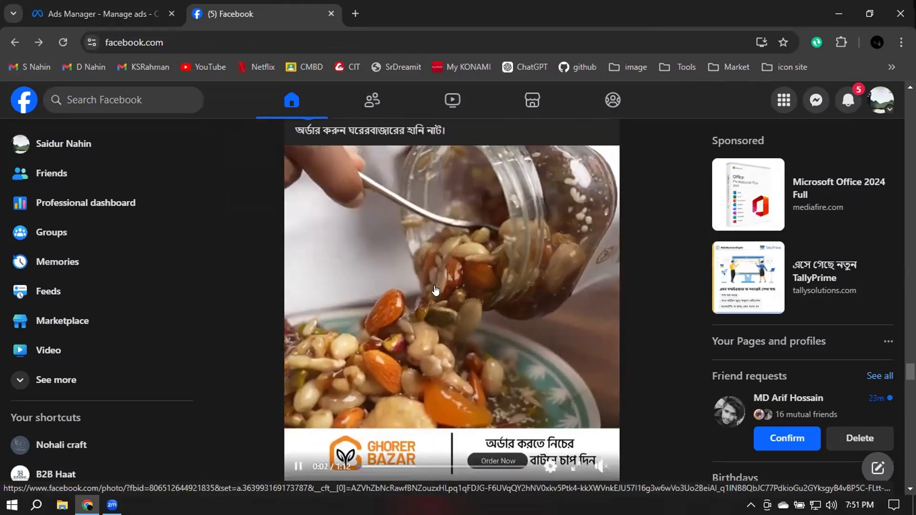
scroll(554, 295, "down", 1)
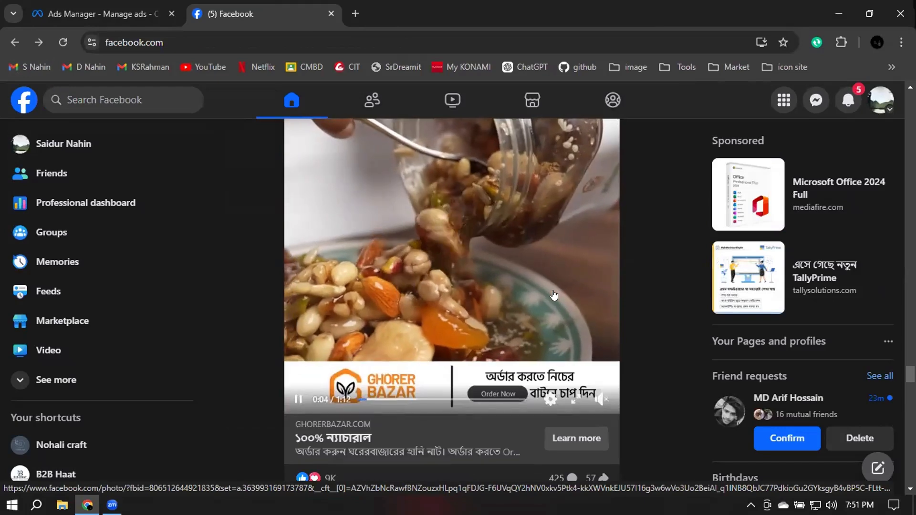
scroll(552, 310, "up", 2)
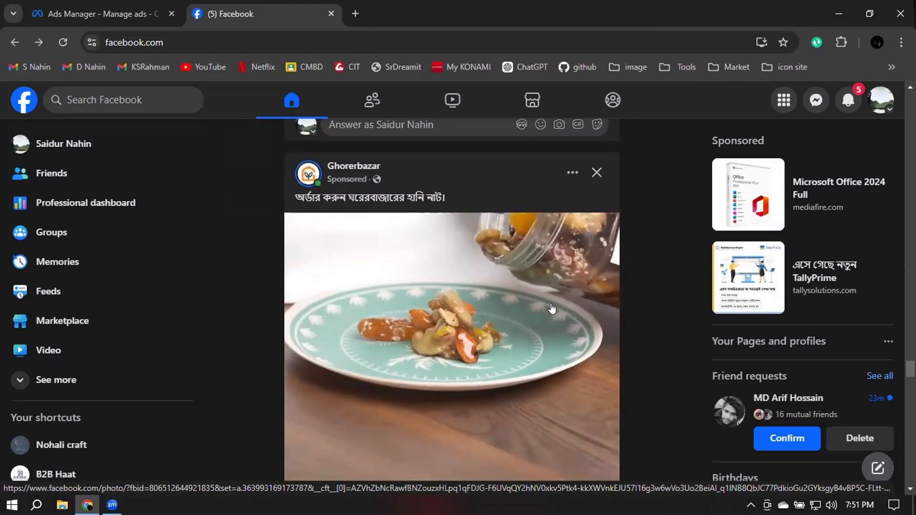
left_click(81, 9)
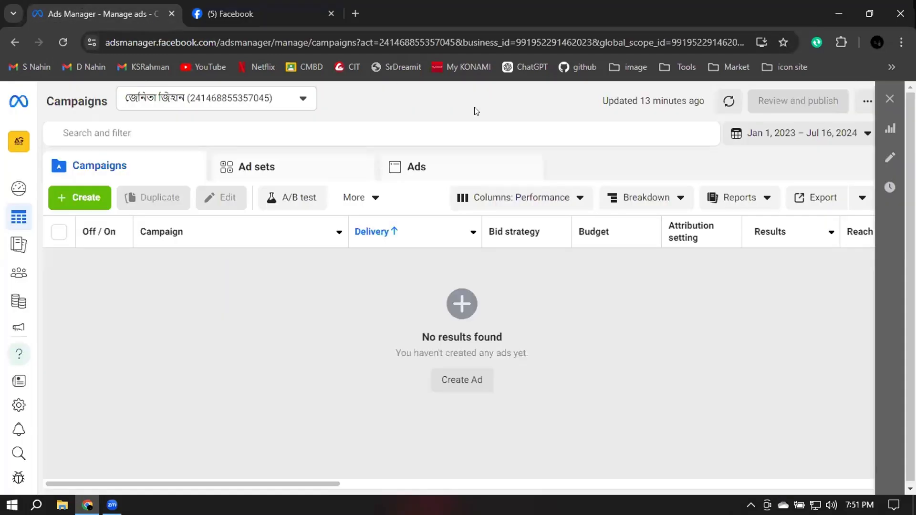
After glancing at the ad account list, start a new campaign with Engagement as its objective
left_click(234, 96)
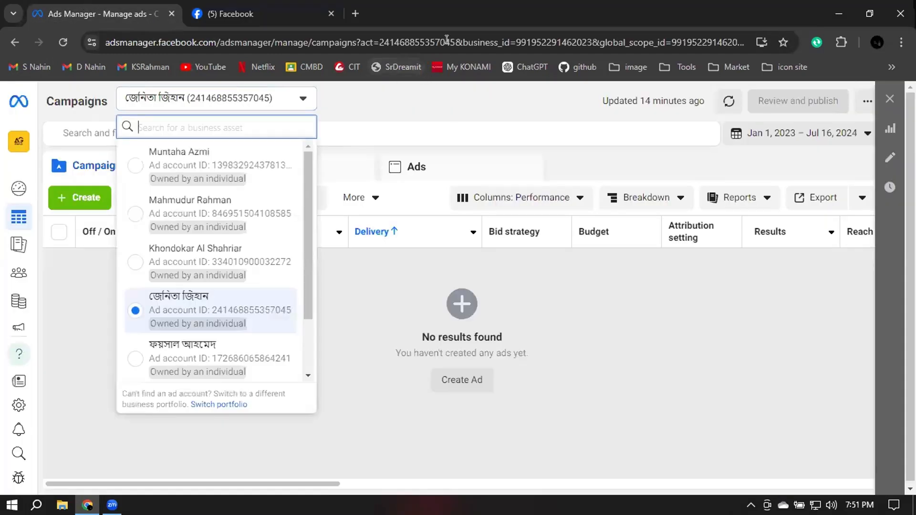
left_click(397, 107)
left_click(80, 197)
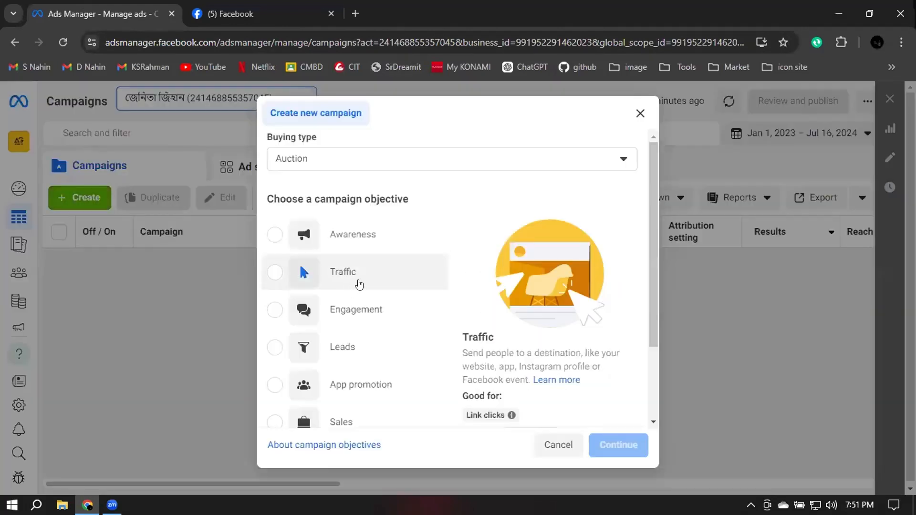
scroll(359, 285, "down", 1)
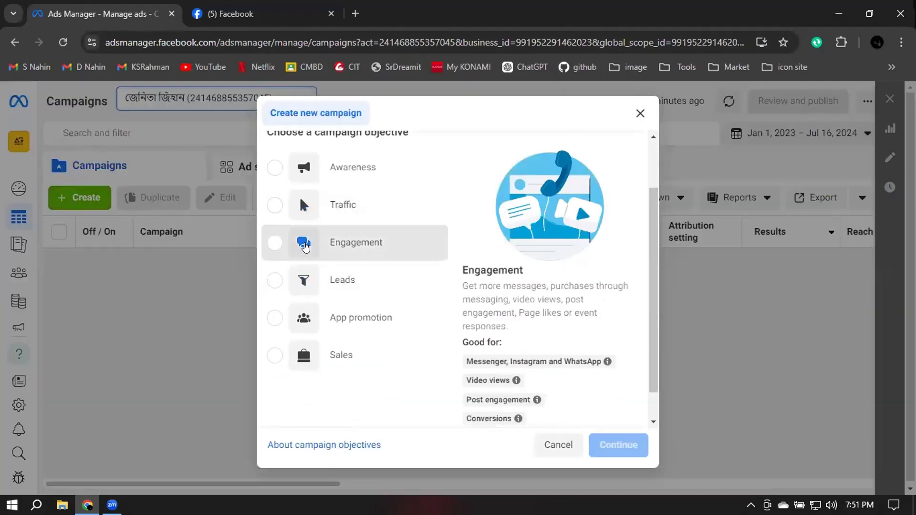
left_click(305, 247)
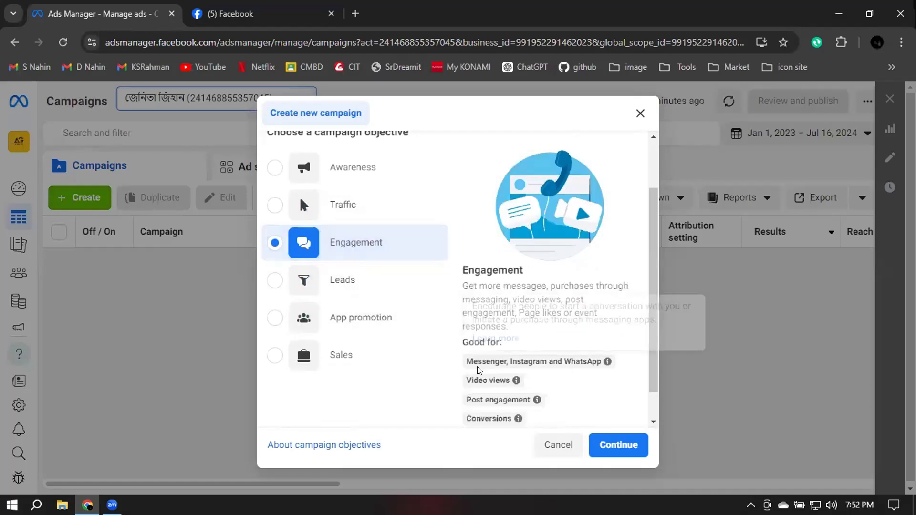
mouse_move(498, 362)
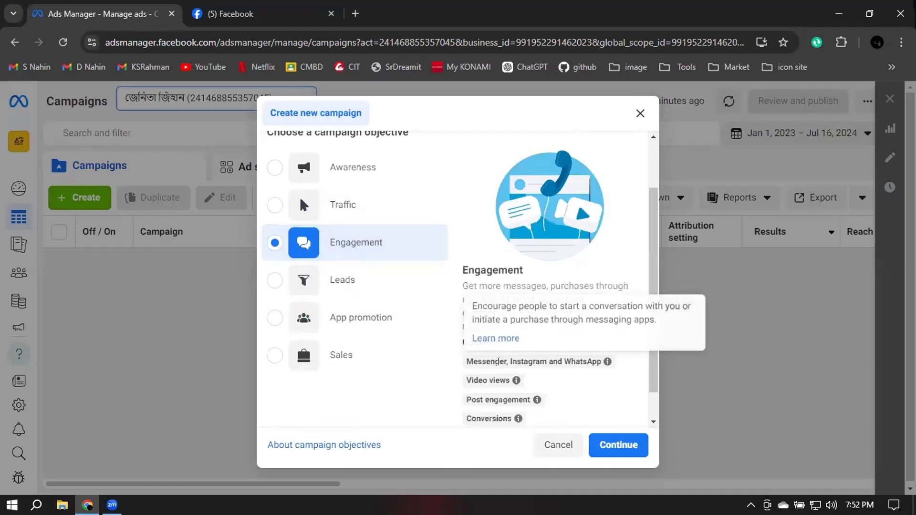
Confirm Engagement and create a Manual engagement campaign draft named New Engagement Campaign
left_click(618, 435)
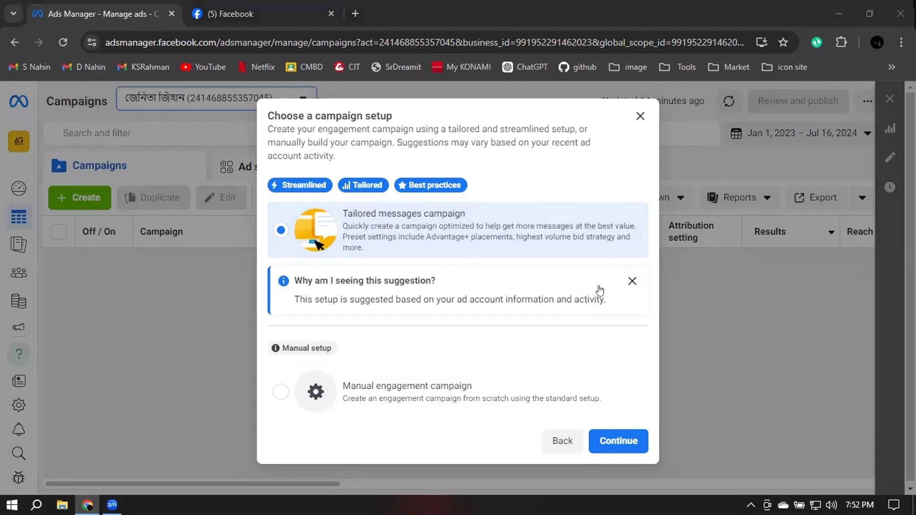
left_click(281, 392)
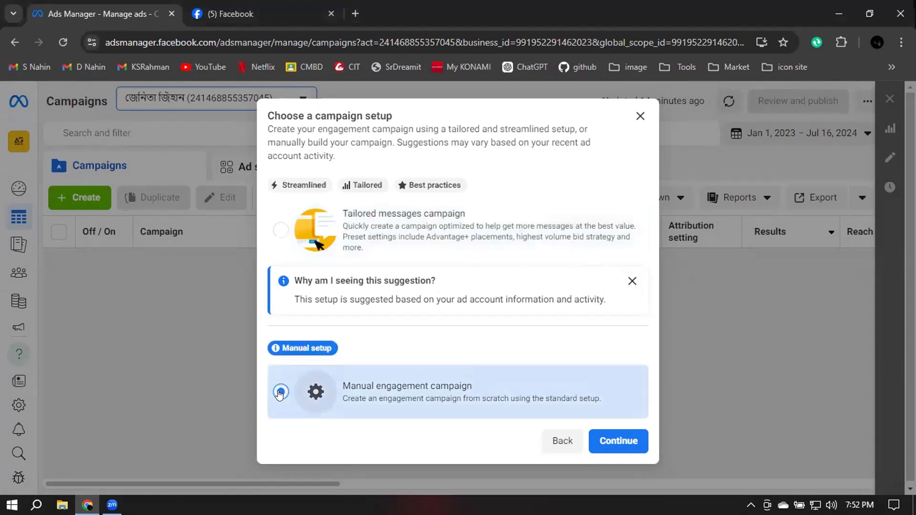
left_click(619, 441)
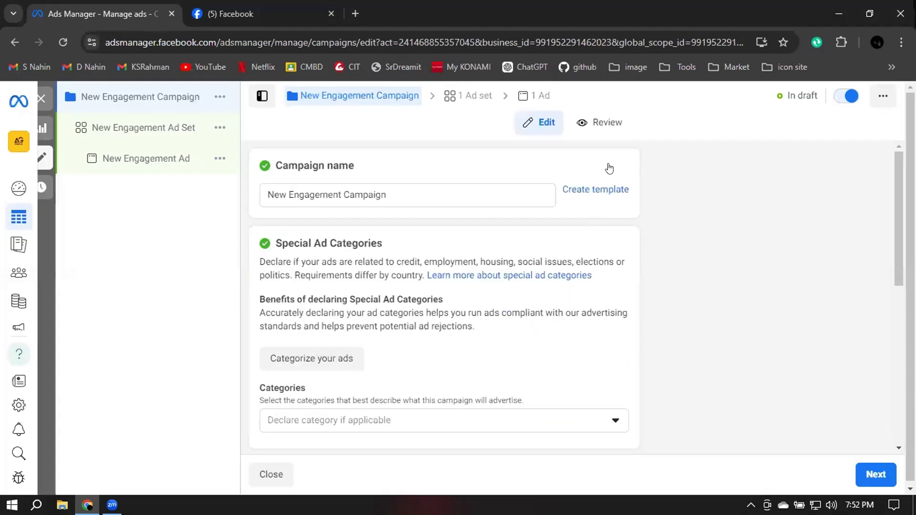
left_click(781, 41)
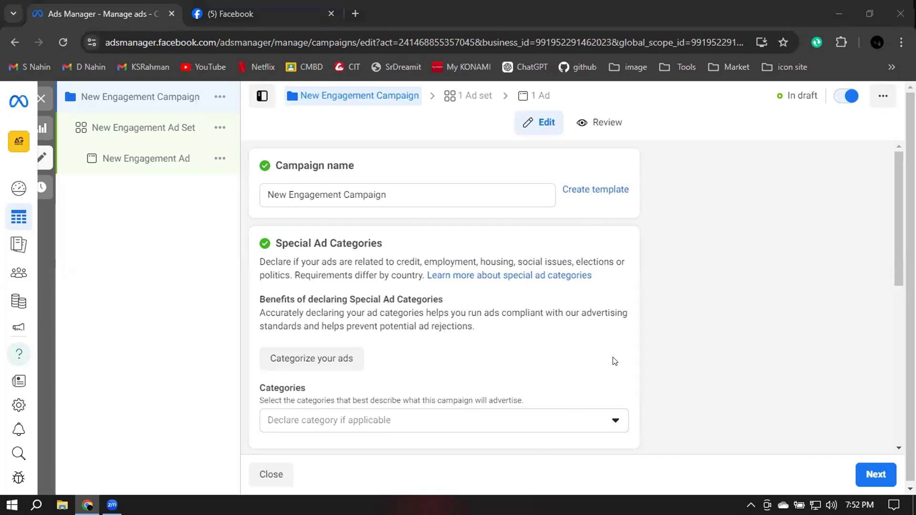
Replace the campaign name 'New Engagement Campaign' with 'Mabrura Fashion'
left_click(403, 193)
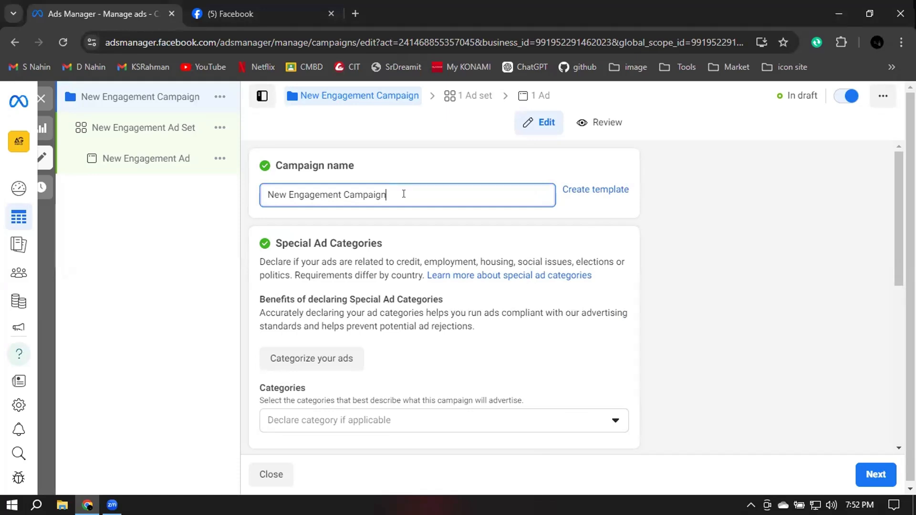
key("ctrl+a")
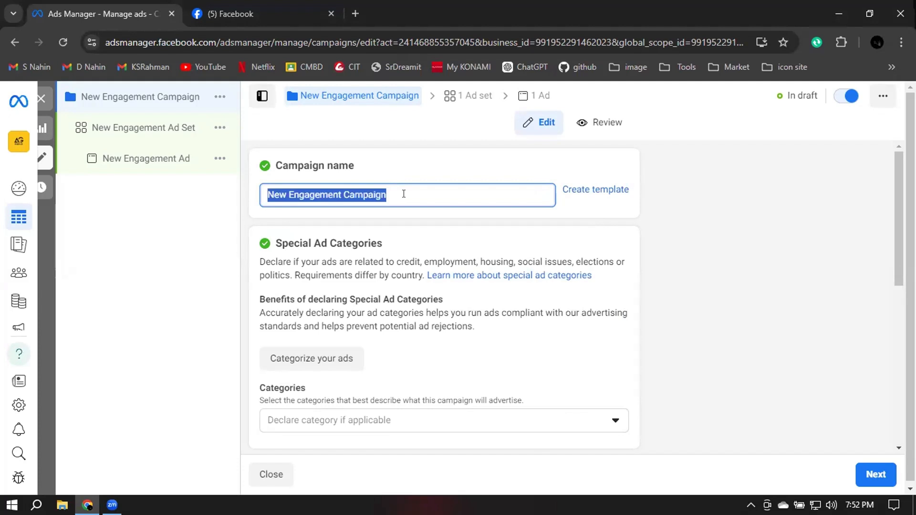
type("Mabrur")
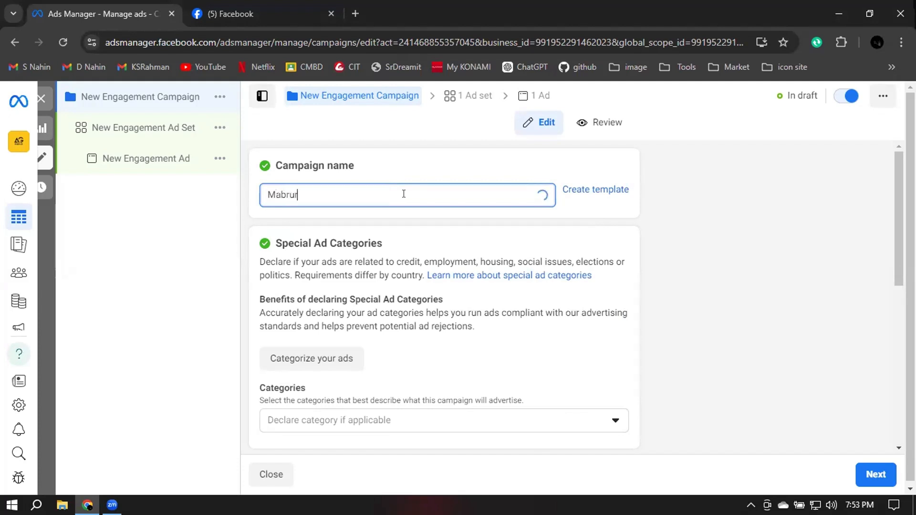
type("a Fashio")
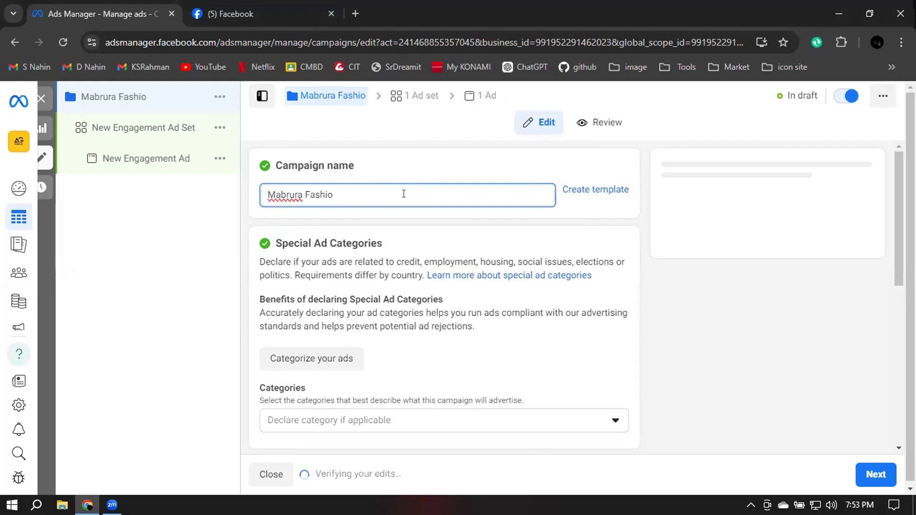
type("n")
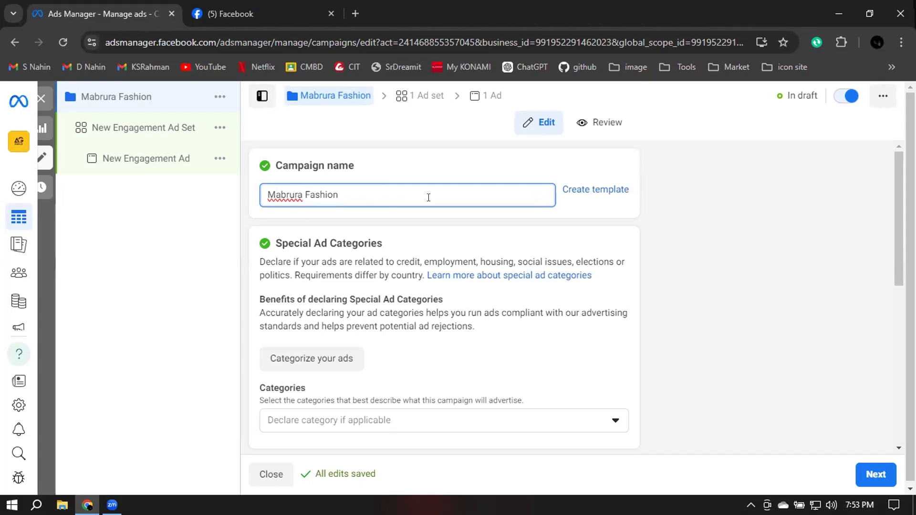
Commit the Mabrura Fashion name, close the Facebook browser tab, and scroll down the form
left_click(576, 215)
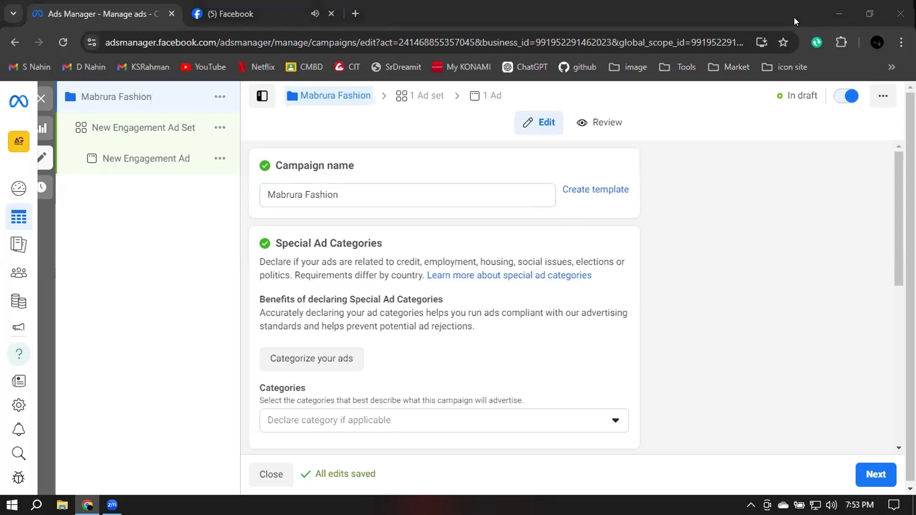
left_click(331, 13)
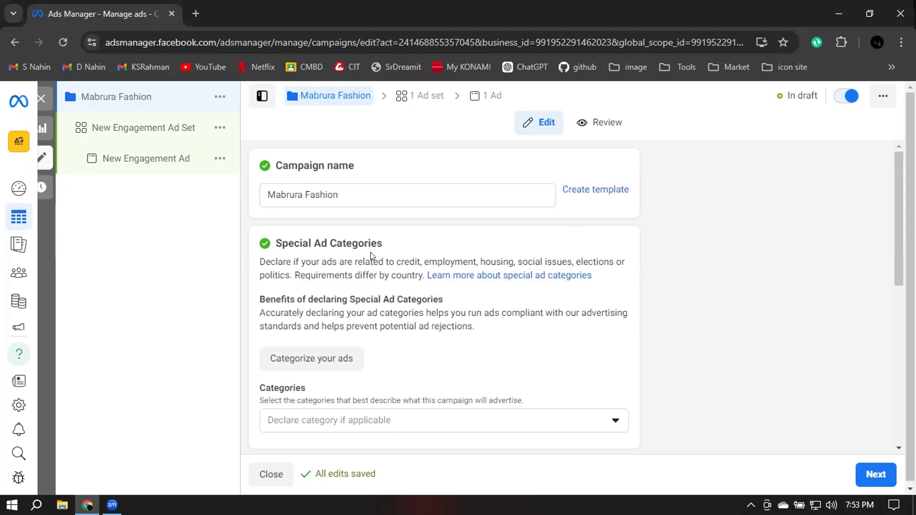
scroll(370, 252, "down", 1)
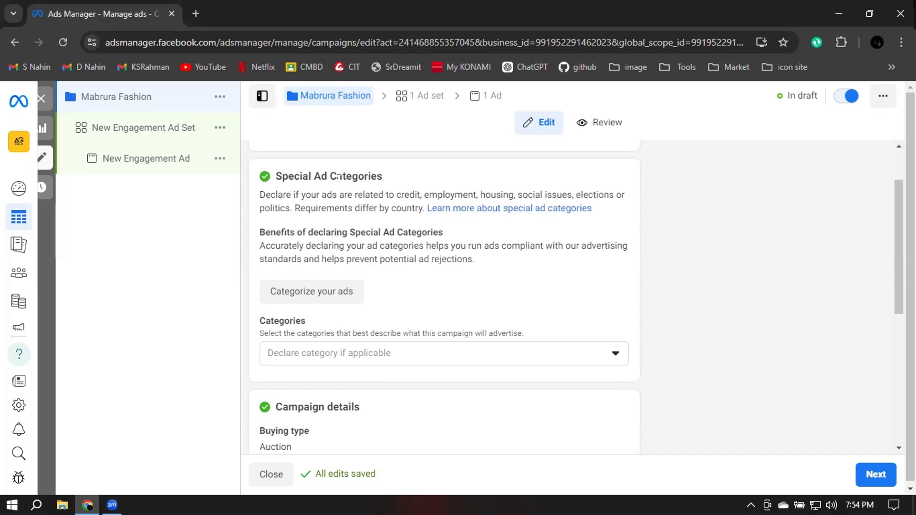
left_click(286, 292)
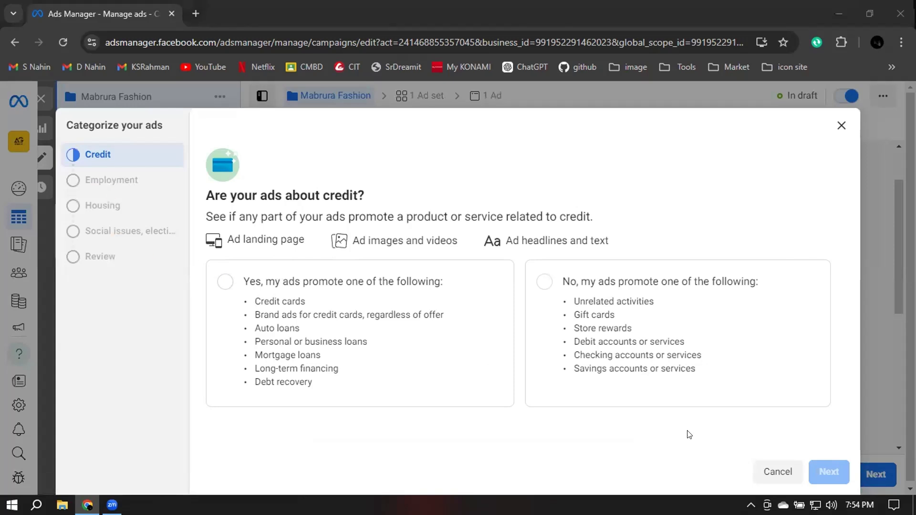
left_click(225, 282)
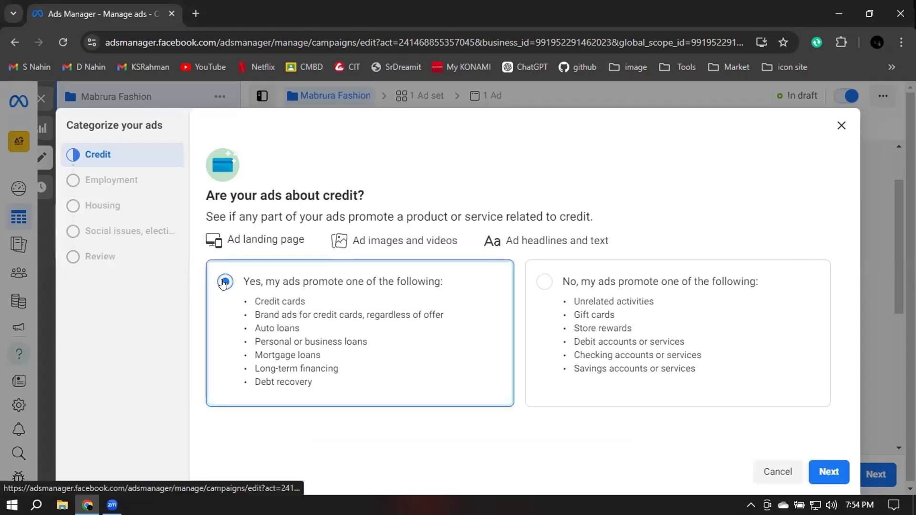
left_click(545, 284)
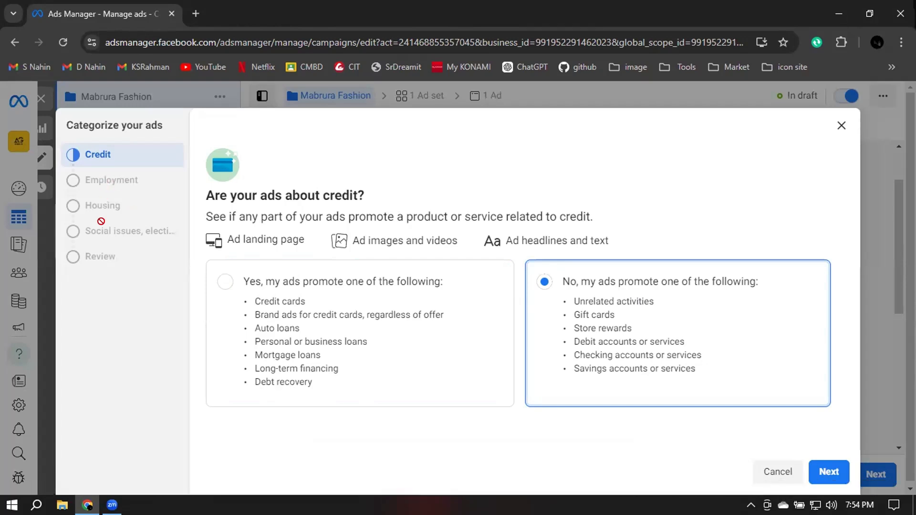
left_click(777, 475)
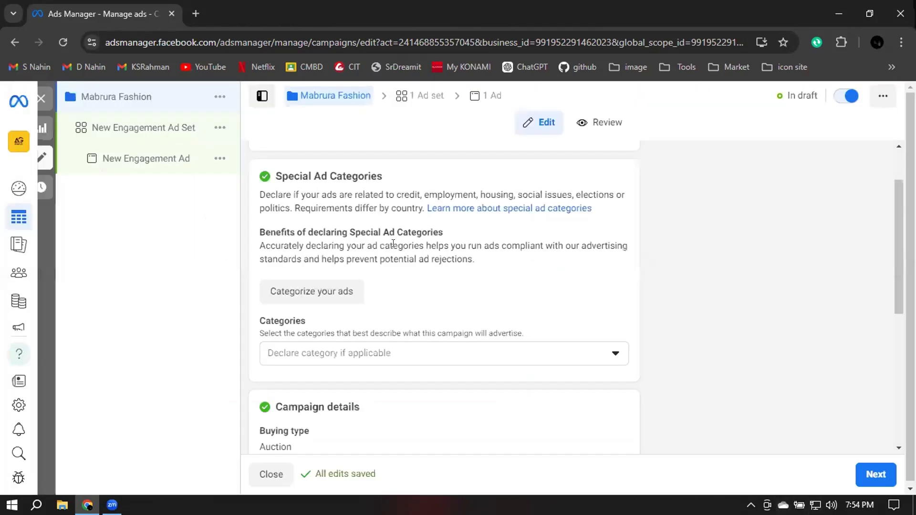
Expand the Special ad categories list showing Credit, Employment, Housing and Social issues, none checked
scroll(710, 233, "down", 3)
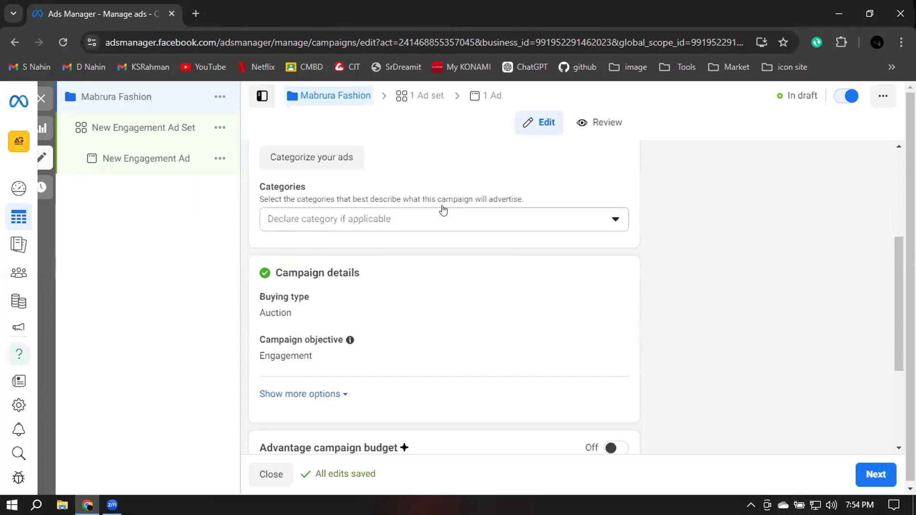
left_click(359, 220)
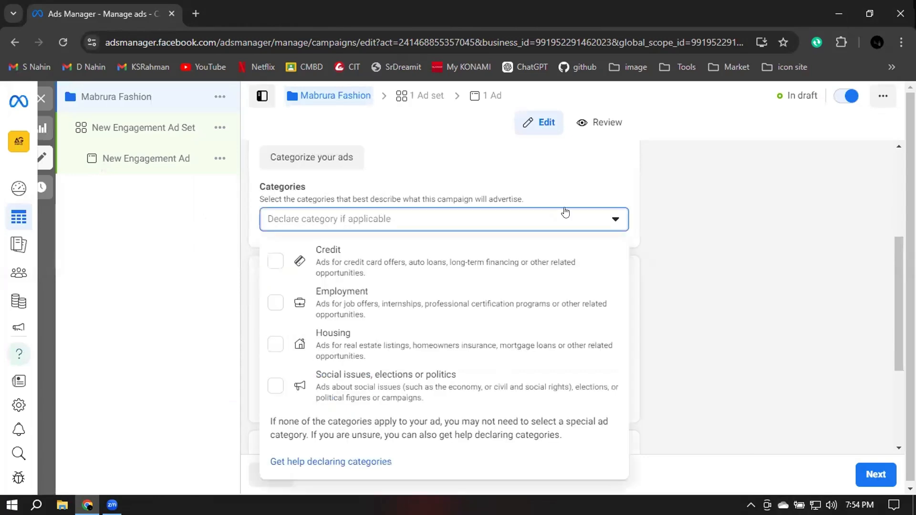
scroll(659, 201, "down", 3)
scroll(656, 204, "up", 3)
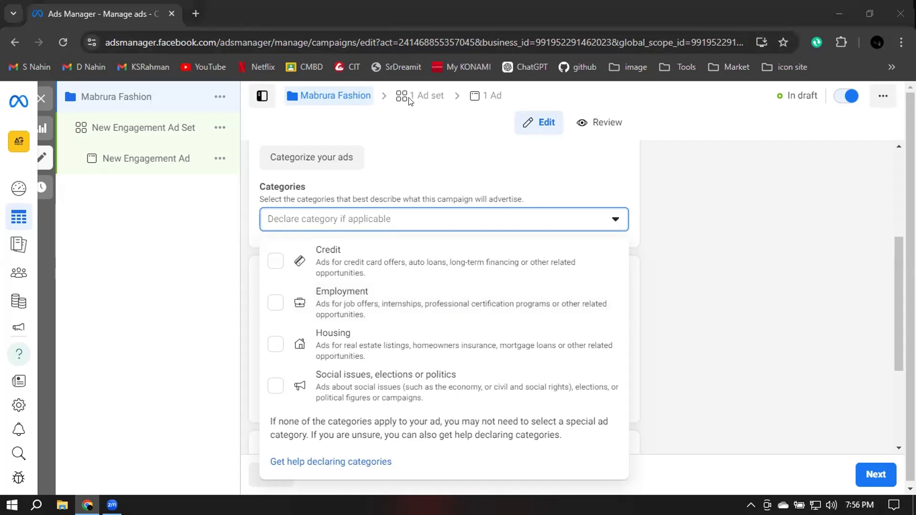
Highlight the Employment category description, then close the special ad categories list
left_click_drag(423, 304, 548, 304)
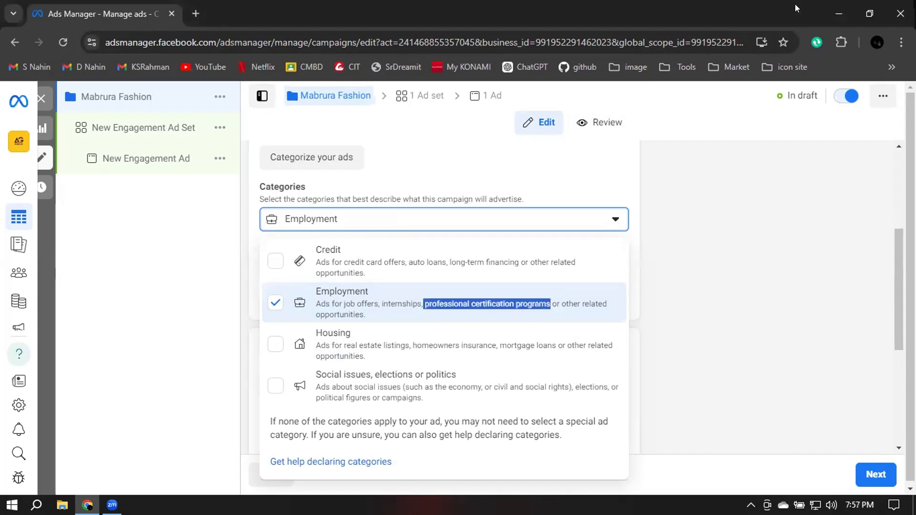
left_click(726, 275)
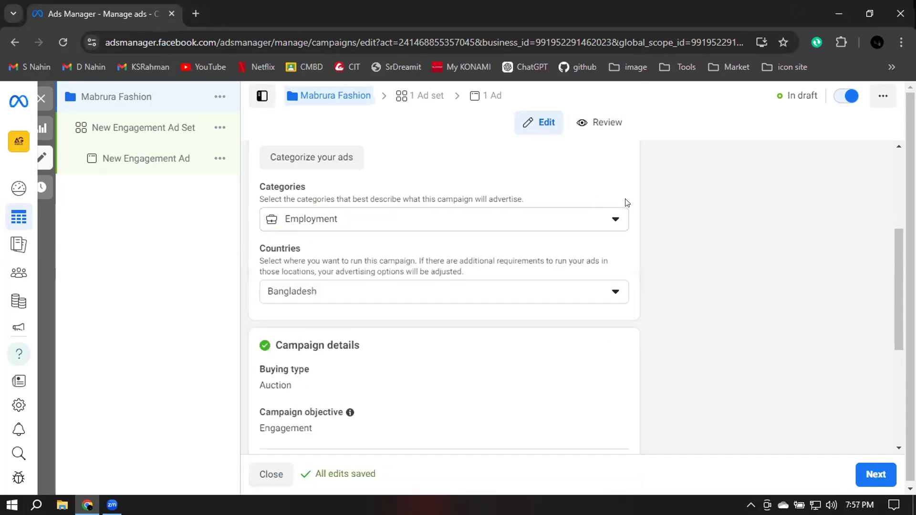
Reopen the special ad categories dropdown, where Employment is still checked
left_click(405, 215)
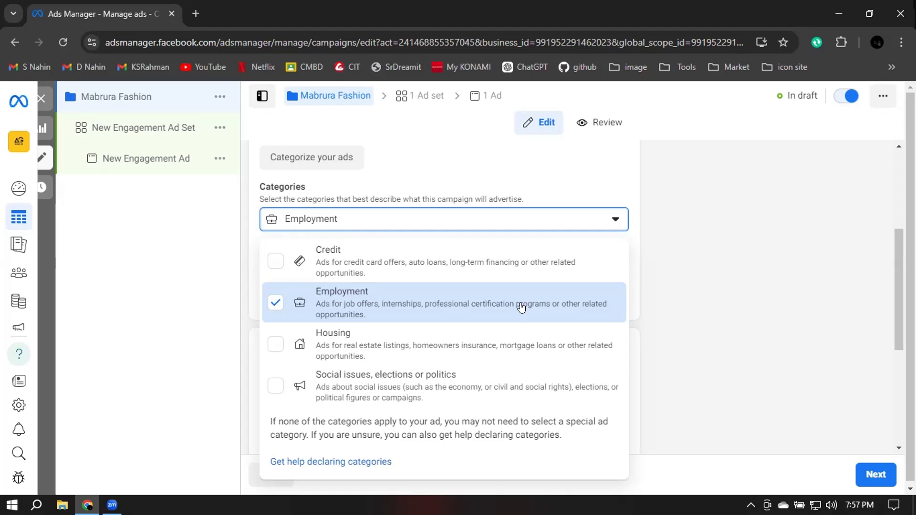
Untick Employment so no special ad category is declared, and close the list
left_click(276, 304)
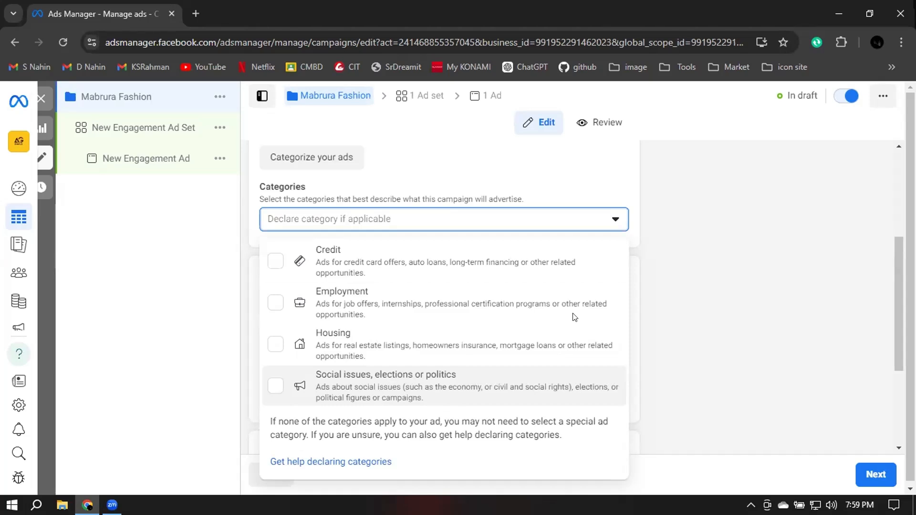
left_click(791, 274)
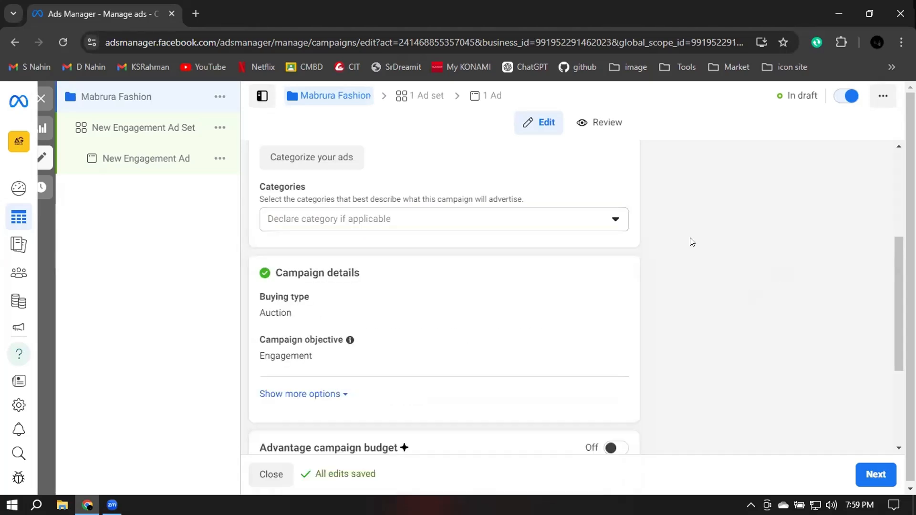
scroll(691, 245, "down", 3)
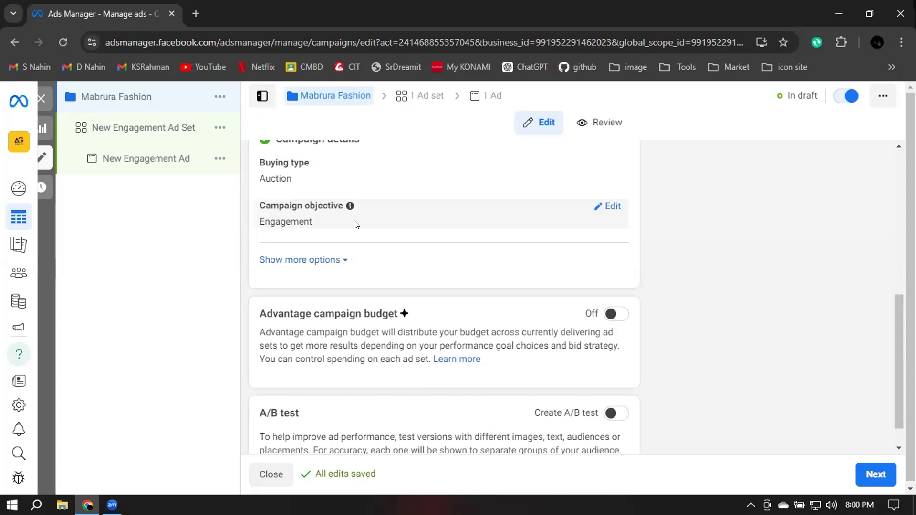
Try the Traffic and Awareness campaign objectives, then settle back on Engagement
left_click(607, 207)
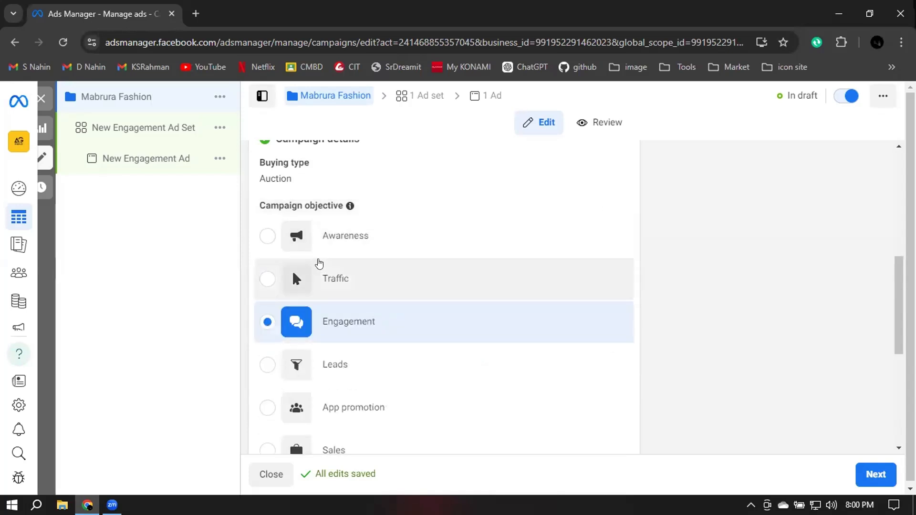
left_click(268, 279)
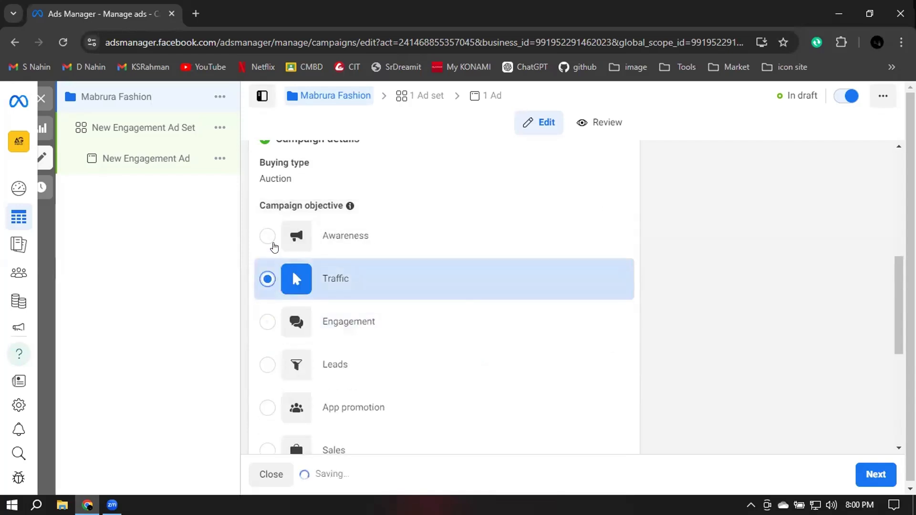
left_click(268, 236)
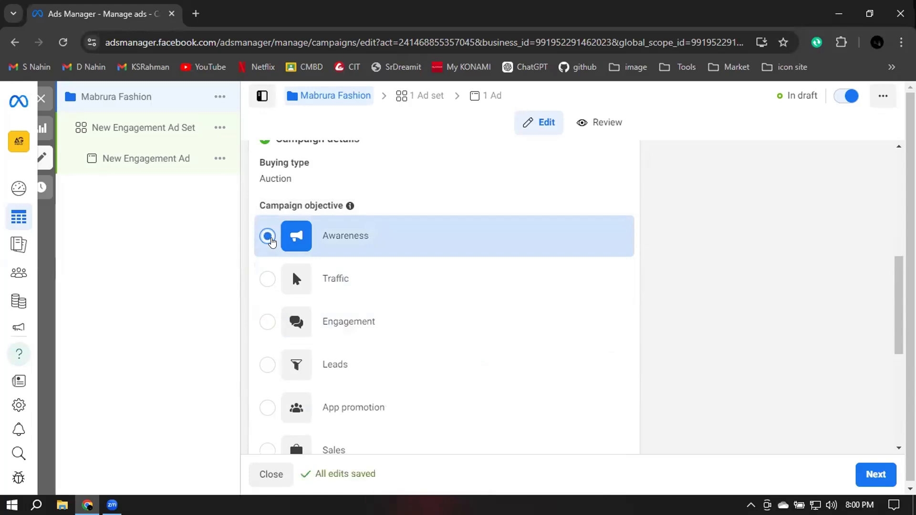
left_click(269, 324)
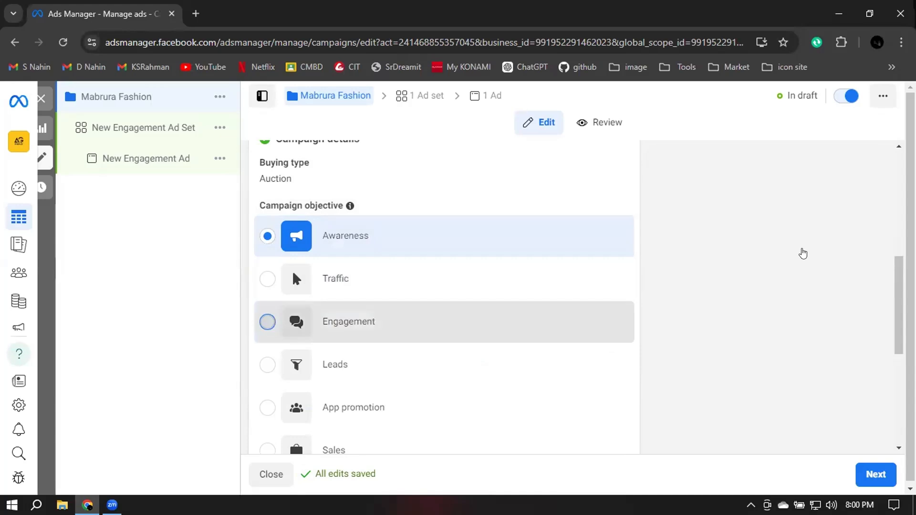
scroll(747, 252, "down", 5)
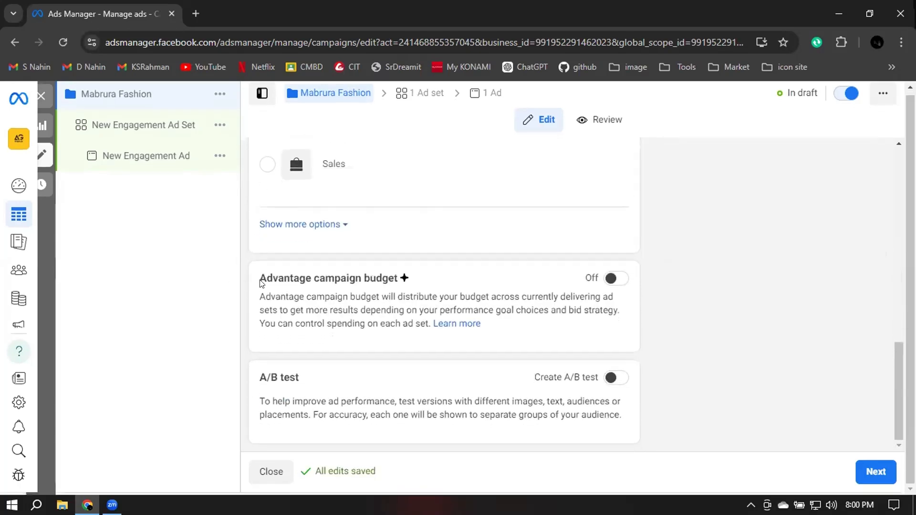
Turn on Advantage campaign budget, switch from Lifetime back to Daily budget, and select the 20.00 amount
left_click(612, 278)
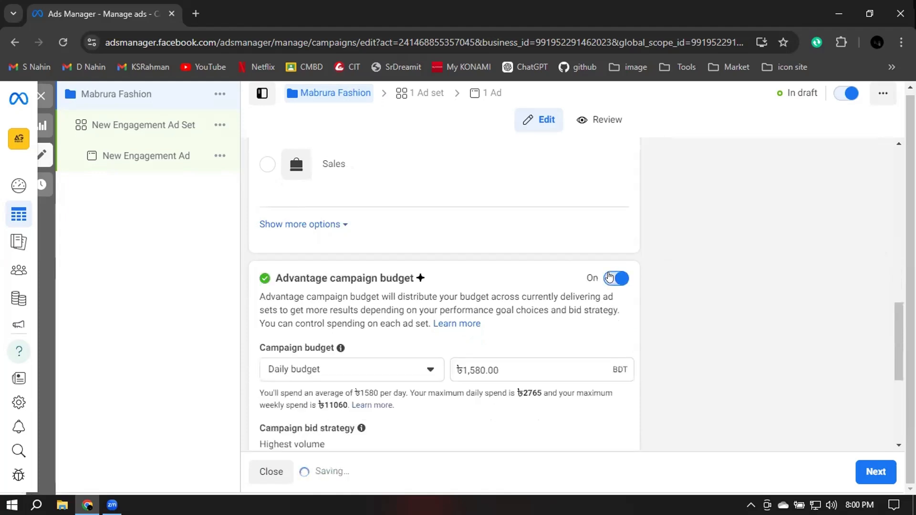
scroll(608, 278, "down", 3)
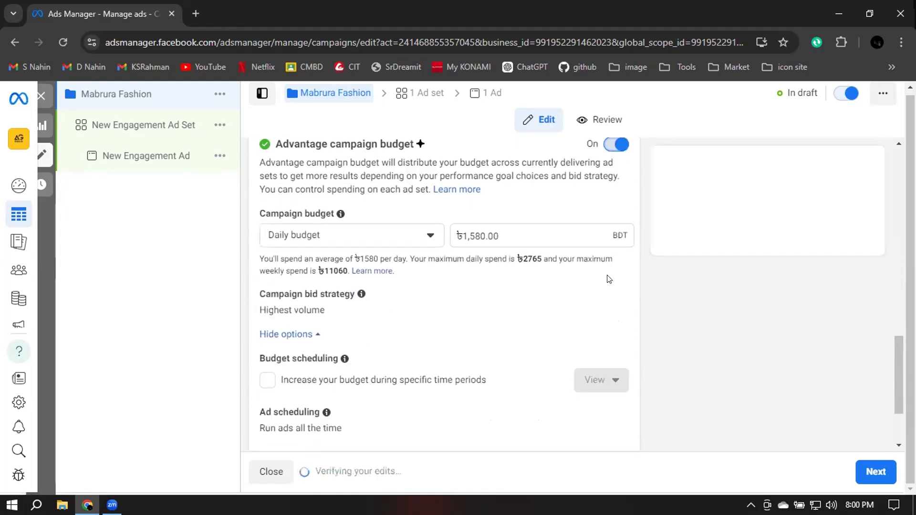
left_click(293, 237)
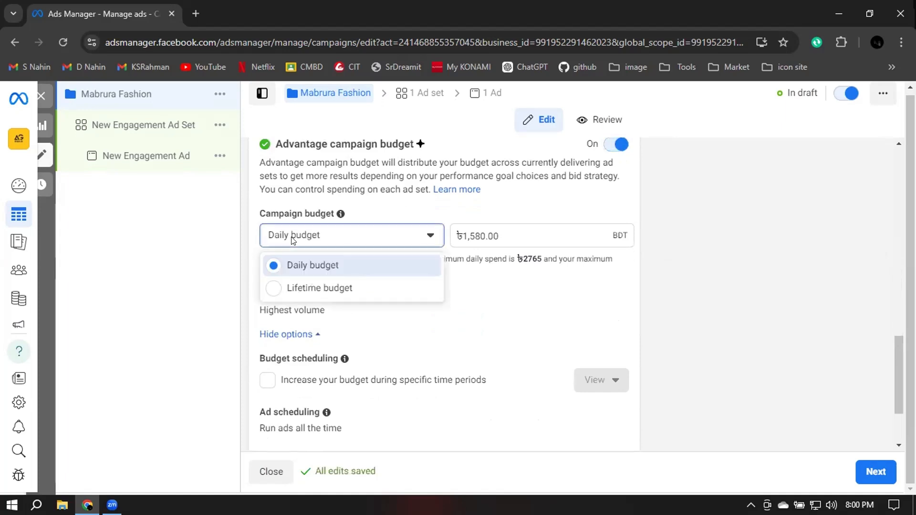
left_click(289, 287)
left_click(333, 210)
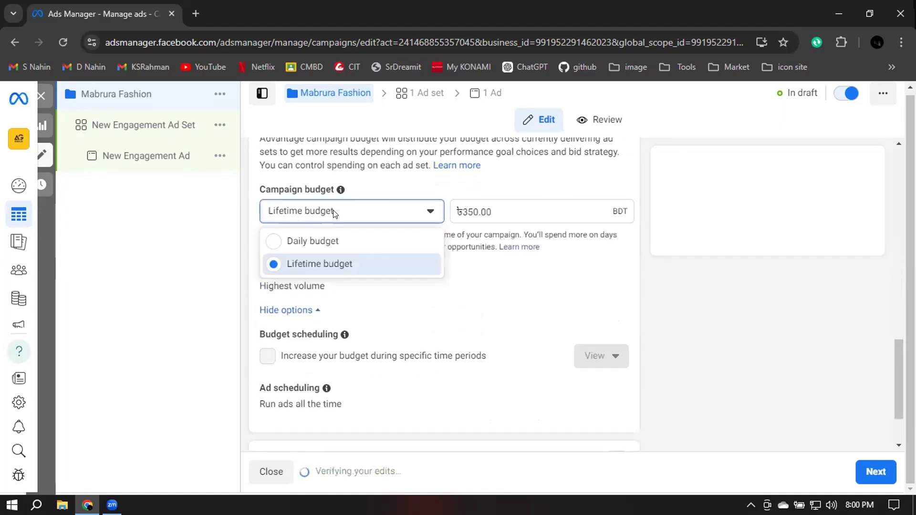
left_click(317, 241)
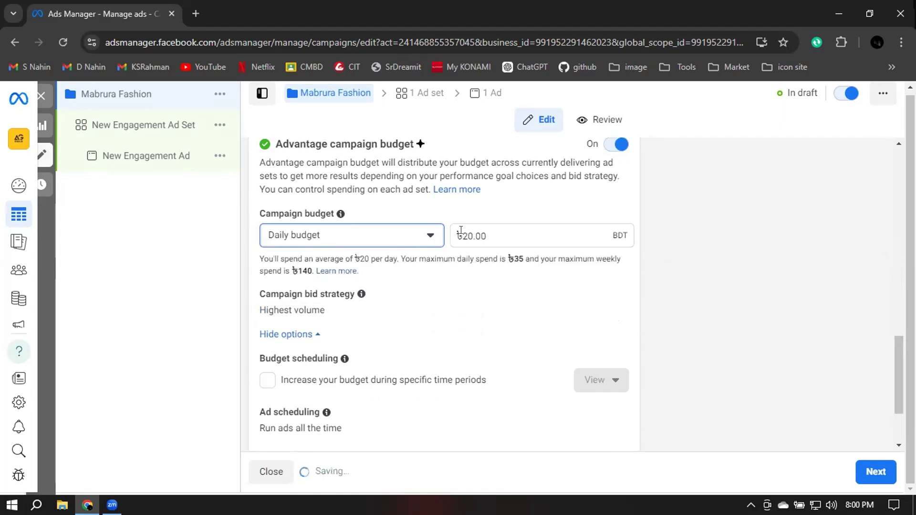
left_click_drag(457, 236, 482, 233)
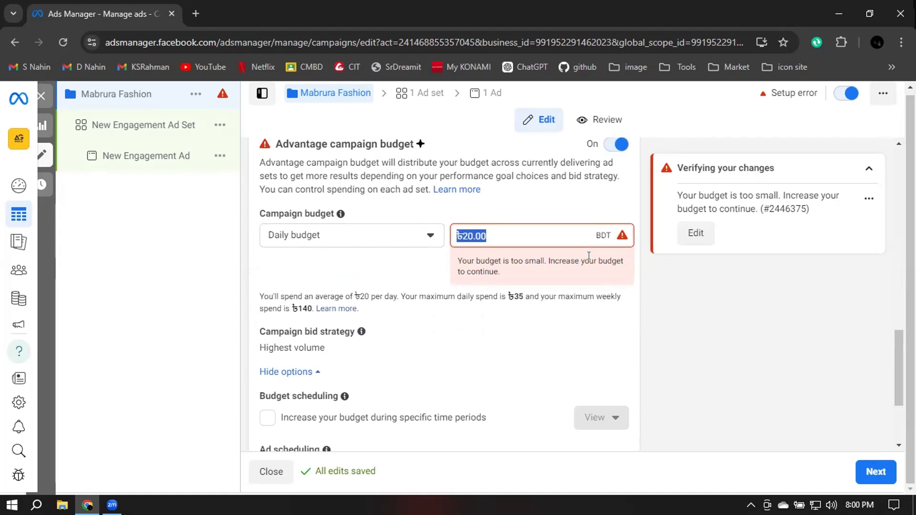
Replace the 20.00 daily budget amount with 500 so the too-small error clears
left_click(480, 235)
left_click_drag(462, 244, 567, 233)
type("5000")
key("BackSpace")
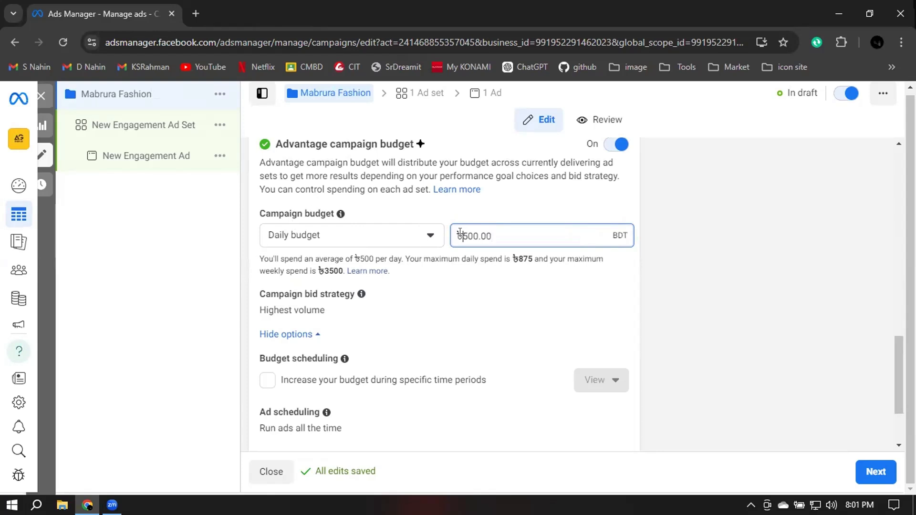
left_click_drag(460, 233, 510, 233)
Switch to a Lifetime budget and replace the 350.00 amount with 5000
left_click(338, 240)
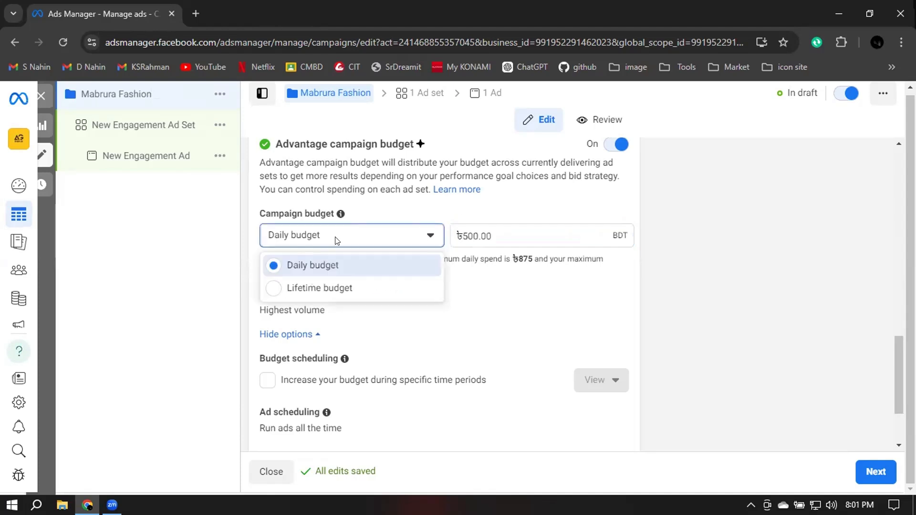
left_click(286, 297)
left_click(468, 206)
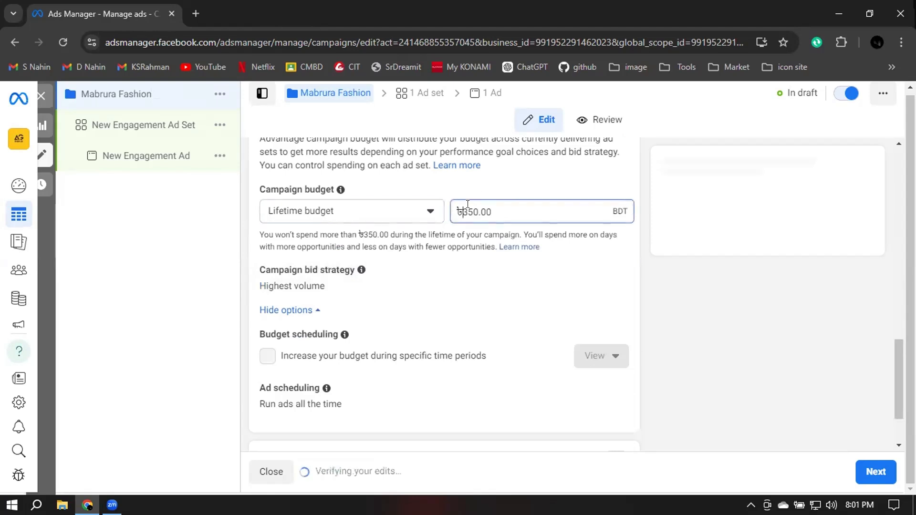
double_click(467, 206)
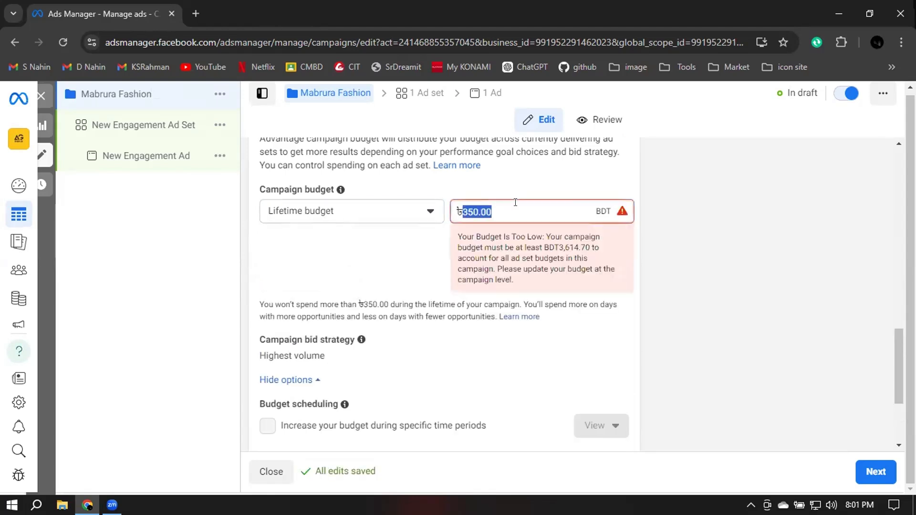
type("5000")
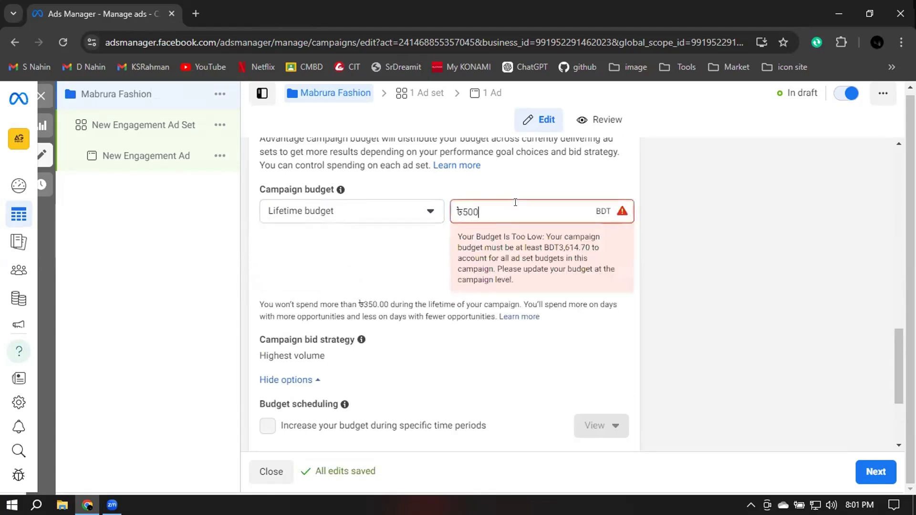
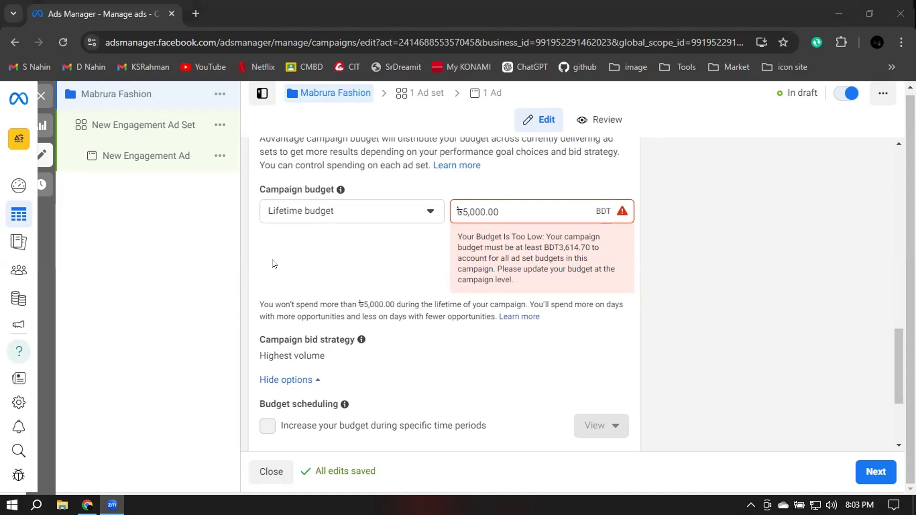
Switch the budget to Daily, then back to Lifetime, and set the amount to 5000
left_click(292, 210)
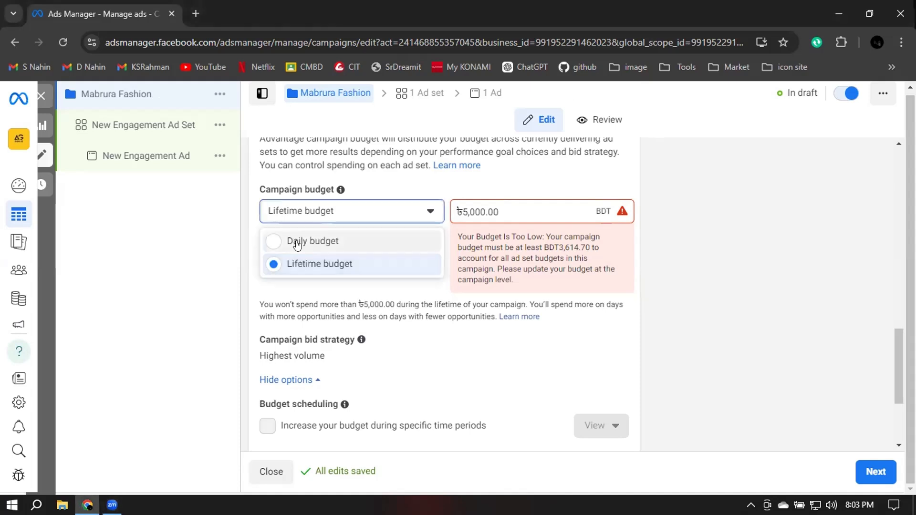
left_click(296, 242)
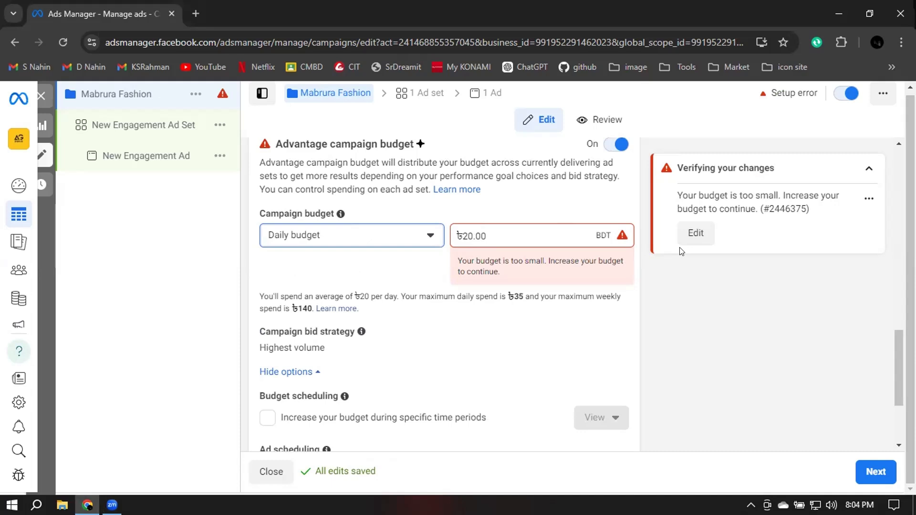
left_click(345, 235)
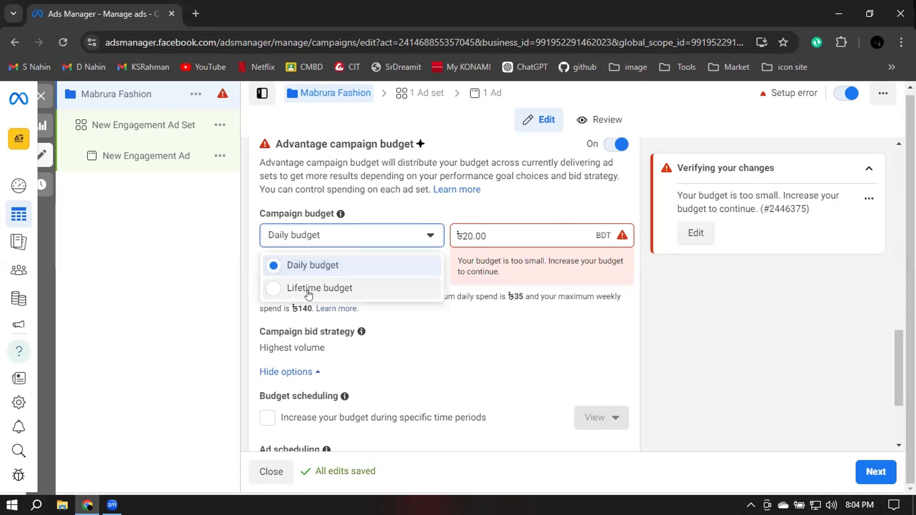
left_click(309, 294)
double_click(535, 212)
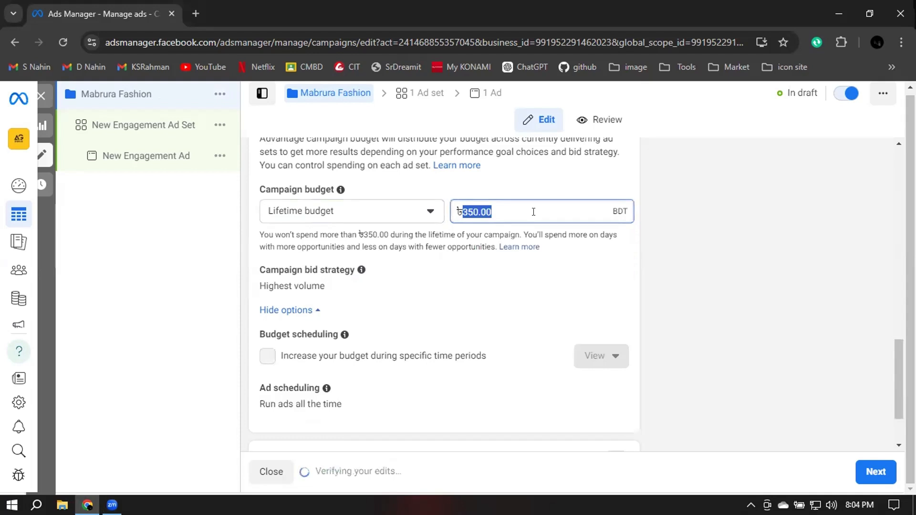
type("5000")
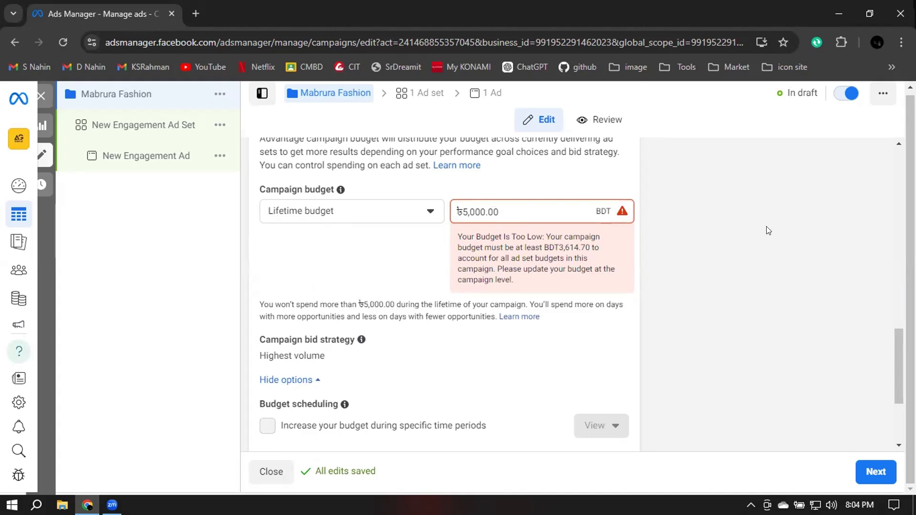
Open the campaign's Ad scheduling section for editing
scroll(694, 268, "down", 3)
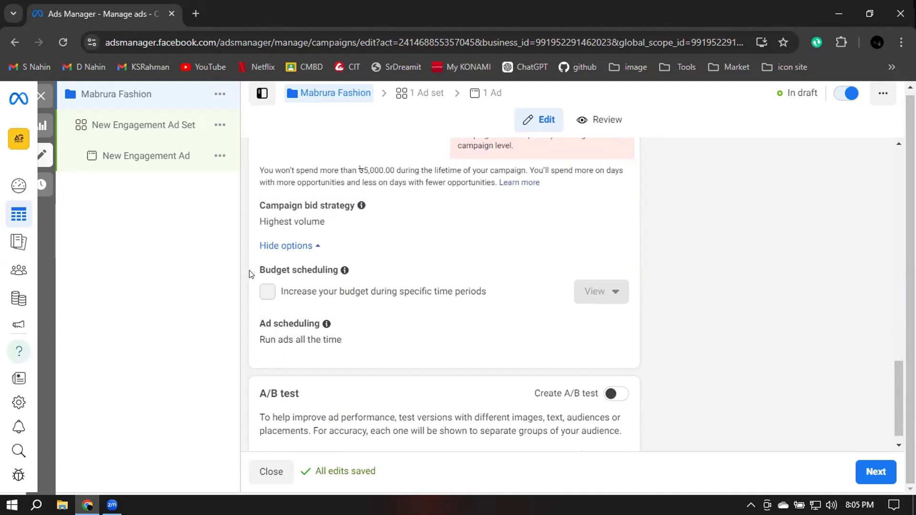
mouse_move(477, 295)
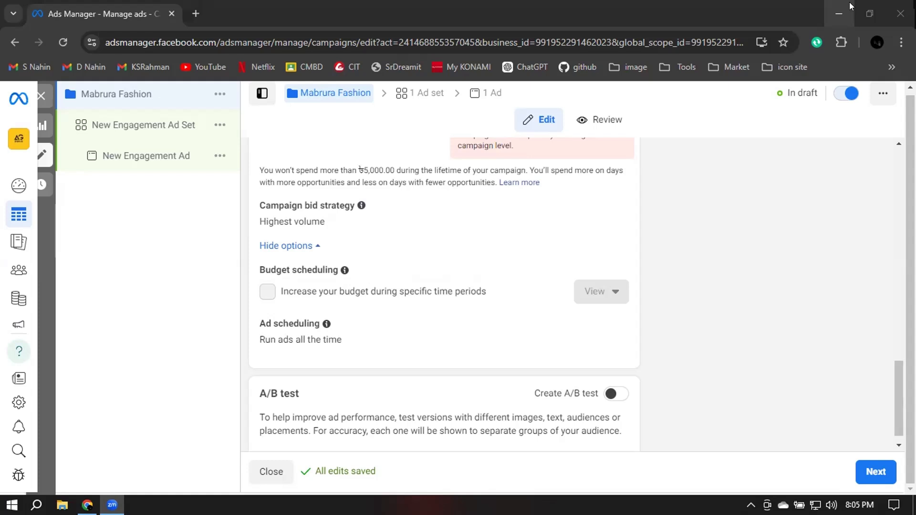
left_click(742, 262)
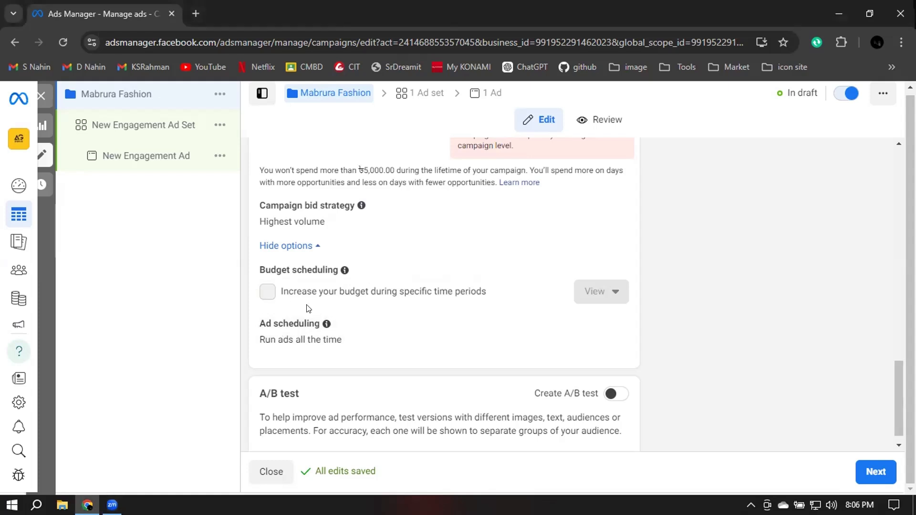
Enable 'Run ads on a schedule' and continue to the New Engagement Ad Set settings
left_click(602, 325)
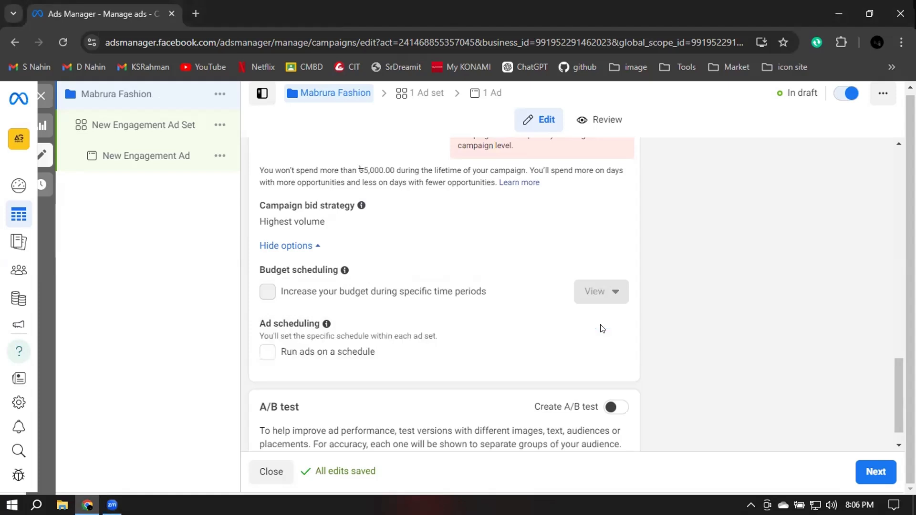
left_click(267, 353)
scroll(681, 338, "down", 1)
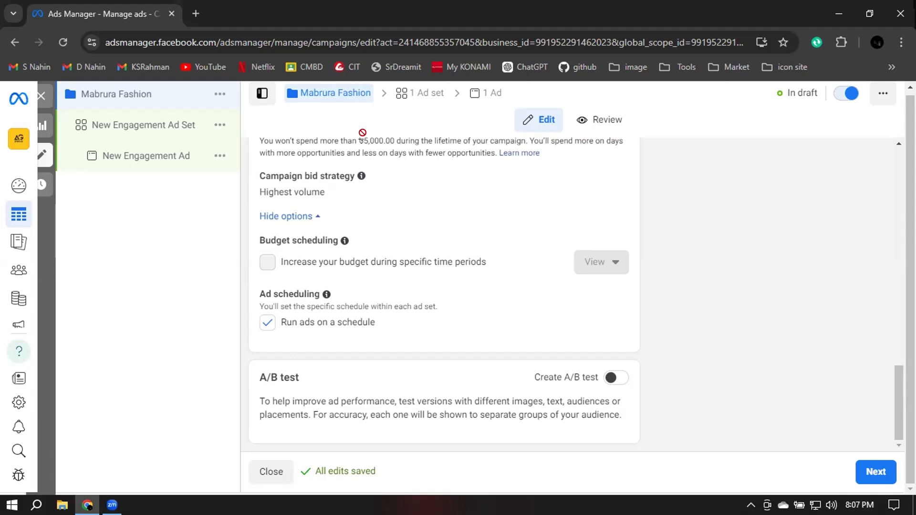
left_click(869, 476)
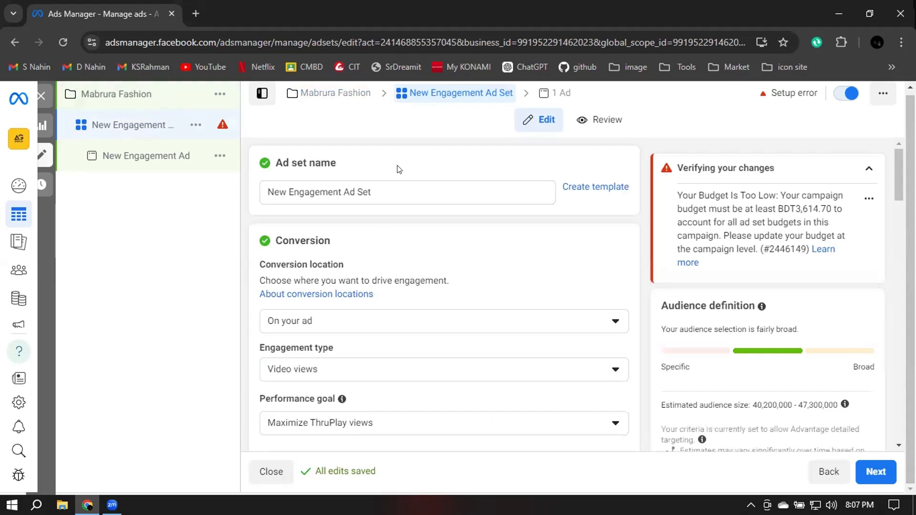
Replace the ad set name with 'Audience'
left_click(383, 187)
key("ctrl+a")
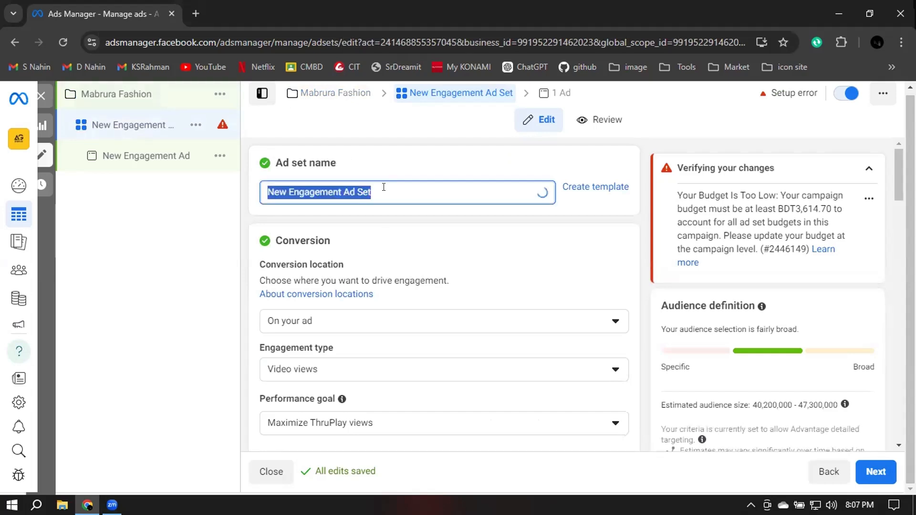
type("A")
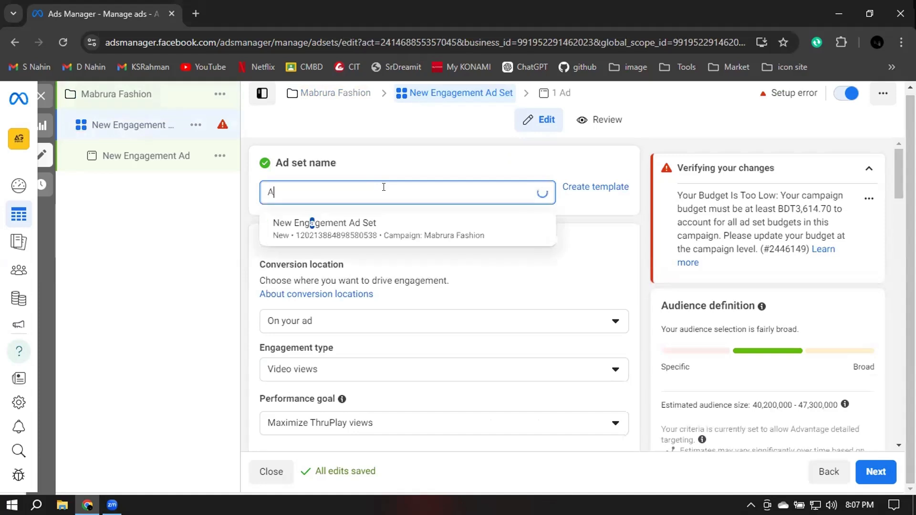
type("udience")
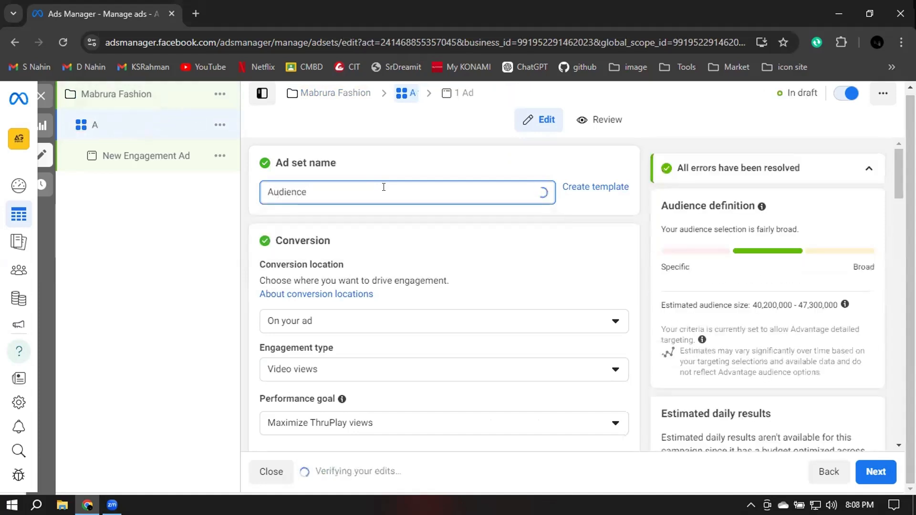
left_click(382, 159)
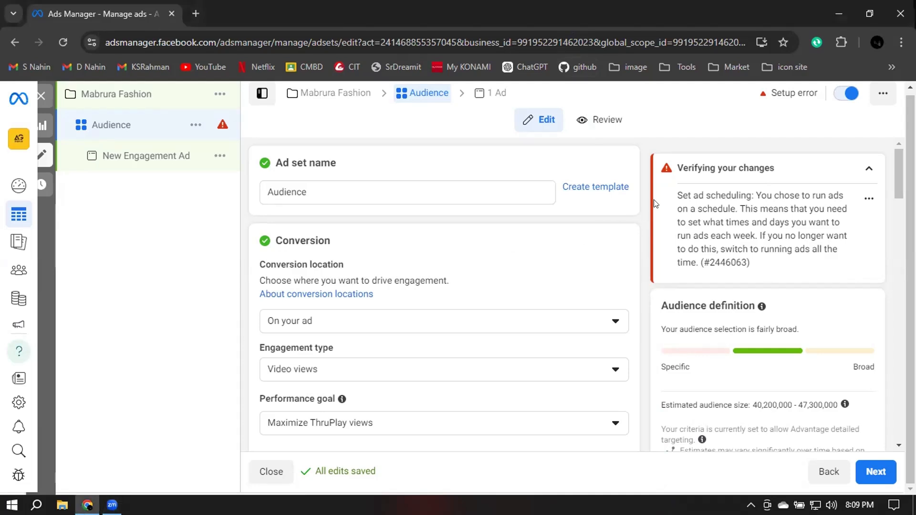
Try Event responses and Reminders set as engagement types, finally settling on Post engagement
scroll(625, 214, "down", 3)
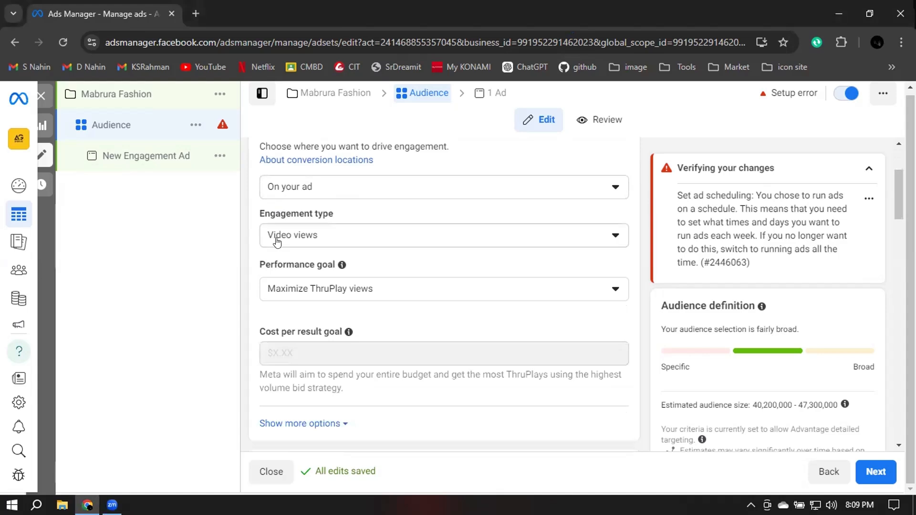
left_click(382, 236)
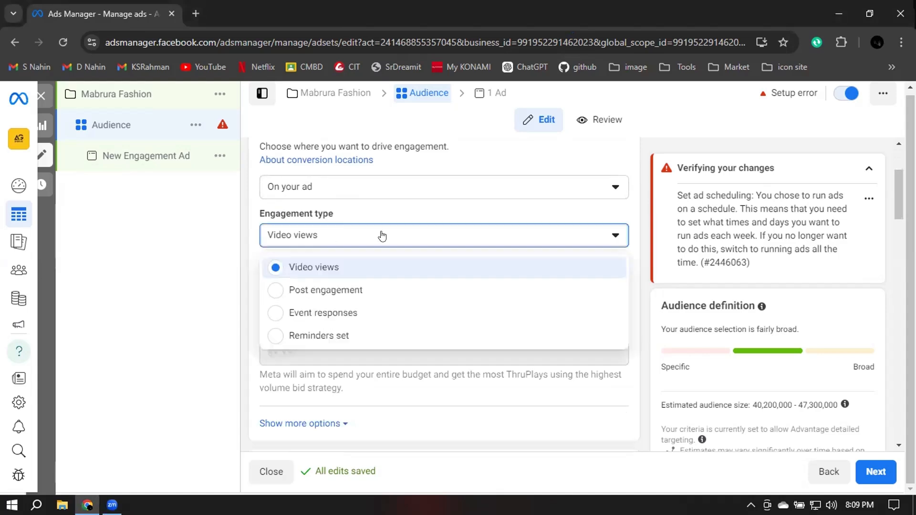
left_click(353, 290)
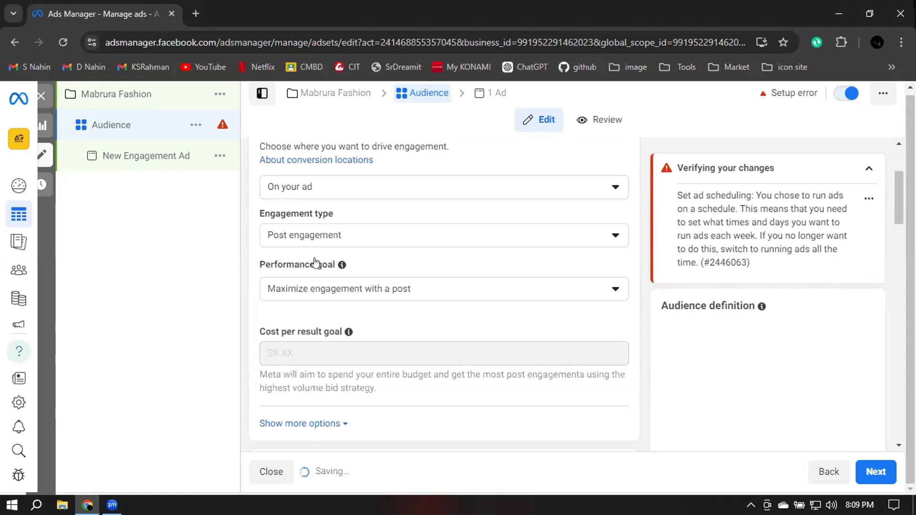
left_click(332, 237)
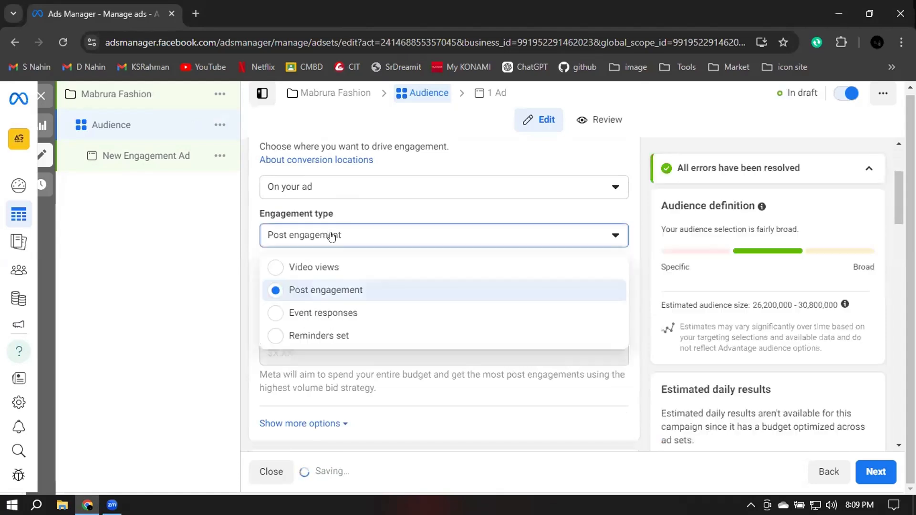
left_click(318, 316)
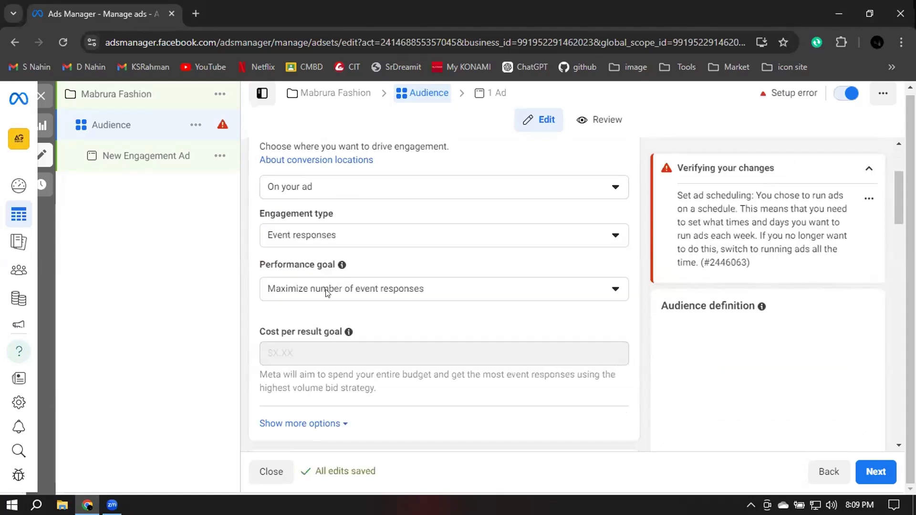
left_click(342, 235)
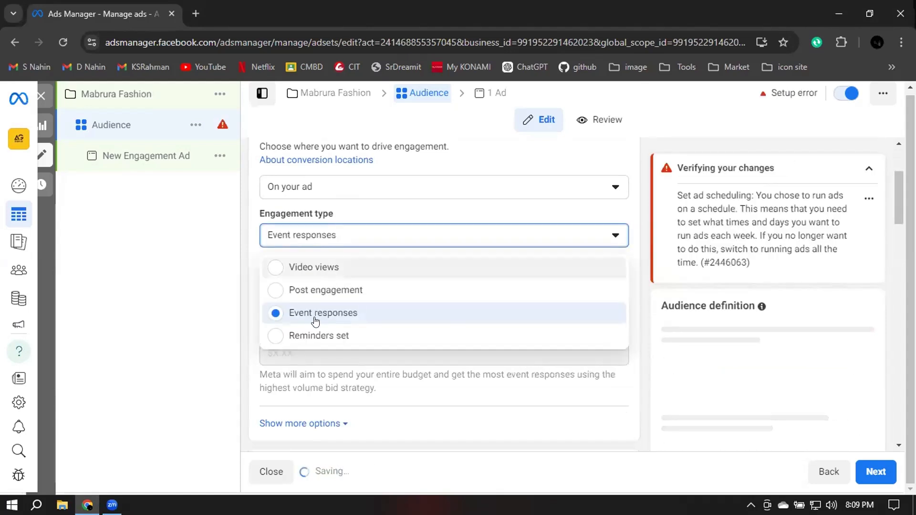
left_click(286, 337)
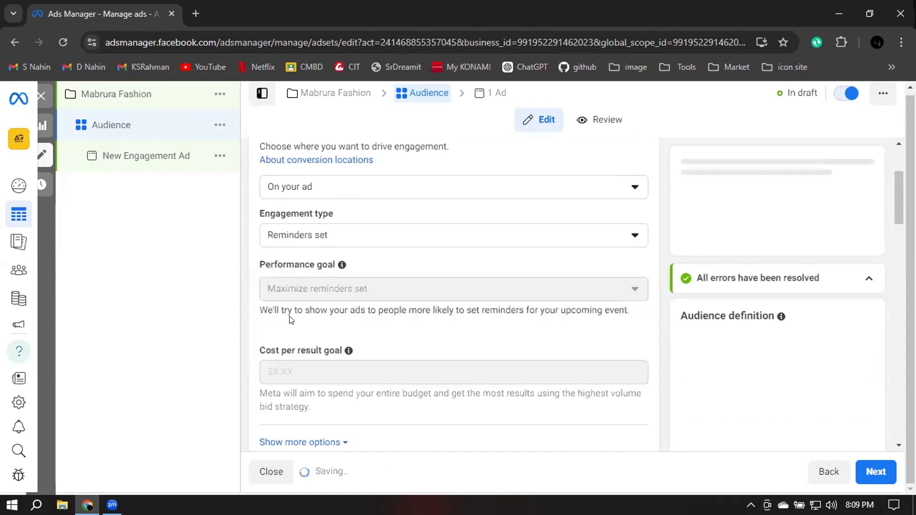
left_click(321, 235)
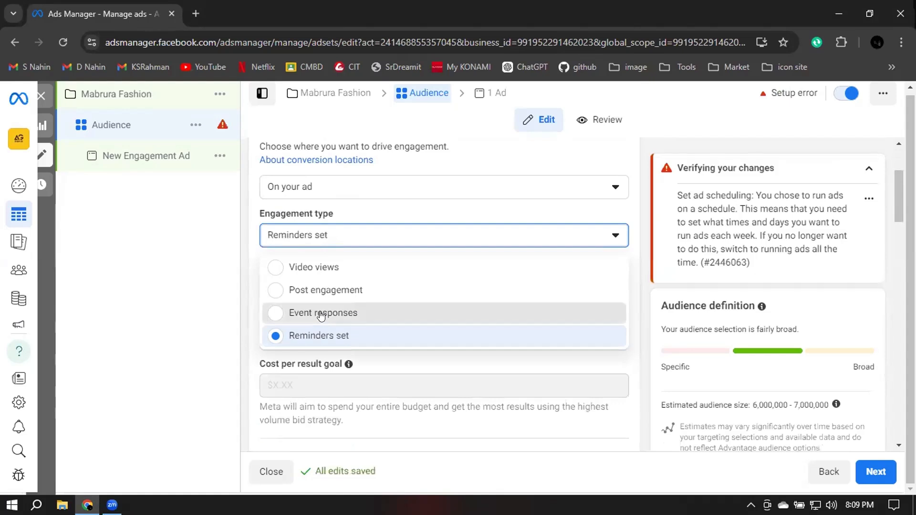
left_click(321, 314)
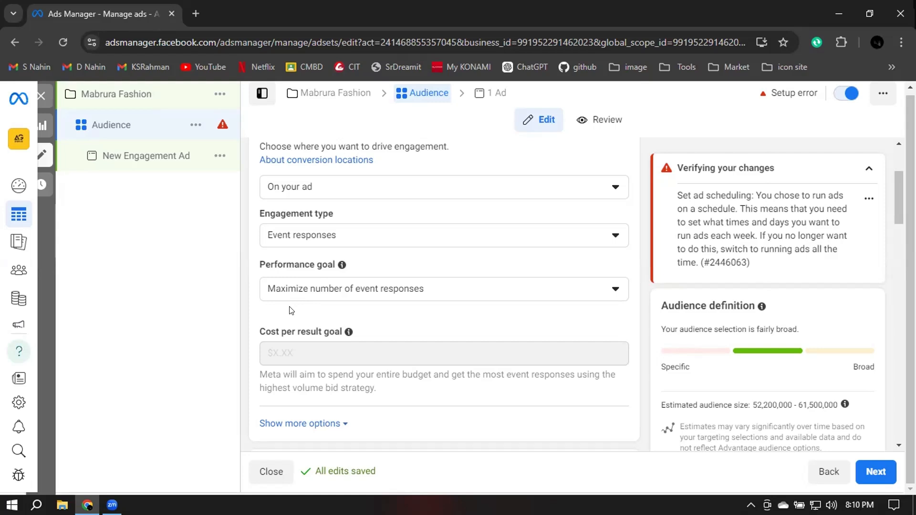
left_click(316, 235)
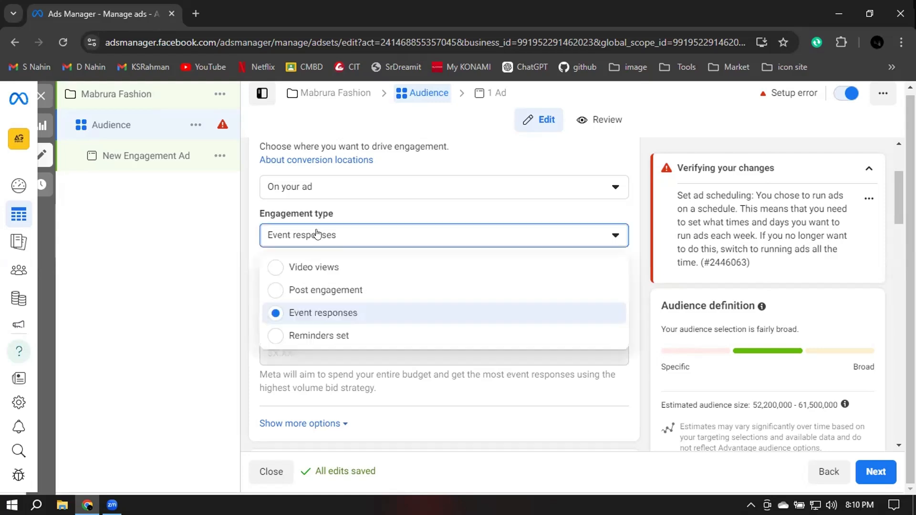
left_click(315, 290)
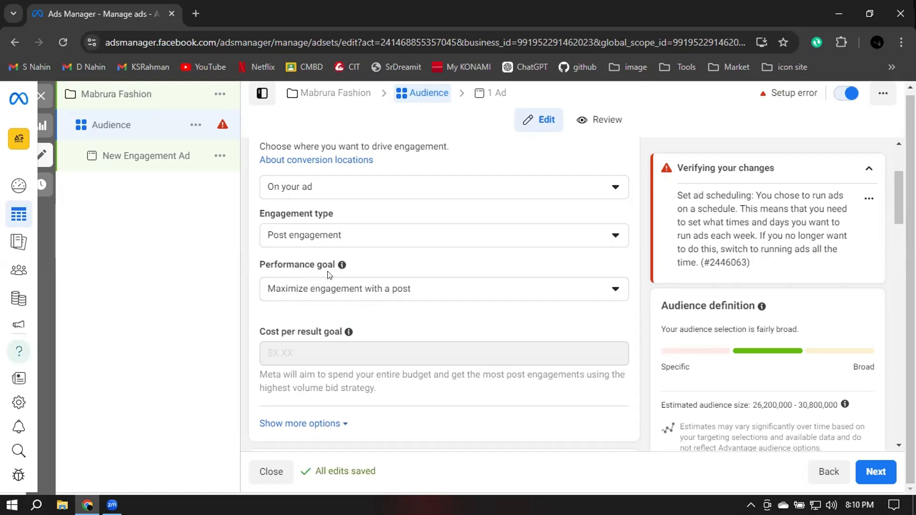
Review the performance goal options, keeping 'Maximize engagement with a post'
left_click(380, 296)
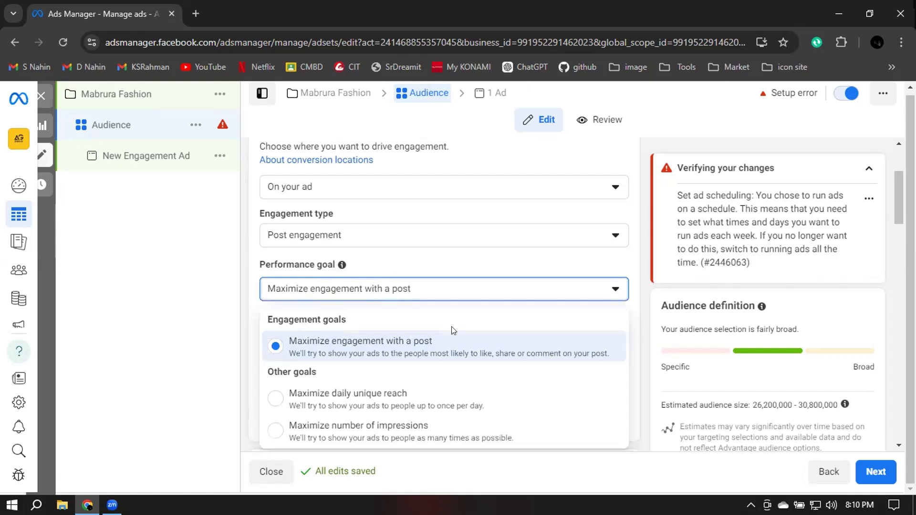
scroll(454, 330, "down", 4)
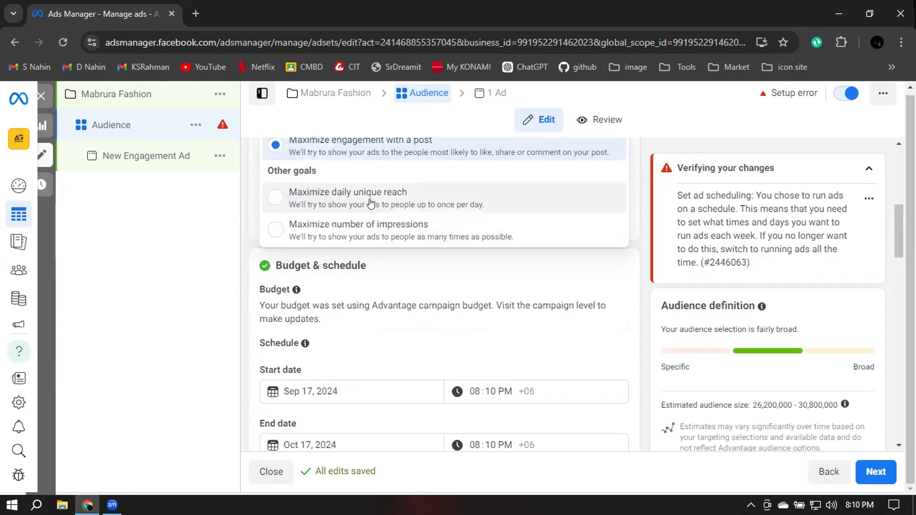
scroll(434, 198, "down", 1)
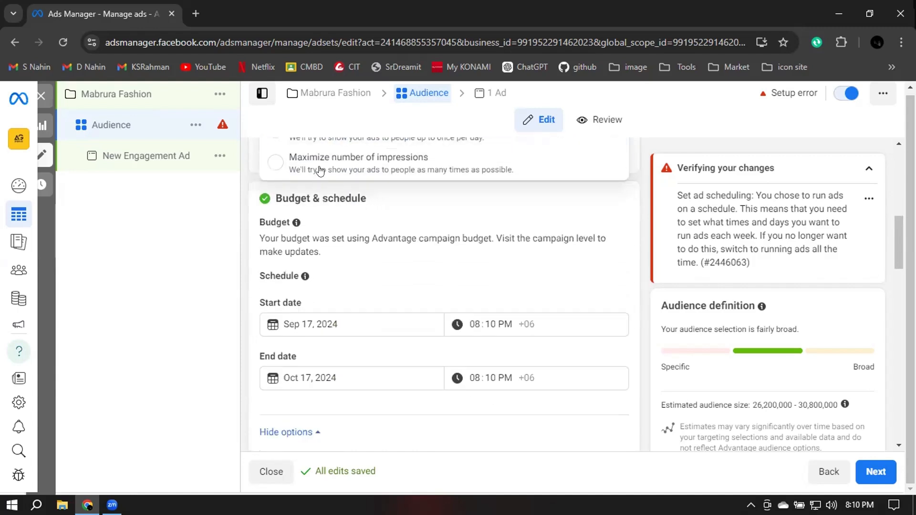
scroll(631, 241, "up", 3)
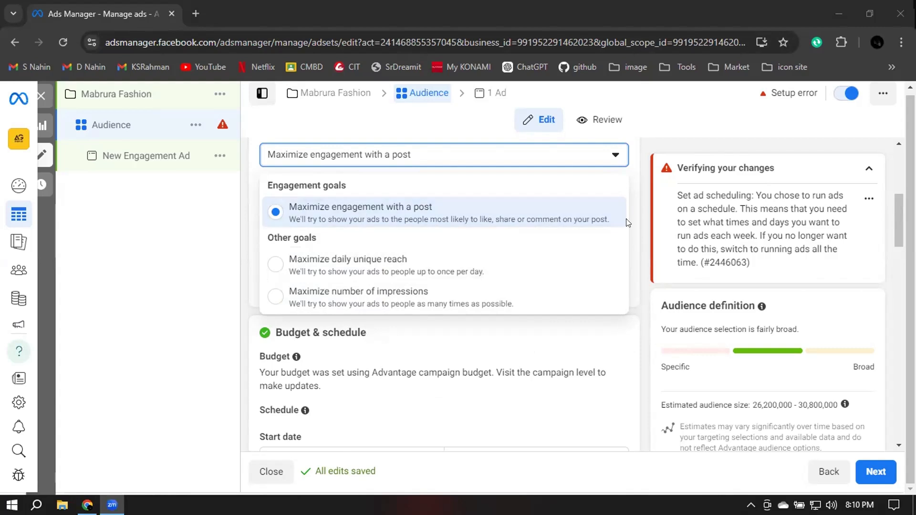
left_click(637, 230)
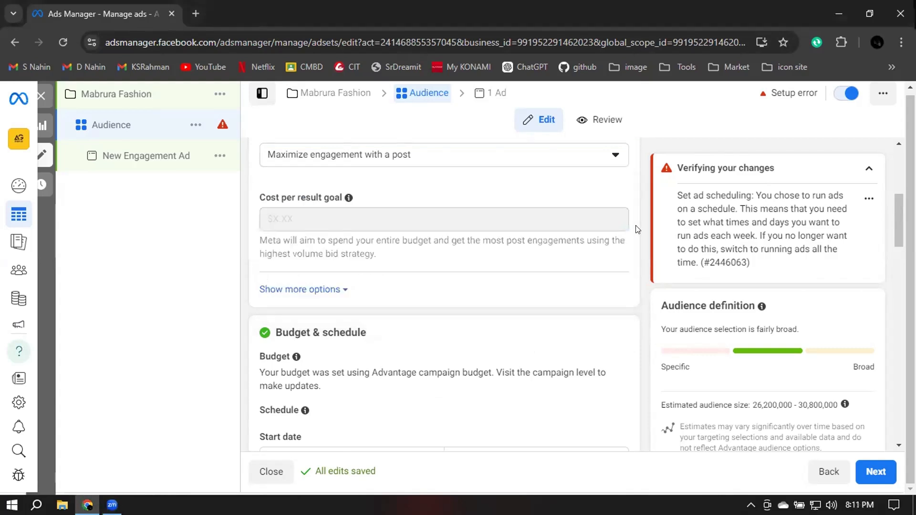
Expand 'Show more options' to reveal Impression charging and budget scheduling settings
scroll(761, 337, "up", 3)
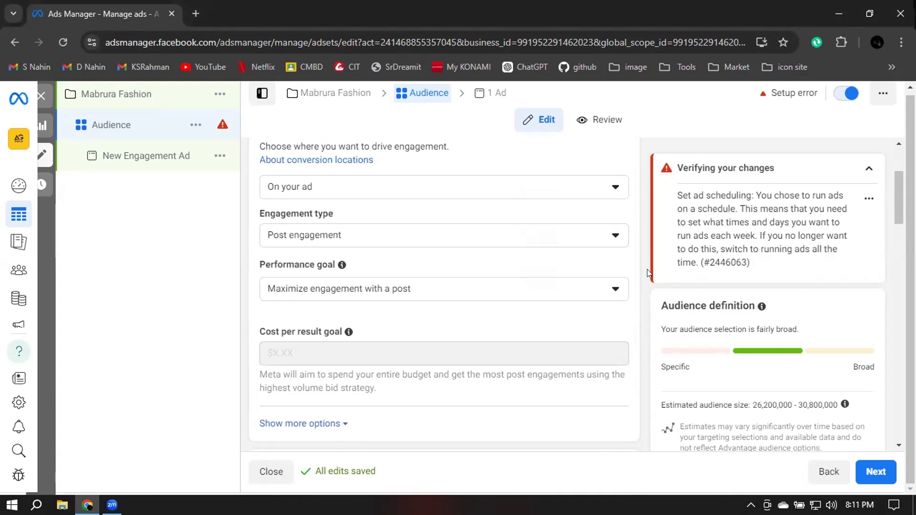
scroll(647, 270, "down", 5)
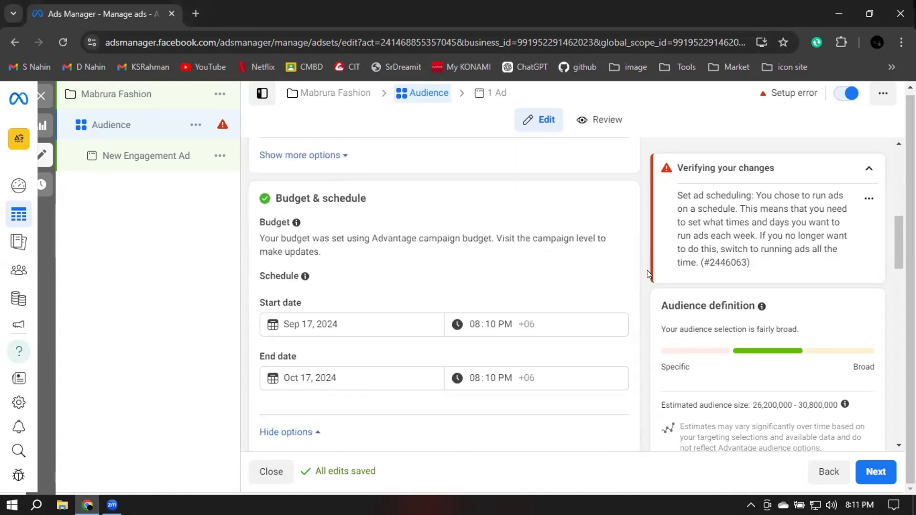
left_click(293, 155)
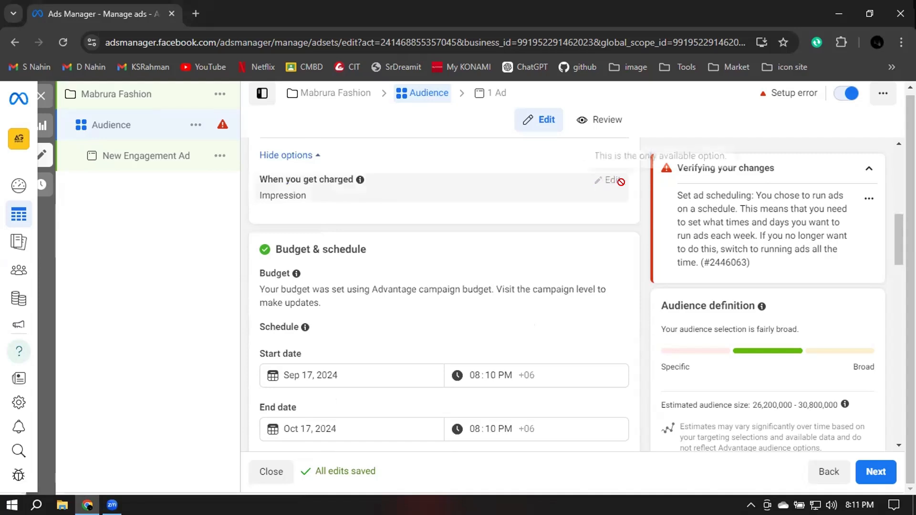
scroll(639, 208, "down", 3)
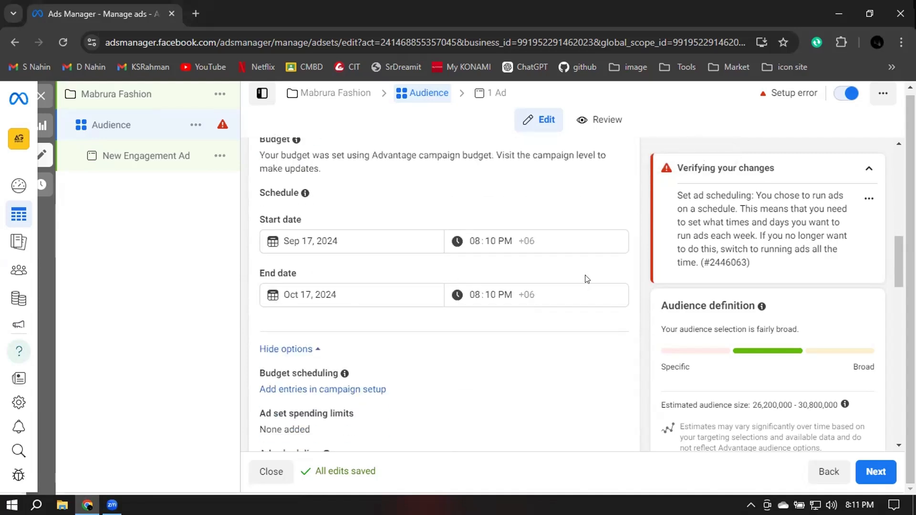
scroll(281, 198, "up", 1)
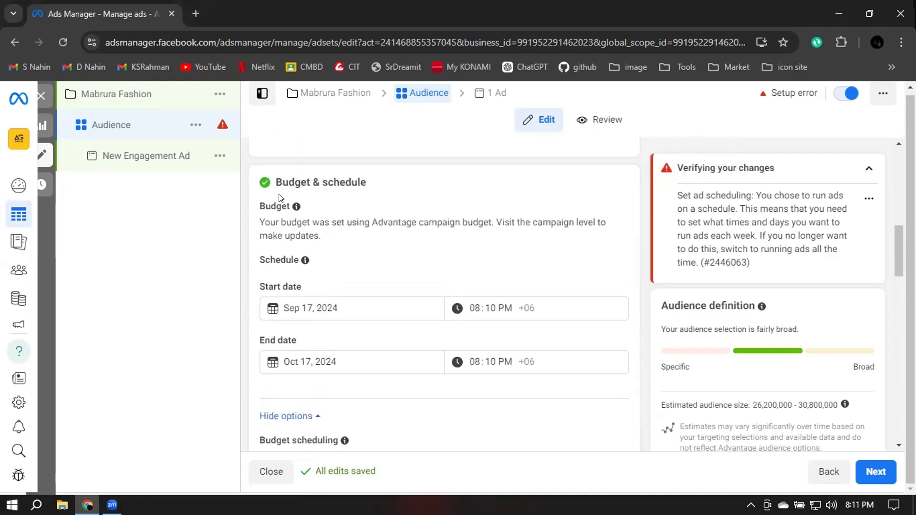
Set the start date to Sep 19, 2024 at hour 10, with a provisional November end date
left_click(306, 361)
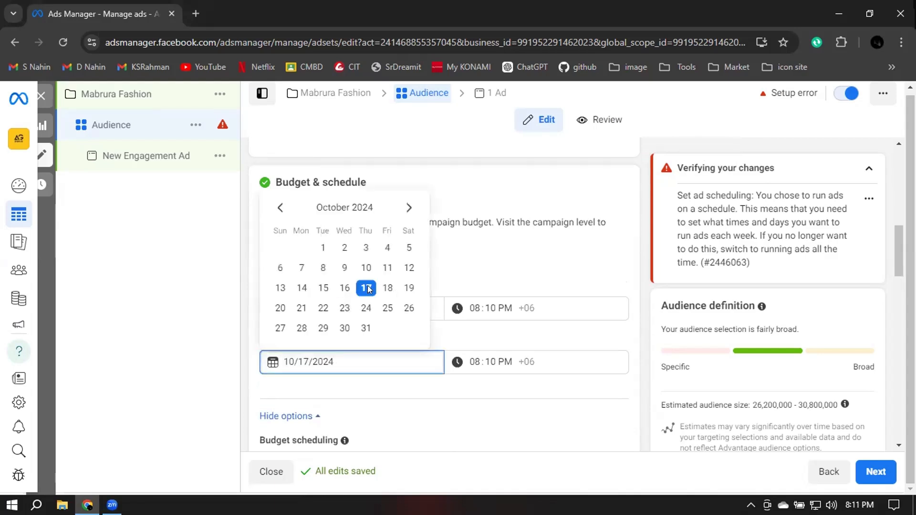
left_click(412, 209)
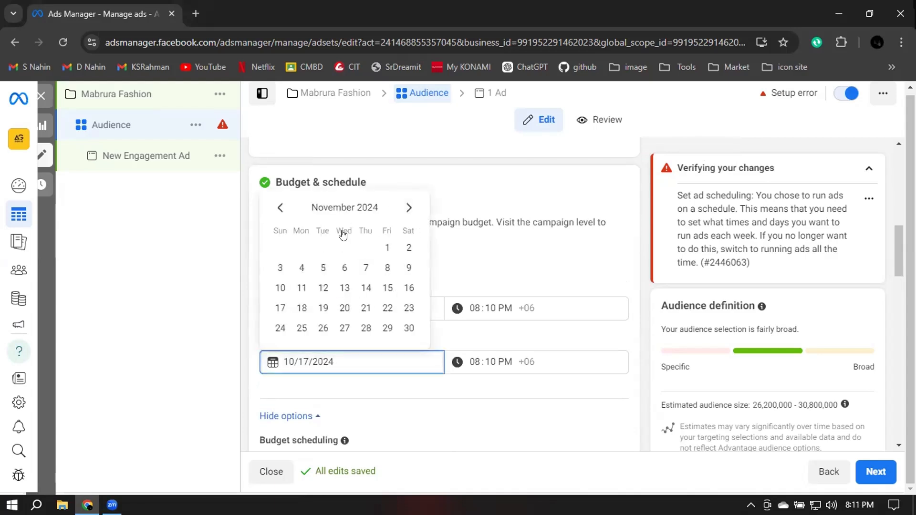
left_click(387, 249)
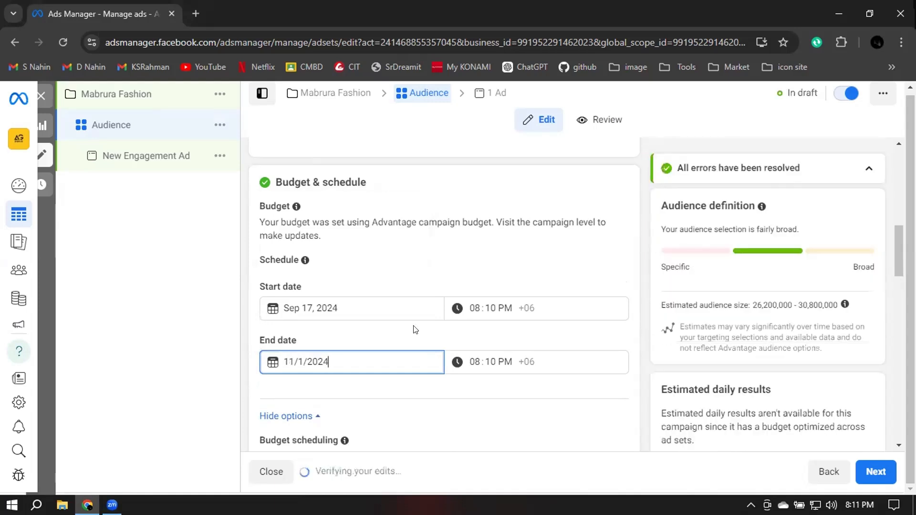
left_click(525, 314)
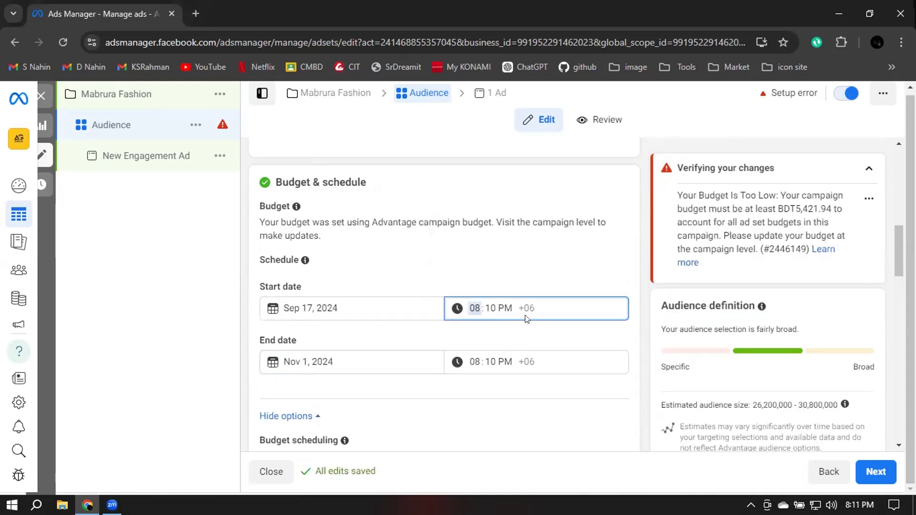
type("10")
left_click(312, 316)
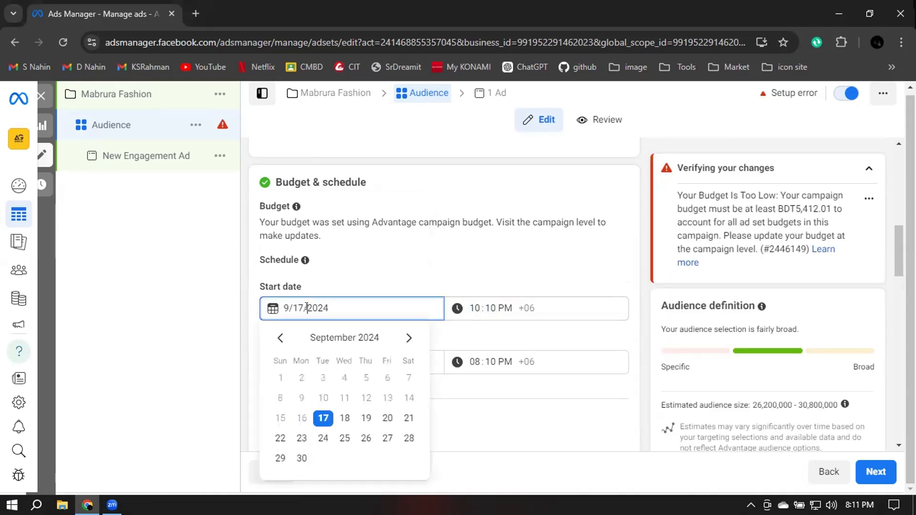
left_click(365, 419)
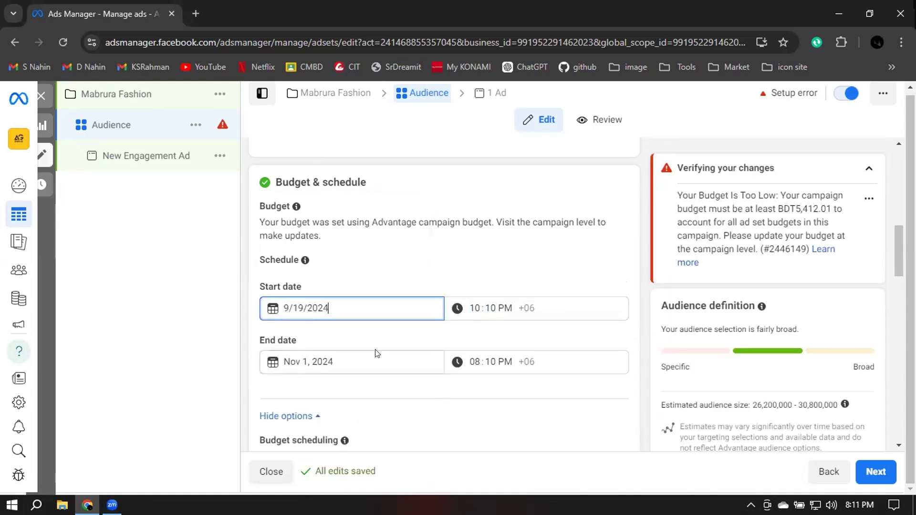
left_click(305, 362)
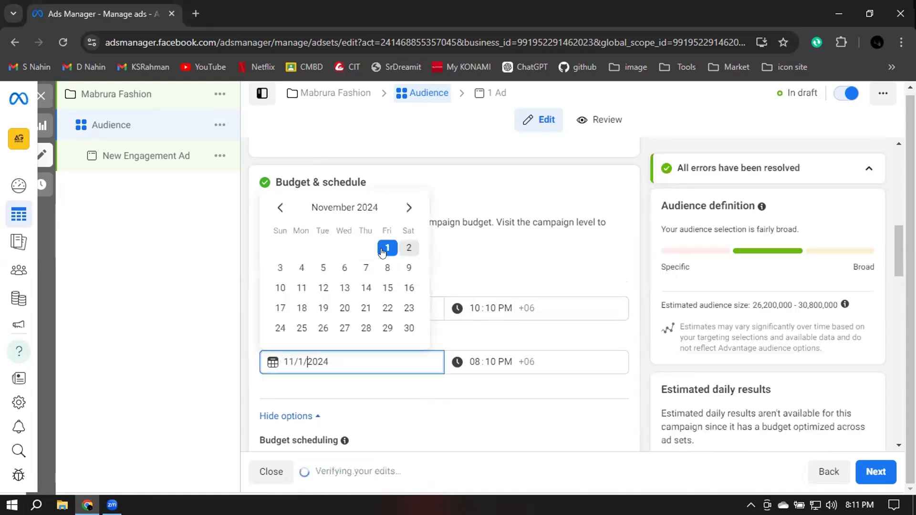
left_click(323, 268)
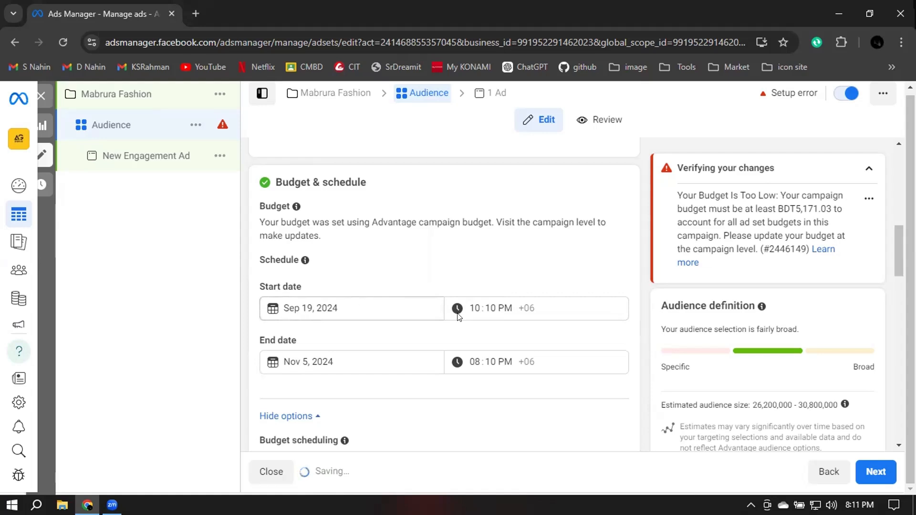
Zero the start minutes and change the end to Oct 5, 2024 at 12:00 AM
left_click(489, 301)
type("0")
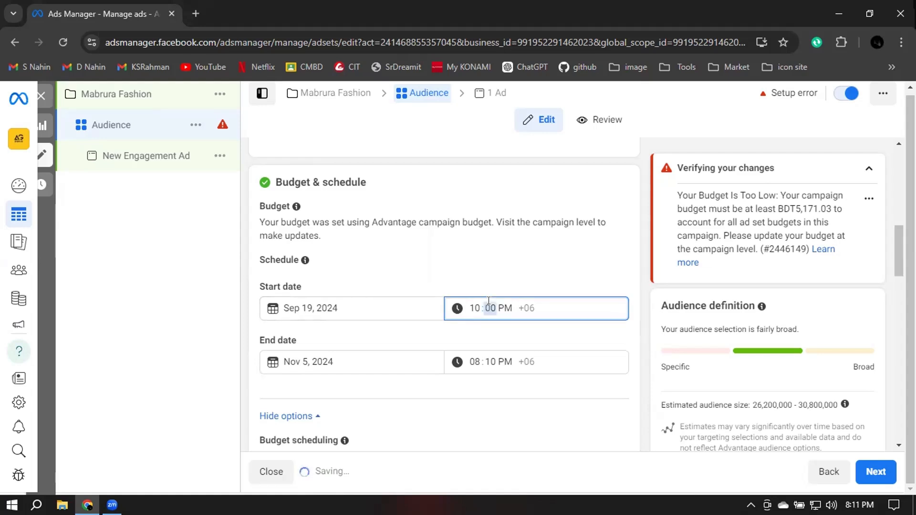
left_click(469, 361)
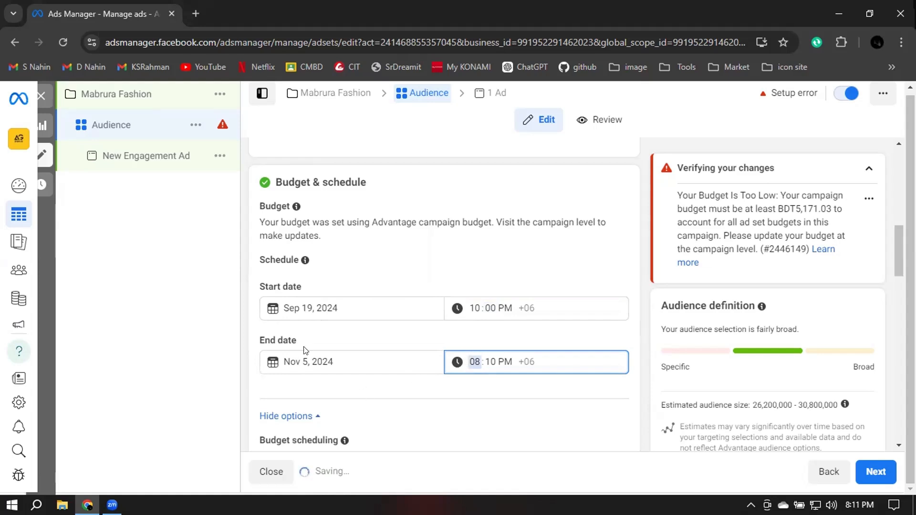
left_click(273, 362)
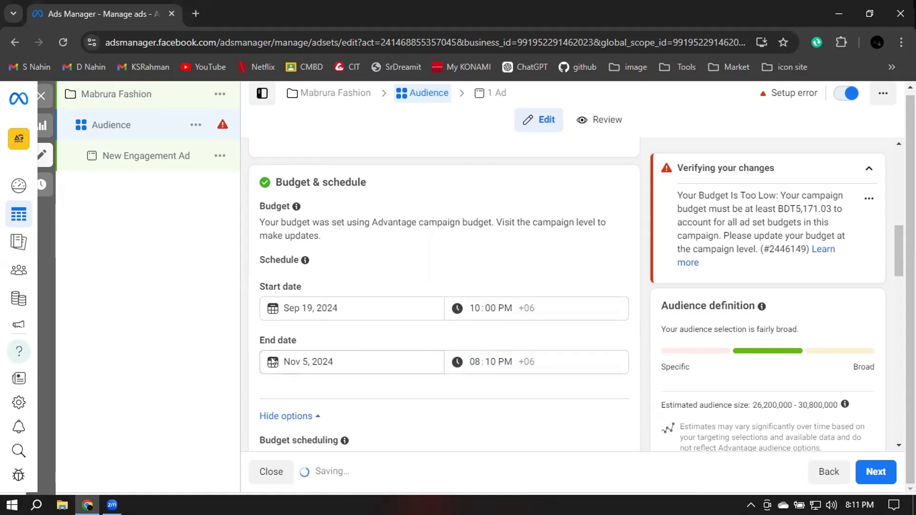
left_click(308, 362)
left_click(277, 202)
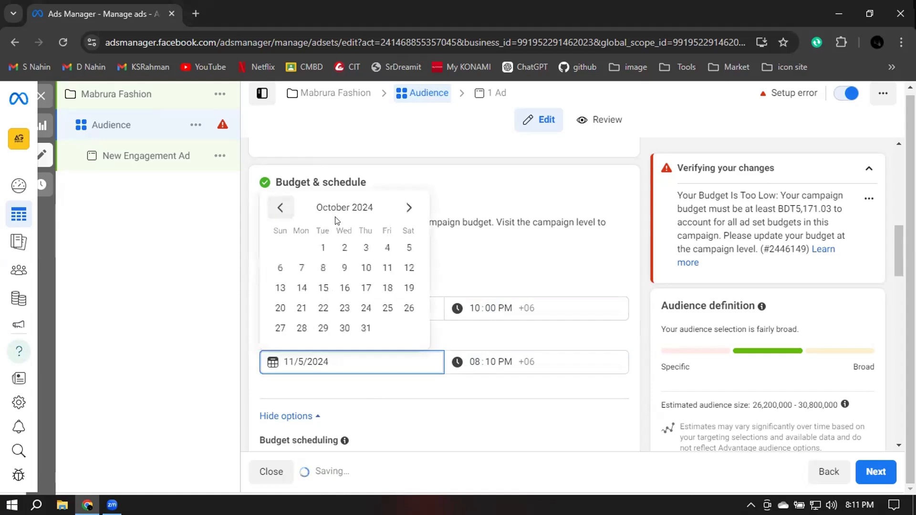
left_click(406, 247)
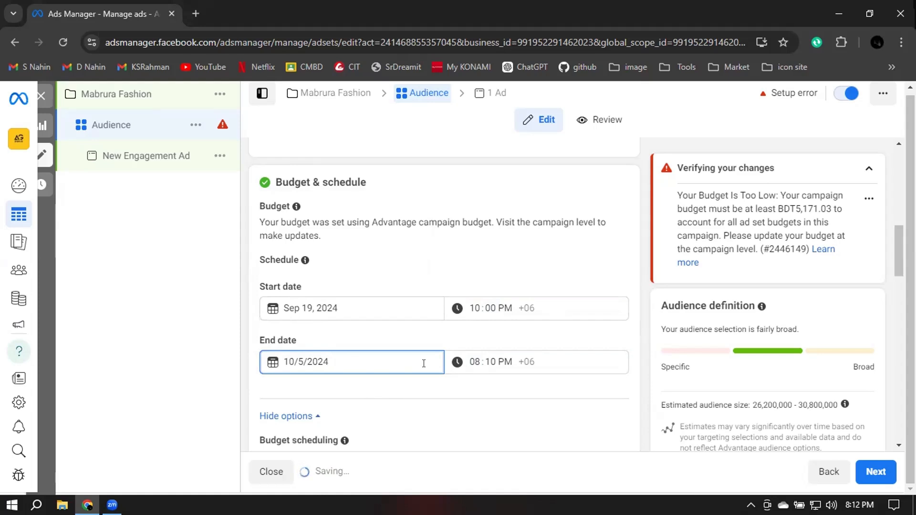
left_click(477, 360)
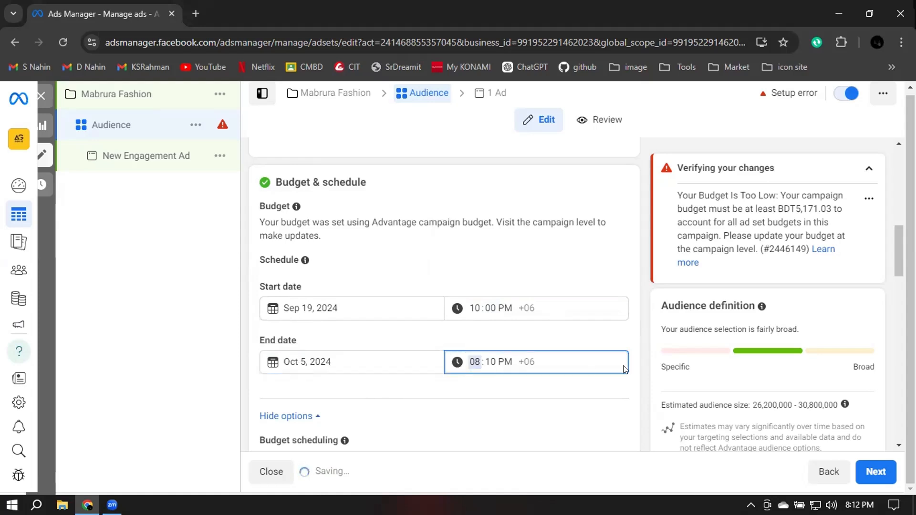
type("12")
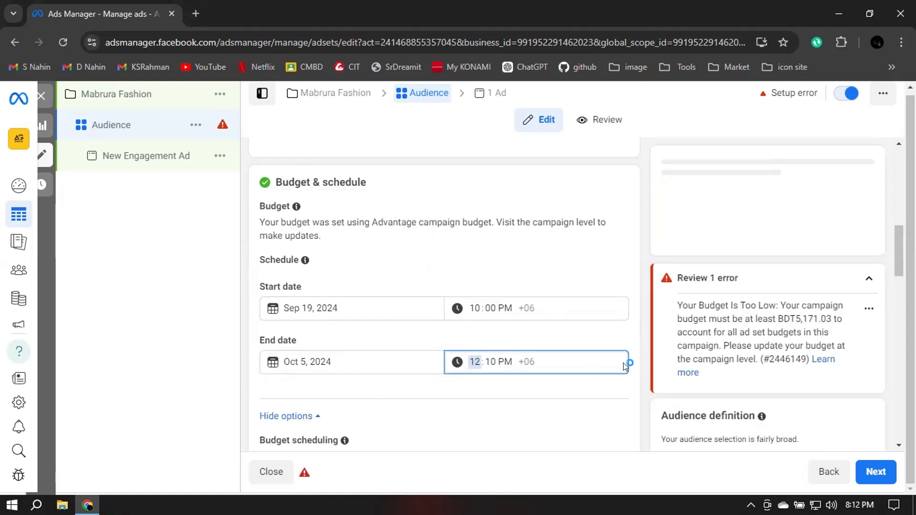
key("Tab")
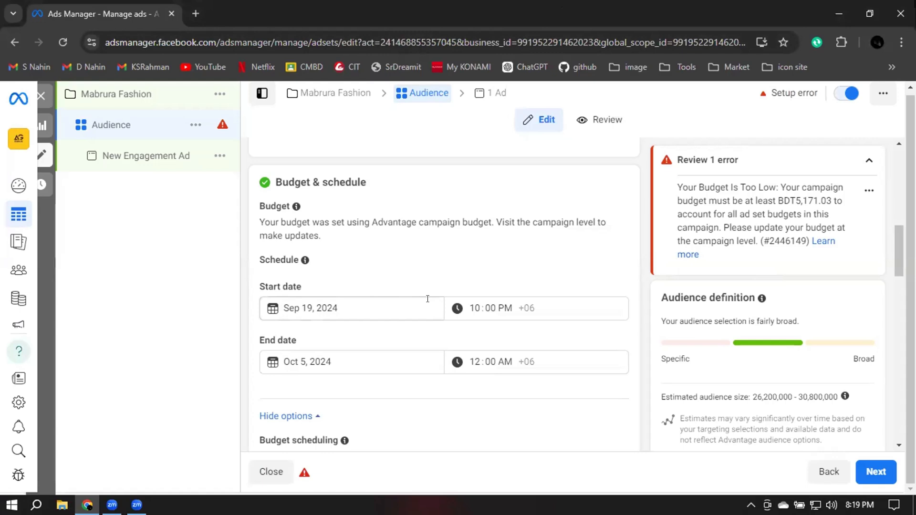
Show the ad scheduling time-zone options: the viewer's time zone or Dhaka Time
scroll(451, 283, "down", 1)
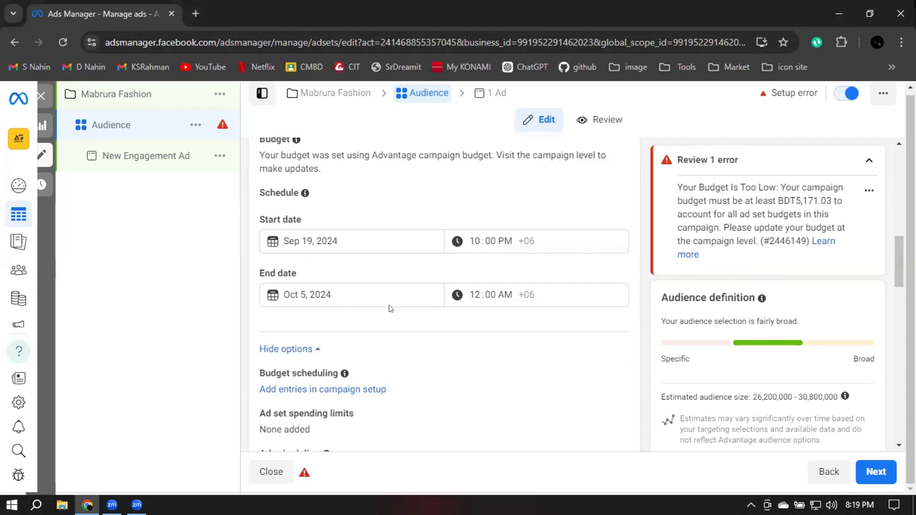
scroll(644, 297, "down", 3)
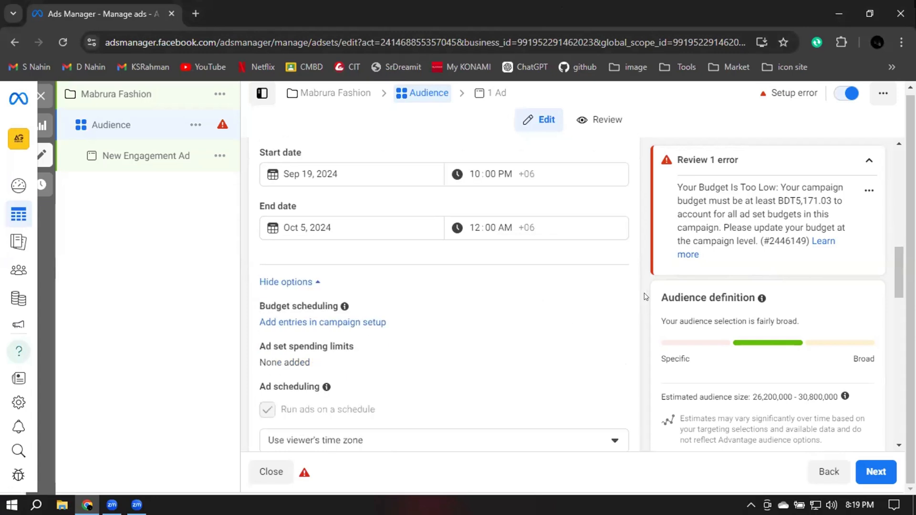
scroll(644, 297, "down", 2)
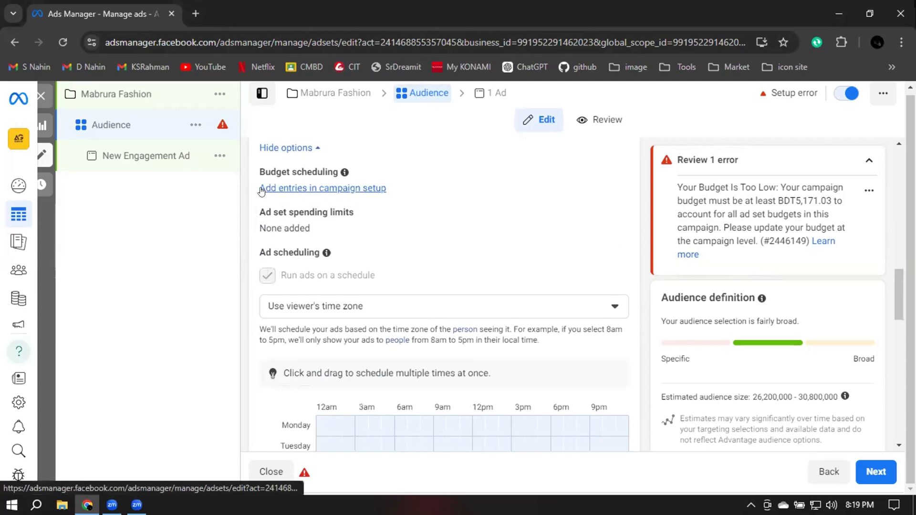
scroll(294, 190, "up", 2)
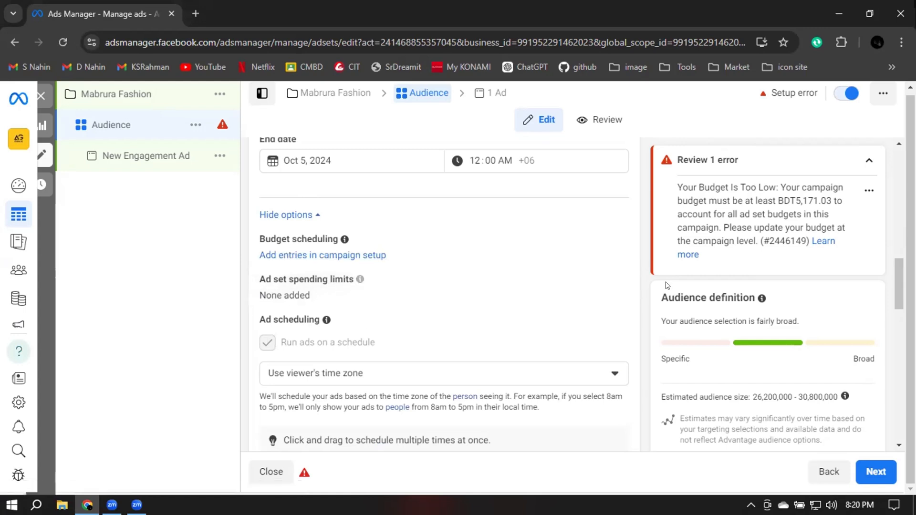
scroll(634, 286, "down", 3)
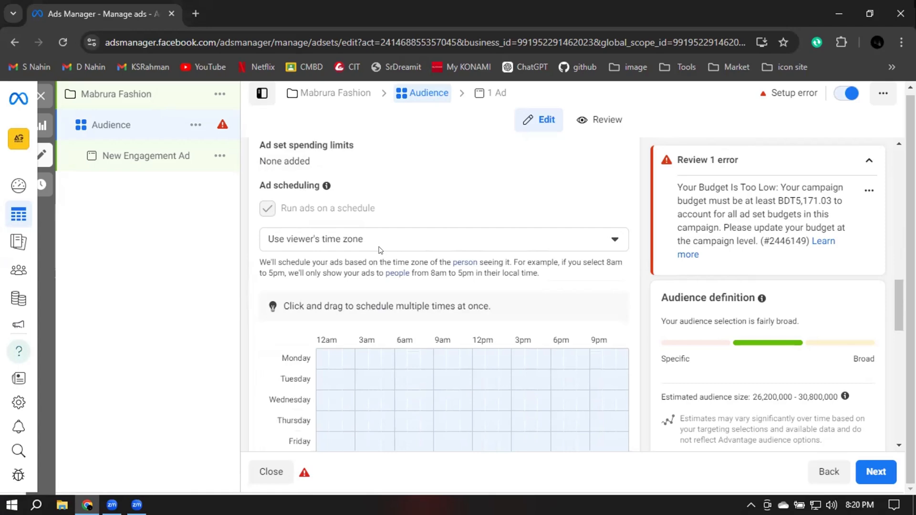
scroll(277, 186, "down", 2)
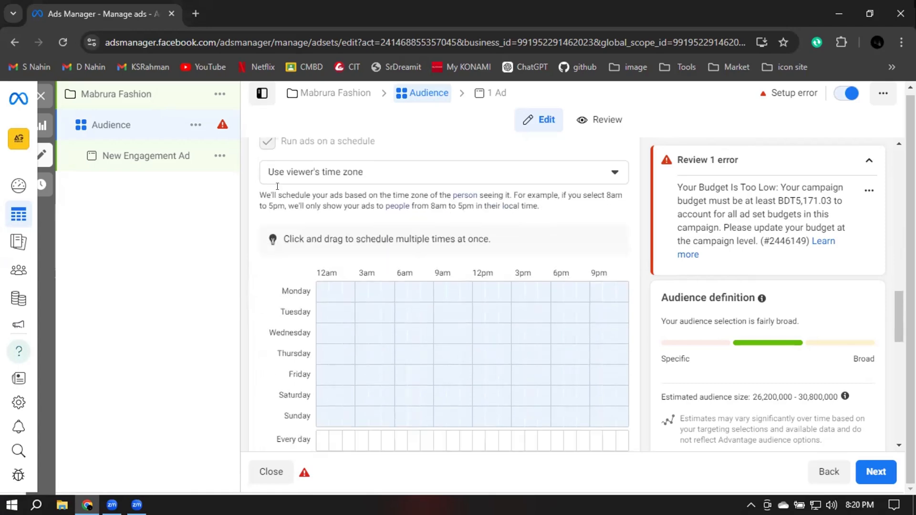
left_click(302, 177)
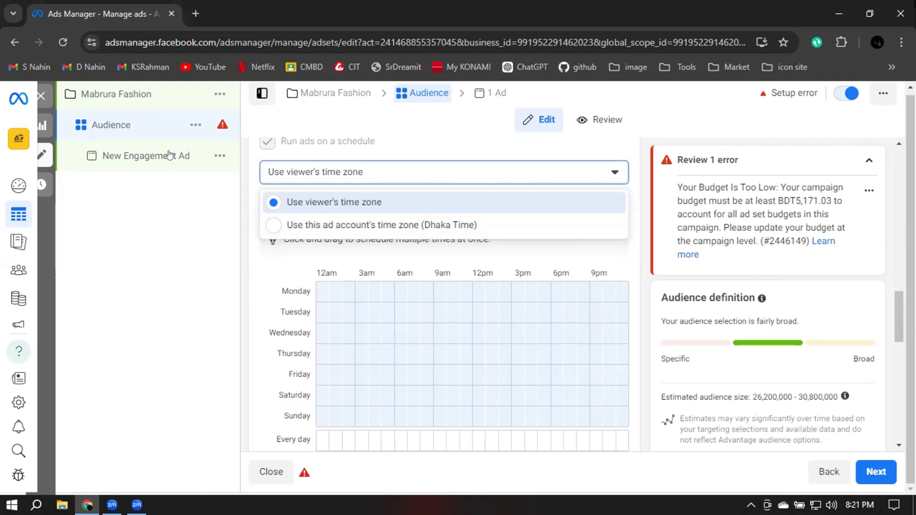
left_click(385, 229)
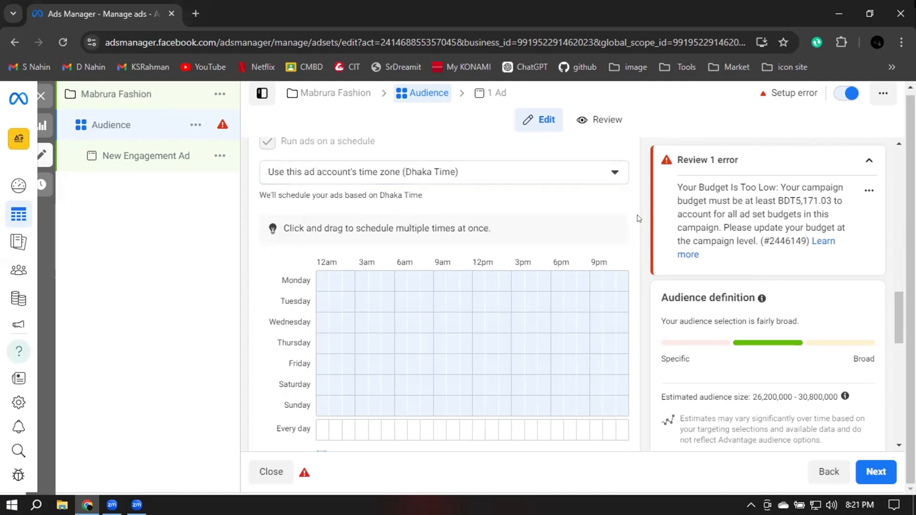
scroll(638, 219, "down", 2)
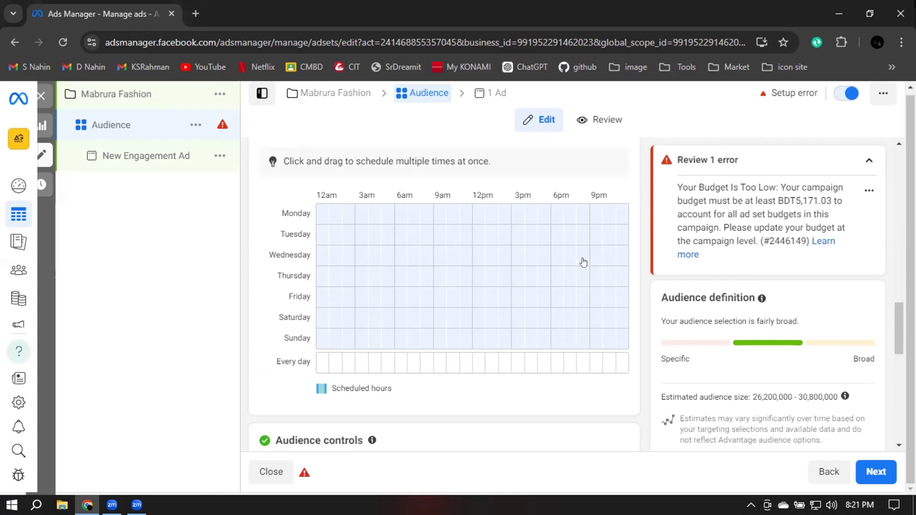
Schedule every day from 12am to 3am and from 11:30am onward
left_click(318, 364)
left_click(337, 367)
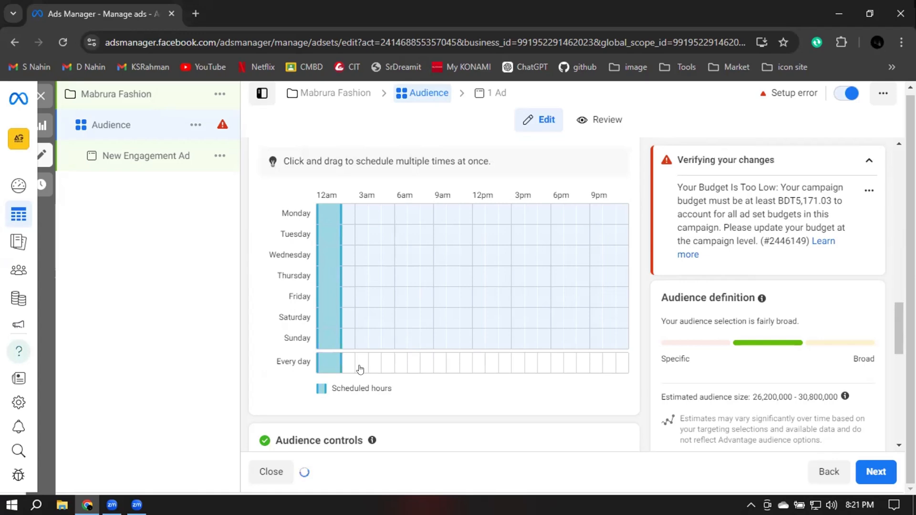
left_click(357, 369)
left_click(360, 365)
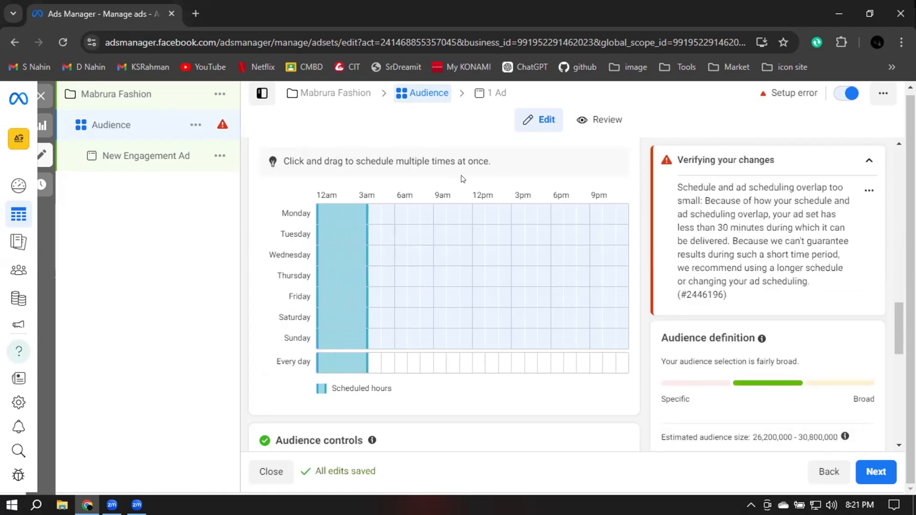
left_click(461, 366)
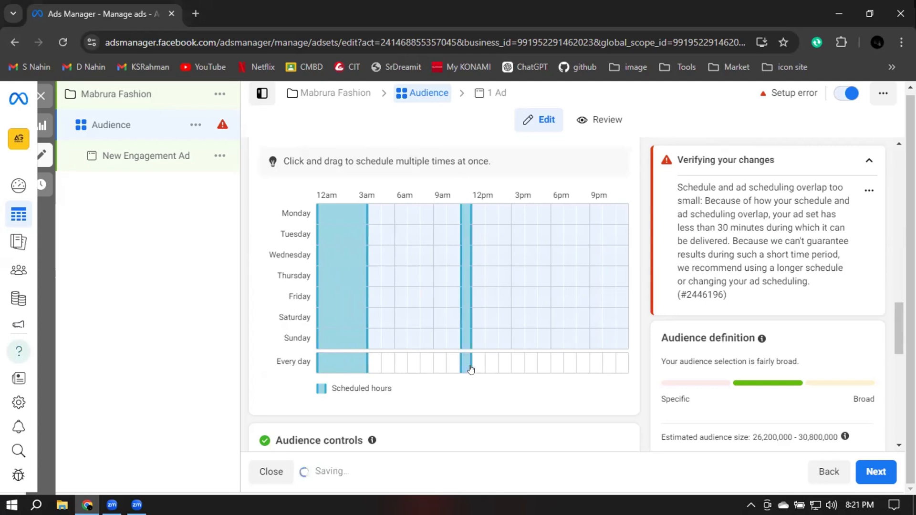
left_click_drag(471, 369, 584, 370)
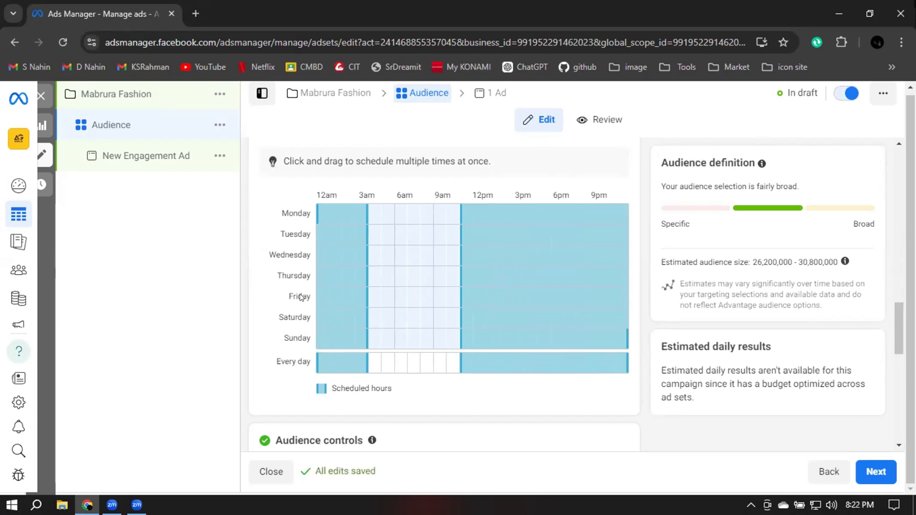
Fill Friday's remaining morning hours so Friday runs all day
left_click(374, 296)
left_click(384, 297)
left_click(413, 297)
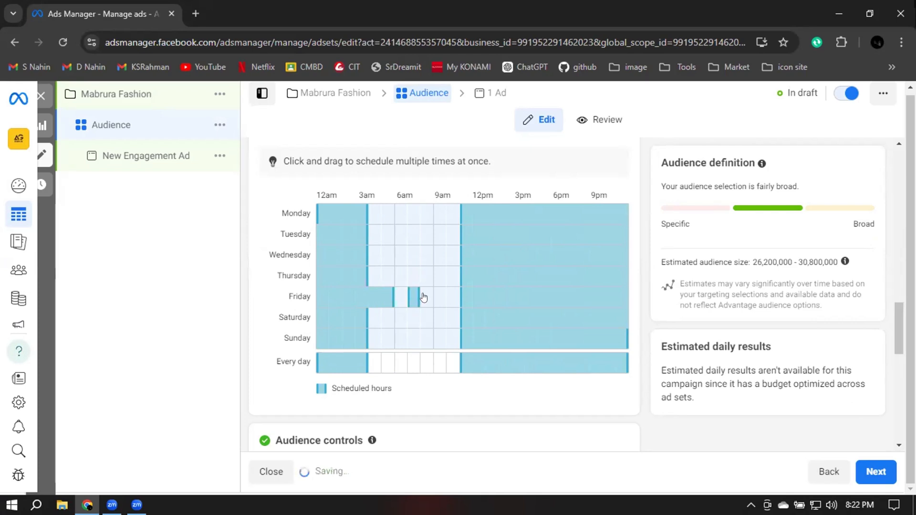
left_click(424, 297)
left_click(402, 299)
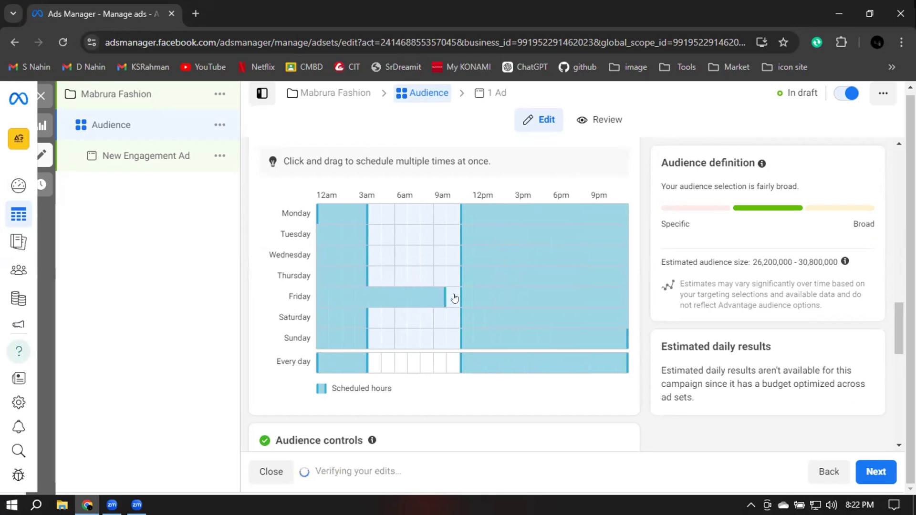
left_click(454, 299)
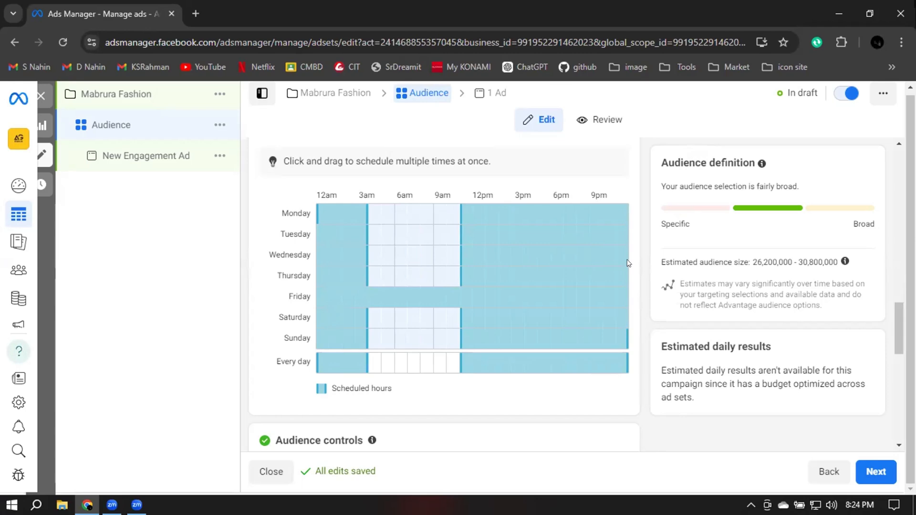
Open the Locations editor under Audience controls, showing Bangladesh included
scroll(628, 255, "down", 4)
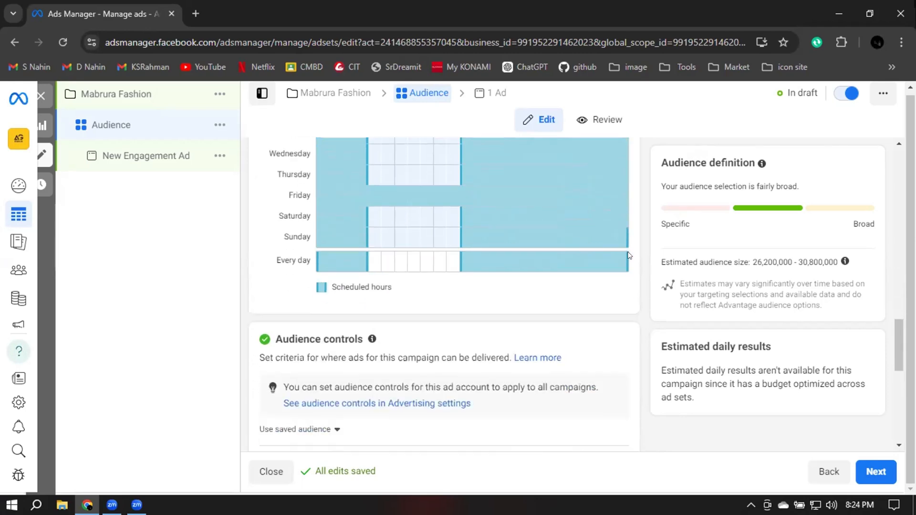
scroll(399, 251, "down", 1)
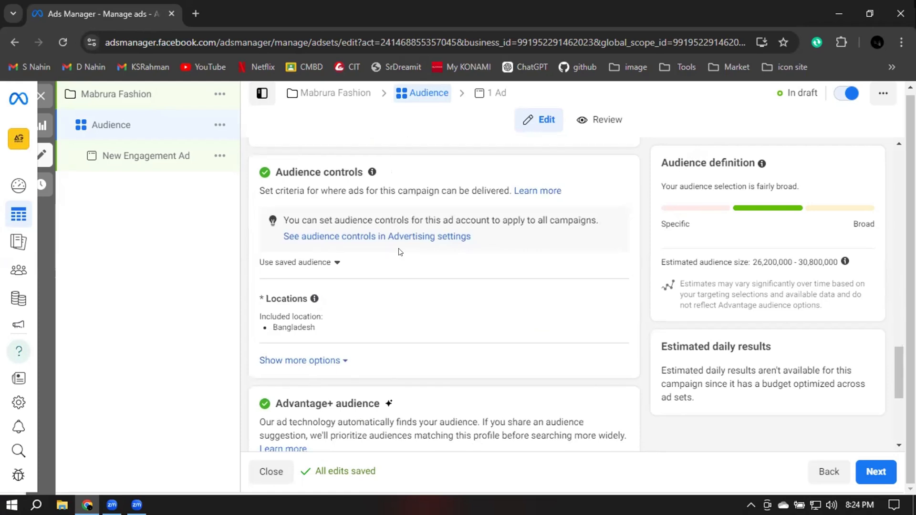
scroll(399, 249, "down", 1)
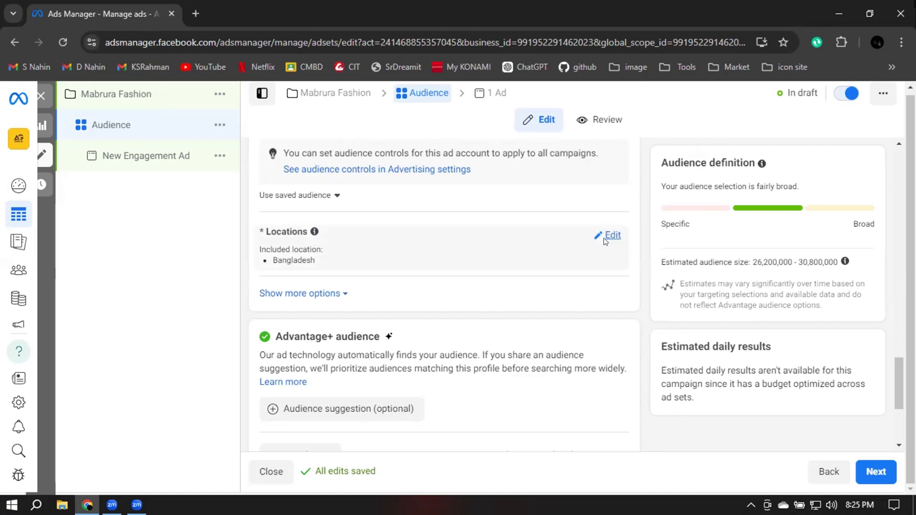
left_click(606, 239)
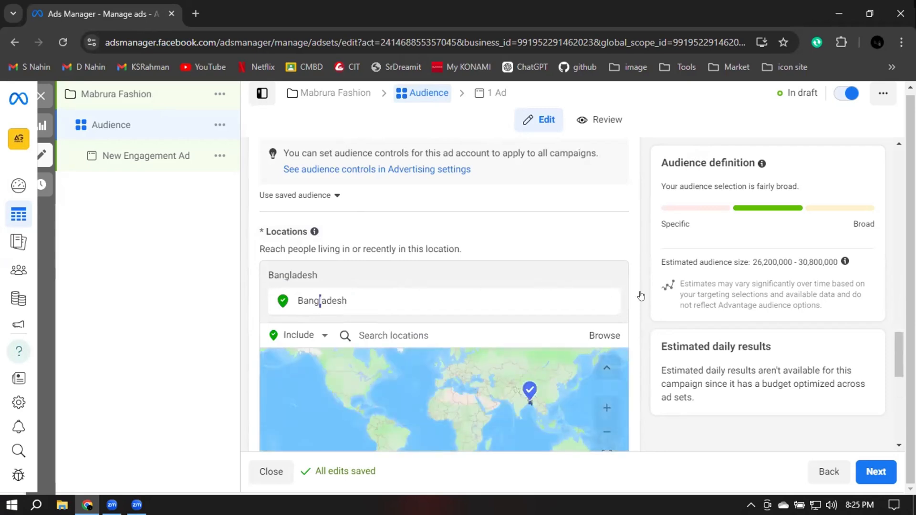
Leave Advantage+ audience and use the original audience options (Bangladesh, 18–65+, all genders)
scroll(645, 293, "down", 4)
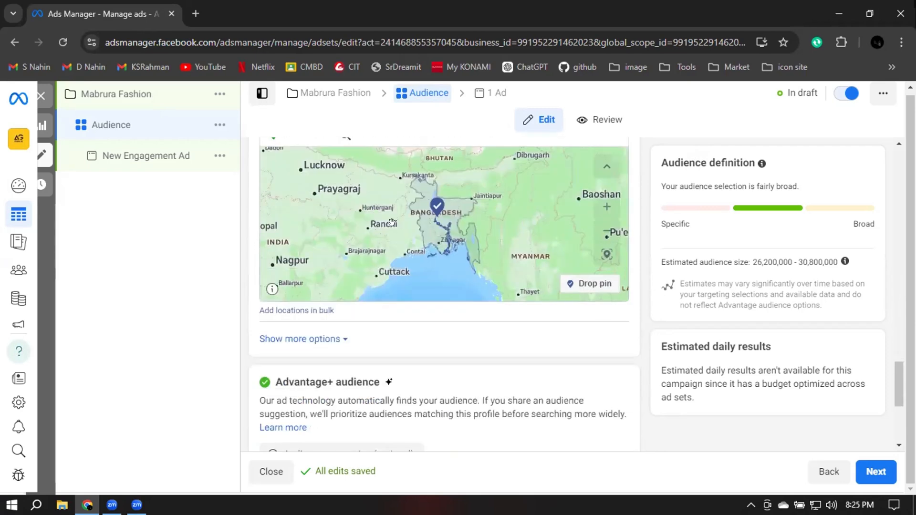
scroll(643, 347, "down", 2)
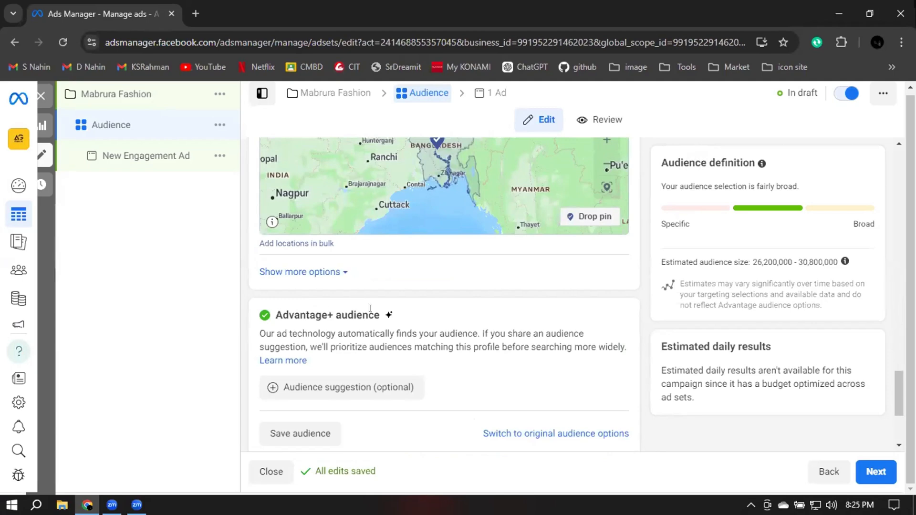
scroll(334, 324, "down", 2)
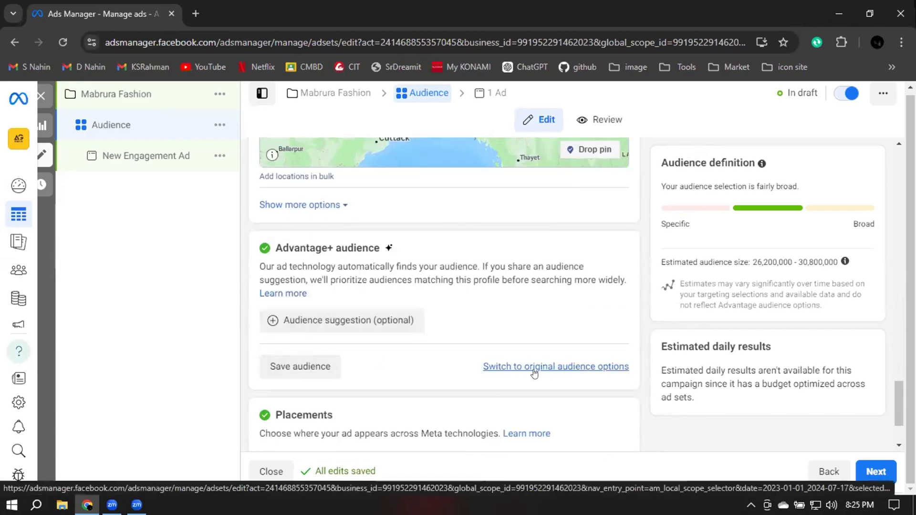
left_click(579, 363)
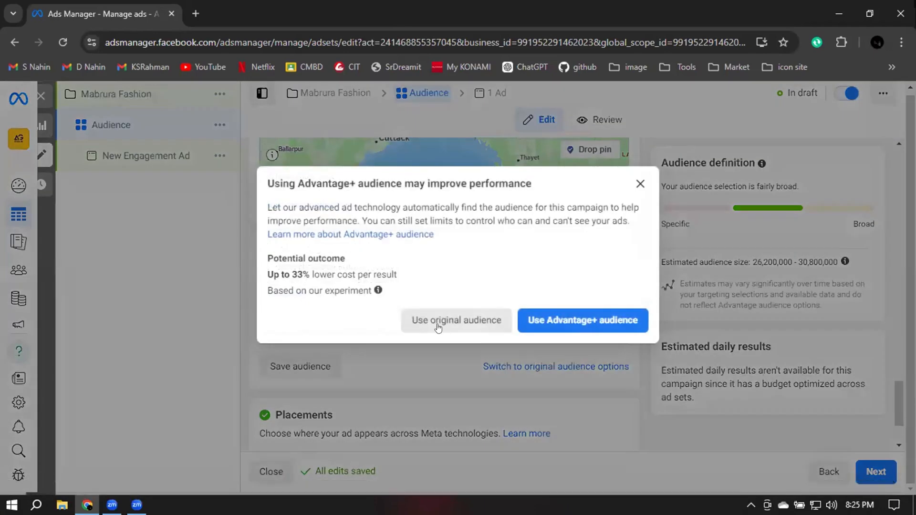
left_click(457, 328)
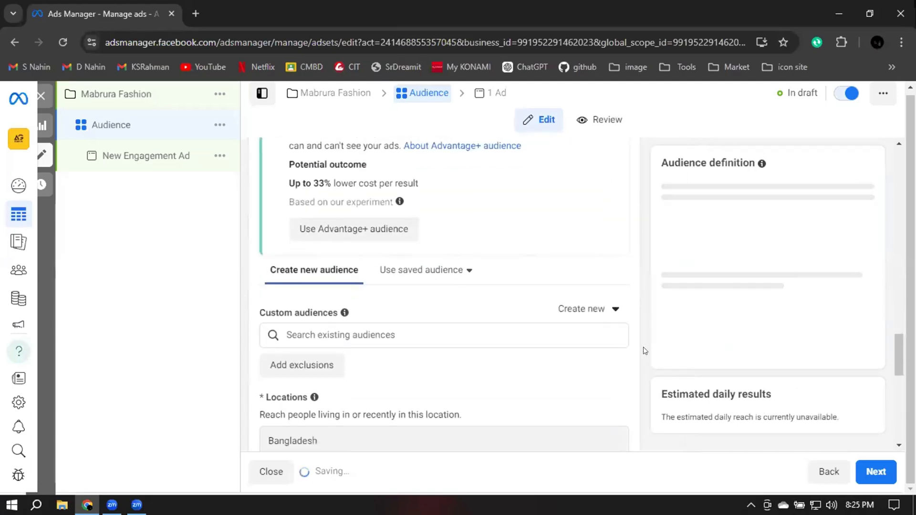
scroll(643, 348, "up", 2)
scroll(643, 348, "down", 3)
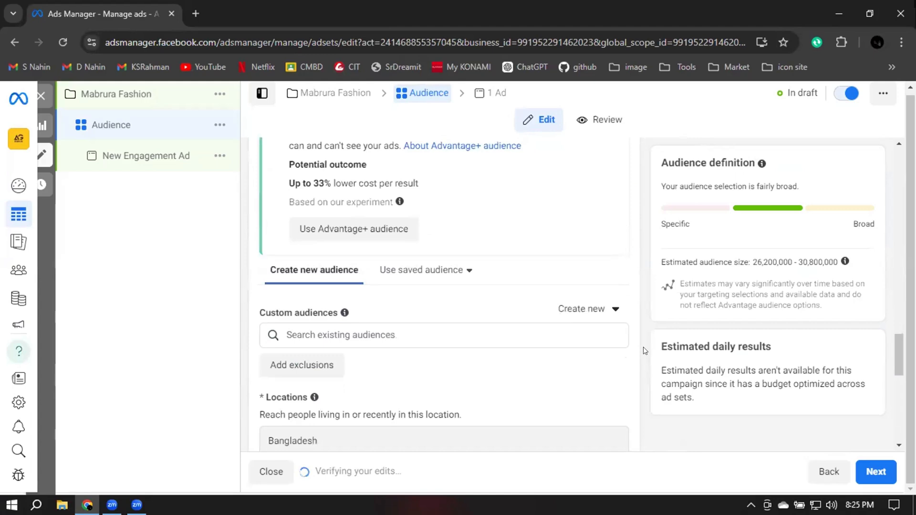
scroll(644, 347, "down", 2)
scroll(644, 347, "down", 1)
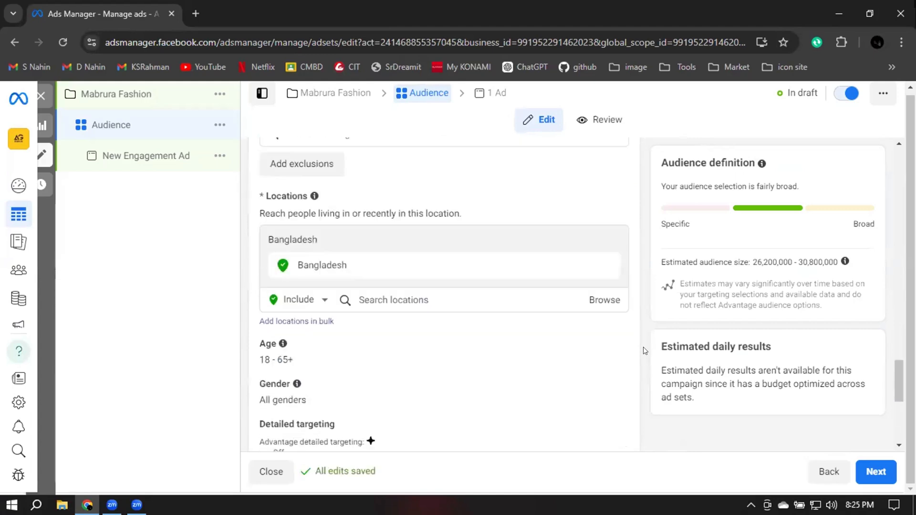
scroll(643, 347, "down", 1)
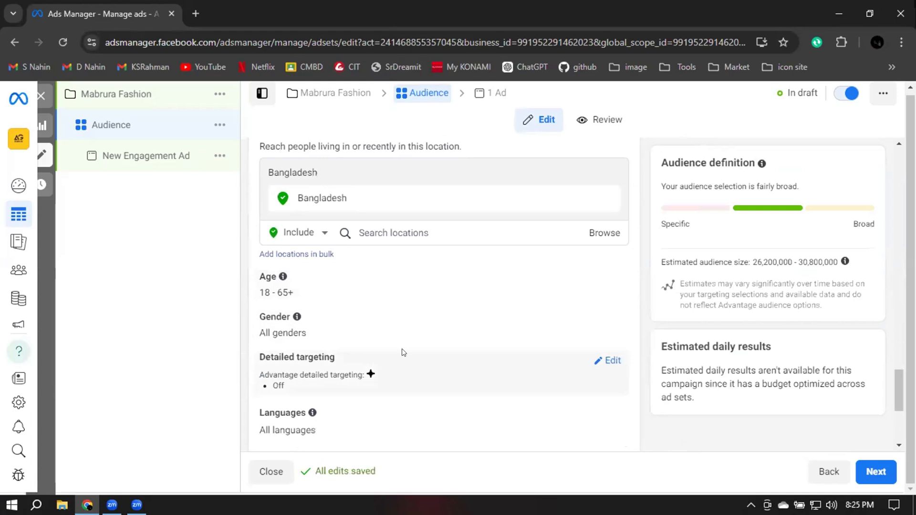
Replace Bangladesh with Dhaka, Dhaka Division at a 10 mi radius (estimate 23,100,000–27,200,000)
left_click(364, 200)
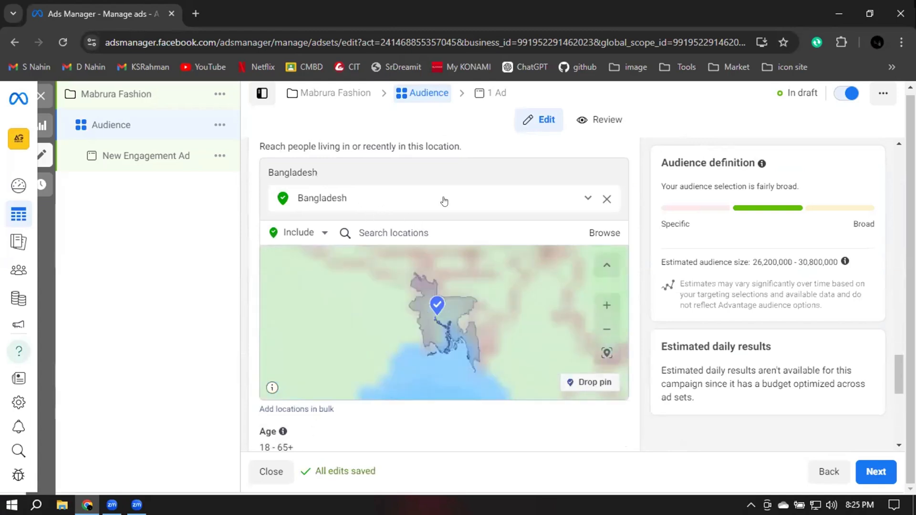
left_click(405, 225)
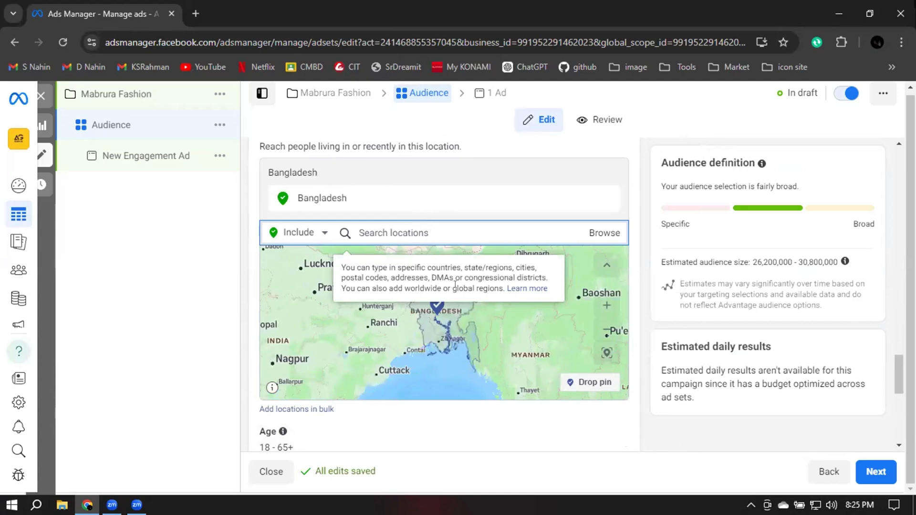
type("dhaka")
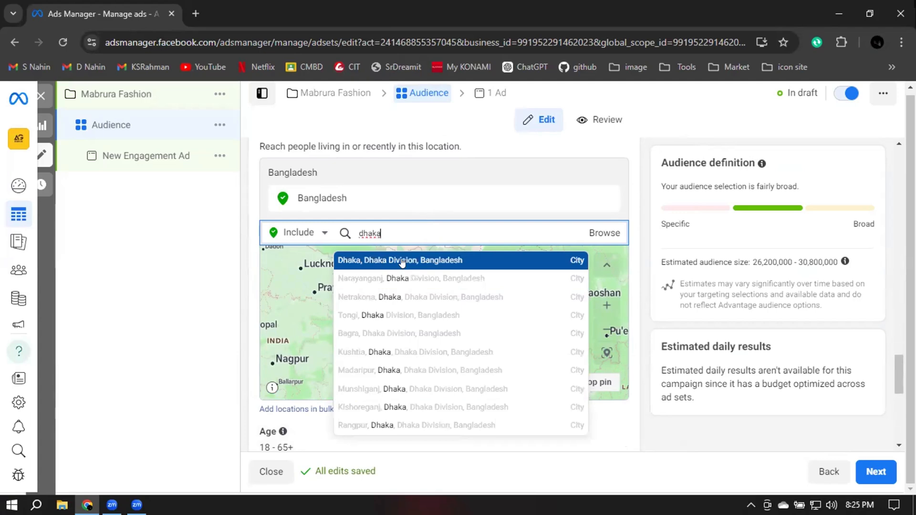
left_click(402, 262)
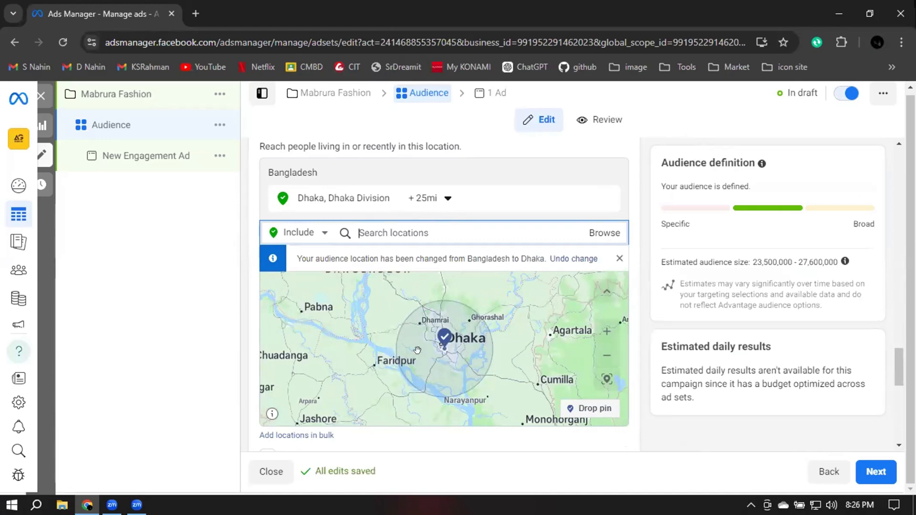
left_click(424, 198)
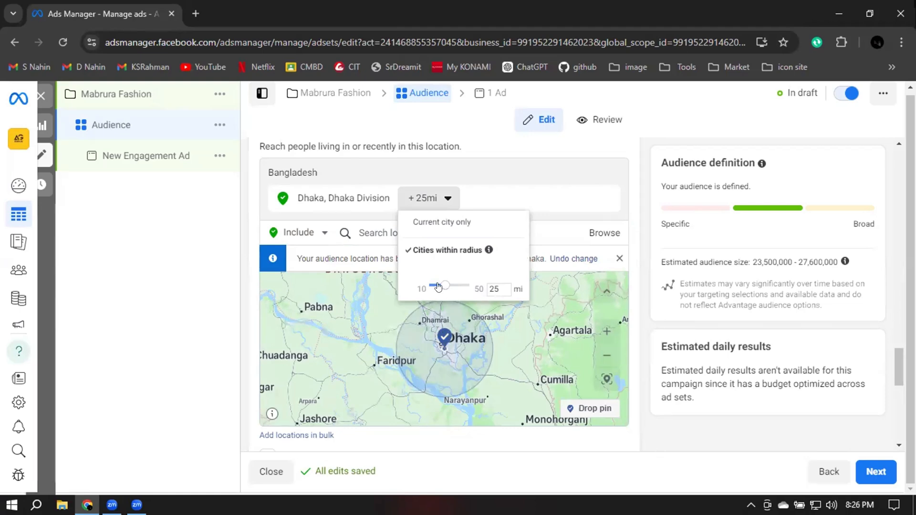
left_click_drag(444, 286, 423, 279)
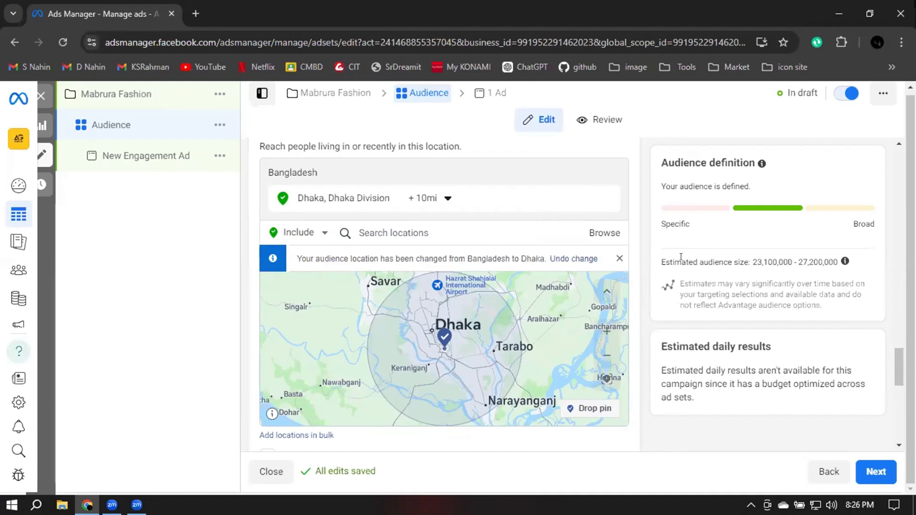
left_click_drag(661, 262, 826, 256)
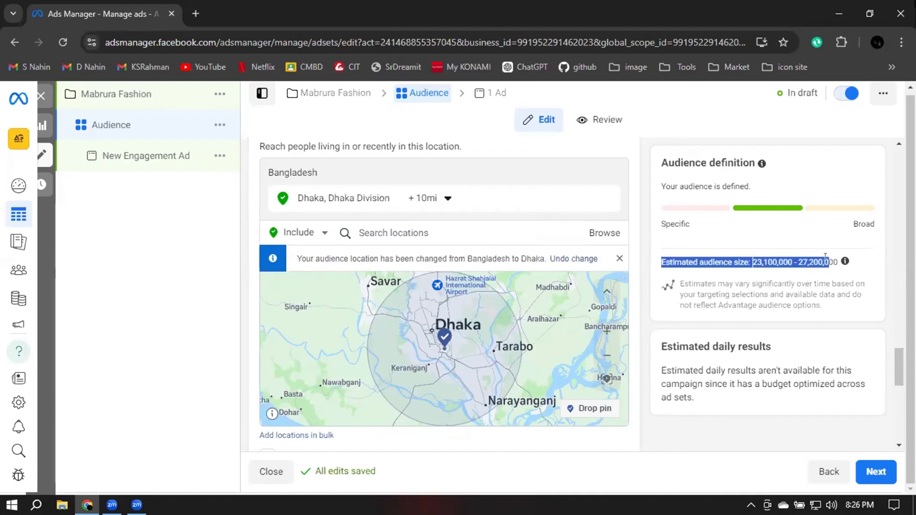
left_click(768, 259)
left_click_drag(769, 260, 762, 262)
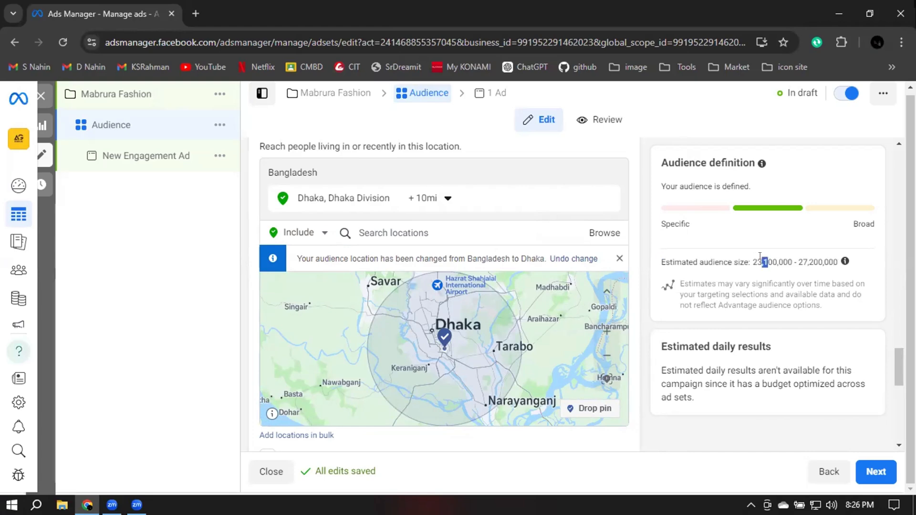
left_click(757, 262)
left_click_drag(759, 262, 766, 262)
left_click(757, 262)
left_click_drag(758, 262, 811, 258)
scroll(531, 329, "down", 5)
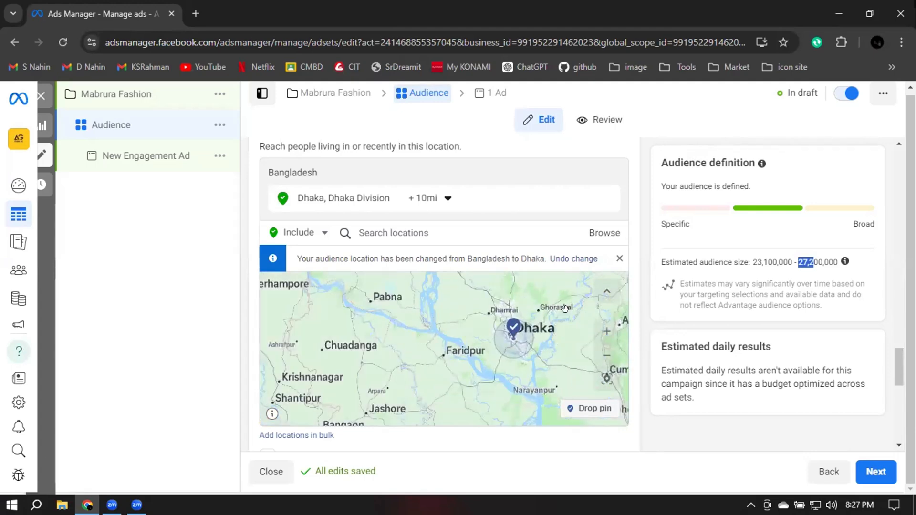
Add Tangail, Dhaka Division as a targeted location with a 15 mi radius
left_click(375, 231)
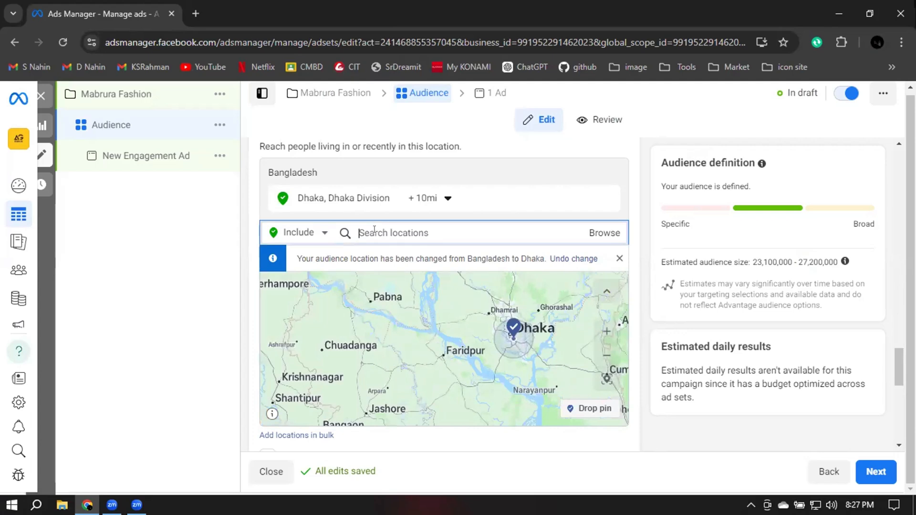
type("Tanga")
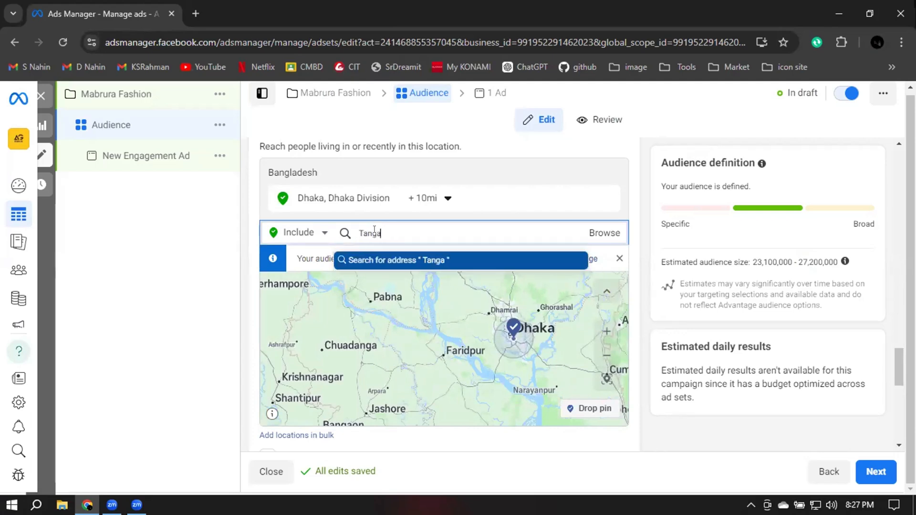
type("il")
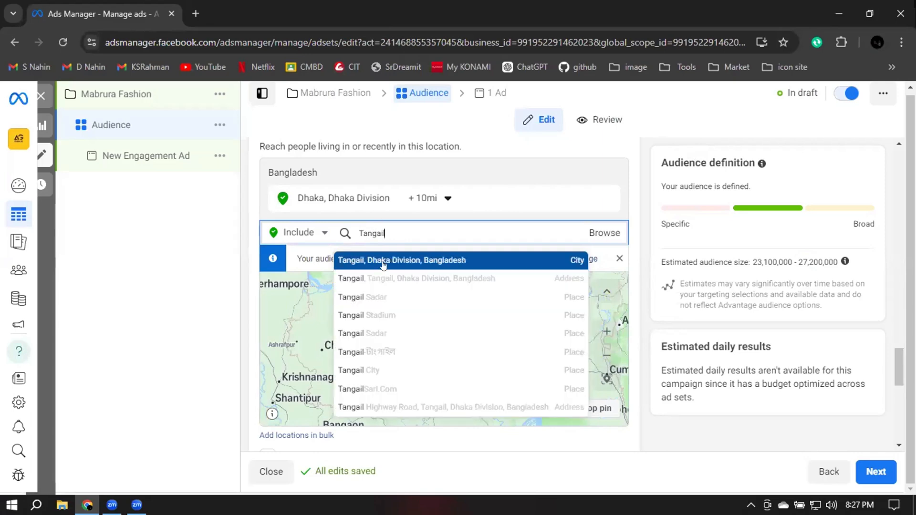
left_click(438, 258)
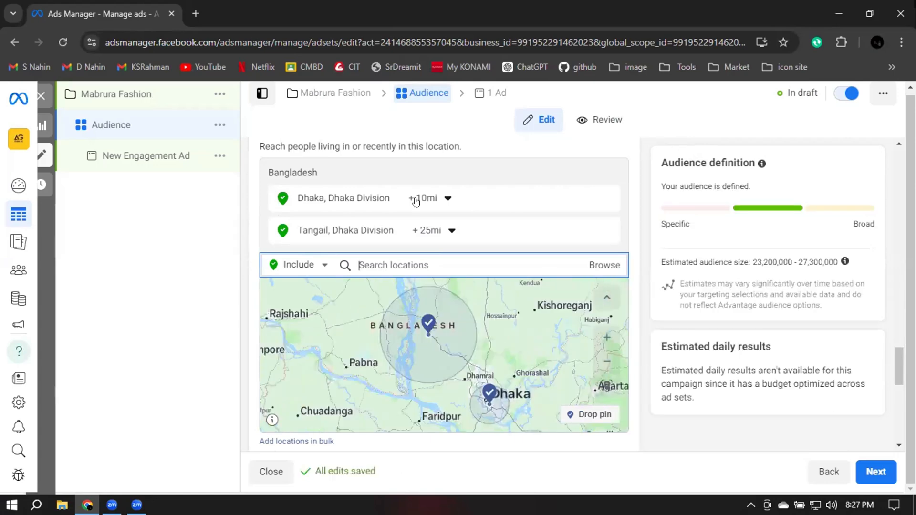
left_click(424, 232)
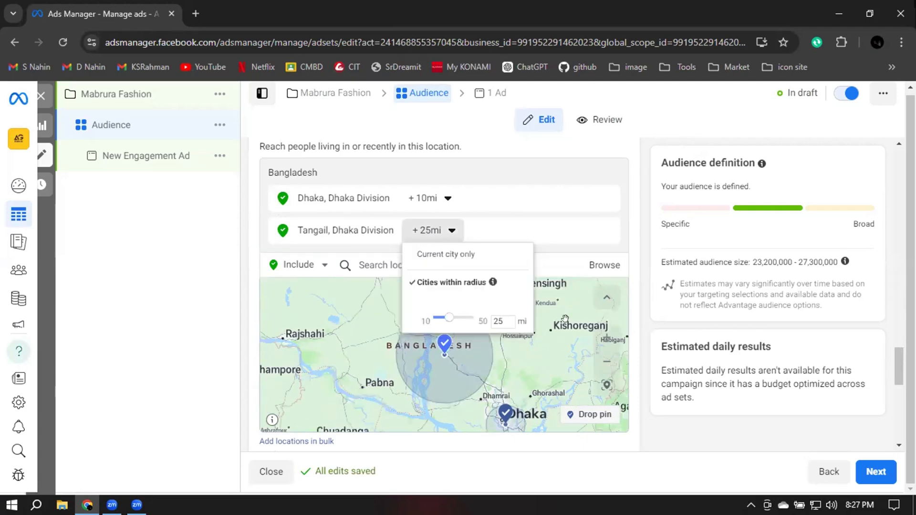
left_click(514, 342)
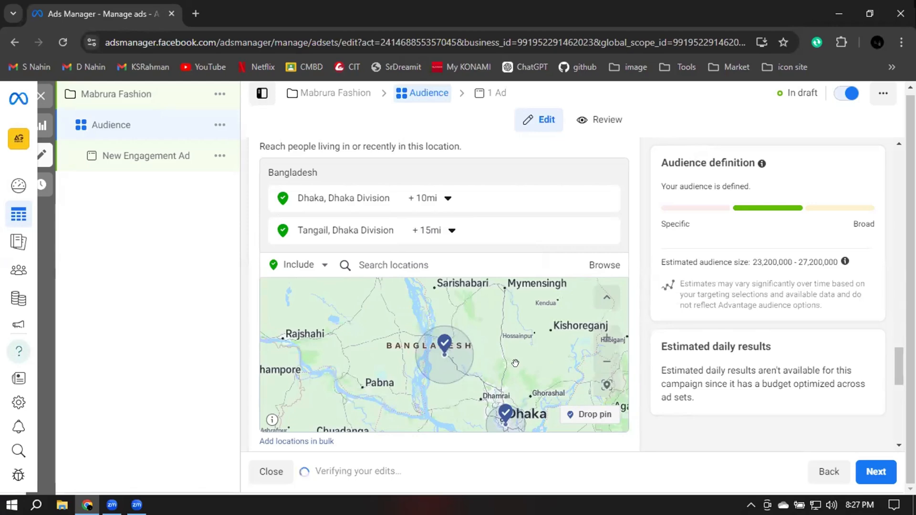
Add Bogra, Rajshahi Division as a location, changing its radius from 25 to 20 mi
left_click(405, 255)
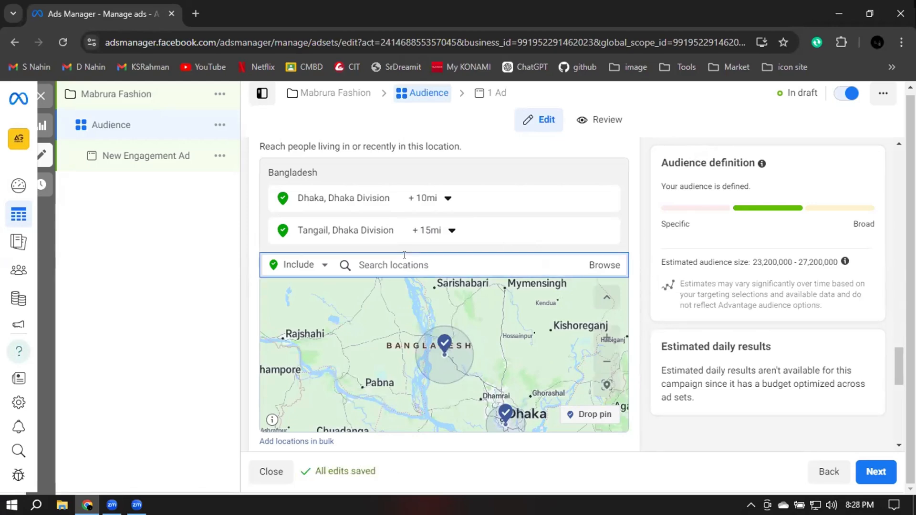
type("bd")
type("g")
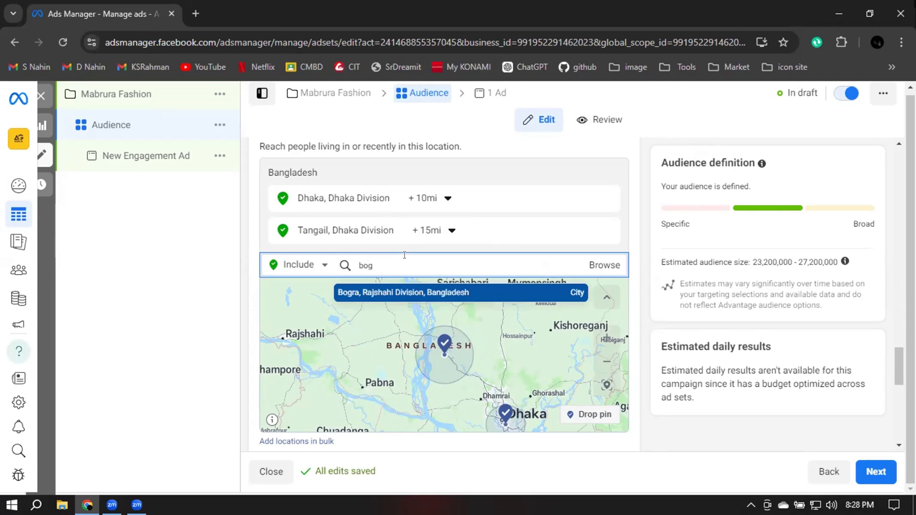
type("ura")
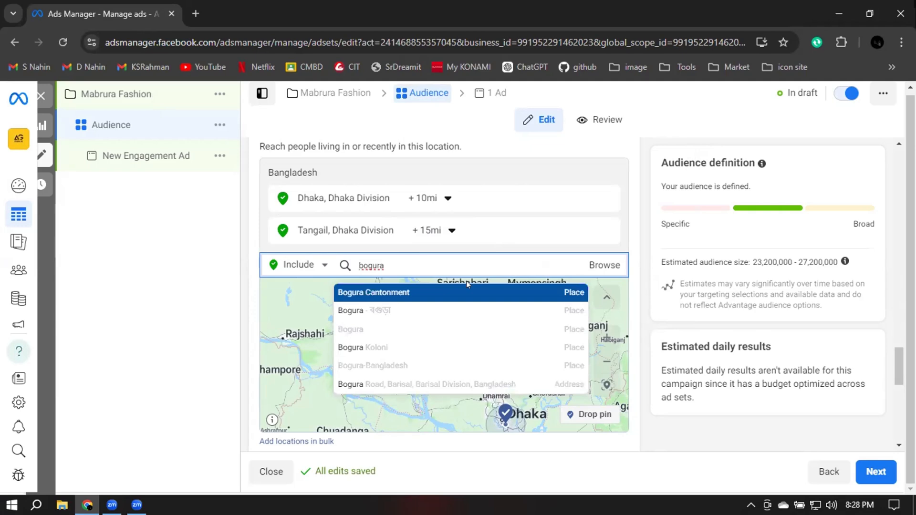
key("BackSpace")
key("BackSpace")
key("BackSpace")
key("BackSpace")
key("BackSpace")
key("BackSpace")
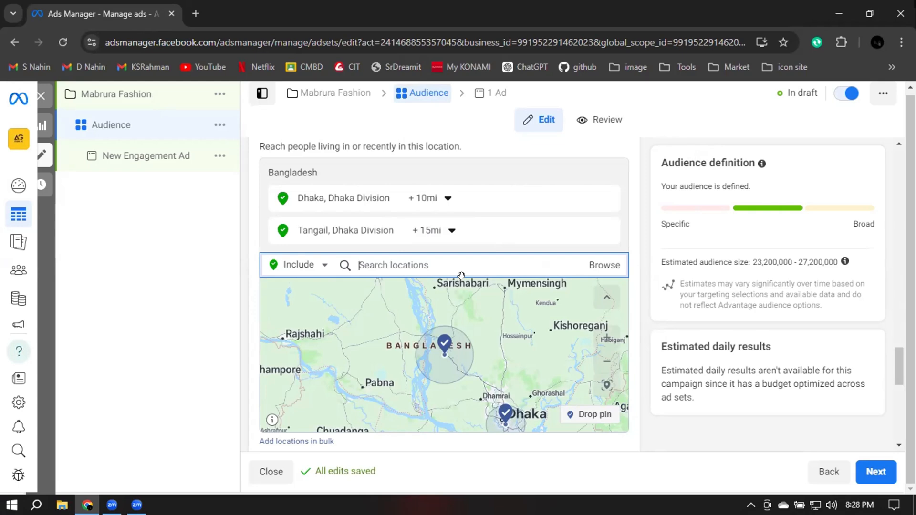
type("Bog")
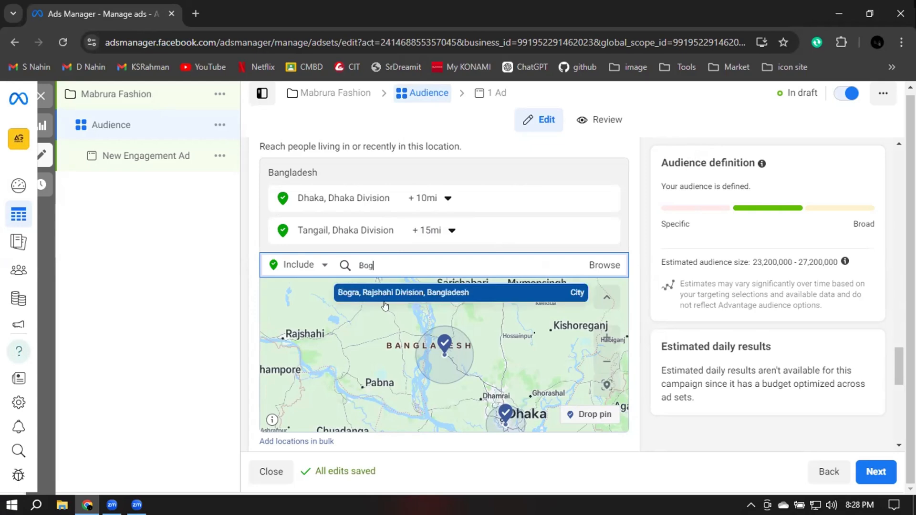
left_click(465, 294)
left_click(457, 292)
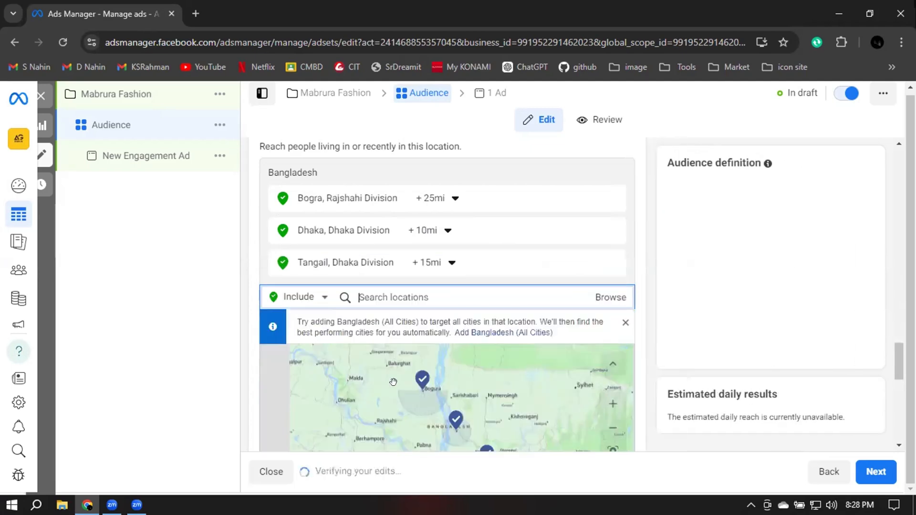
left_click(437, 198)
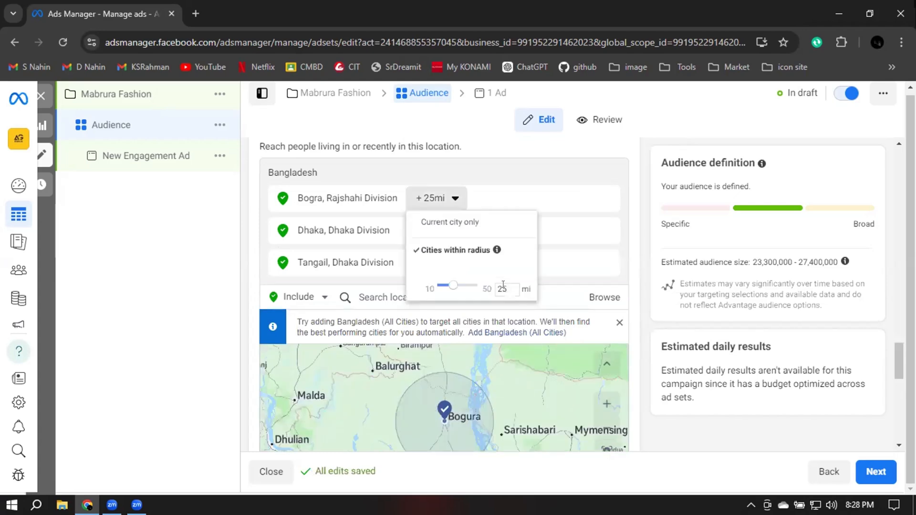
left_click(503, 286)
key("BackSpace")
key("BackSpace")
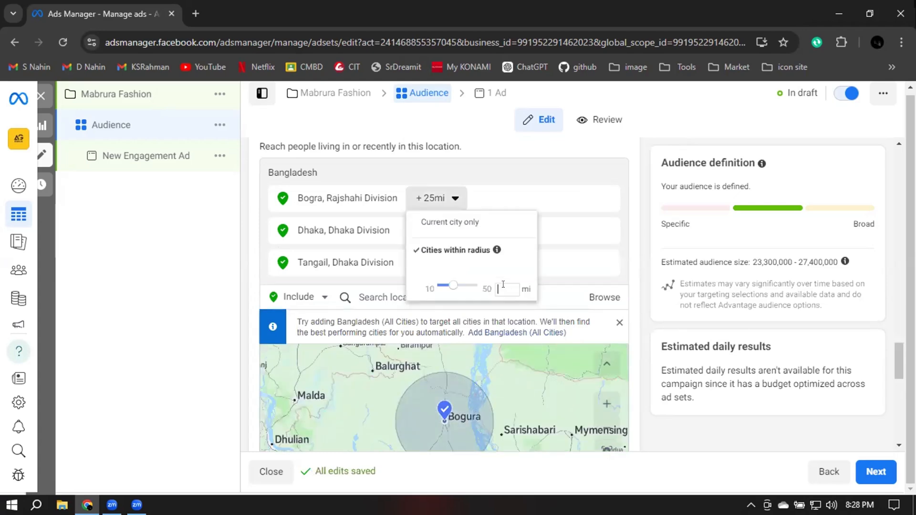
type("20")
key("Return")
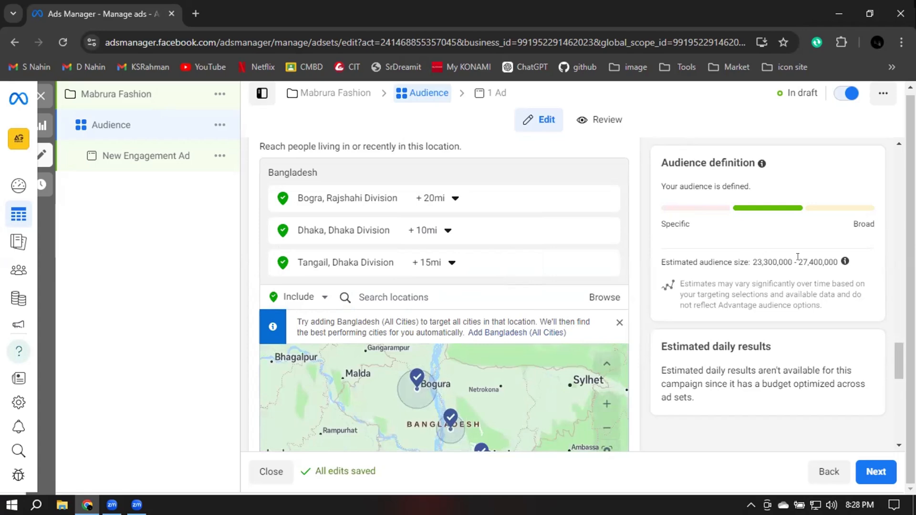
left_click_drag(753, 261, 810, 258)
Set the maximum age to 40 so the age range is 18–40
scroll(641, 255, "down", 3)
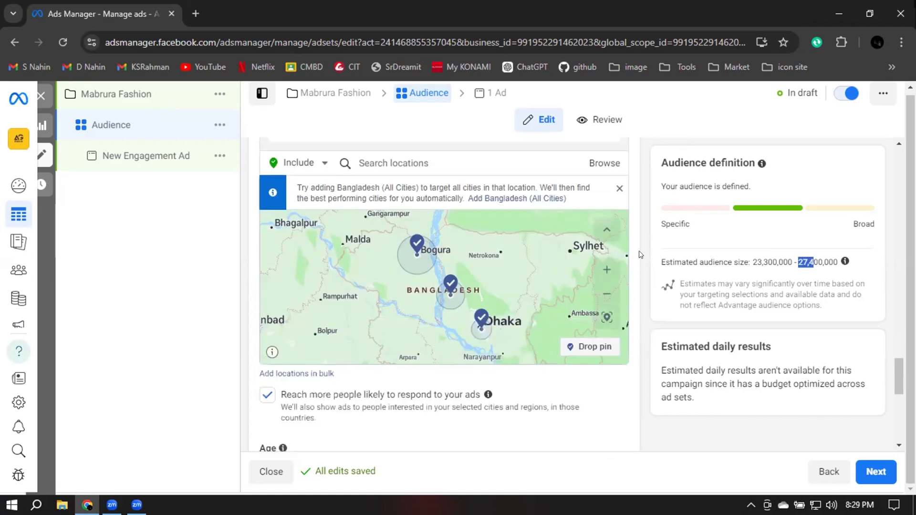
scroll(640, 254, "down", 2)
scroll(618, 317, "down", 2)
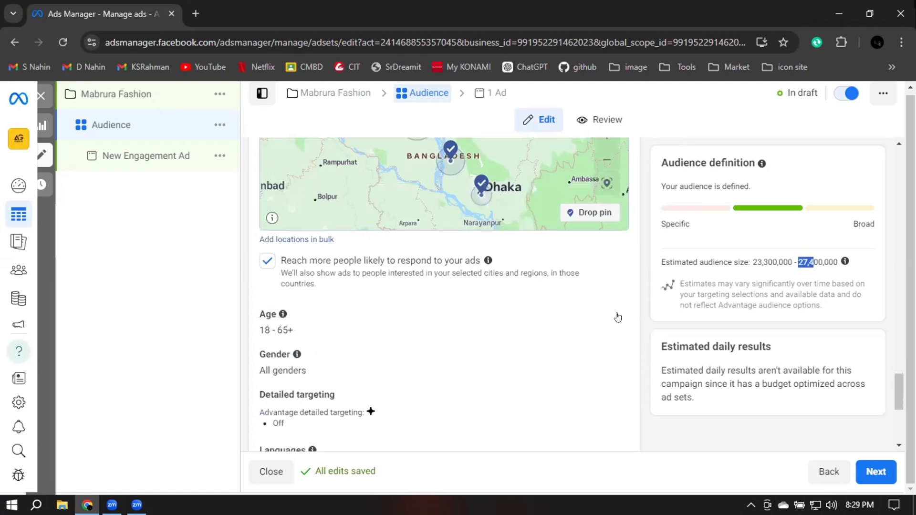
left_click(345, 329)
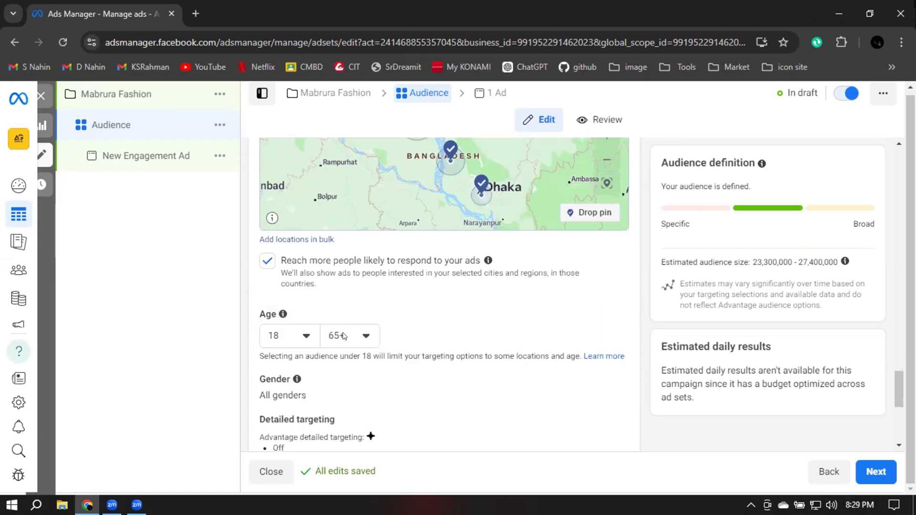
left_click(345, 336)
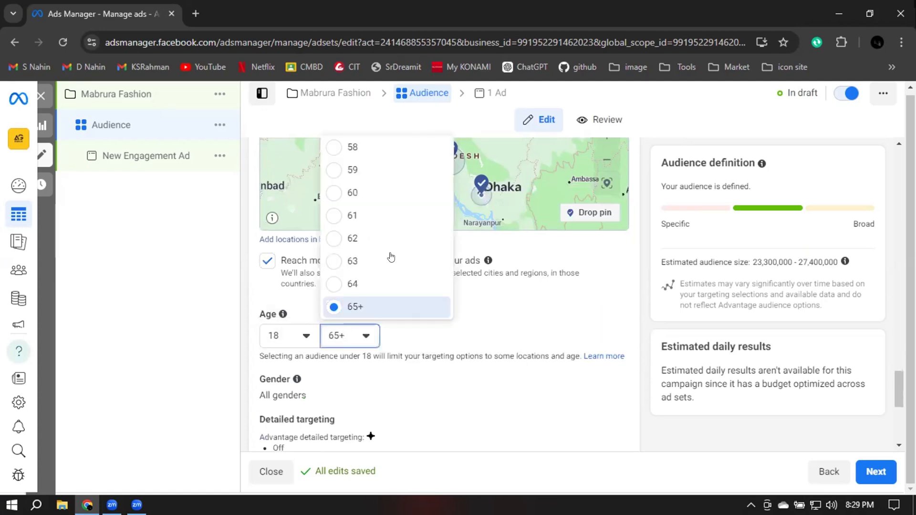
scroll(390, 258, "up", 1)
scroll(391, 257, "up", 5)
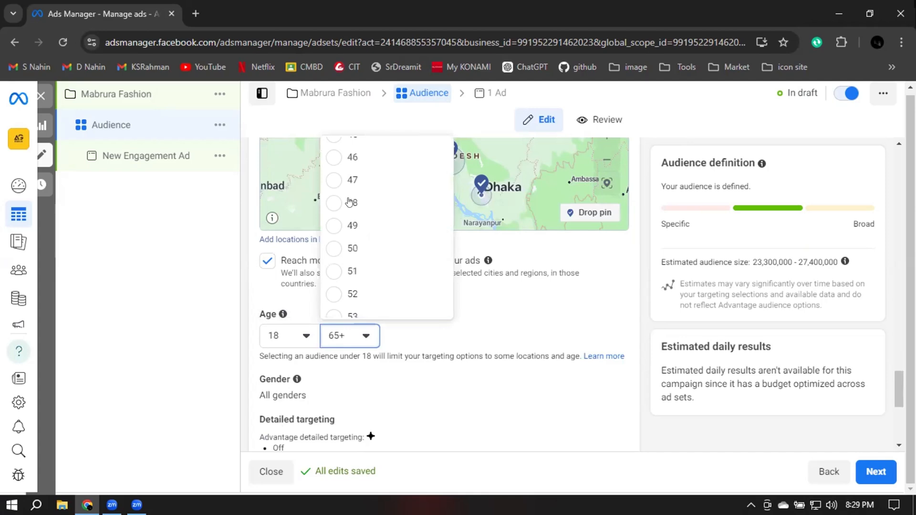
scroll(349, 203, "up", 3)
scroll(349, 203, "up", 2)
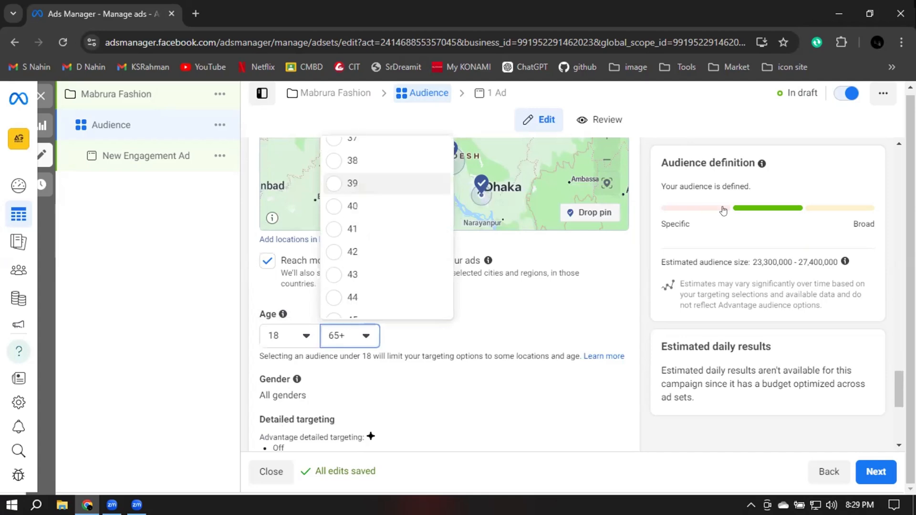
key("Down")
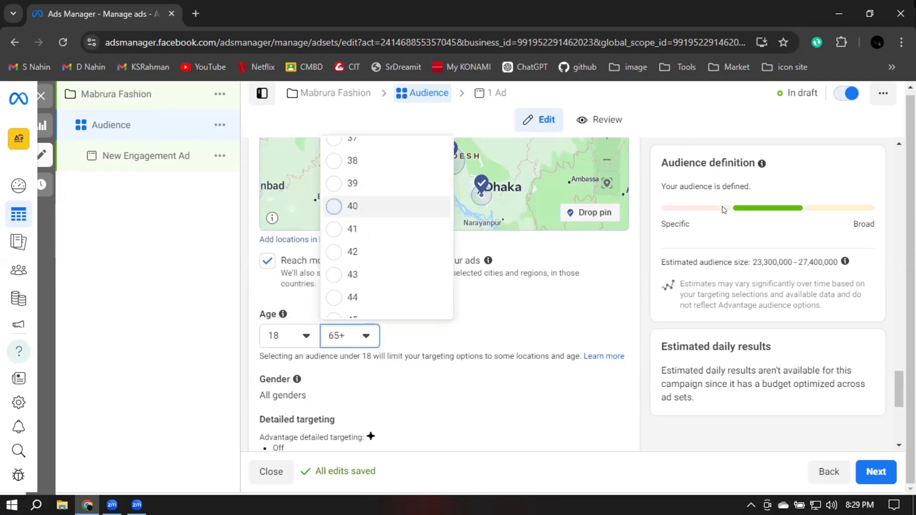
key("Return")
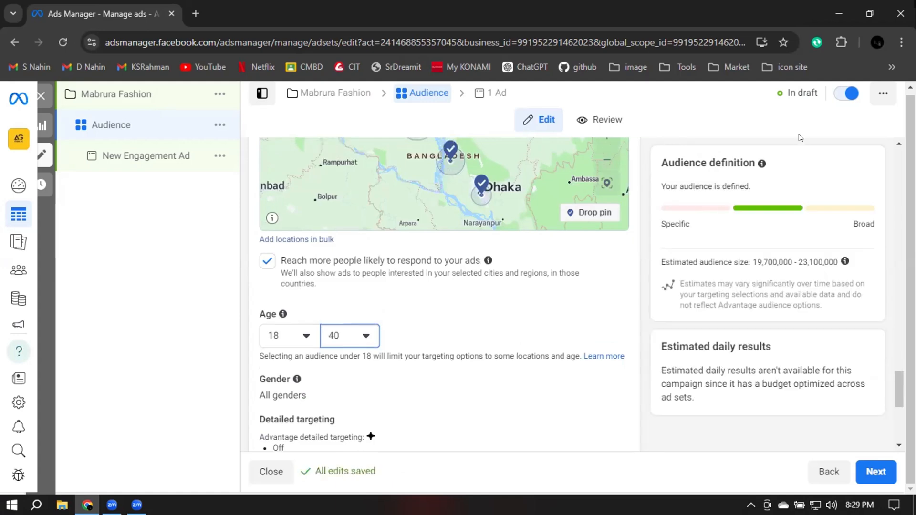
Change the gender targeting to Women only
left_click(647, 276)
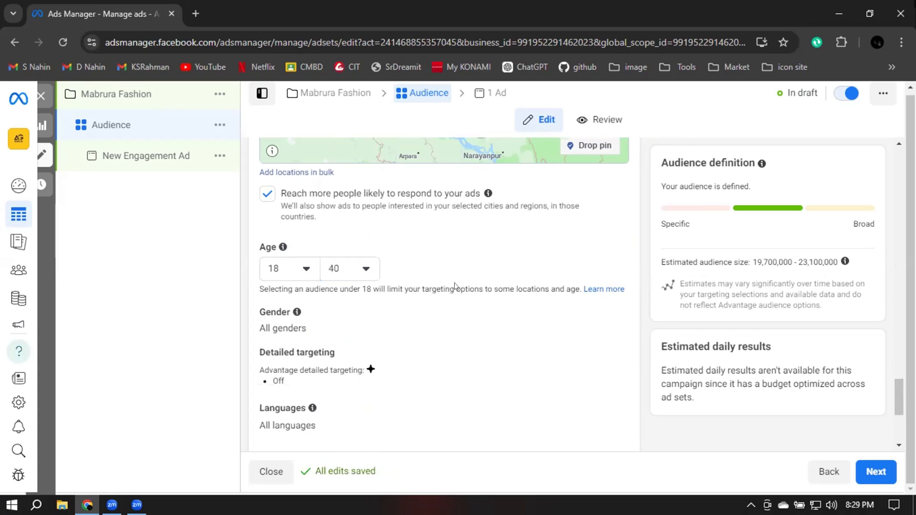
scroll(406, 267, "down", 2)
left_click(607, 246)
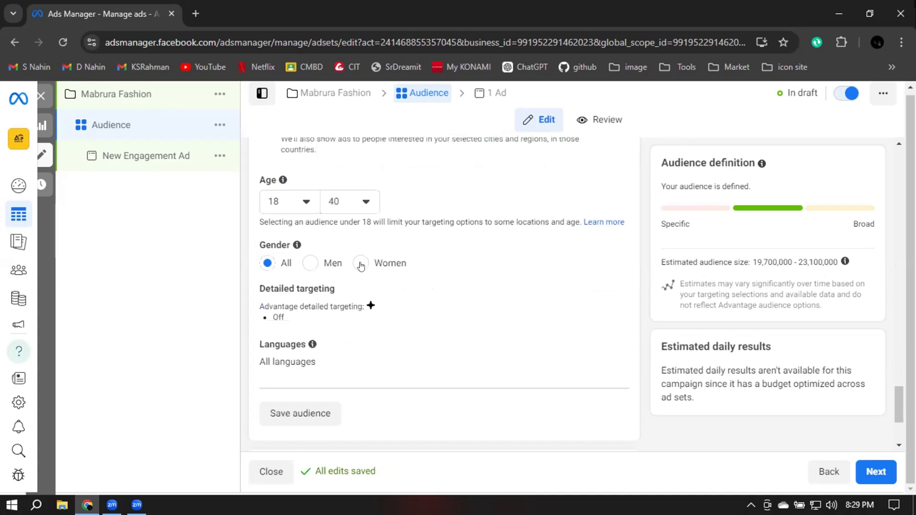
left_click(361, 264)
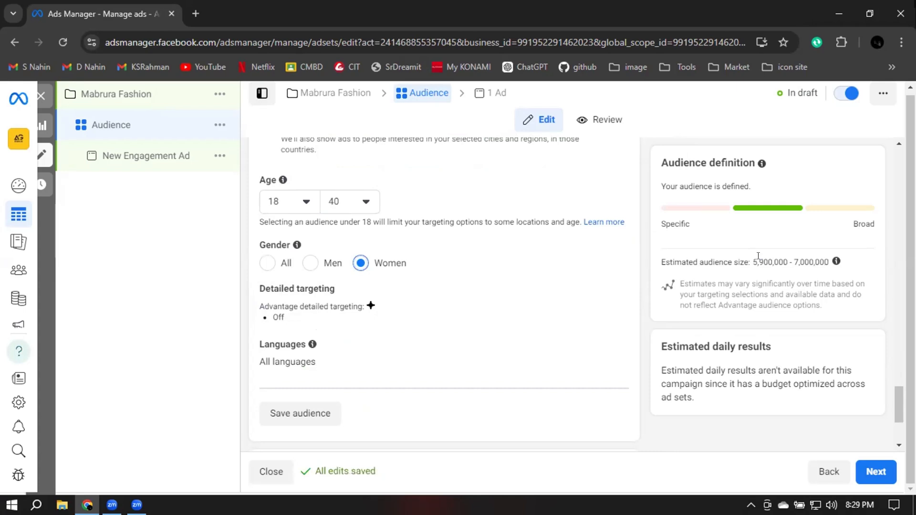
Highlight the new 5,900,000–7,000,000 estimated audience size figures
left_click_drag(753, 258, 764, 258)
left_click_drag(805, 258, 764, 262)
left_click(800, 257)
left_click_drag(800, 257, 804, 262)
left_click(758, 256)
left_click_drag(758, 255, 800, 257)
scroll(509, 262, "down", 1)
scroll(509, 262, "down", 1)
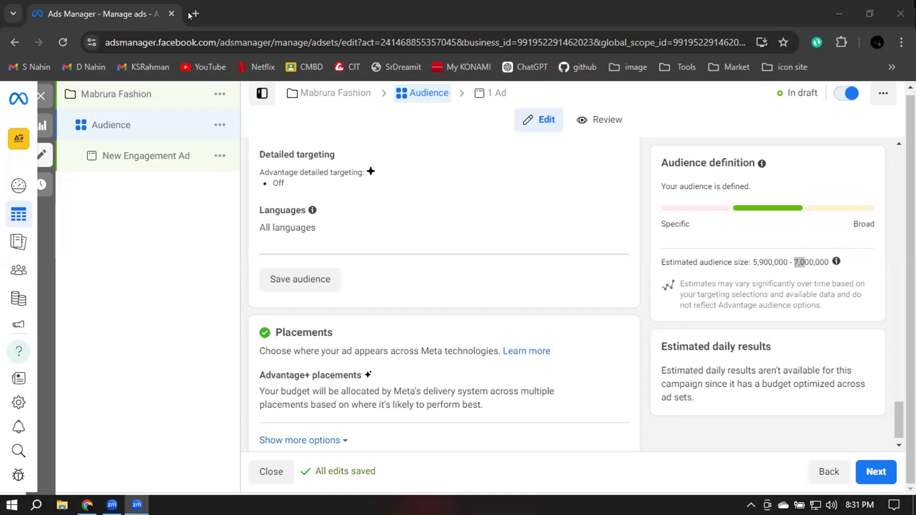
key("ctrl+t")
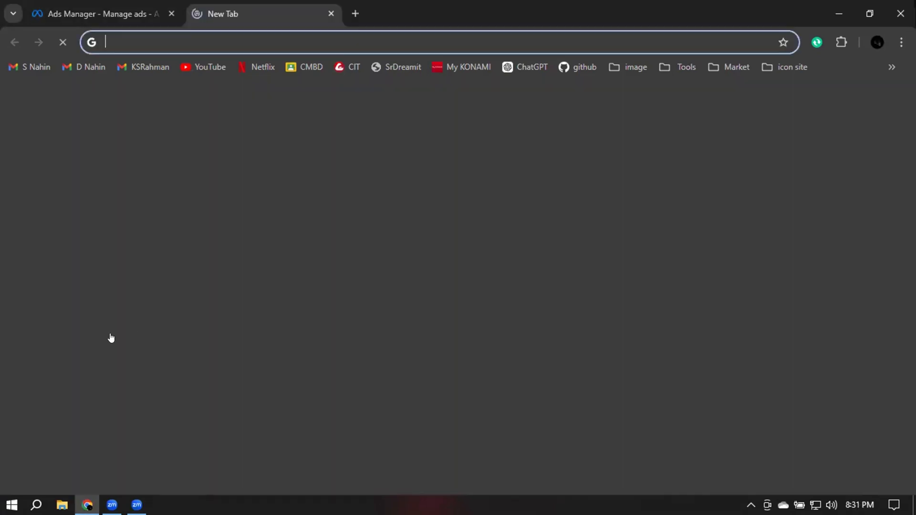
left_click(110, 337)
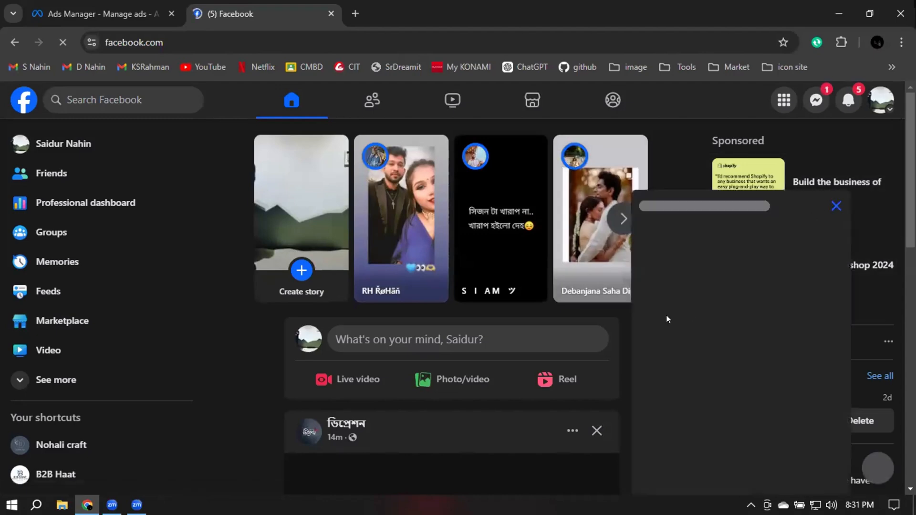
scroll(667, 318, "down", 2)
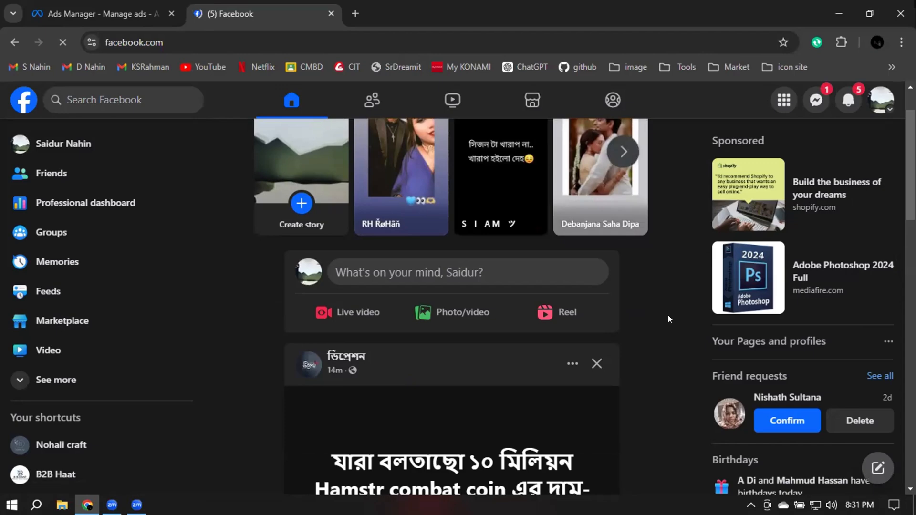
scroll(667, 319, "down", 6)
scroll(669, 315, "down", 1)
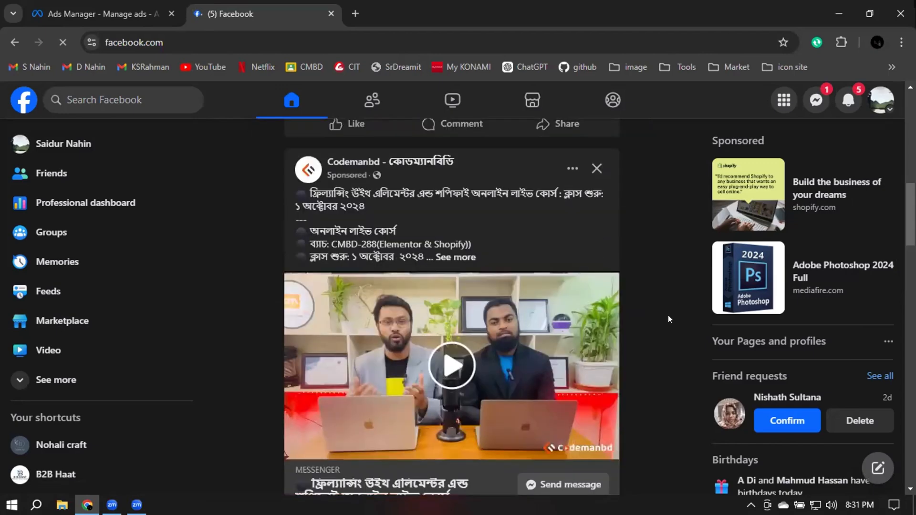
scroll(668, 315, "down", 7)
scroll(670, 317, "up", 8)
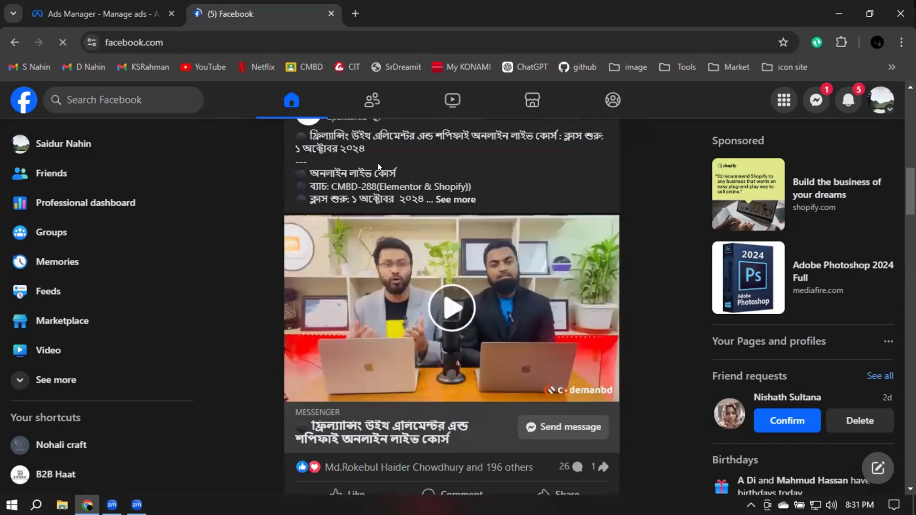
scroll(490, 178, "up", 1)
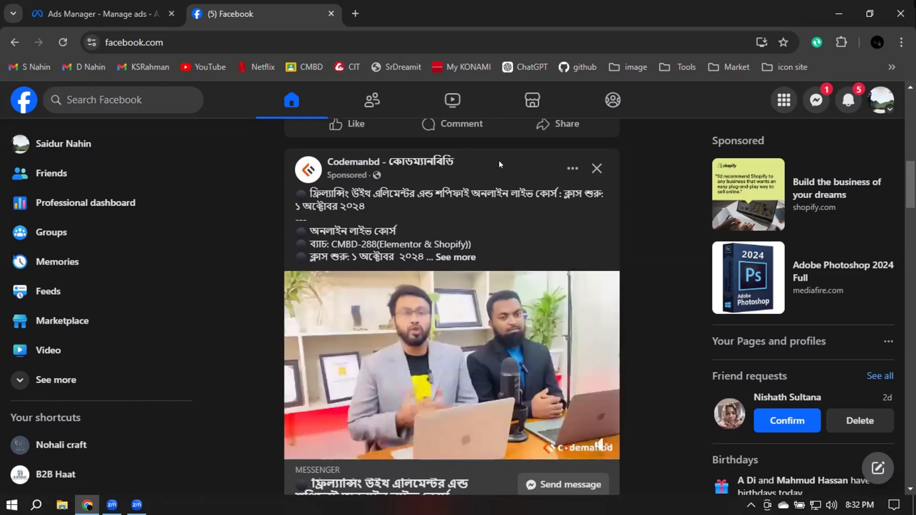
left_click(572, 169)
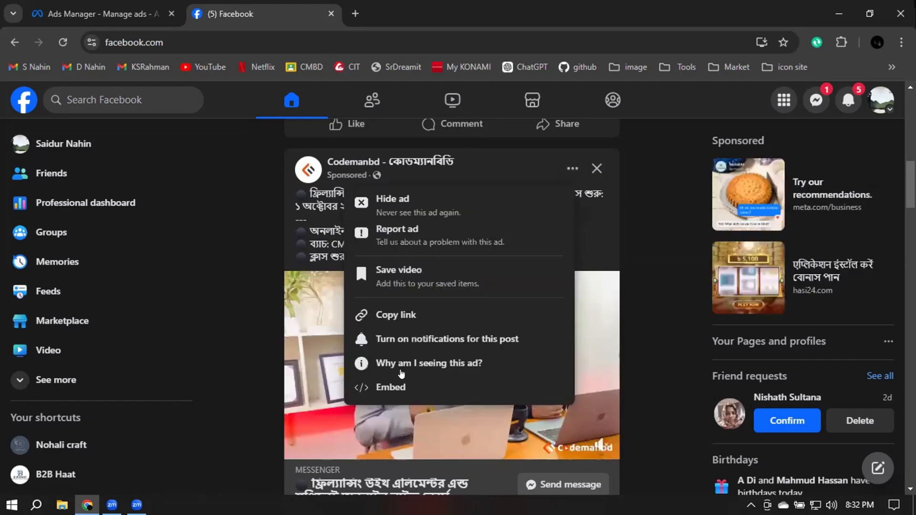
left_click(465, 364)
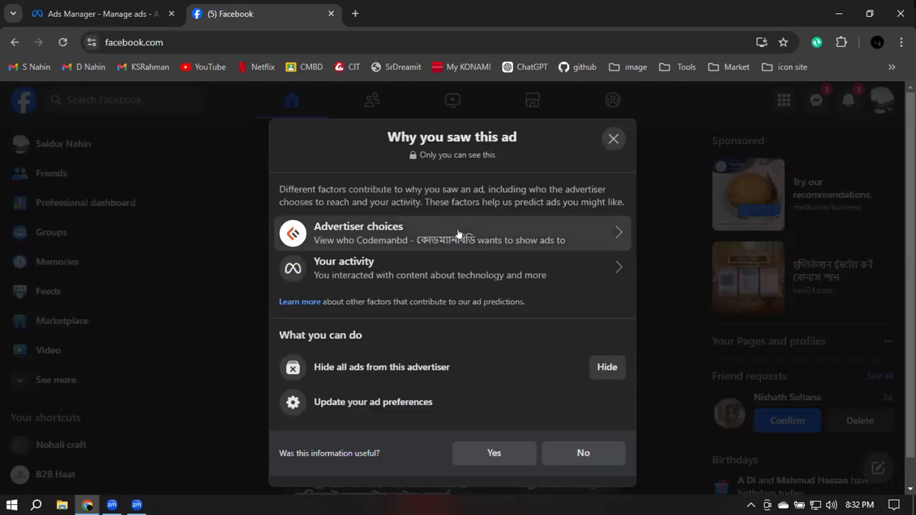
left_click(366, 242)
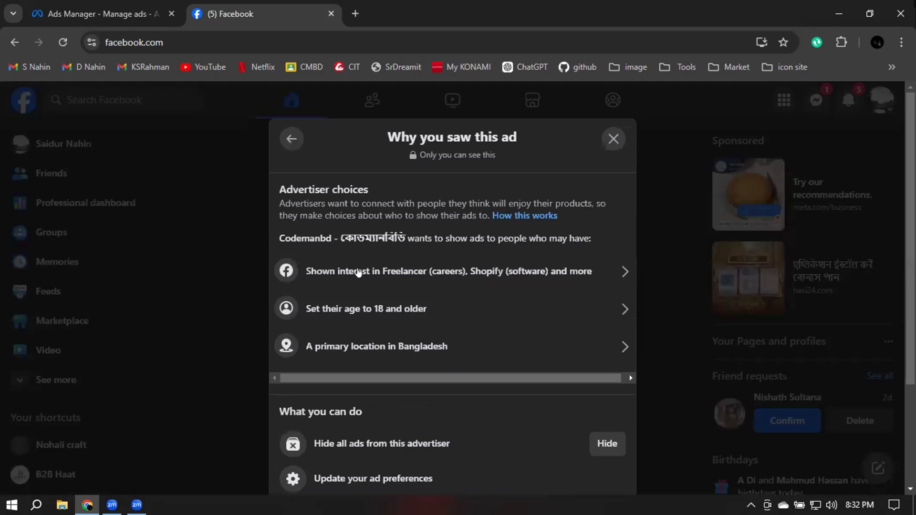
left_click(410, 266)
scroll(321, 315, "down", 1)
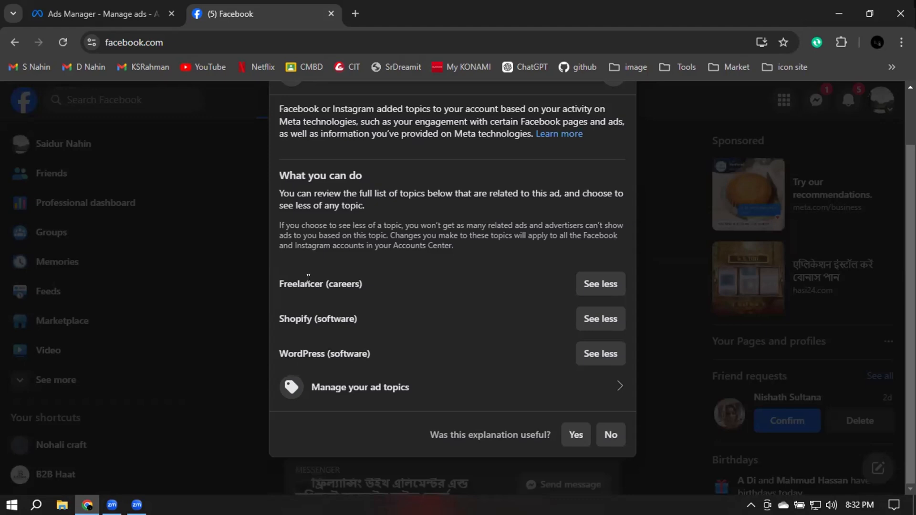
left_click_drag(285, 284, 371, 355)
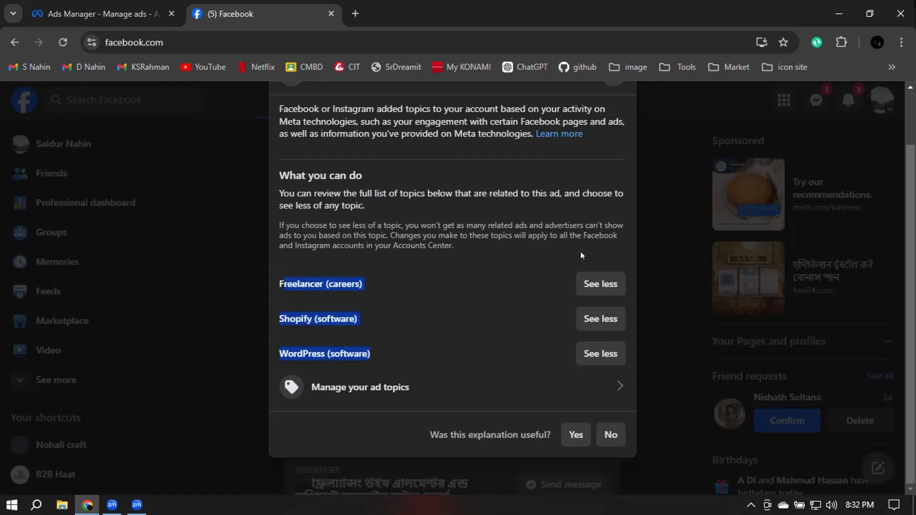
left_click(615, 85)
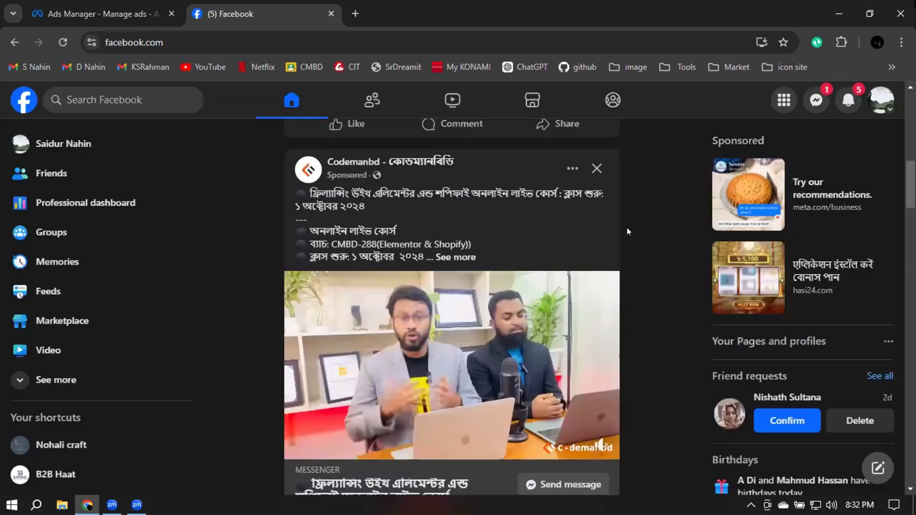
Find the sponsored Passive Journal 'Become a Digital Marketer' ad in the feed and open its menu
scroll(628, 231, "down", 10)
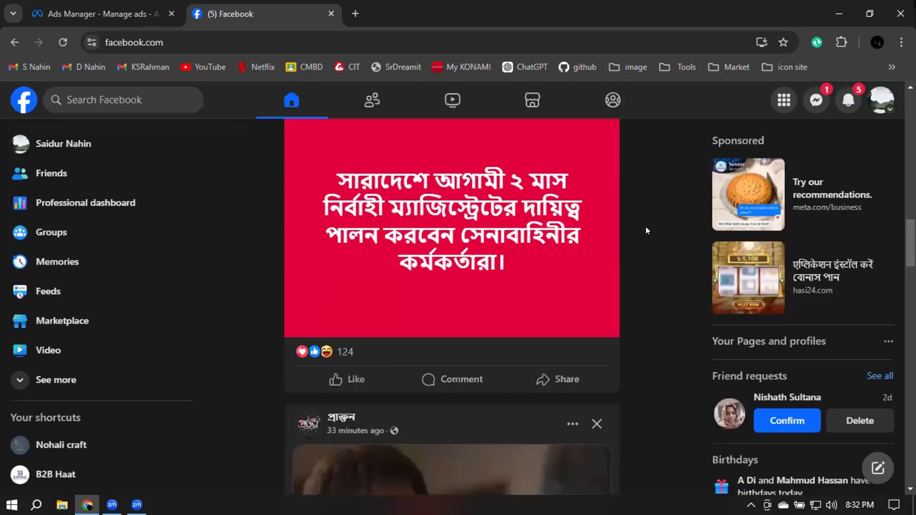
scroll(646, 229, "down", 3)
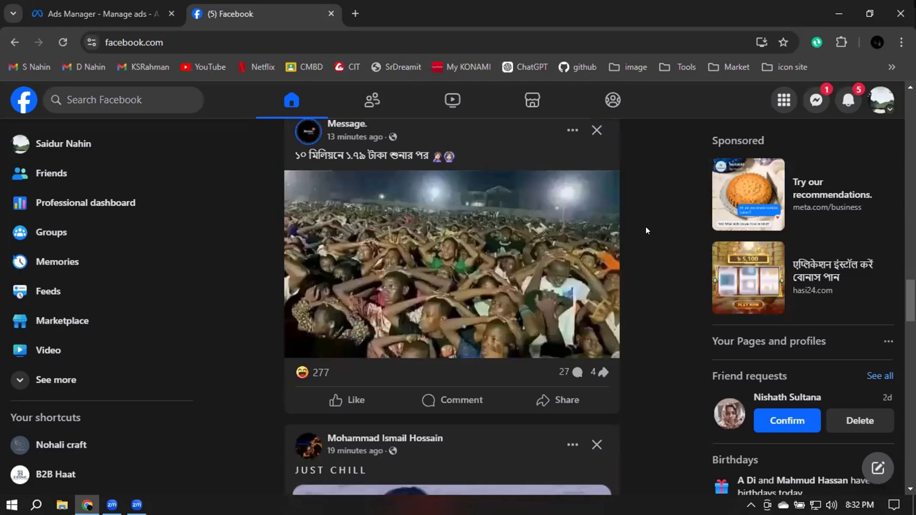
scroll(646, 227, "down", 10)
scroll(474, 248, "down", 5)
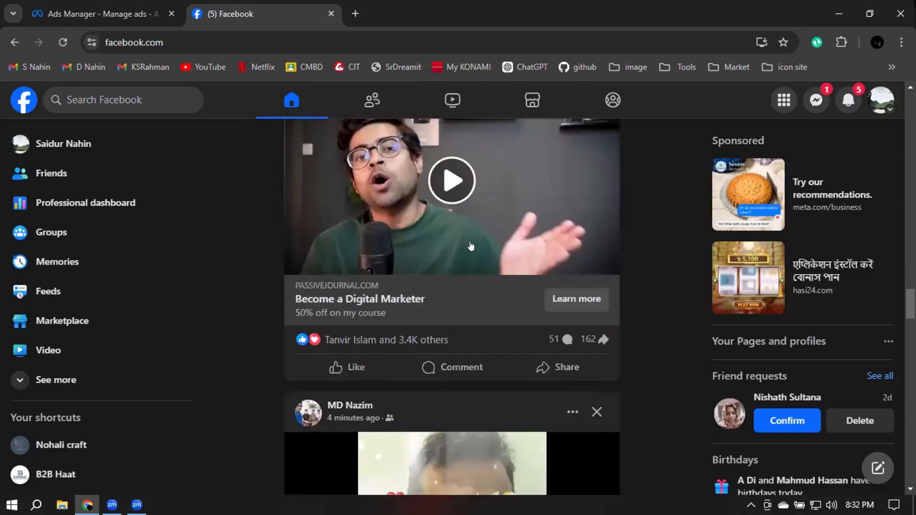
scroll(504, 187, "up", 3)
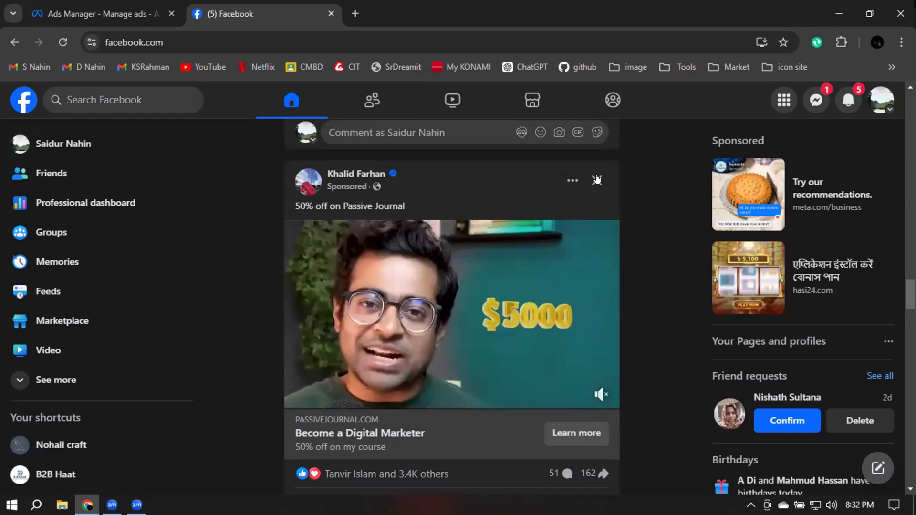
scroll(637, 176, "down", 1)
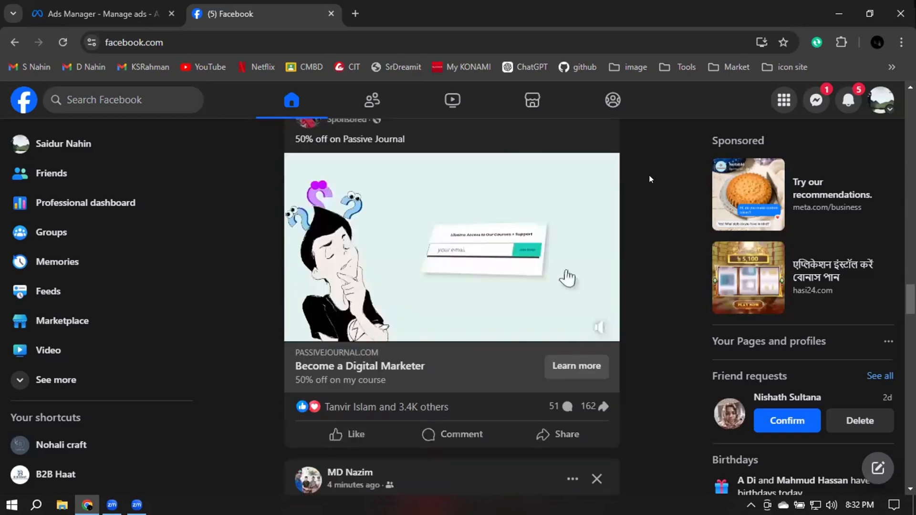
scroll(564, 246, "up", 2)
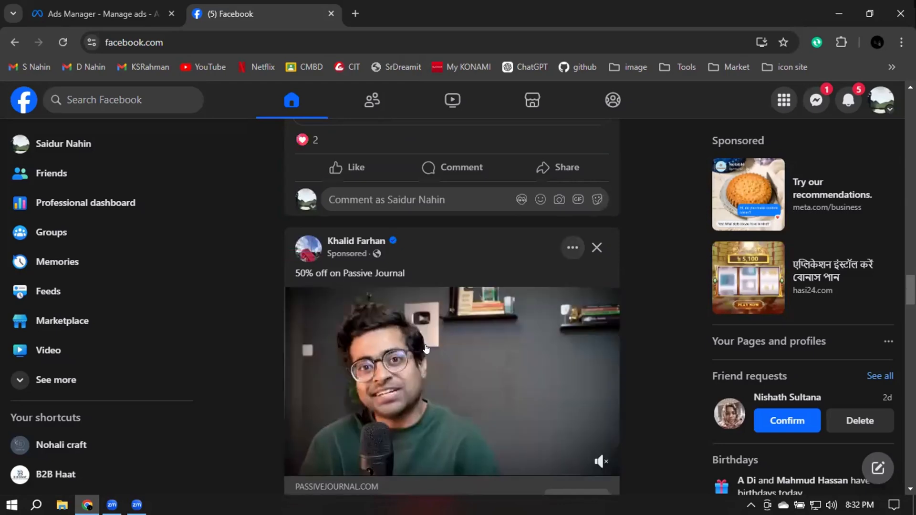
left_click(571, 248)
scroll(404, 392, "down", 1)
Review why the Passive Journal ad was shown (18+, Bangladesh), then go back to Ads Manager
left_click(439, 376)
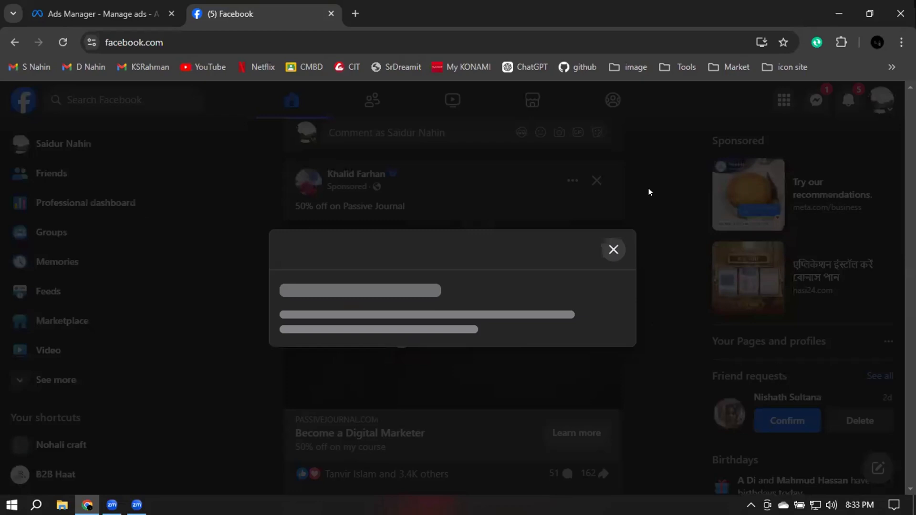
left_click(527, 245)
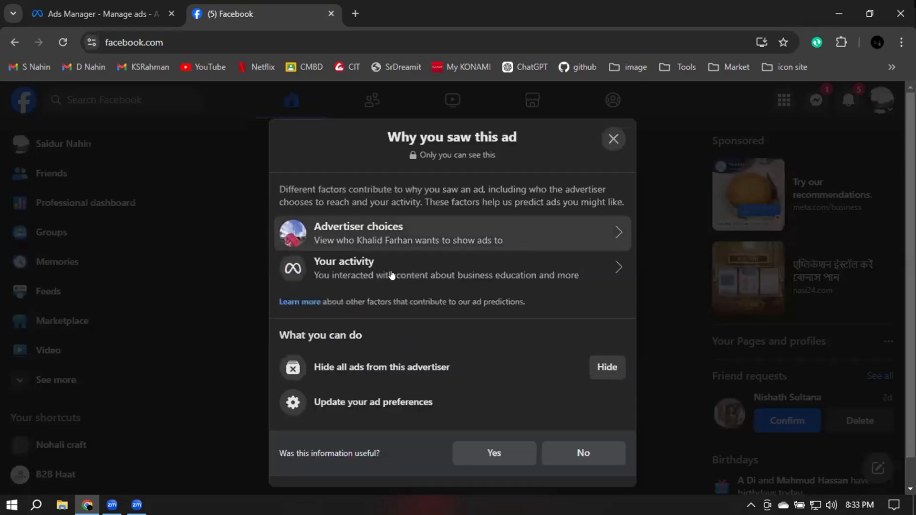
left_click(390, 268)
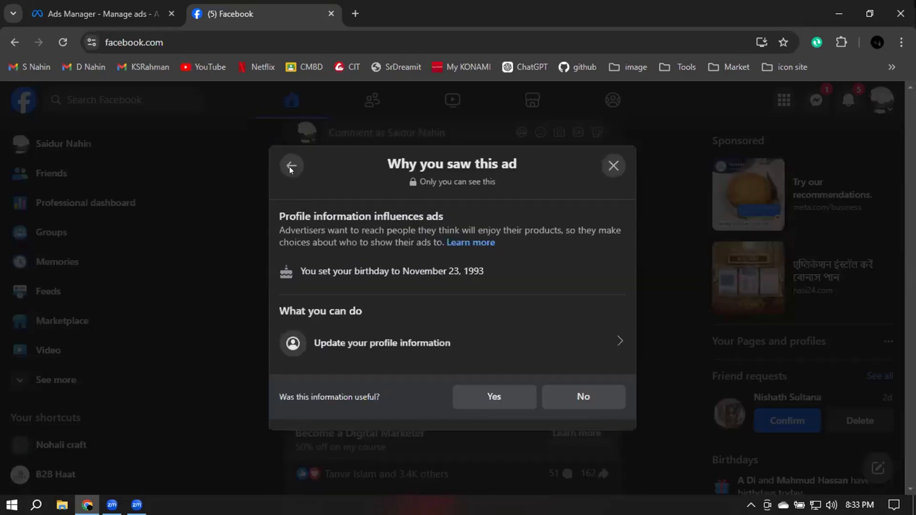
left_click(290, 166)
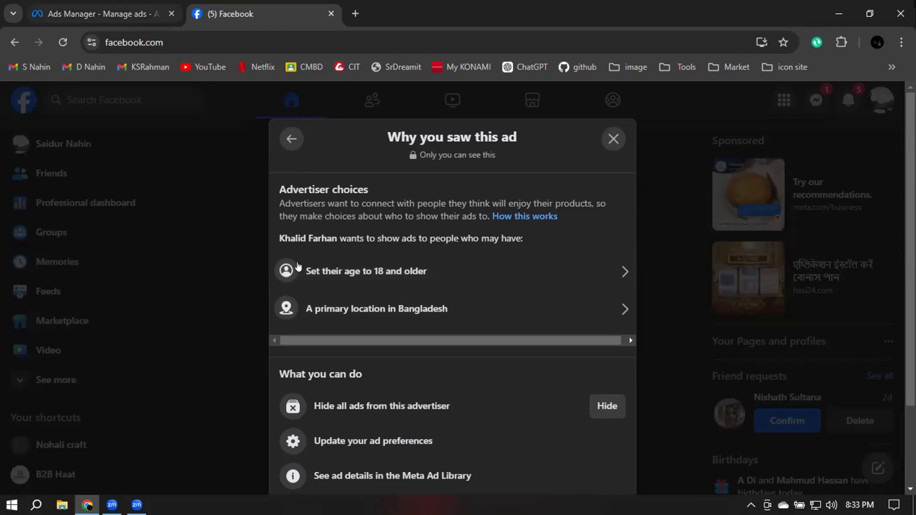
key("ctrl+Tab")
scroll(344, 277, "up", 3)
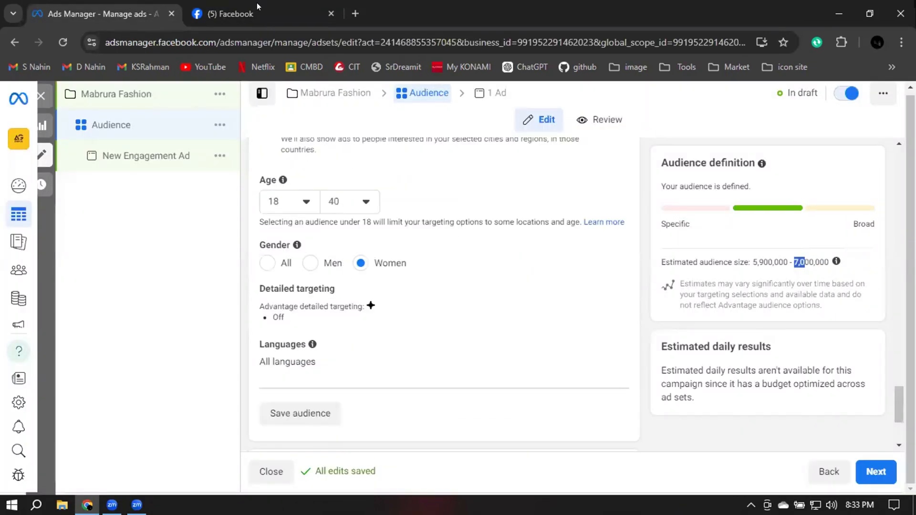
Return to the Facebook tab showing the 'Why you saw this ad' explanation
key("ctrl+Tab")
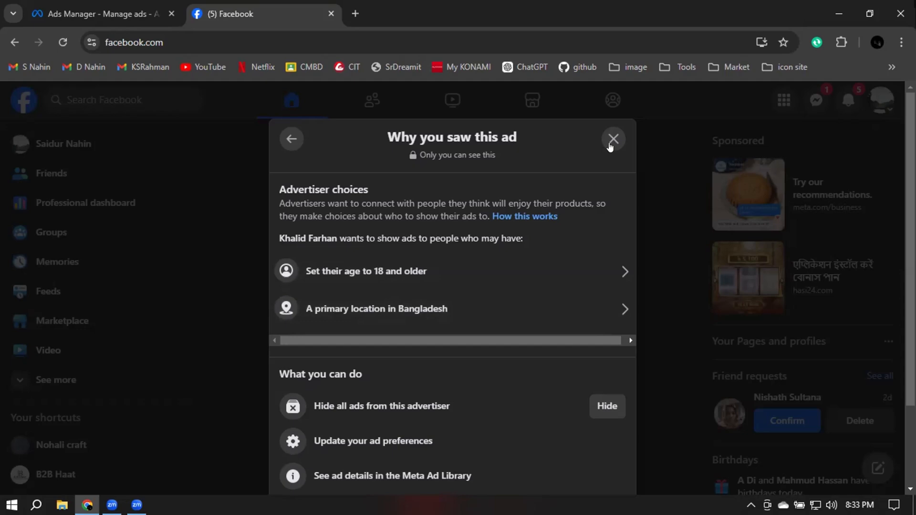
Close the ad explanation and scroll the feed to the sponsored SR Dream-IT video ad
left_click(677, 259)
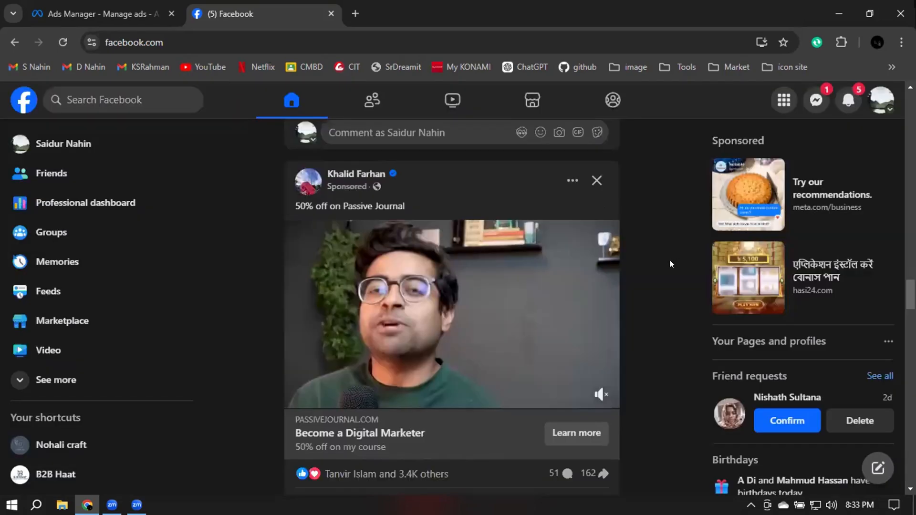
scroll(670, 259, "down", 5)
scroll(670, 260, "down", 6)
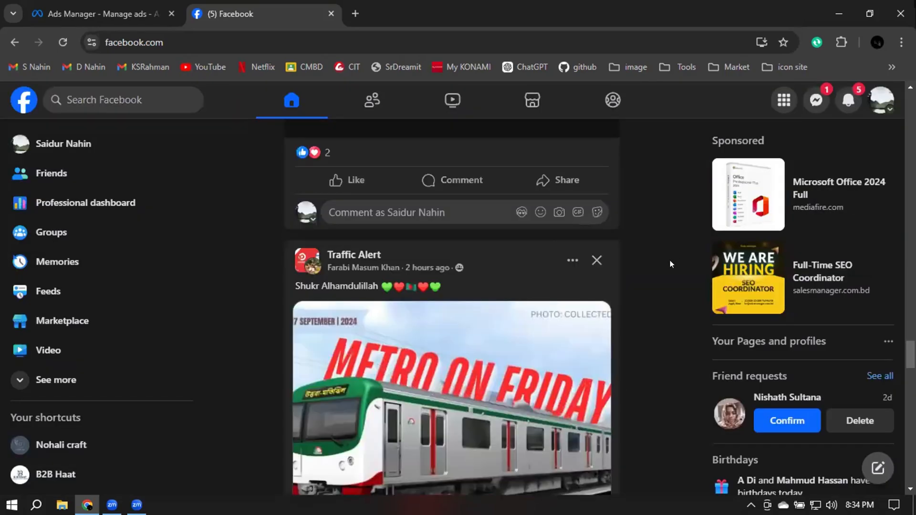
scroll(670, 260, "down", 7)
scroll(670, 259, "down", 3)
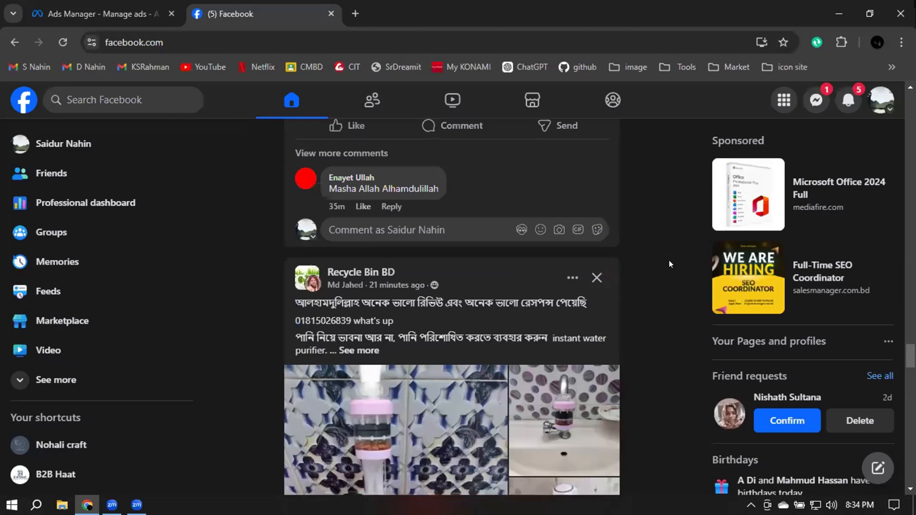
scroll(669, 260, "down", 6)
scroll(529, 228, "down", 1)
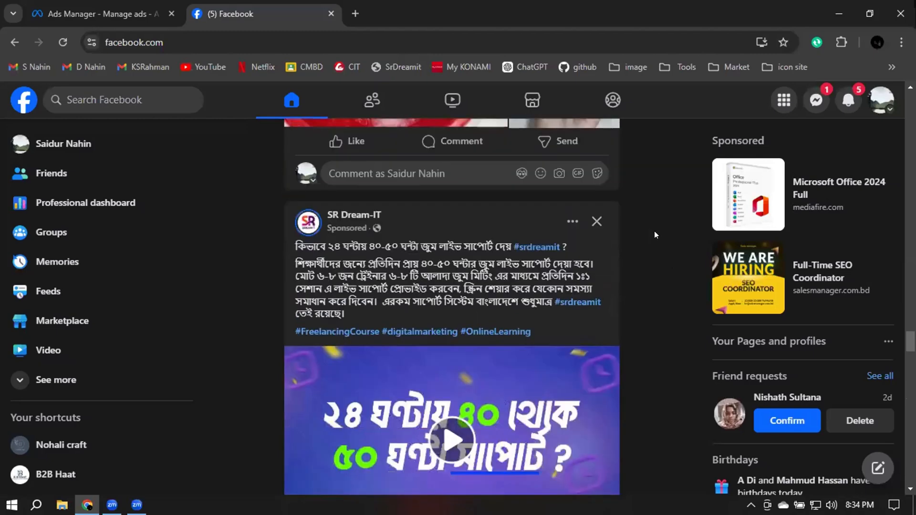
scroll(621, 228, "down", 1)
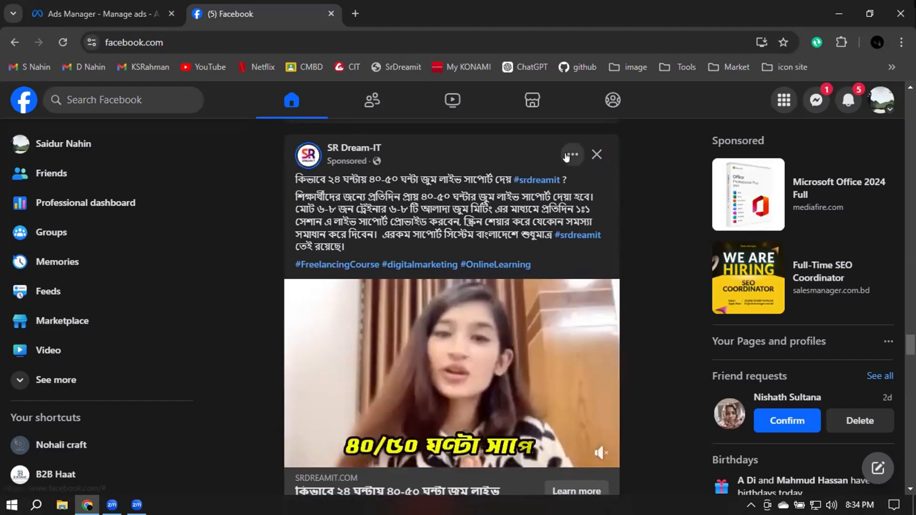
Review why the SR Dream-IT ad appears: site visitors, video viewers, page interactors, ages 18+, Bangladesh
left_click(568, 155)
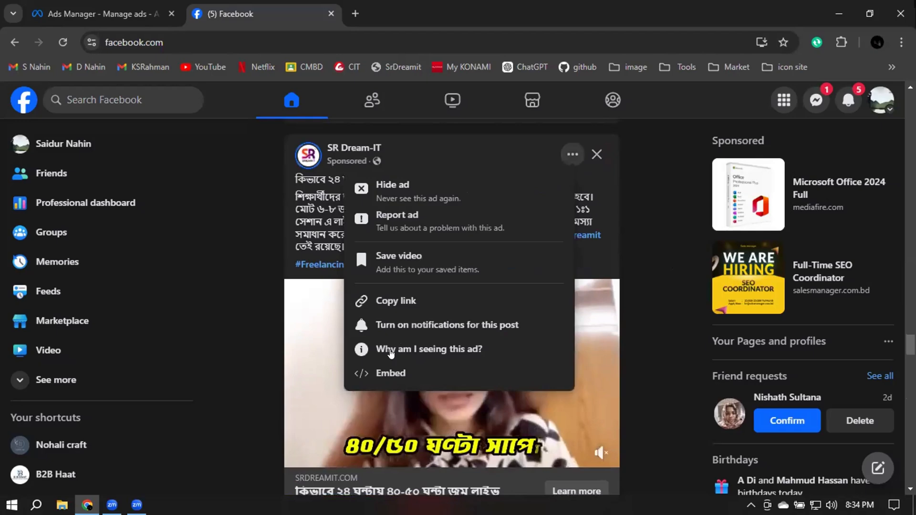
left_click(390, 351)
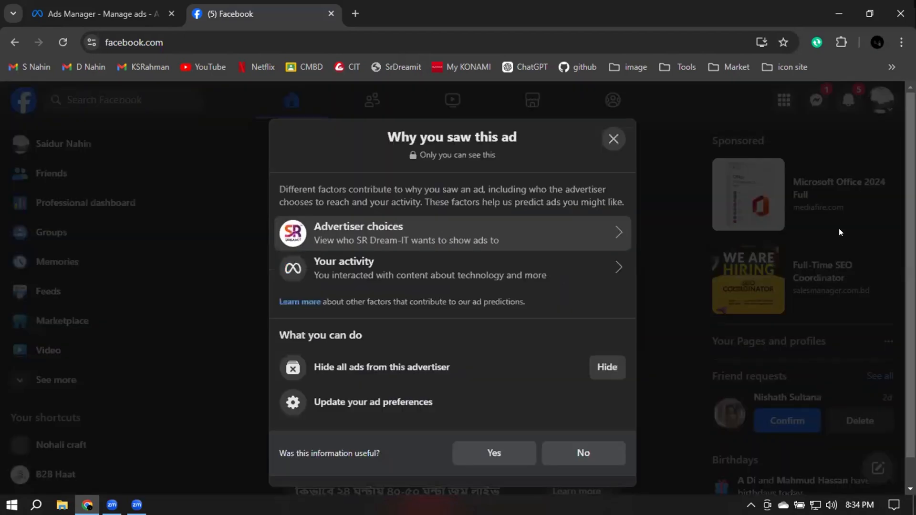
left_click(528, 240)
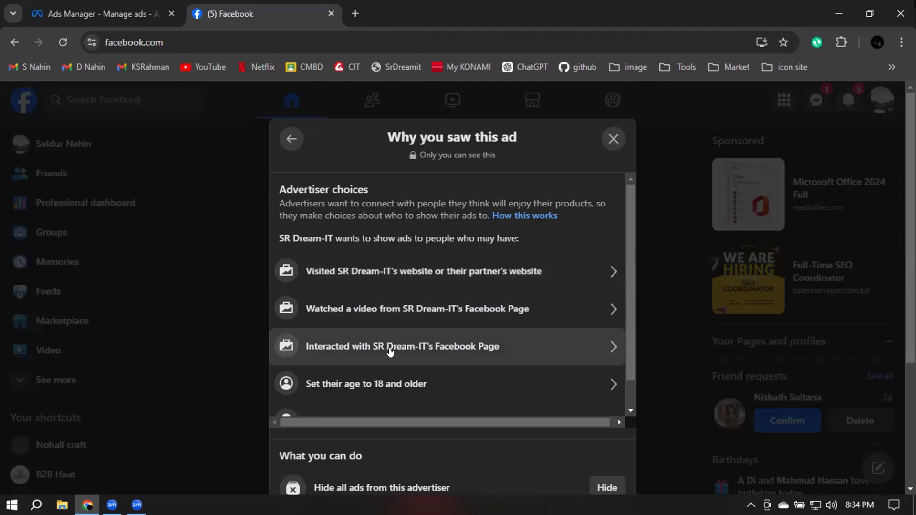
scroll(410, 355, "down", 1)
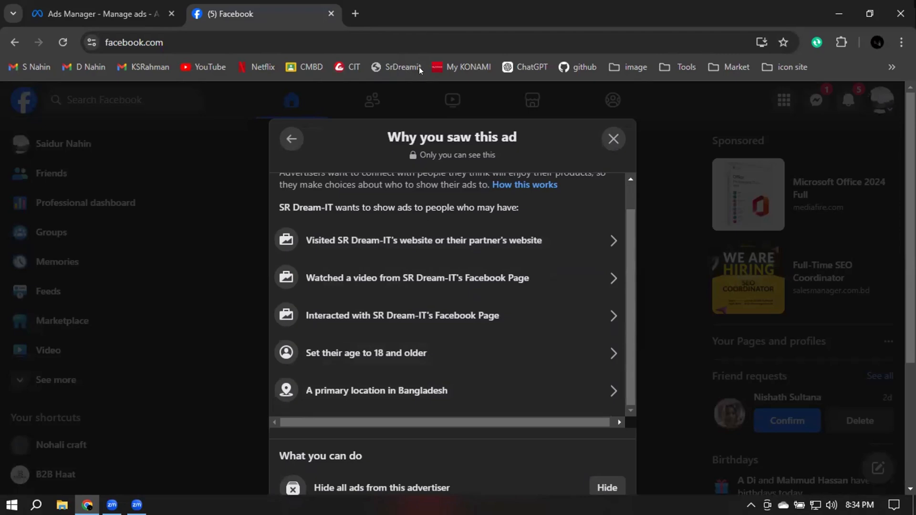
Load the SR Dream-IT user dashboard site in a new tab, then close that tab
key("ctrl+t")
left_click(399, 66)
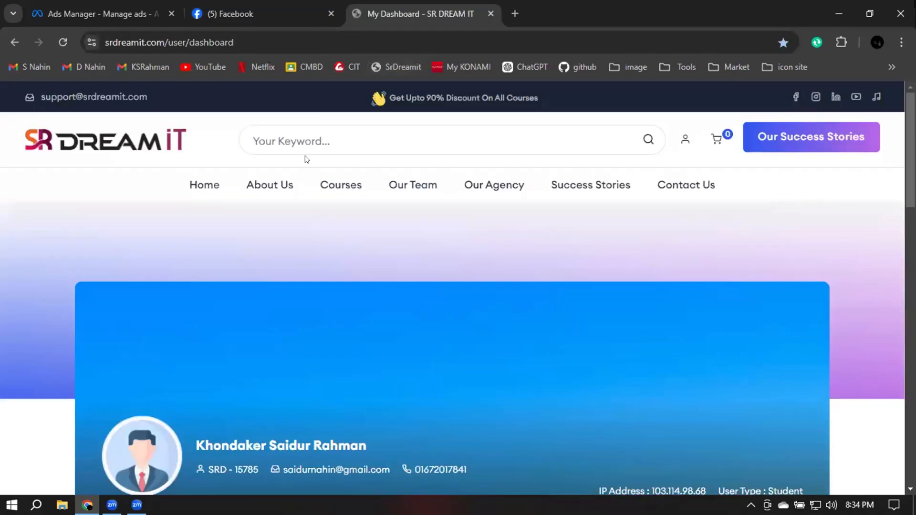
left_click(490, 14)
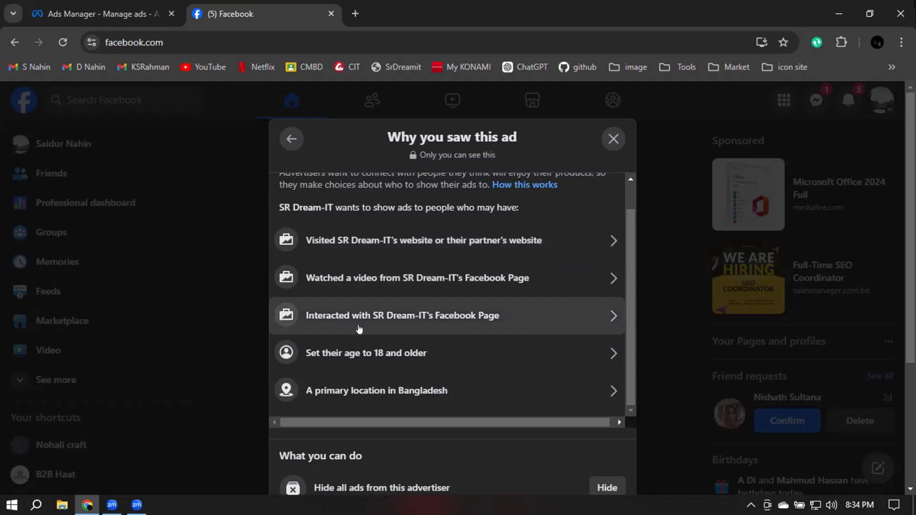
Dismiss the ad explanation dialog and continue scrolling the Facebook feed
scroll(367, 320, "down", 3)
scroll(577, 134, "down", 1)
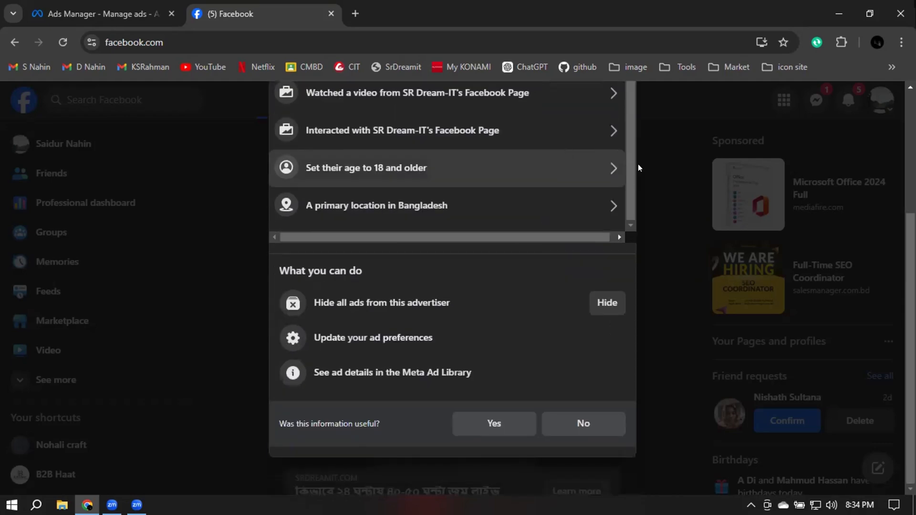
scroll(630, 138, "up", 3)
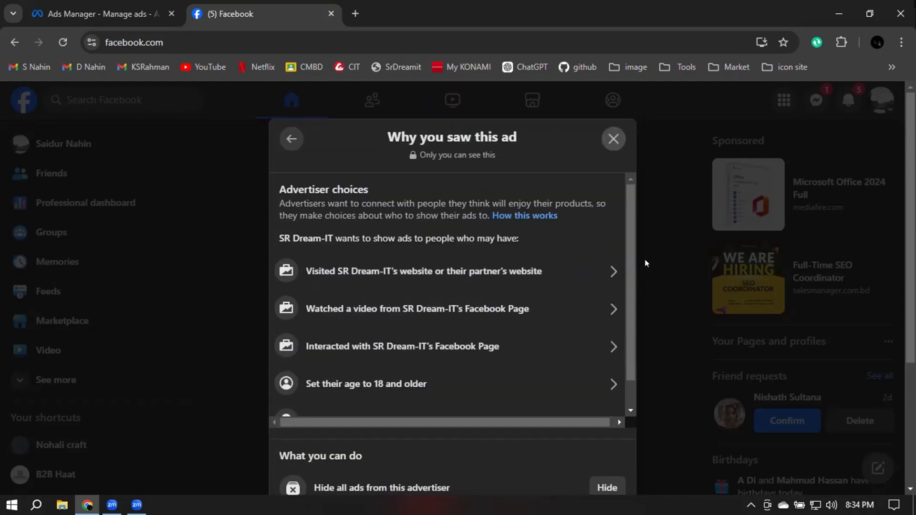
left_click(645, 261)
scroll(645, 259, "down", 8)
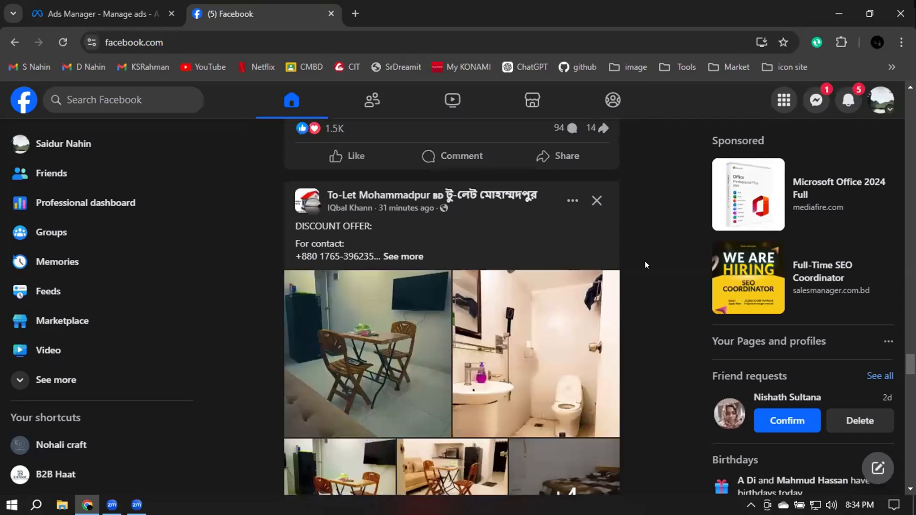
scroll(645, 262, "down", 2)
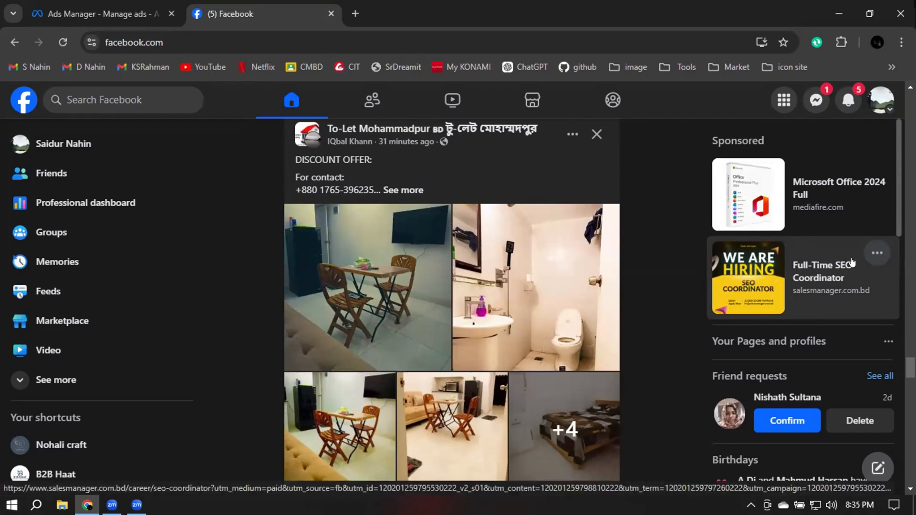
left_click(867, 254)
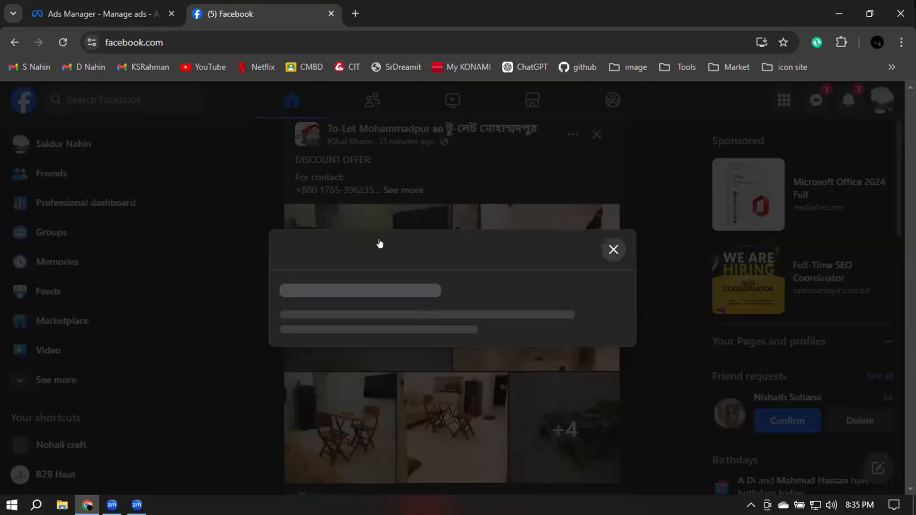
left_click(337, 241)
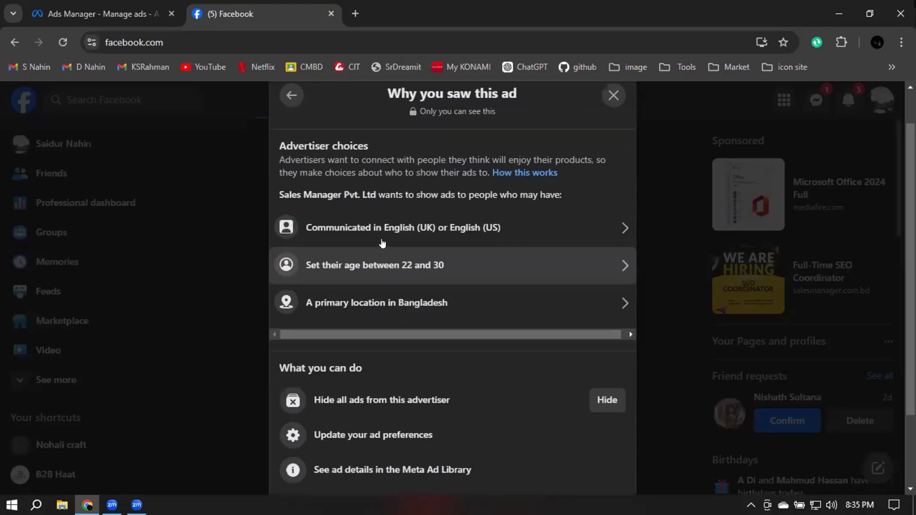
scroll(382, 243, "down", 2)
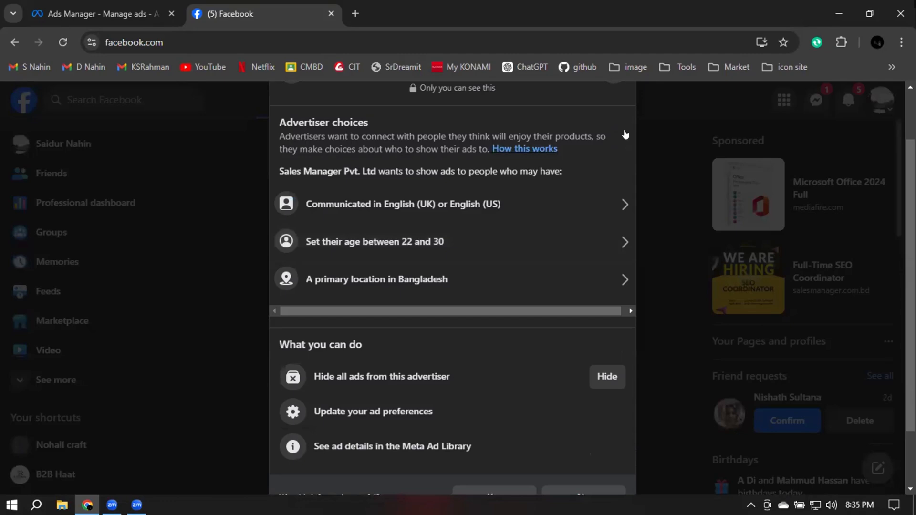
scroll(624, 136, "up", 2)
left_click(758, 264)
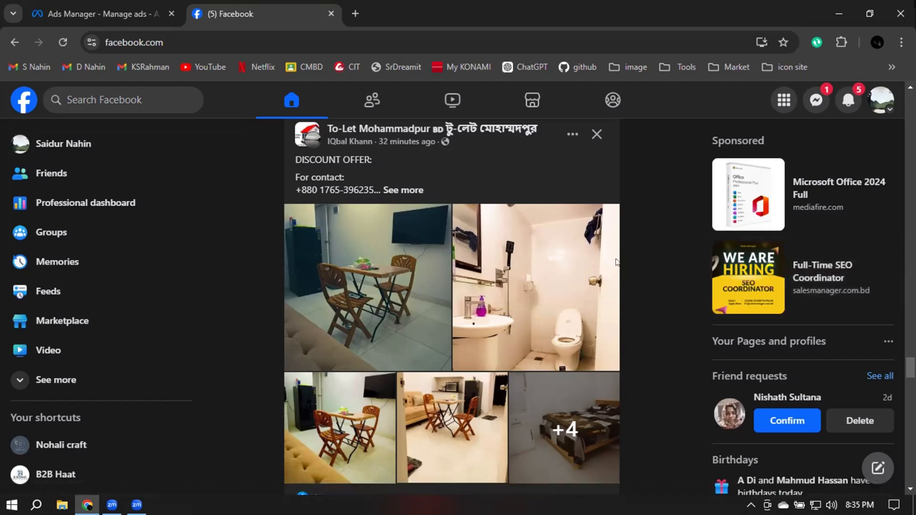
scroll(591, 231, "down", 7)
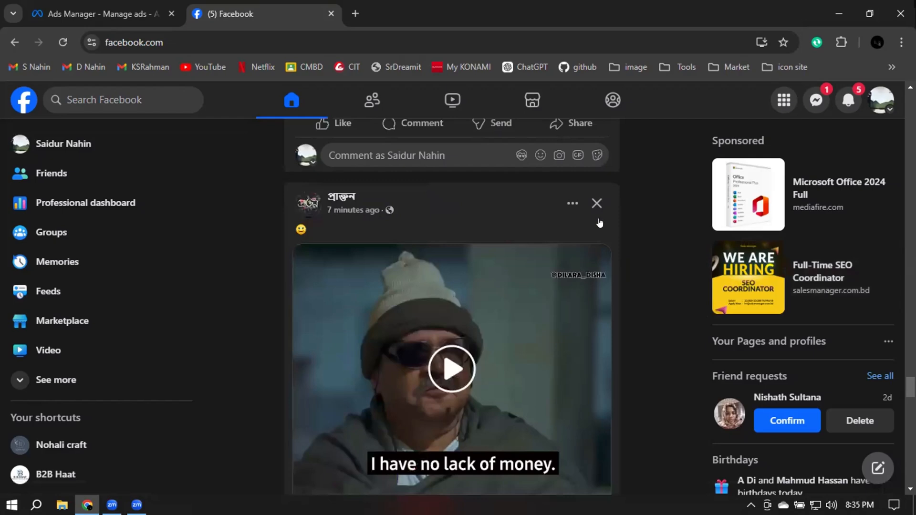
scroll(600, 223, "down", 10)
scroll(603, 219, "down", 1)
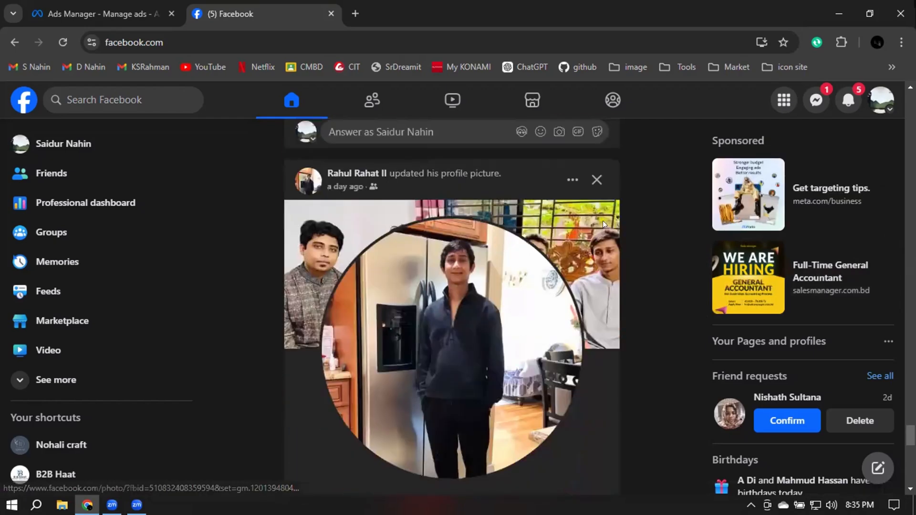
scroll(603, 220, "down", 4)
scroll(603, 220, "down", 10)
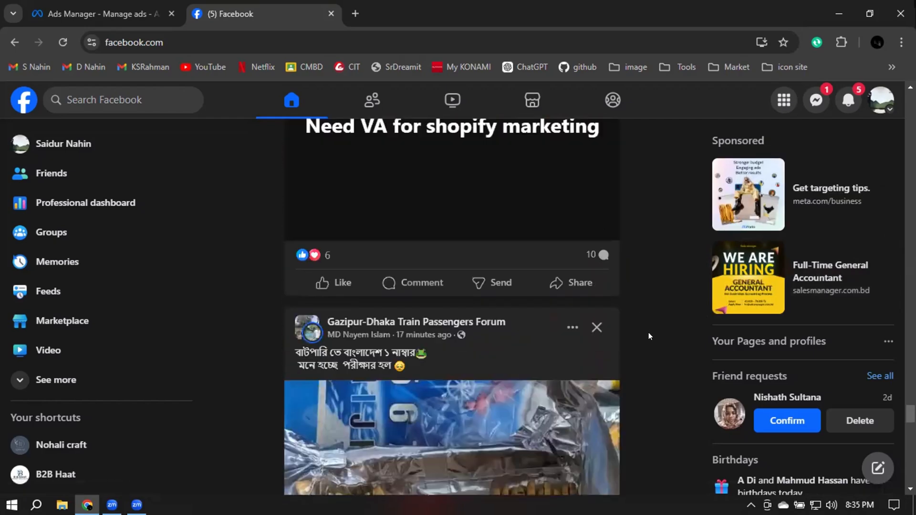
scroll(642, 320, "down", 5)
scroll(638, 310, "down", 6)
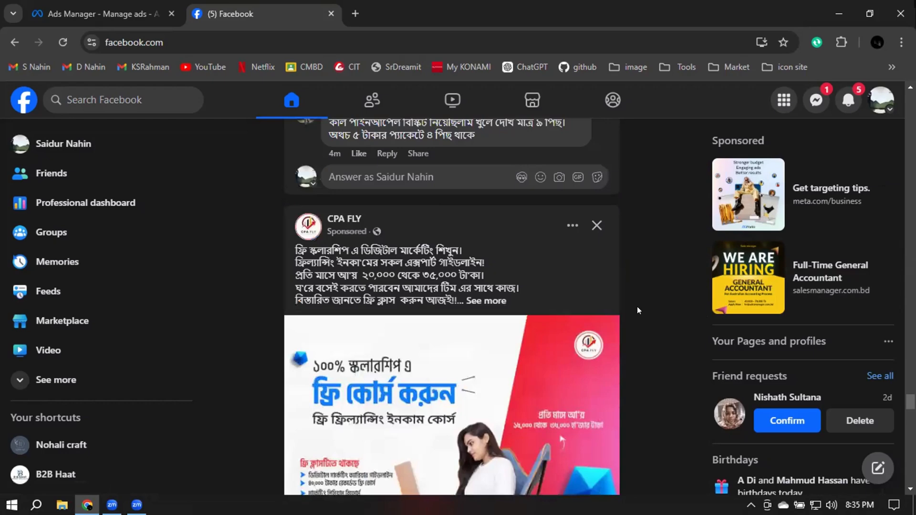
scroll(638, 311, "down", 1)
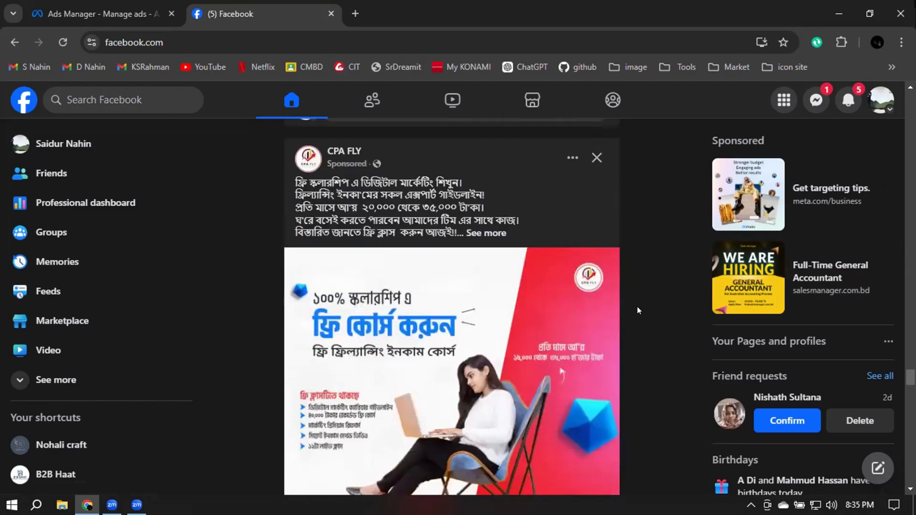
scroll(638, 310, "down", 1)
scroll(330, 192, "up", 1)
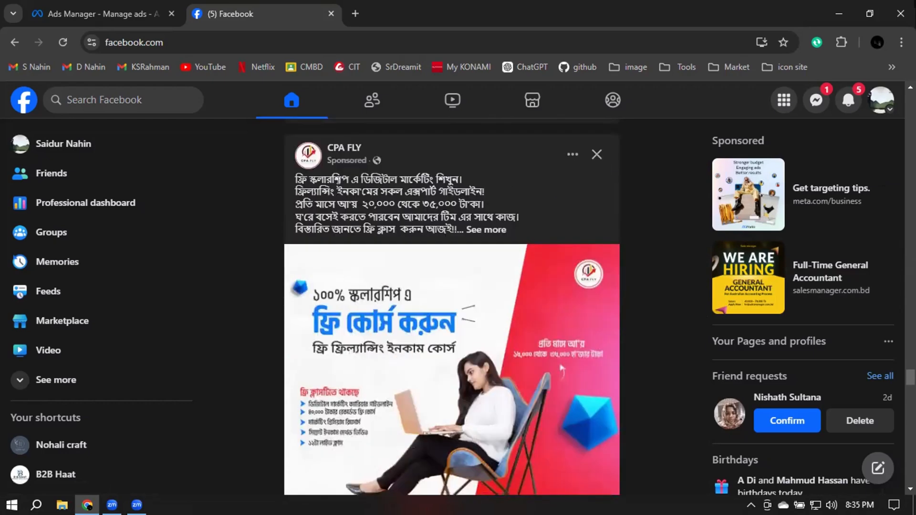
left_click(568, 158)
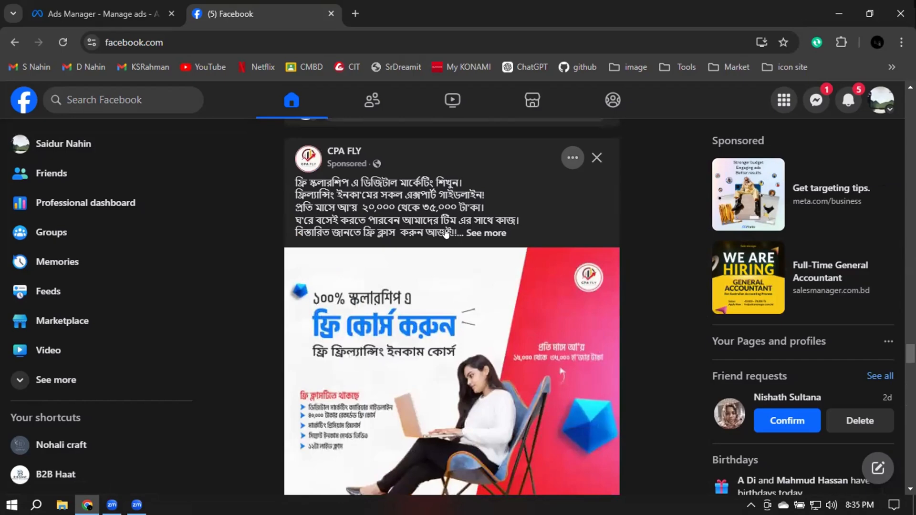
scroll(392, 261, "down", 1)
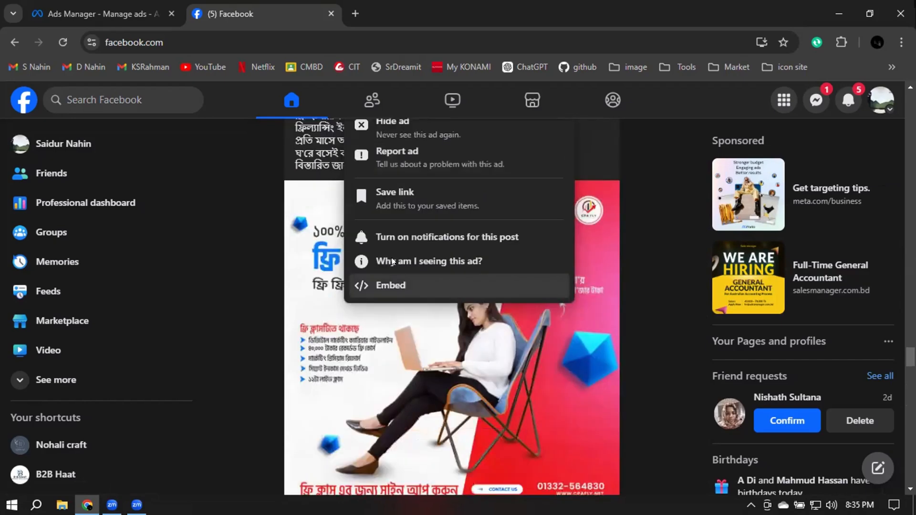
left_click(456, 283)
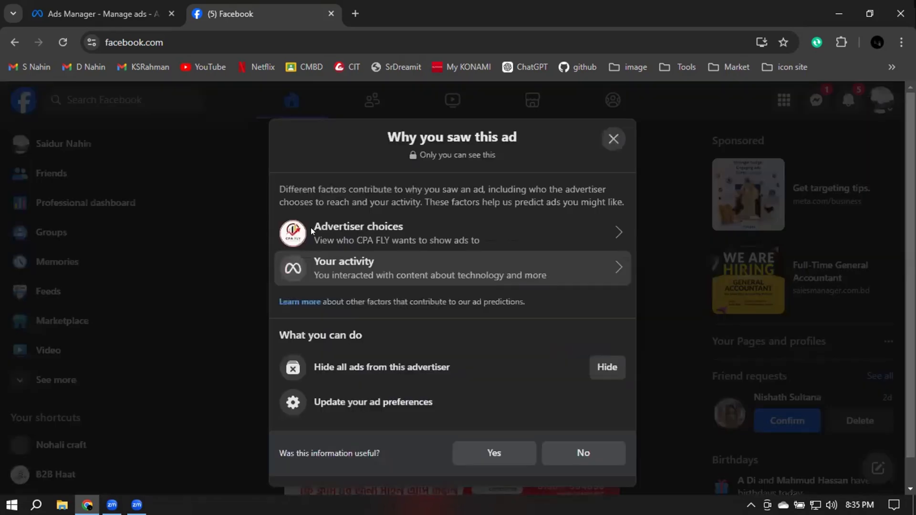
left_click(311, 229)
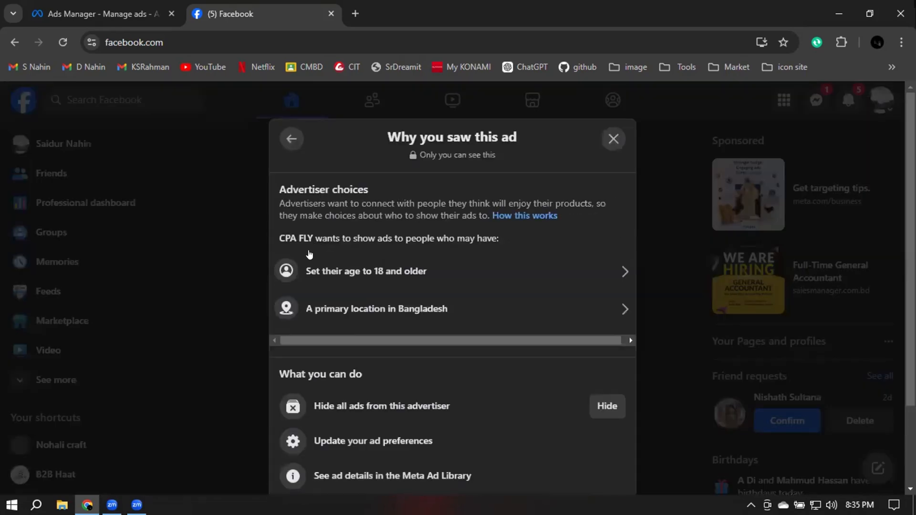
left_click(373, 271)
left_click(292, 167)
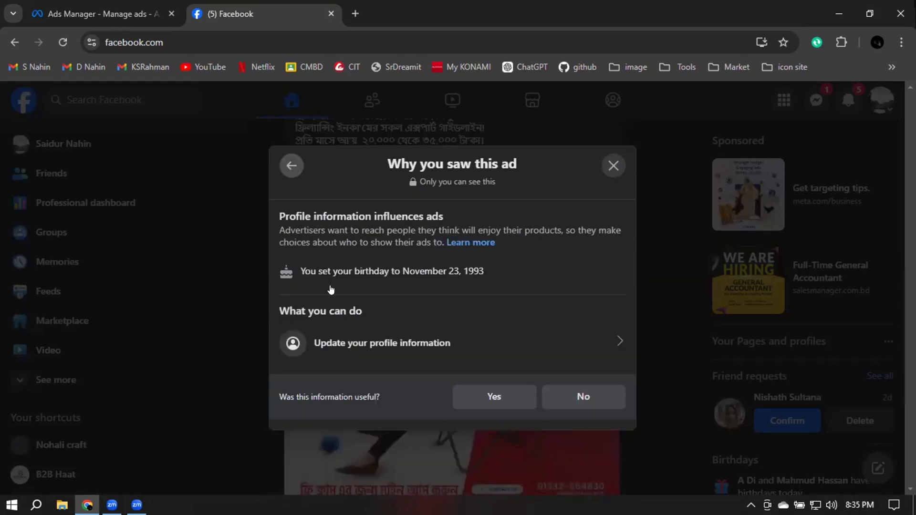
left_click(613, 138)
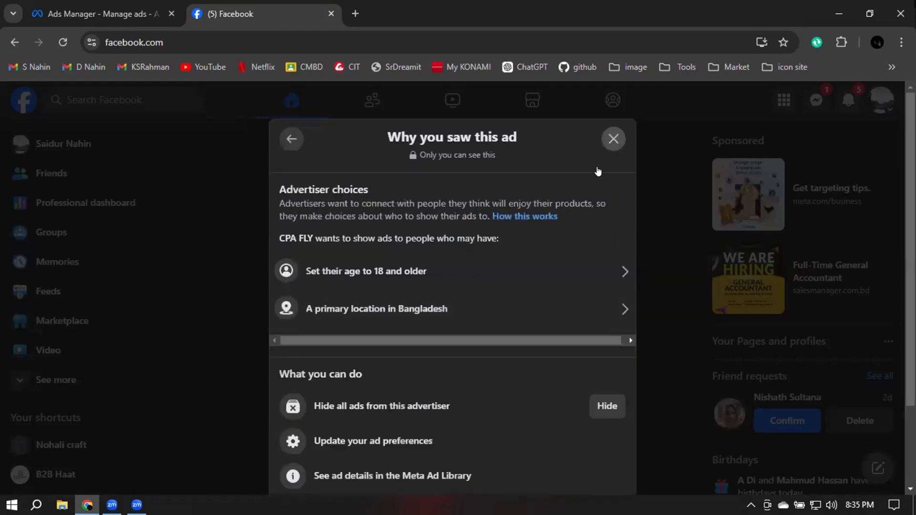
scroll(467, 265, "down", 1)
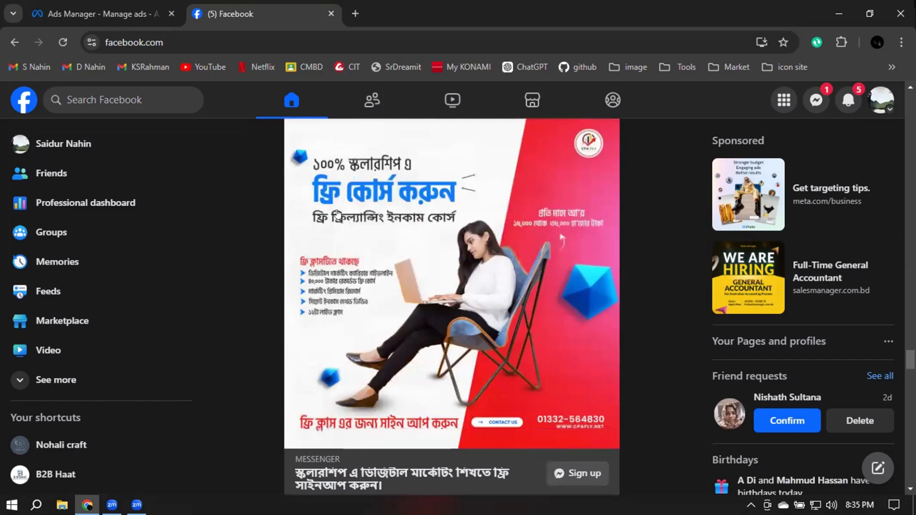
scroll(589, 212, "down", 2)
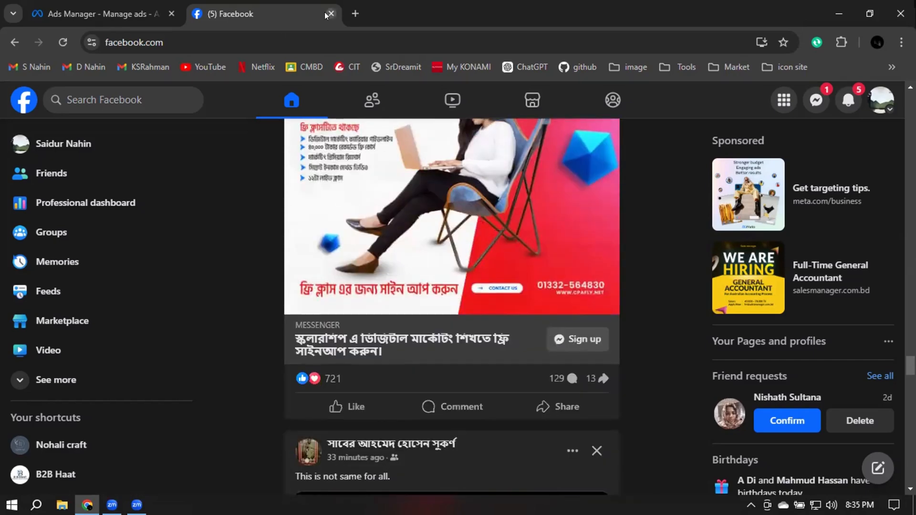
Back in the Audience ad set, browse detailed targeting to Demographics > Education > Education level
key("ctrl+w")
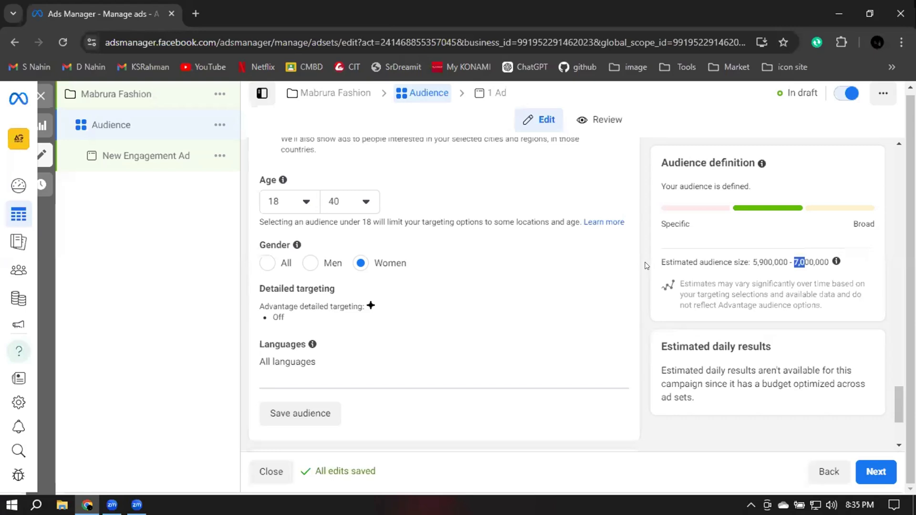
scroll(646, 266, "down", 1)
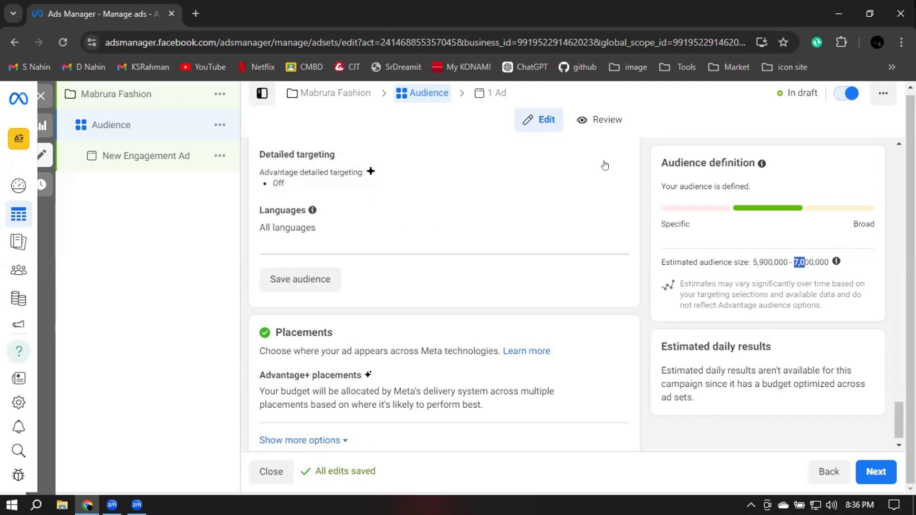
left_click(609, 158)
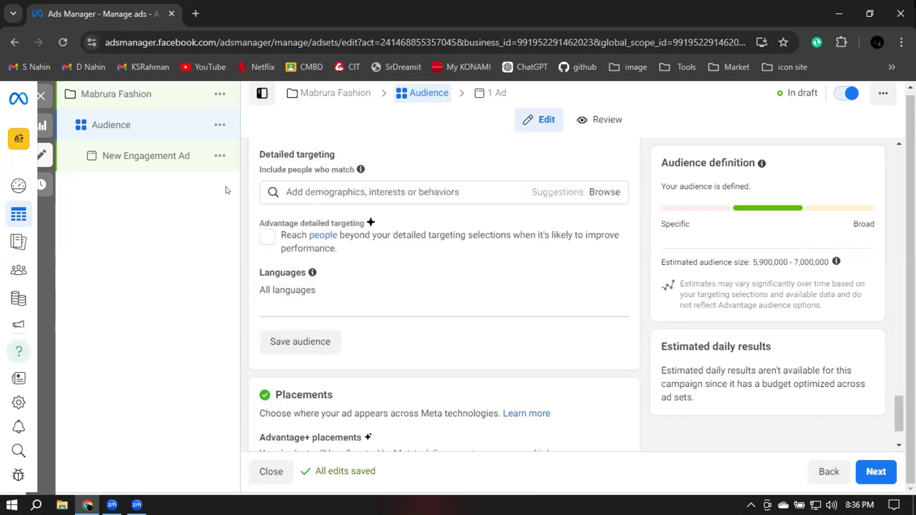
left_click(600, 192)
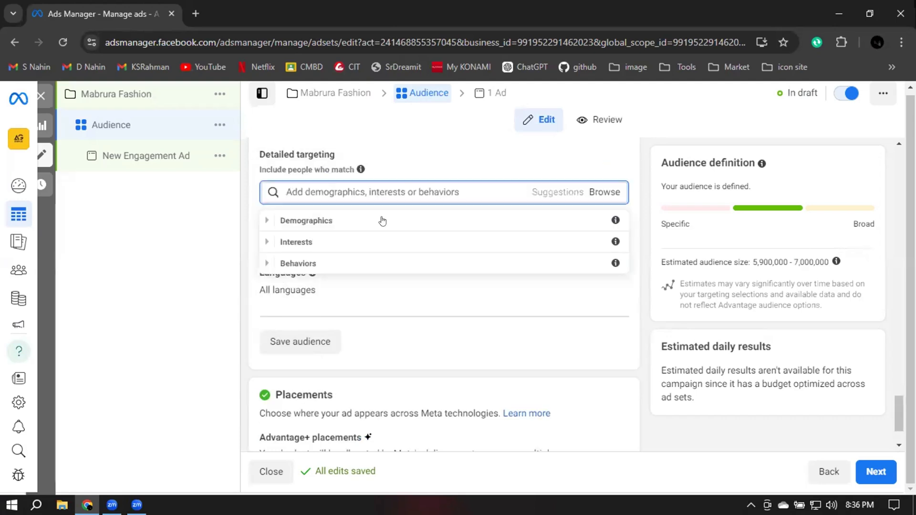
left_click(337, 219)
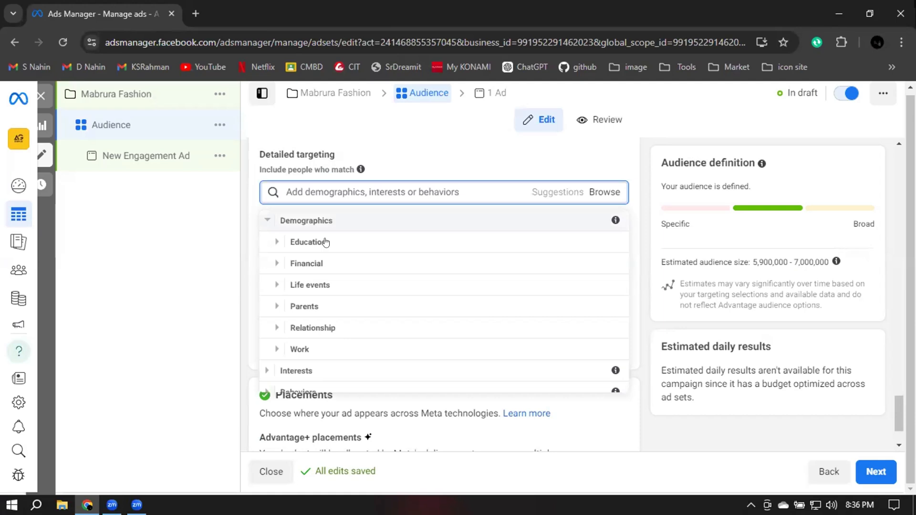
left_click(324, 242)
left_click(306, 243)
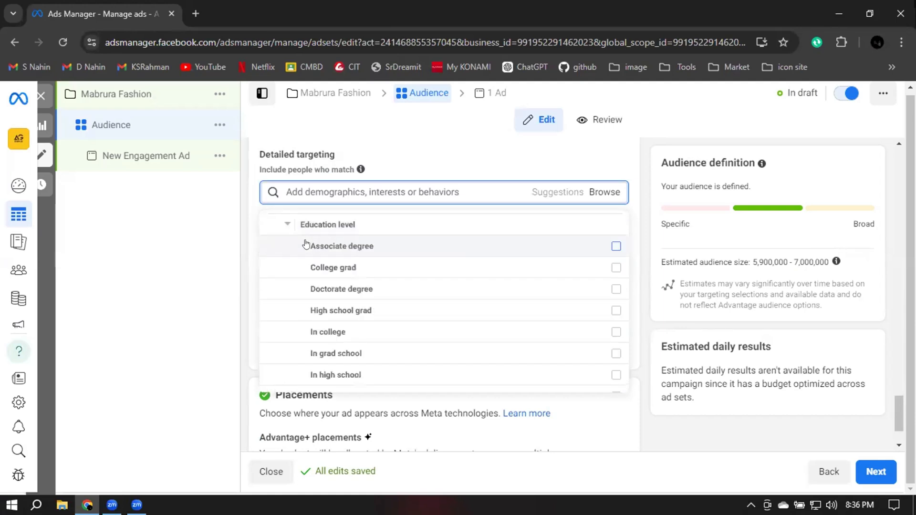
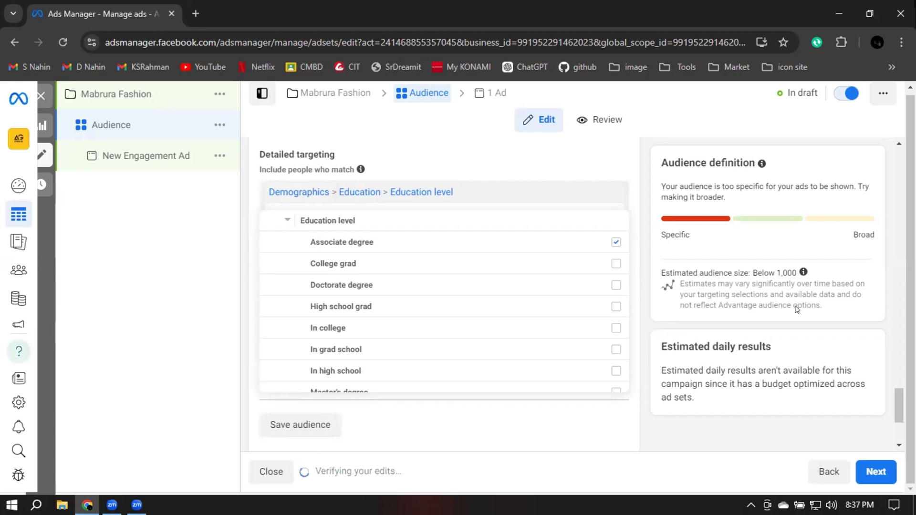
Reopen the detailed targeting browser and expand the Education category
left_click_drag(662, 281, 745, 282)
left_click(759, 341)
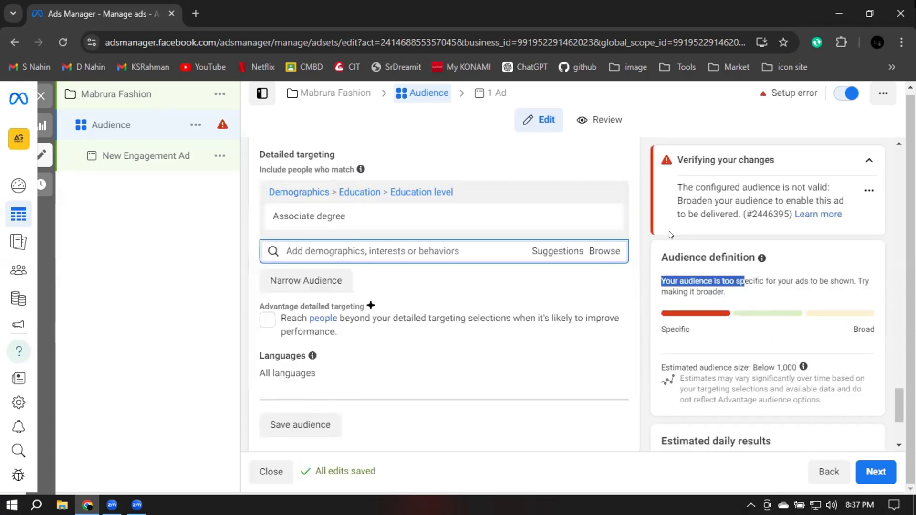
left_click(432, 278)
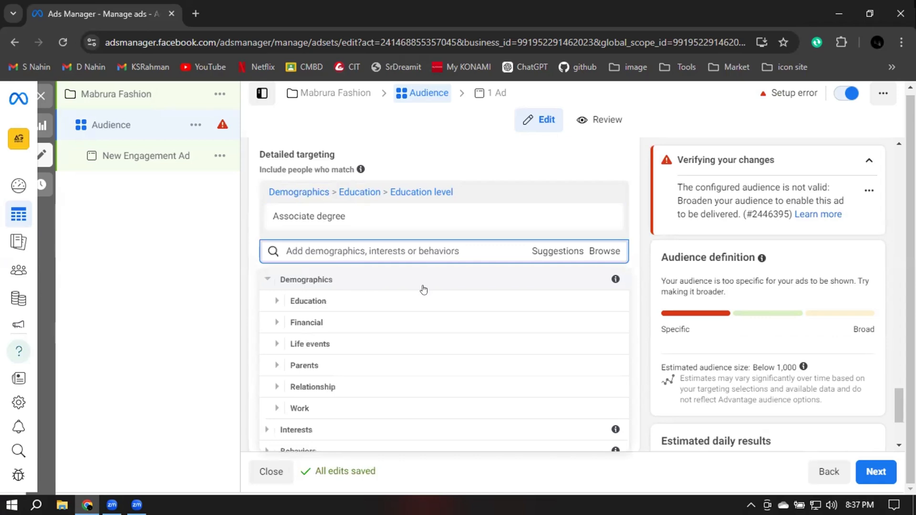
left_click(348, 297)
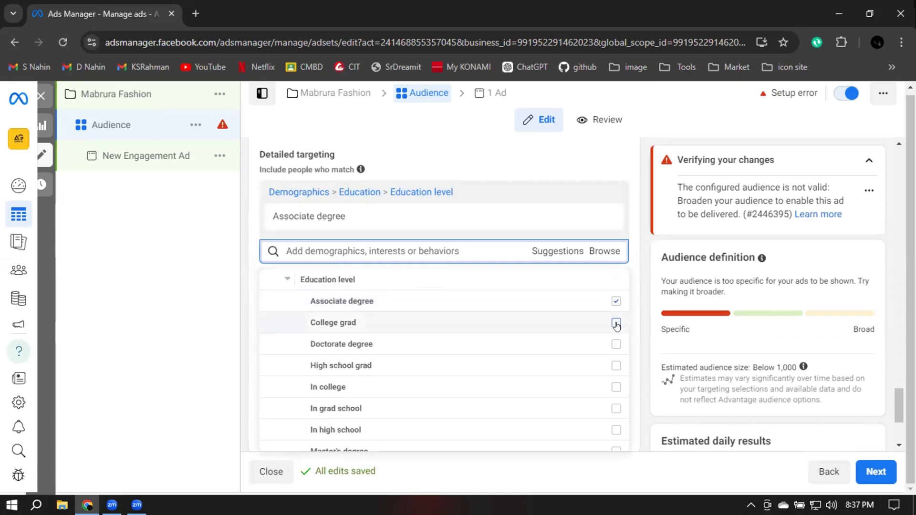
Add College grad, Doctorate, High school grad, In college, In grad school, Master's and Professional degree
left_click(616, 324)
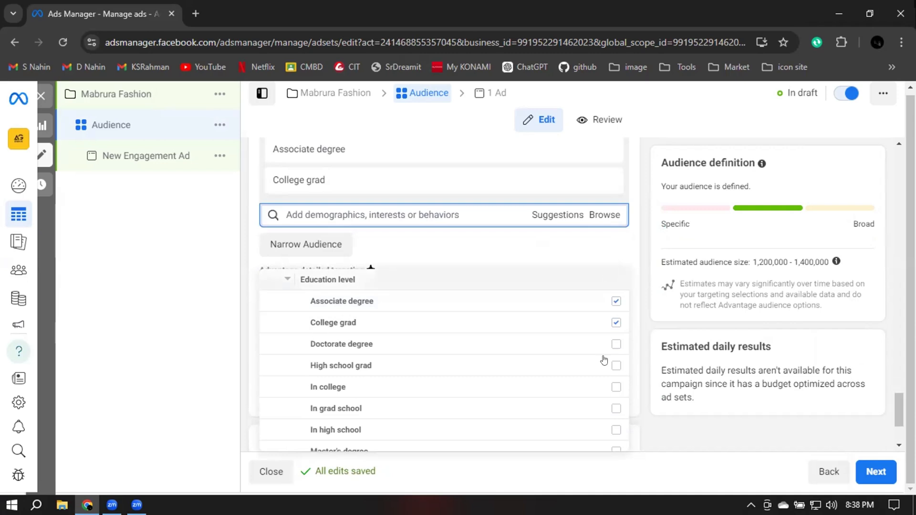
left_click(615, 345)
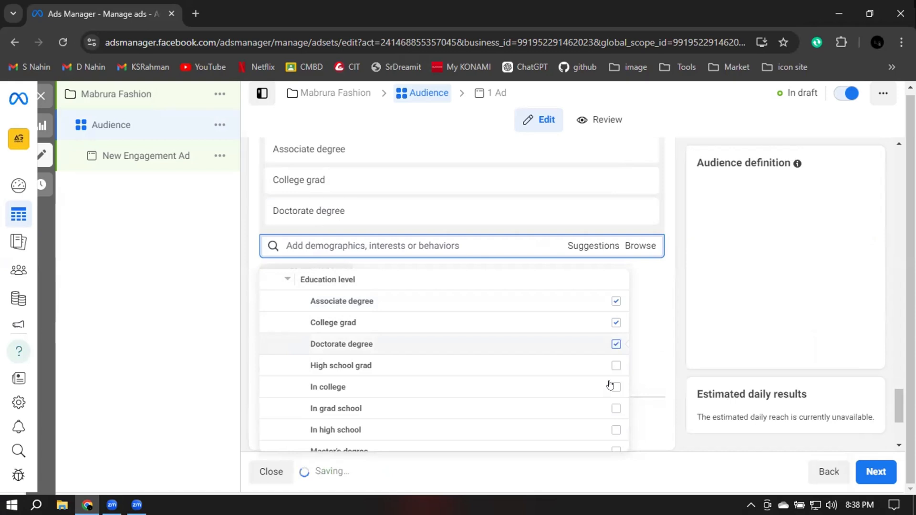
left_click(615, 419)
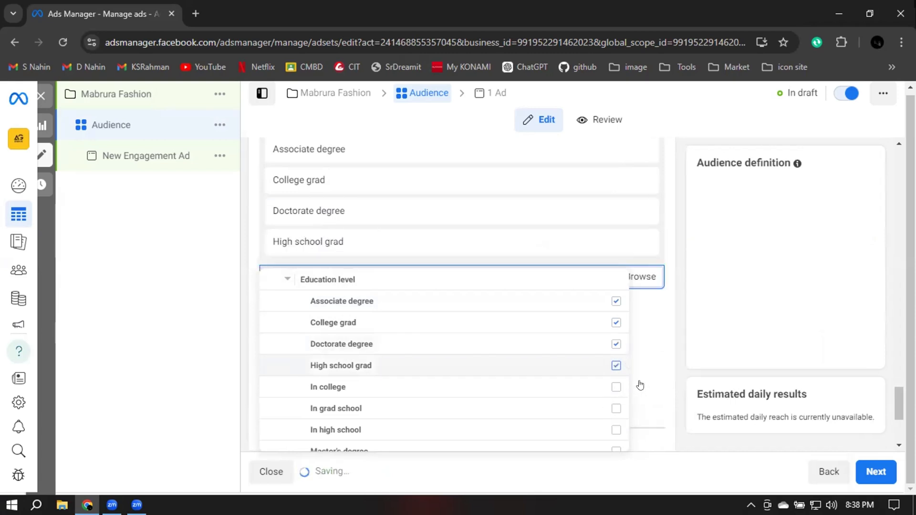
left_click(617, 388)
left_click(617, 408)
scroll(626, 395, "down", 1)
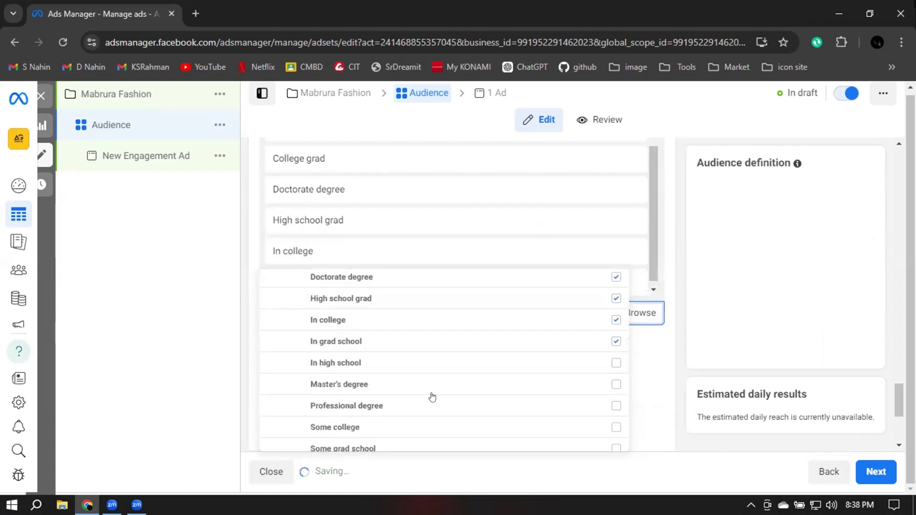
left_click(619, 387)
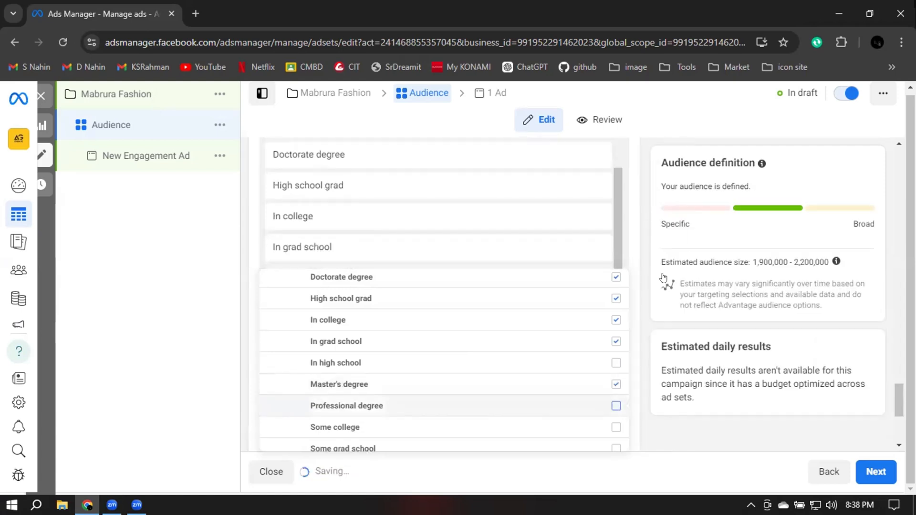
left_click(638, 270)
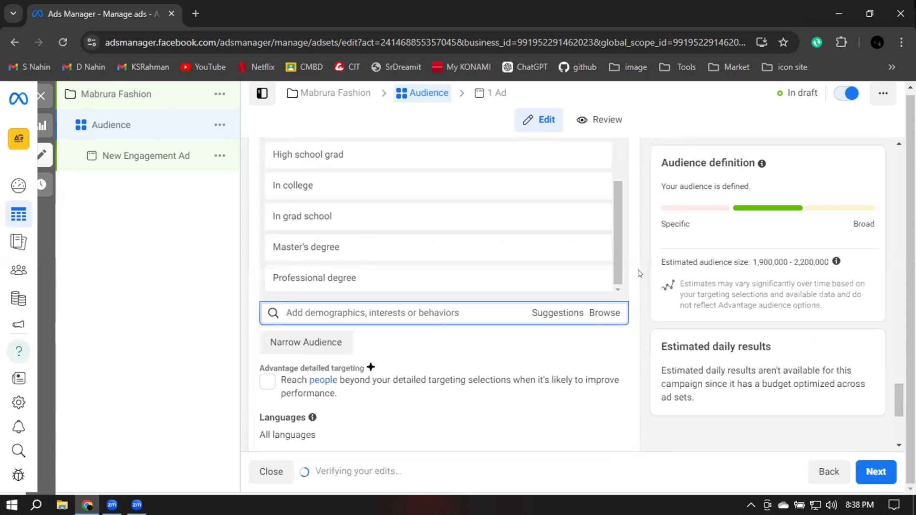
scroll(606, 191, "down", 3)
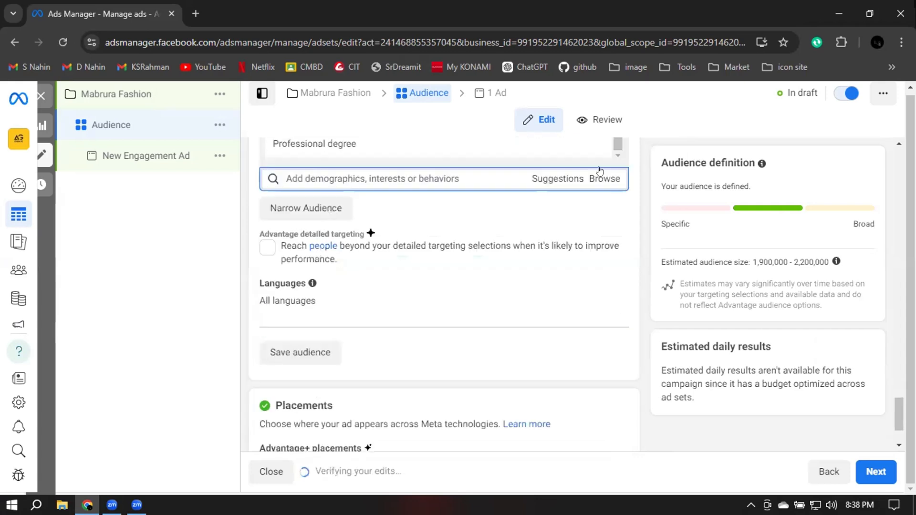
Look through the Financial demographics Income options, then collapse them
left_click(600, 172)
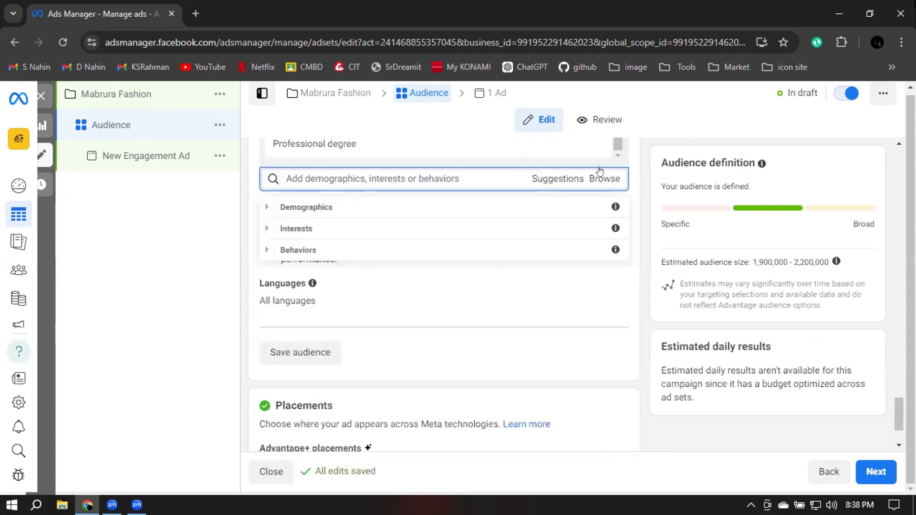
left_click(275, 248)
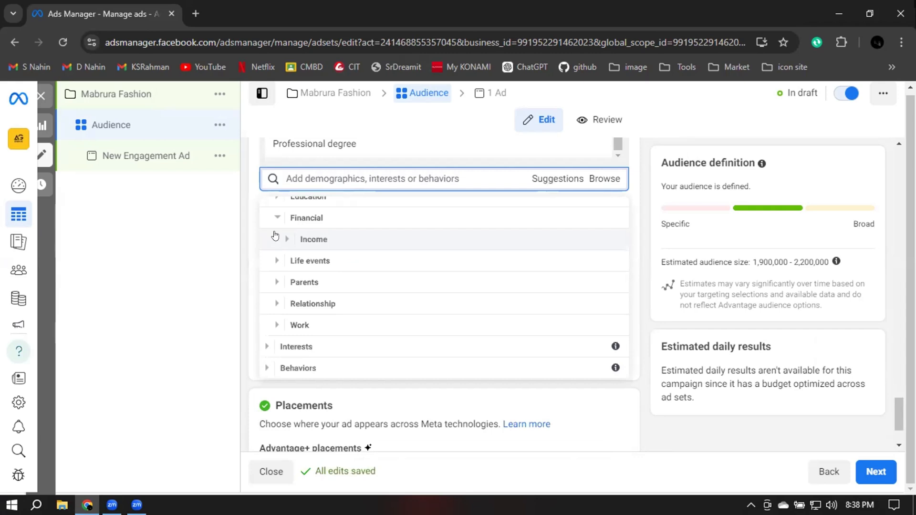
left_click(475, 239)
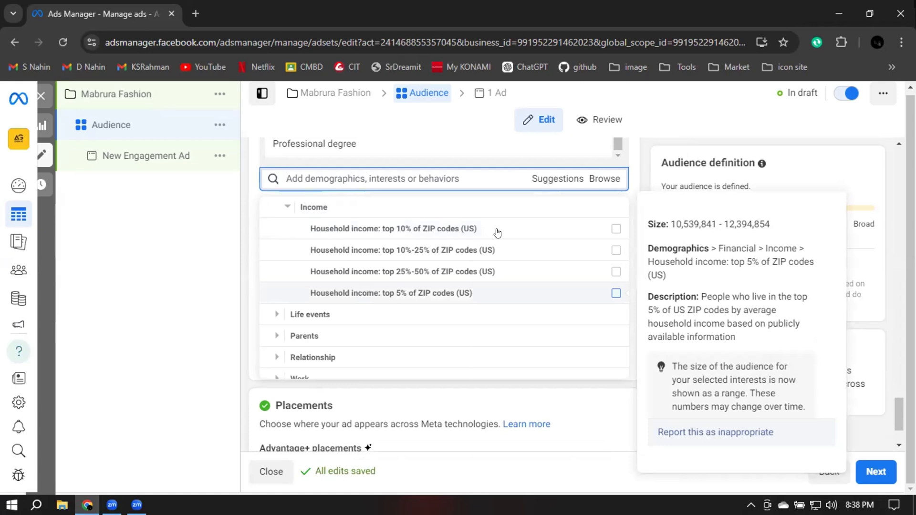
left_click(285, 209)
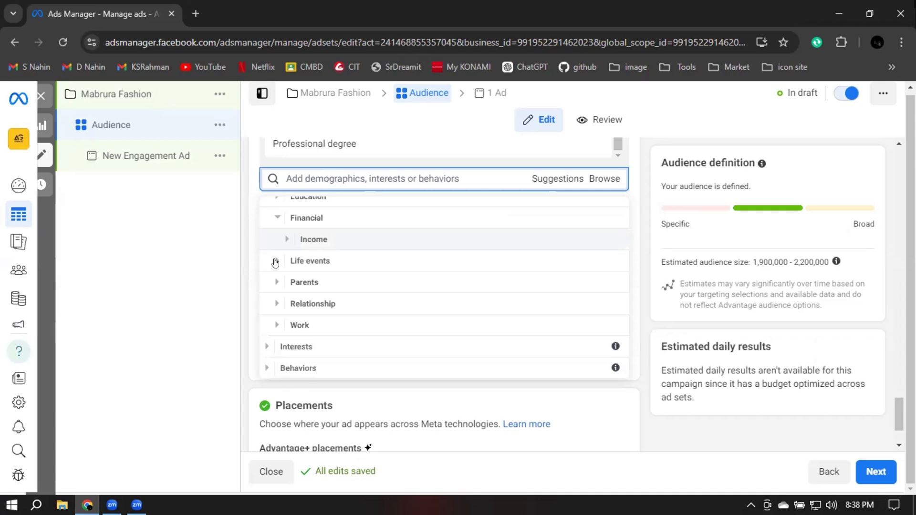
Add life events Anniversary within 31-60 Days, Away from hometown and Away from family
left_click(276, 261)
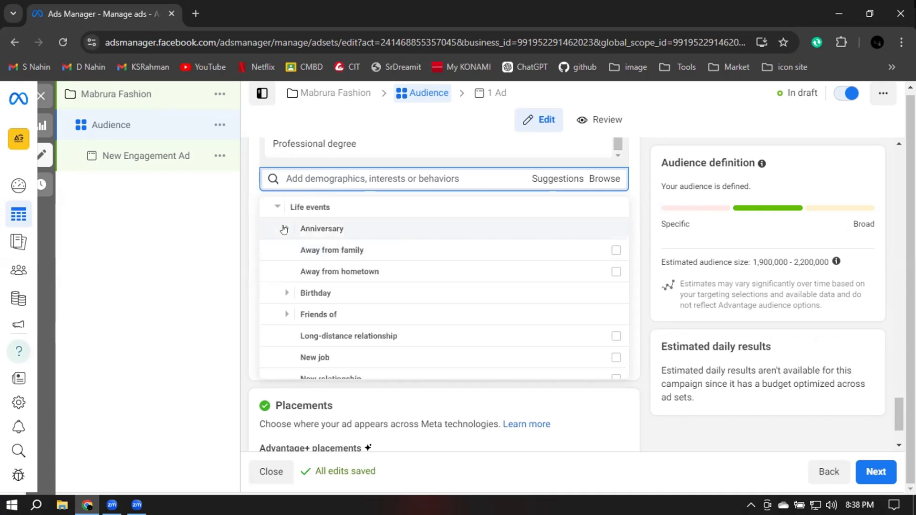
left_click(285, 228)
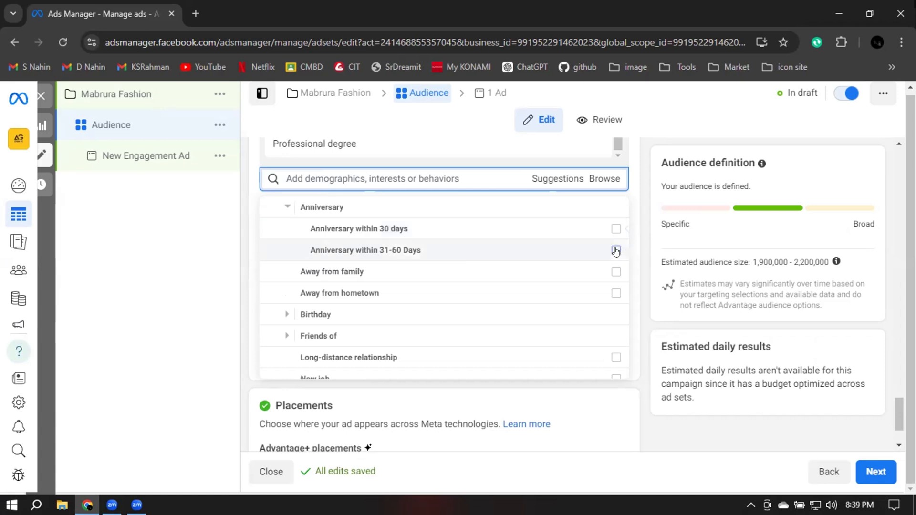
mouse_move(616, 251)
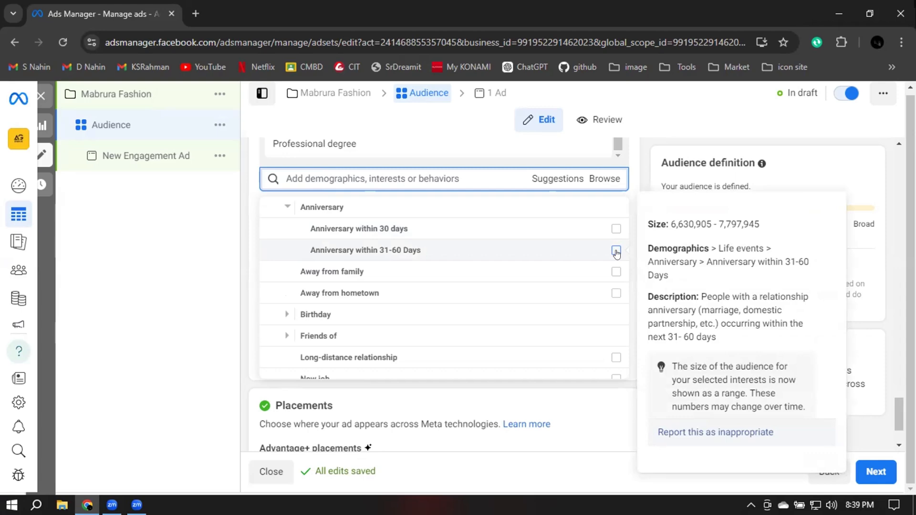
left_click(616, 251)
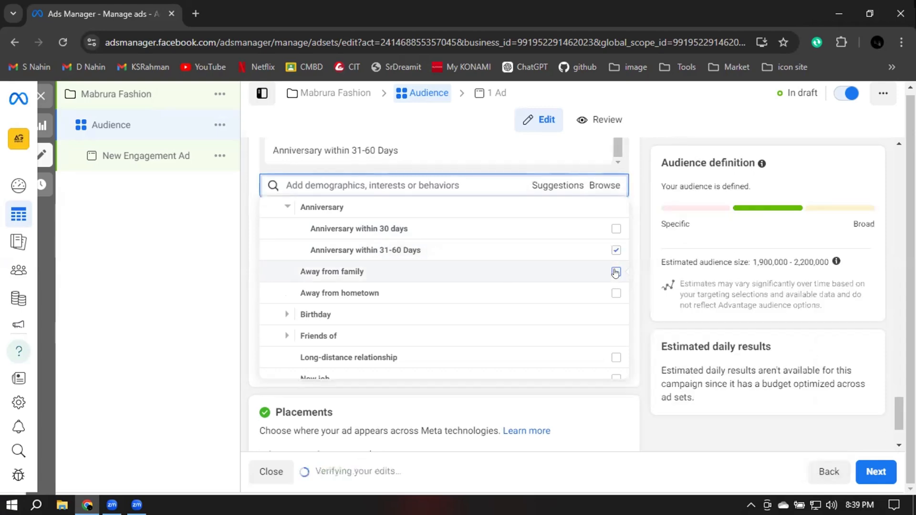
mouse_move(615, 272)
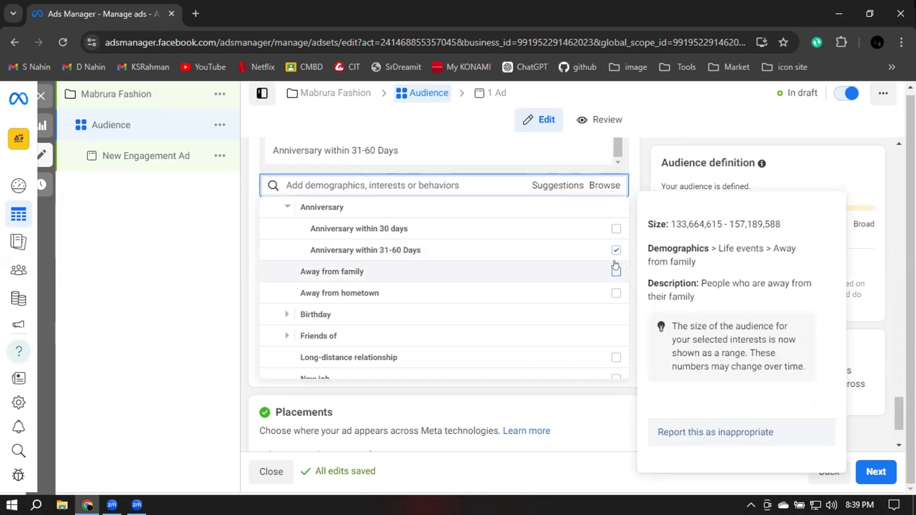
left_click(611, 294)
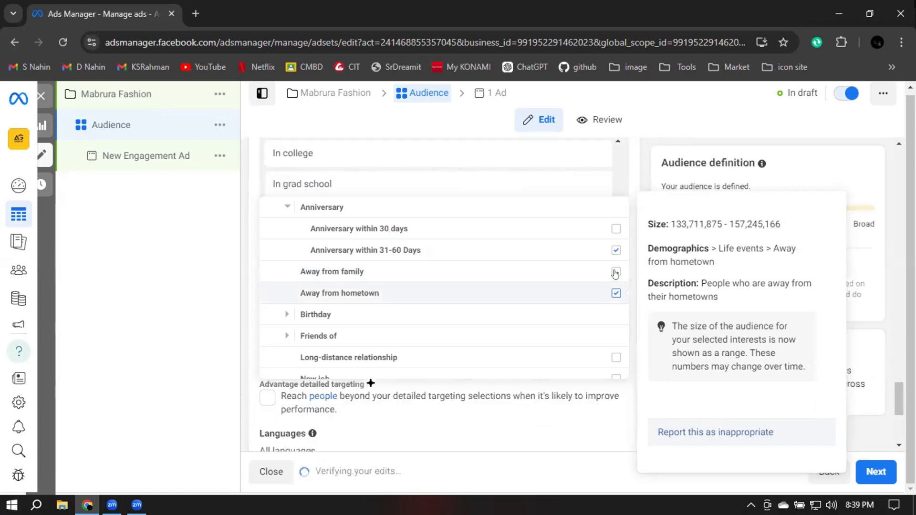
left_click(615, 272)
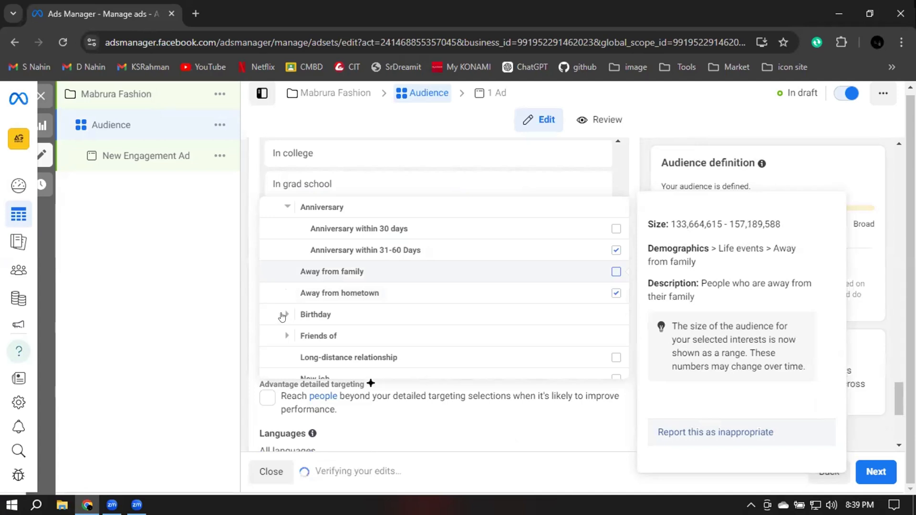
scroll(446, 288, "down", 2)
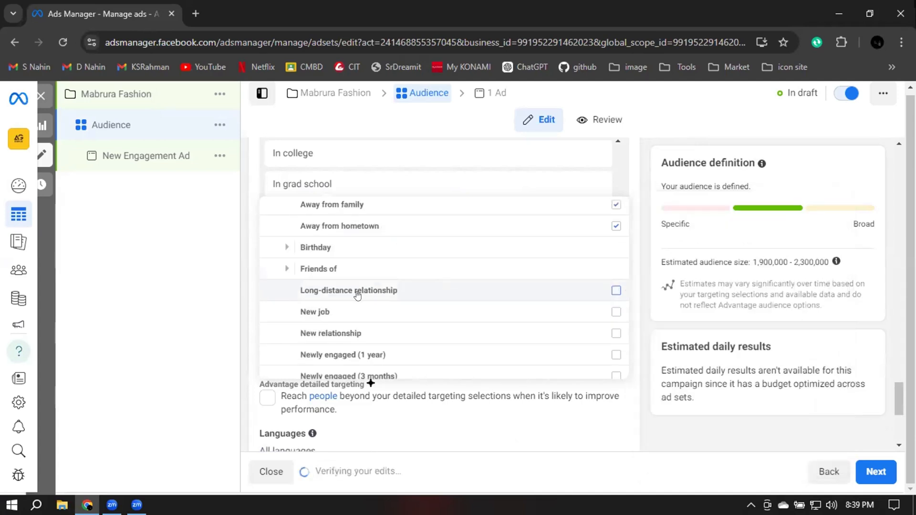
scroll(354, 291, "down", 2)
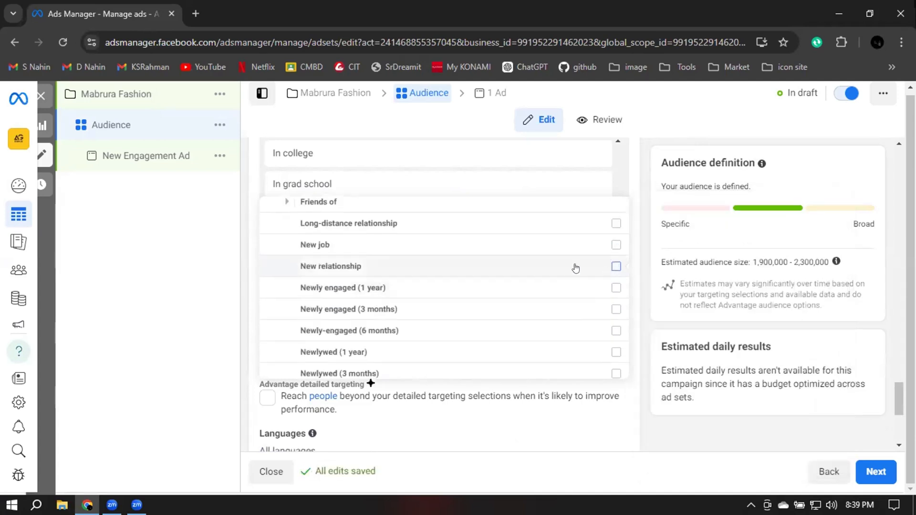
scroll(467, 287, "down", 3)
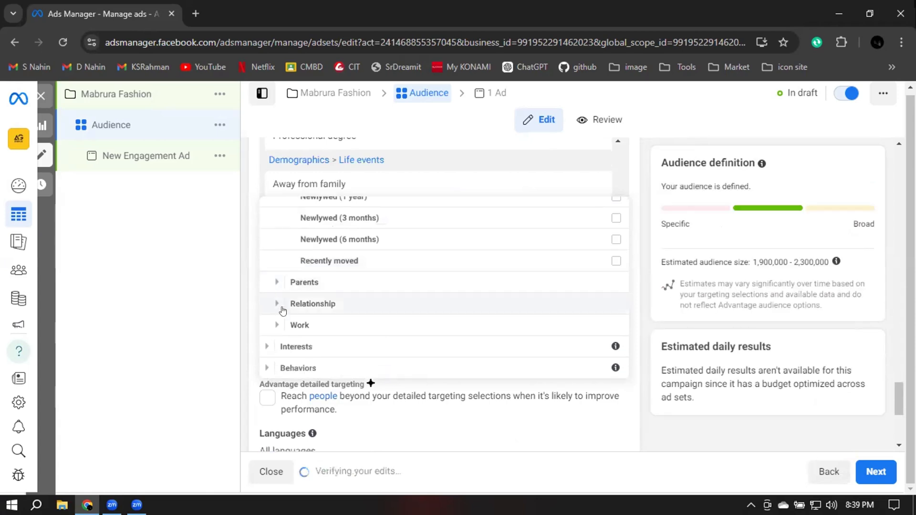
Add the Engaged, In a relationship, Married and Single relationship statuses, then close the list
left_click(280, 305)
left_click(284, 304)
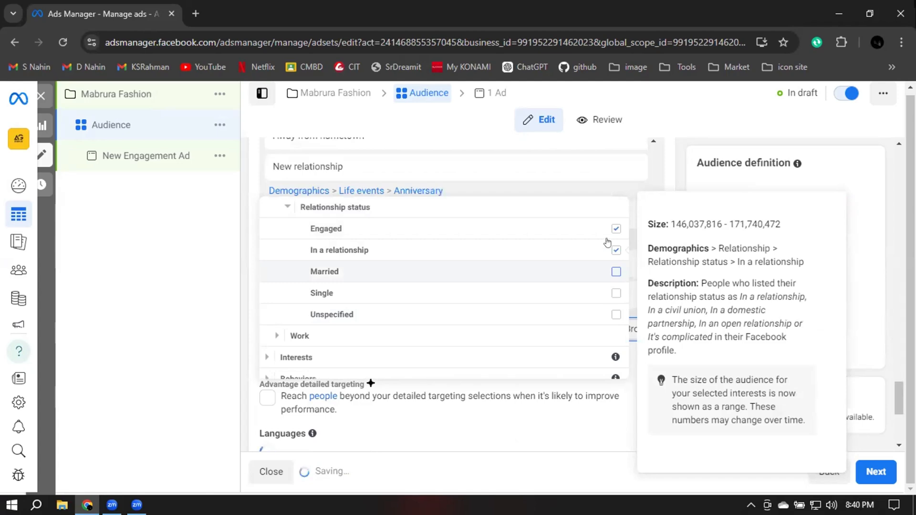
left_click(681, 181)
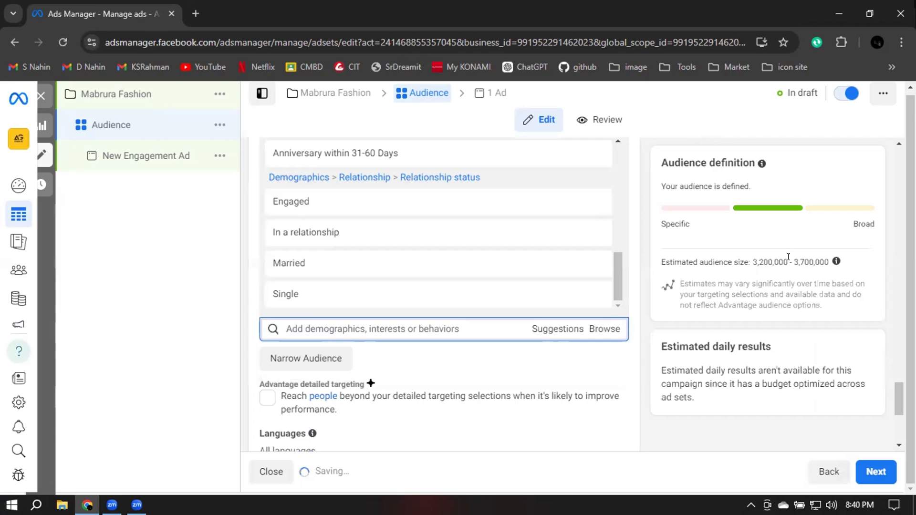
Highlight the 3,200,000–3,700,000 estimated audience size
double_click(787, 260)
left_click_drag(800, 263, 802, 263)
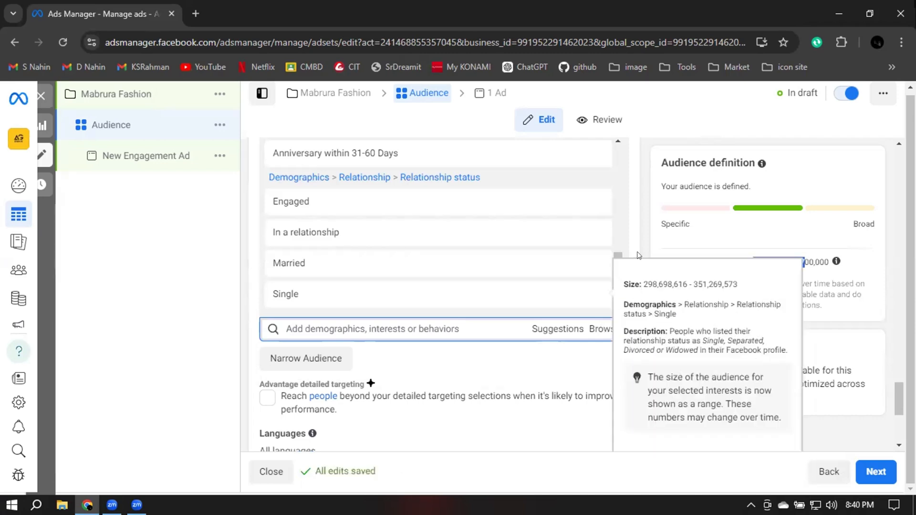
scroll(593, 198, "down", 1)
scroll(593, 198, "down", 2)
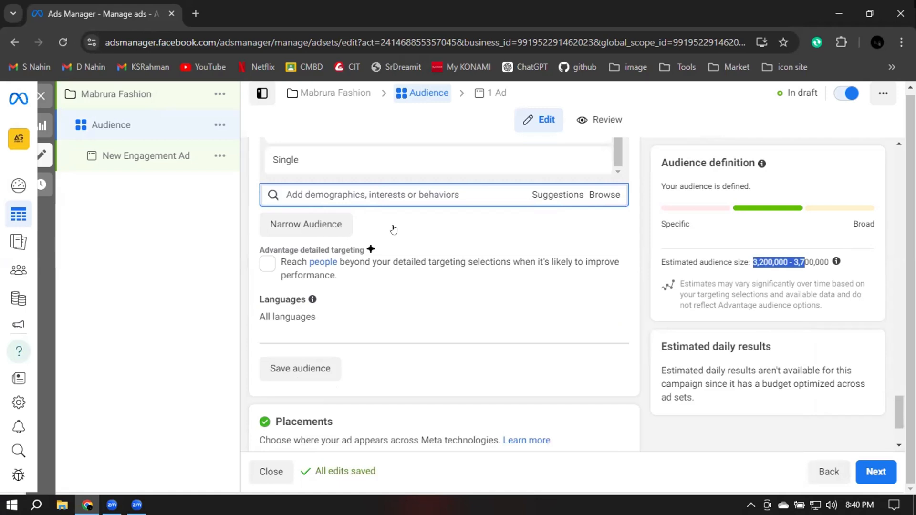
Browse the Demographics > Parents > All parents options without selecting any
left_click(305, 223)
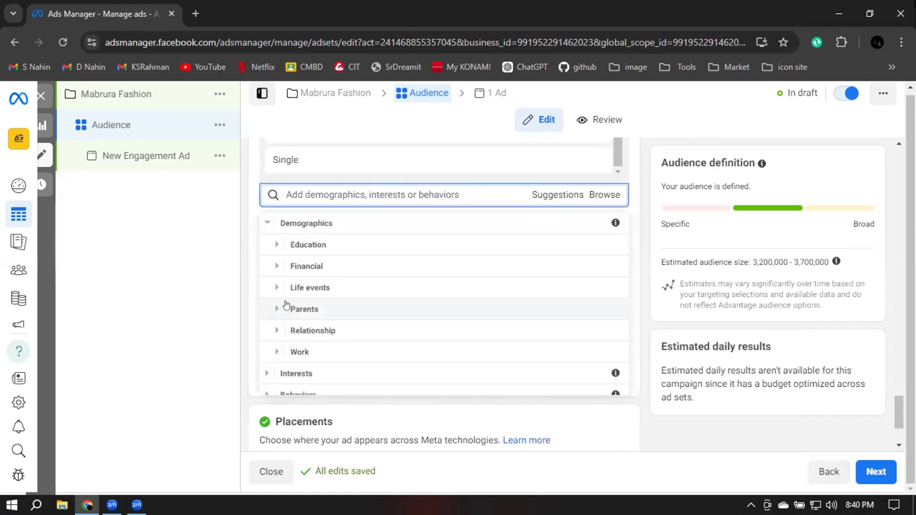
left_click(287, 309)
left_click(288, 304)
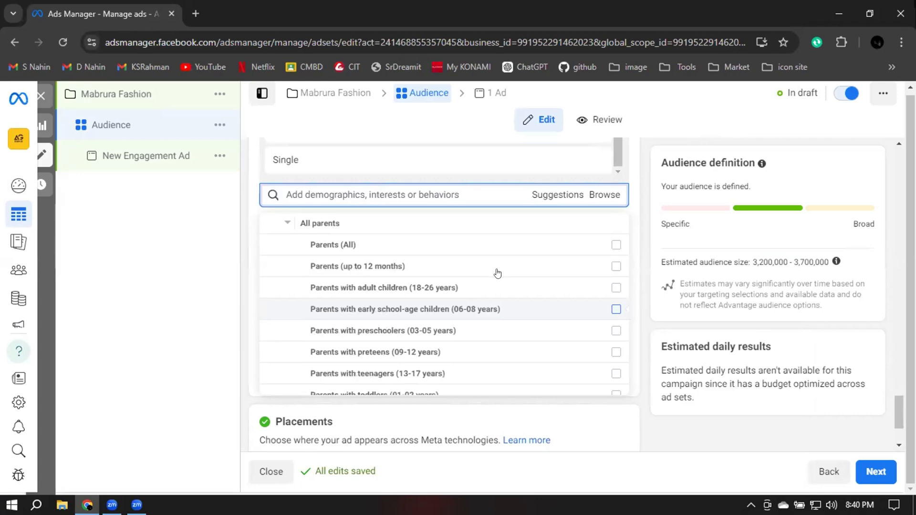
scroll(498, 273, "down", 2)
mouse_move(446, 298)
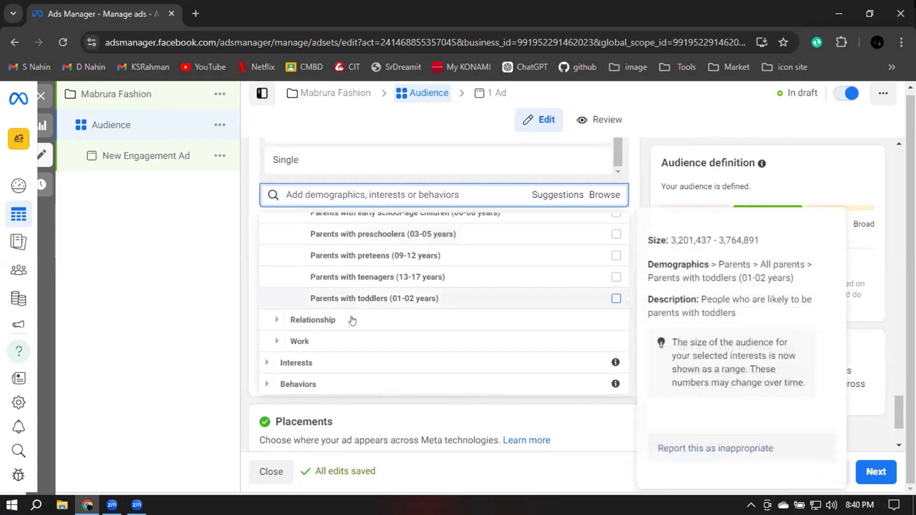
scroll(353, 321, "up", 1)
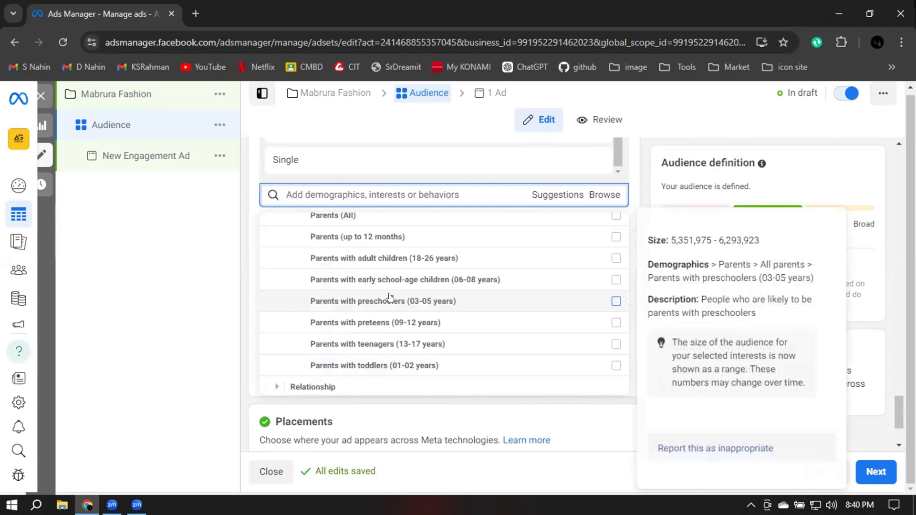
scroll(390, 298, "up", 2)
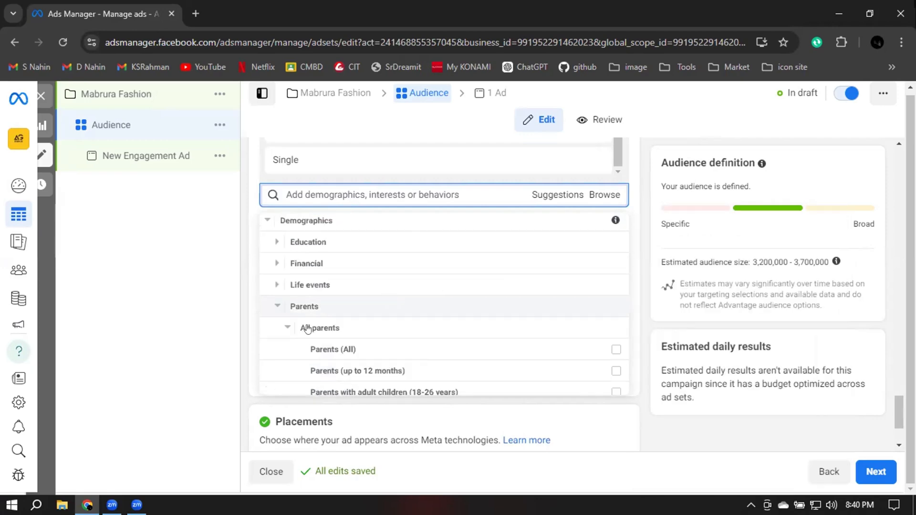
Collapse Demographics, peek into Interests and Behaviors, then close the category browser
left_click(263, 228)
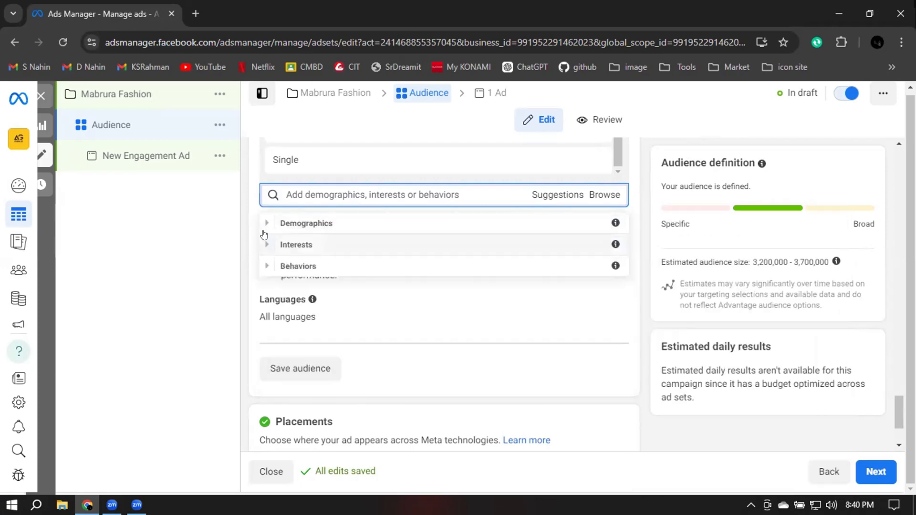
left_click(265, 239)
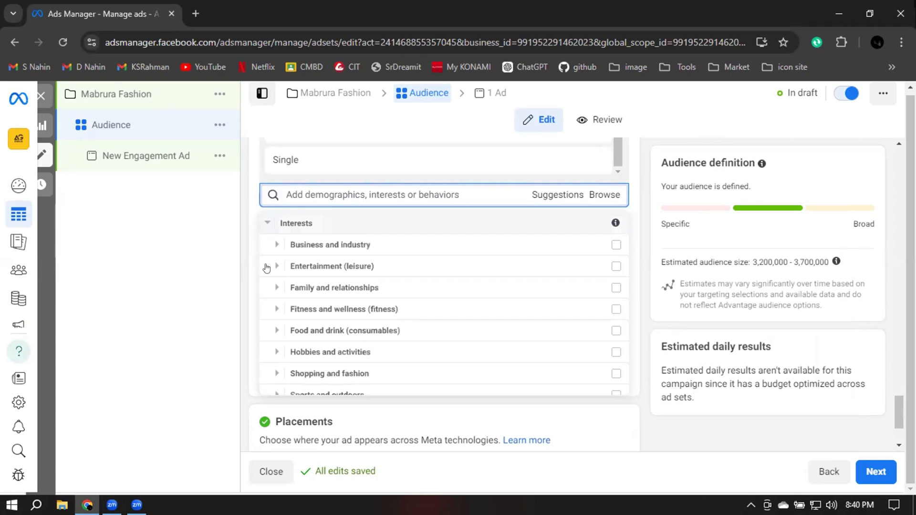
left_click(266, 269)
left_click(266, 266)
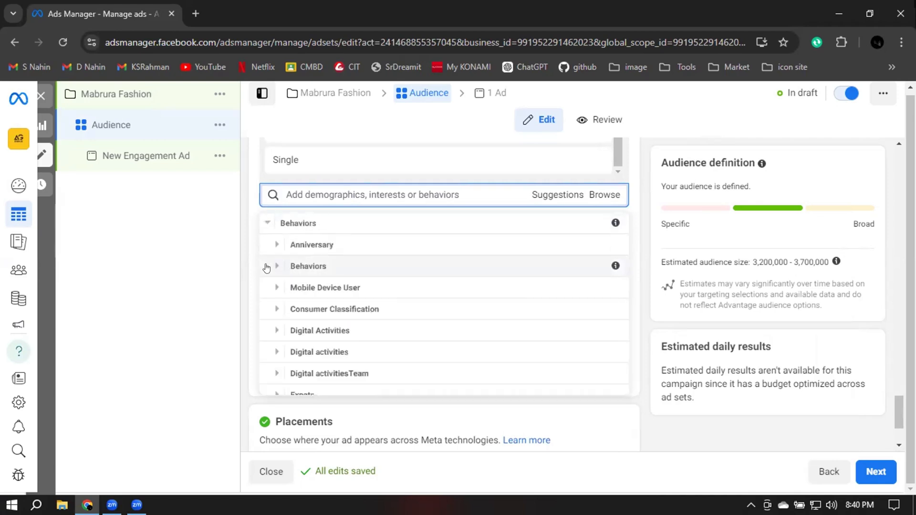
left_click(266, 225)
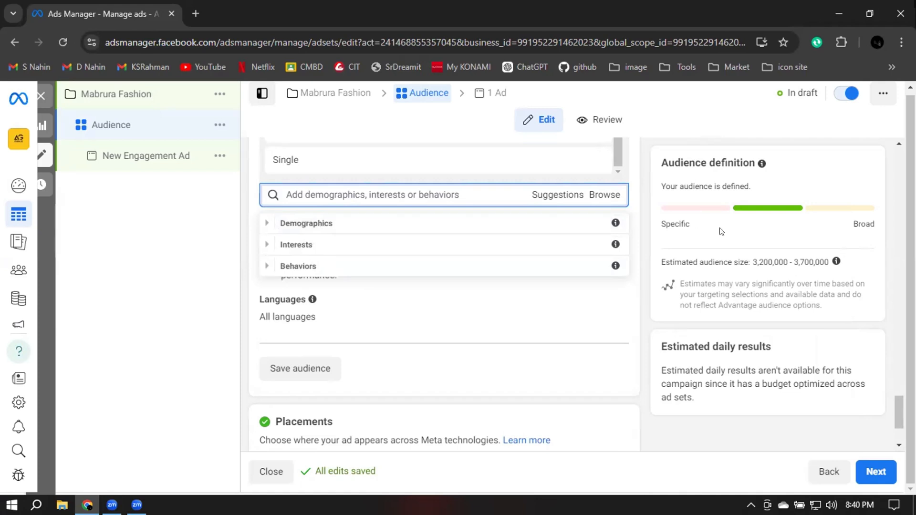
left_click(638, 245)
scroll(638, 246, "up", 4)
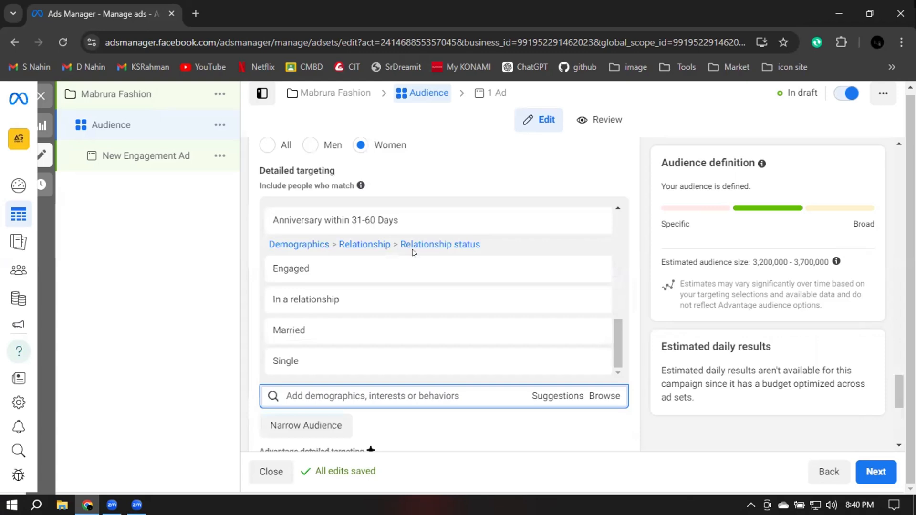
scroll(414, 253, "down", 6)
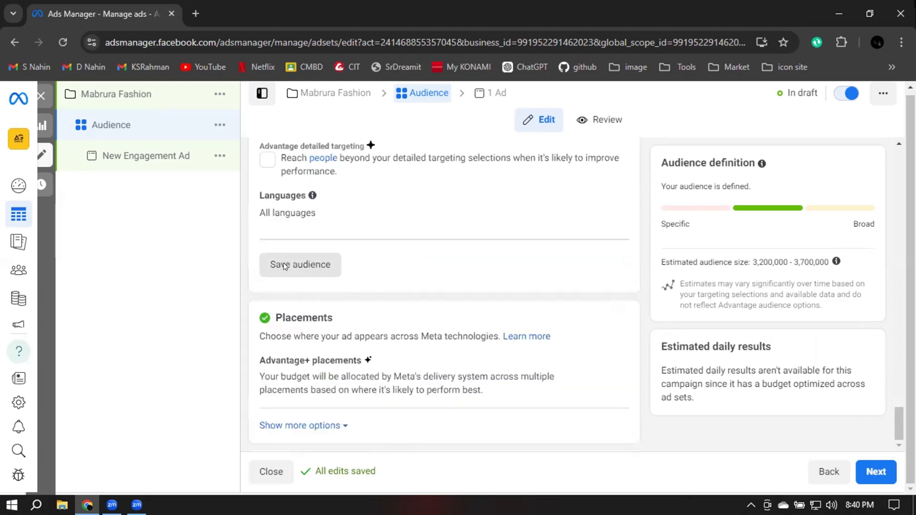
Save the current targeting as a new audience named 'Mabrura Fashion'
left_click(284, 265)
left_click(352, 154)
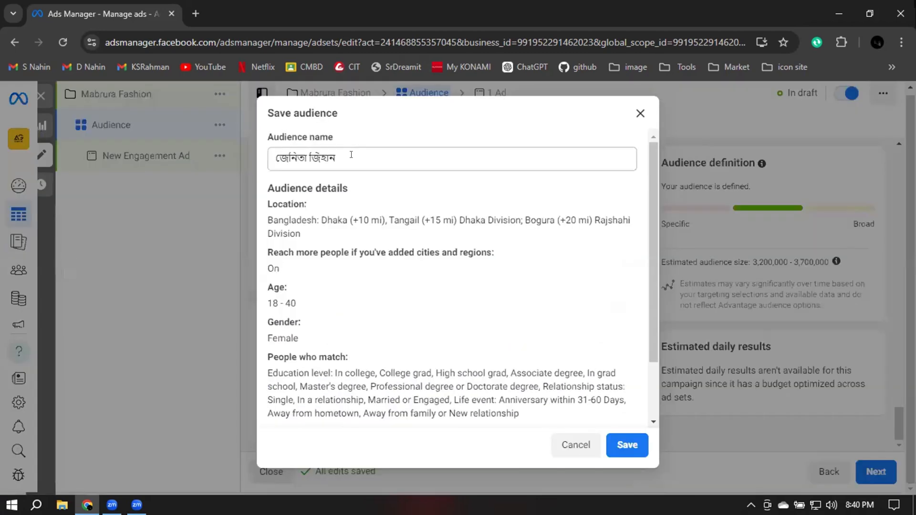
triple_click(351, 154)
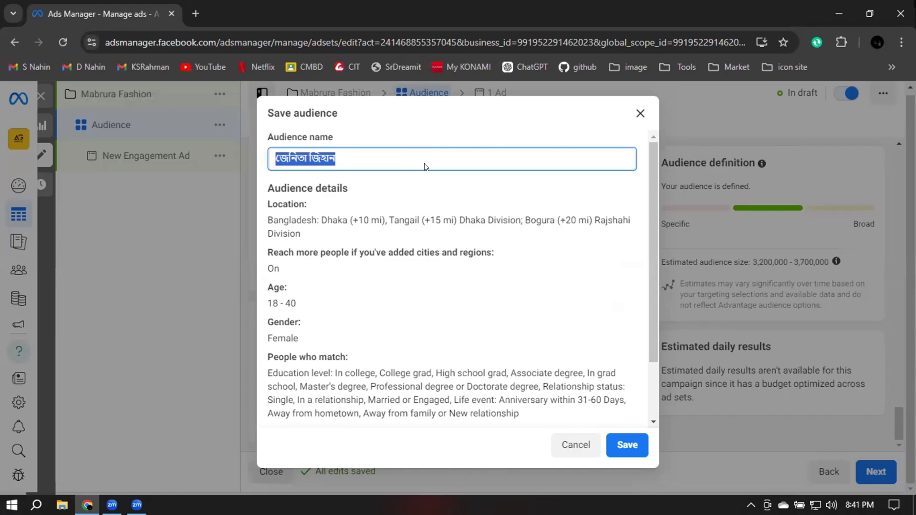
type("Ma")
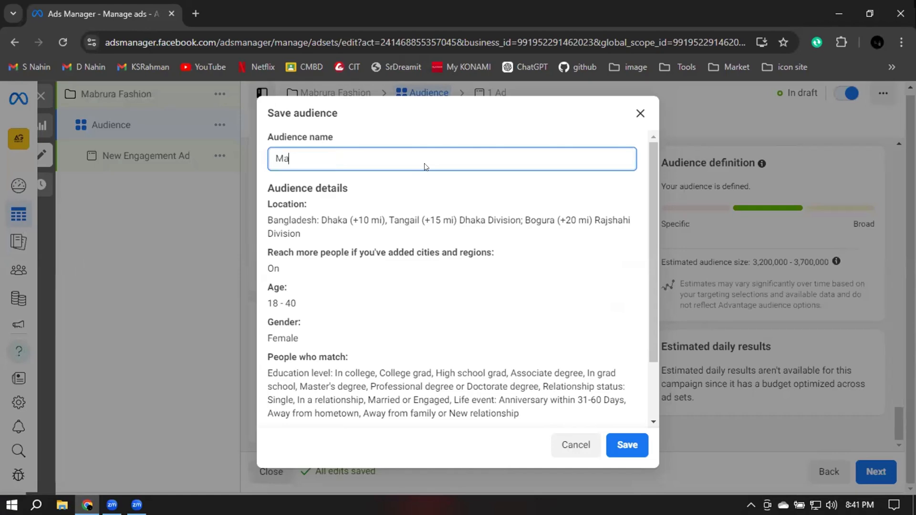
type("brura")
key("BackSpace")
key("BackSpace")
type("ra Fashi")
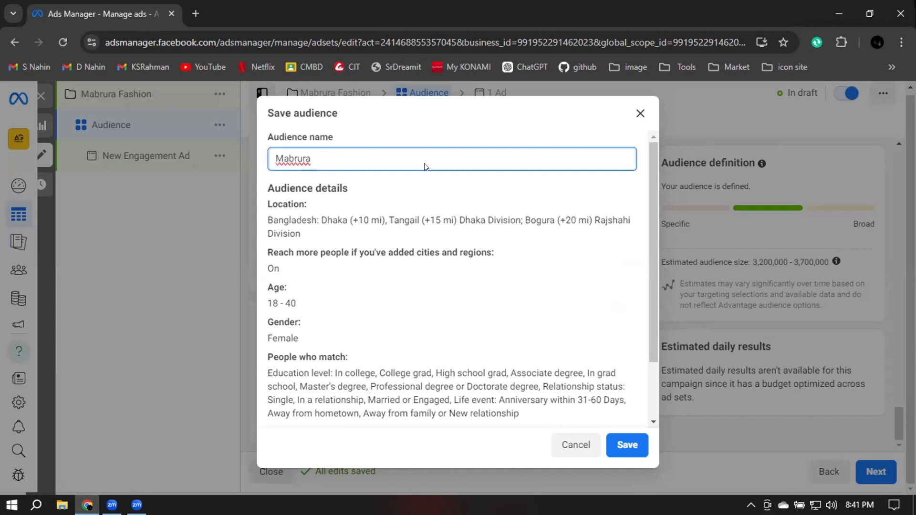
type("on")
left_click(627, 446)
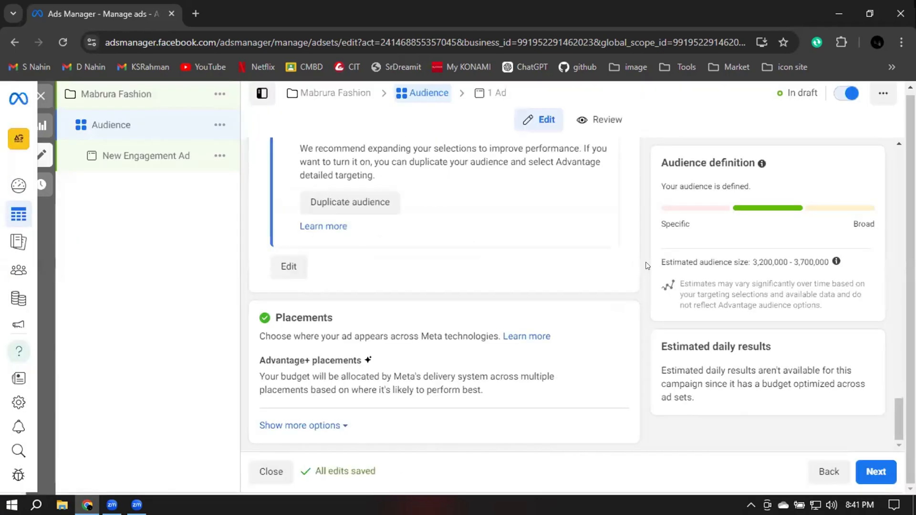
Review the saved audience's People who match summary of location, age, education and relationship targeting
scroll(647, 265, "up", 4)
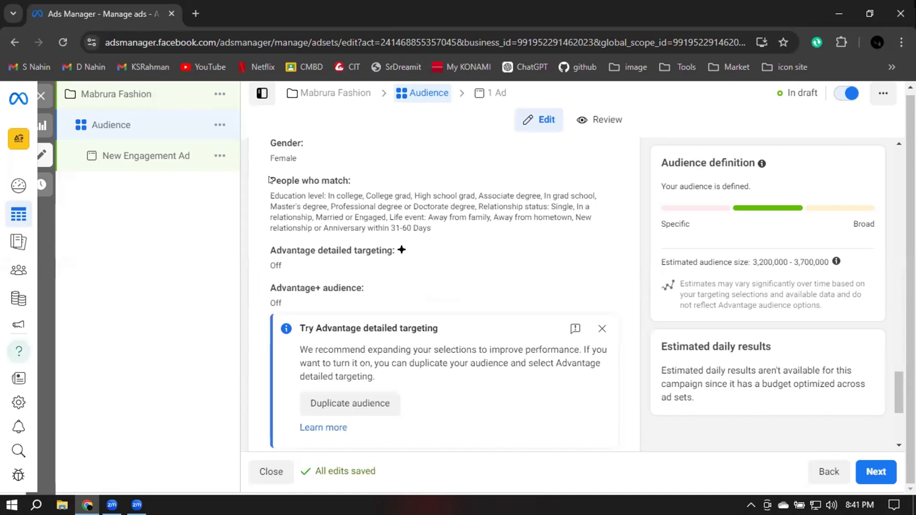
left_click_drag(354, 184, 270, 189)
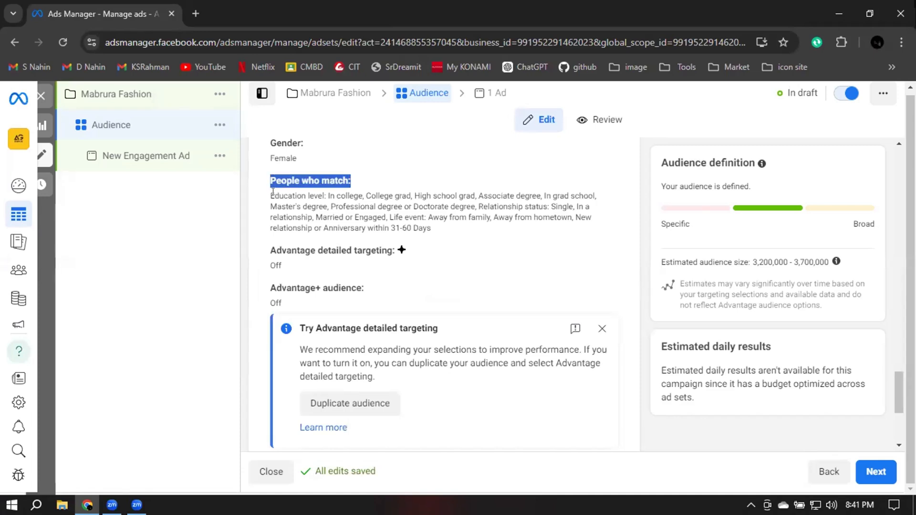
left_click(272, 195)
left_click(398, 219, "shift")
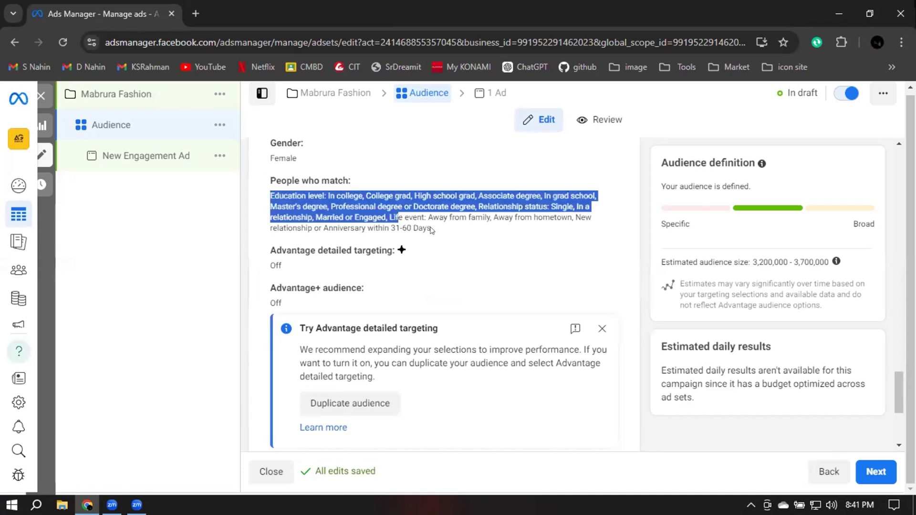
left_click(432, 229, "shift")
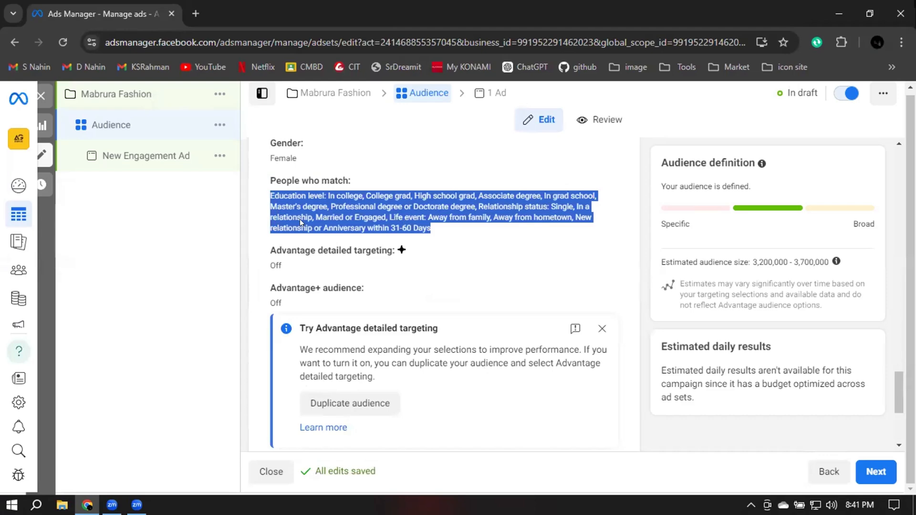
left_click(267, 189)
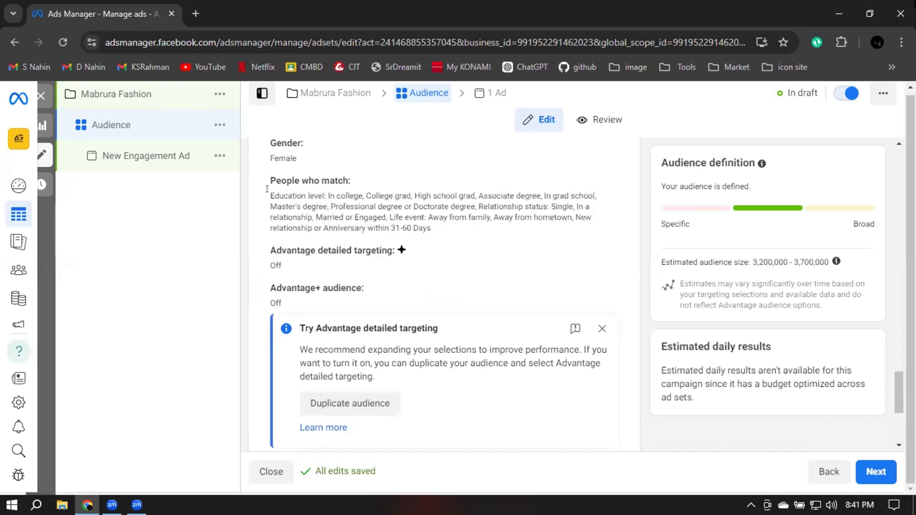
triple_click(433, 230)
left_click_drag(434, 229, 430, 228)
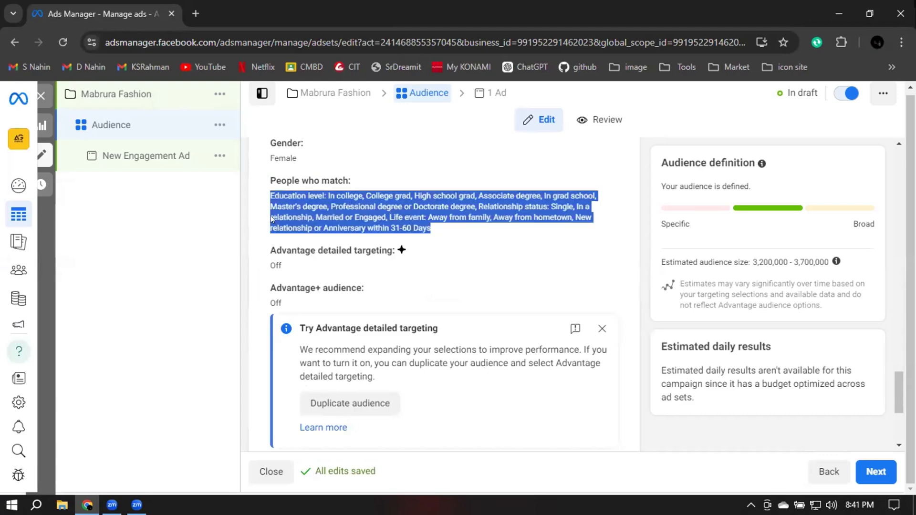
scroll(270, 218, "up", 1)
left_click_drag(317, 191, 356, 200)
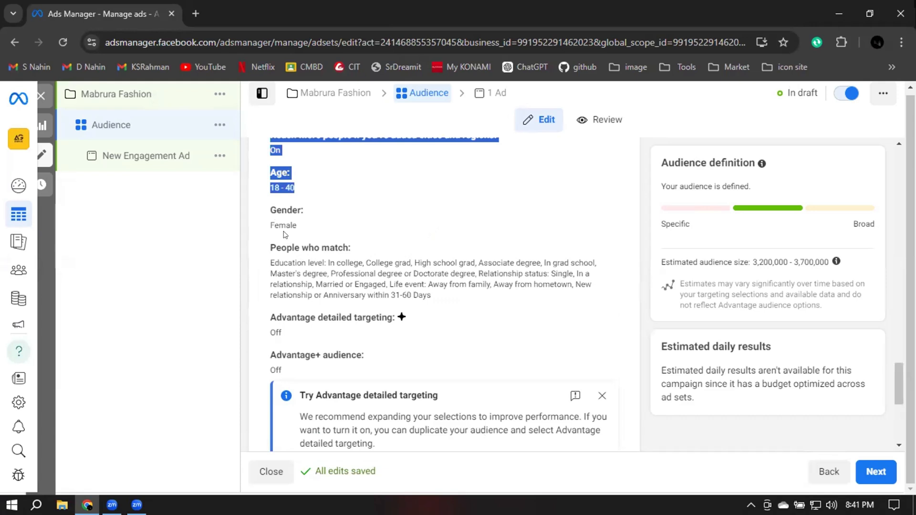
scroll(285, 235, "up", 2)
left_click(426, 244)
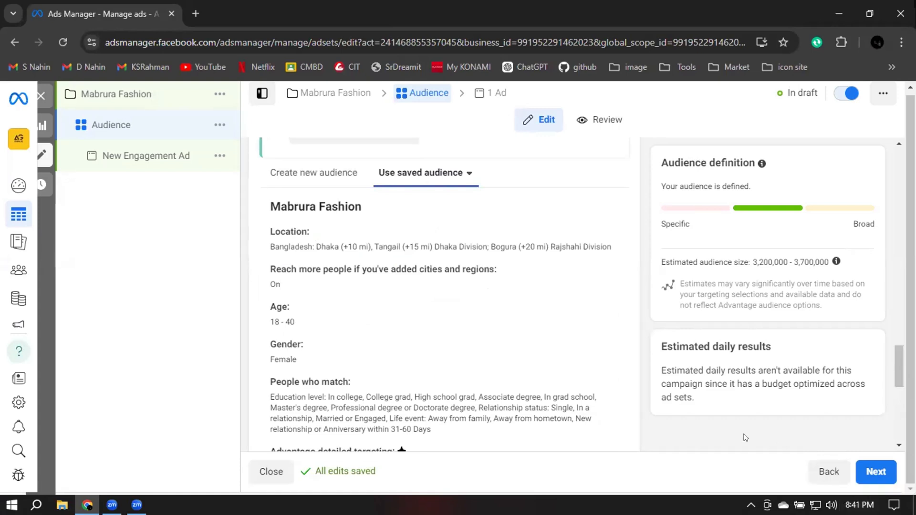
Reopen the audience section for editing and return to the top of the ad set form
scroll(379, 262, "down", 1)
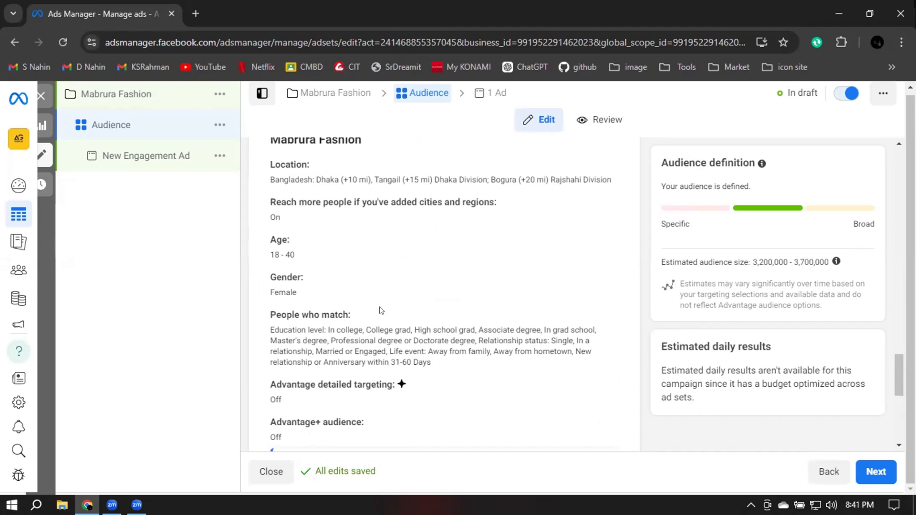
scroll(379, 311, "down", 3)
scroll(338, 319, "down", 4)
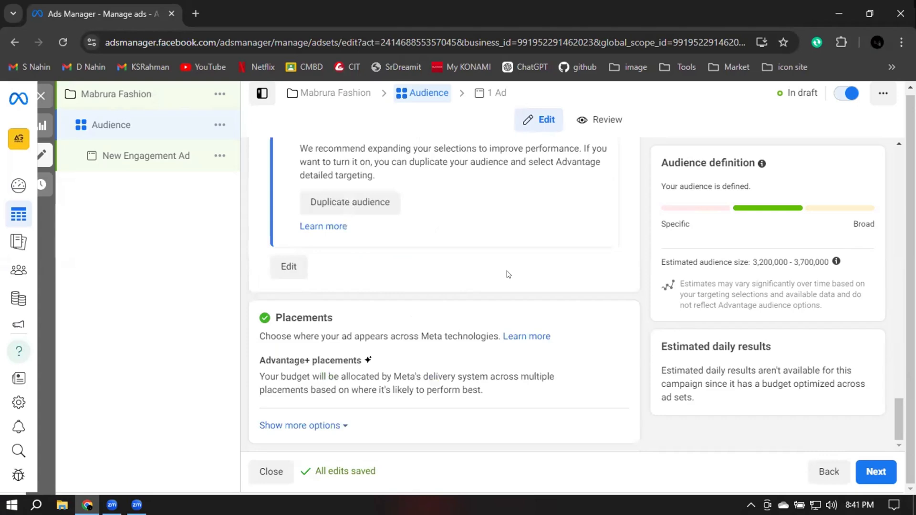
scroll(509, 274, "up", 5)
scroll(509, 273, "up", 1)
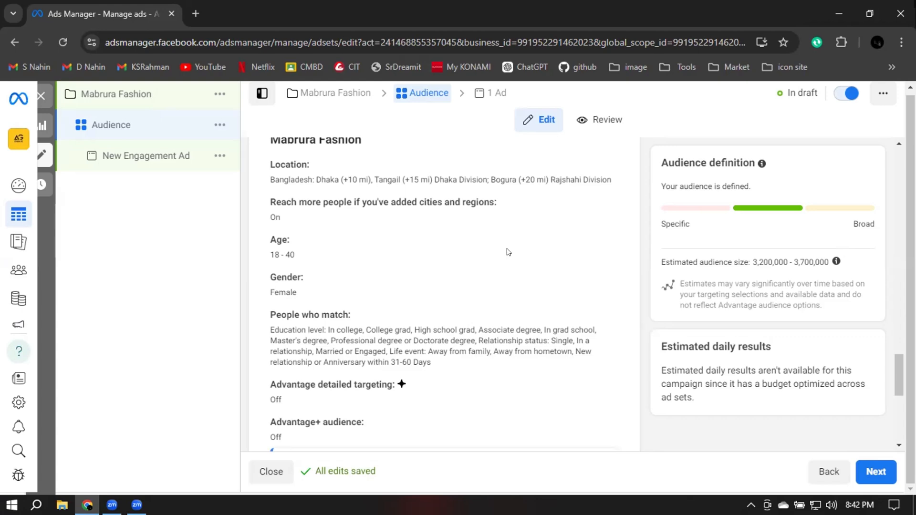
left_click(528, 192)
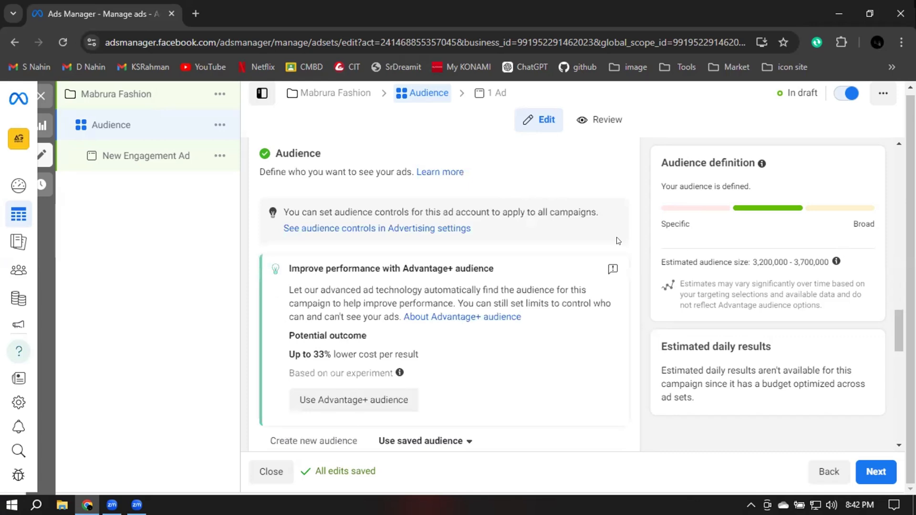
scroll(619, 241, "up", 3)
scroll(390, 276, "up", 5)
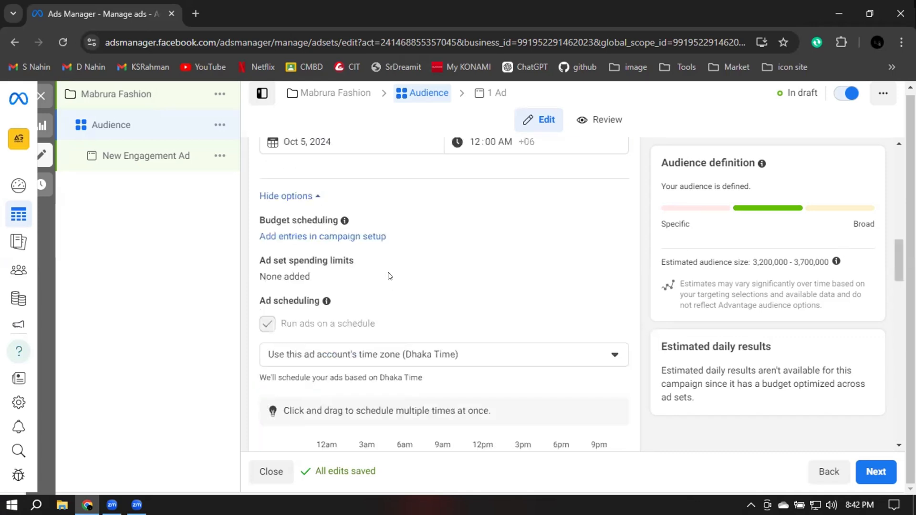
scroll(390, 276, "up", 10)
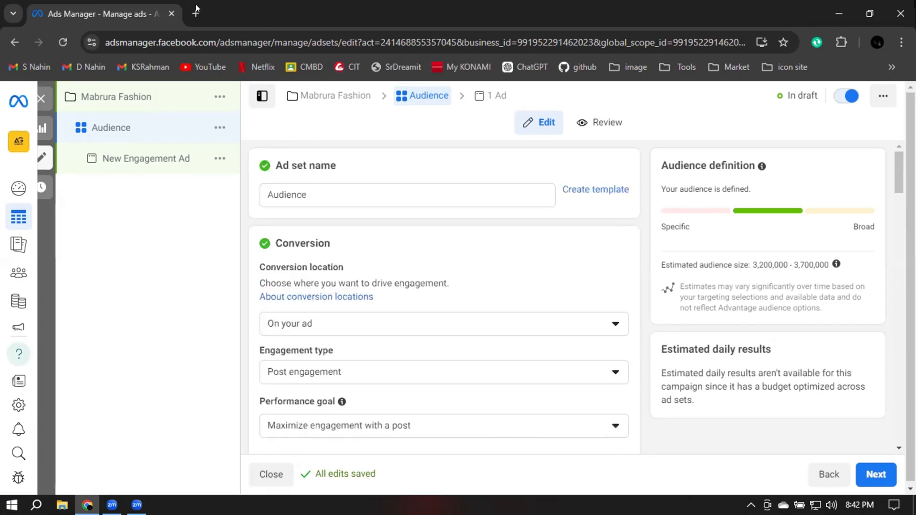
Find the GoFullPage extension's Chrome Web Store page in a new tab
key("ctrl+t")
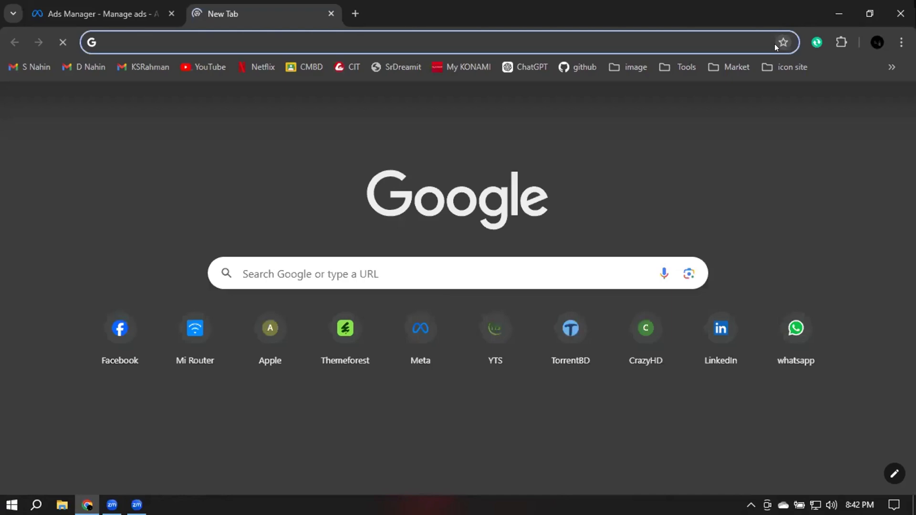
type("go")
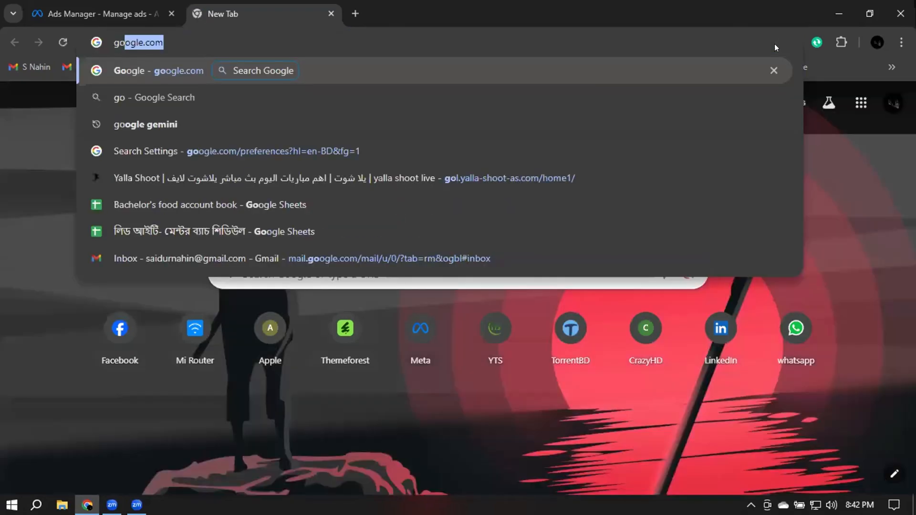
type("fu")
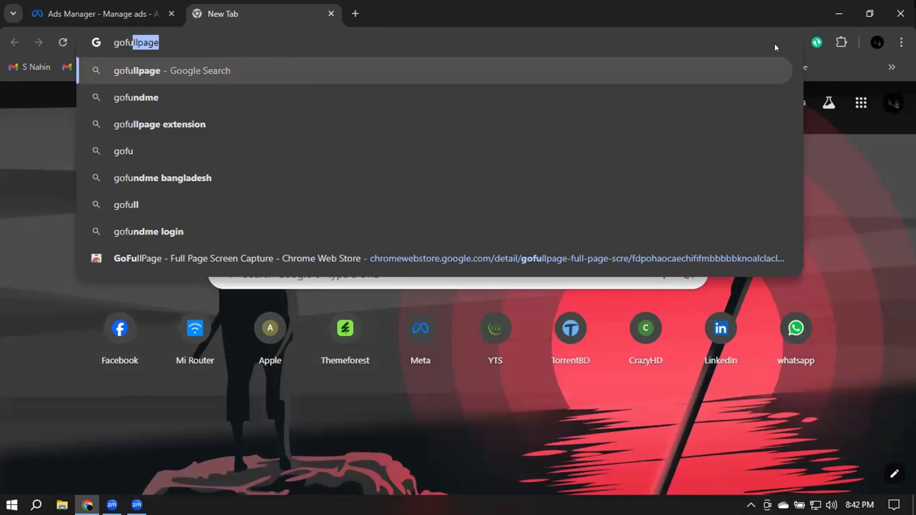
key("Down")
key("Down")
key("Return")
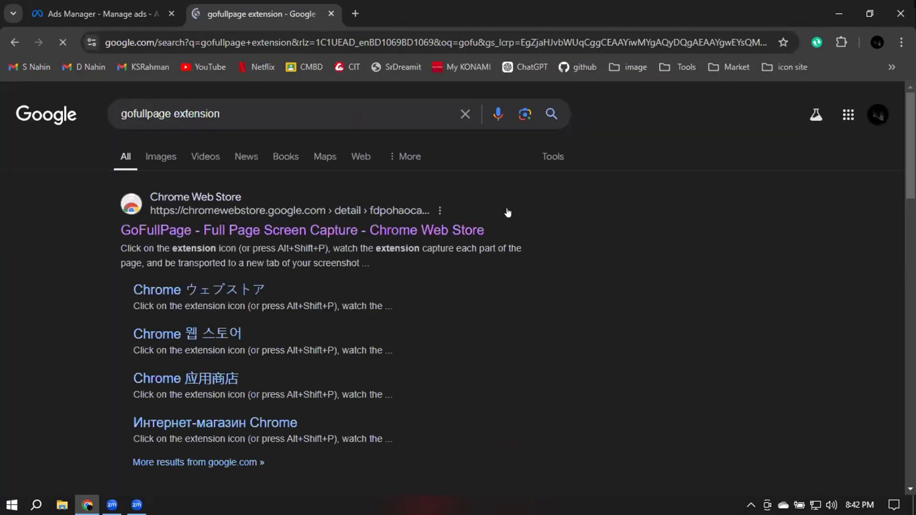
left_click(389, 231)
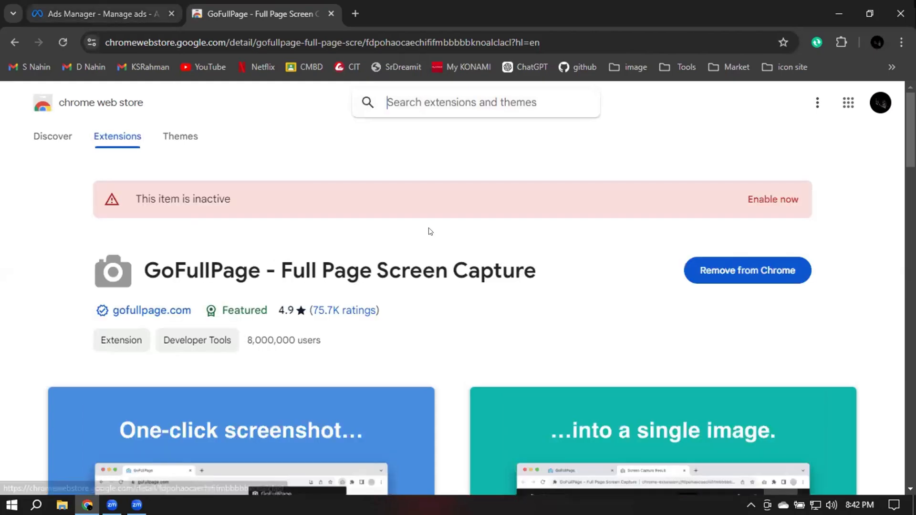
Back in Ads Manager, open the Mabrura Fashion campaign settings
key("ctrl+Tab")
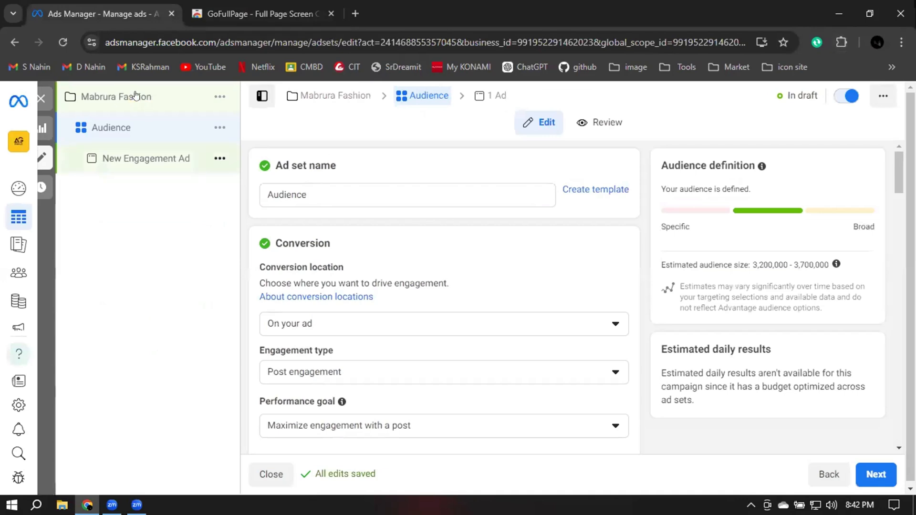
left_click(269, 8)
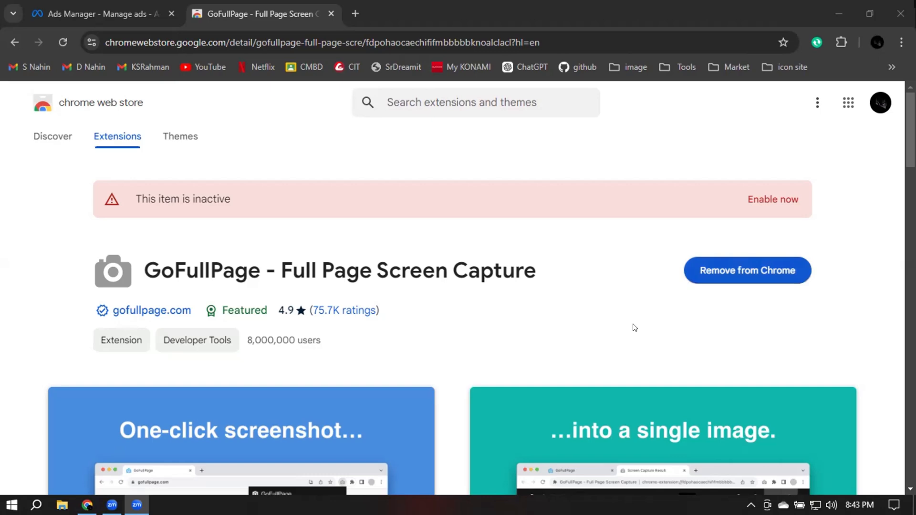
left_click(129, 11)
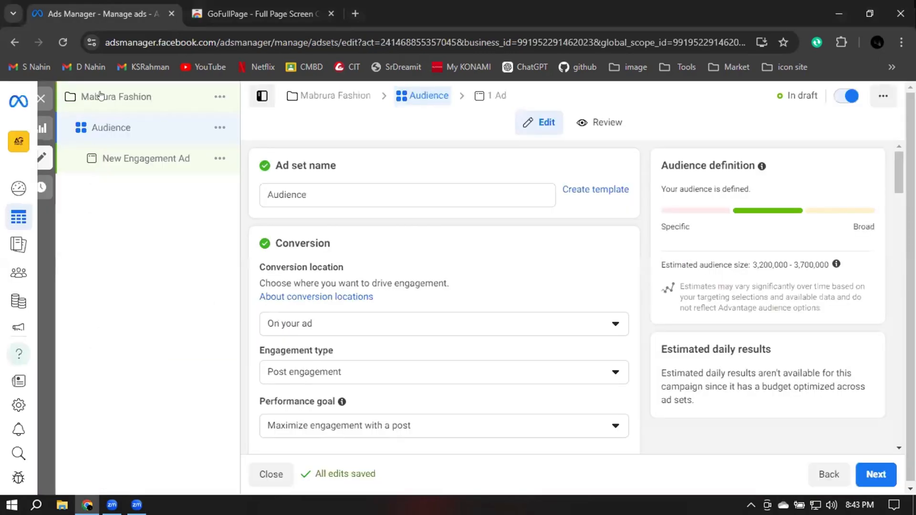
left_click(95, 96)
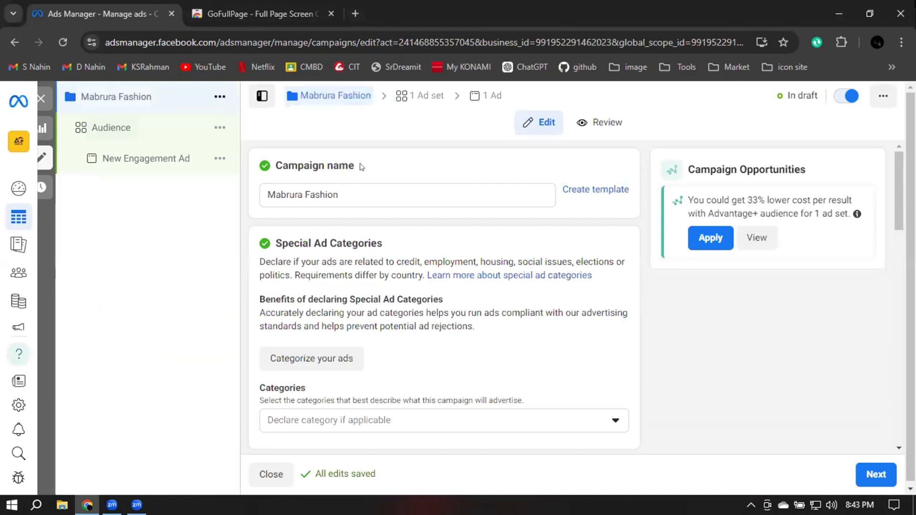
left_click_drag(276, 166, 362, 167)
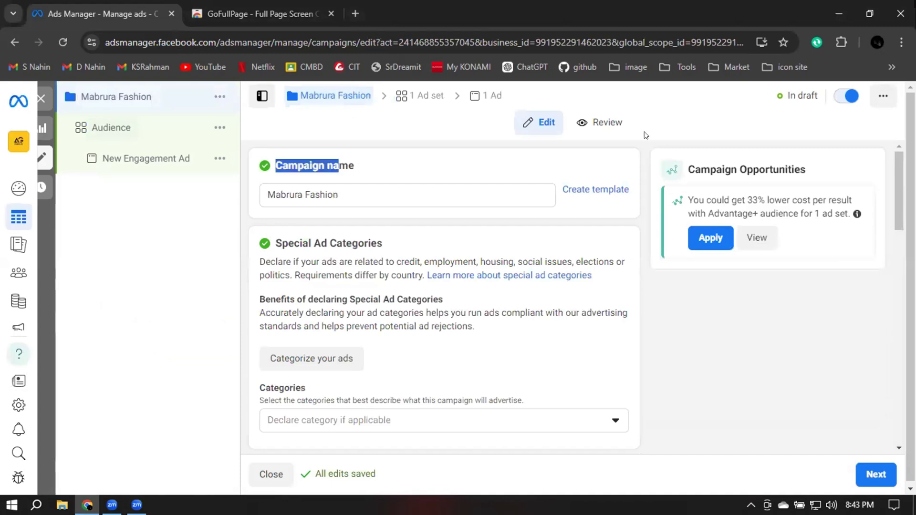
left_click(689, 125)
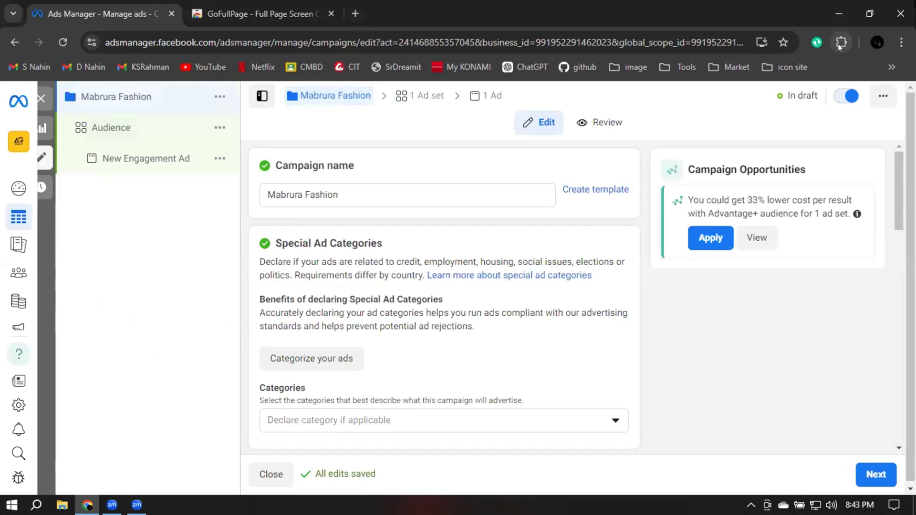
Enable the GoFullPage extension and capture the full Mabrura Fashion campaign page with it
left_click(841, 43)
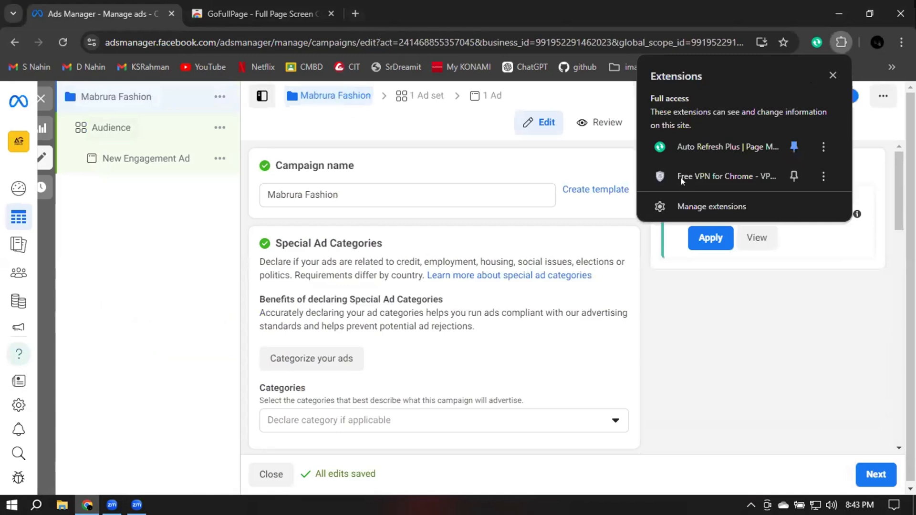
left_click(691, 206)
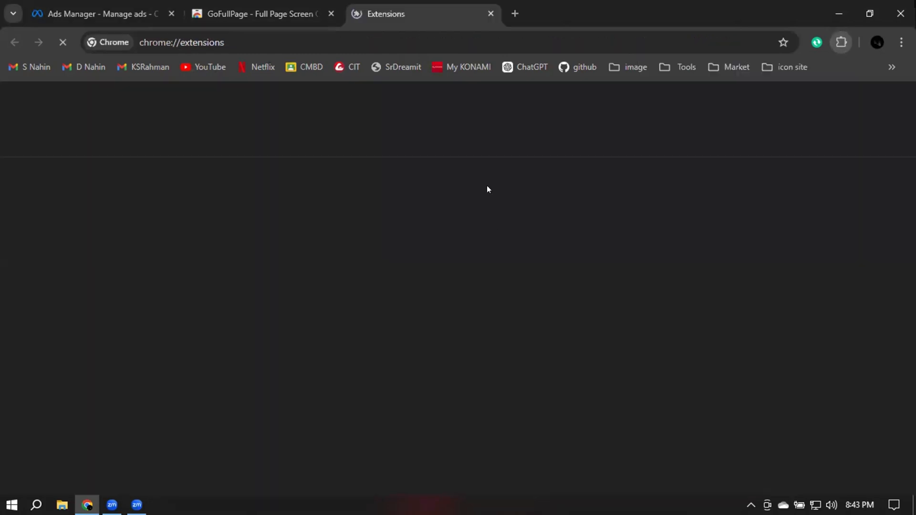
scroll(528, 218, "down", 6)
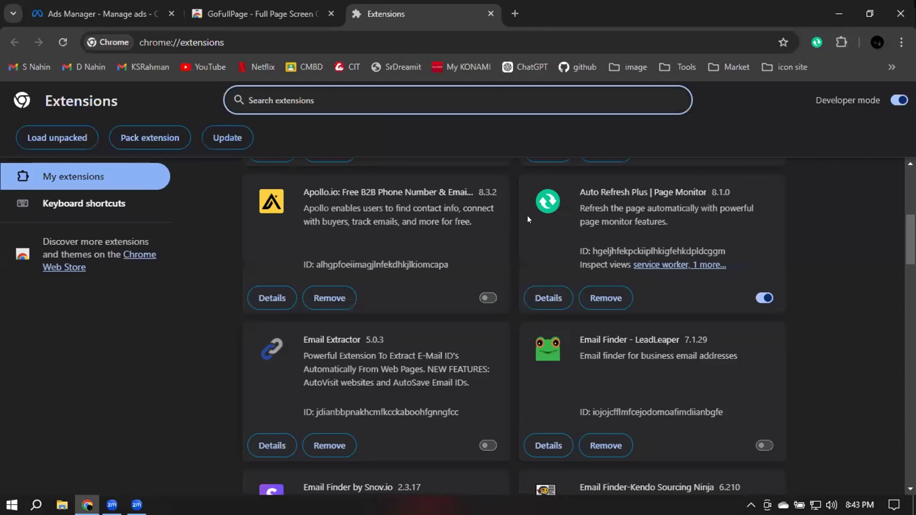
scroll(528, 215, "down", 2)
scroll(528, 215, "down", 5)
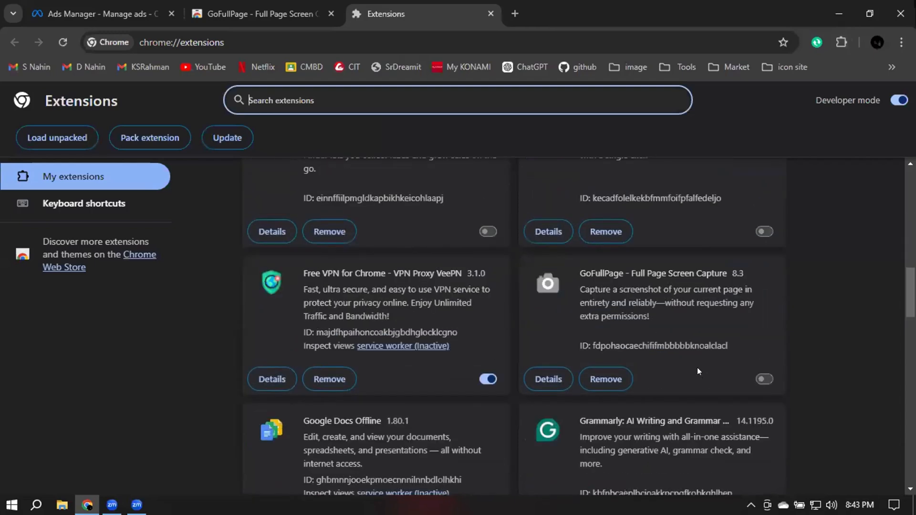
left_click(765, 379)
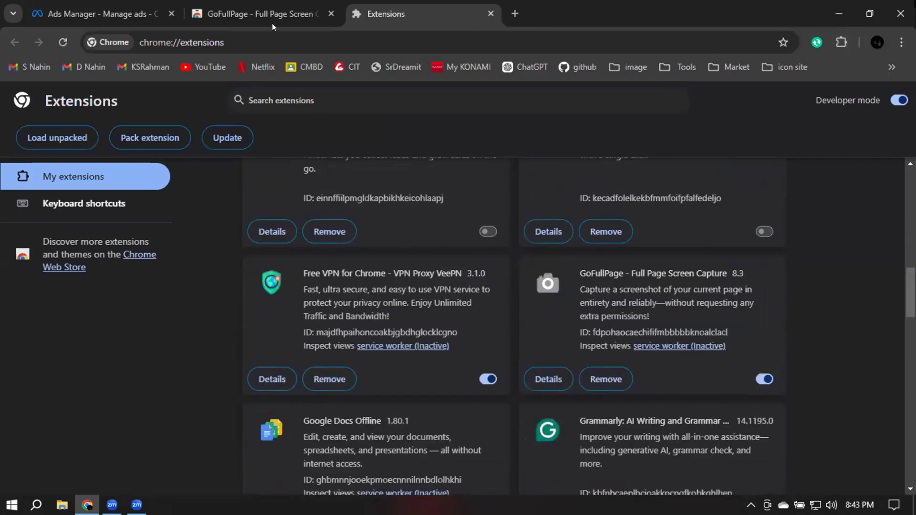
key("ctrl+w")
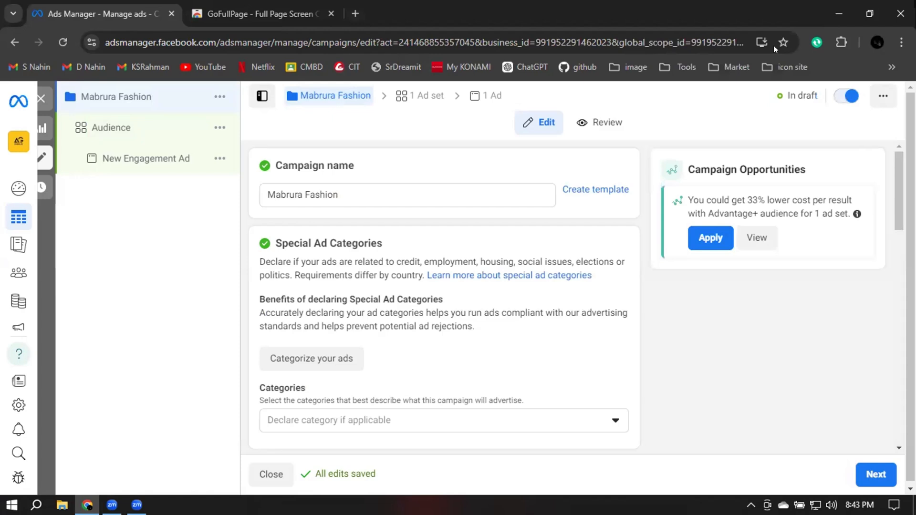
left_click(842, 42)
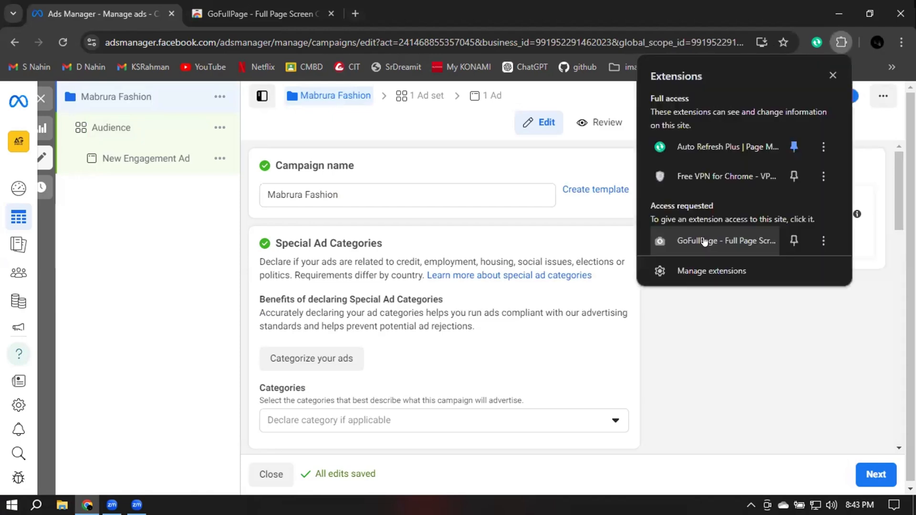
left_click(704, 241)
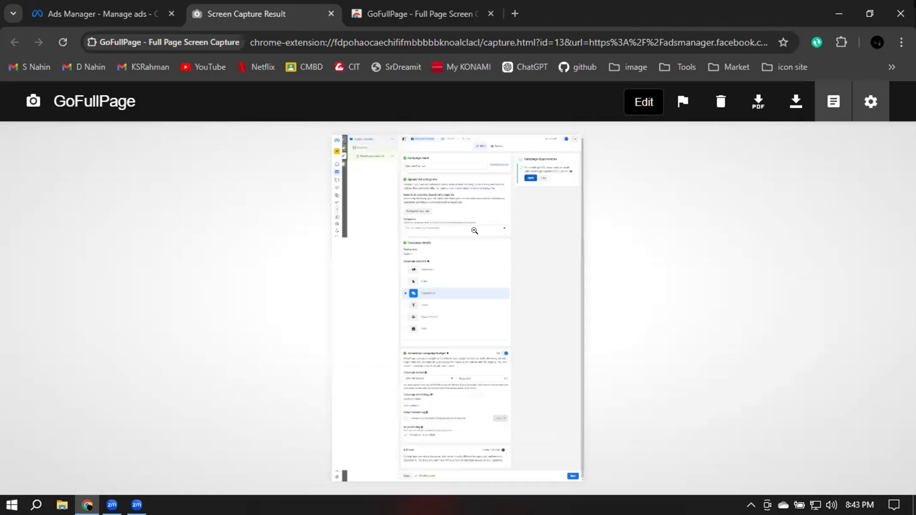
Download the campaign page capture as a PNG into Downloads, then return to Ads Manager
left_click(475, 230)
scroll(475, 252, "down", 10)
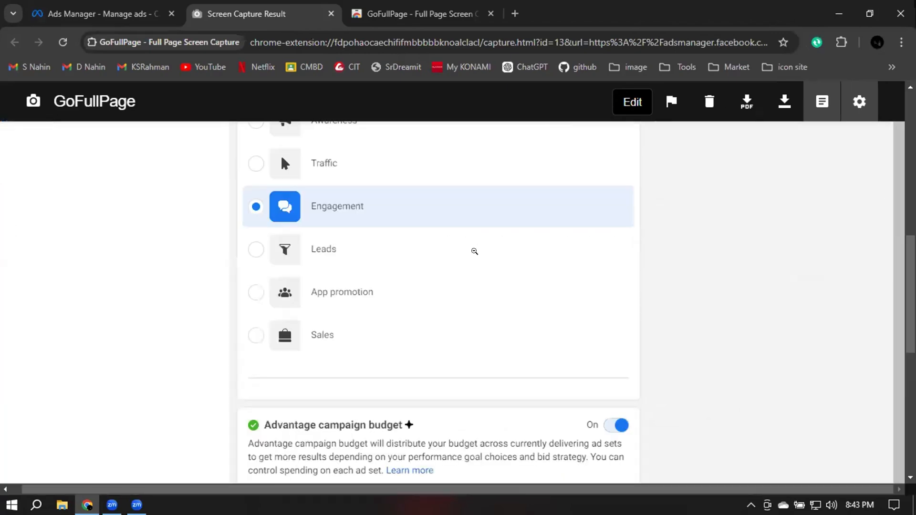
left_click(786, 99)
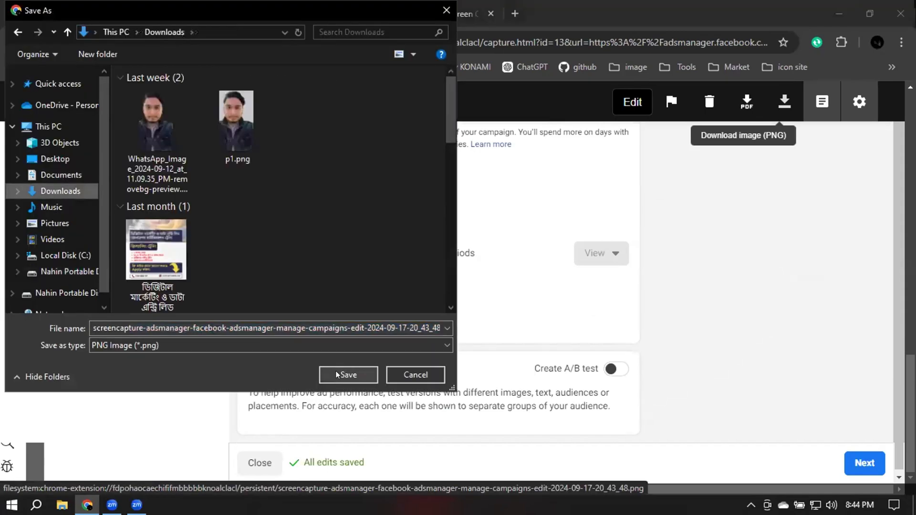
left_click(337, 375)
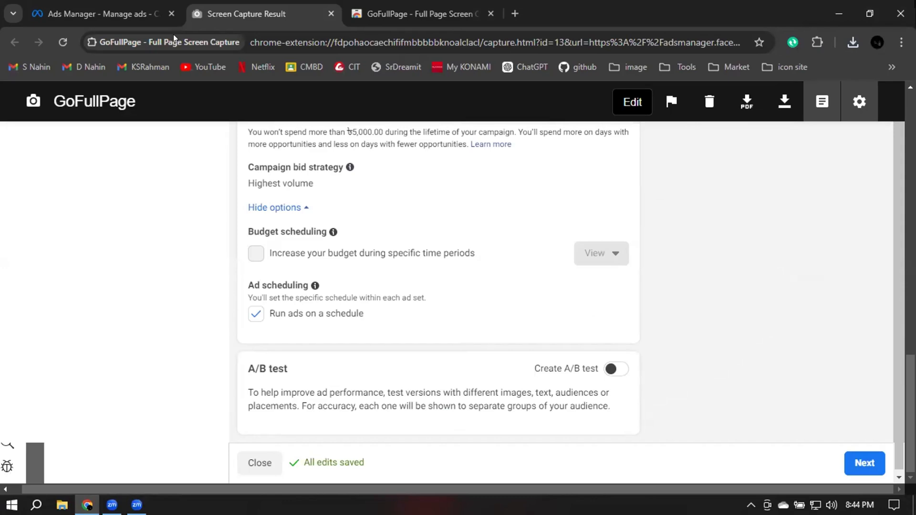
key("ctrl+shift+Tab")
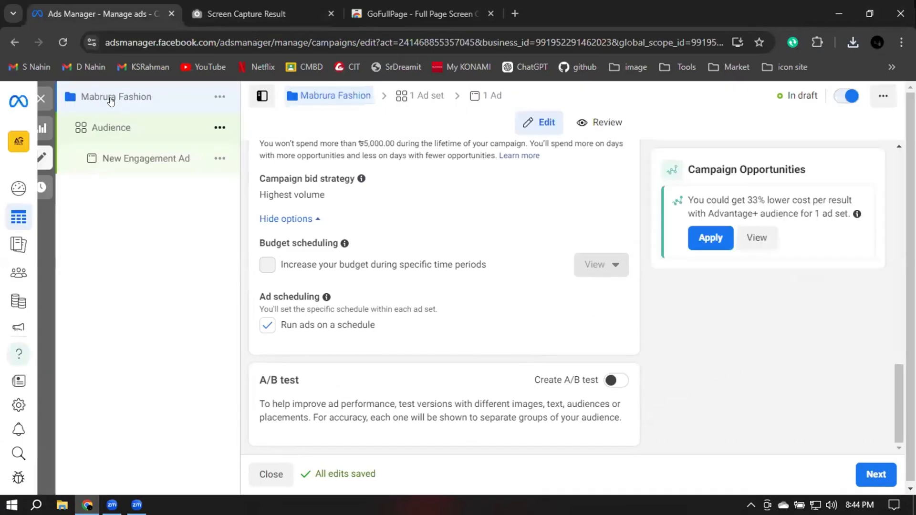
Open the Audience ad set from the campaign tree
scroll(403, 288, "up", 5)
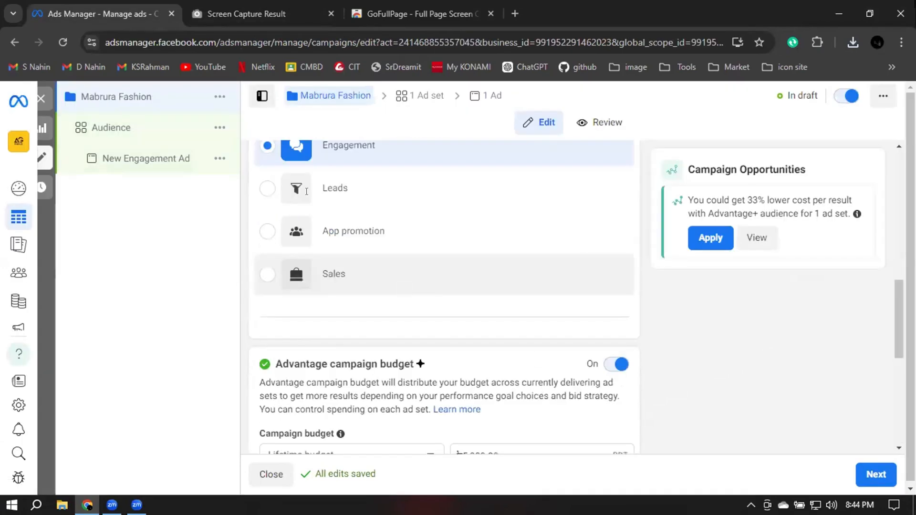
scroll(307, 191, "up", 5)
left_click_drag(273, 160, 368, 167)
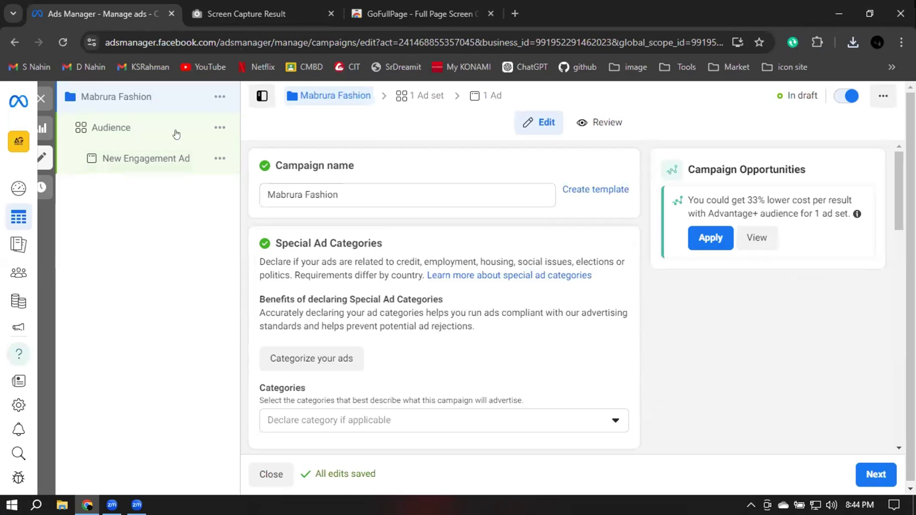
left_click(131, 133)
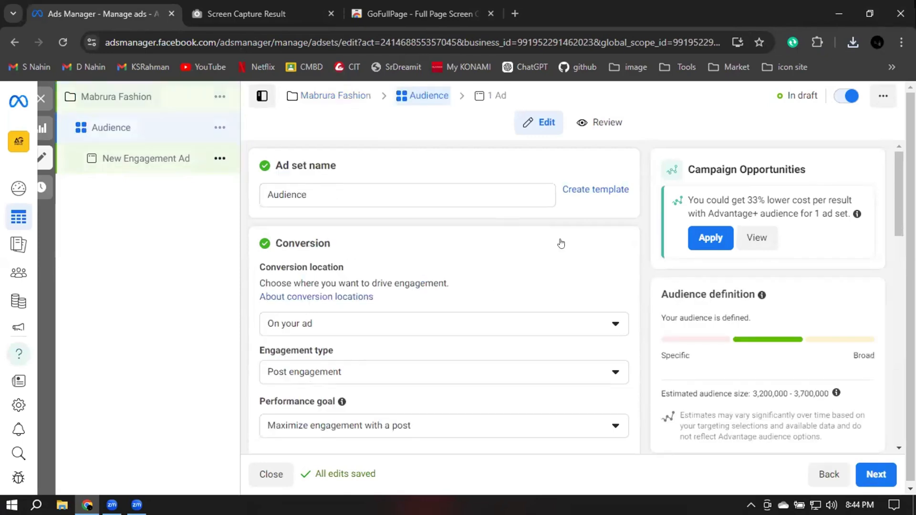
Start a GoFullPage full-page capture of the Audience ad set form
scroll(560, 242, "down", 3)
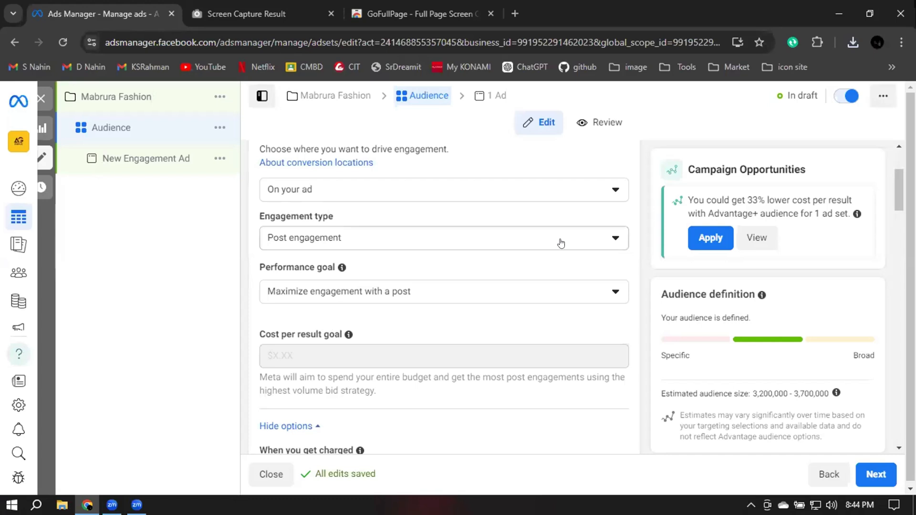
left_click(818, 43)
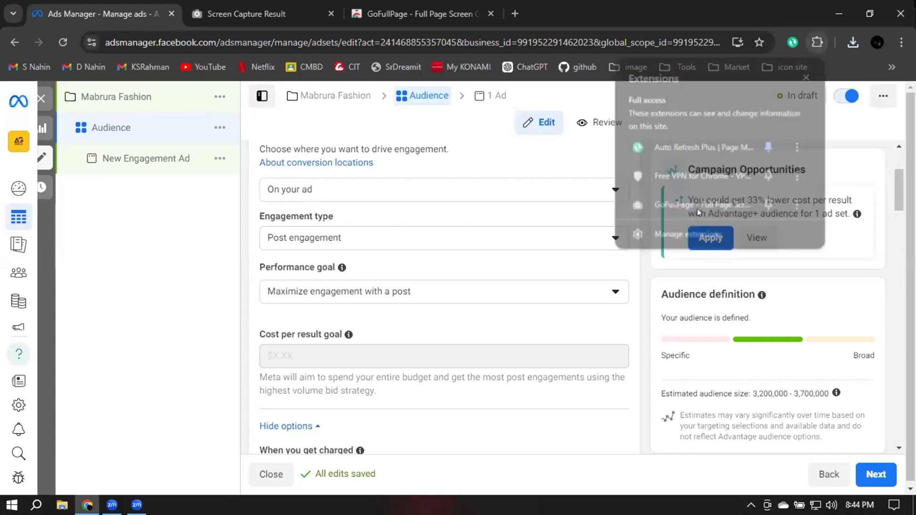
left_click(695, 207)
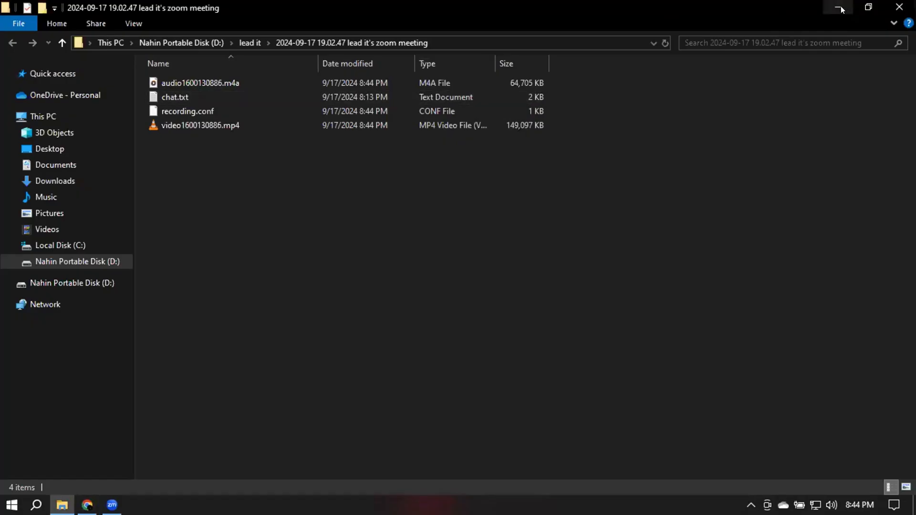
Minimize the Zoom recordings folder to reveal the new Audience ad set capture
left_click(842, 10)
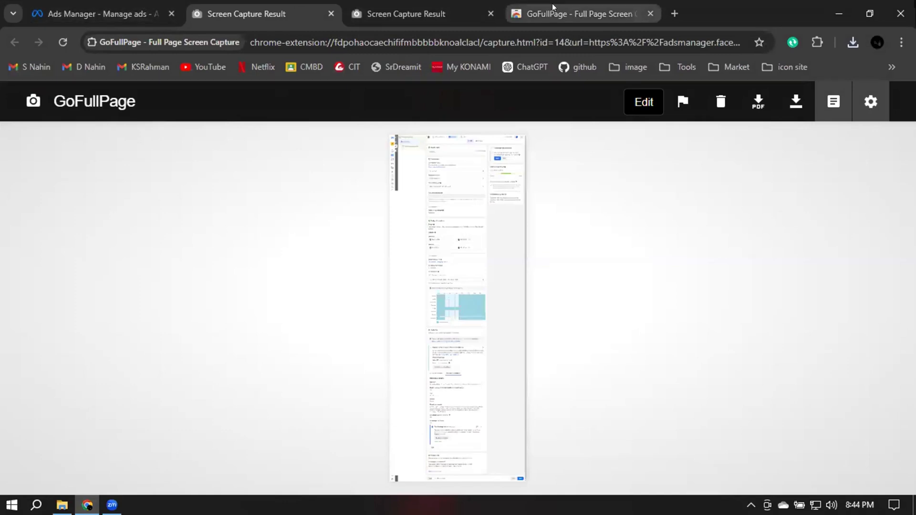
View the Audience ad set capture at full size down to Age and Gender, then return to Ads Manager
left_click(466, 317)
scroll(468, 293, "down", 5)
scroll(467, 293, "down", 7)
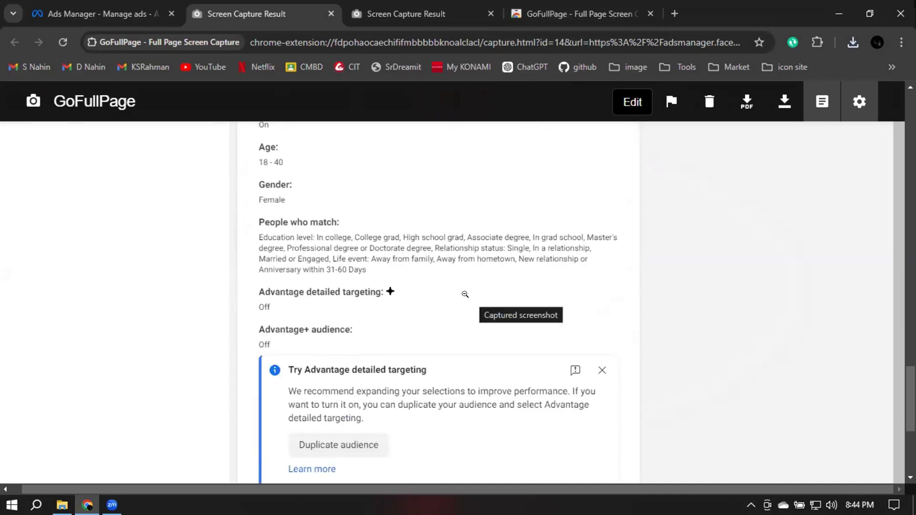
key("ctrl+shift+Tab")
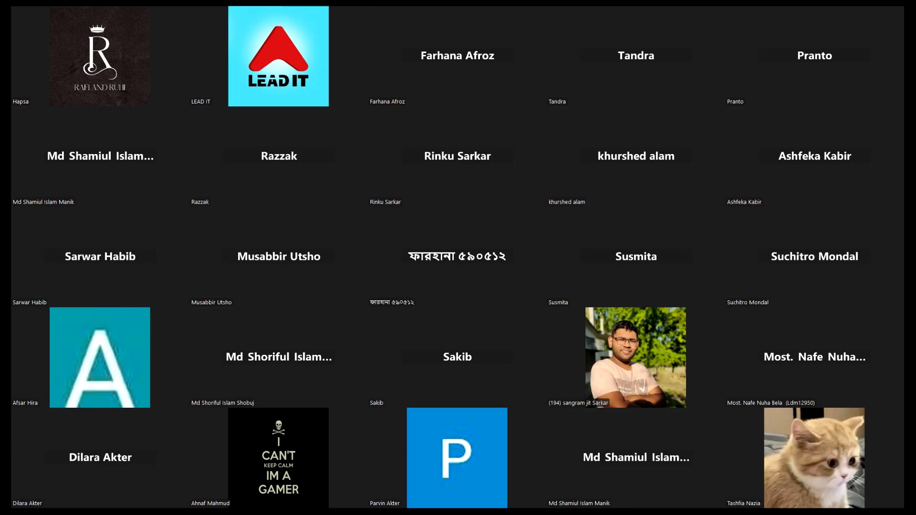
key("Page_Down")
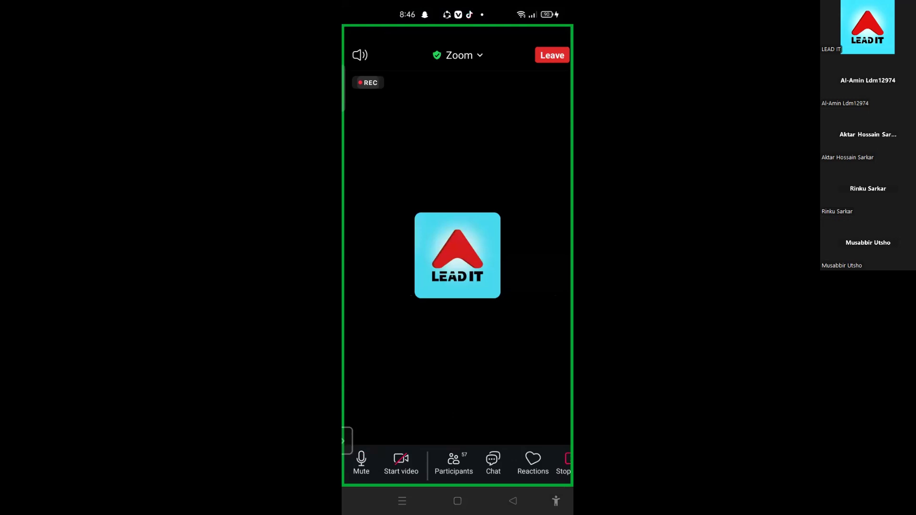
left_click(402, 501)
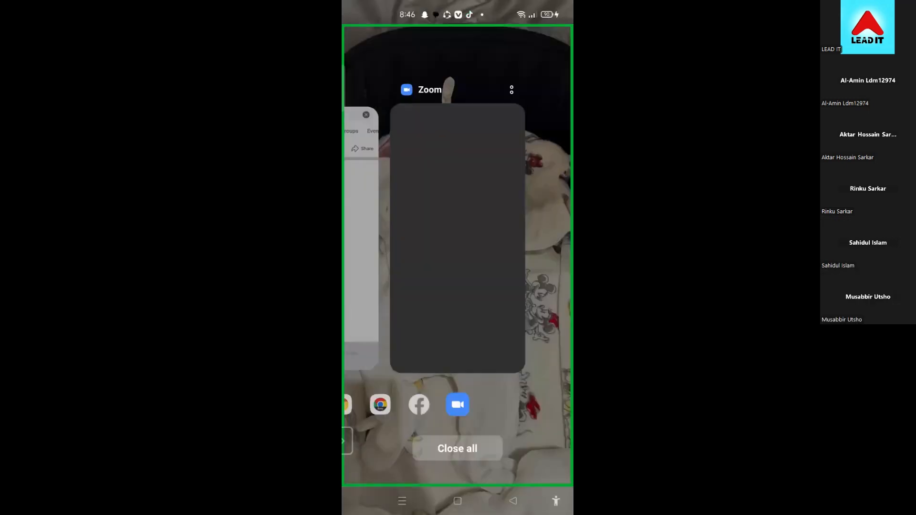
left_click_drag(474, 271, 391, 302)
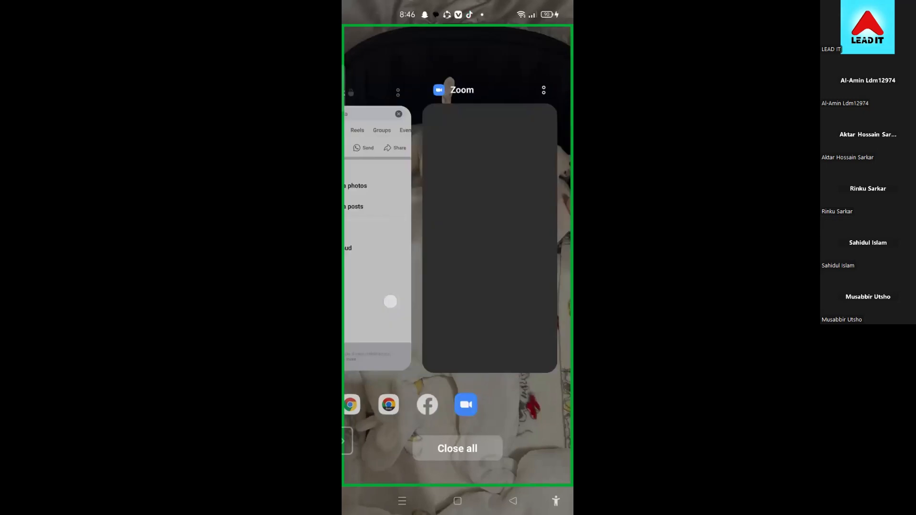
left_click(458, 267)
left_click(504, 503)
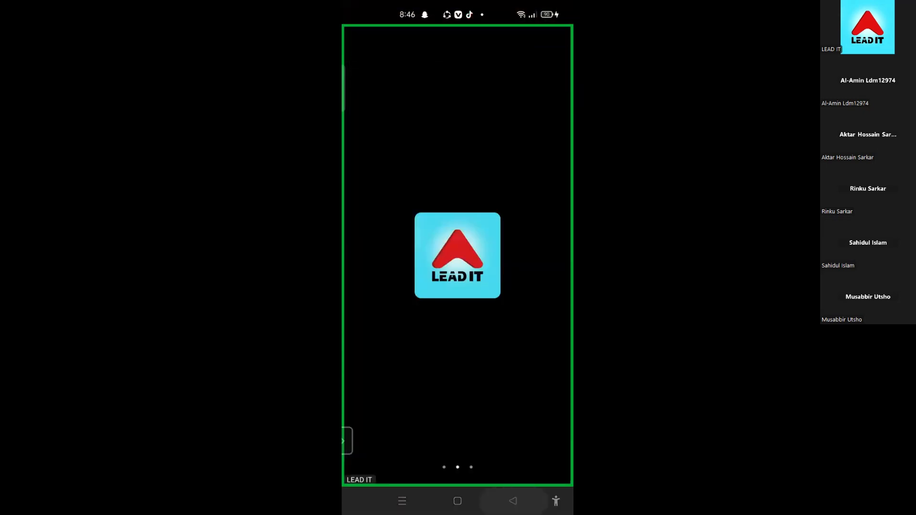
left_click(450, 501)
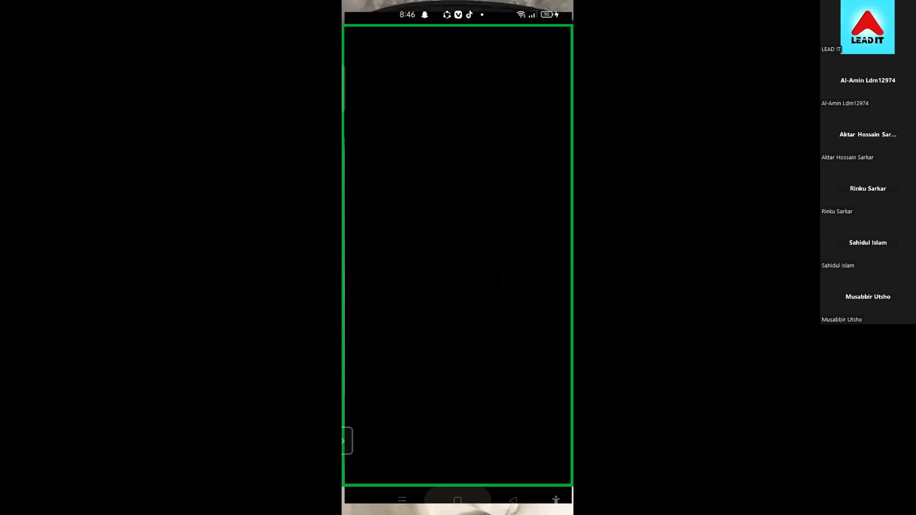
left_click_drag(401, 306, 534, 306)
mouse_move(401, 287)
left_mouse_down()
mouse_move(558, 286)
mouse_move(401, 286)
left_mouse_up()
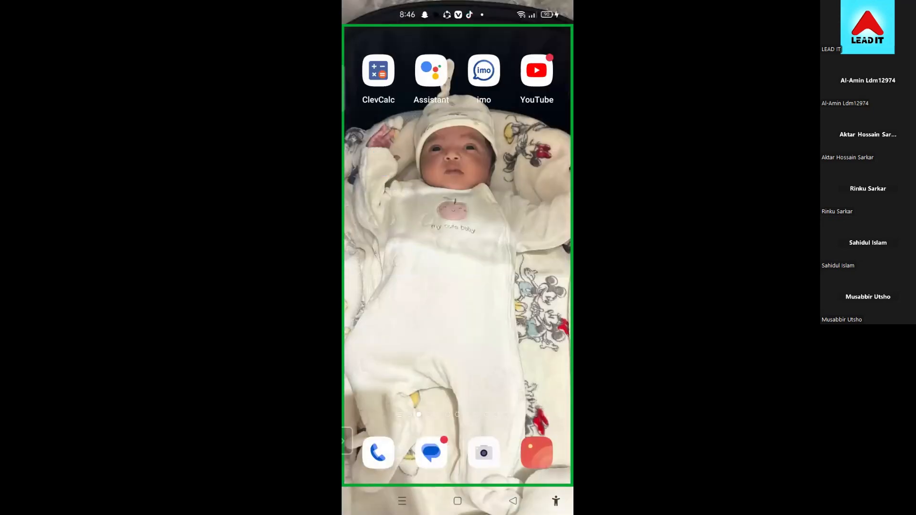
left_click_drag(525, 286, 401, 287)
left_click_drag(516, 229, 372, 224)
left_click_drag(516, 229, 372, 224)
left_click_drag(516, 229, 365, 222)
left_click(432, 69)
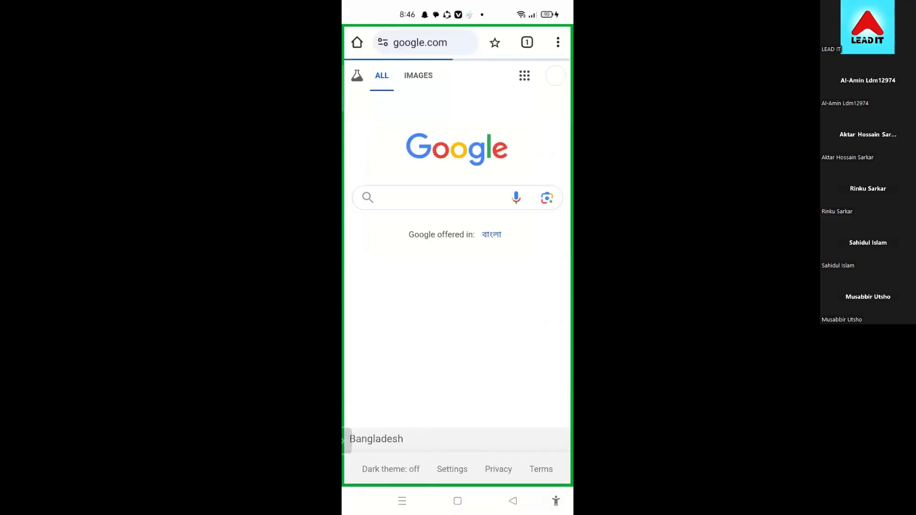
left_click(426, 43)
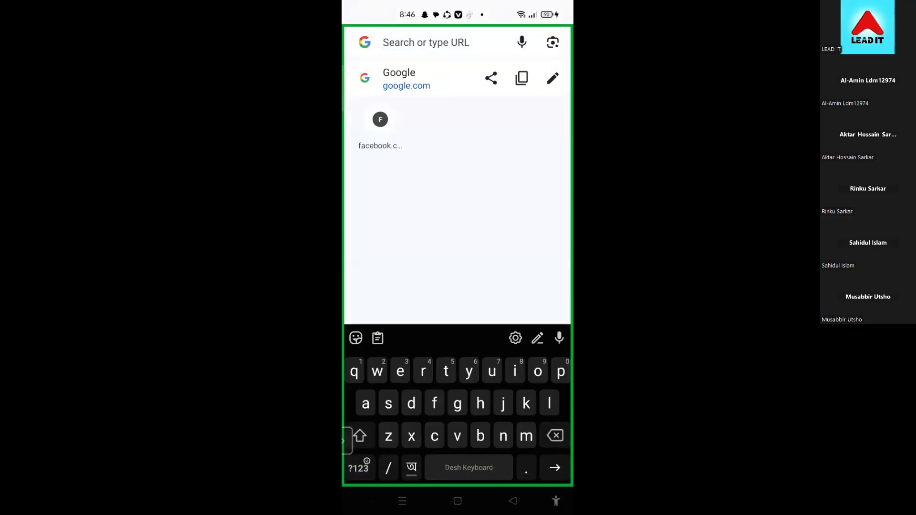
left_click(381, 126)
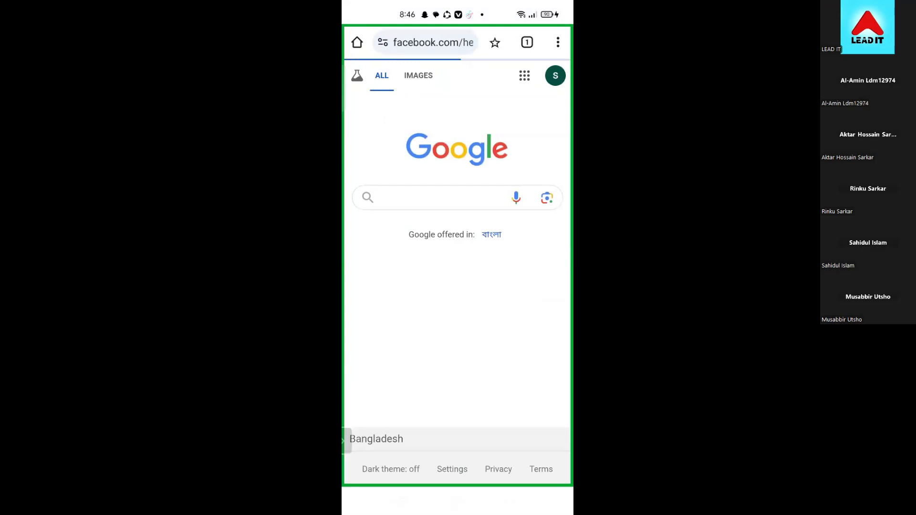
left_click(513, 501)
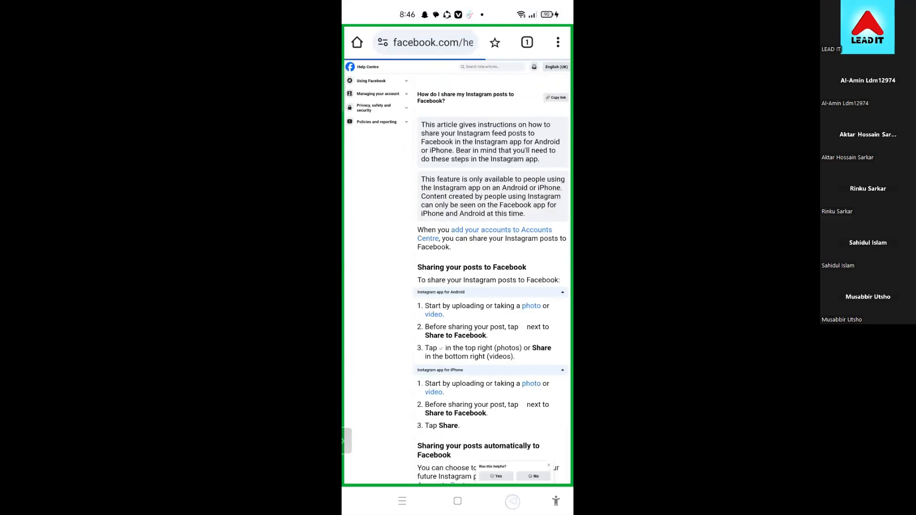
left_click(444, 501)
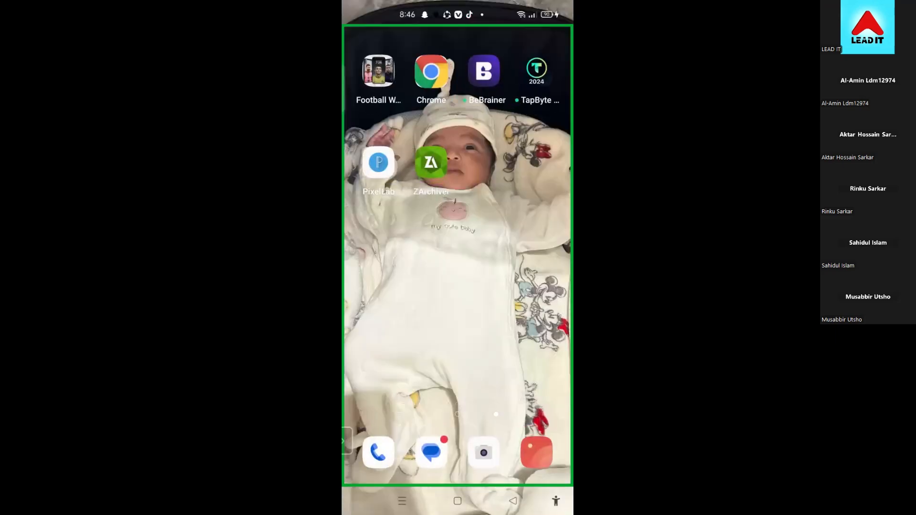
left_click_drag(420, 167, 548, 134)
left_click_drag(429, 148, 548, 105)
Open Meta Business Suite from the Facebook menu in a new browser tab
left_click(484, 71)
left_click(525, 280)
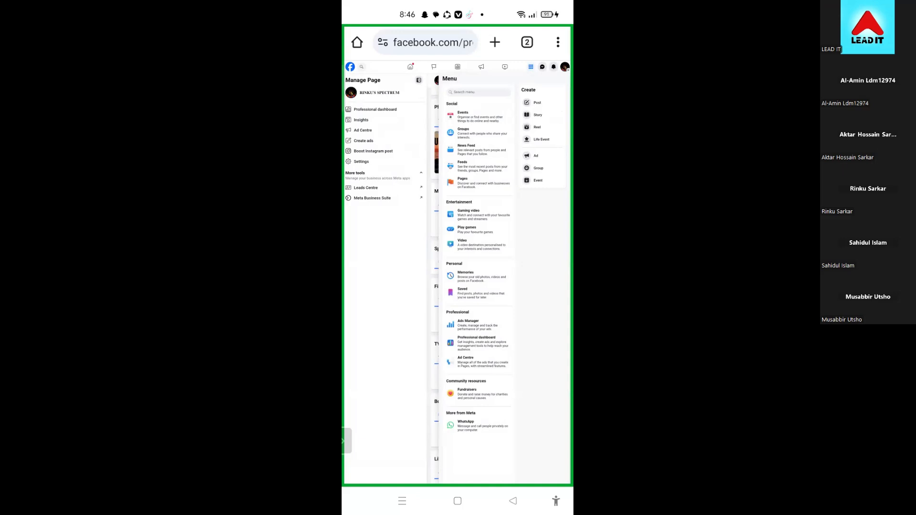
left_click(531, 67)
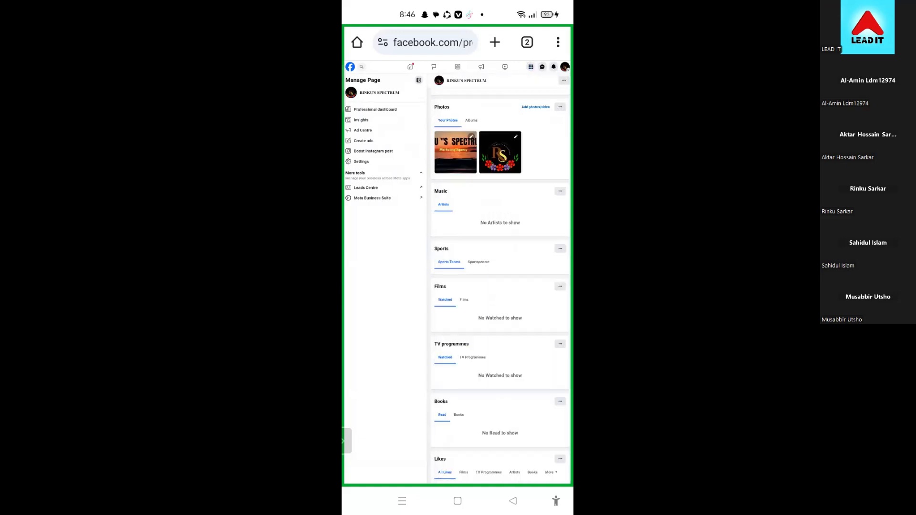
left_click(531, 67)
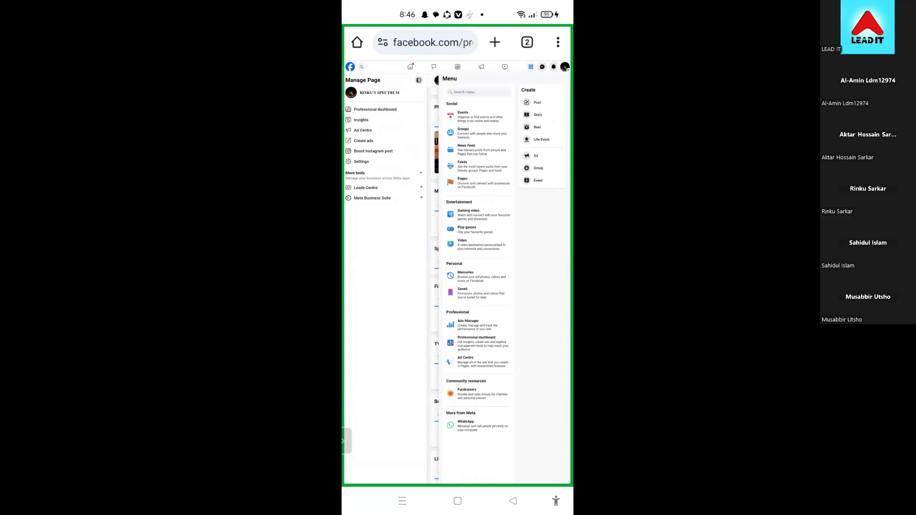
left_click(372, 198)
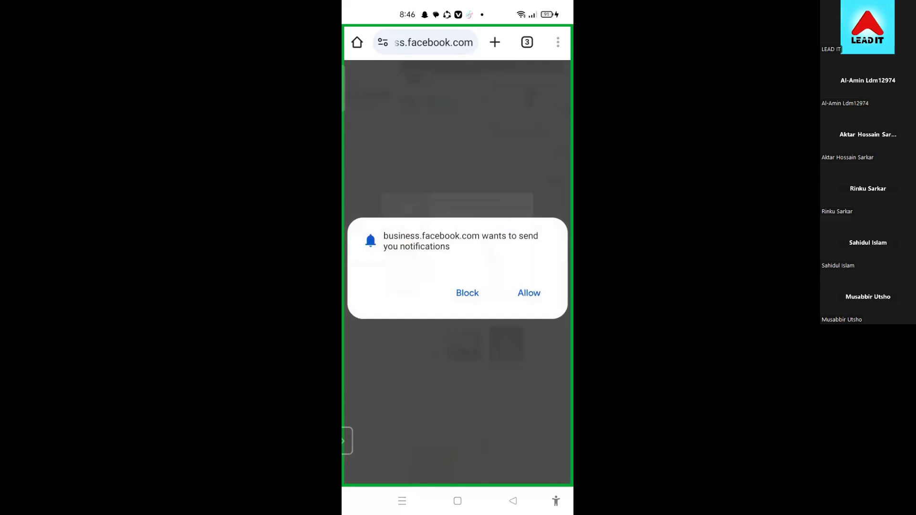
Allow notifications, cancel the permission error, and close the Save time welcome dialog
left_click(529, 292)
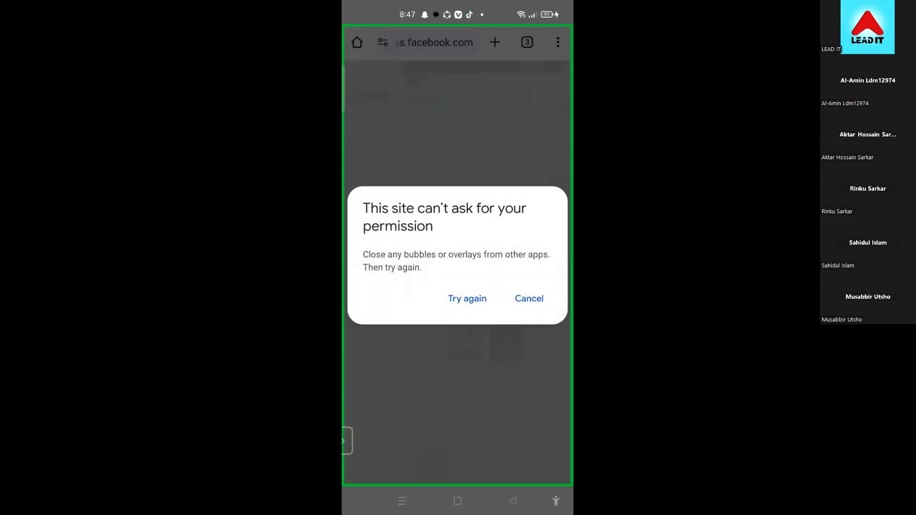
left_click(528, 298)
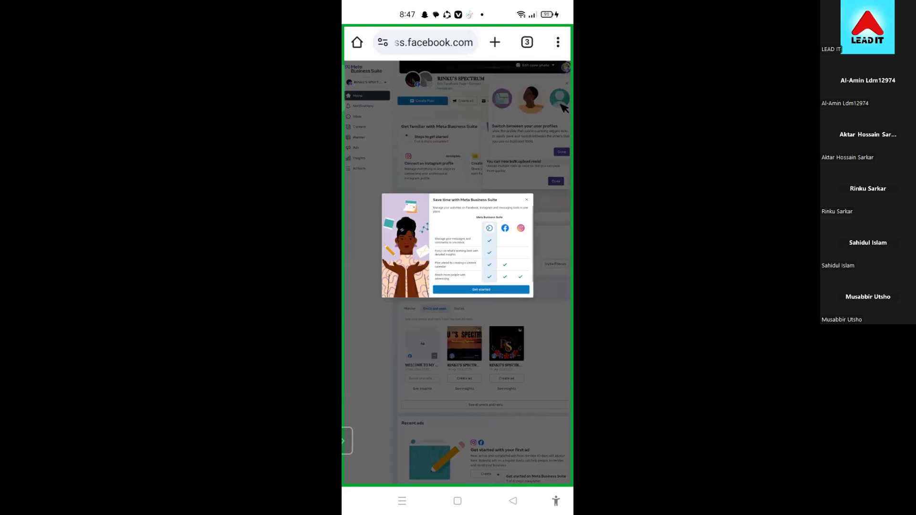
left_click(526, 200)
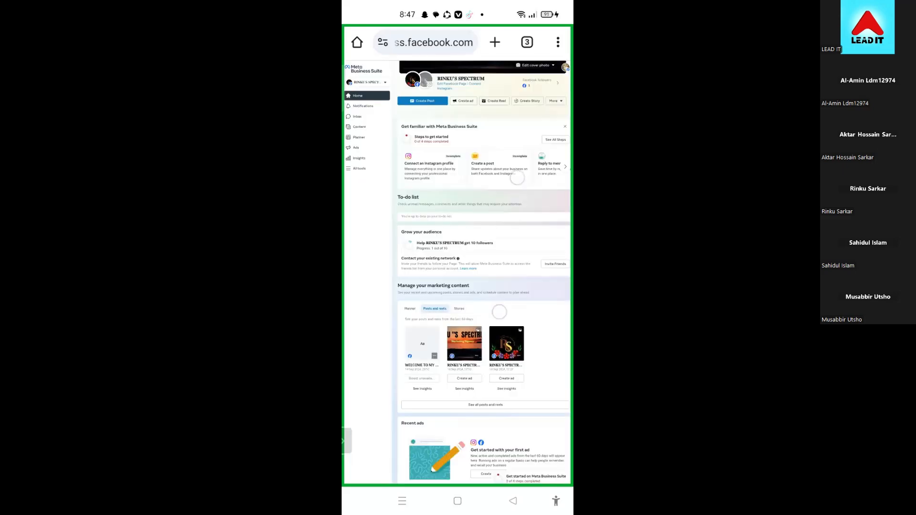
Scroll around the Business Suite home page to inspect its navigation menu
scroll(509, 245, "up", 3)
scroll(509, 258, "up", 2)
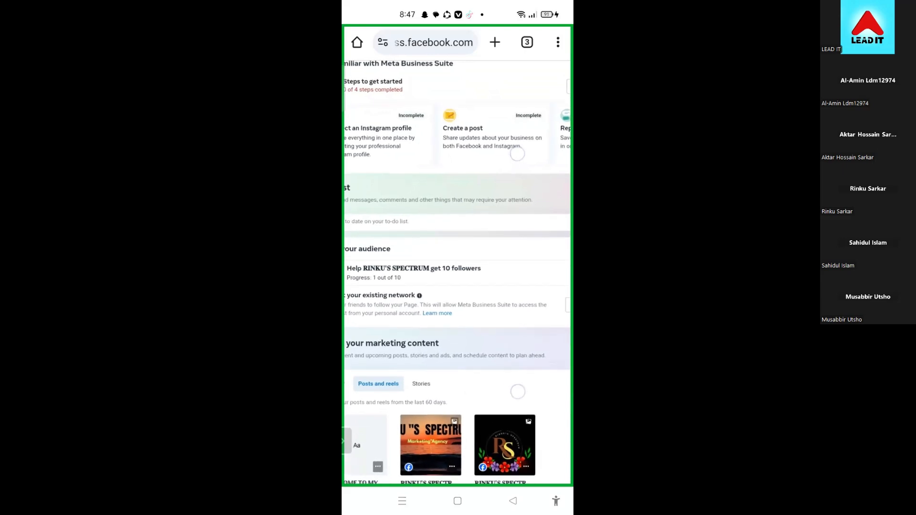
scroll(505, 331, "up", 2)
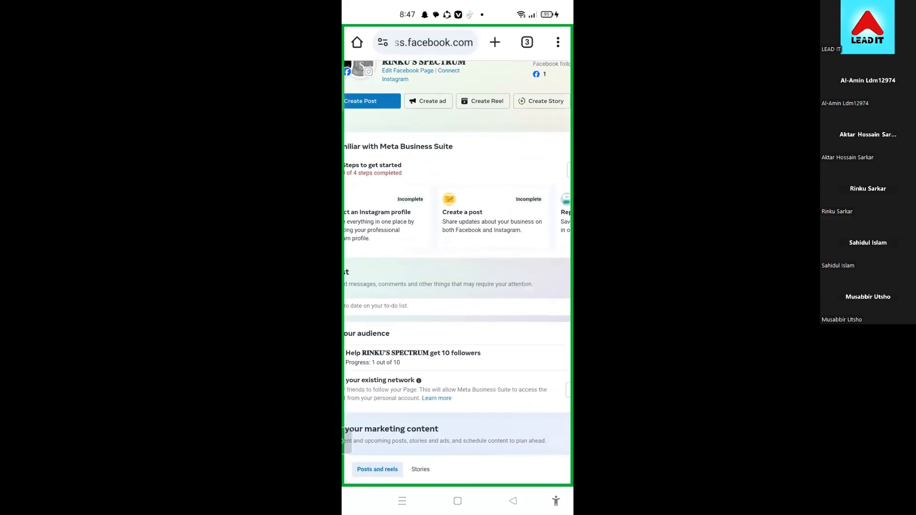
scroll(463, 237, "down", 3)
scroll(463, 238, "down", 2)
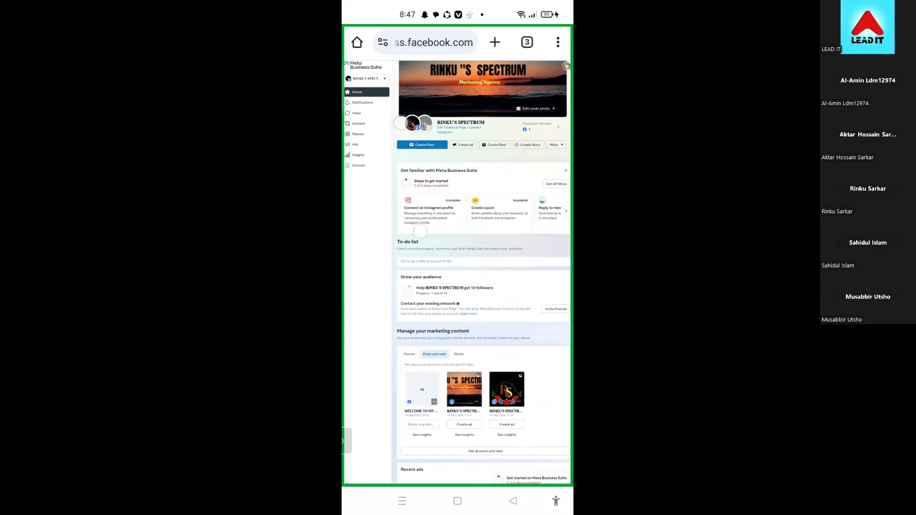
scroll(436, 246, "up", 4)
scroll(437, 247, "left", 2)
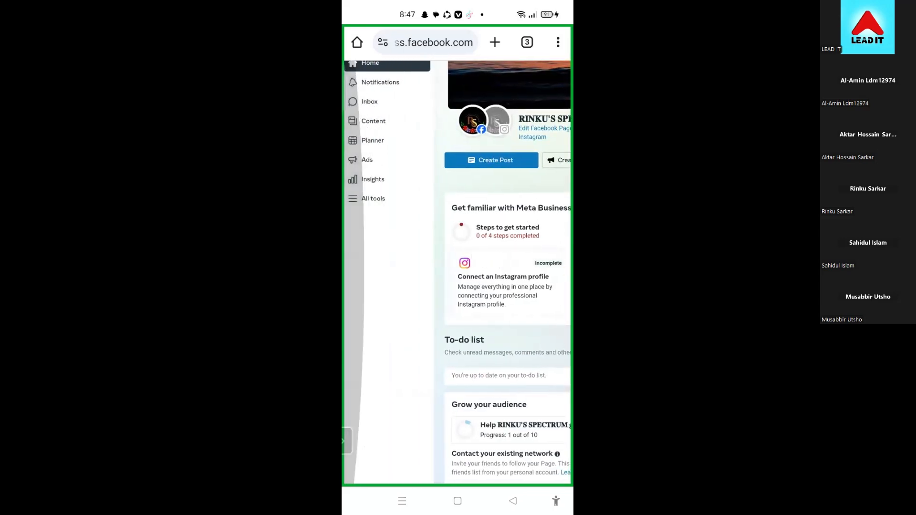
scroll(399, 208, "up", 3)
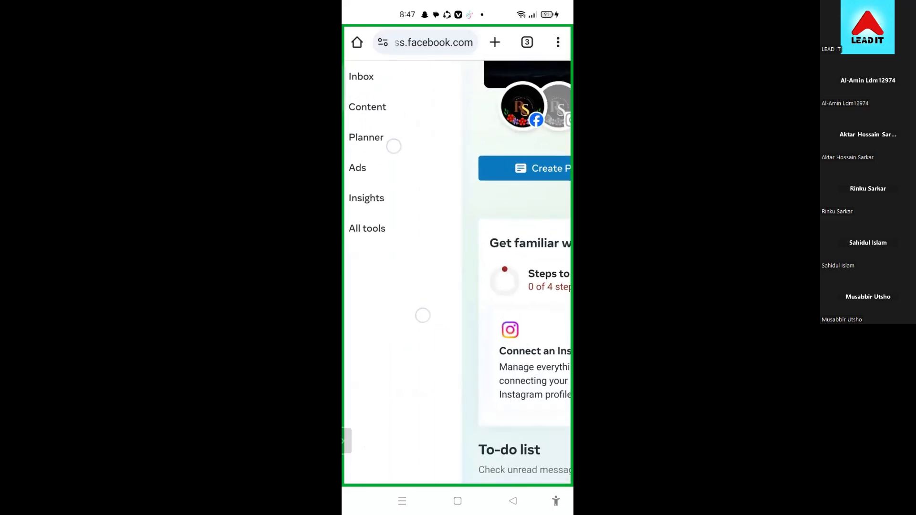
key("XF86AudioRaiseVolume")
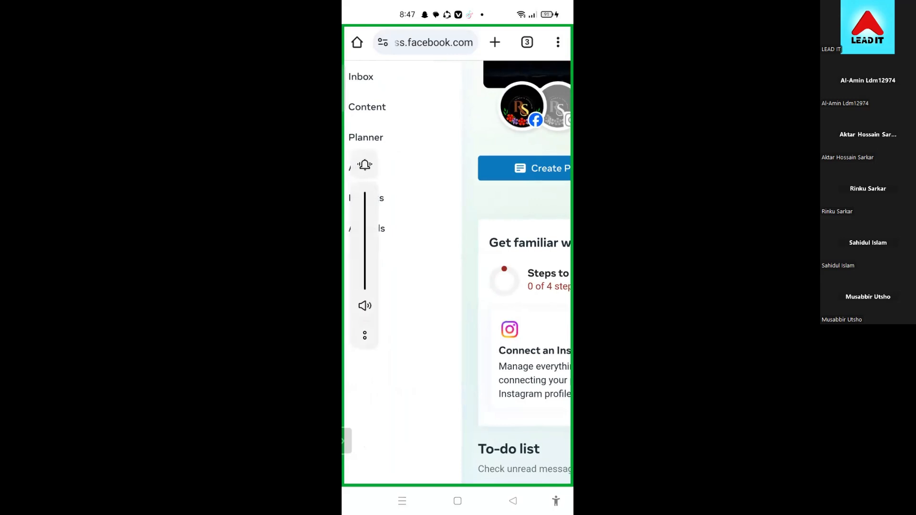
scroll(430, 256, "down", 3)
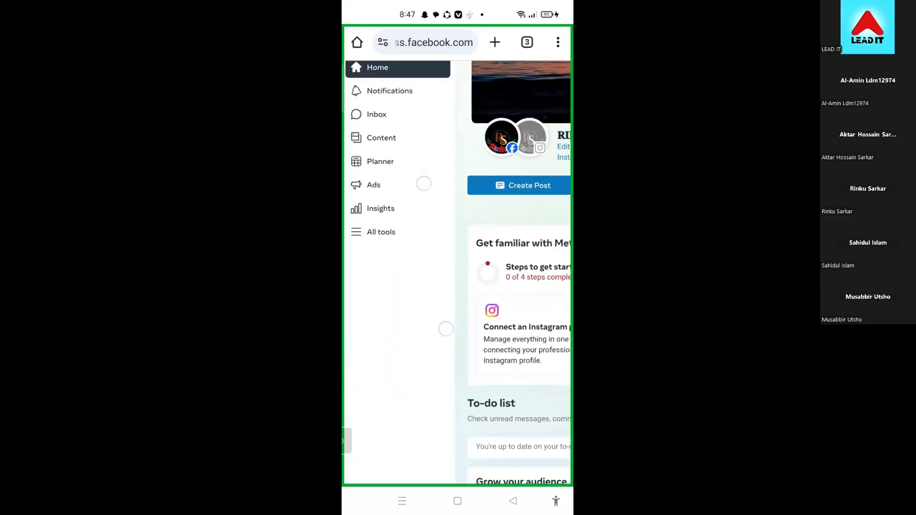
scroll(434, 254, "up", 3)
scroll(431, 289, "up", 2)
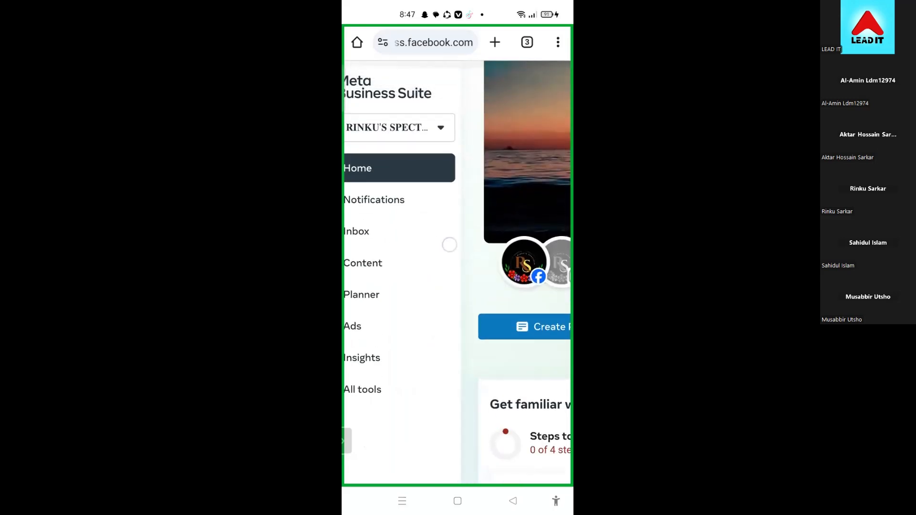
scroll(449, 244, "left", 2)
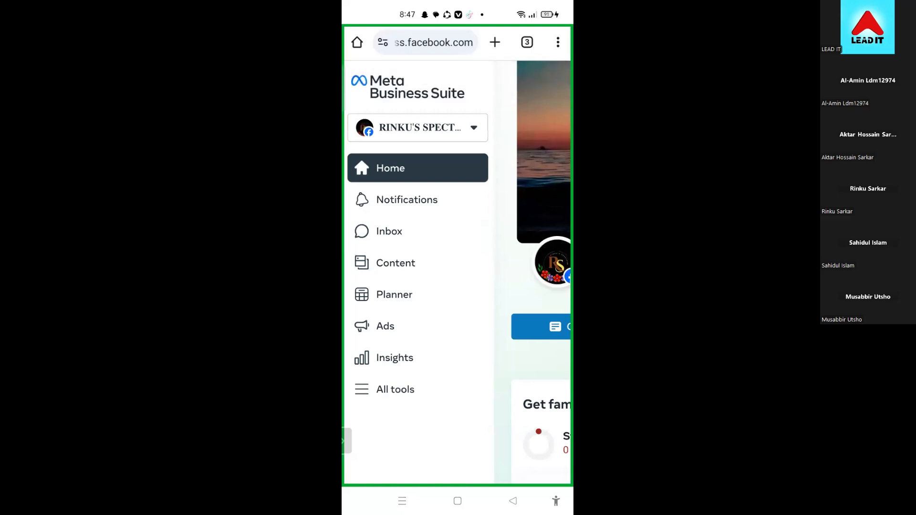
left_click(474, 127)
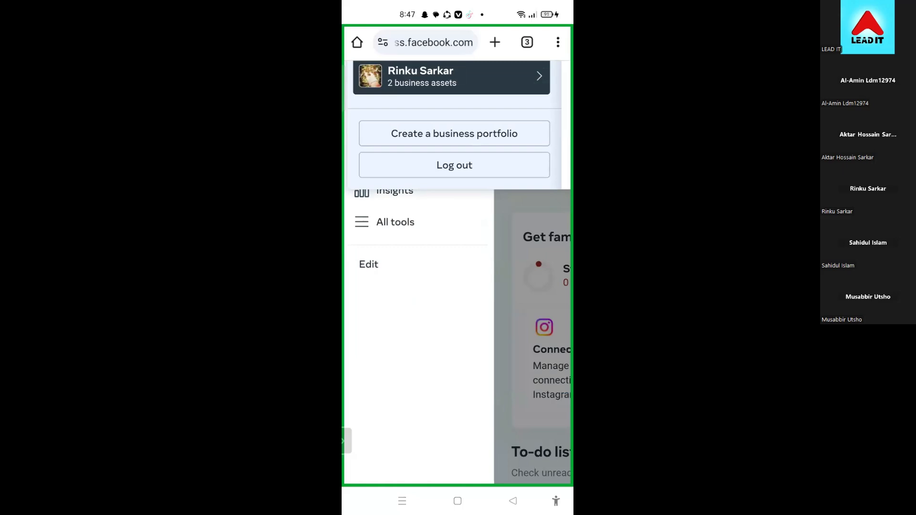
left_click(565, 475)
scroll(422, 205, "up", 5)
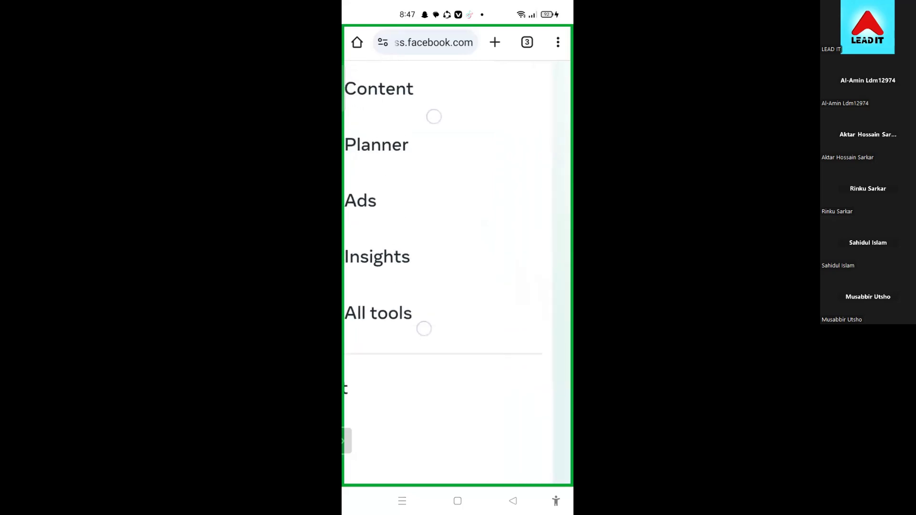
scroll(435, 212, "down", 5)
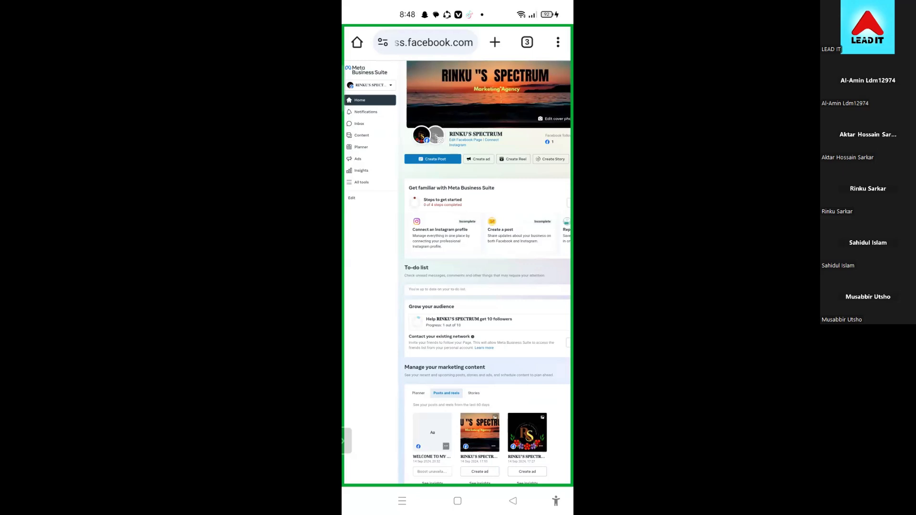
Scroll through the Home dashboard showing 0 of 4 setup steps completed
scroll(434, 253, "down", 2)
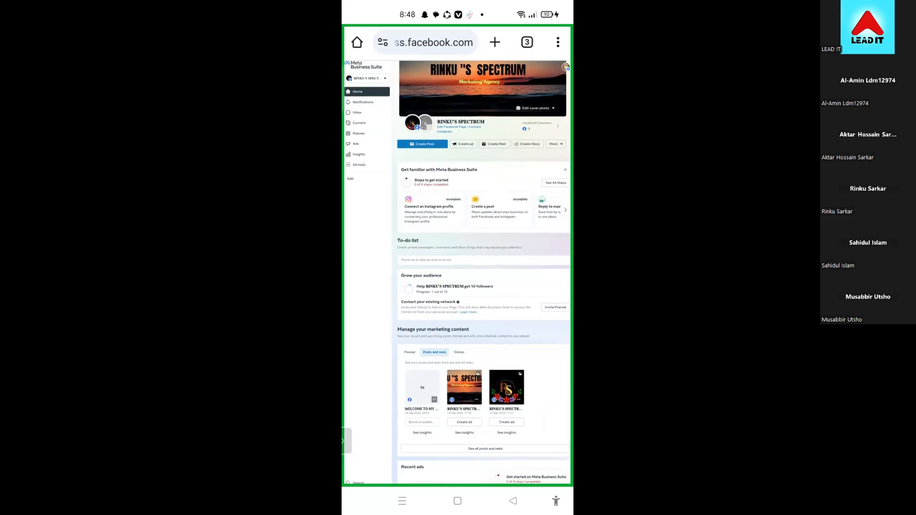
scroll(496, 215, "up", 3)
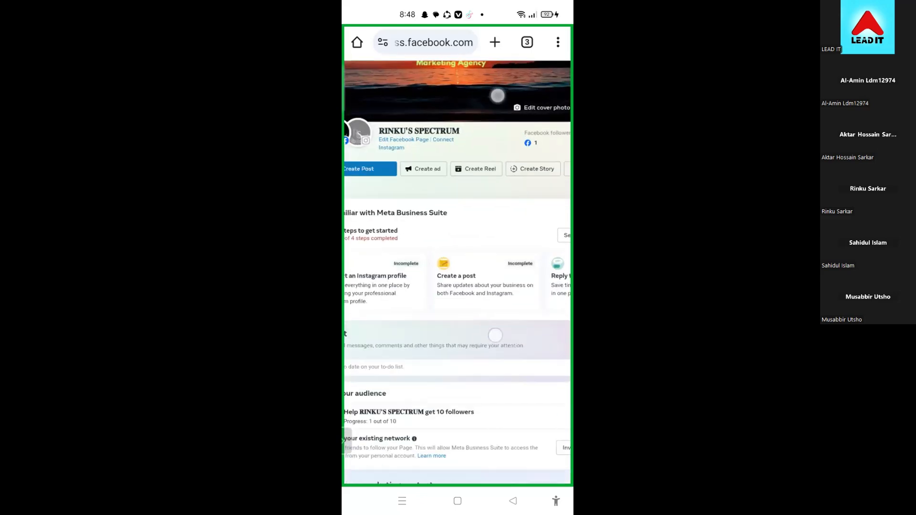
scroll(497, 215, "up", 3)
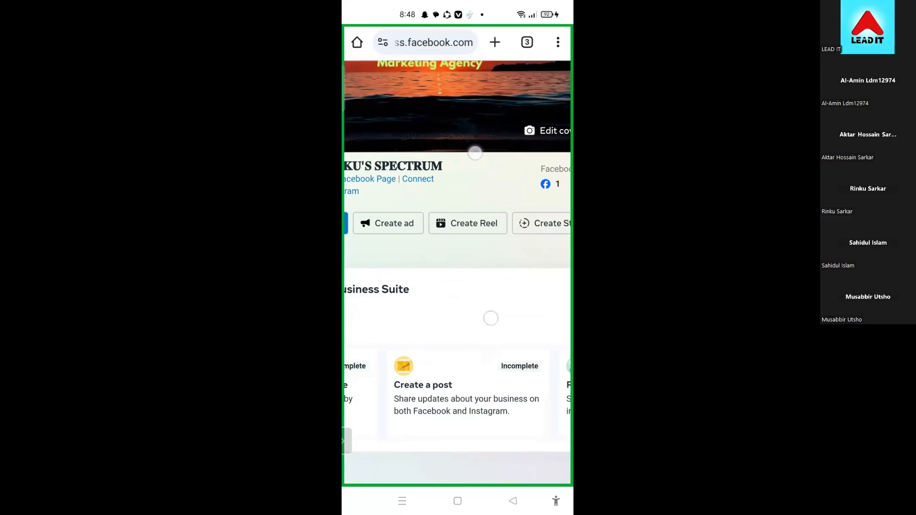
scroll(483, 235, "down", 5)
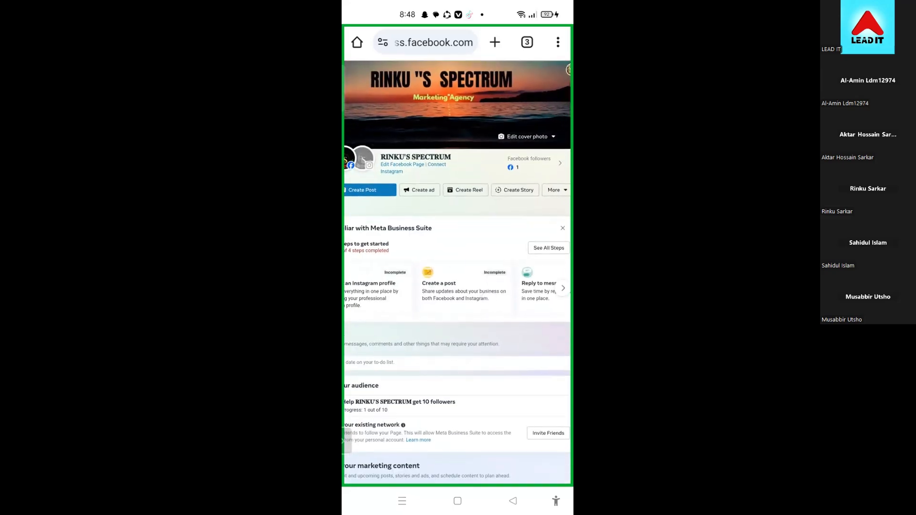
scroll(453, 198, "down", 5)
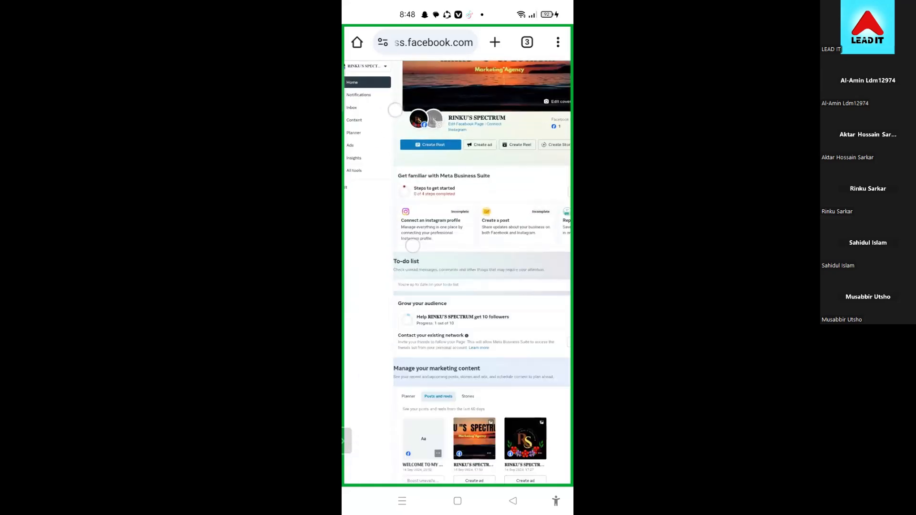
scroll(404, 178, "up", 5)
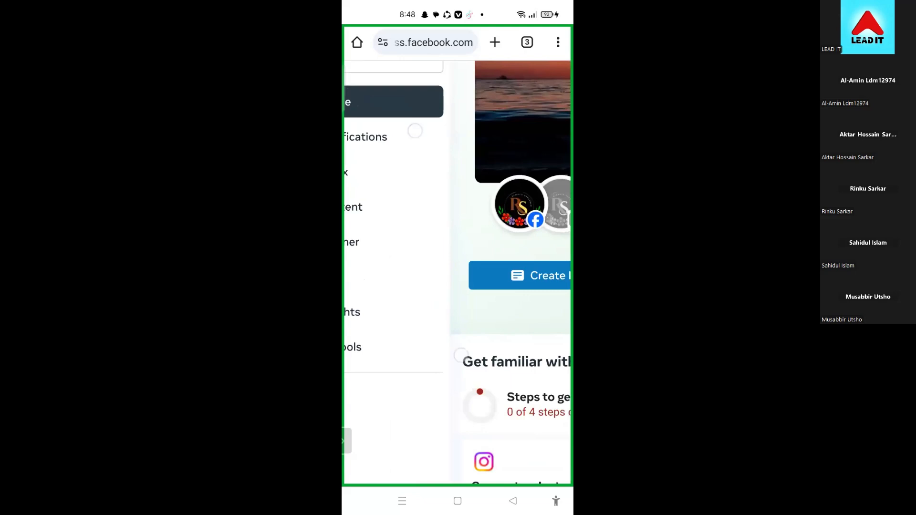
scroll(438, 243, "up", 2)
scroll(427, 219, "down", 5)
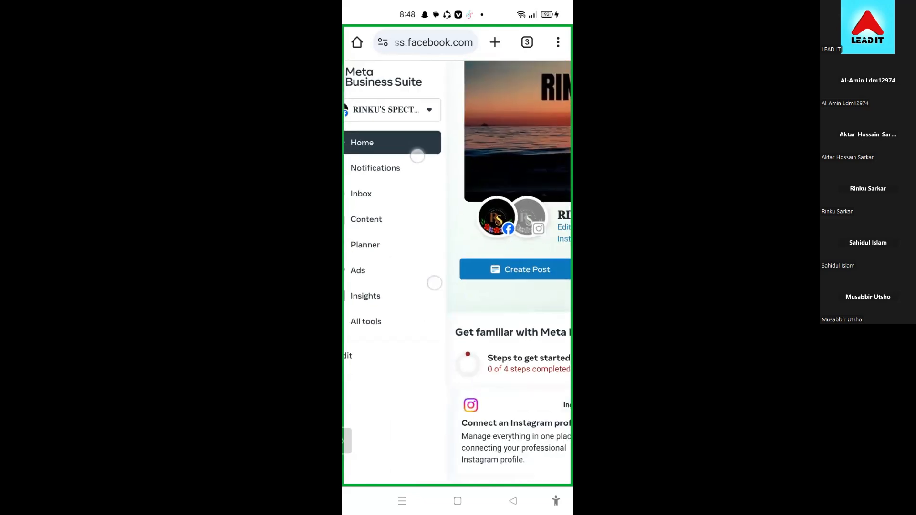
scroll(427, 220, "down", 3)
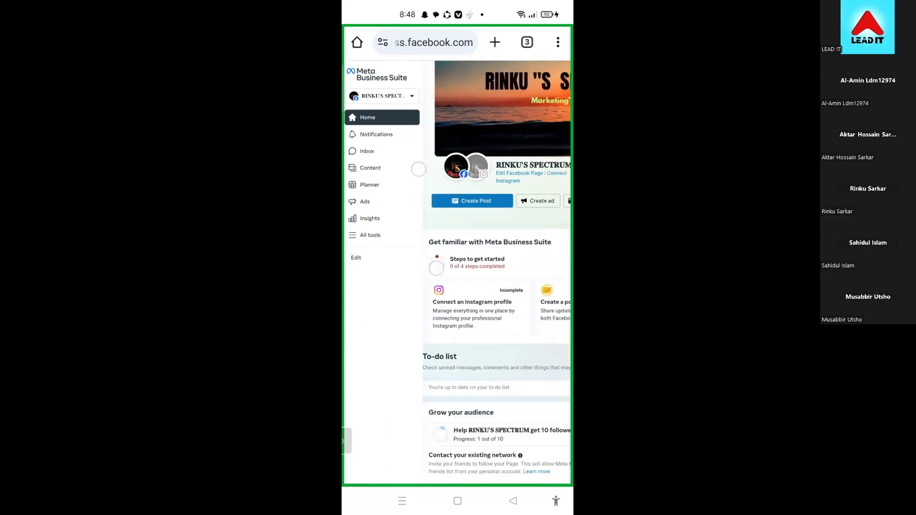
scroll(418, 212, "up", 5)
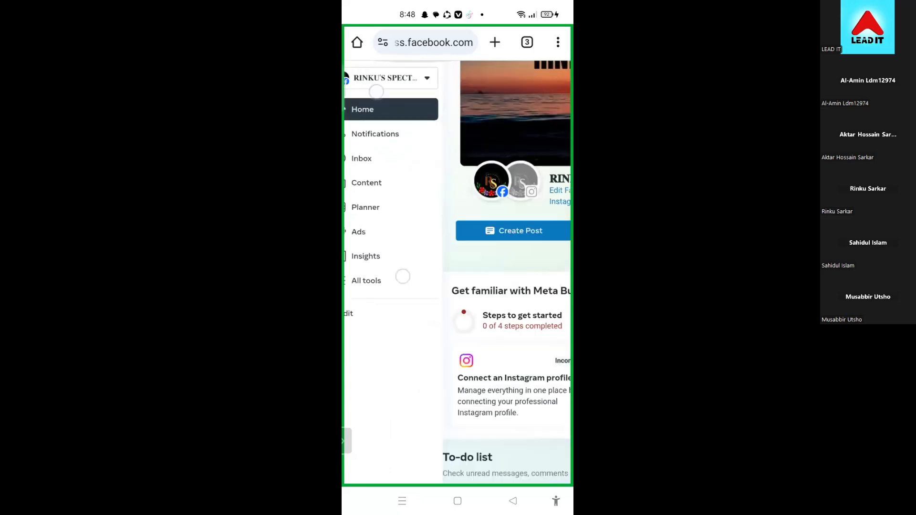
scroll(405, 212, "up", 3)
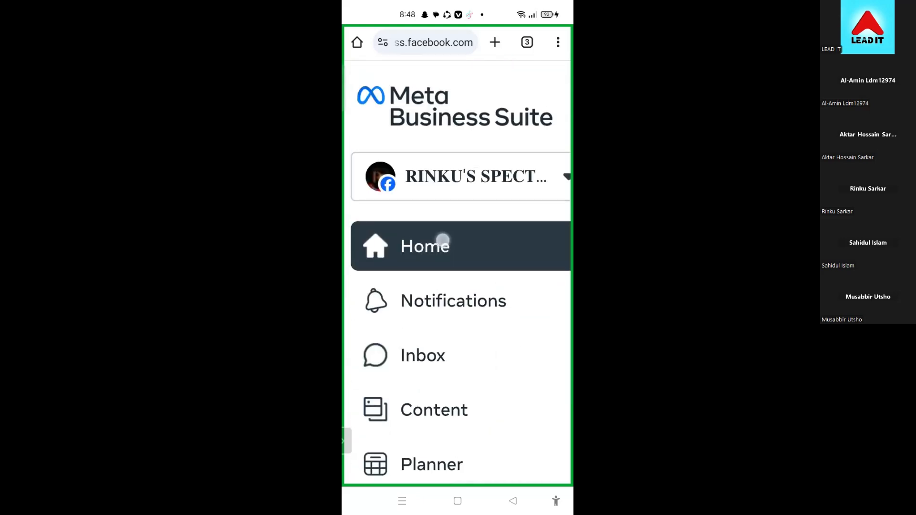
Open the business account panel and browse its assets and portfolio options
left_click(477, 174)
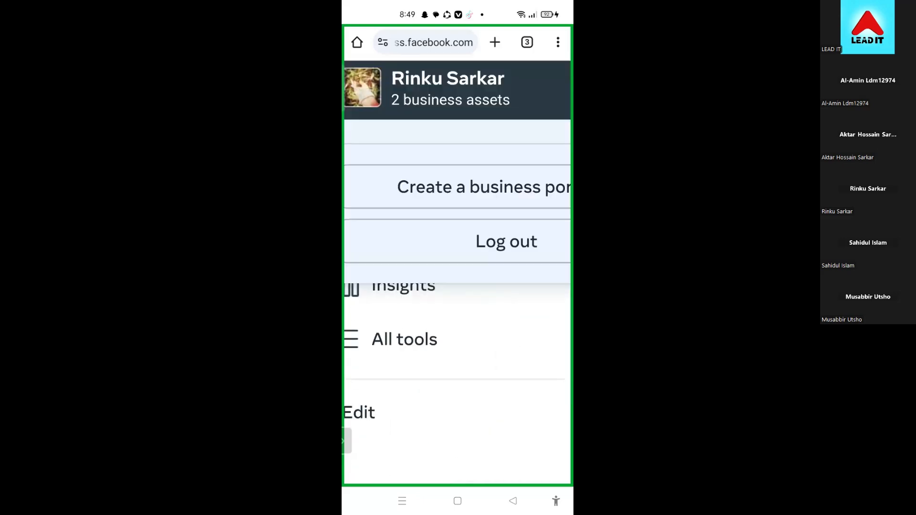
scroll(458, 263, "down", 3)
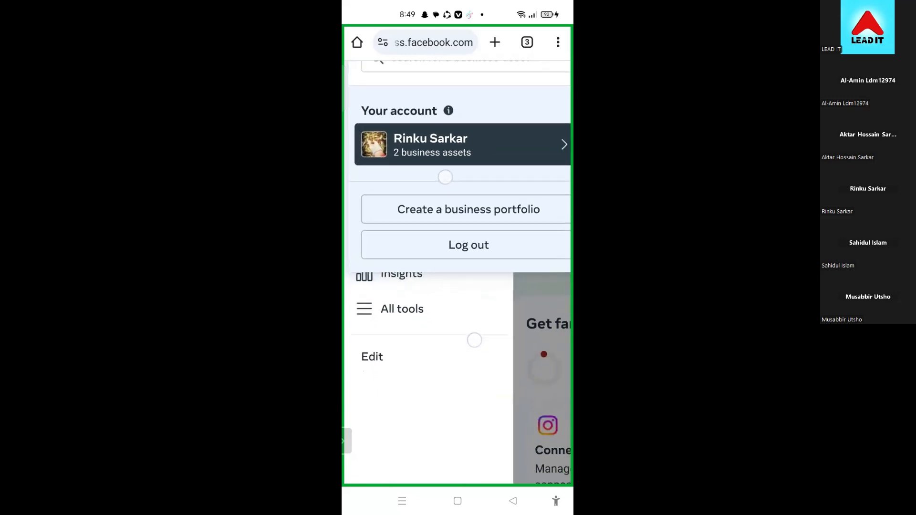
scroll(458, 258, "down", 3)
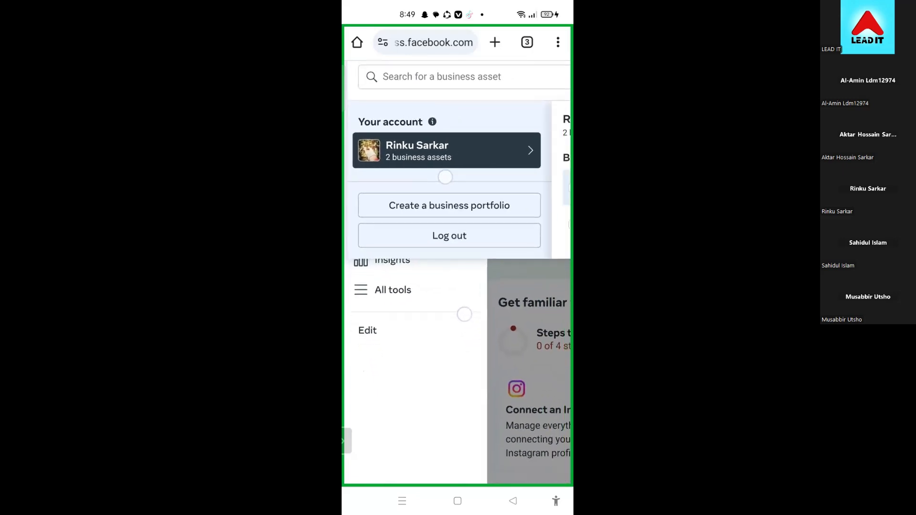
scroll(455, 246, "down", 1)
Open the Create a business portfolio form, review its fields, and select the portfolio name field
left_click(464, 314)
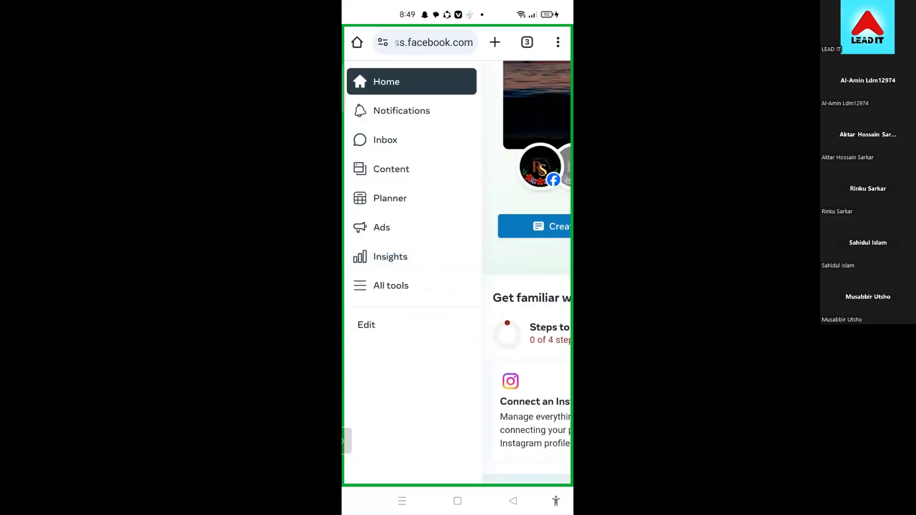
scroll(445, 285, "down", 2)
scroll(446, 285, "down", 2)
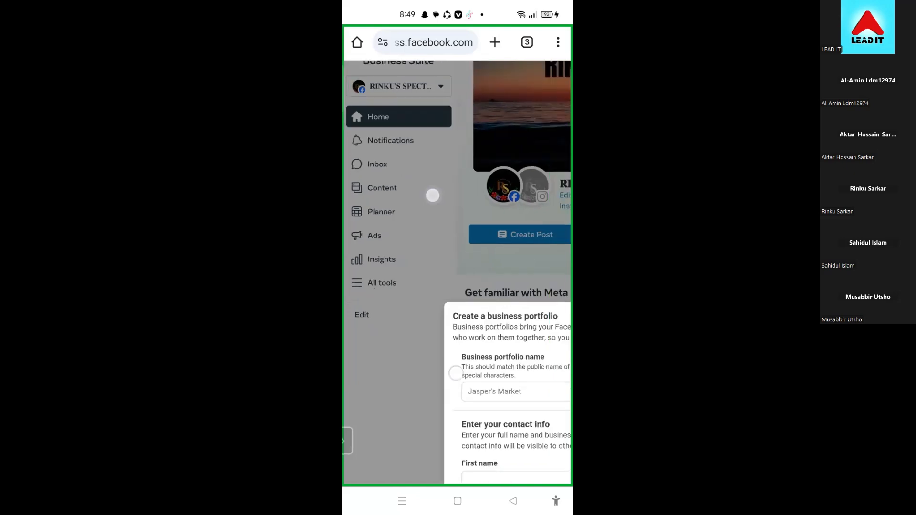
scroll(445, 283, "down", 2)
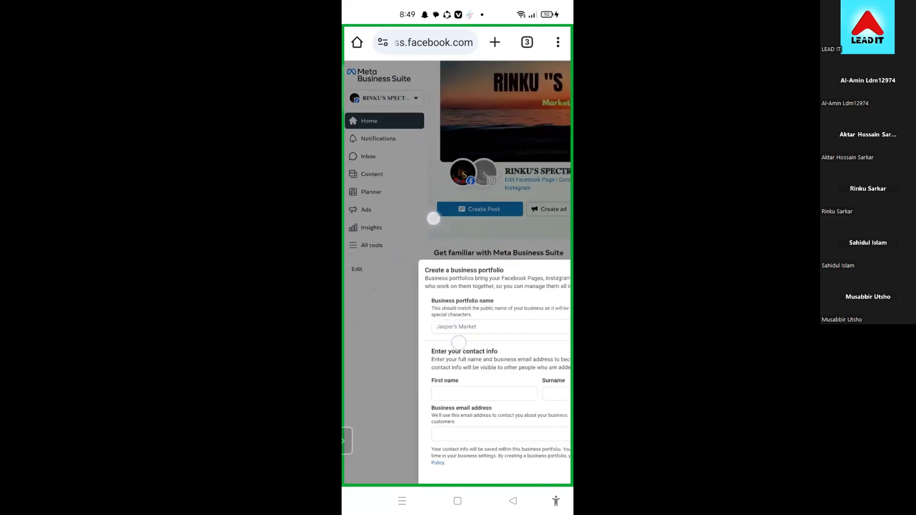
scroll(446, 282, "down", 2)
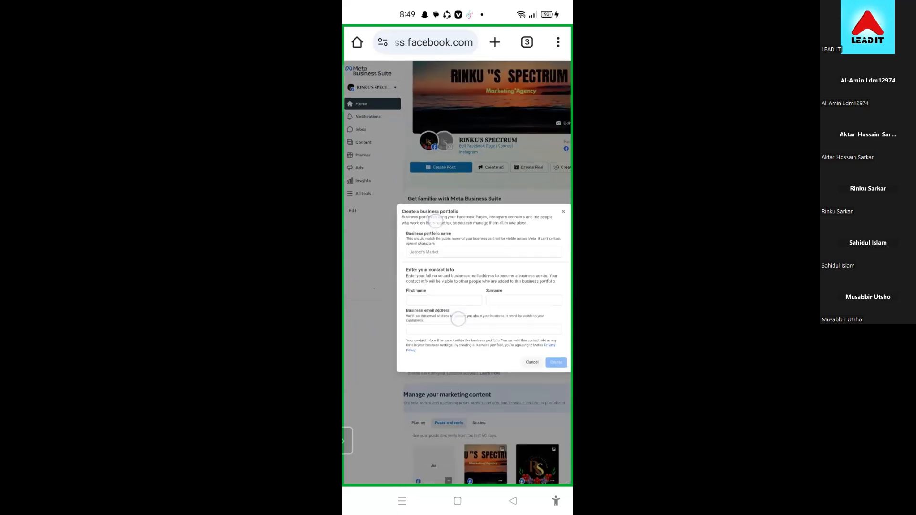
scroll(447, 269, "down", 2)
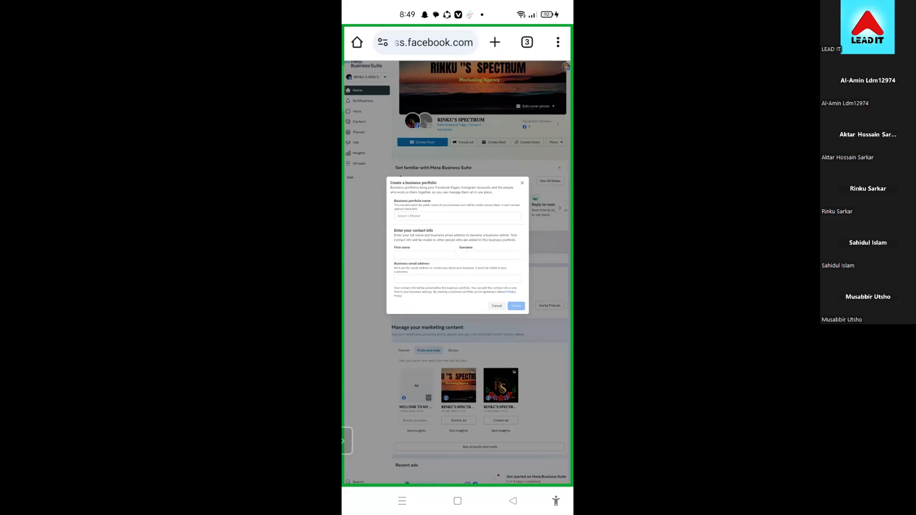
scroll(448, 251, "up", 3)
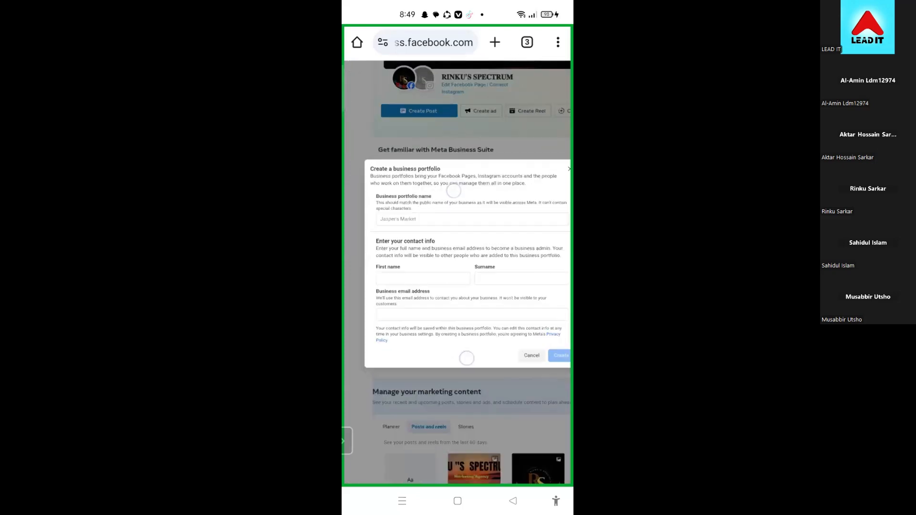
scroll(439, 280, "up", 2)
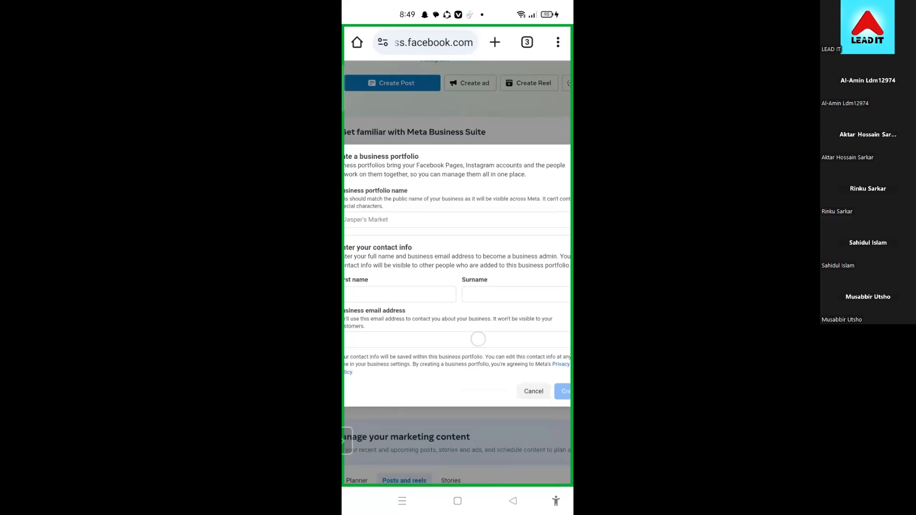
scroll(430, 262, "down", 2)
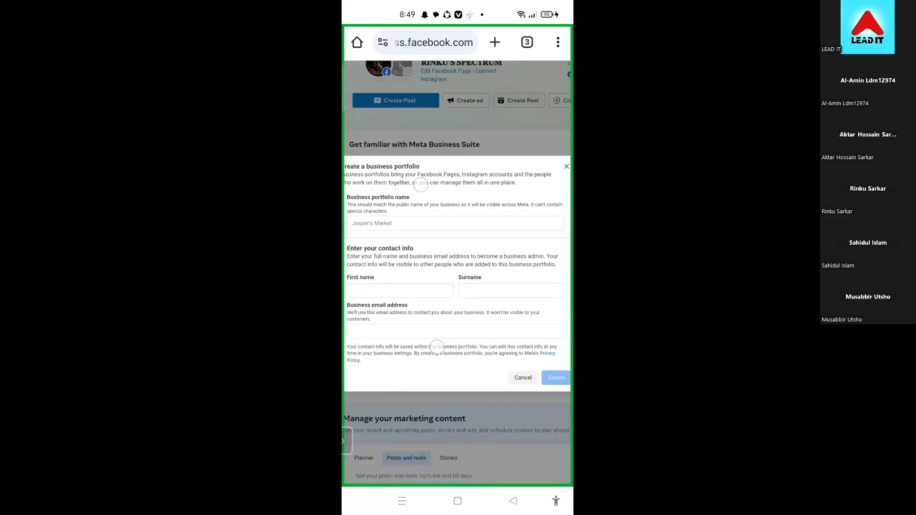
scroll(430, 262, "down", 1)
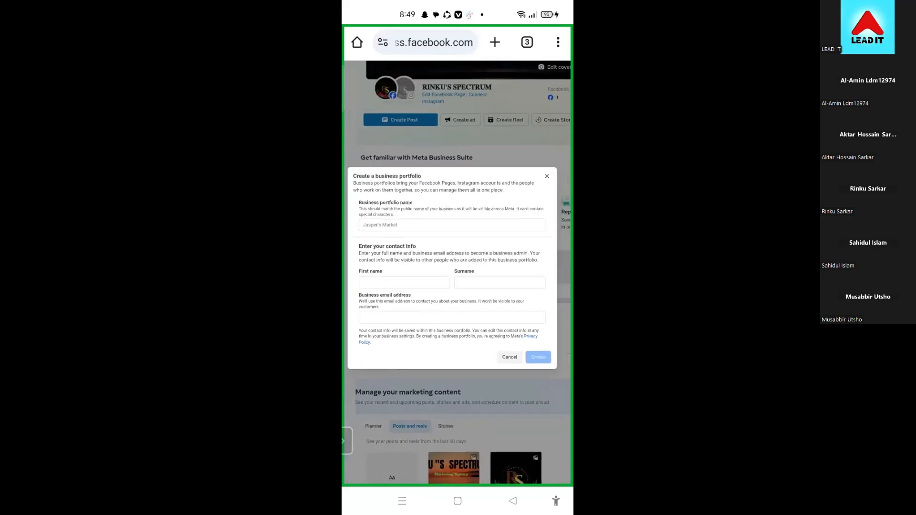
left_click(378, 225)
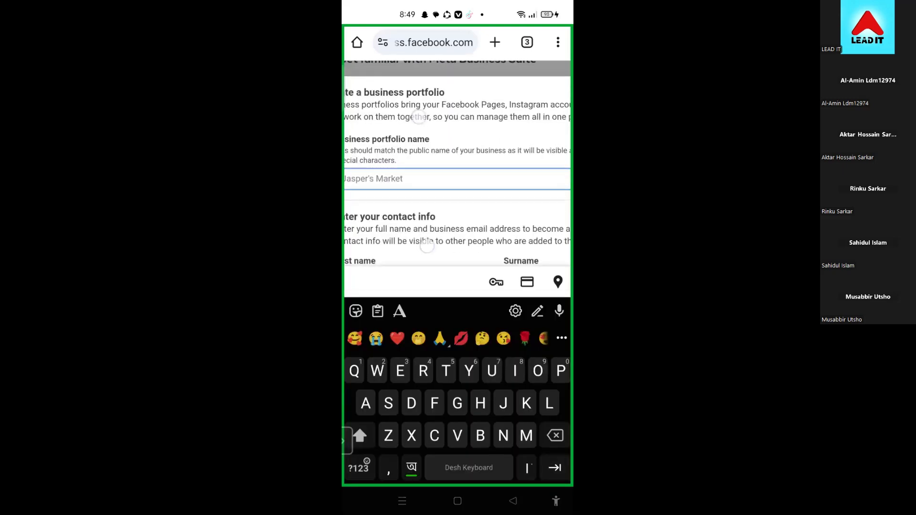
scroll(429, 182, "down", 2)
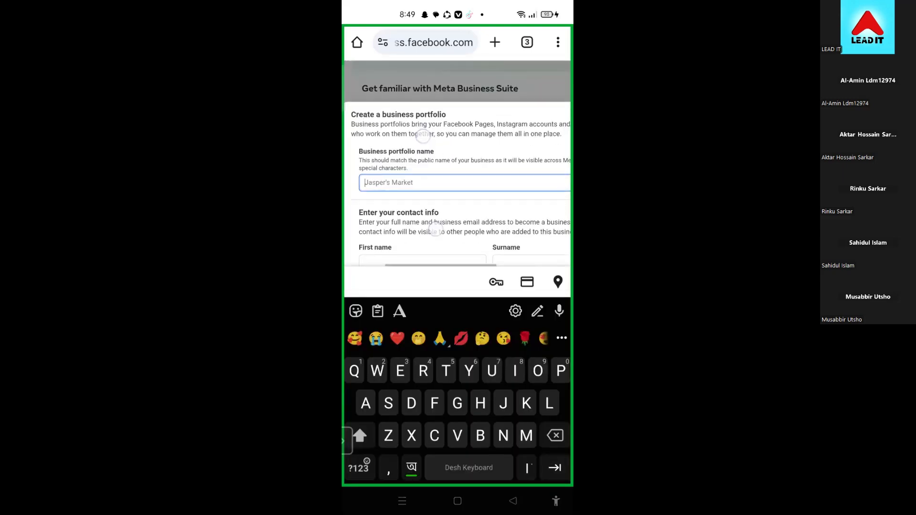
Type 'Marketing Agency' as the portfolio name, then erase it
scroll(430, 183, "down", 1)
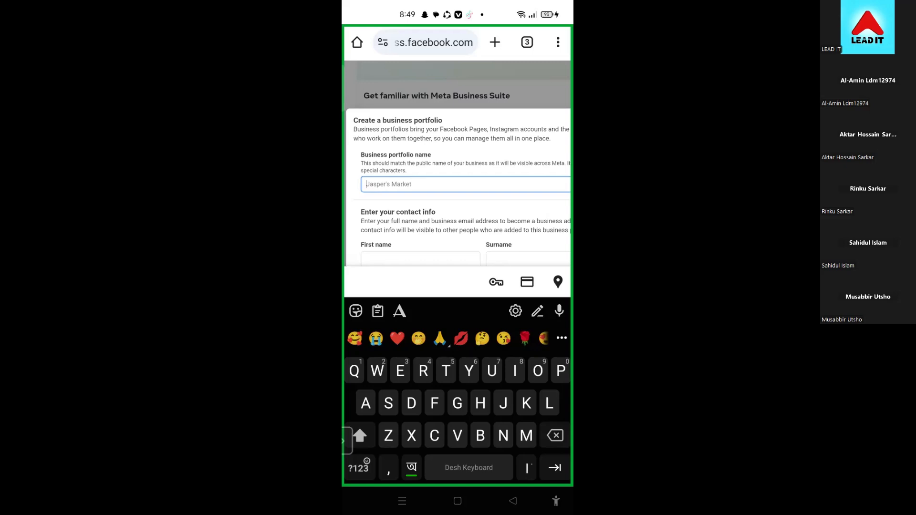
type("Ma")
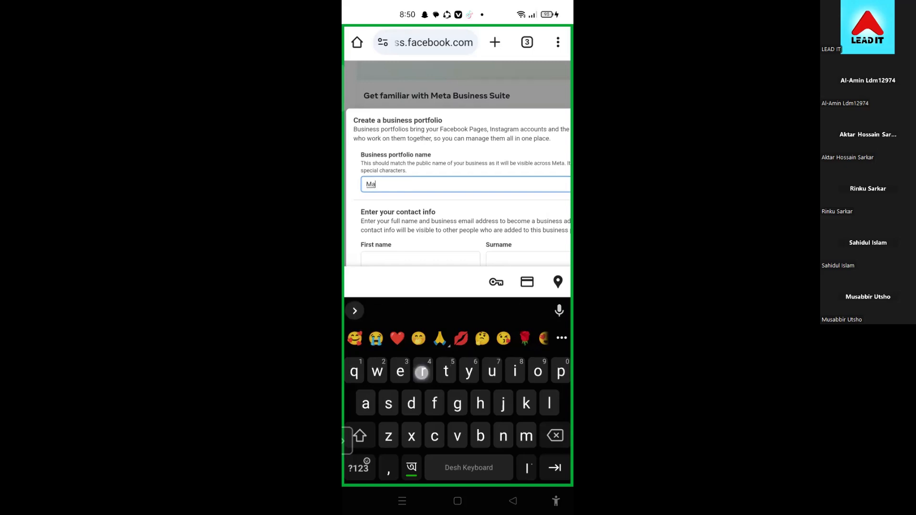
type("rk")
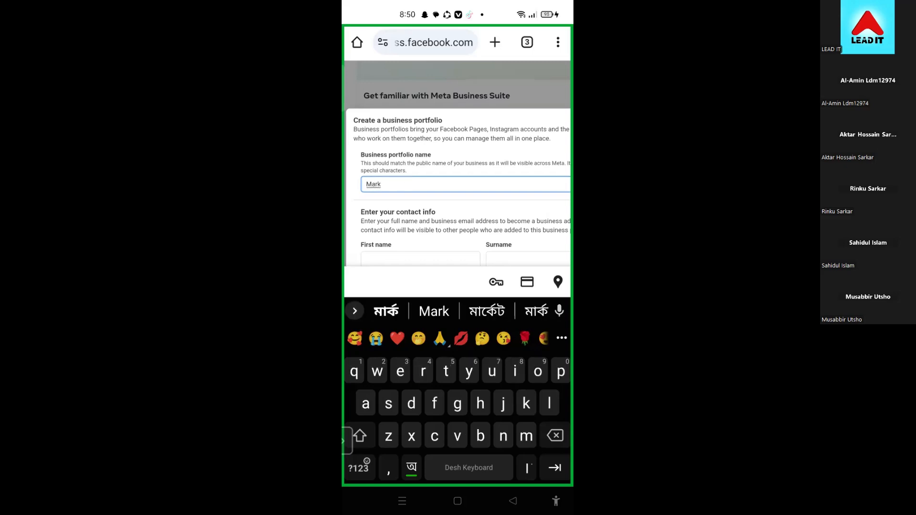
type("et")
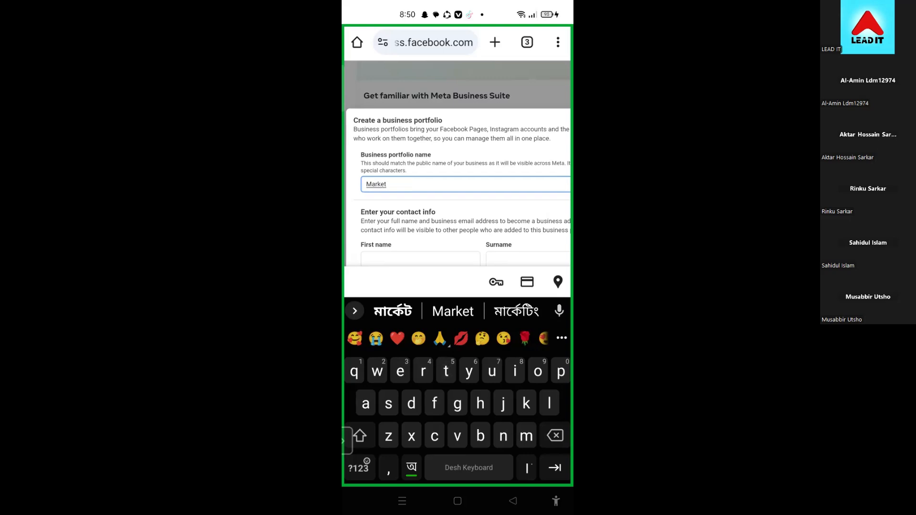
type("ing")
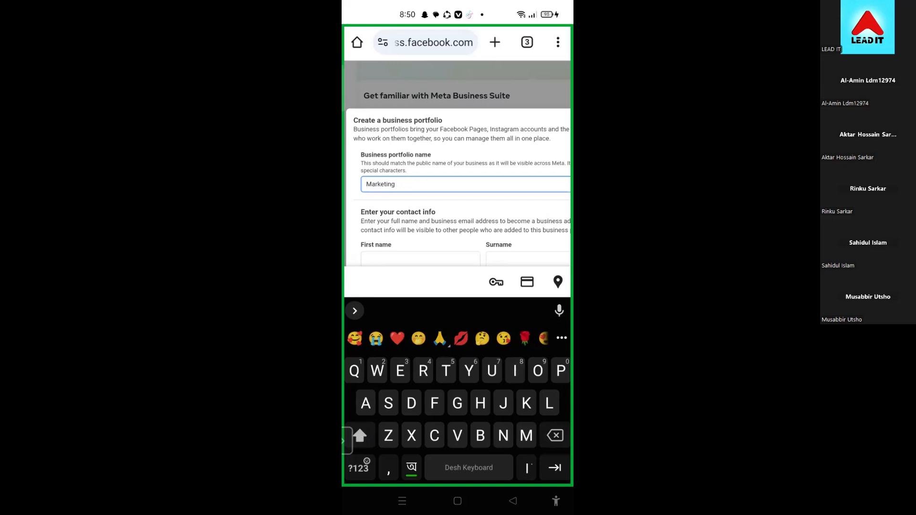
type(" Agency")
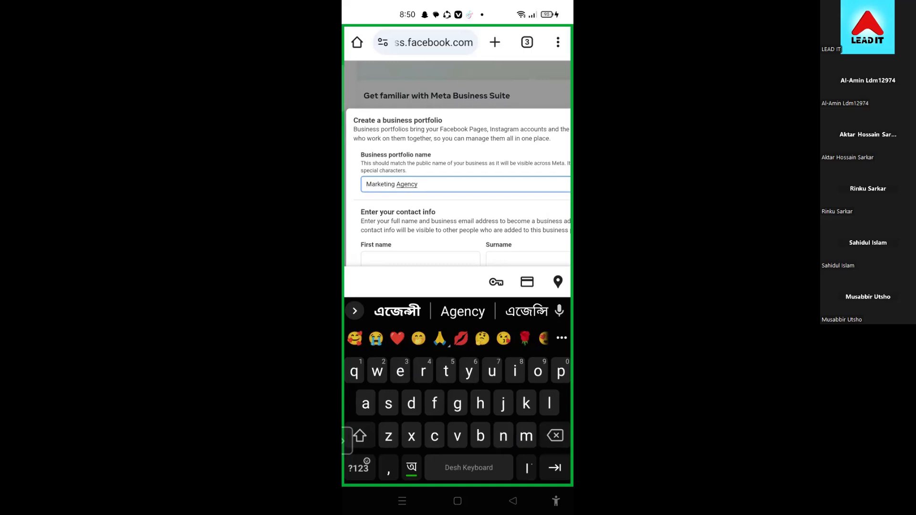
key("BackSpace")
key("BackSpace")
key("BackSpace")
key("BackSpace")
key("BackSpace")
key("BackSpace")
key("BackSpace")
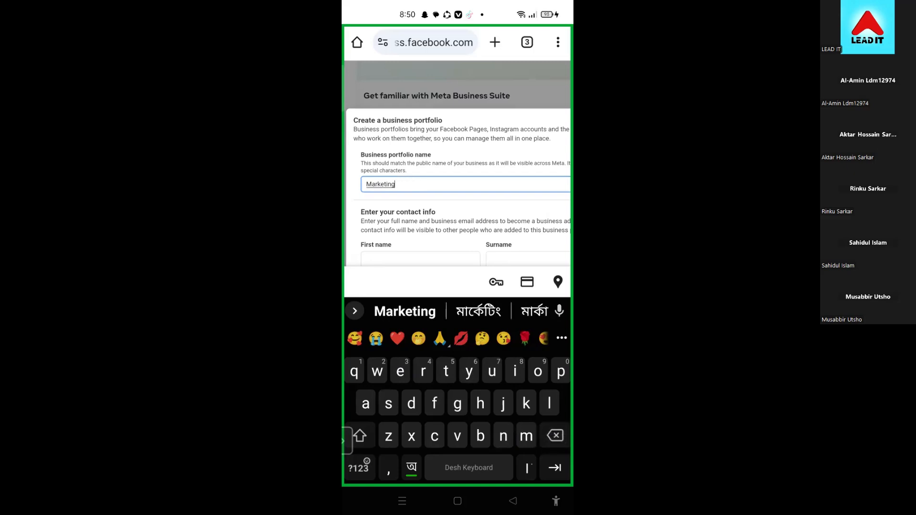
key("BackSpace")
key("BackSpace")
key("BackSpace")
key("BackSpace")
key("BackSpace")
key("BackSpace")
key("BackSpace")
key("BackSpace")
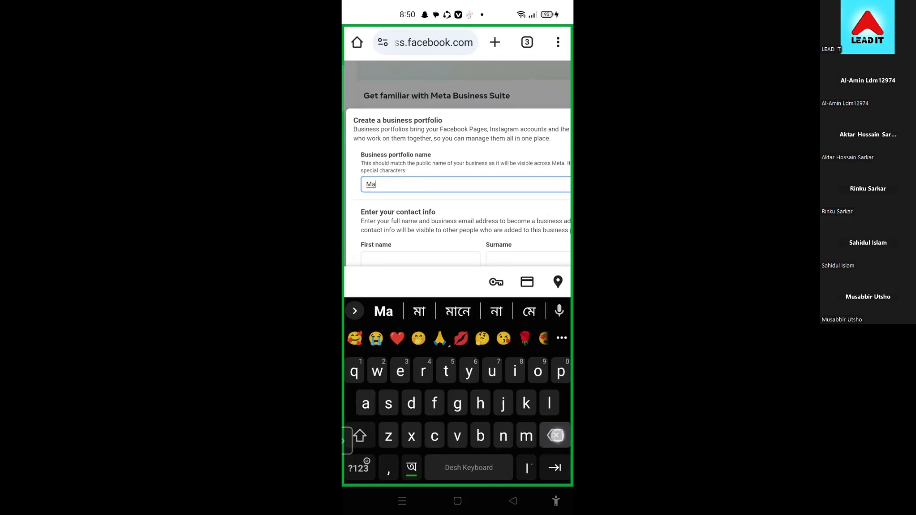
key("BackSpace")
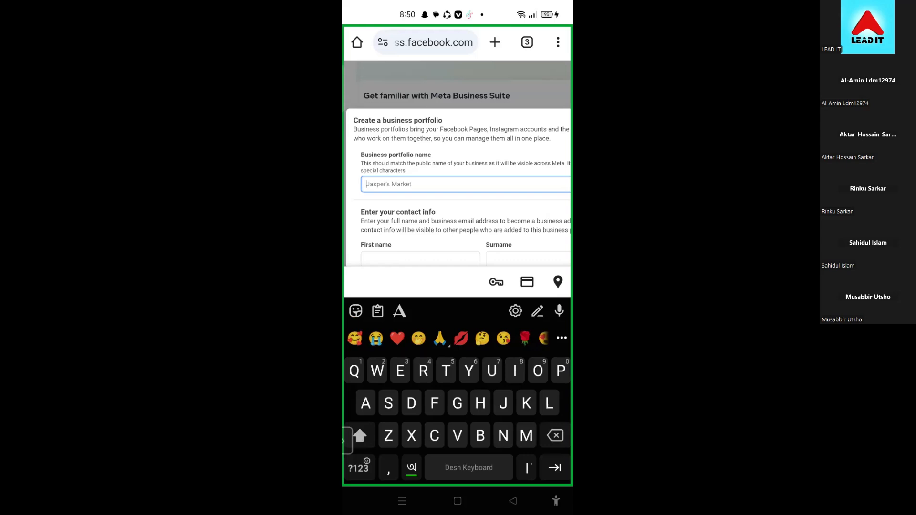
Try other name entries in the portfolio name field, then clear it completely
left_click(360, 436)
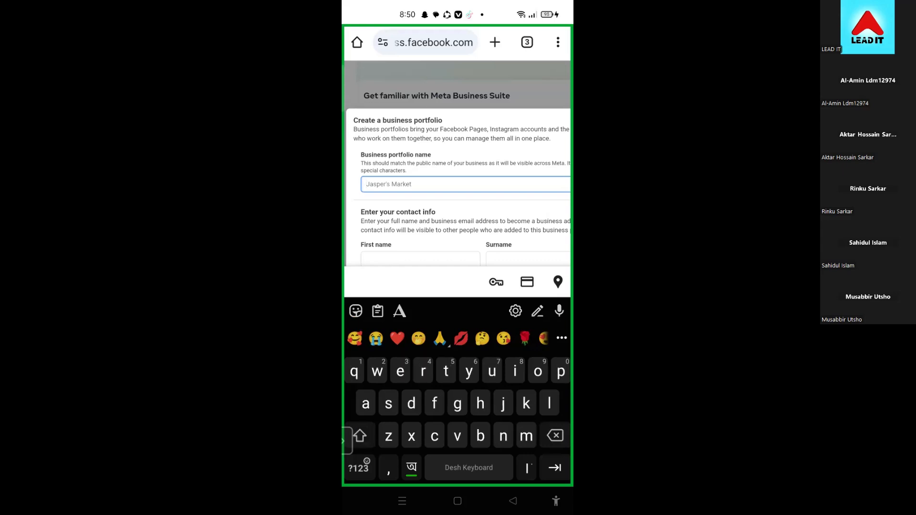
key("BackSpace")
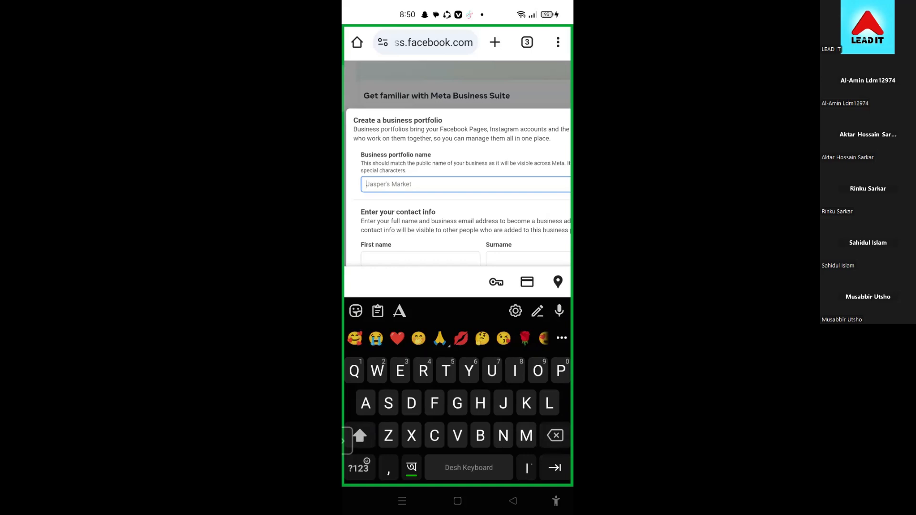
type("Soc")
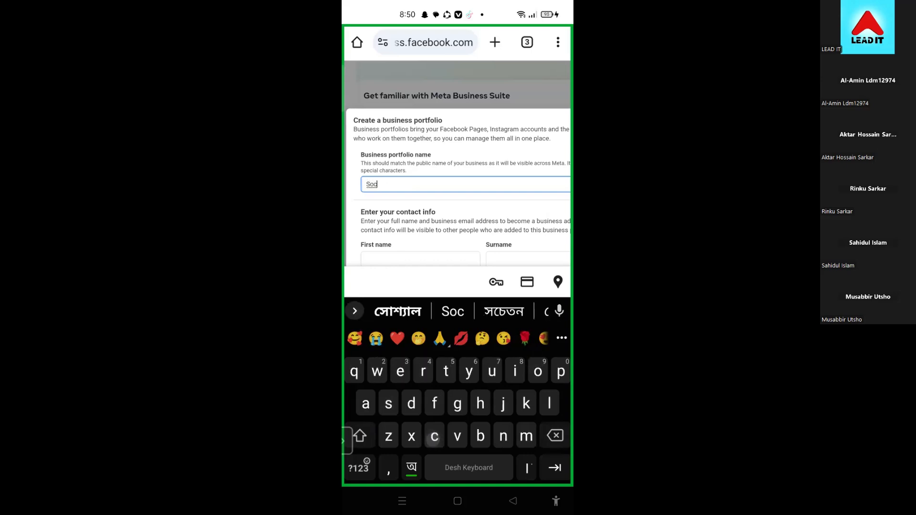
type("i")
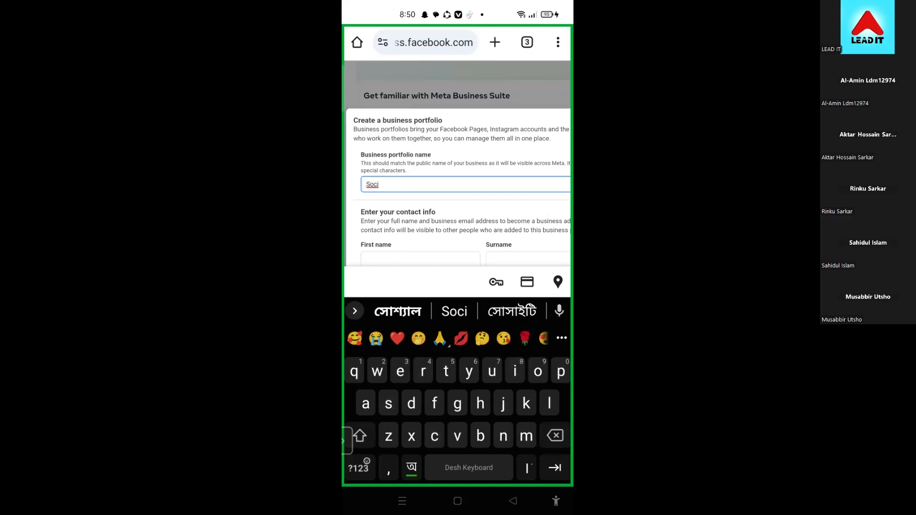
key("BackSpace")
key("BackSpace")
key("BackSpace")
key("BackSpace")
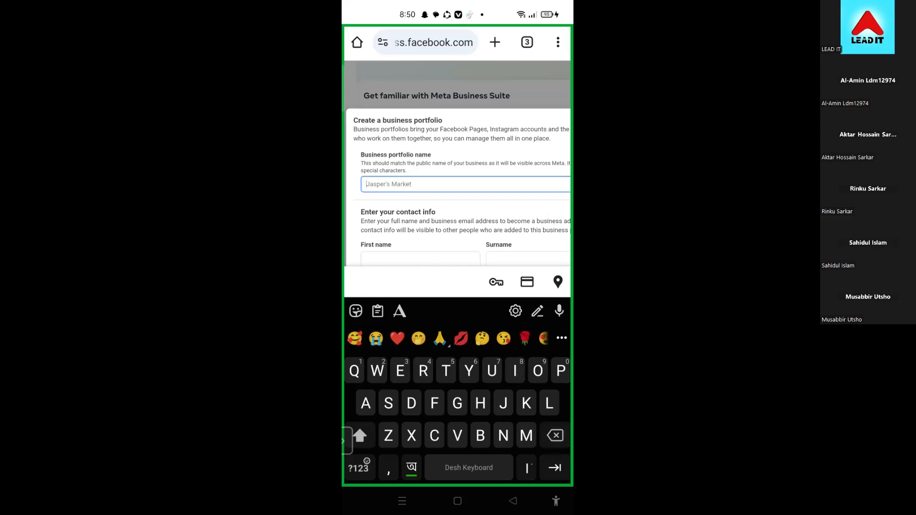
type("R")
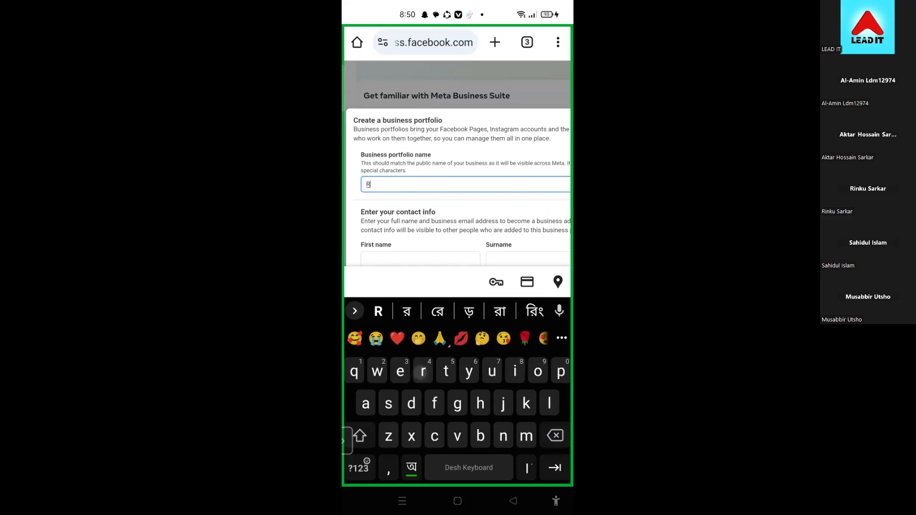
type("inku")
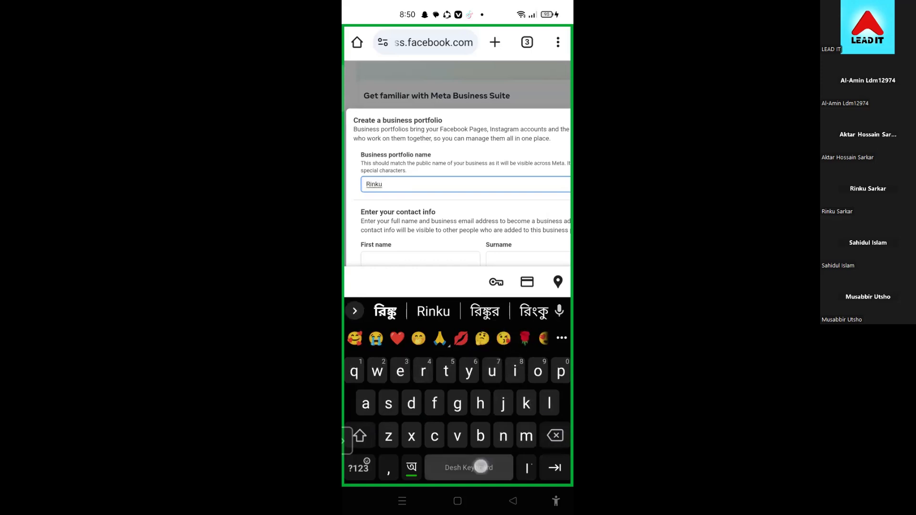
key("BackSpace")
left_click(456, 311)
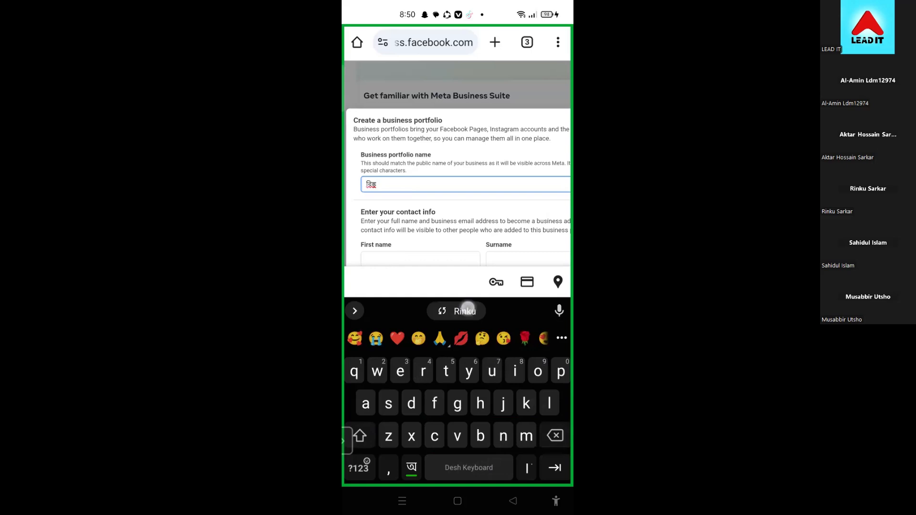
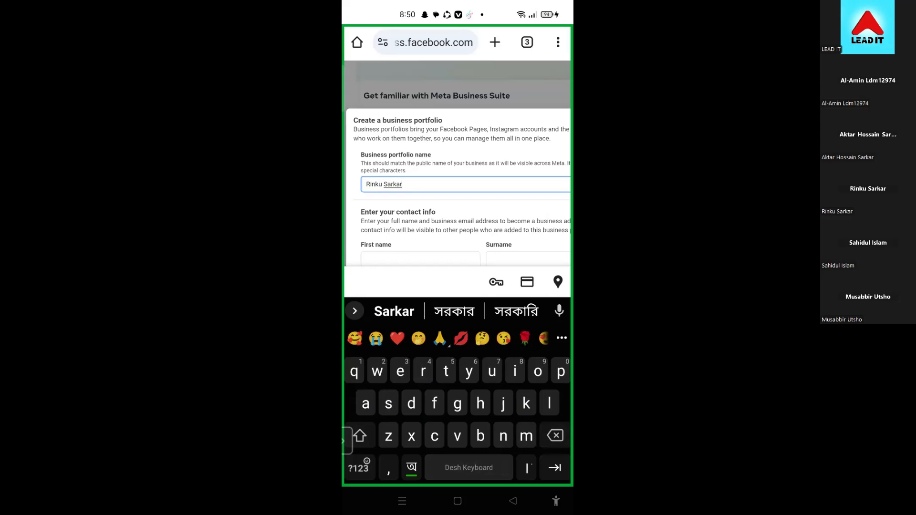
key("BackSpace")
key("BackSpace")
key("BackSpace")
key("BackSpace")
key("BackSpace")
key("BackSpace")
key("BackSpace")
key("BackSpace")
key("BackSpace")
key("BackSpace")
key("BackSpace")
key("BackSpace")
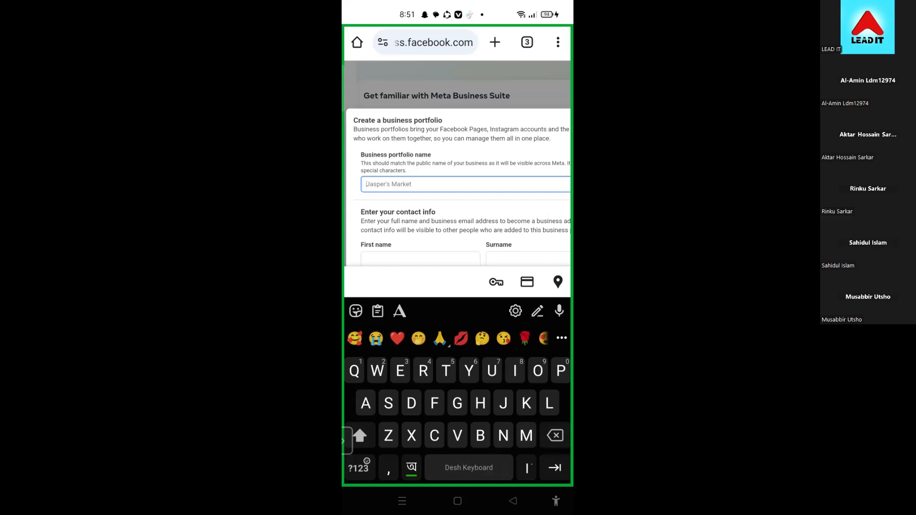
Enter the owner's first name followed by 'Spectrum' as the portfolio name
type("Rinku")
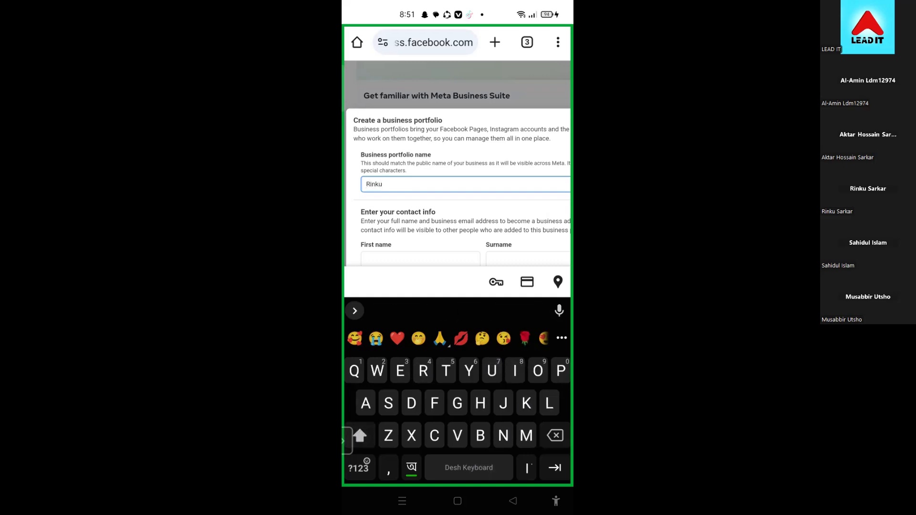
type(" Spe")
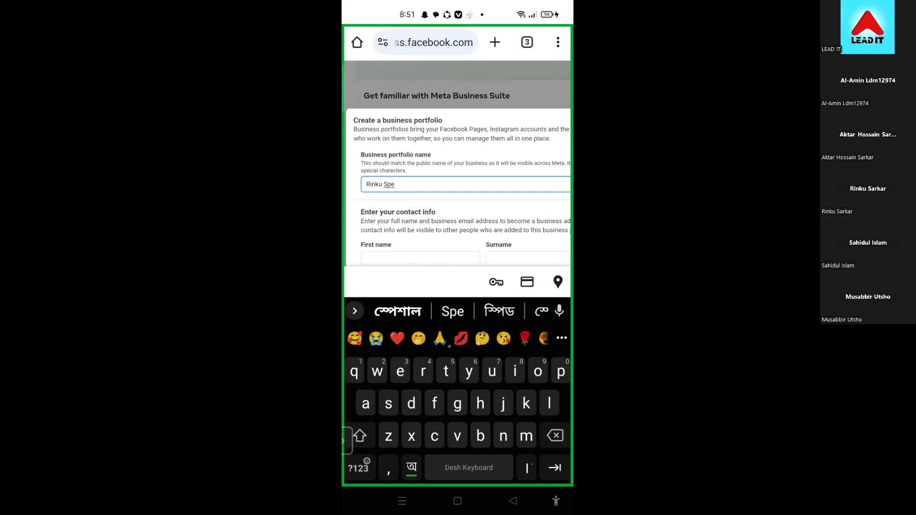
type("ct")
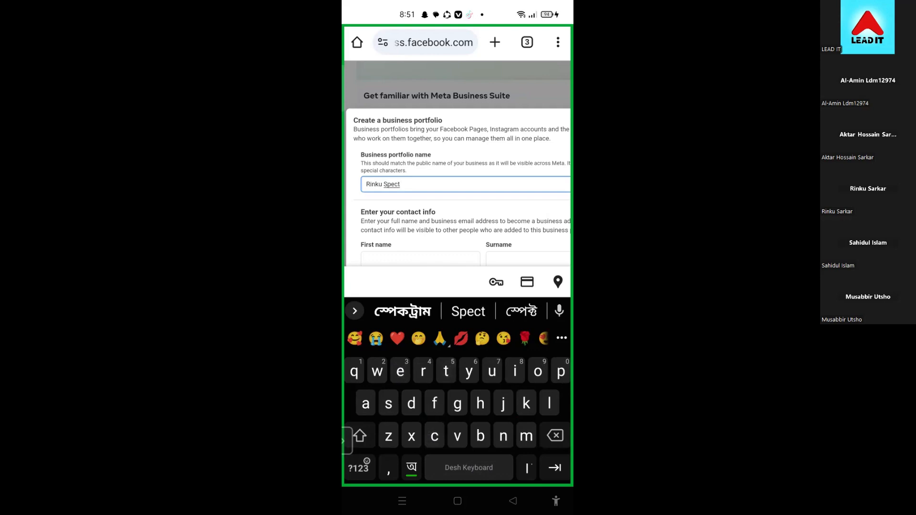
left_click(411, 468)
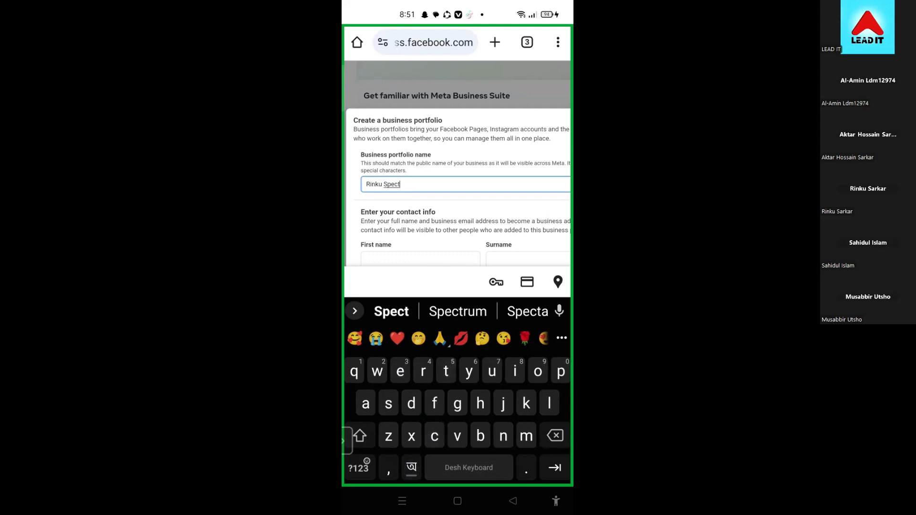
left_click(458, 311)
left_click_drag(488, 218, 491, 155)
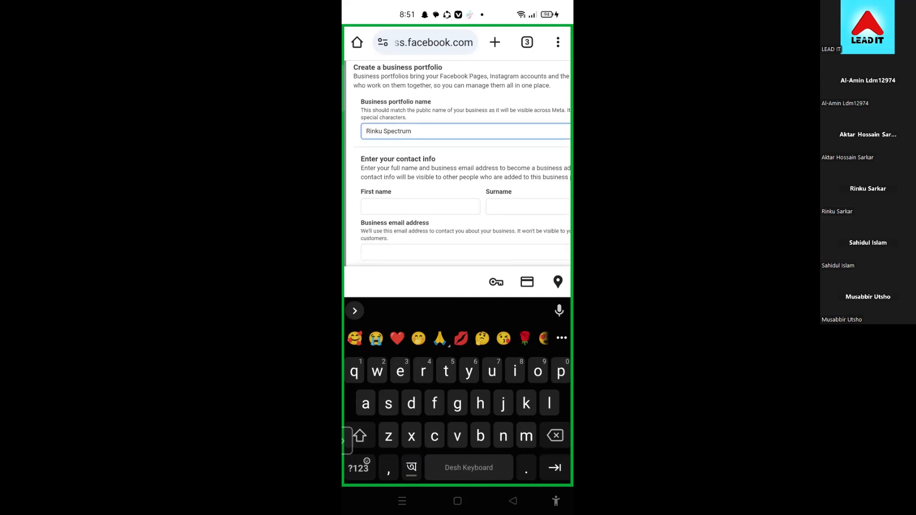
Make the portfolio name's first word possessive by adding an apostrophe-s
left_click(381, 131)
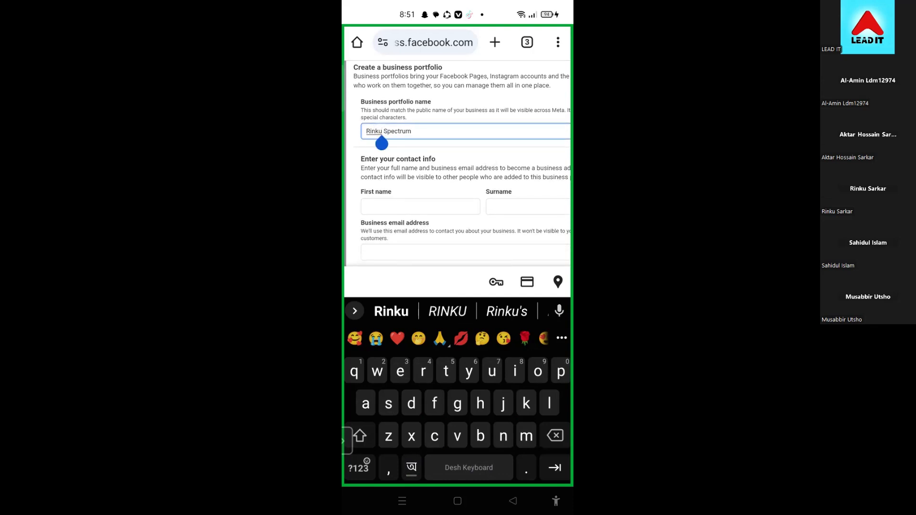
type(",")
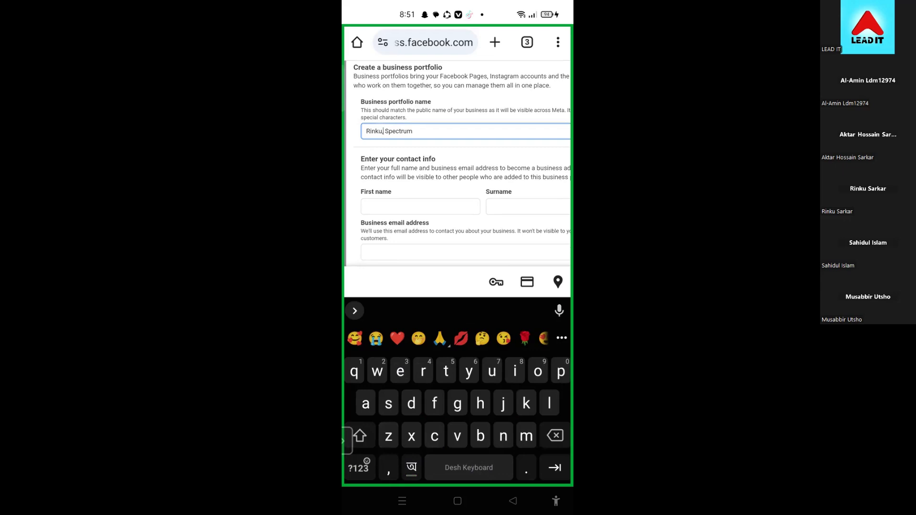
type("s")
key("BackSpace")
key("BackSpace")
key("BackSpace")
left_click(358, 467)
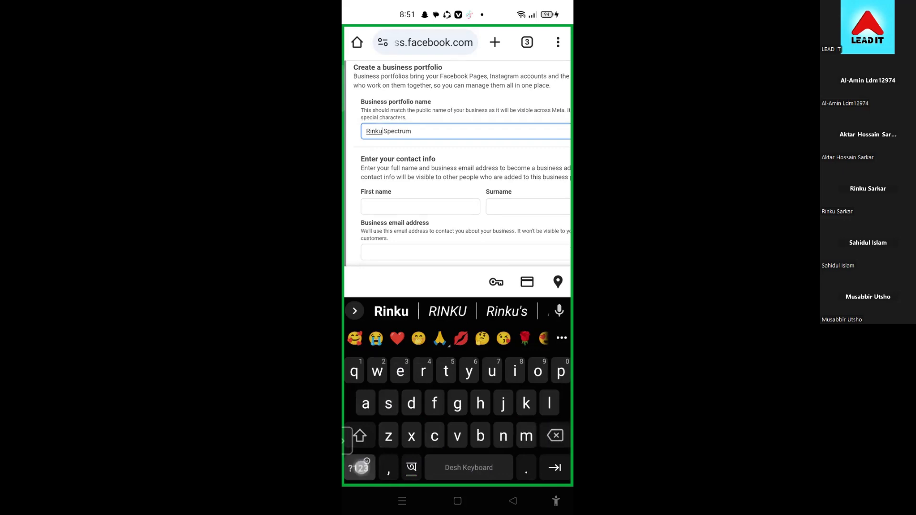
type("'")
left_click(360, 468)
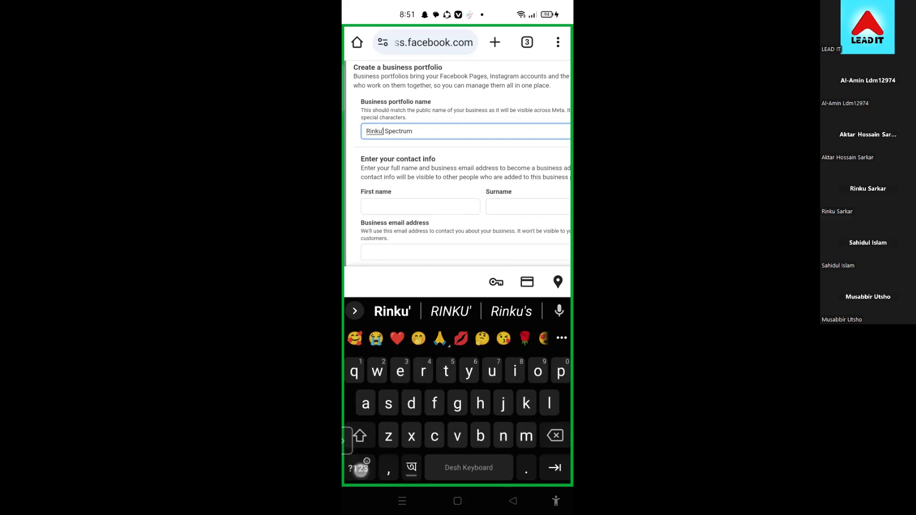
type("s")
left_click(394, 204)
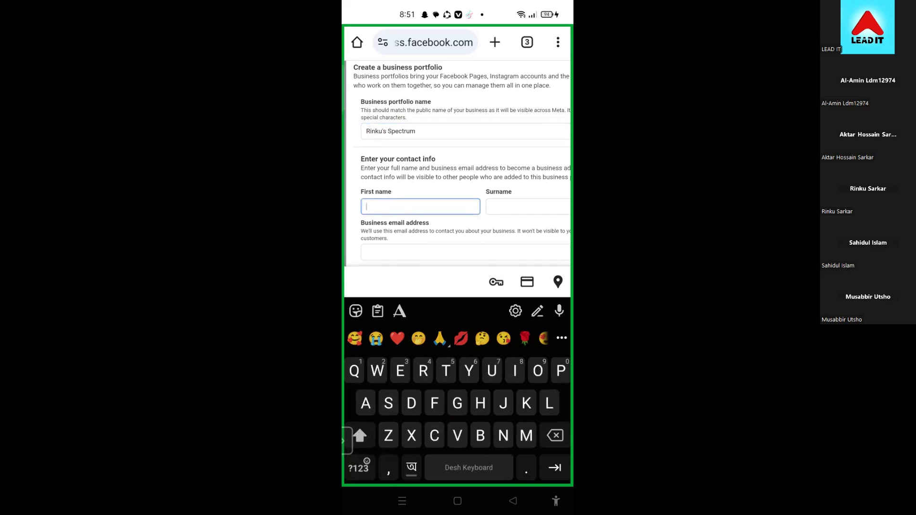
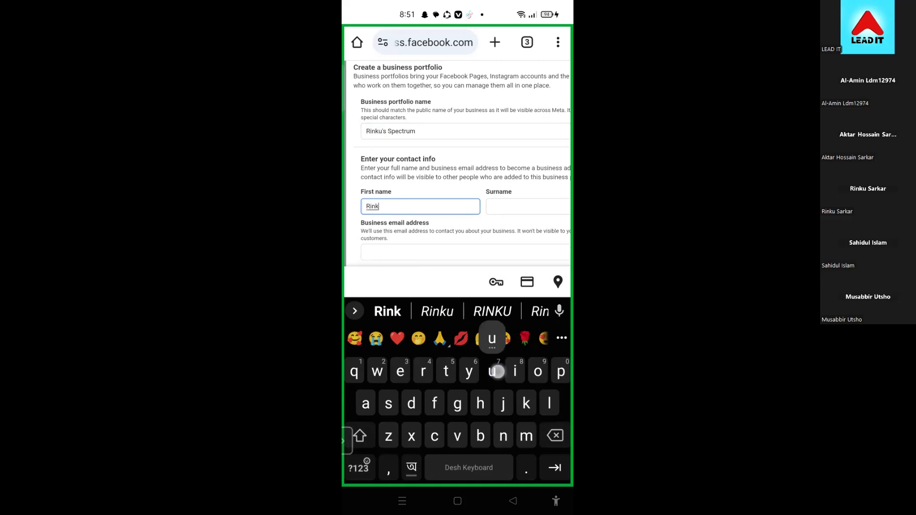
Enter the contact's first name and surname in the portfolio form
left_click(525, 204)
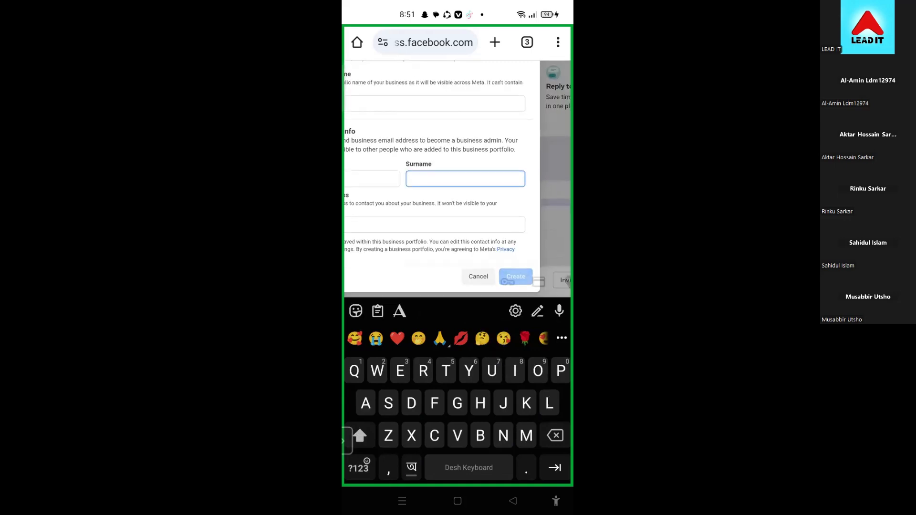
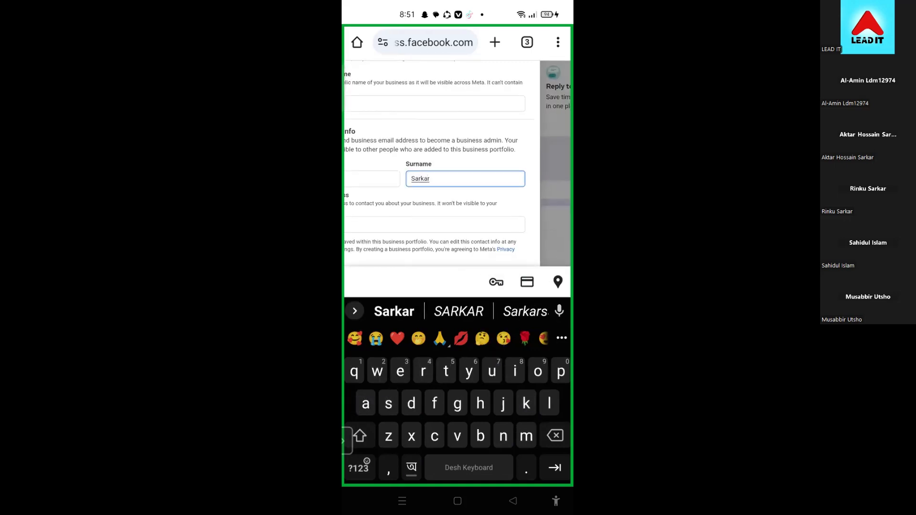
left_click(507, 503)
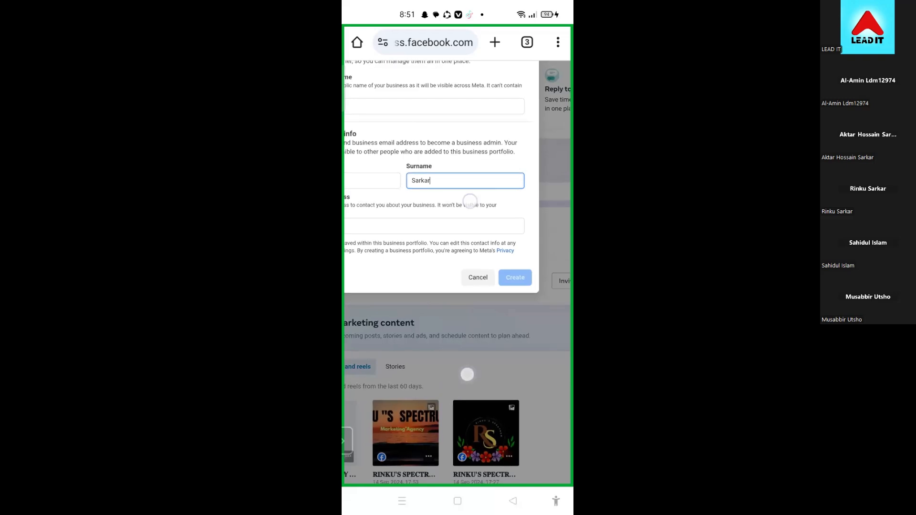
scroll(471, 291, "down", 3)
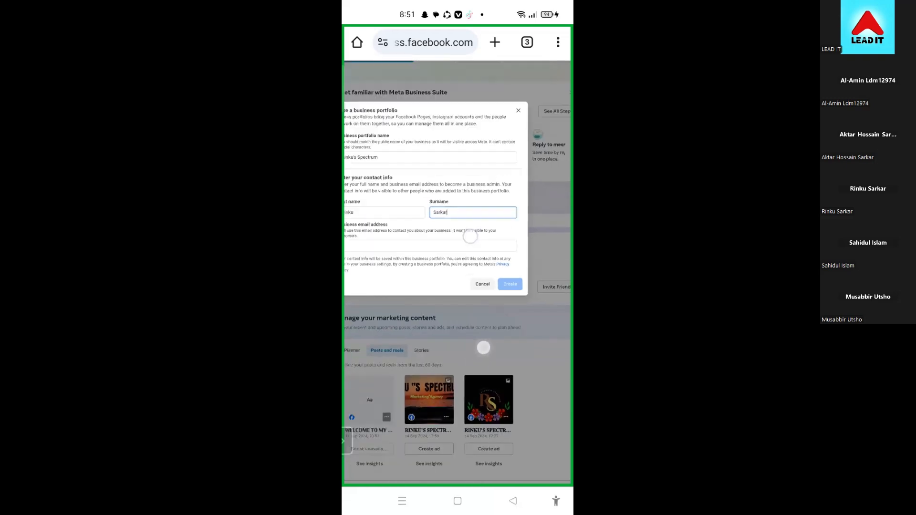
scroll(477, 292, "down", 2)
scroll(478, 291, "down", 2)
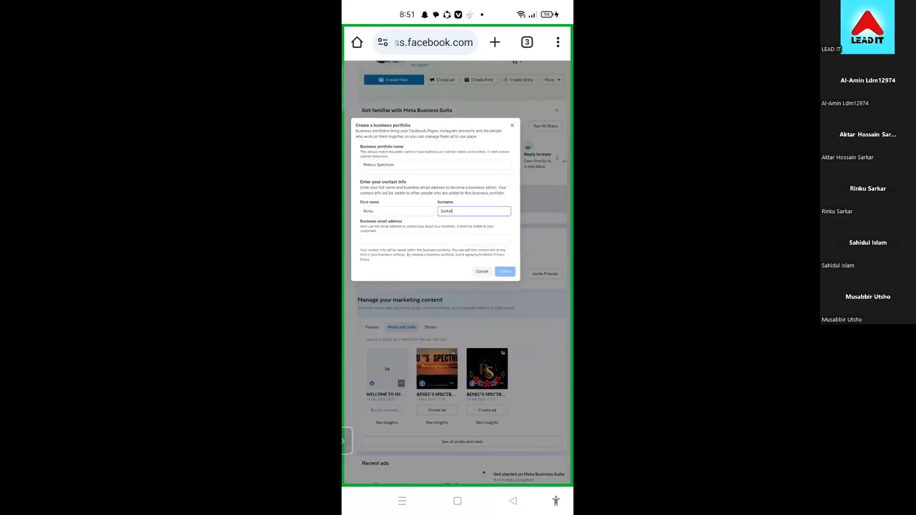
Type a first draft of the business email address in the email field
left_click(457, 278)
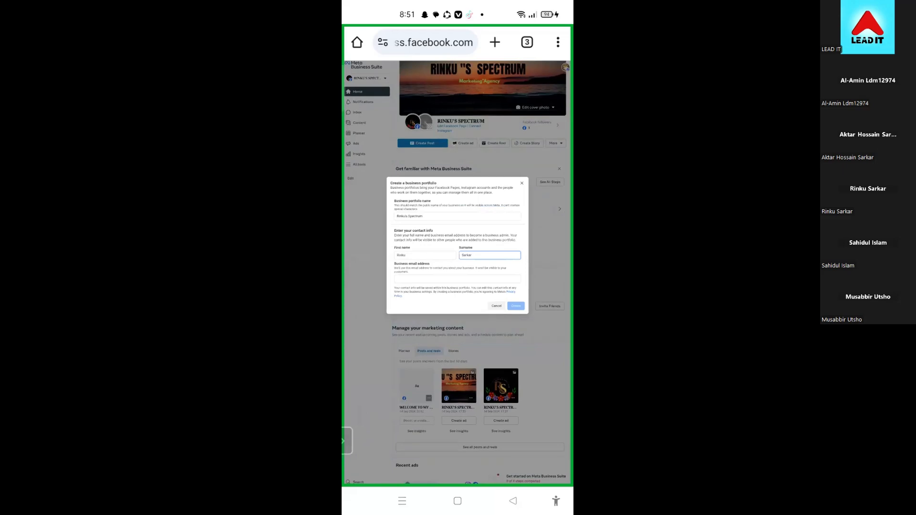
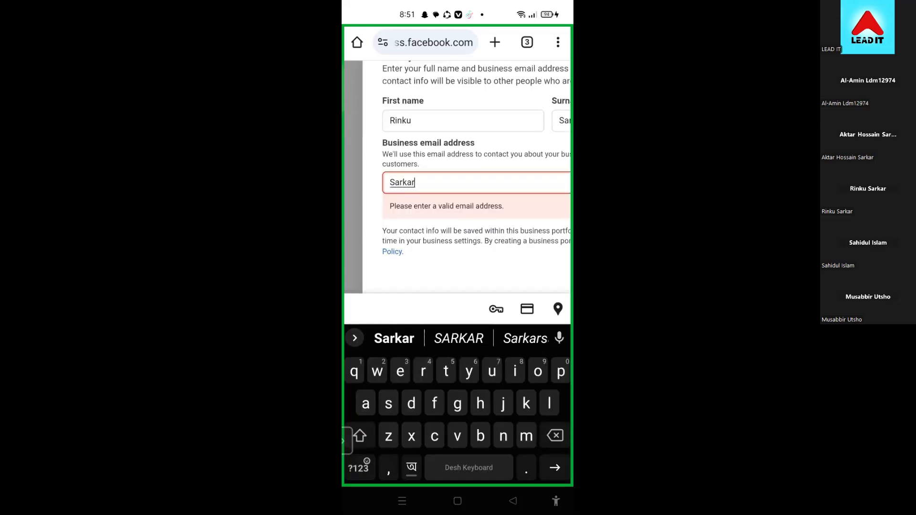
scroll(444, 207, "up", 3)
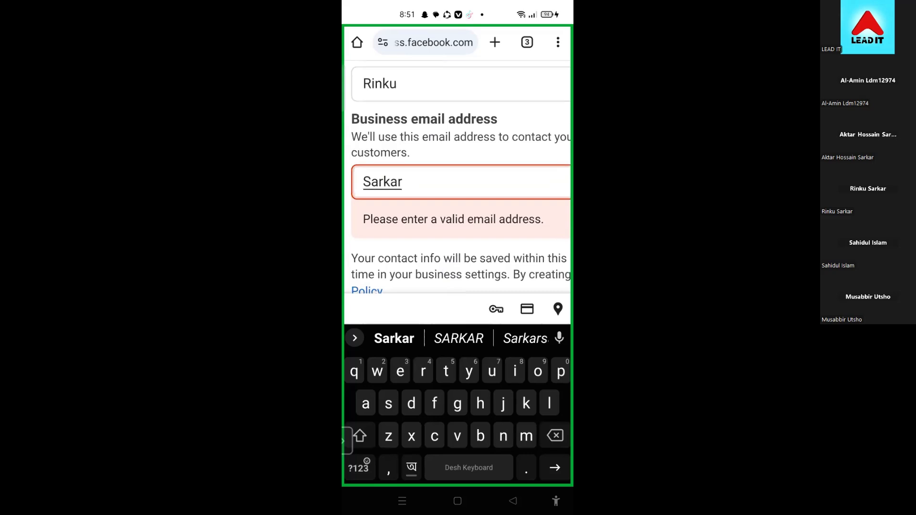
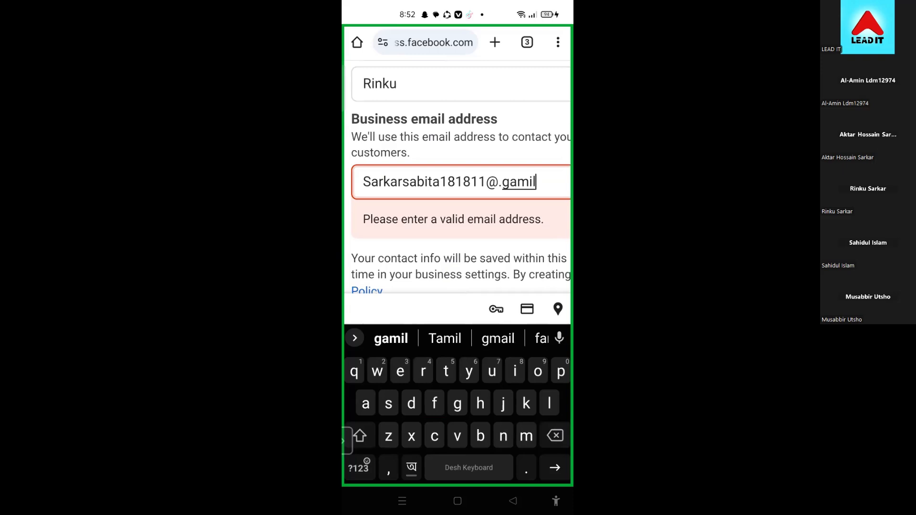
Fix the email's @ placement and complete it with a .com ending
left_click(497, 181)
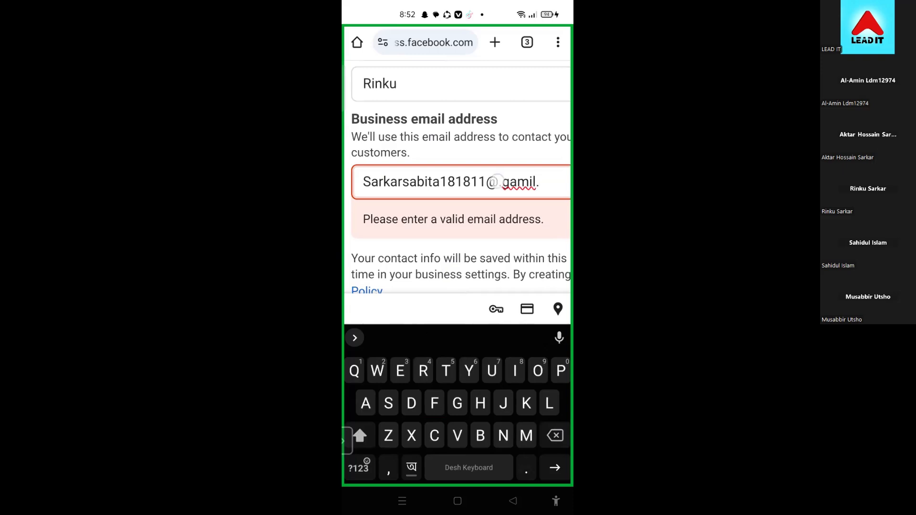
key("BackSpace")
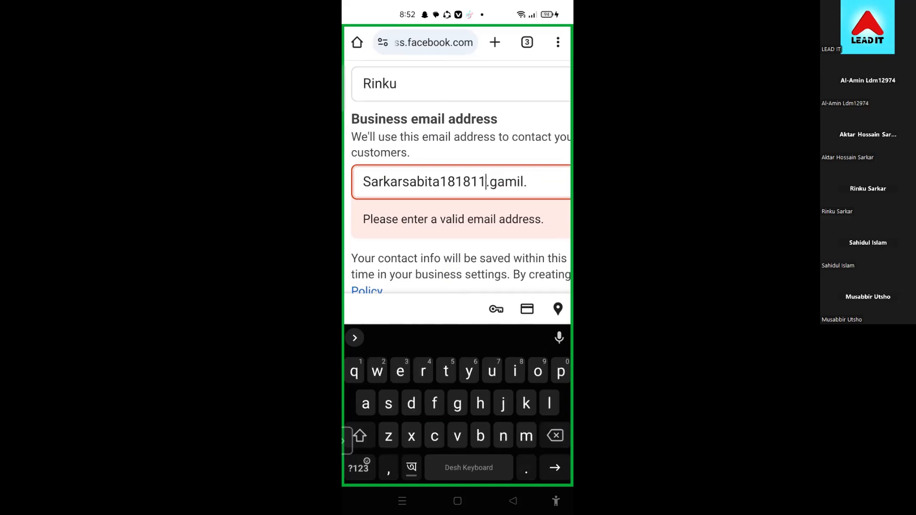
left_click(489, 182)
key("BackSpace")
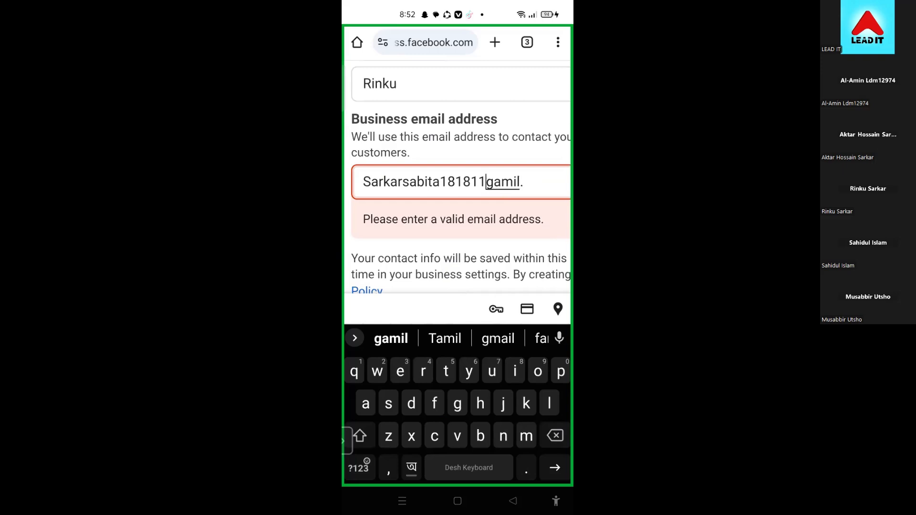
left_click(358, 468)
type("@")
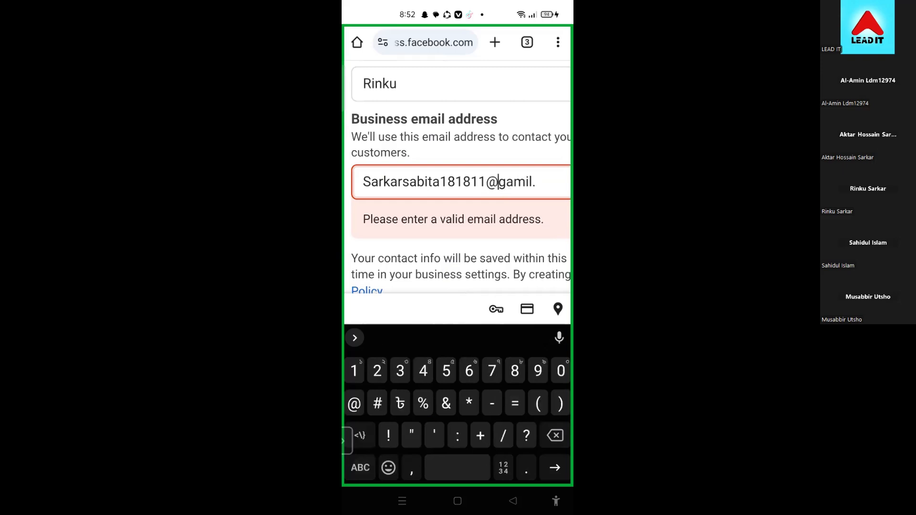
left_click(536, 182)
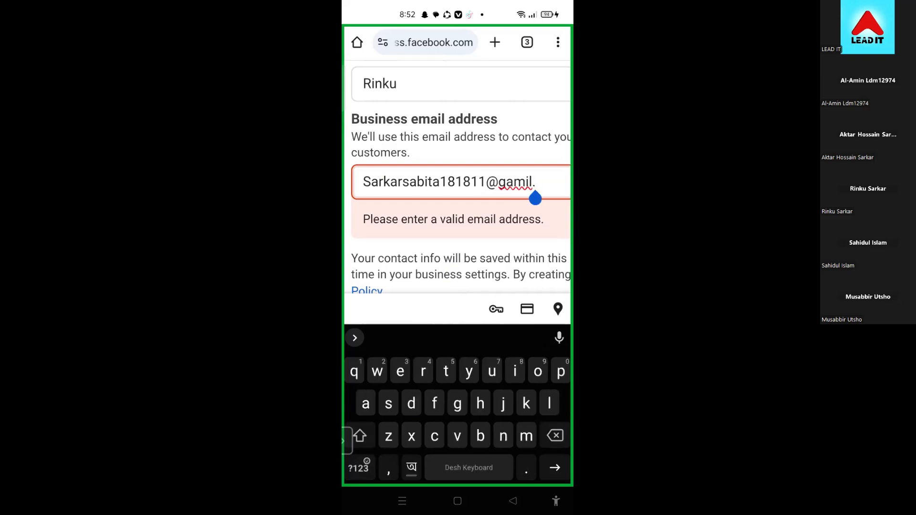
type("com")
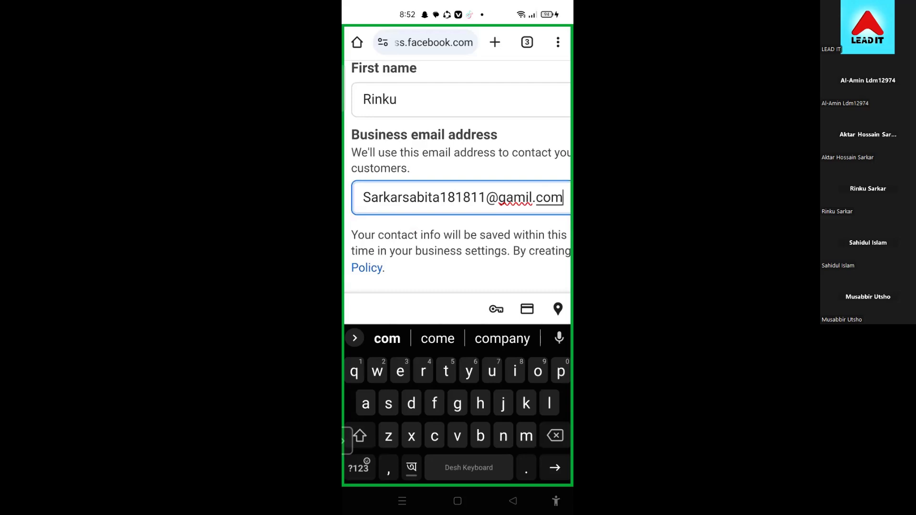
left_click(512, 501)
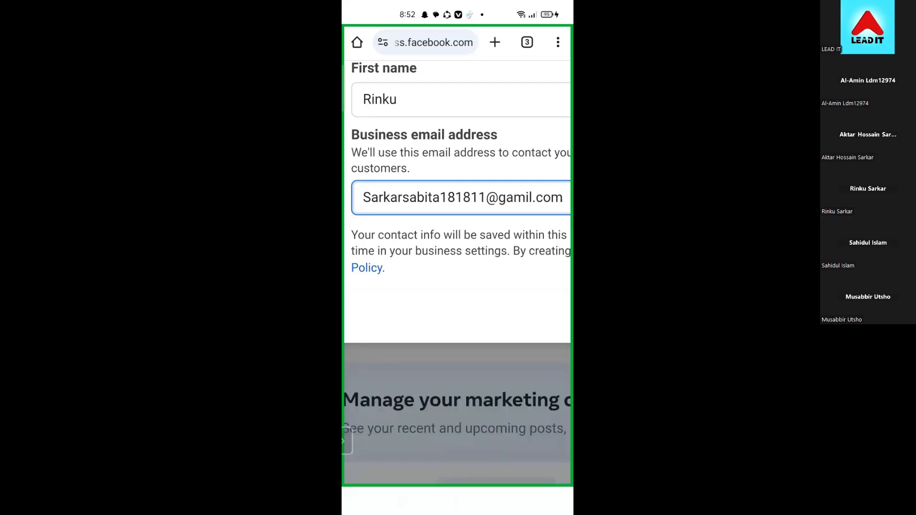
scroll(467, 248, "down", 5)
scroll(468, 248, "down", 5)
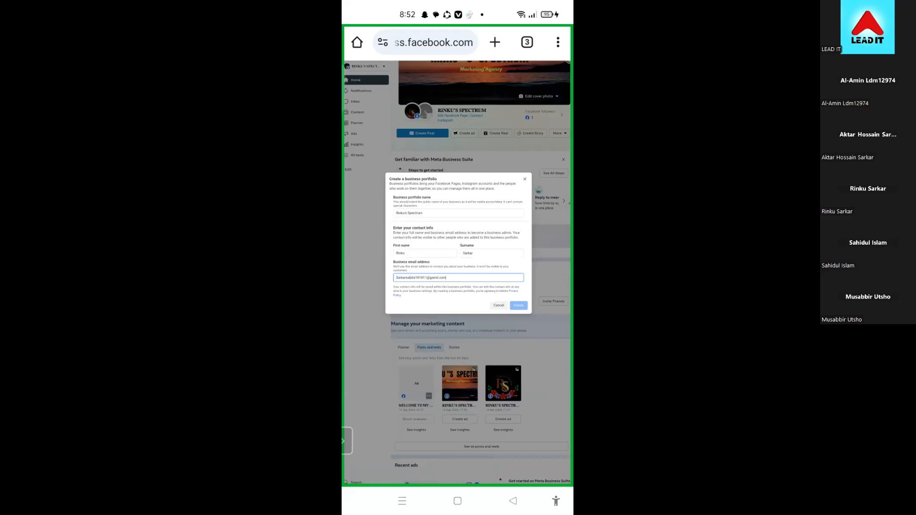
scroll(455, 285, "up", 5)
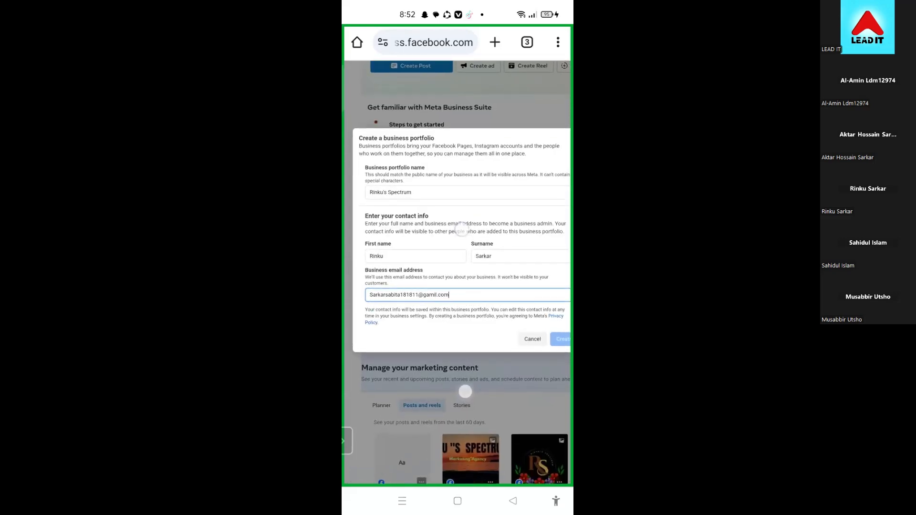
scroll(463, 311, "up", 1)
scroll(464, 311, "up", 1)
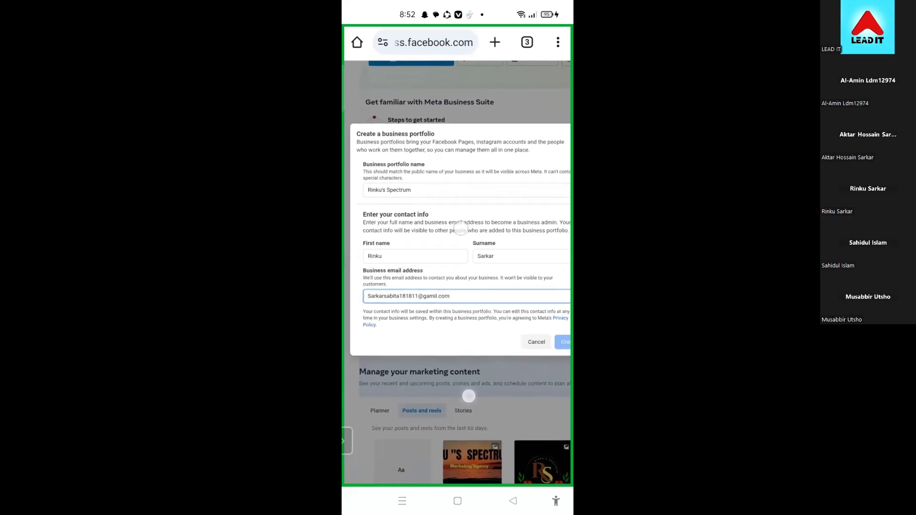
scroll(465, 313, "up", 1)
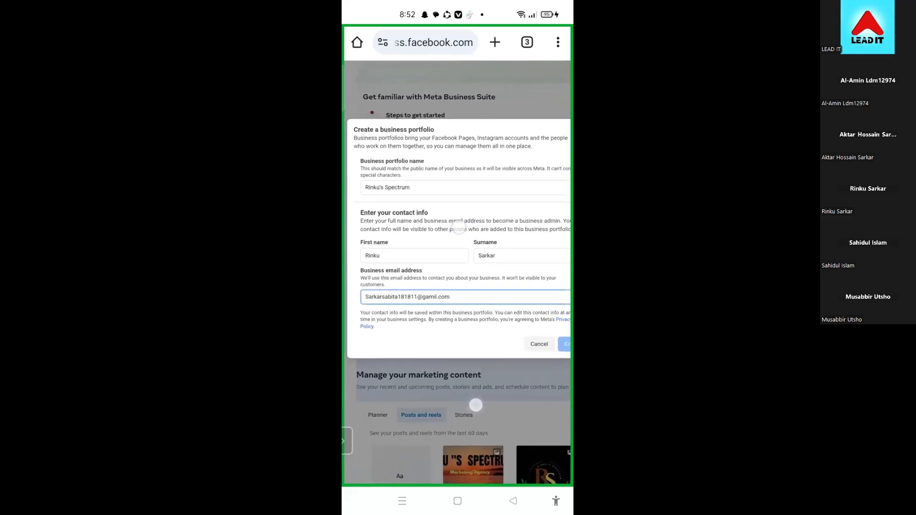
scroll(473, 410, "up", 2)
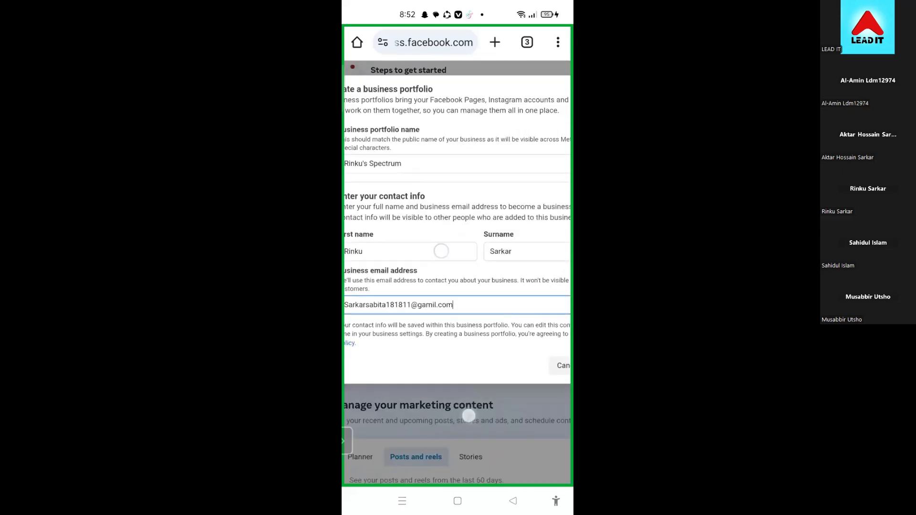
scroll(469, 416, "up", 2)
scroll(482, 334, "up", 1)
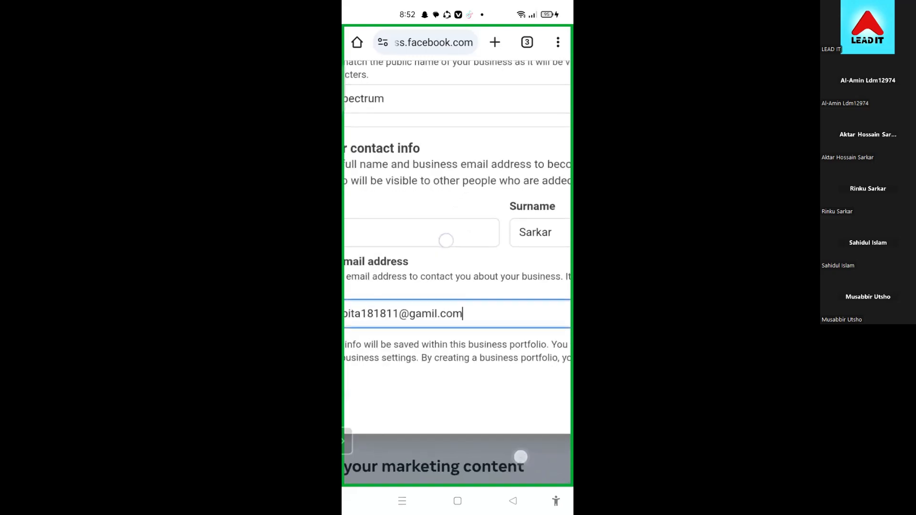
scroll(484, 348, "up", 2)
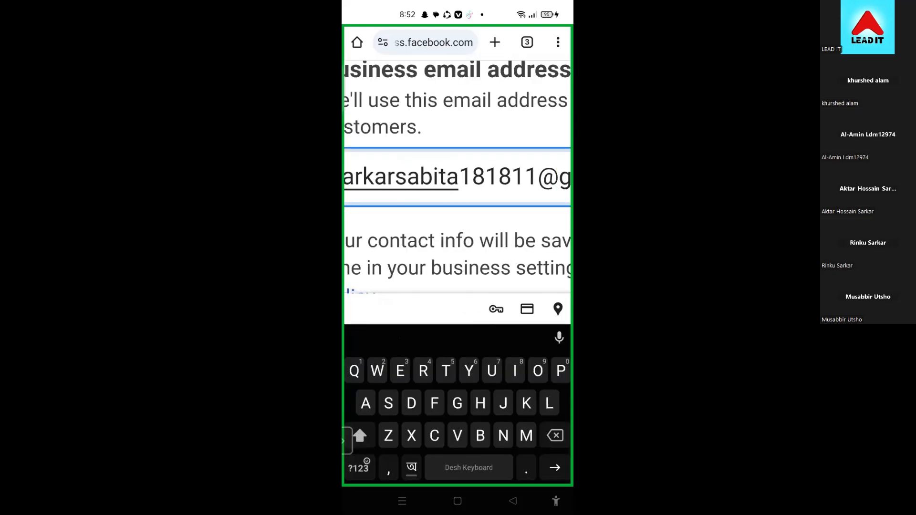
Make the business email's first letter lowercase and review the form
left_click(393, 401)
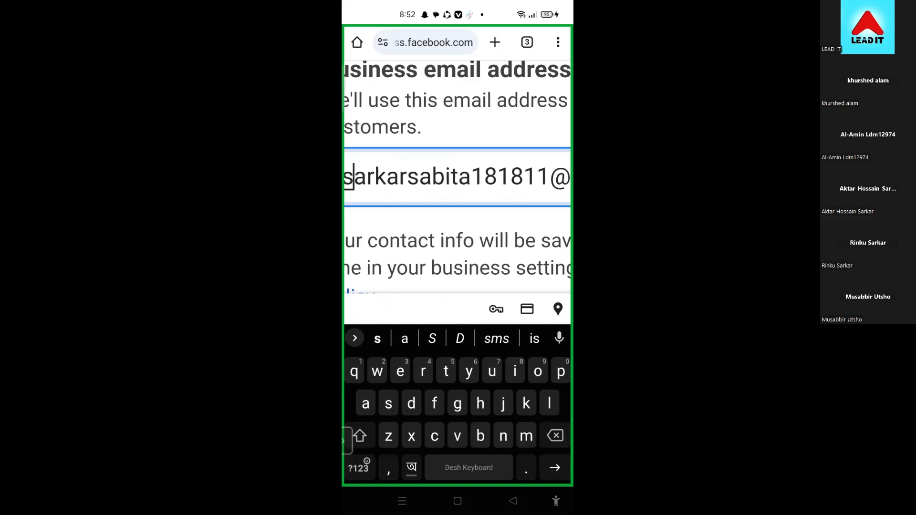
left_click(513, 501)
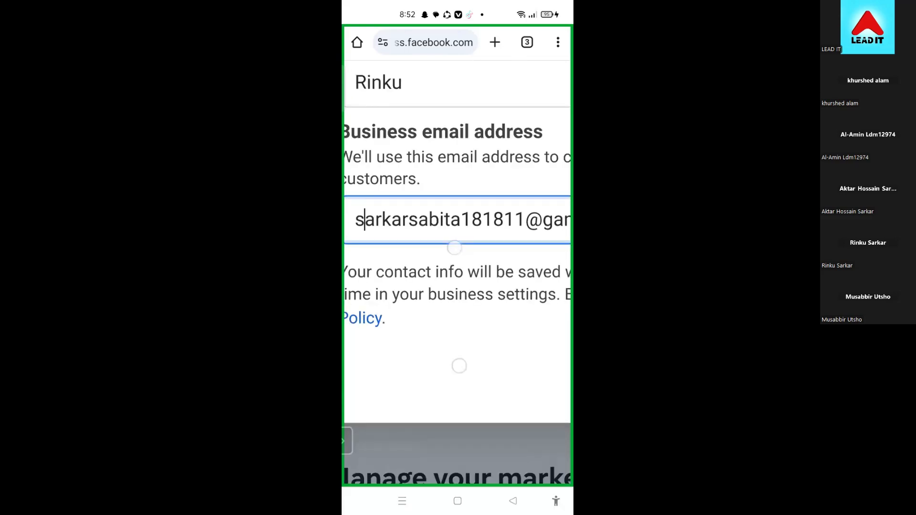
scroll(457, 307, "down", 4)
scroll(477, 293, "up", 3)
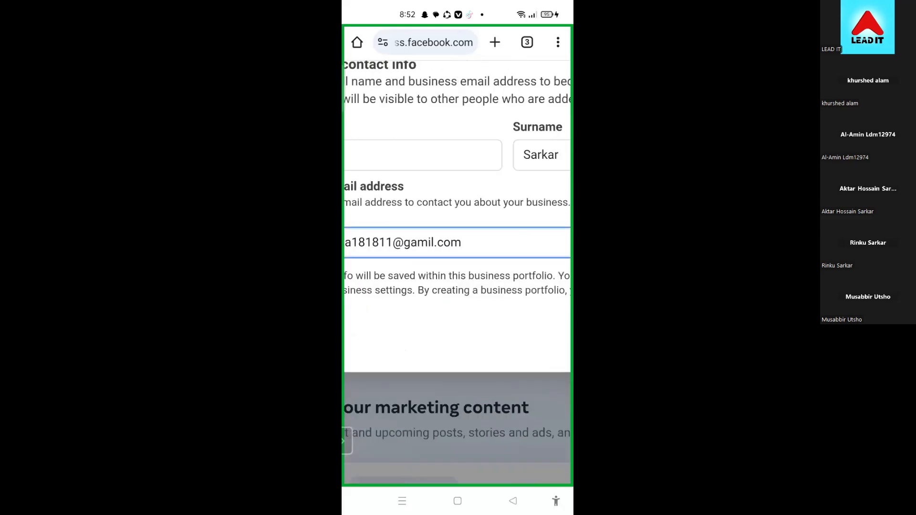
scroll(367, 337, "right", 3)
scroll(397, 348, "right", 2)
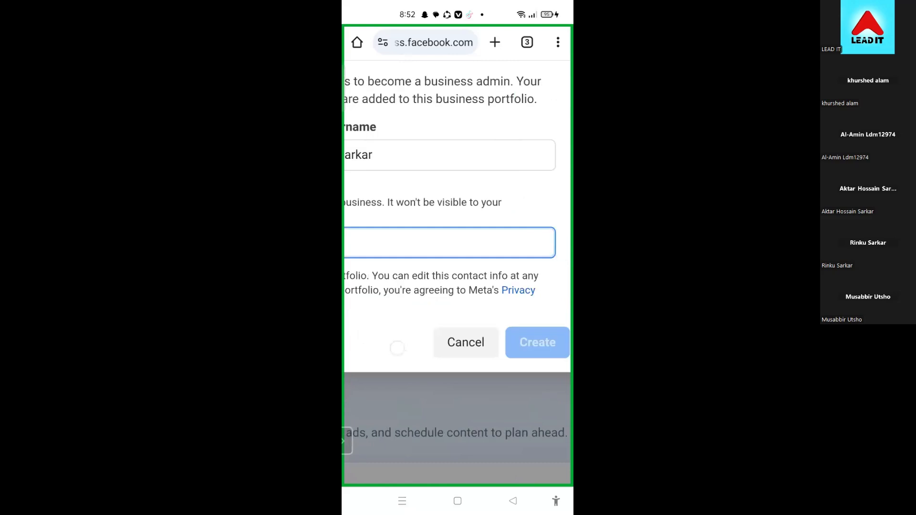
scroll(481, 277, "down", 3)
scroll(481, 277, "down", 3)
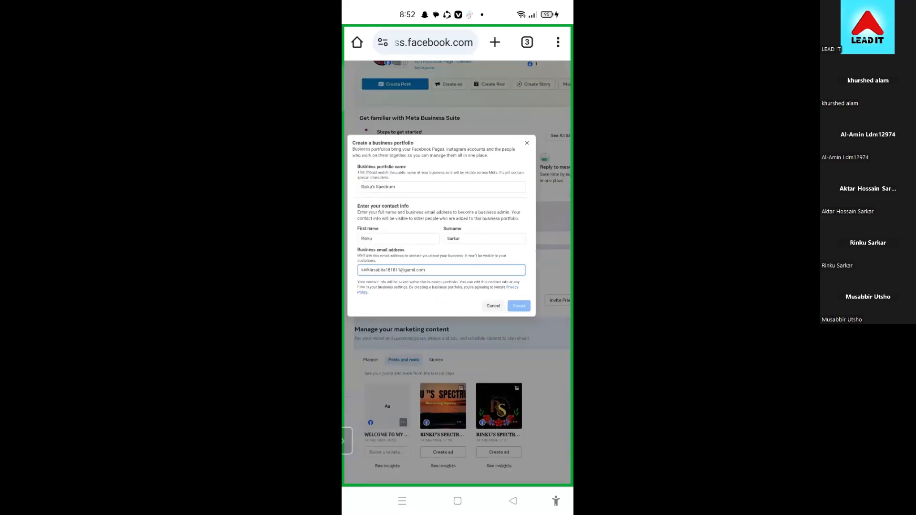
scroll(399, 288, "up", 3)
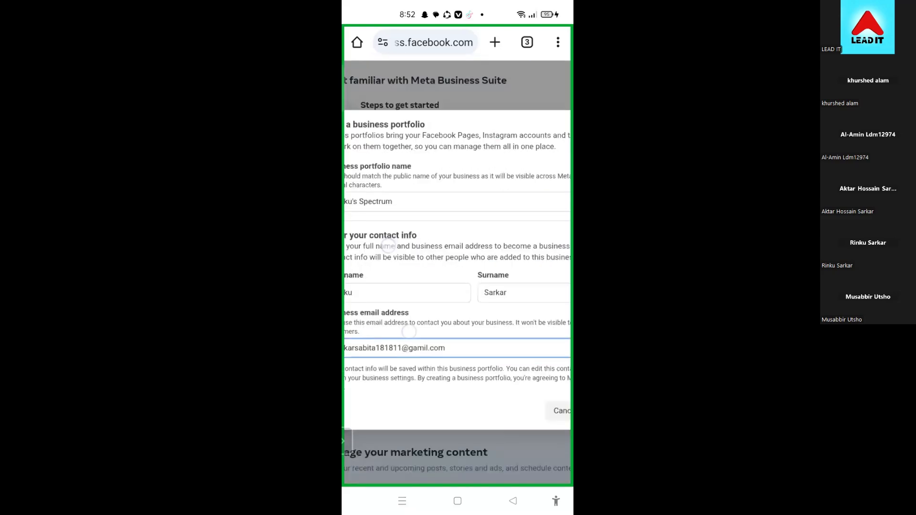
scroll(399, 288, "up", 1)
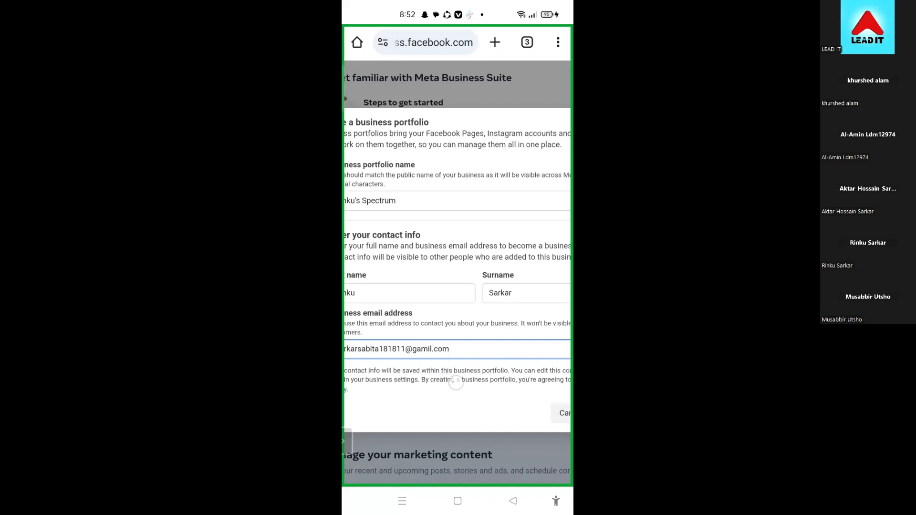
scroll(456, 382, "left", 2)
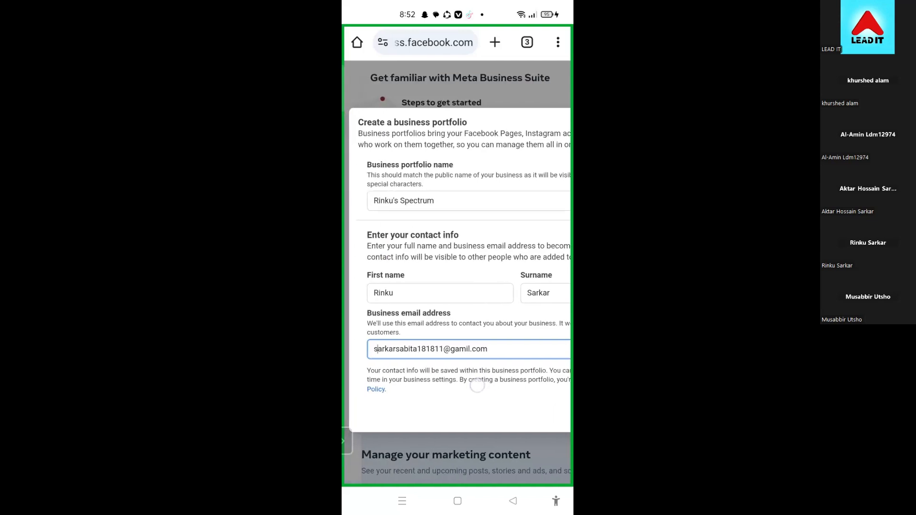
scroll(477, 385, "right", 2)
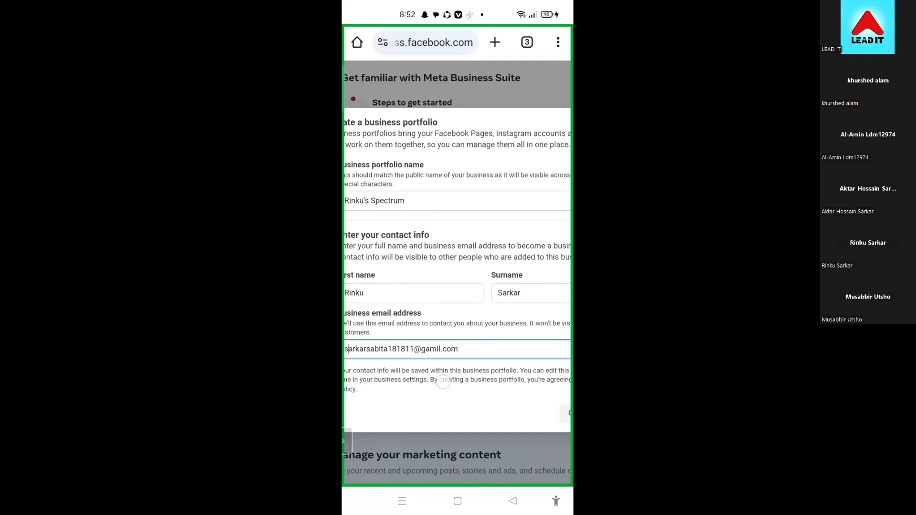
Correct the email domain from 'gamil' to 'gmail'
left_click(430, 349)
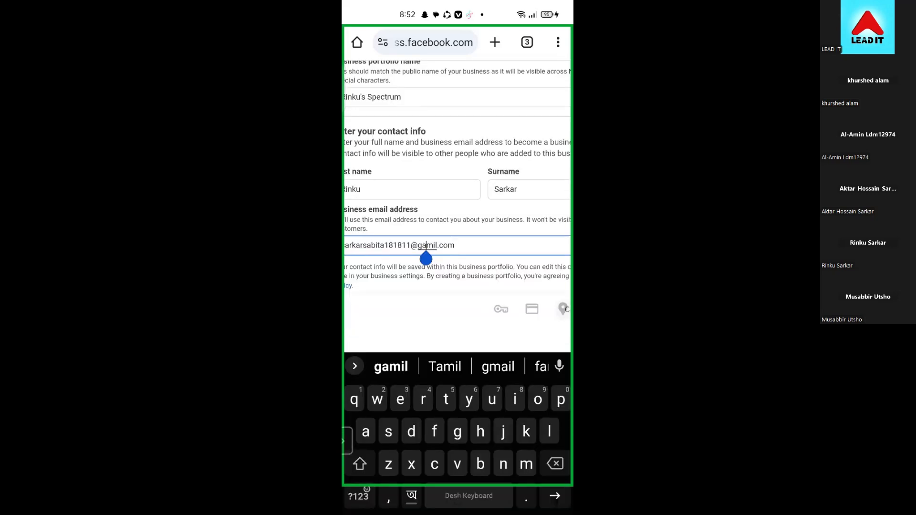
key("BackSpace")
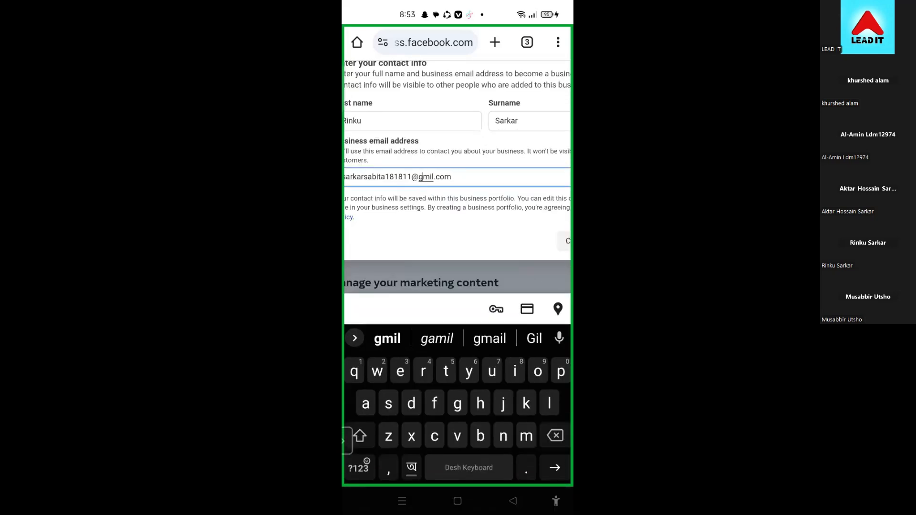
left_click(434, 177)
key("BackSpace")
key("BackSpace")
key("BackSpace")
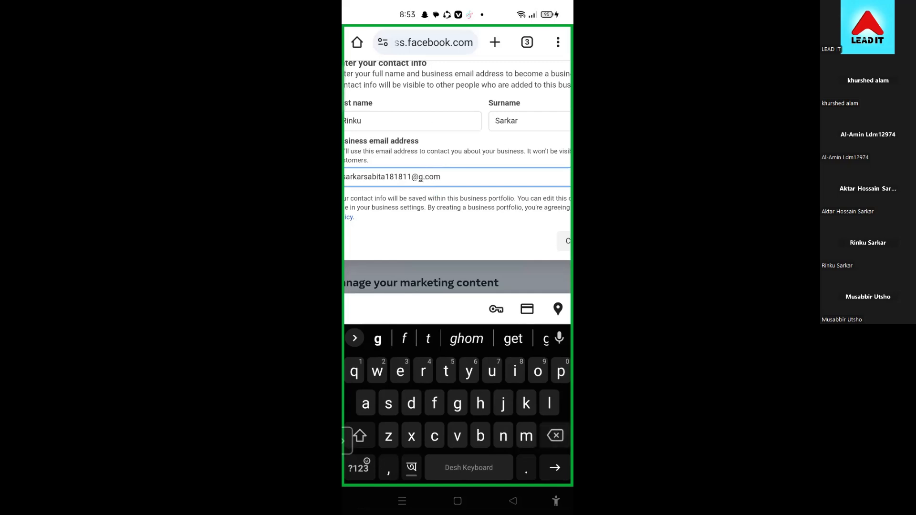
type("mail")
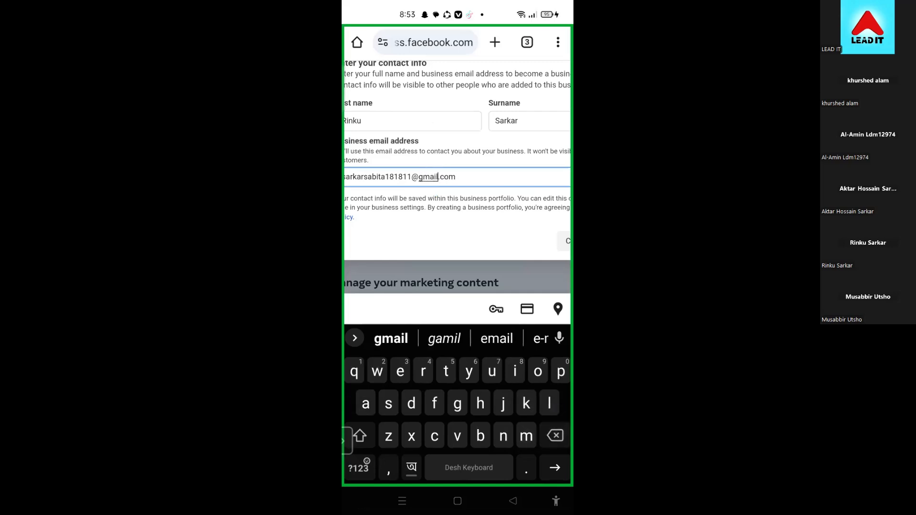
left_click(513, 502)
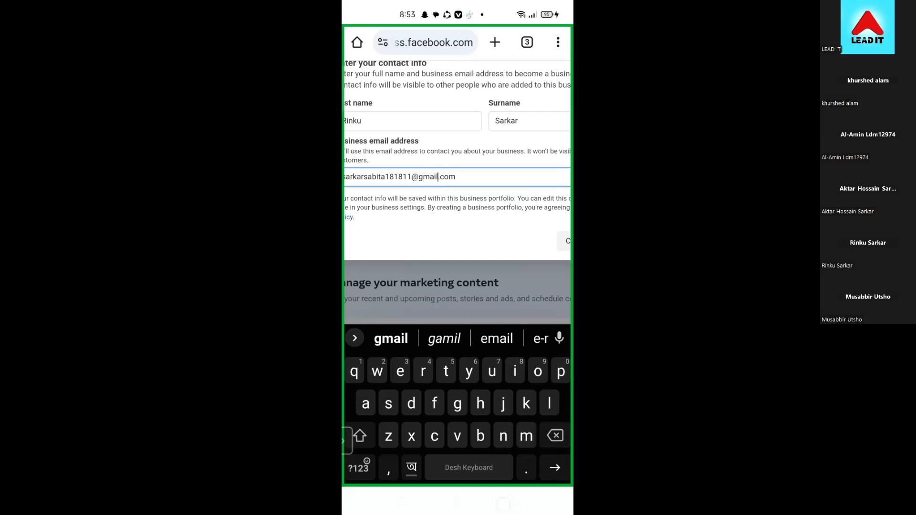
scroll(465, 271, "down", 3)
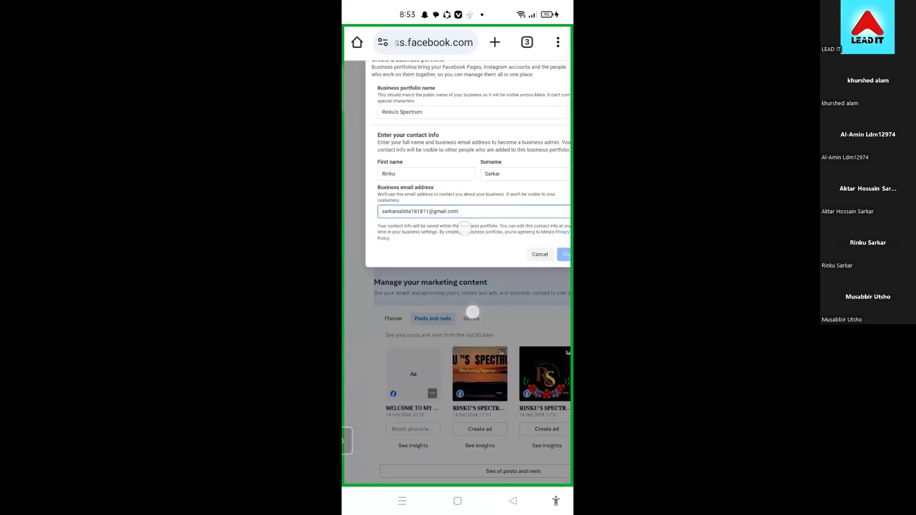
scroll(469, 269, "down", 5)
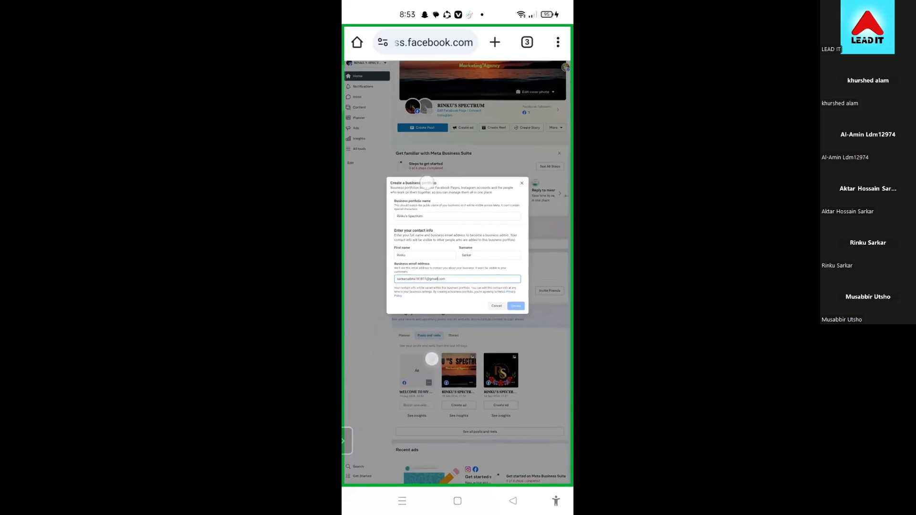
scroll(436, 272, "up", 1)
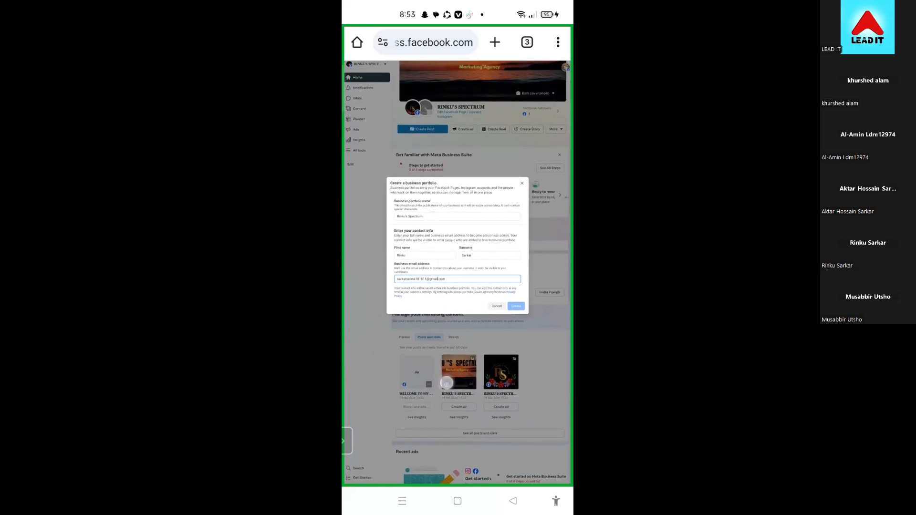
scroll(477, 300, "up", 2)
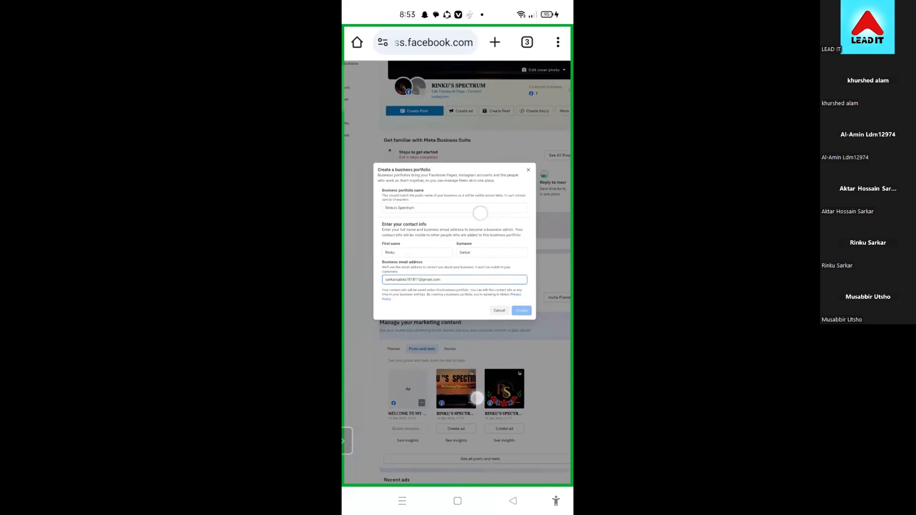
scroll(479, 302, "up", 3)
scroll(488, 326, "up", 2)
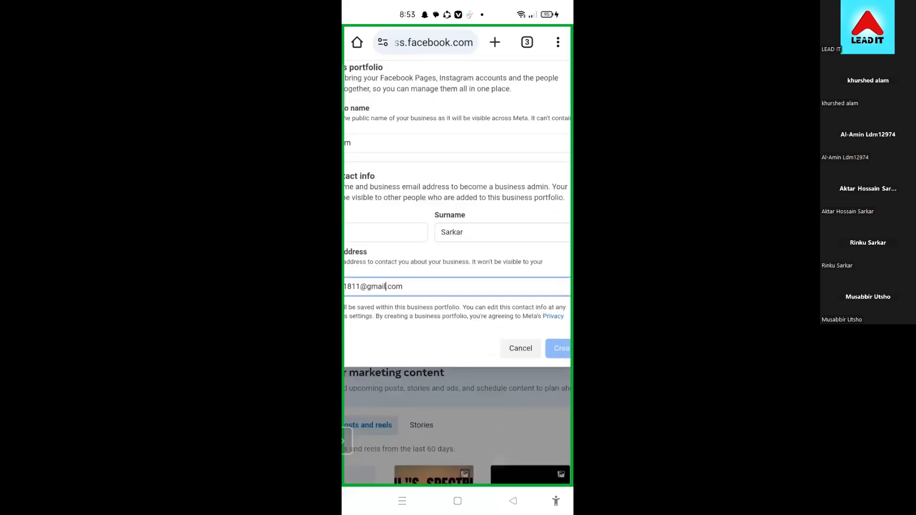
scroll(436, 291, "up", 5)
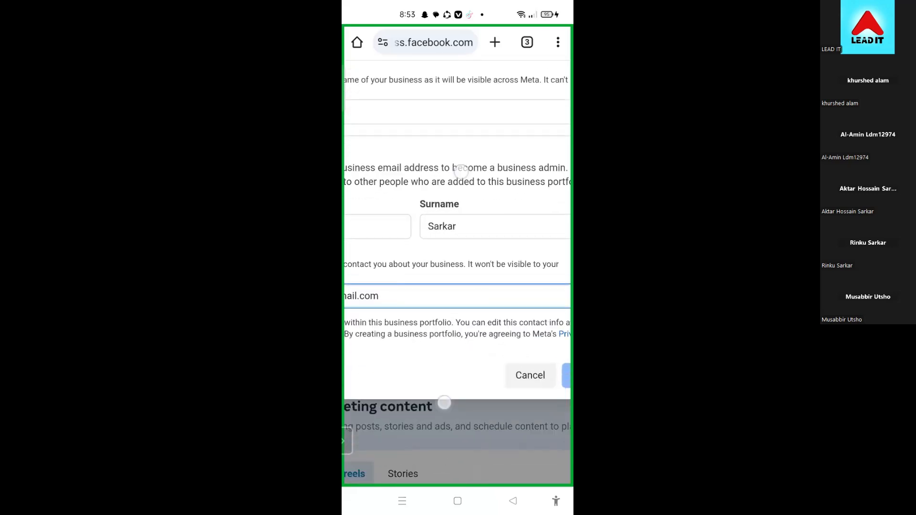
scroll(434, 291, "up", 2)
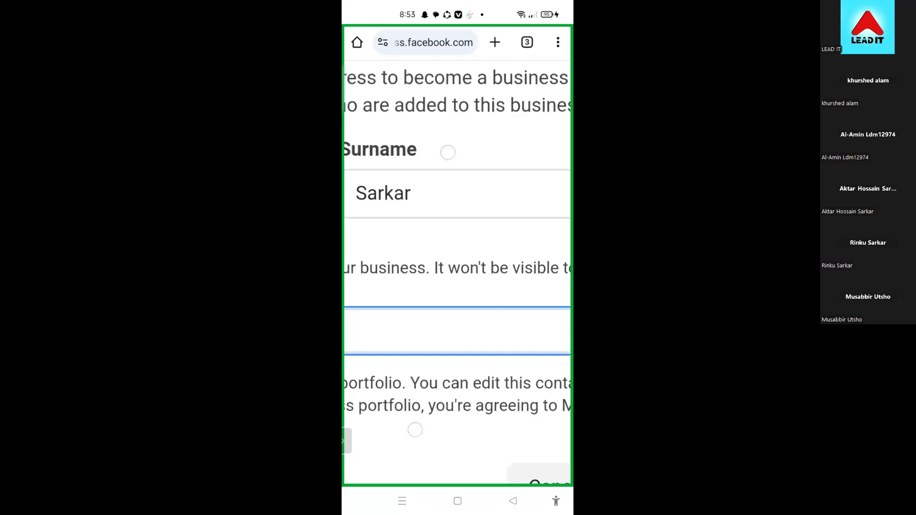
scroll(432, 291, "down", 3)
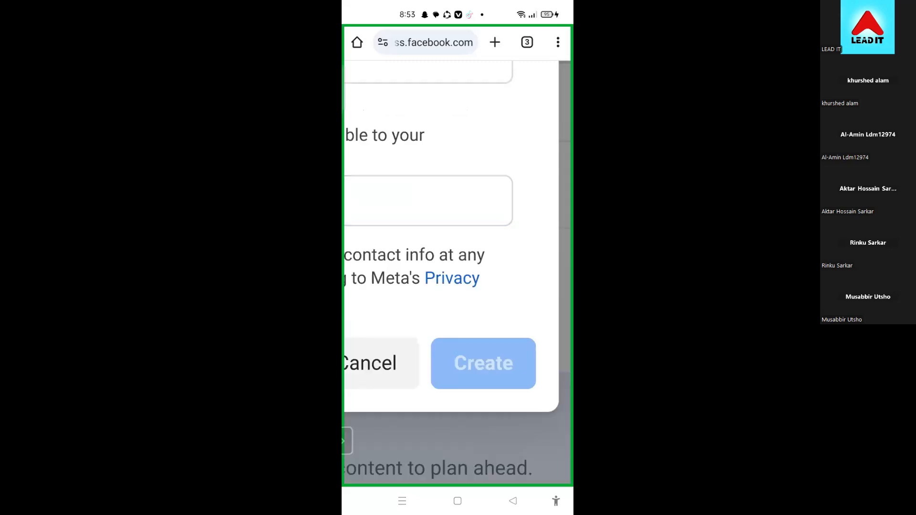
key("XF86AudioRaiseVolume")
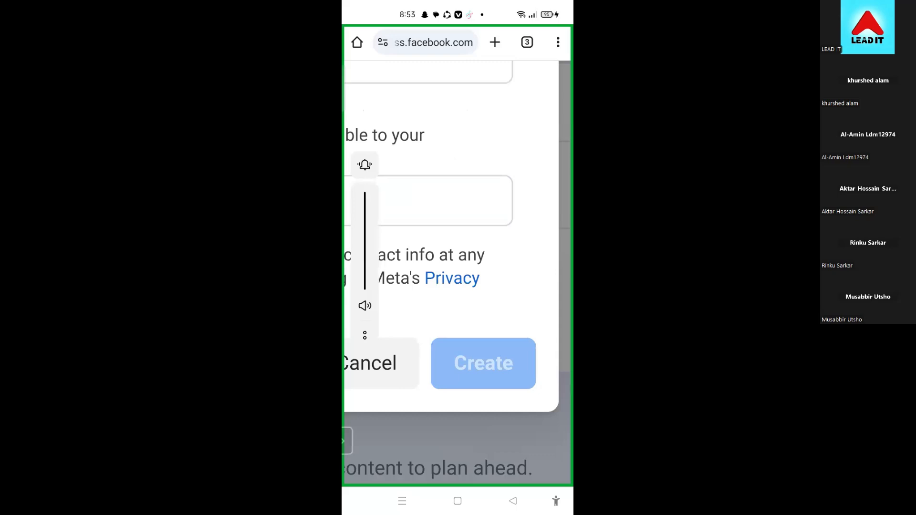
scroll(466, 283, "down", 1)
scroll(465, 282, "down", 3)
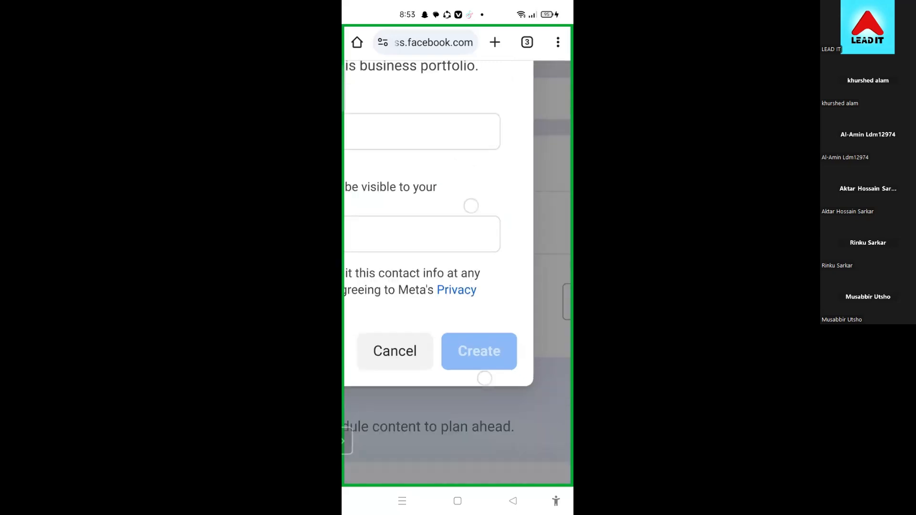
scroll(488, 294, "down", 3)
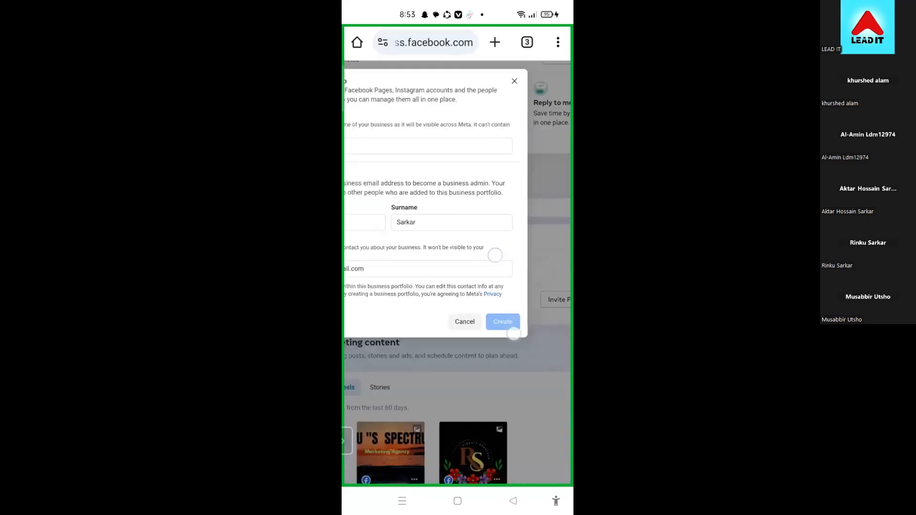
scroll(495, 256, "down", 3)
scroll(515, 295, "down", 1)
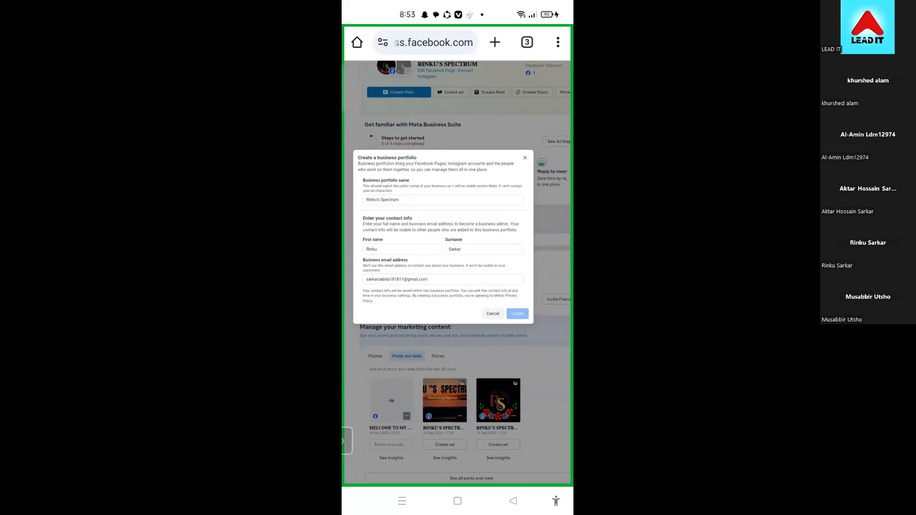
Reopen a blank Create a business portfolio form from the sidebar's account dropdown
scroll(451, 283, "down", 3)
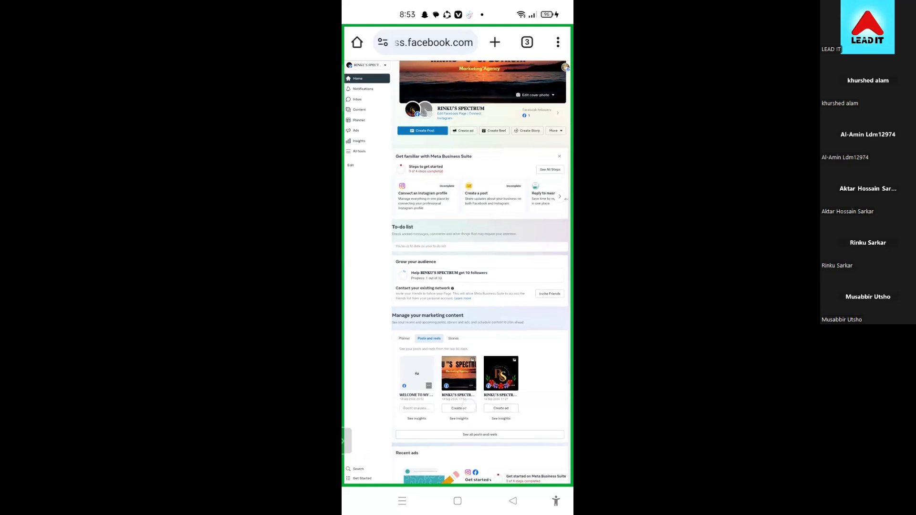
double_click(382, 109)
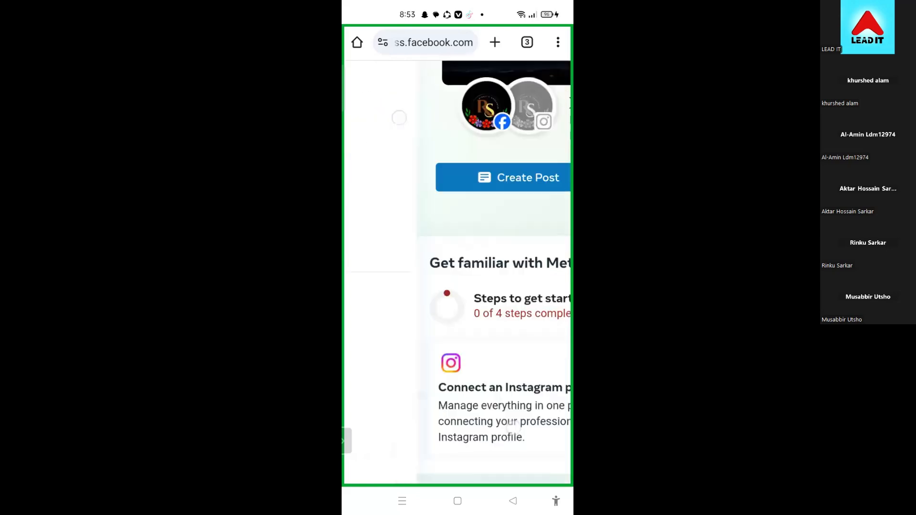
left_click_drag(363, 260, 462, 449)
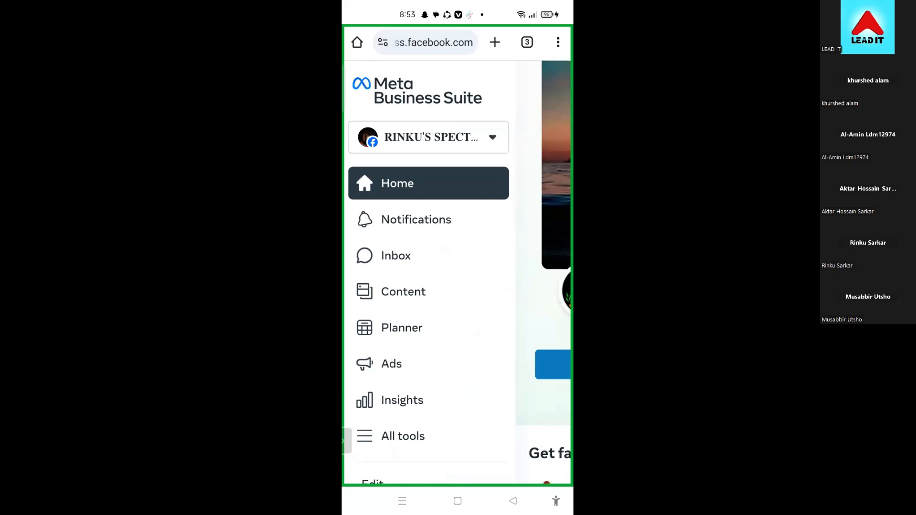
left_click(428, 137)
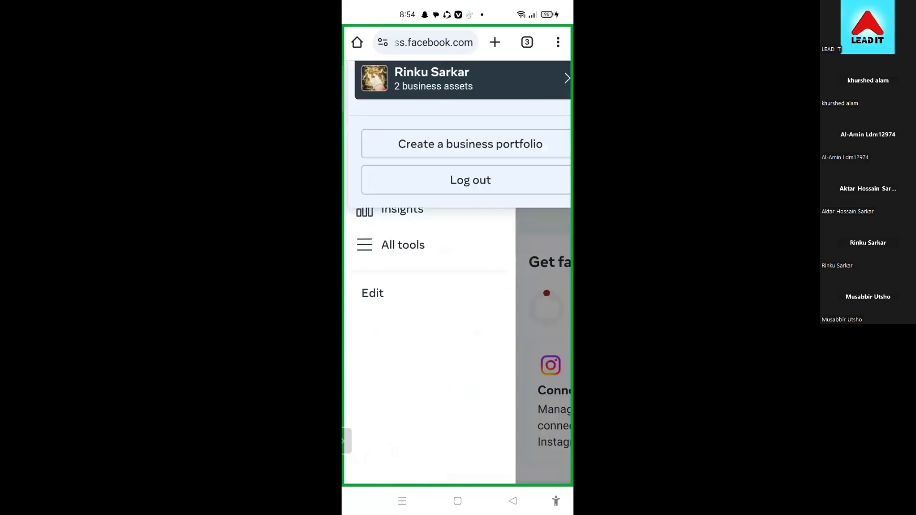
left_click(460, 148)
Close the empty Create a business portfolio form
scroll(444, 270, "down", 3)
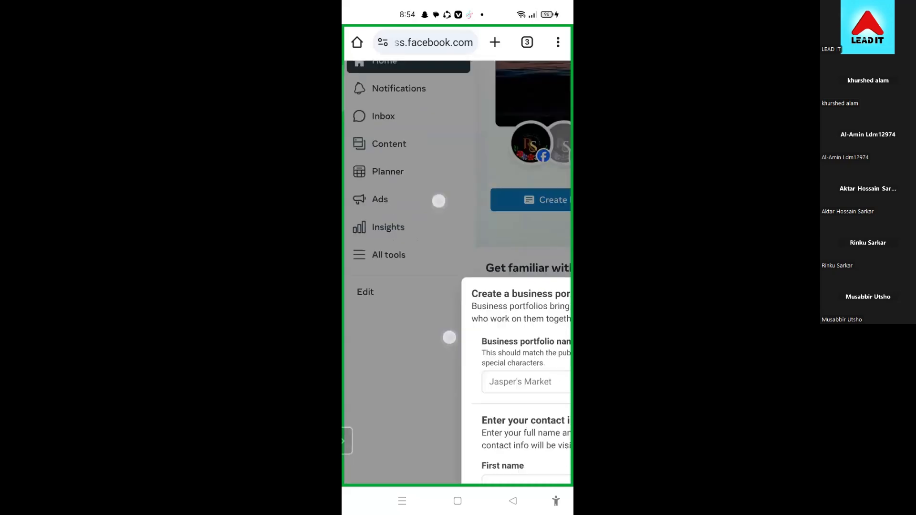
scroll(444, 269, "down", 3)
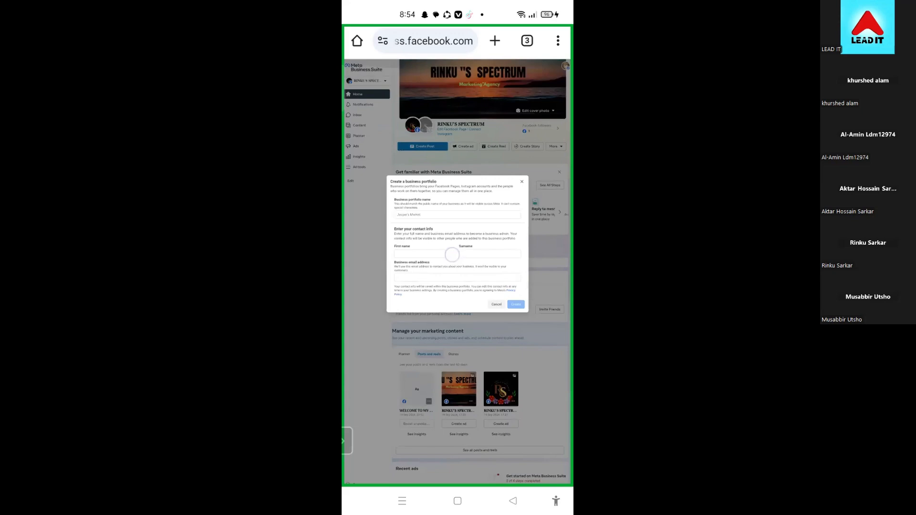
double_click(452, 255)
scroll(458, 240, "down", 3)
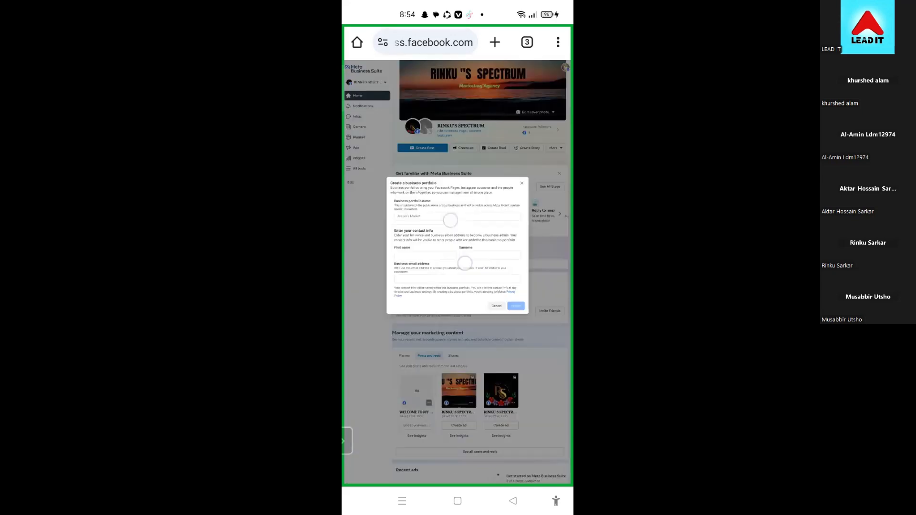
left_click(522, 183)
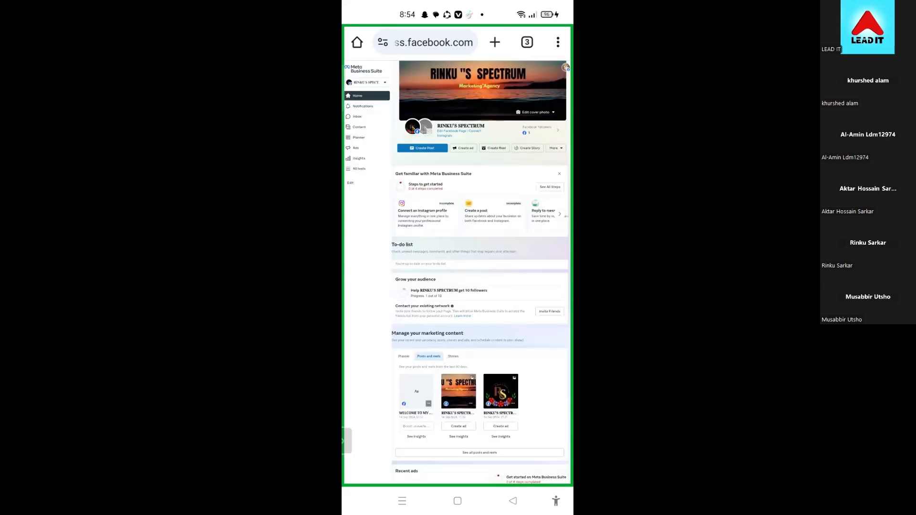
Open the sidebar account selector to list the two Facebook Pages as business assets
scroll(478, 268, "up", 5)
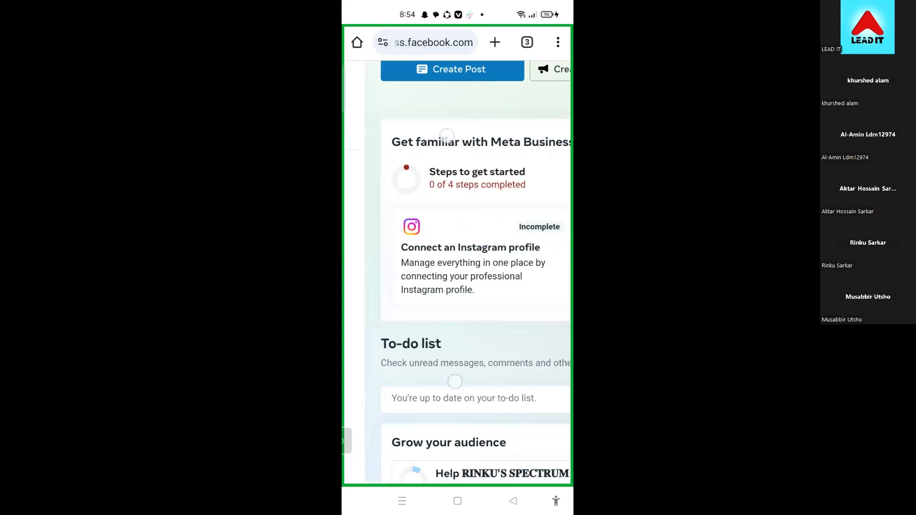
scroll(471, 247, "down", 5)
scroll(470, 248, "down", 3)
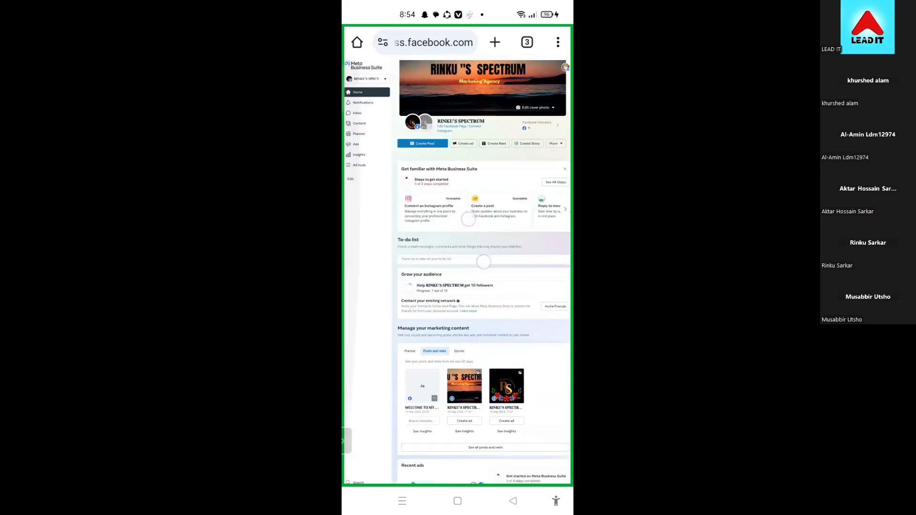
left_click(368, 83)
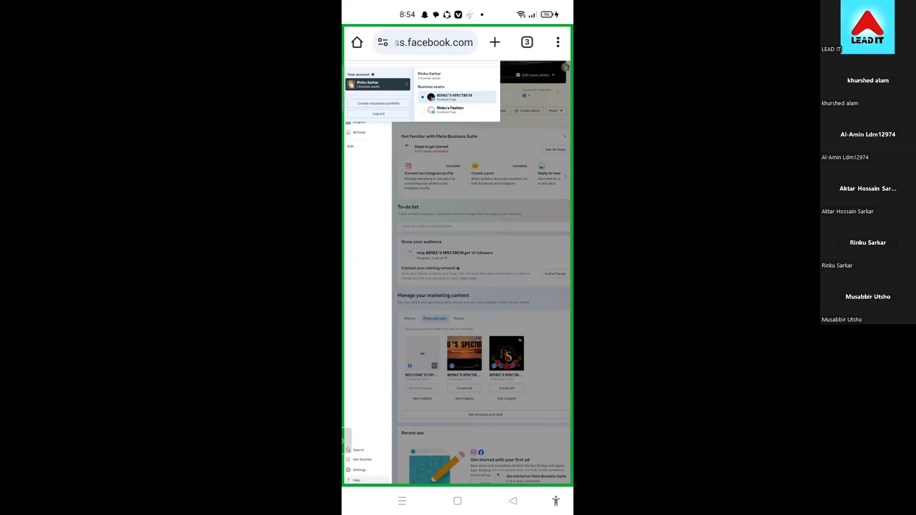
scroll(407, 170, "up", 2)
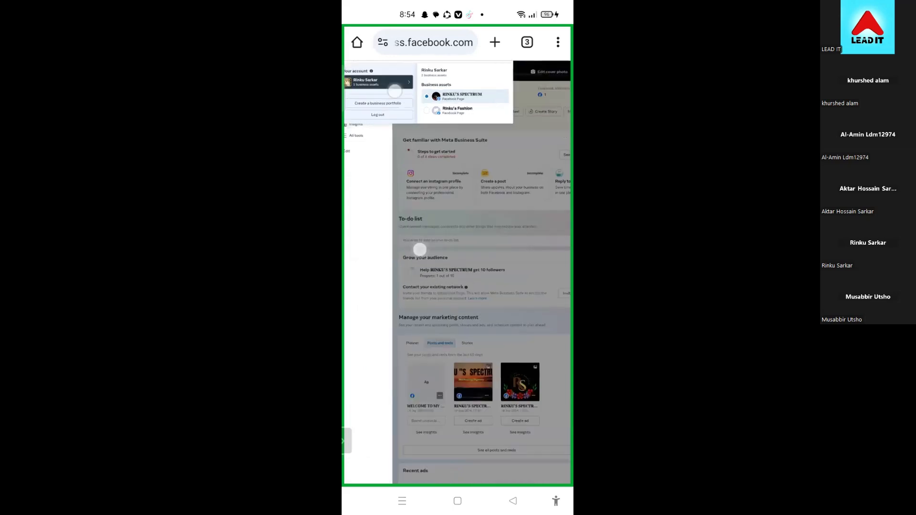
scroll(407, 170, "up", 3)
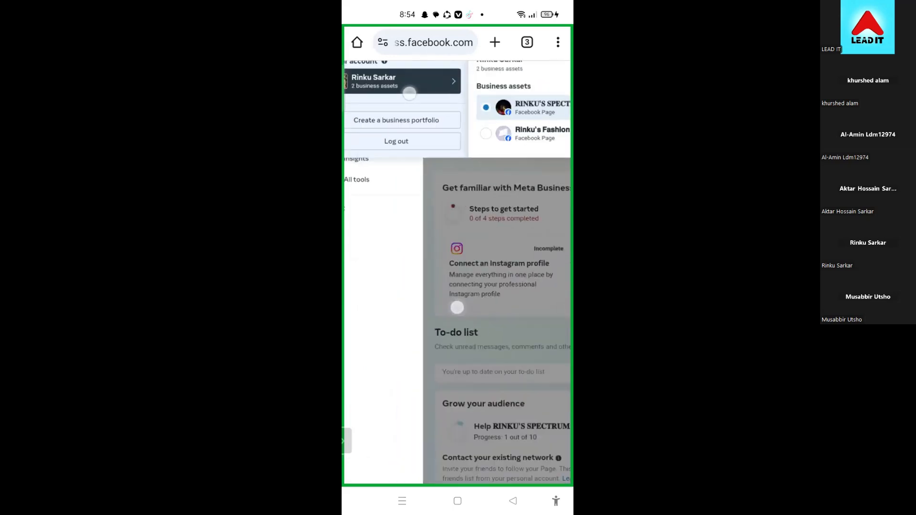
scroll(459, 231, "up", 2)
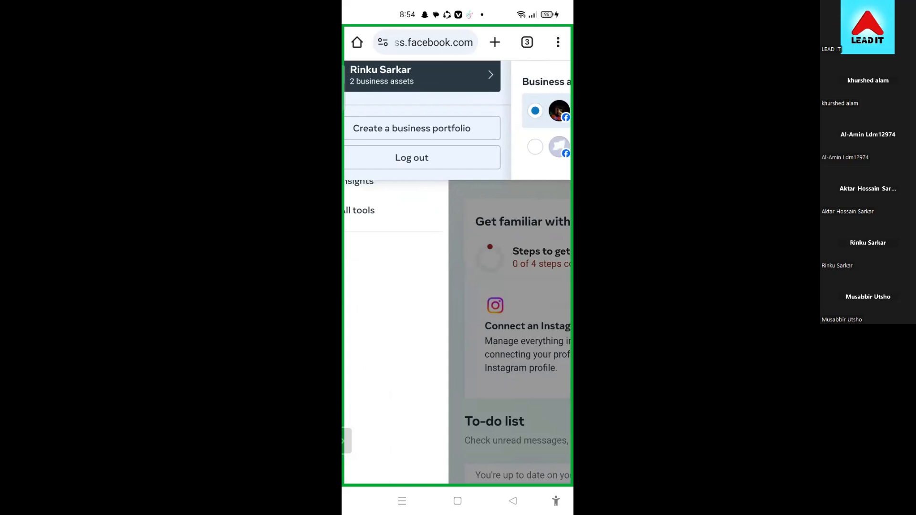
scroll(458, 206, "down", 1)
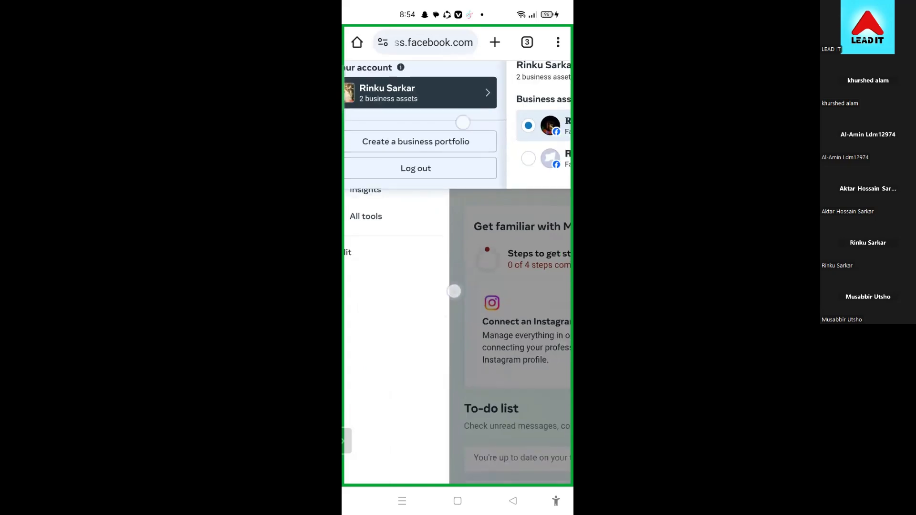
scroll(458, 207, "down", 3)
scroll(456, 200, "down", 1)
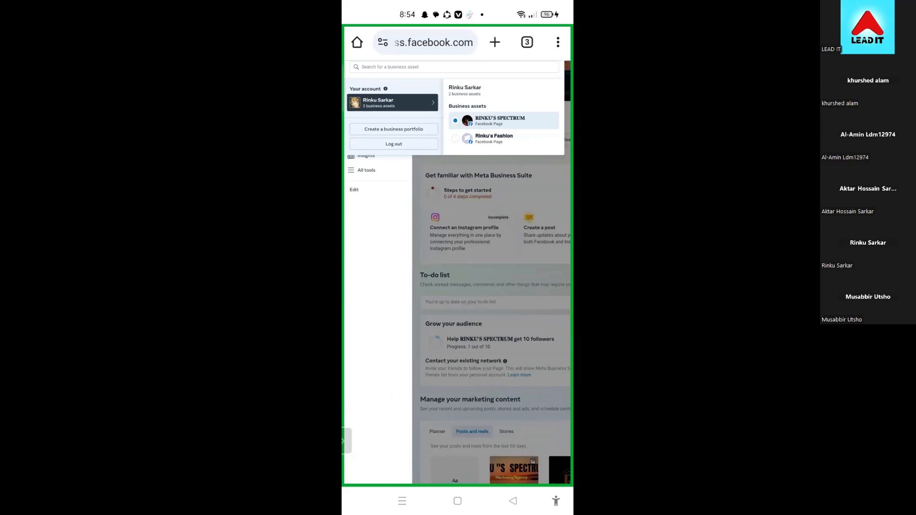
scroll(480, 172, "up", 3)
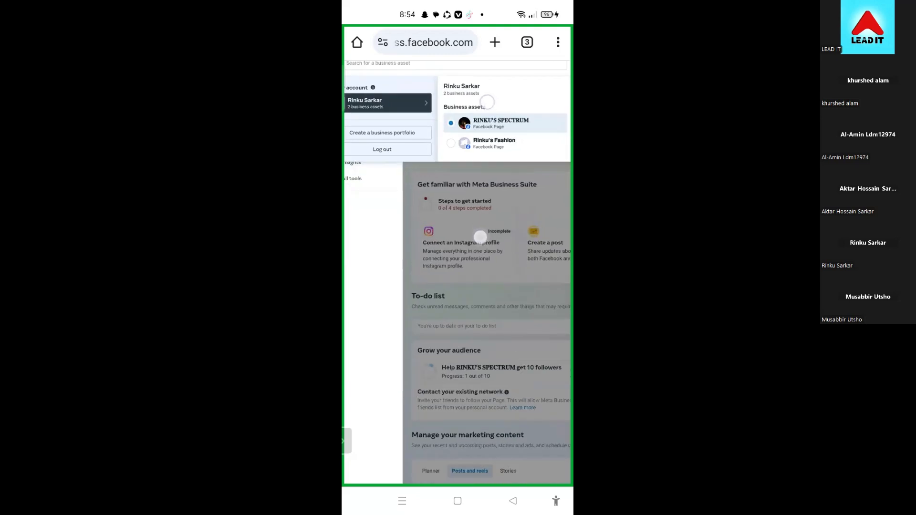
scroll(479, 175, "up", 3)
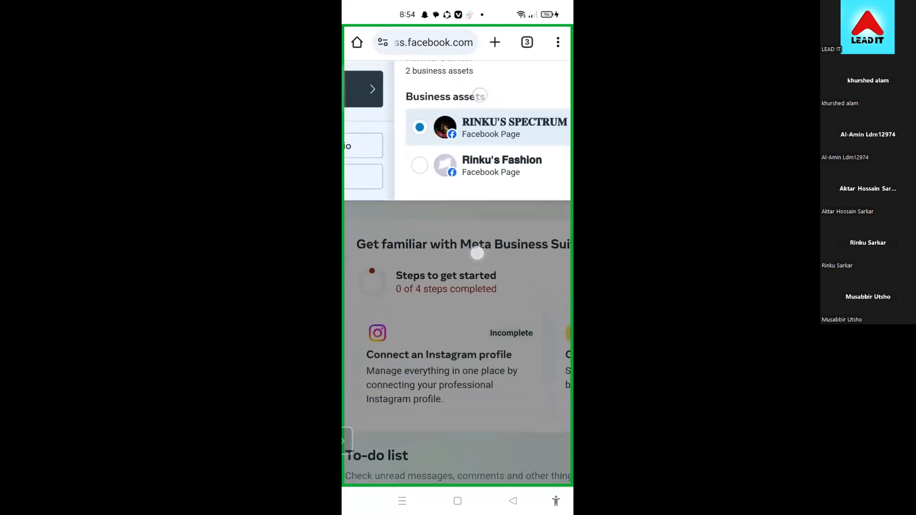
scroll(475, 175, "up", 1)
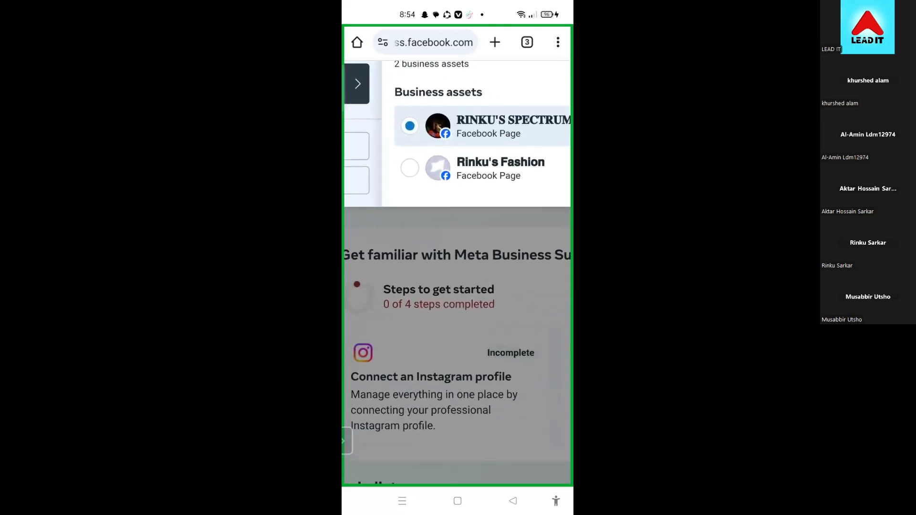
left_click_drag(490, 288, 452, 288)
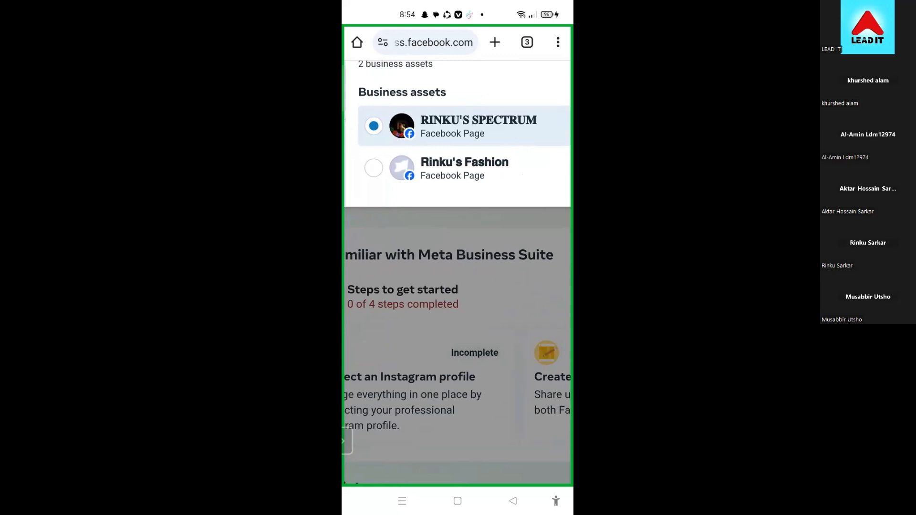
scroll(480, 233, "down", 3)
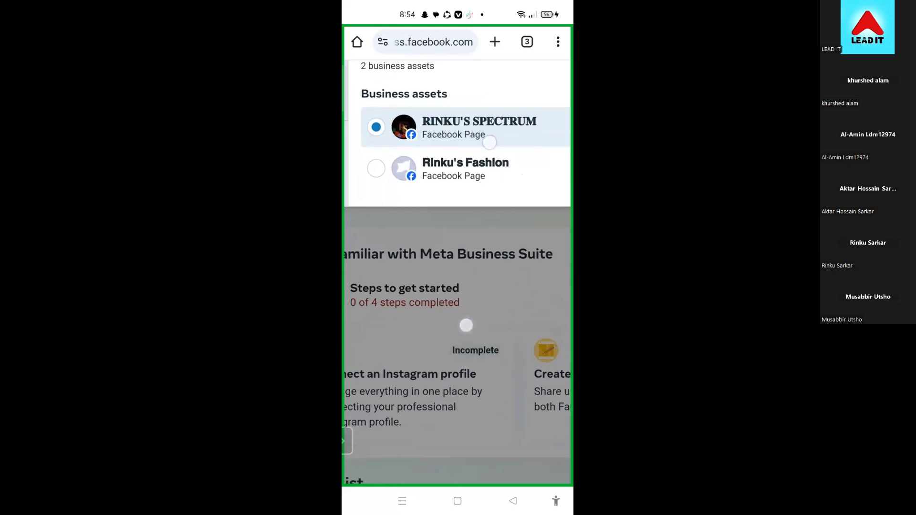
scroll(480, 233, "down", 3)
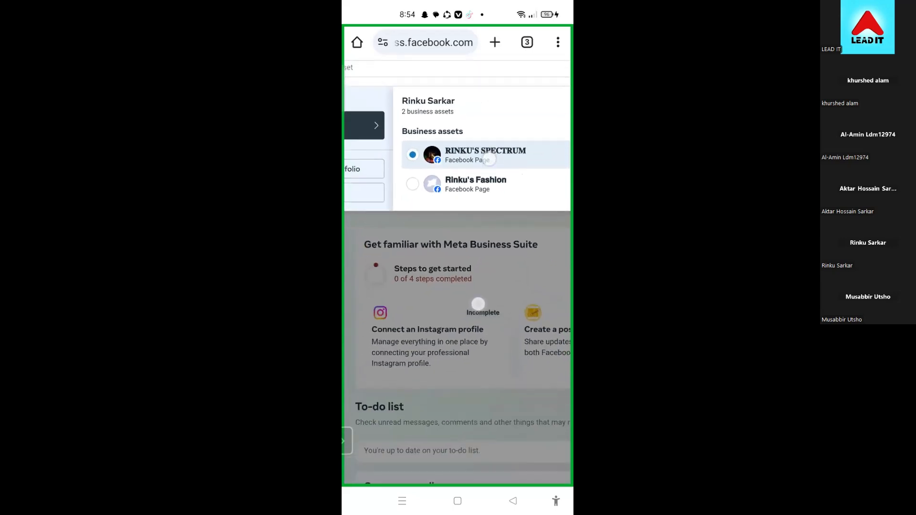
scroll(487, 231, "down", 3)
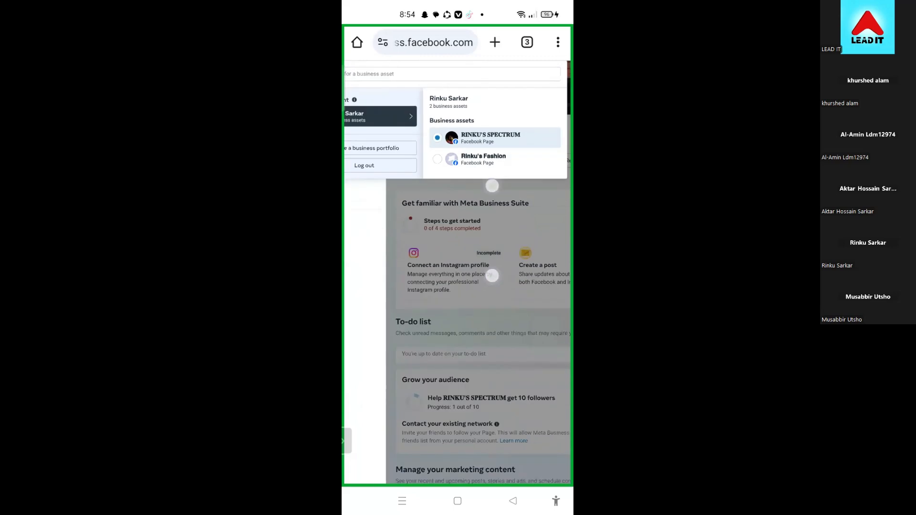
scroll(496, 228, "down", 3)
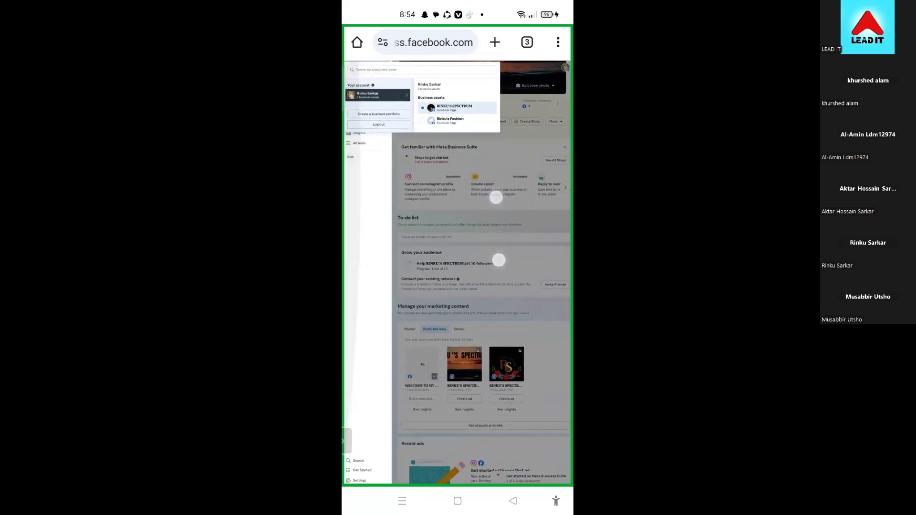
scroll(500, 229, "down", 1)
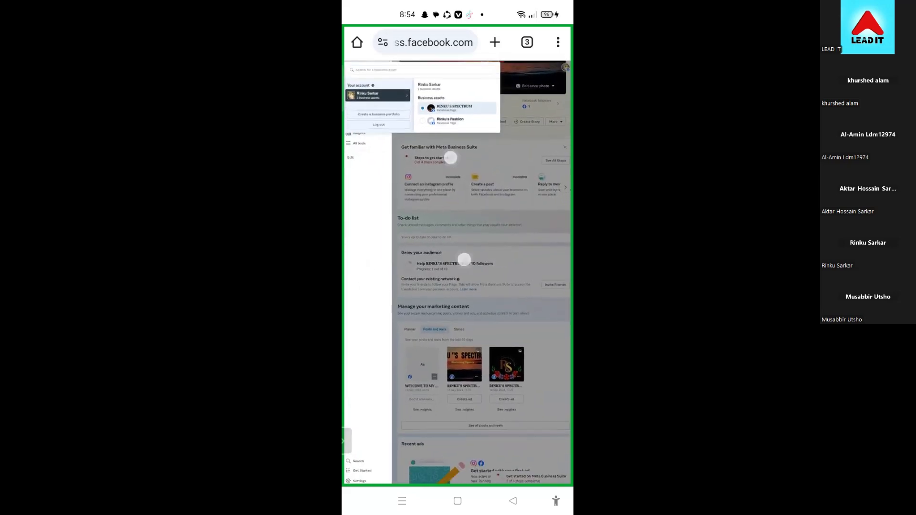
left_click(495, 42)
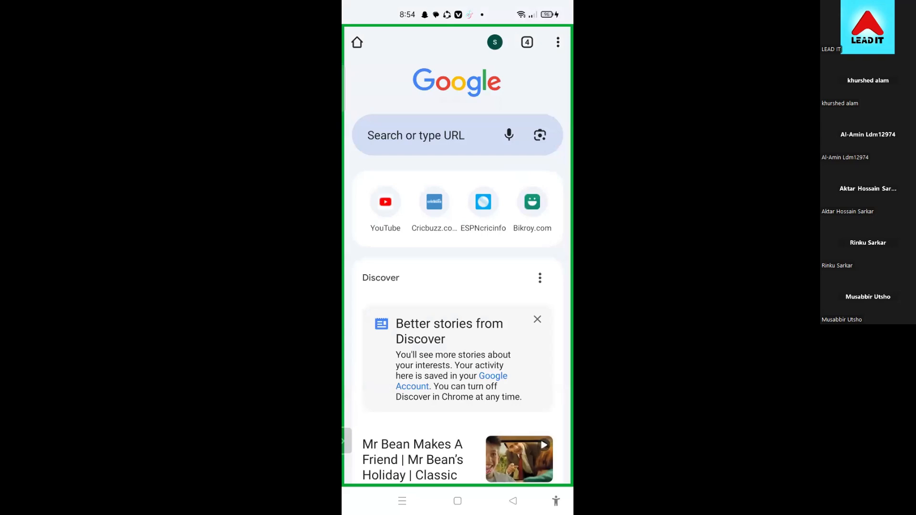
Search Google for 'ads.facebook' in the new tab via the suggestion list
scroll(468, 389, "down", 1)
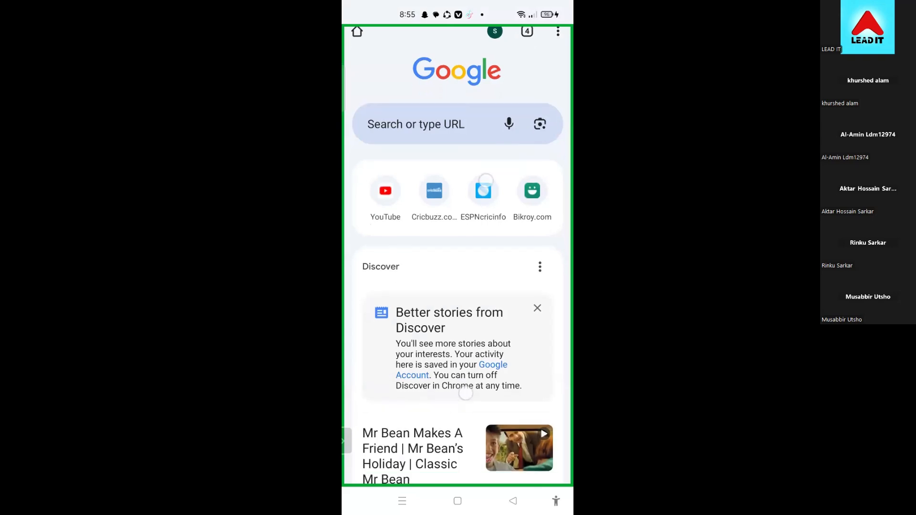
scroll(472, 376, "up", 1)
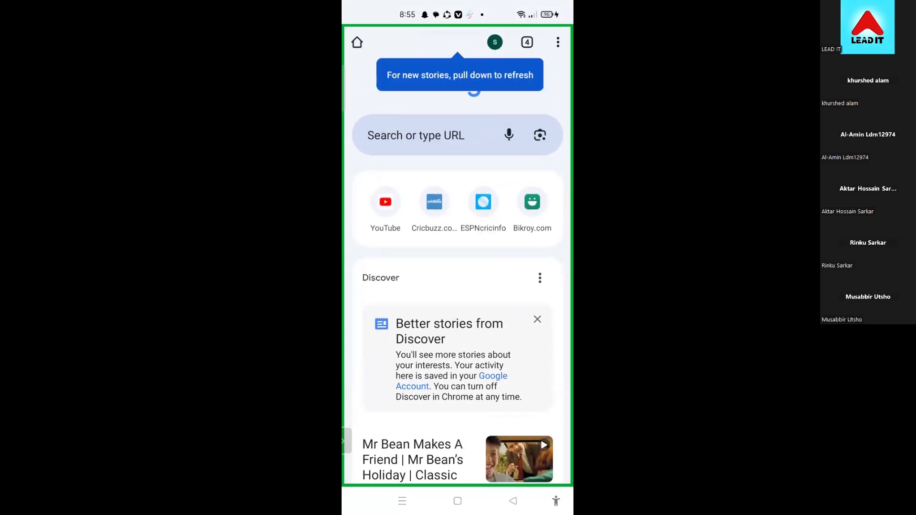
left_click(415, 135)
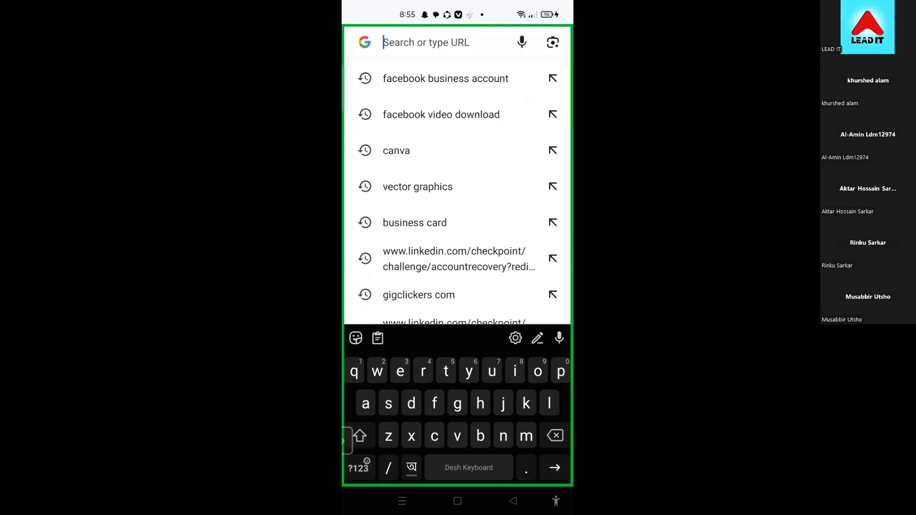
type("s")
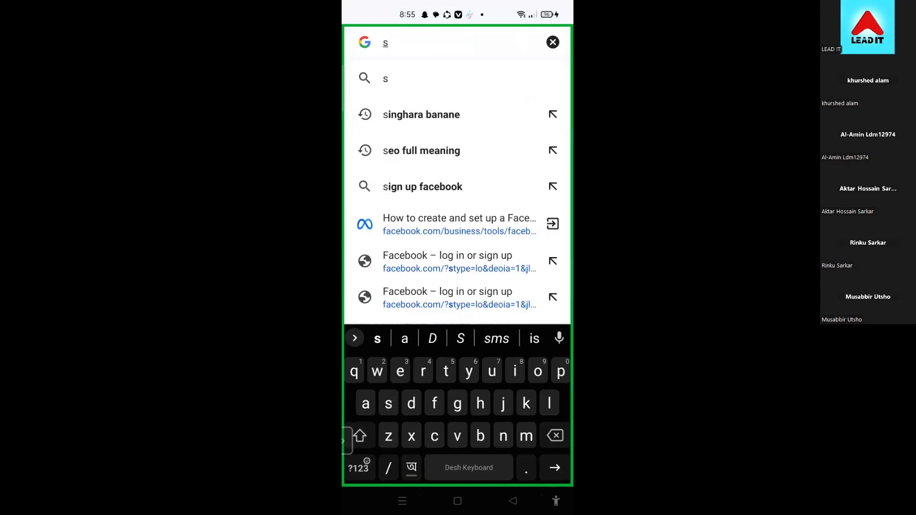
type(".")
key("BackSpace")
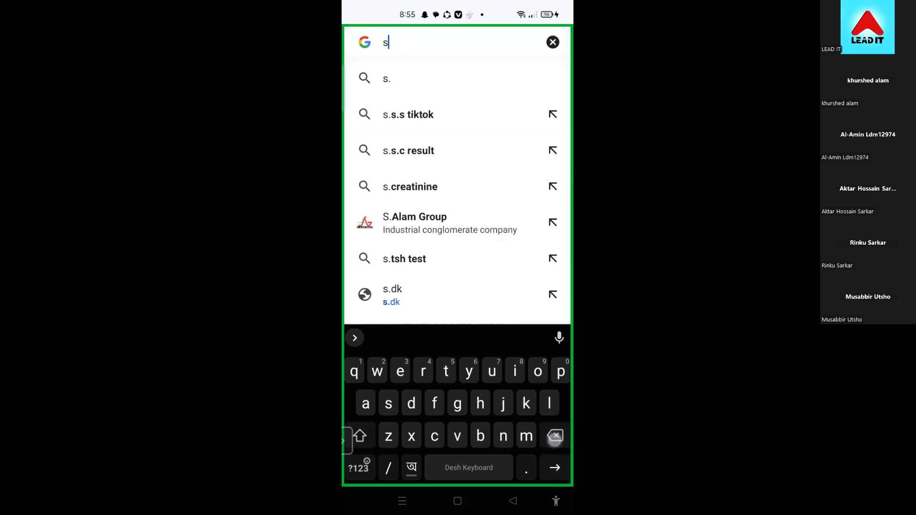
key("BackSpace")
type("ad")
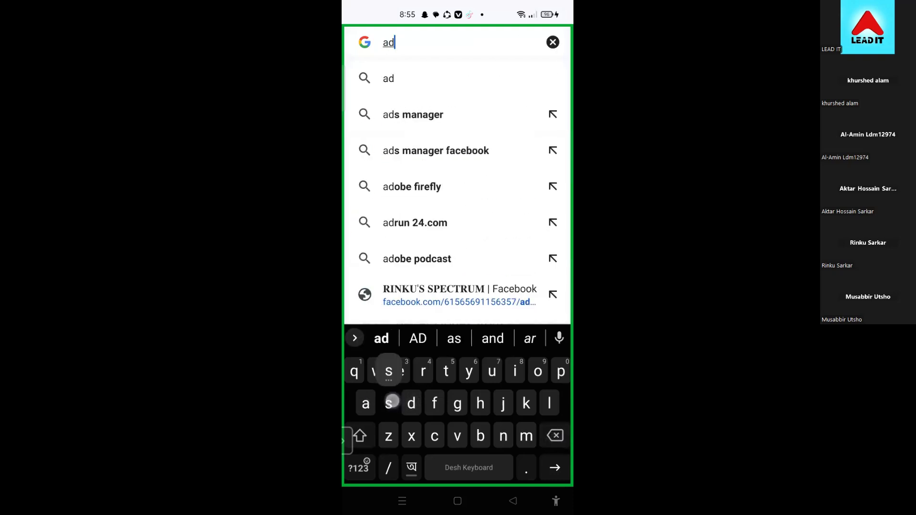
type("s.")
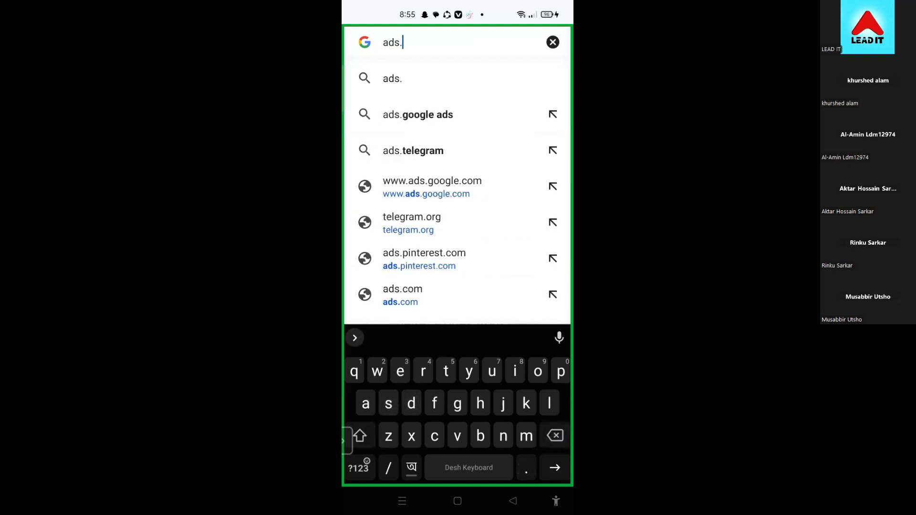
type("face")
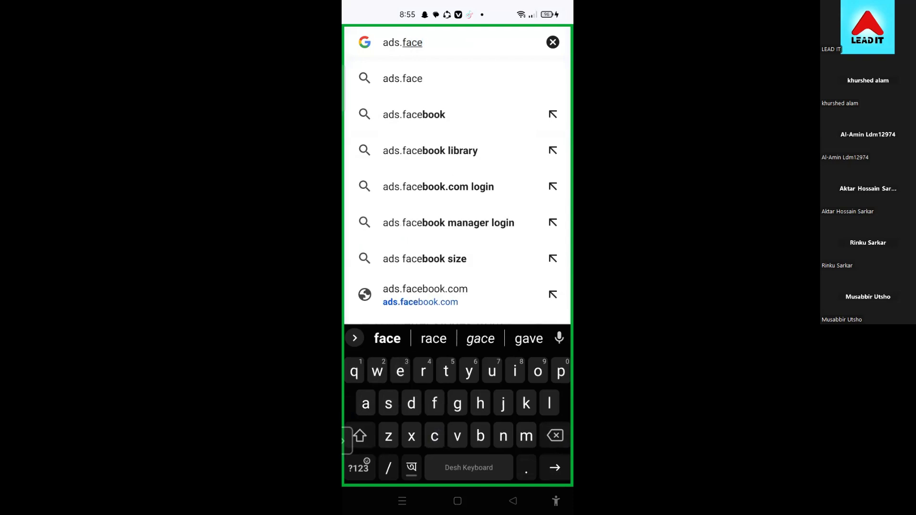
left_click(444, 118)
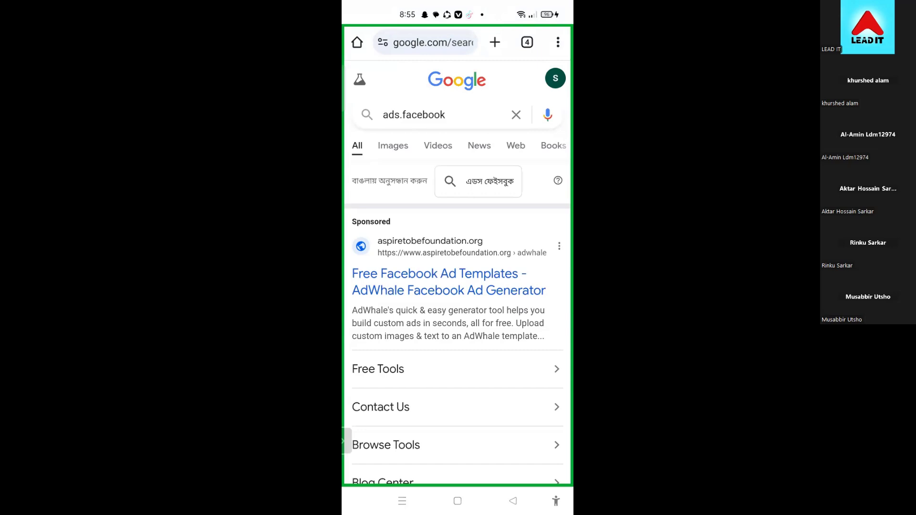
Go to ads.facebook.com from the address bar to load Facebook's business ads page
left_click(425, 43)
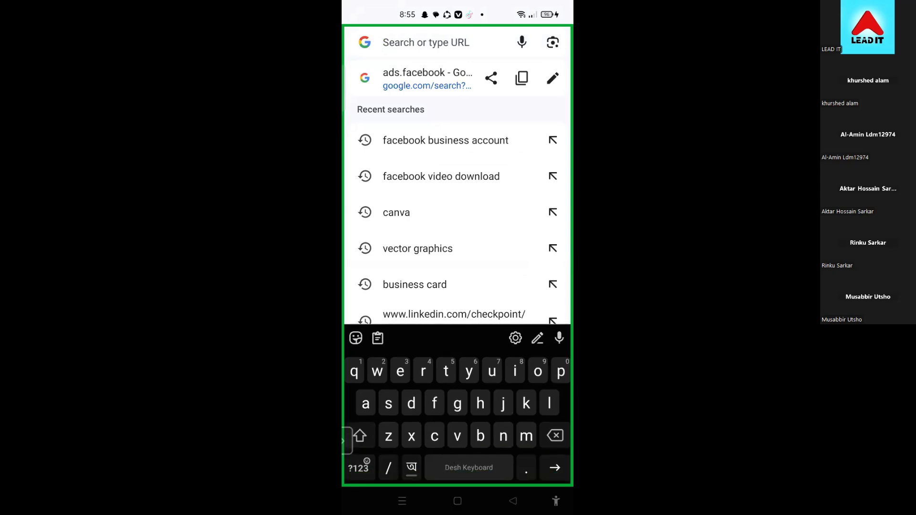
type("ads.")
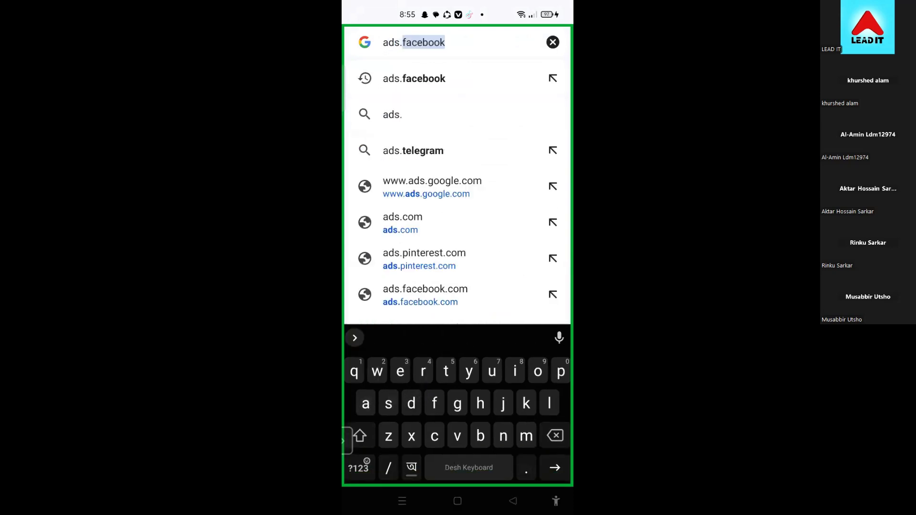
type("faceb")
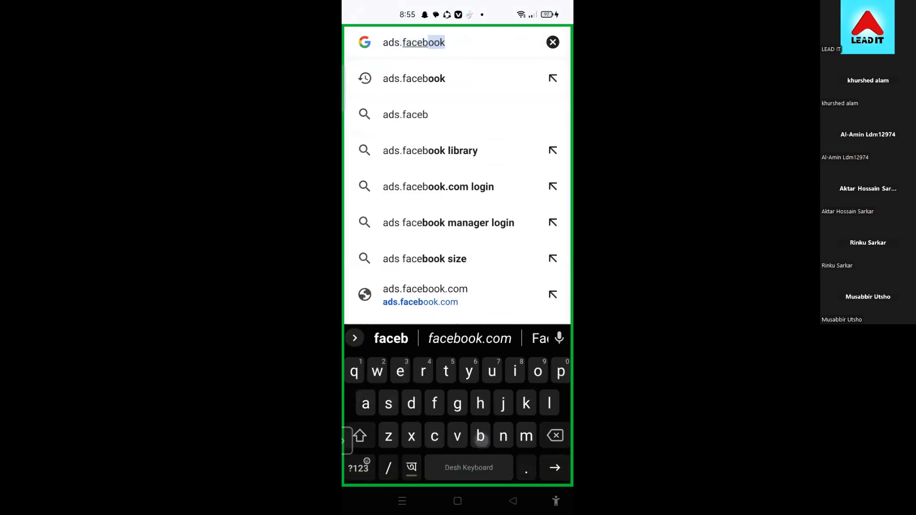
type("ook")
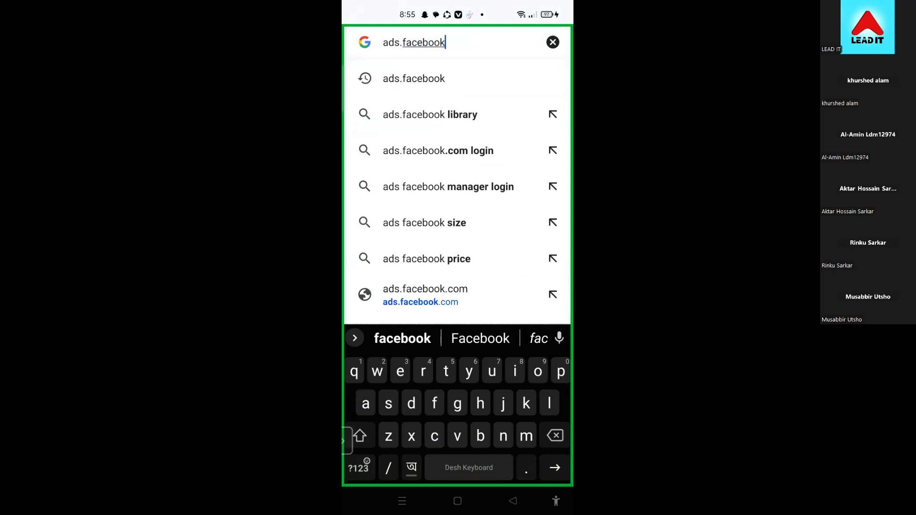
type(".")
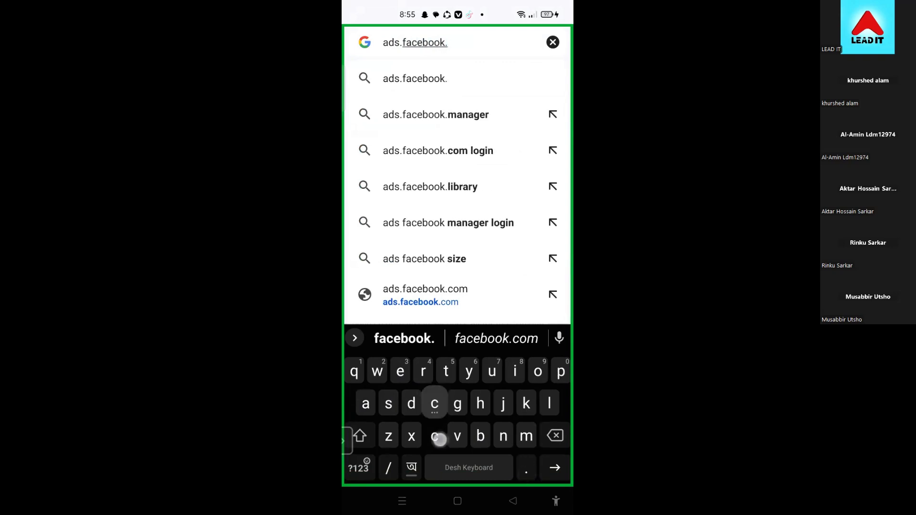
type("com")
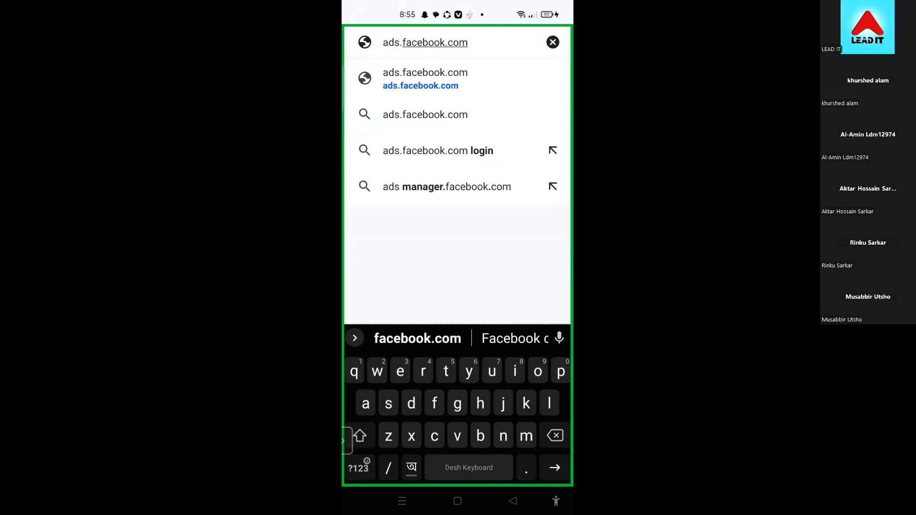
key("Return")
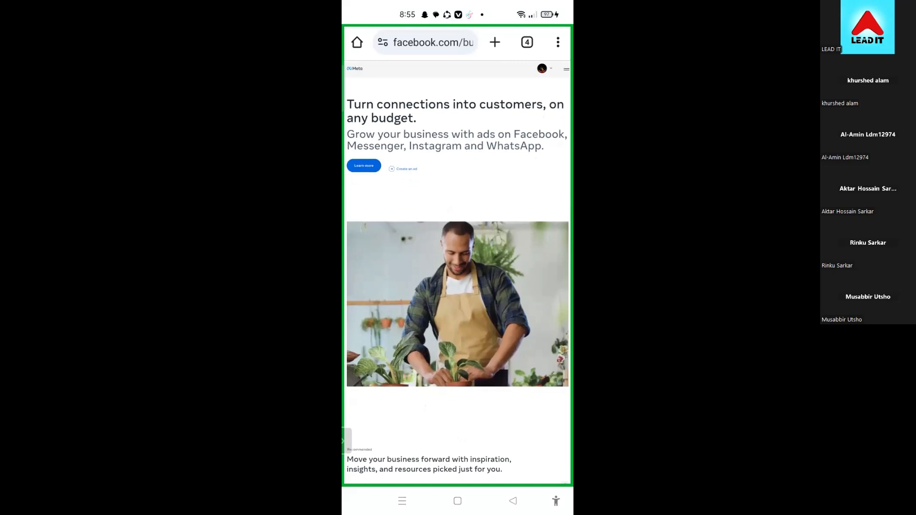
Read through the 'Turn connections into customers' ads page, then follow its Create an ad link
scroll(493, 389, "down", 5)
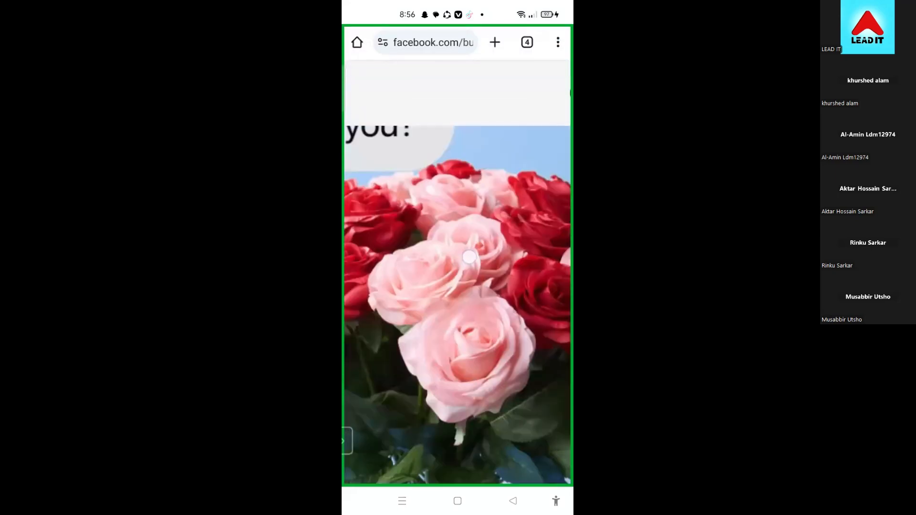
scroll(454, 305, "up", 4)
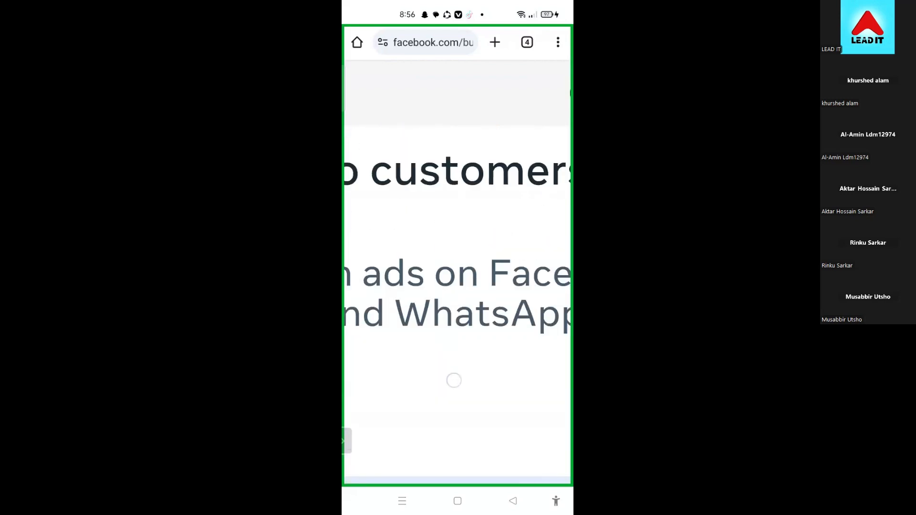
scroll(486, 275, "down", 3)
scroll(528, 164, "up", 2)
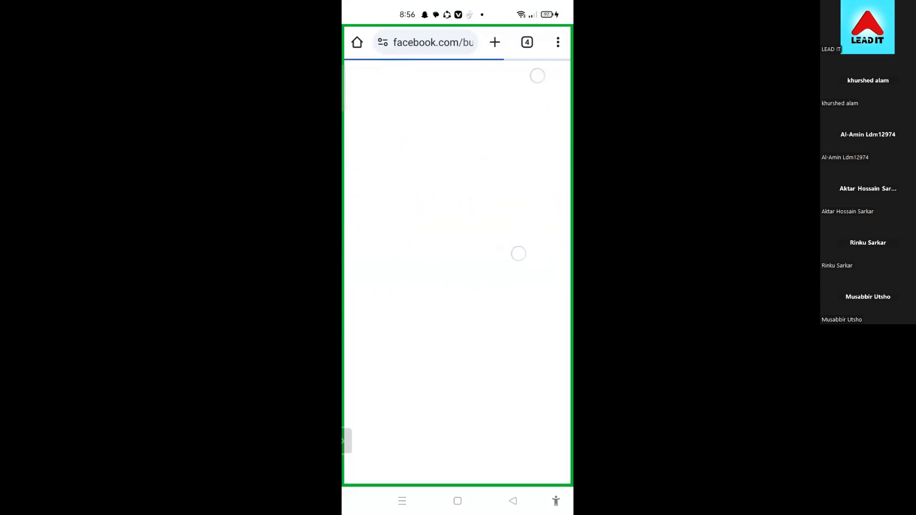
scroll(468, 206, "right", 1)
scroll(442, 216, "left", 3)
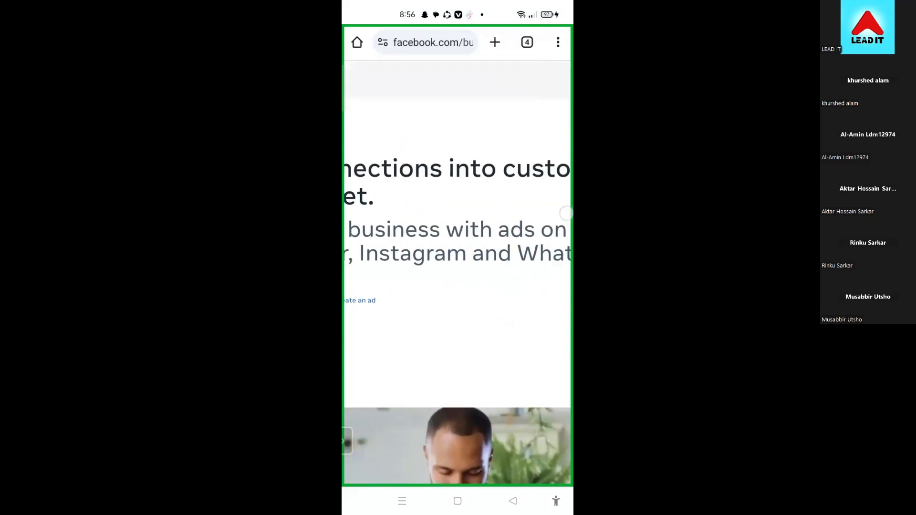
scroll(470, 152, "left", 3)
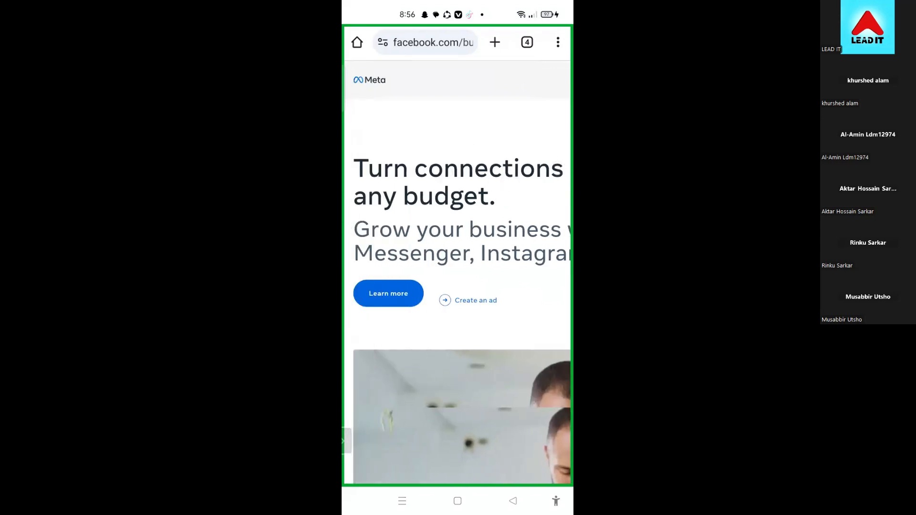
scroll(477, 219, "up", 2)
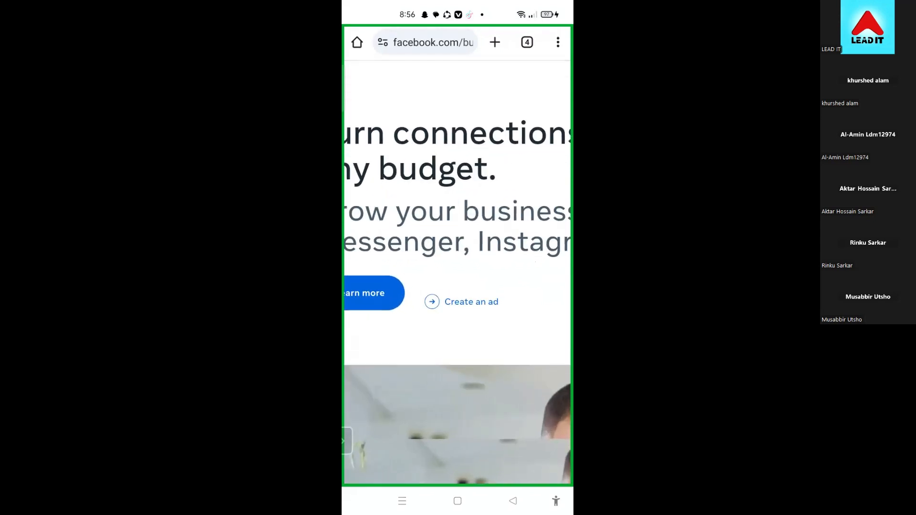
left_click(471, 302)
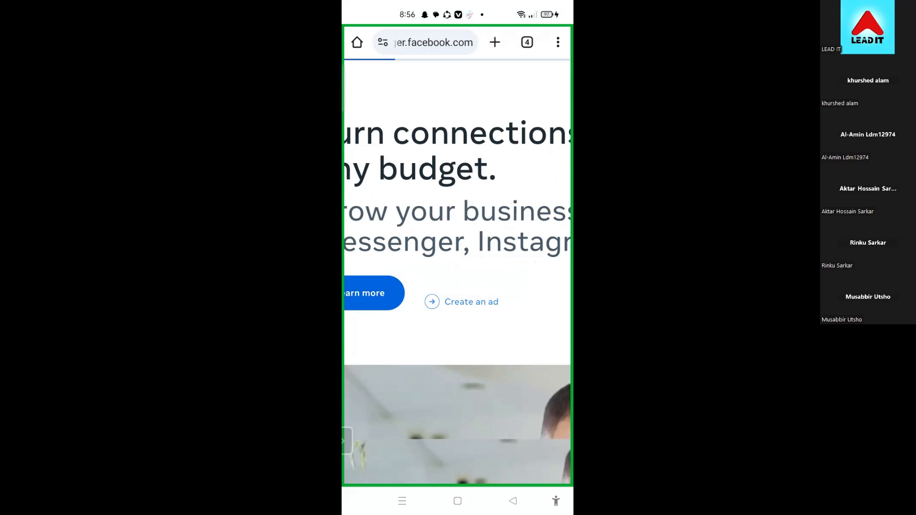
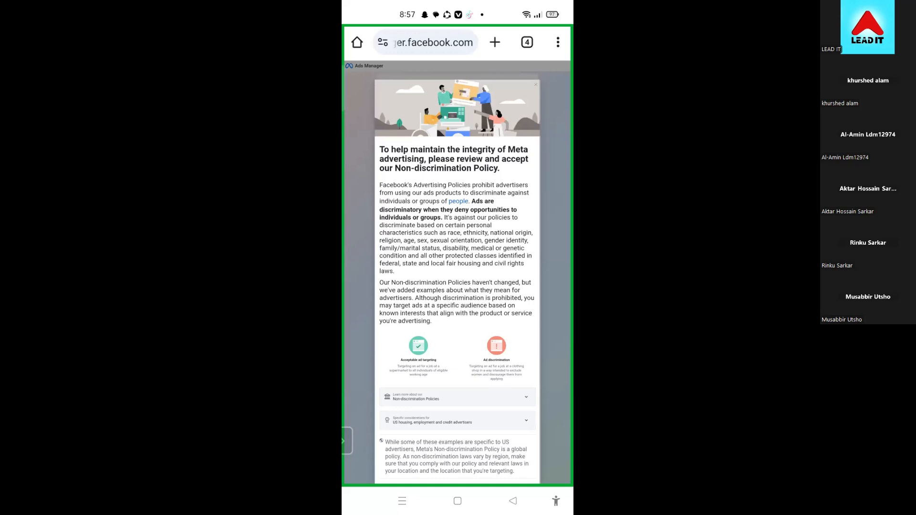
Accept the Non-discrimination Policy and dismiss the thank-you confirmation with Done
scroll(457, 281, "down", 1)
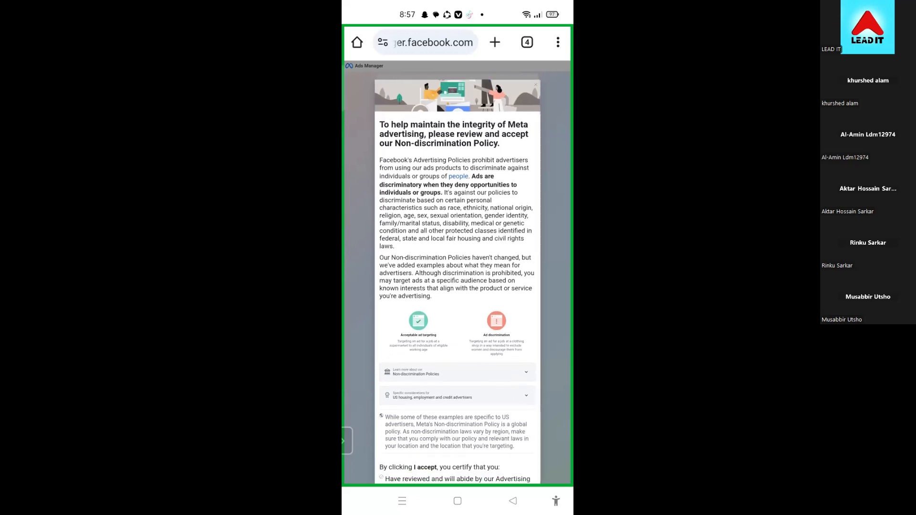
scroll(501, 434, "down", 2)
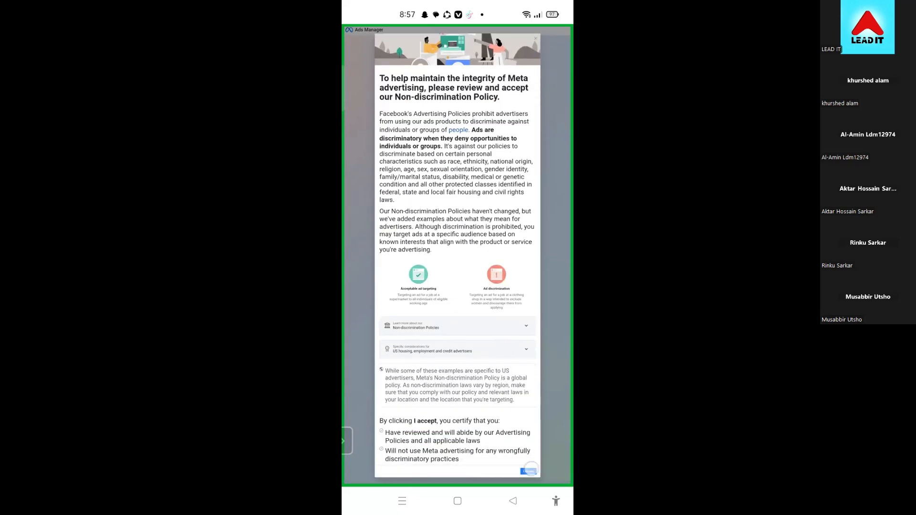
left_click(529, 471)
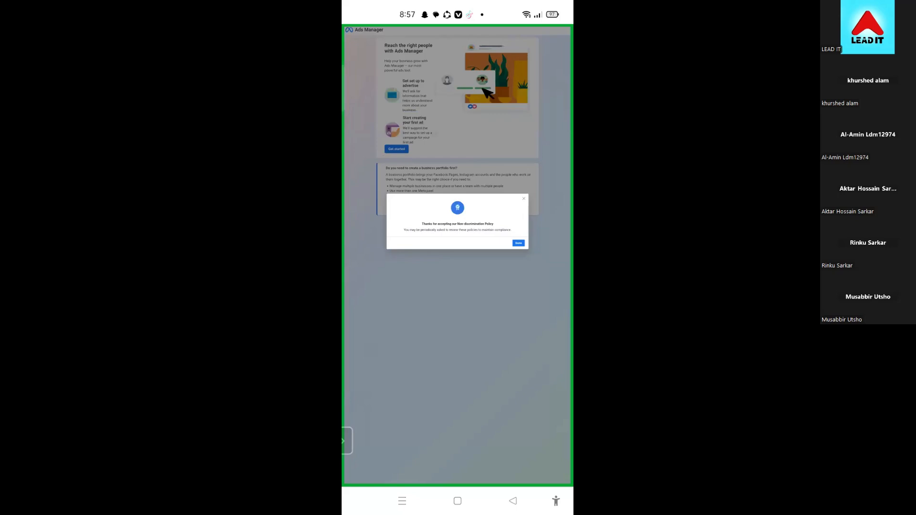
scroll(461, 225, "up", 5)
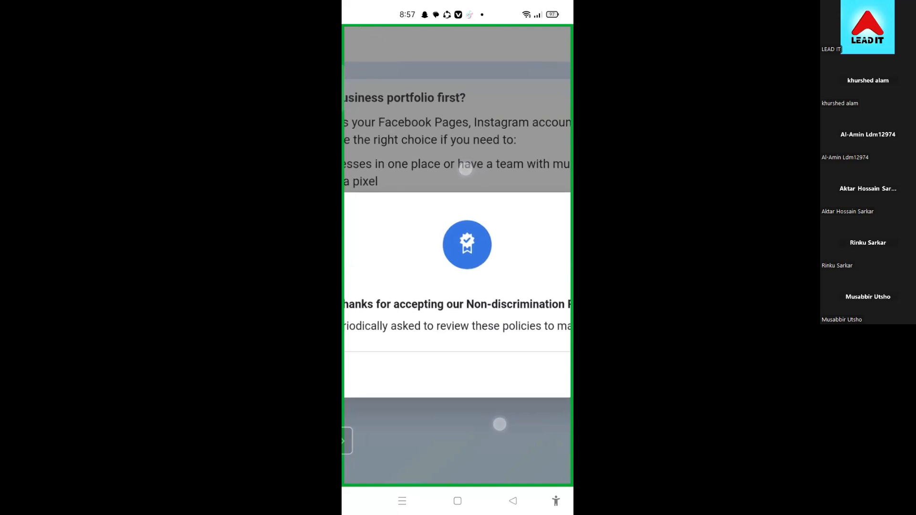
scroll(480, 296, "down", 5)
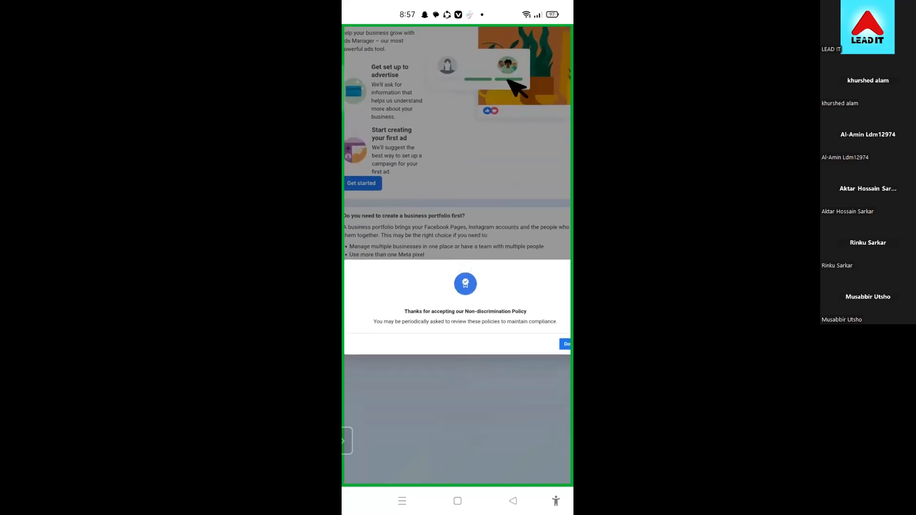
left_click(565, 344)
scroll(478, 334, "down", 5)
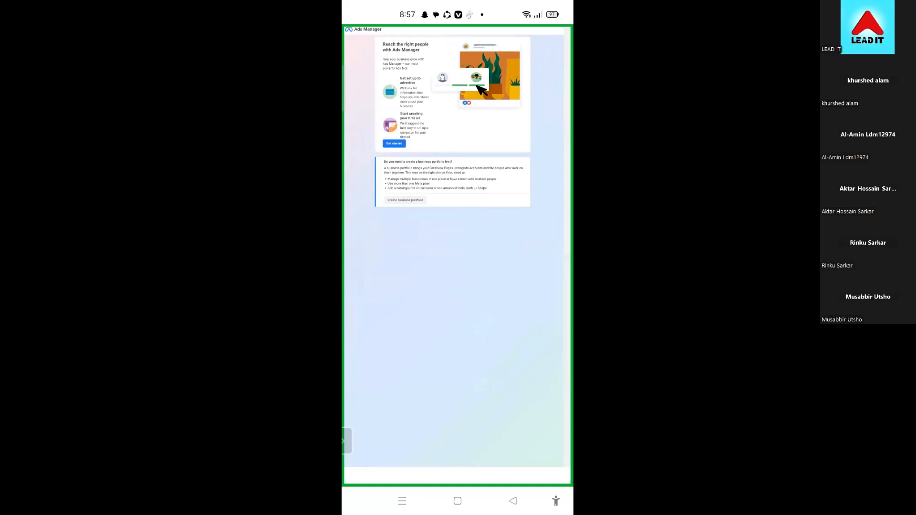
Start the Ads Manager setup wizard with Get started
left_click(395, 142)
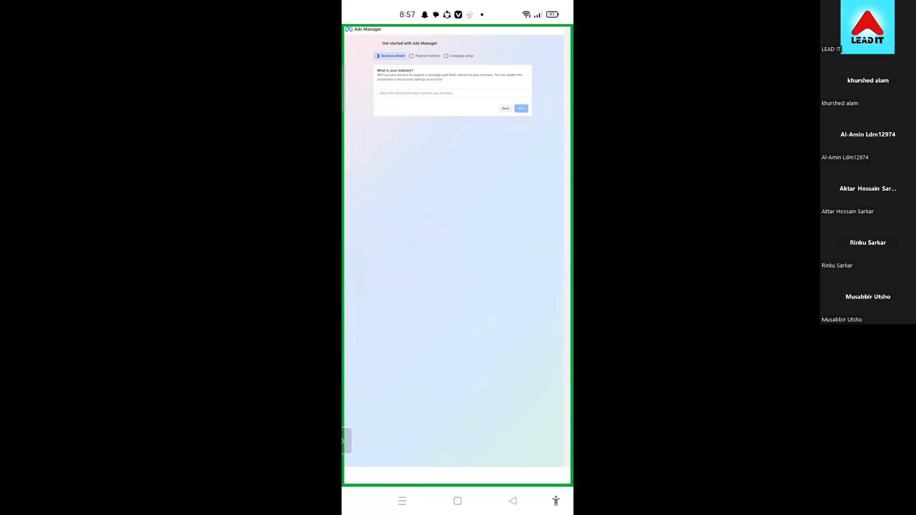
scroll(430, 72, "up", 5)
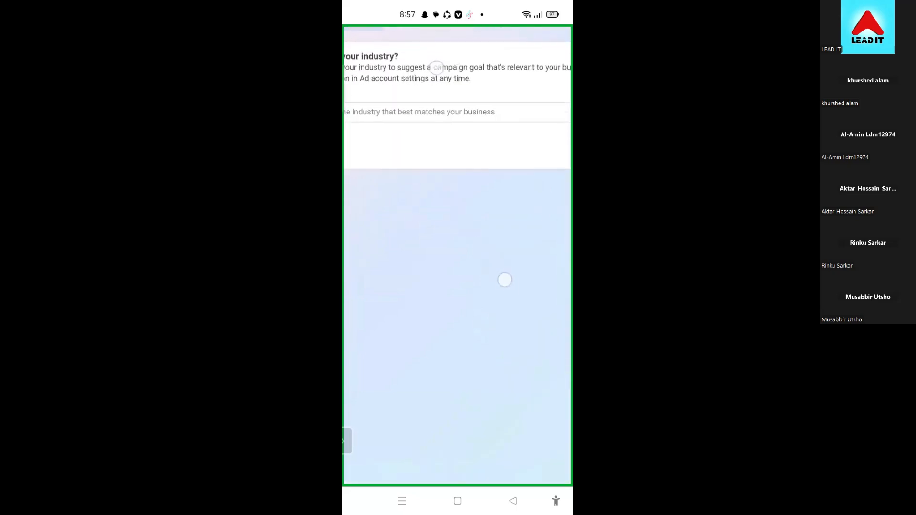
left_click_drag(468, 175, 522, 178)
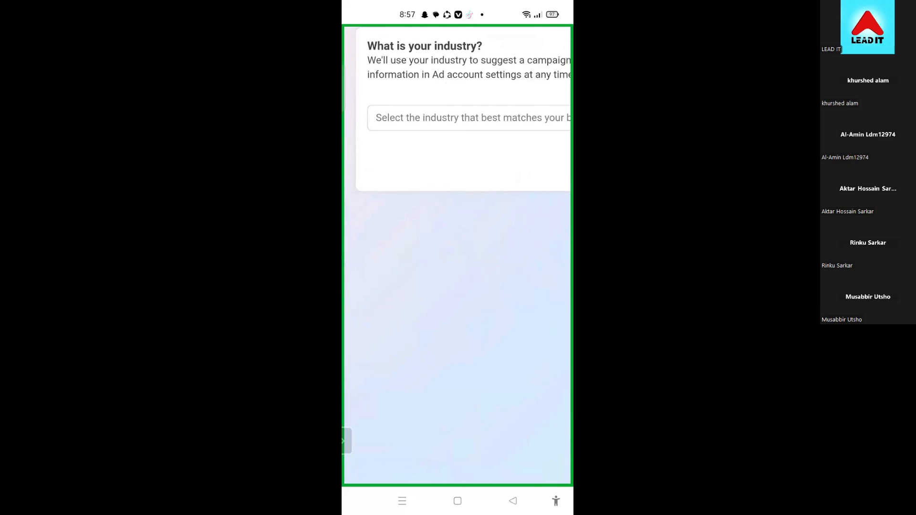
scroll(470, 157, "down", 5)
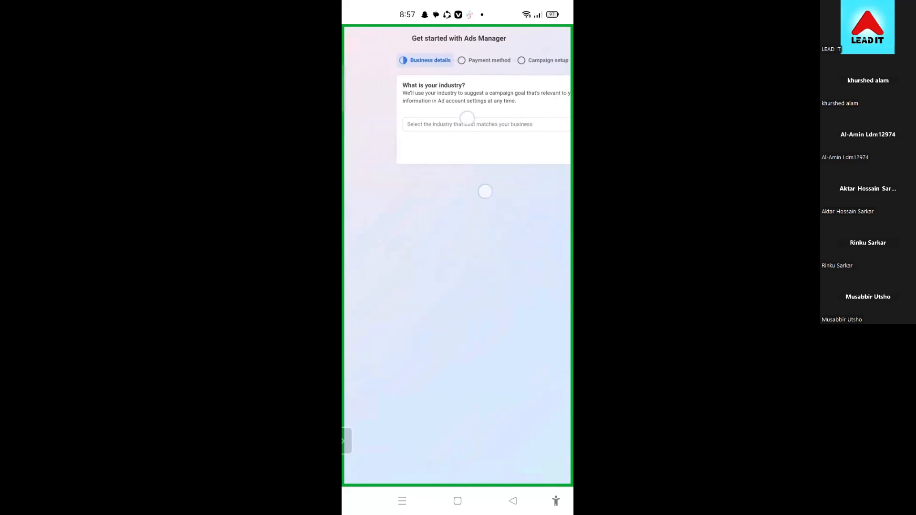
scroll(473, 153, "down", 2)
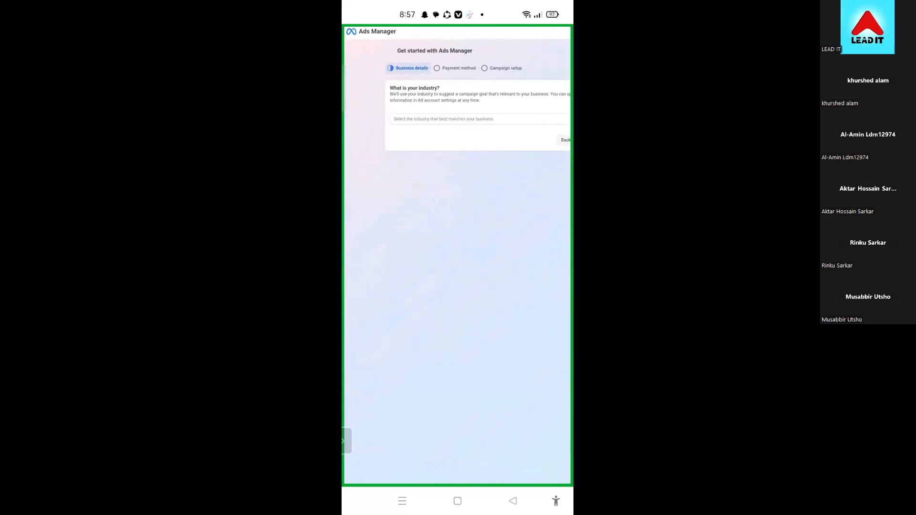
Set the industry to Professional services
left_click(431, 119)
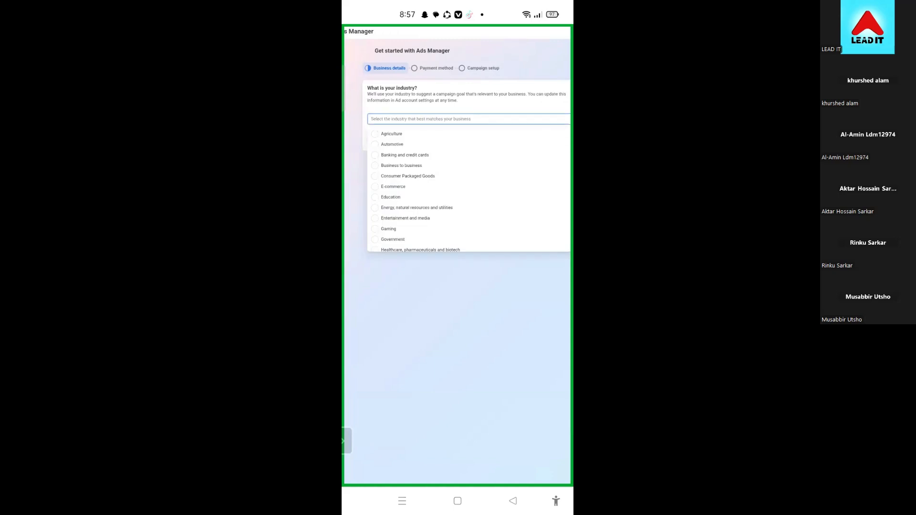
scroll(437, 210, "up", 5)
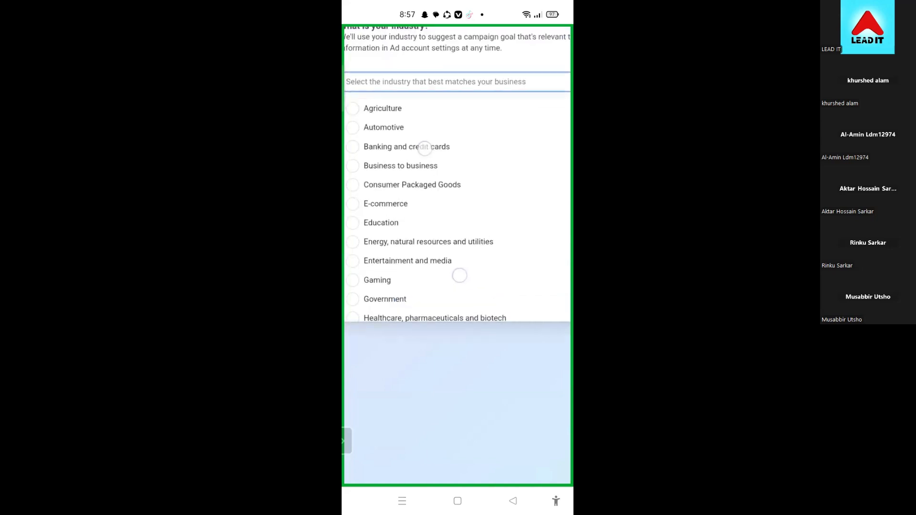
left_click_drag(474, 247, 484, 188)
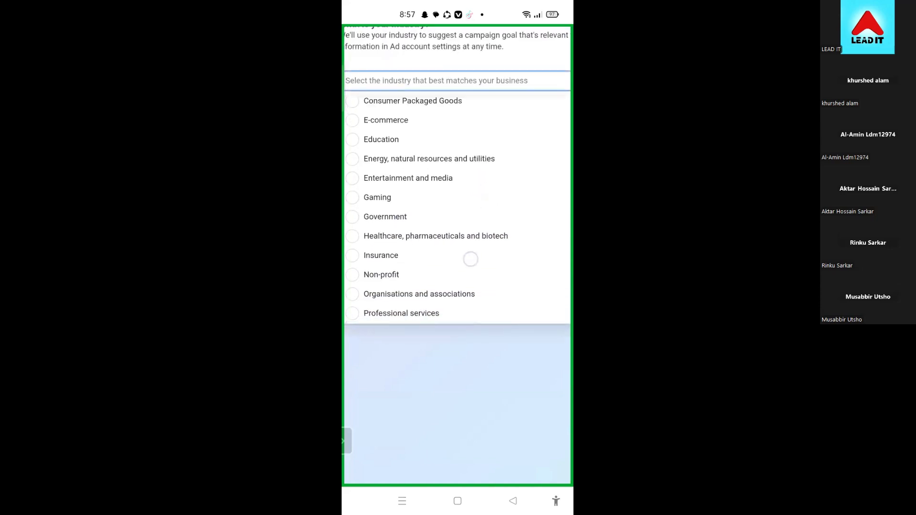
left_click_drag(470, 260, 483, 180)
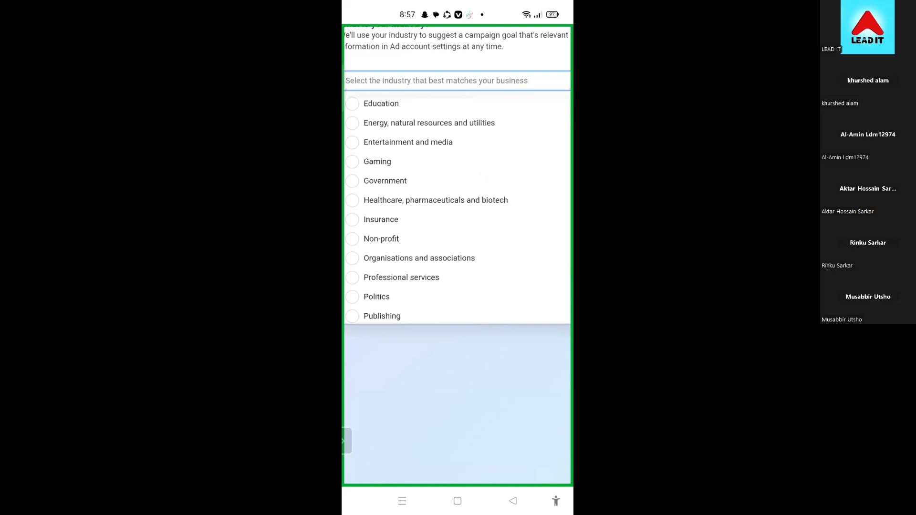
left_click(411, 280)
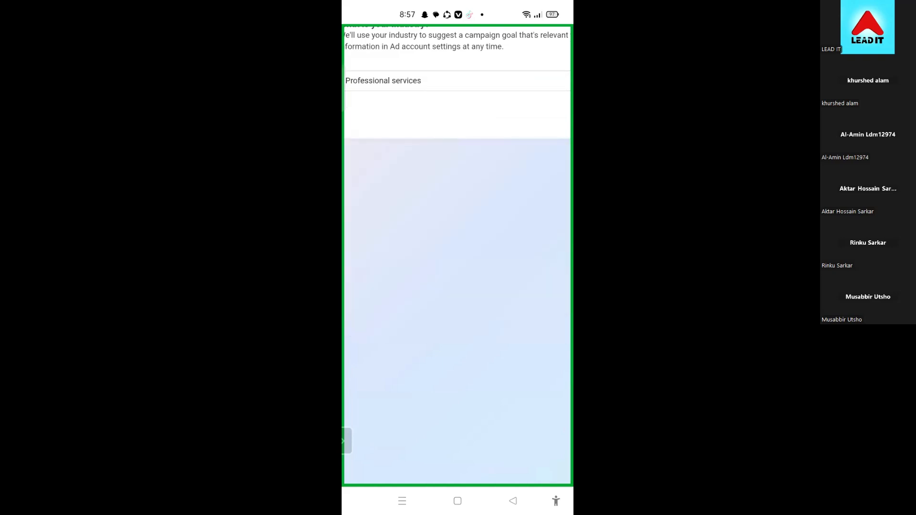
left_click_drag(456, 128, 453, 175)
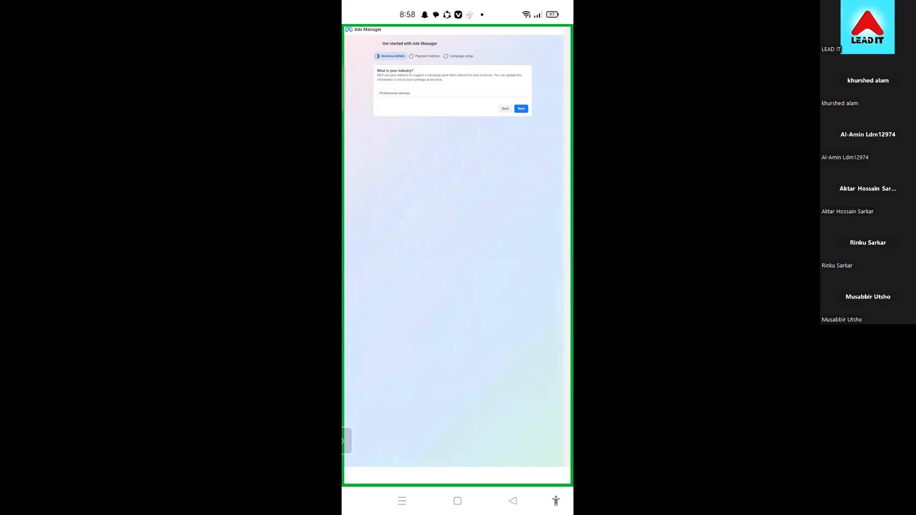
left_click_drag(467, 40, 523, 43)
Confirm the industry and the Facebook Page, then skip the payment method with Not now
left_click(521, 109)
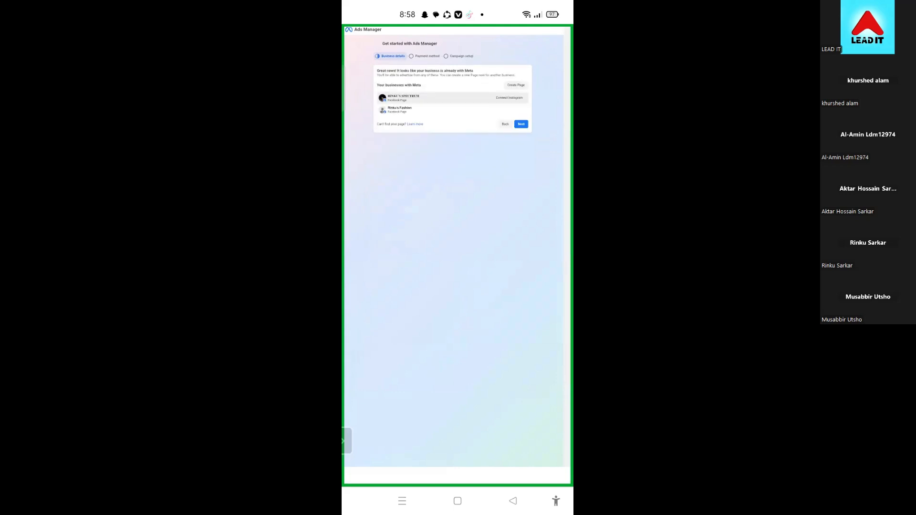
left_click(521, 124)
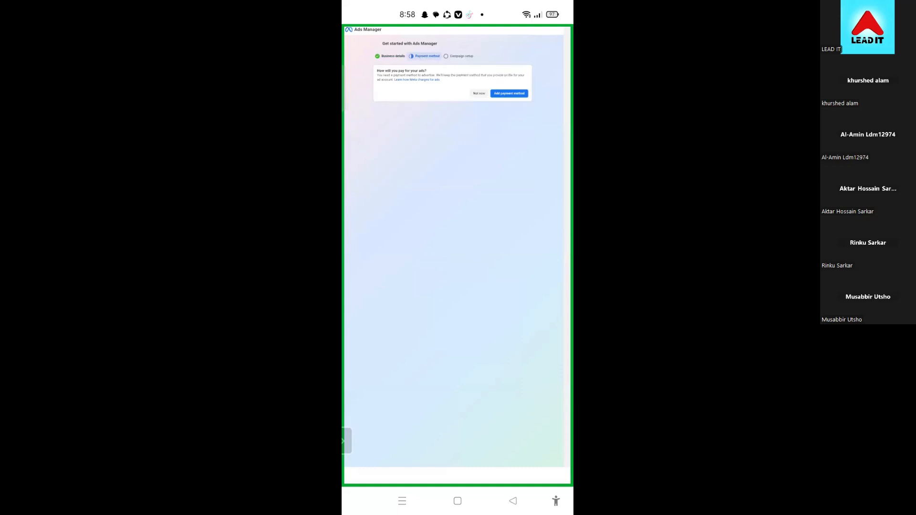
scroll(480, 101, "up", 5)
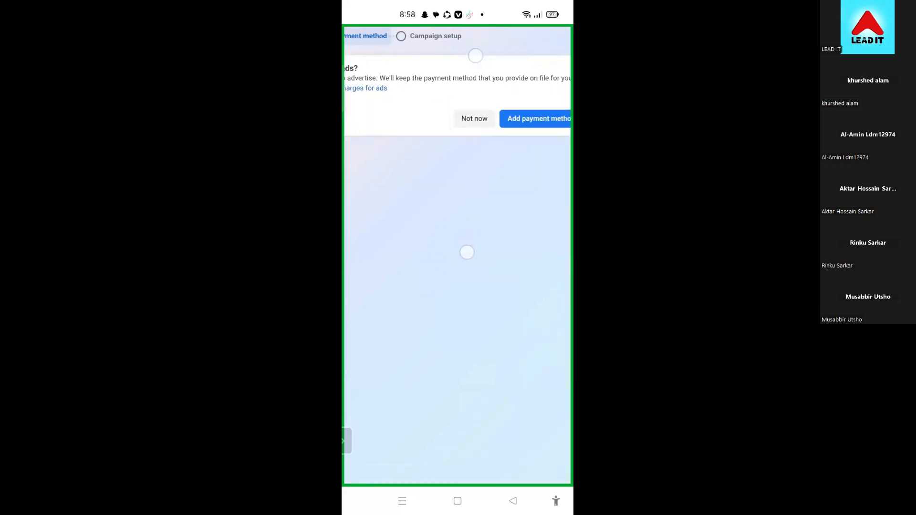
scroll(442, 169, "up", 1)
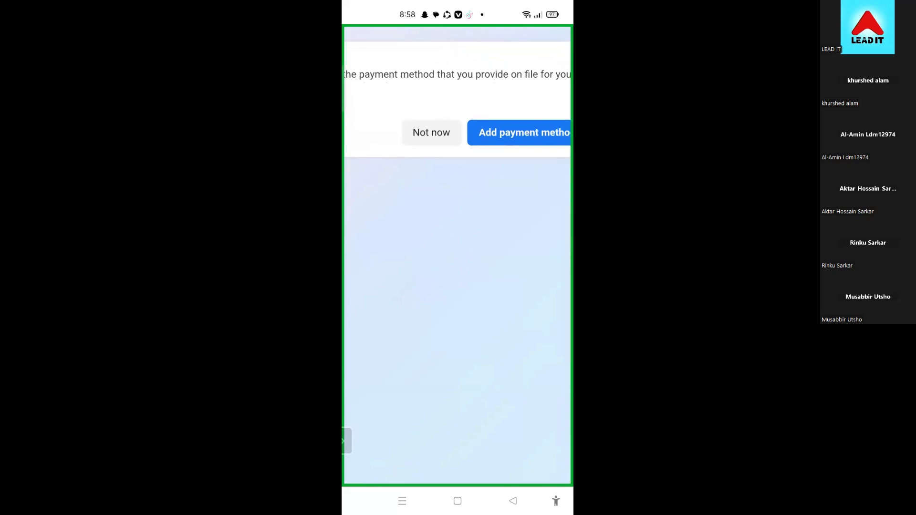
left_click_drag(468, 234, 415, 245)
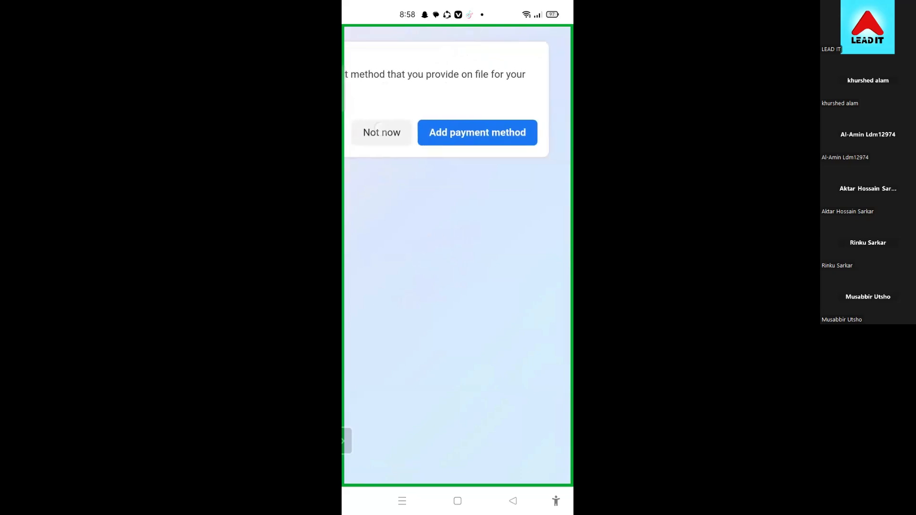
left_click(381, 132)
scroll(466, 231, "down", 3)
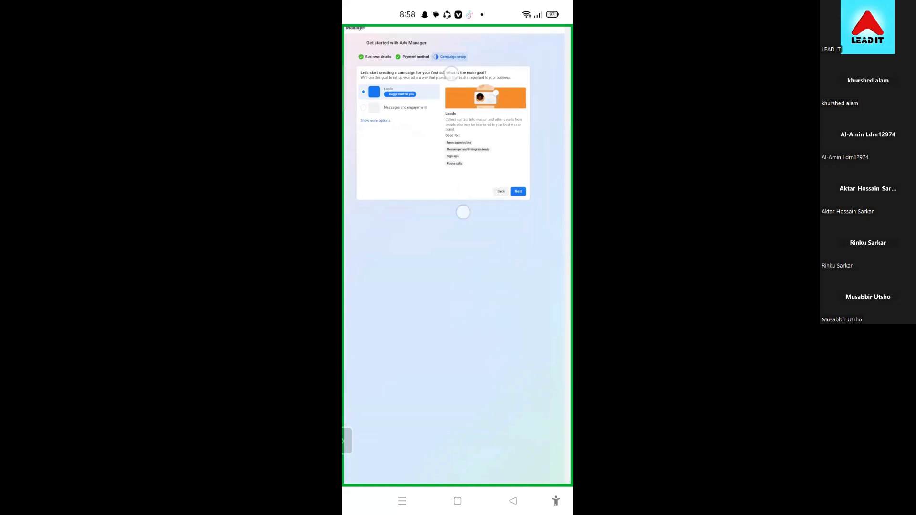
scroll(467, 231, "up", 3)
scroll(476, 175, "down", 3)
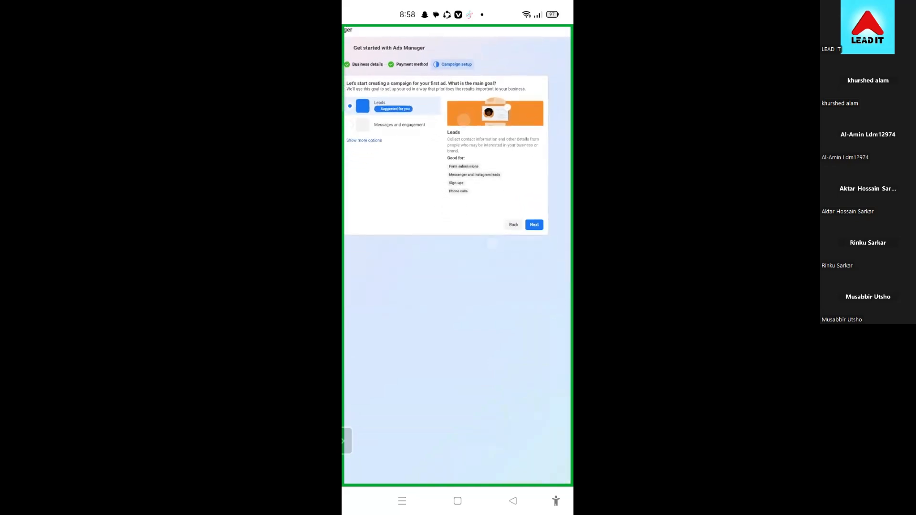
Choose Leads as the goal and create the campaign with Recommended settings
left_click(535, 224)
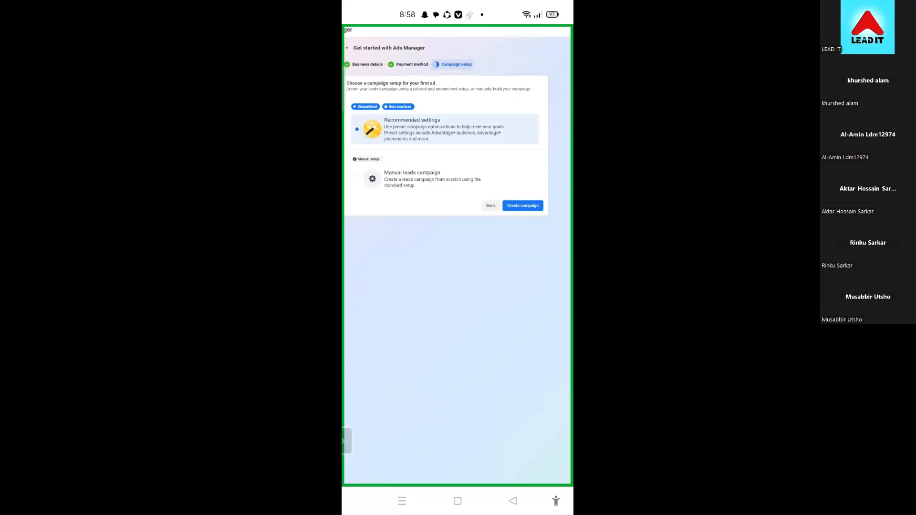
left_click(523, 206)
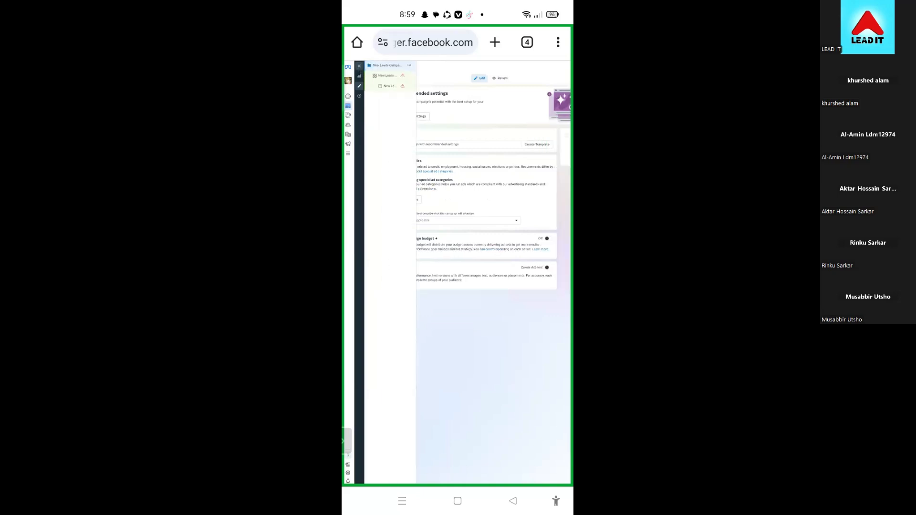
Hide the campaign tree and close the New Leads Campaign editor
left_click(360, 66)
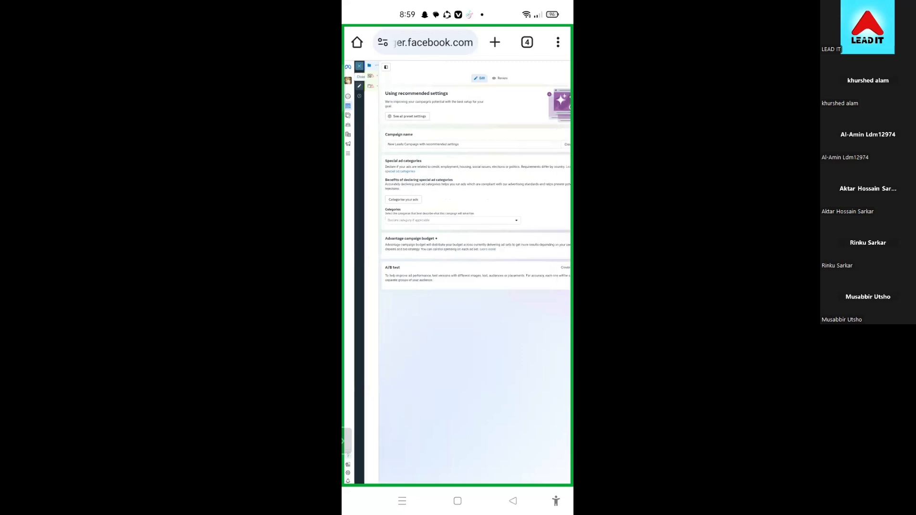
scroll(412, 127, "up", 5)
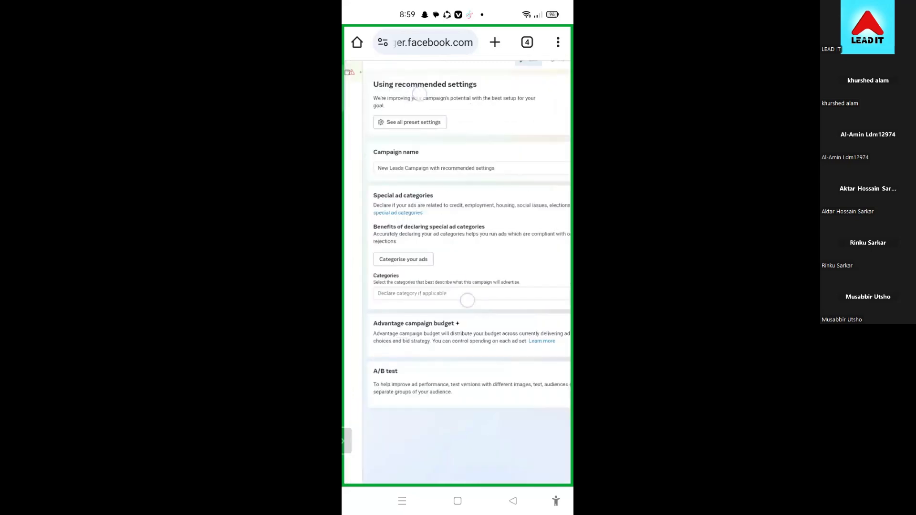
scroll(412, 127, "up", 2)
left_click_drag(432, 189, 554, 191)
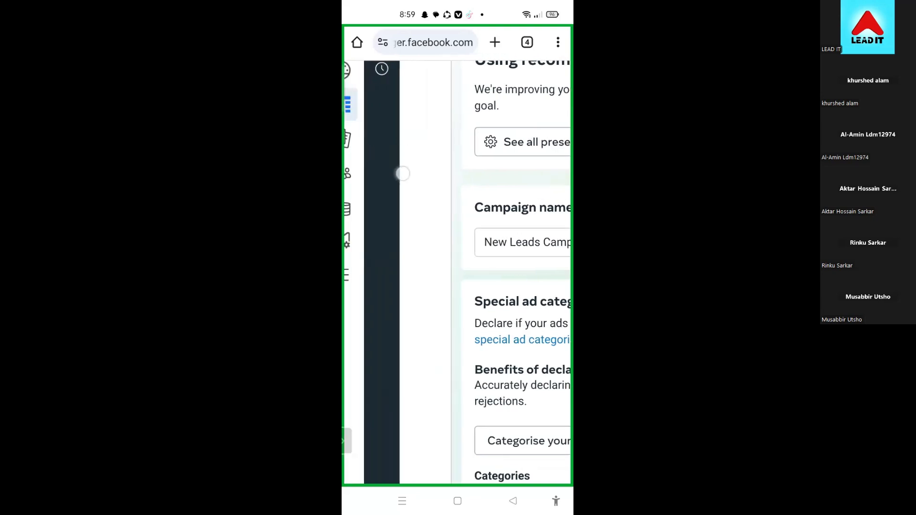
left_click_drag(402, 174, 425, 310)
left_click(382, 81)
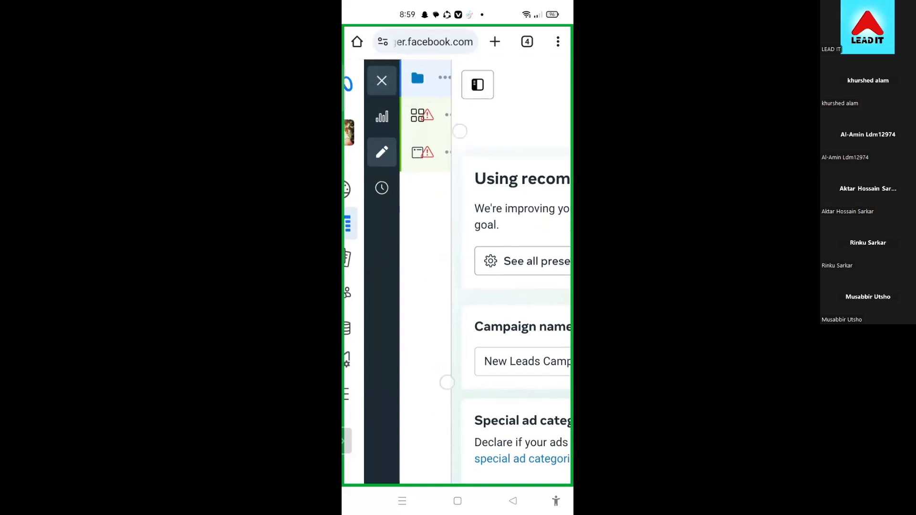
scroll(453, 258, "down", 5)
scroll(467, 224, "down", 1)
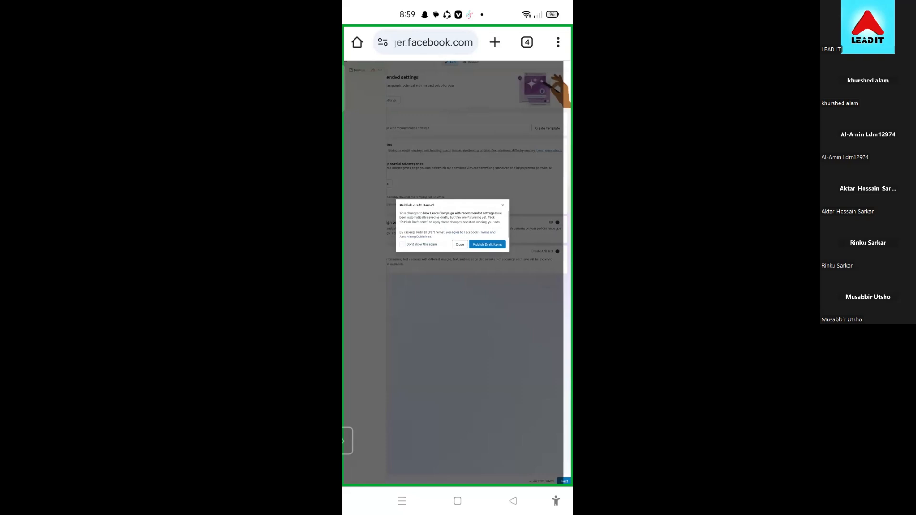
Choose Publish Draft Items to reach the Bangladesh / Bangladeshi Taka payment form
scroll(453, 223, "up", 5)
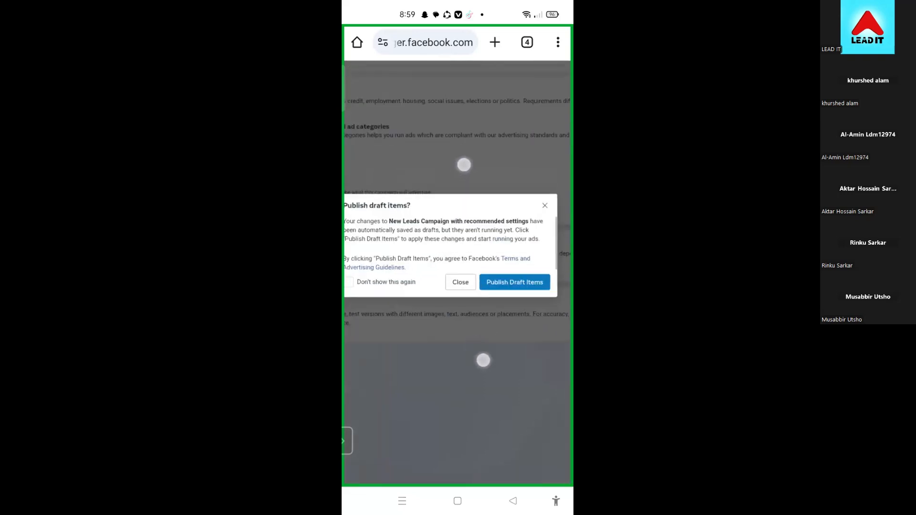
scroll(475, 264, "up", 3)
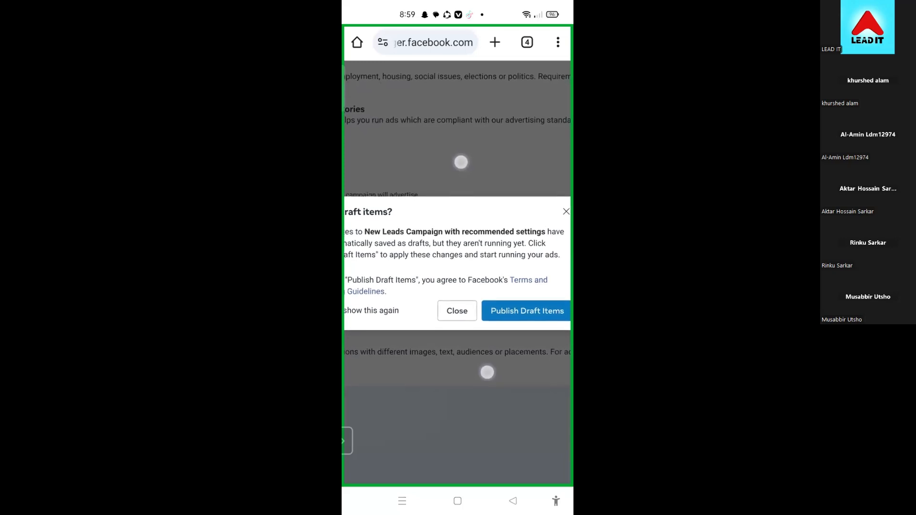
scroll(462, 280, "down", 5)
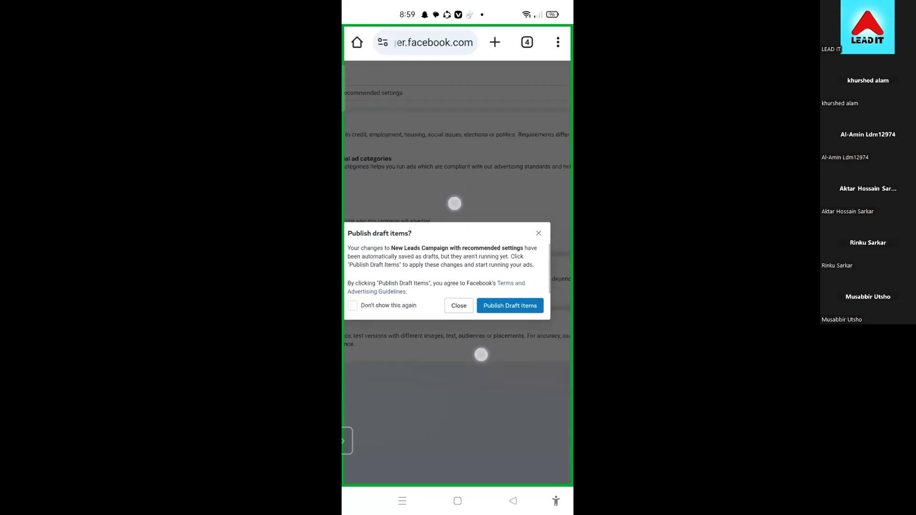
scroll(475, 275, "down", 2)
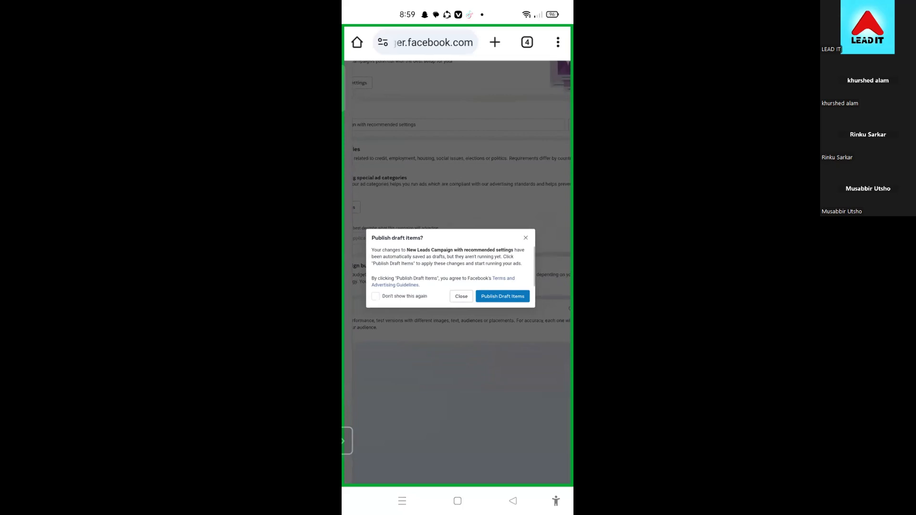
key("XF86AudioRaiseVolume")
left_click(502, 297)
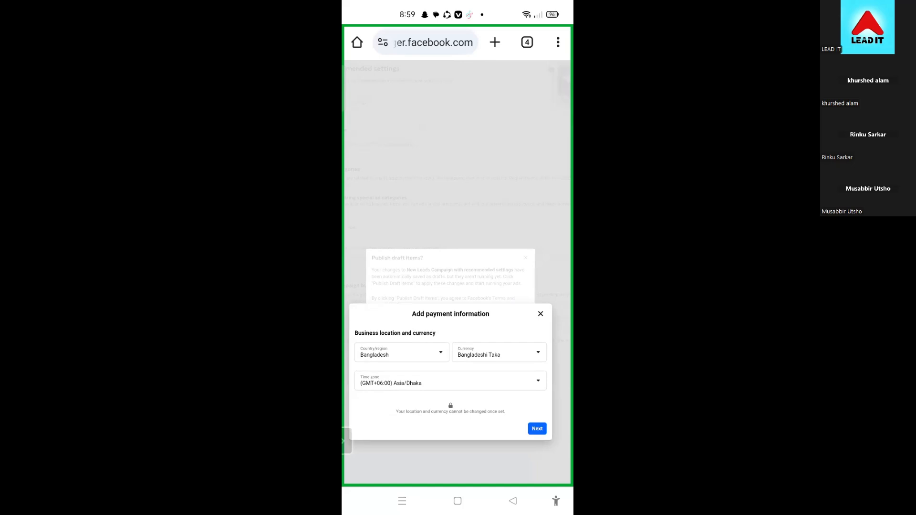
Accept Bangladesh, Bangladeshi Taka and Asia/Dhaka, then continue to debit or credit card
scroll(432, 372, "up", 5)
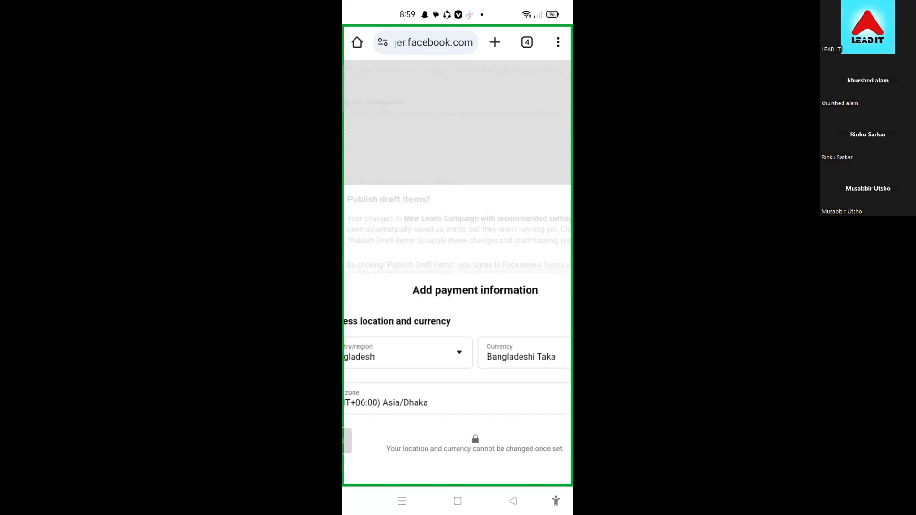
scroll(449, 350, "down", 3)
scroll(448, 350, "down", 3)
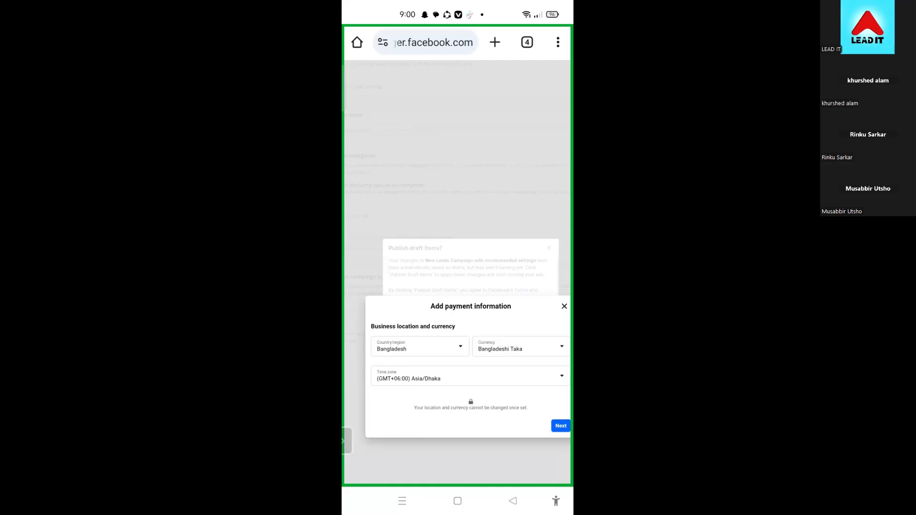
left_click(561, 425)
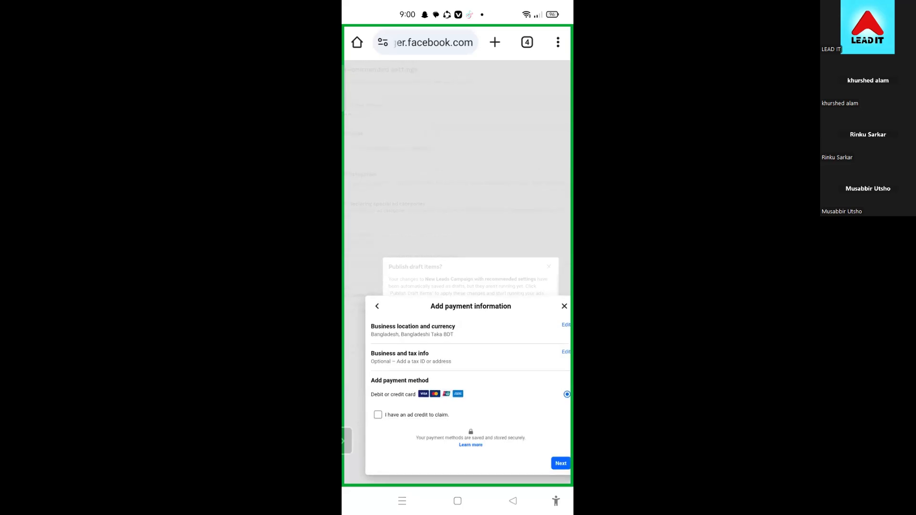
left_click(561, 464)
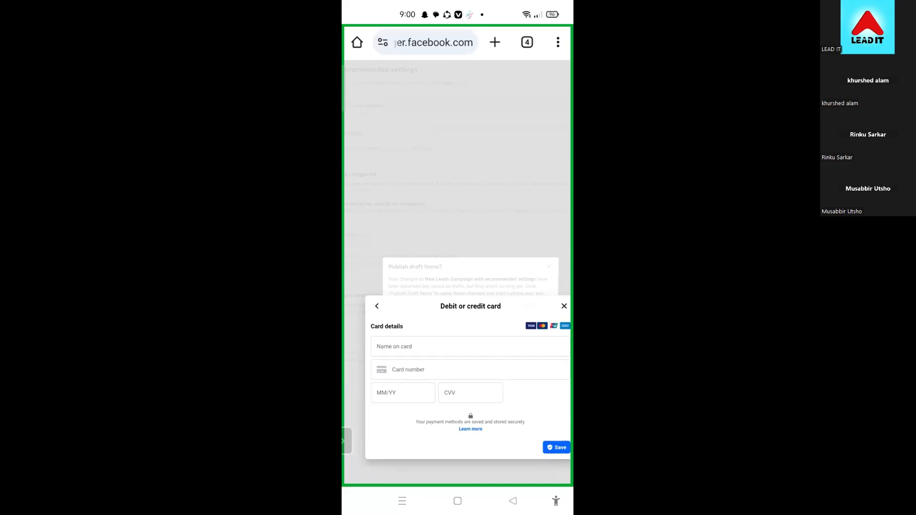
left_click_drag(444, 431, 472, 430)
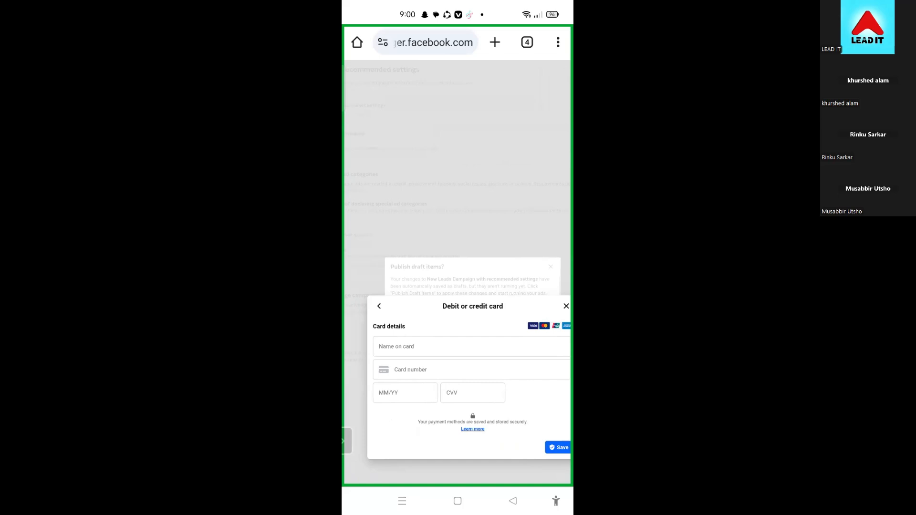
Close the card details form and the Publish draft items prompt without adding a card
left_click(566, 306)
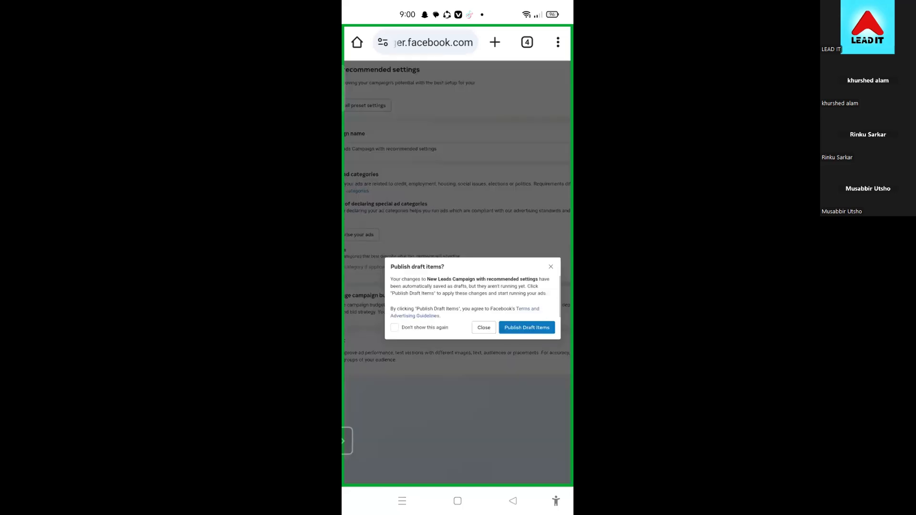
left_click(551, 267)
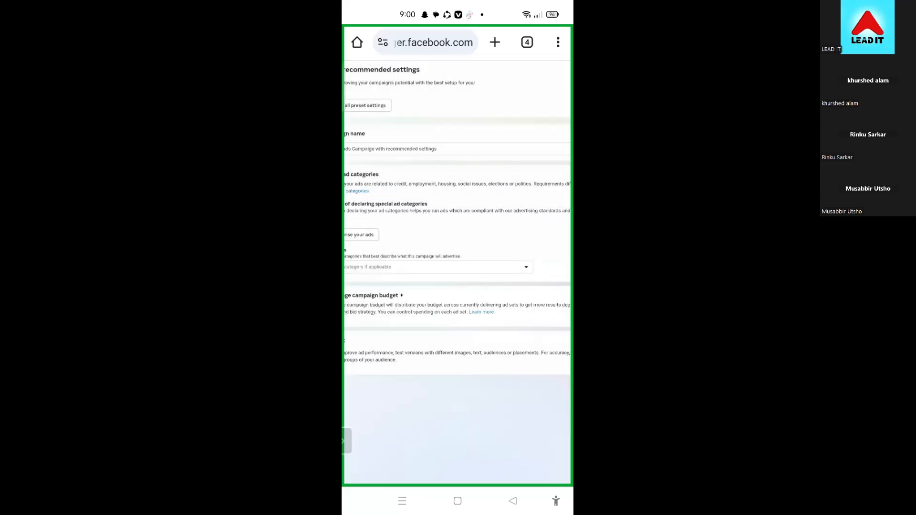
scroll(466, 290, "down", 3)
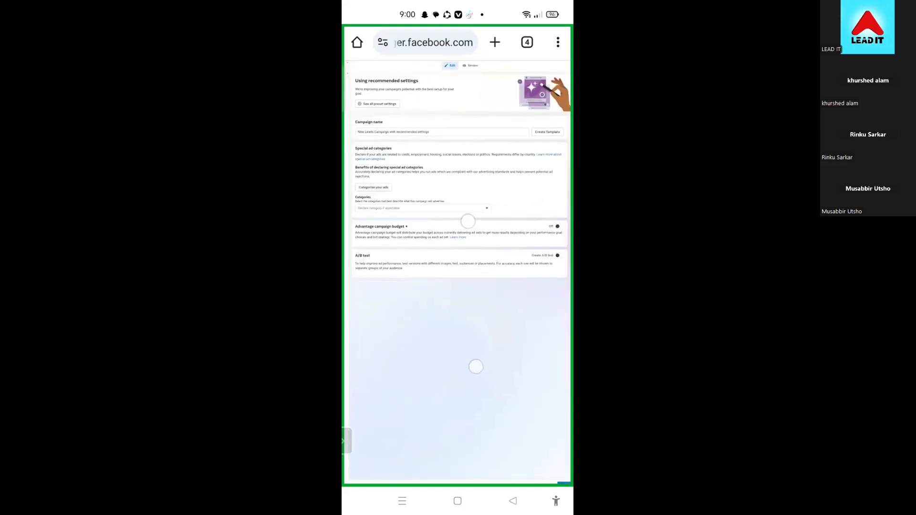
scroll(473, 298, "up", 2)
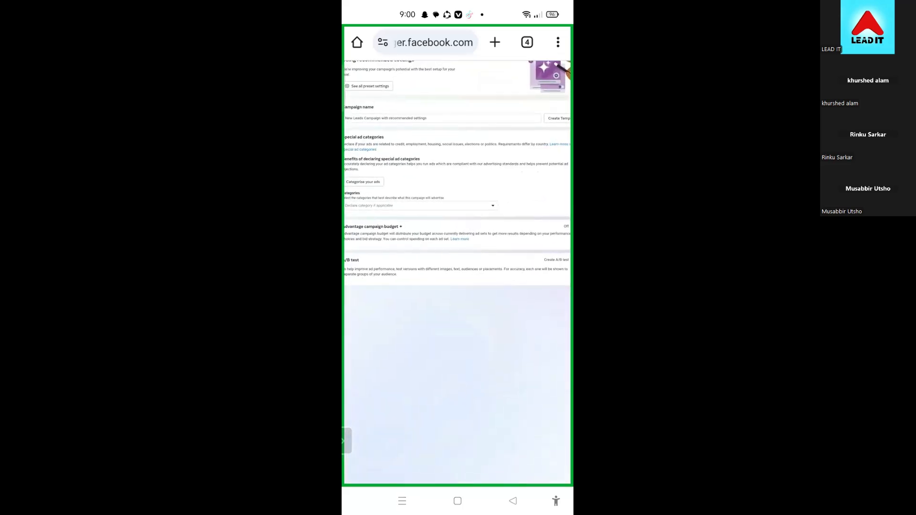
scroll(449, 262, "up", 3)
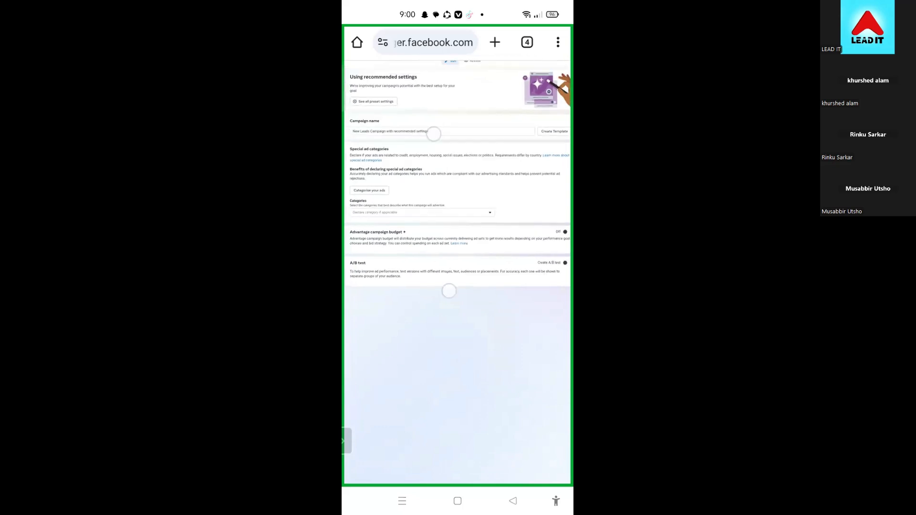
scroll(452, 234, "up", 3)
left_click_drag(480, 261, 548, 267)
left_click_drag(433, 274, 552, 292)
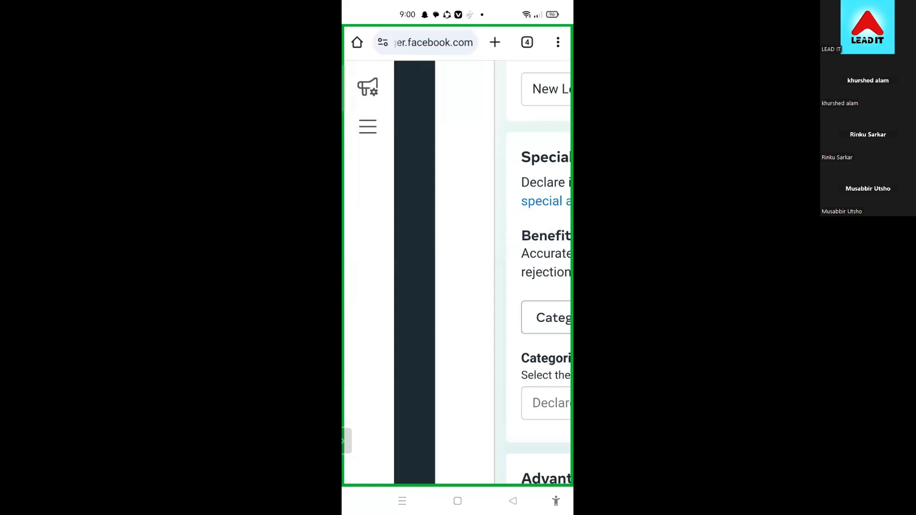
left_click_drag(476, 236, 494, 459)
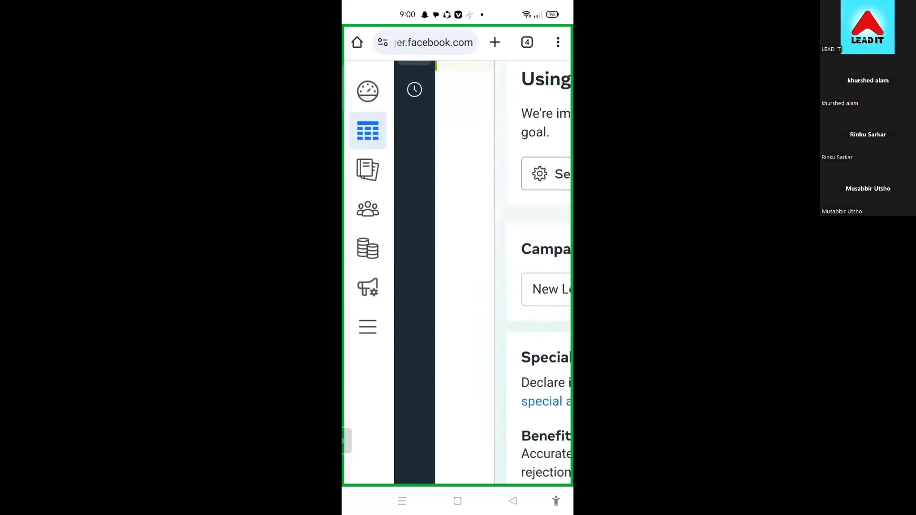
left_click_drag(465, 312, 473, 431)
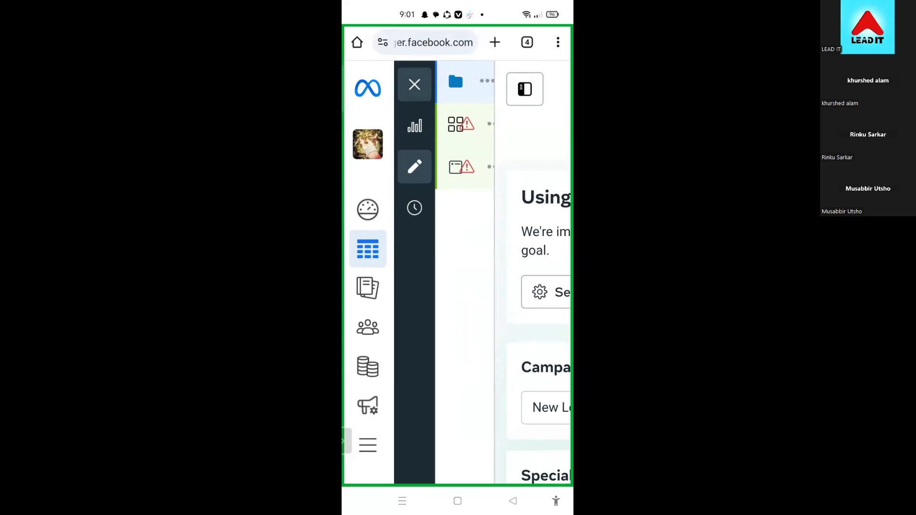
scroll(469, 249, "down", 5)
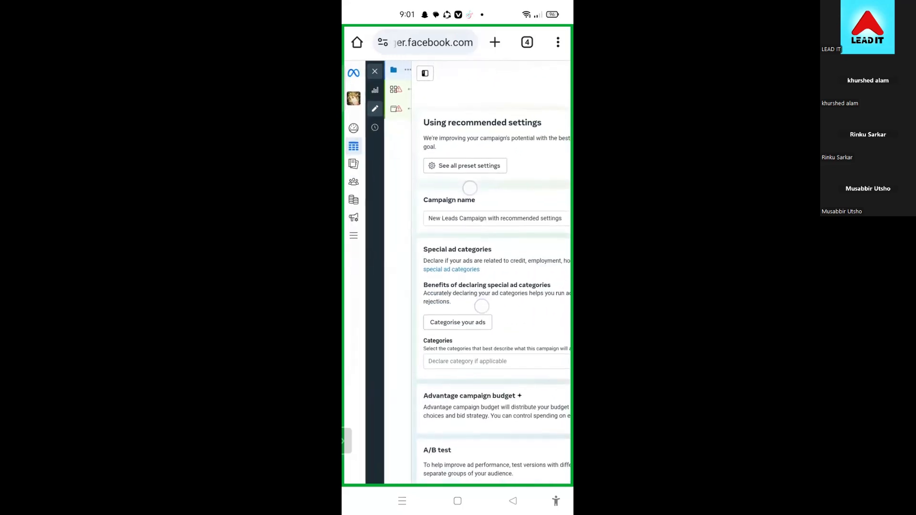
scroll(476, 247, "up", 3)
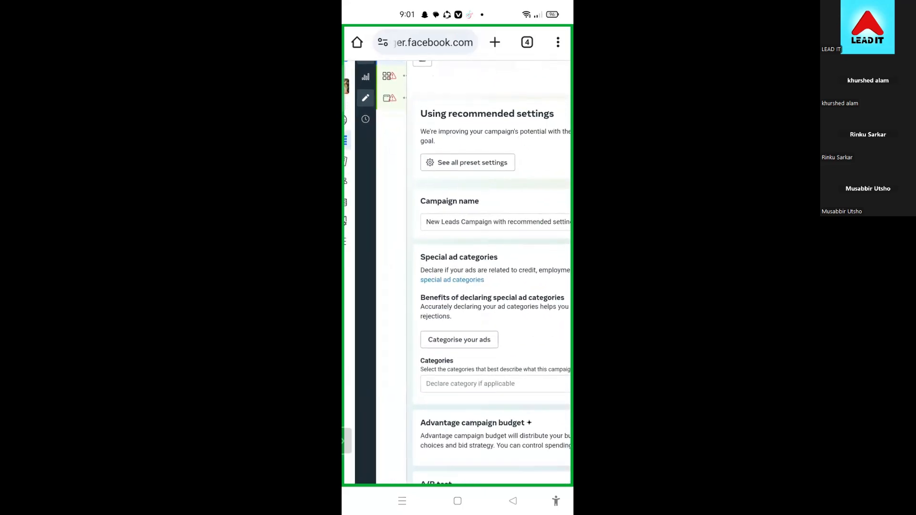
scroll(457, 272, "left", 1)
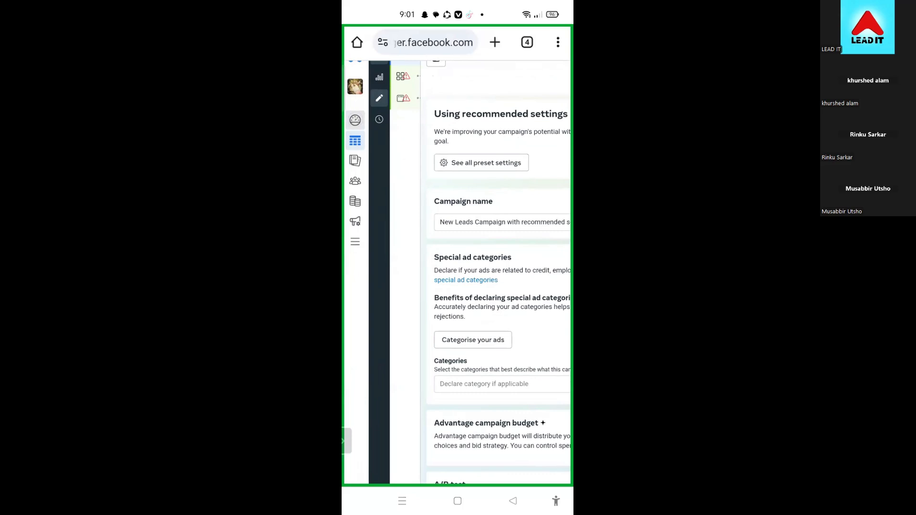
left_click(355, 120)
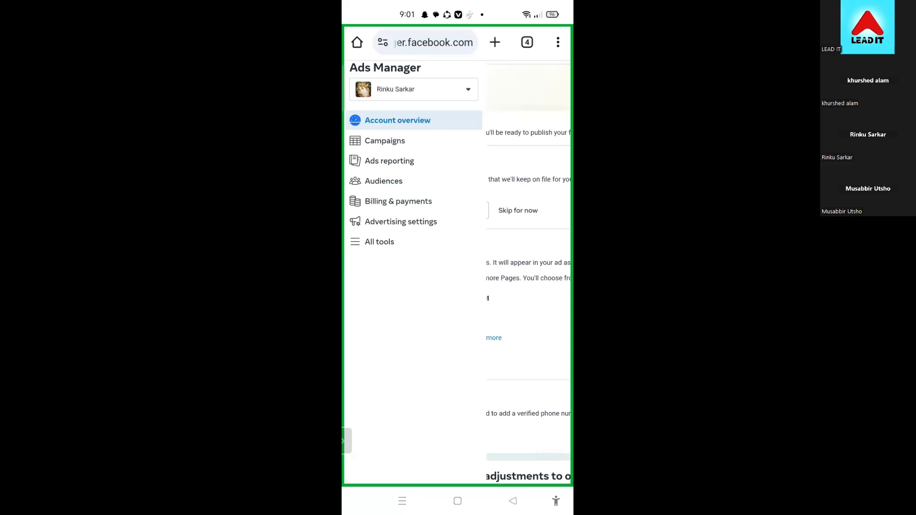
scroll(423, 231, "up", 5)
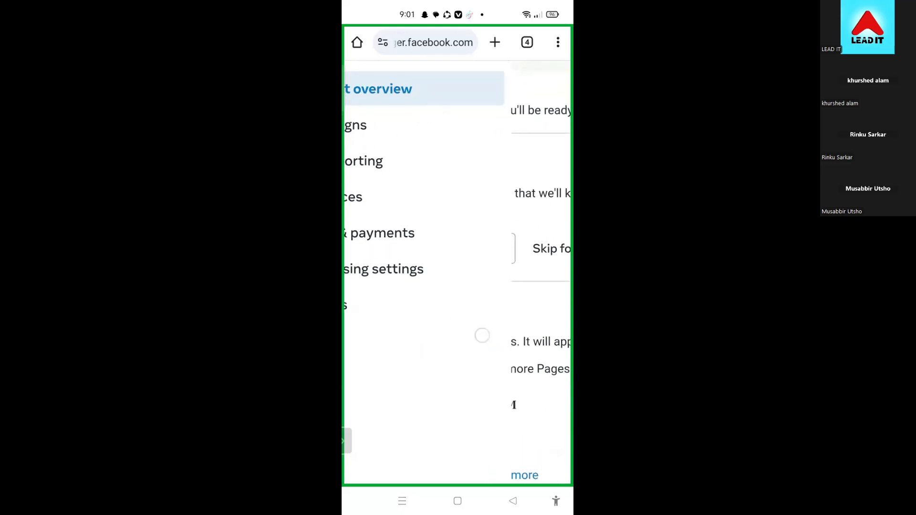
left_click_drag(482, 334, 346, 346)
scroll(488, 258, "down", 5)
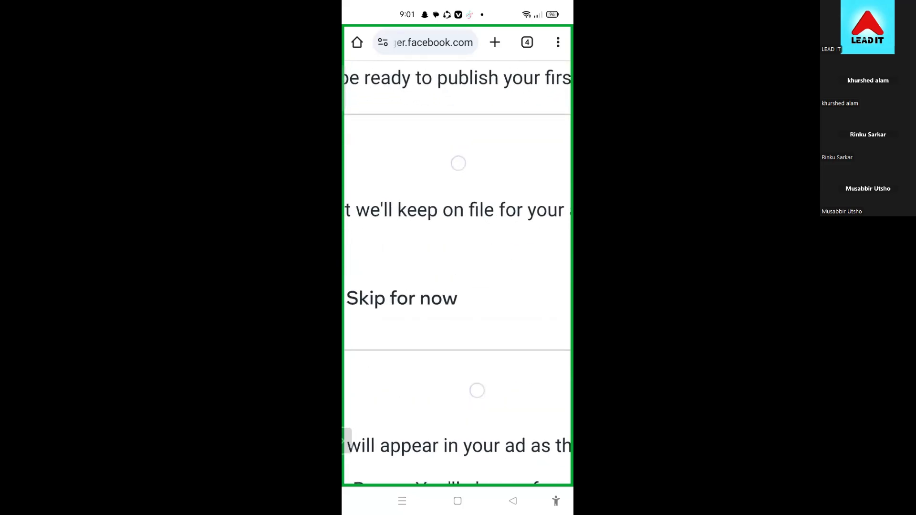
scroll(489, 257, "down", 1)
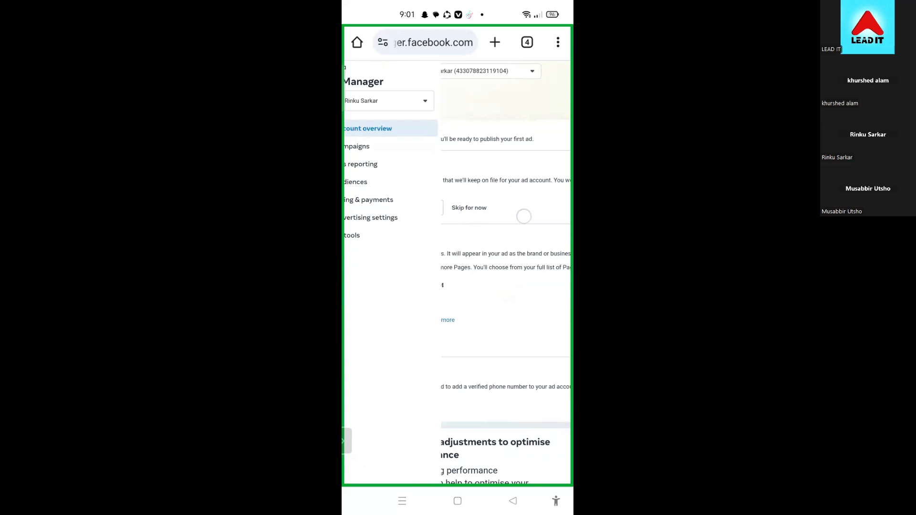
scroll(413, 187, "up", 5)
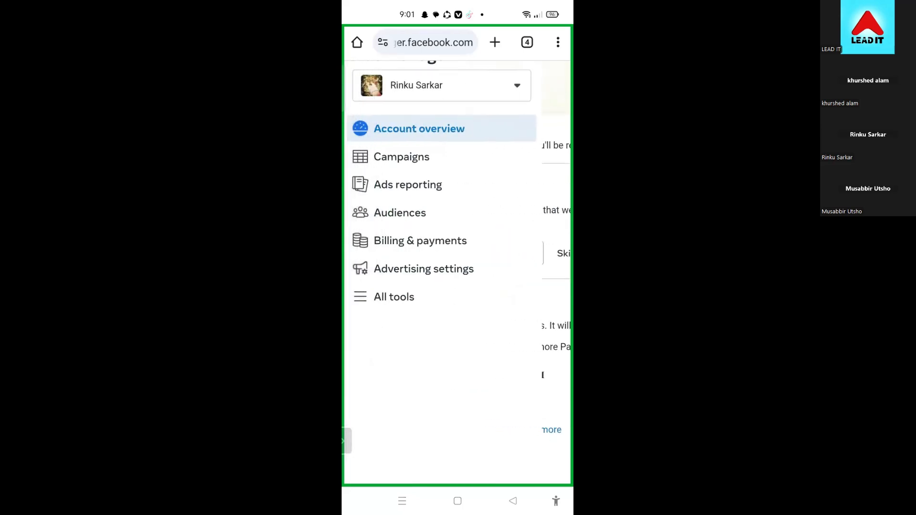
left_click_drag(513, 294, 357, 329)
scroll(463, 239, "down", 5)
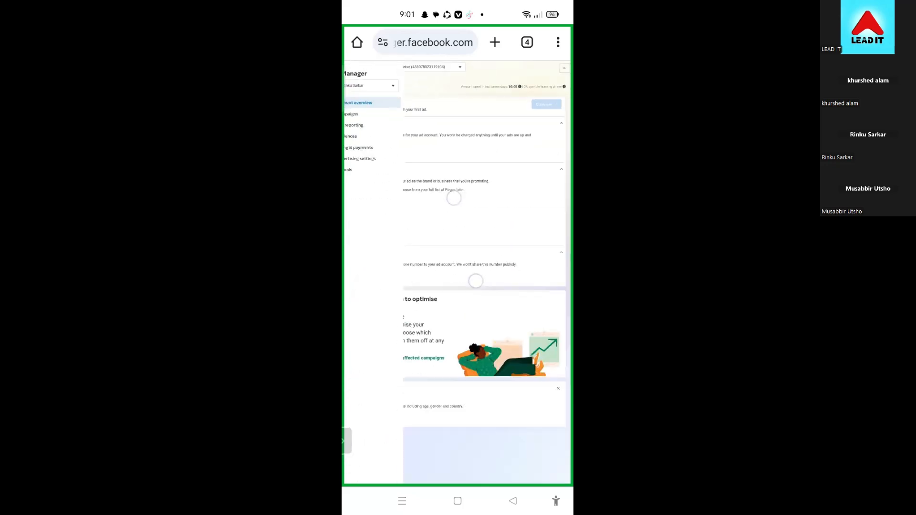
scroll(497, 258, "up", 5)
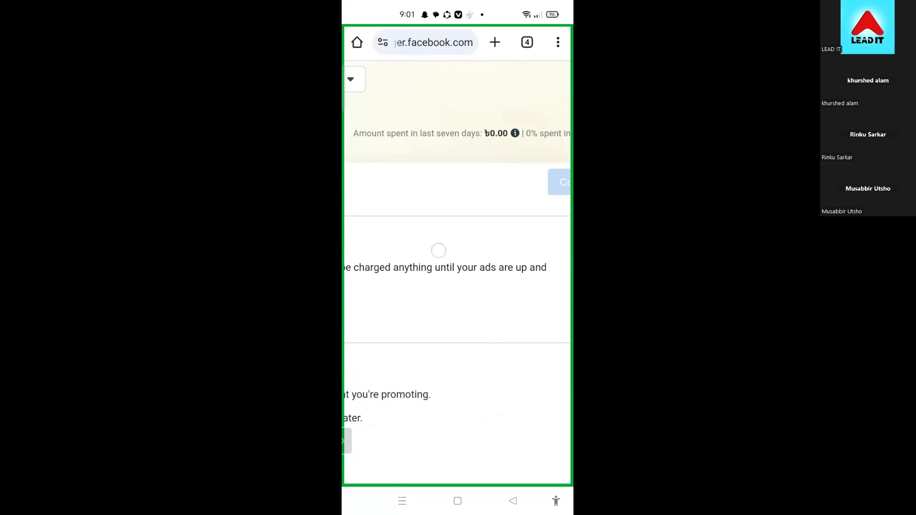
scroll(438, 249, "right", 3)
left_click_drag(460, 279, 415, 263)
scroll(469, 253, "down", 5)
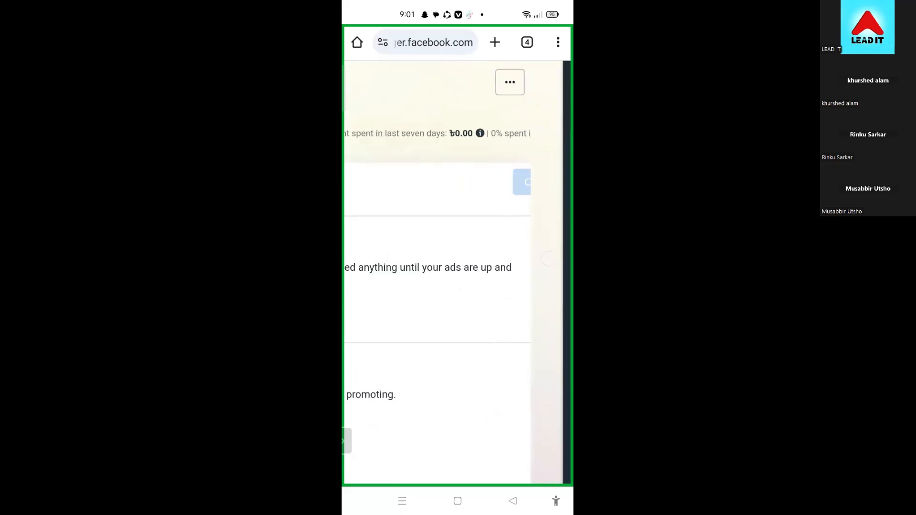
scroll(469, 253, "down", 5)
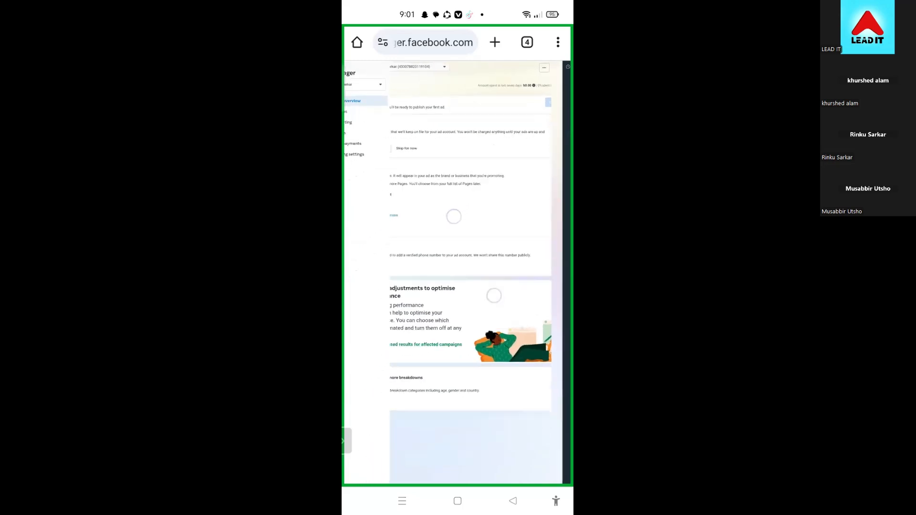
scroll(476, 255, "down", 1)
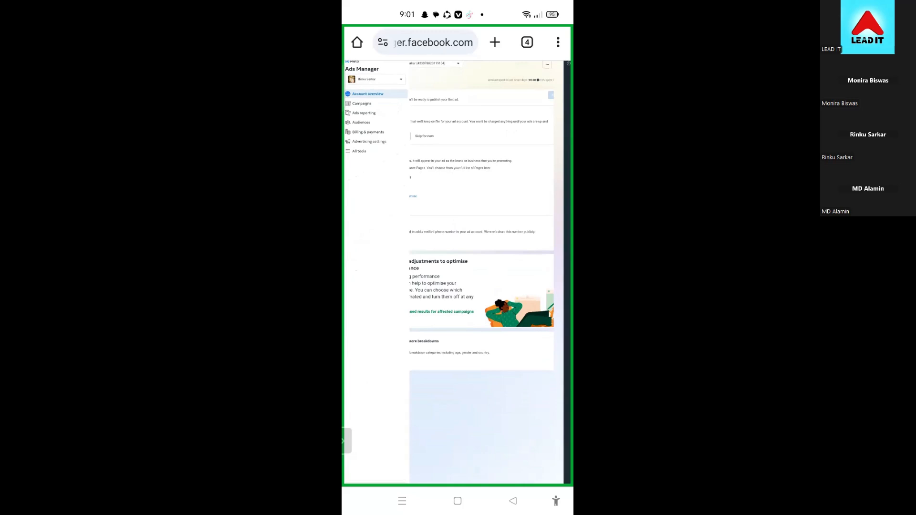
left_click_drag(497, 244, 430, 261)
left_click_drag(469, 310, 512, 337)
left_click_drag(468, 404, 486, 332)
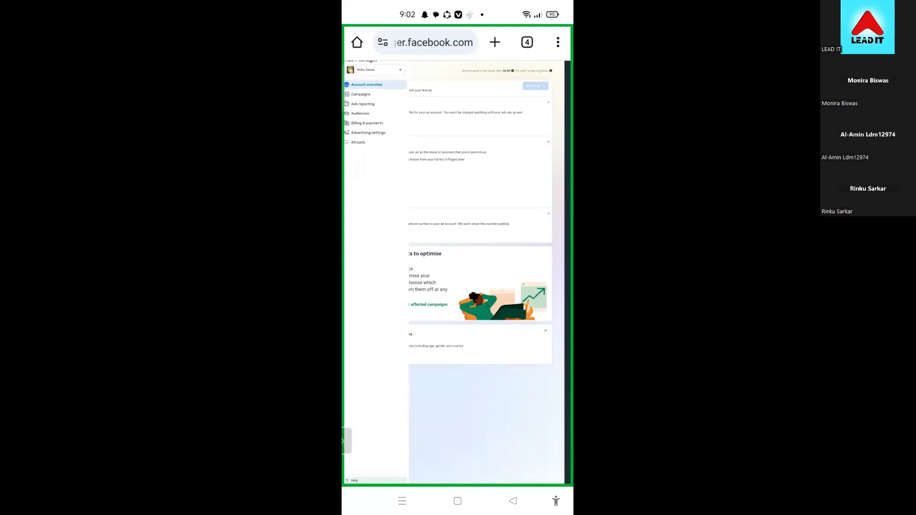
Collapse the side navigation and skip the Add payment method step for now
left_click(429, 72)
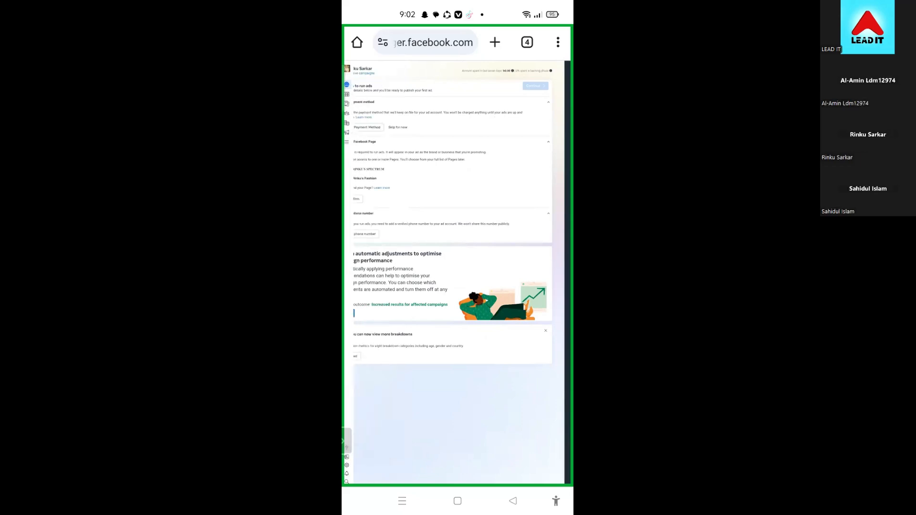
scroll(426, 141, "up", 5)
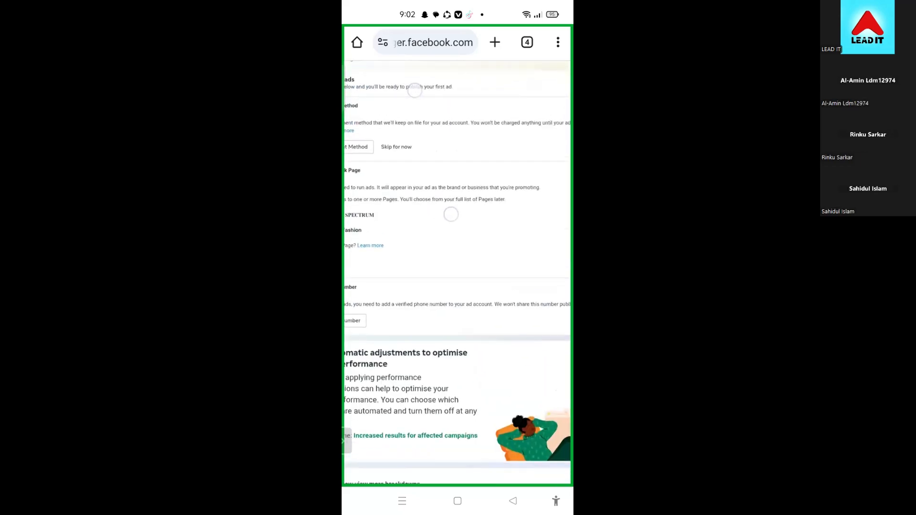
left_click_drag(453, 163, 527, 173)
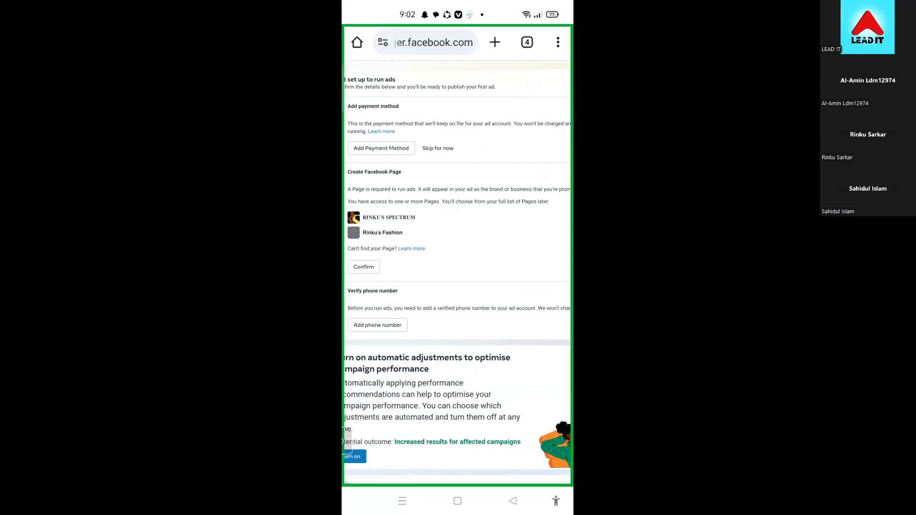
left_click(437, 148)
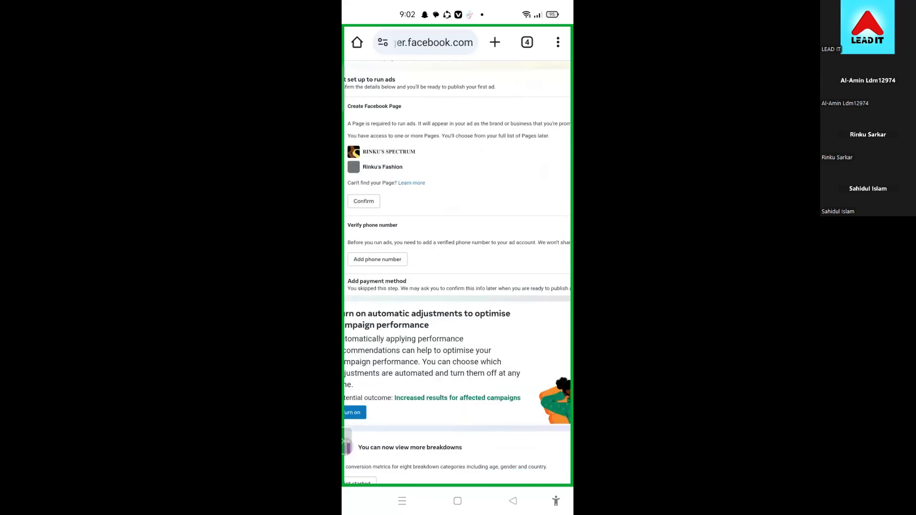
Confirm the account's listed Facebook Pages in the setup checklist
scroll(458, 248, "down", 5)
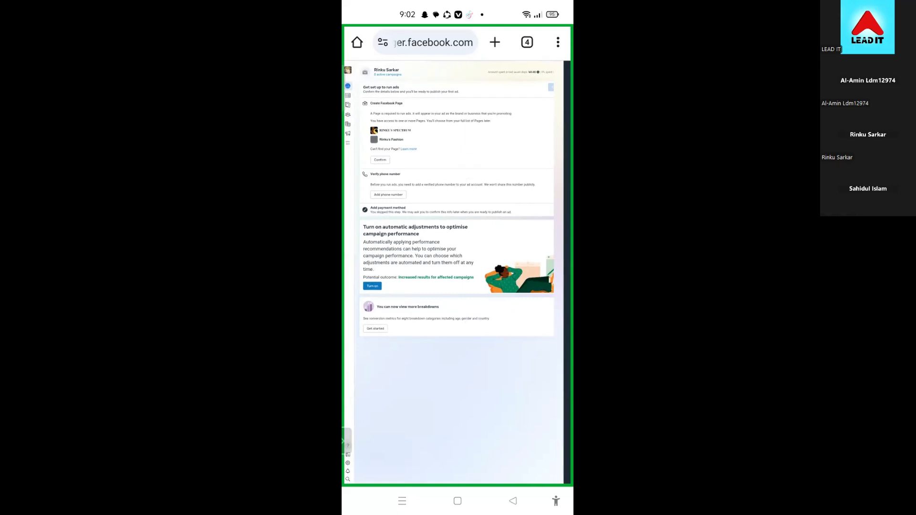
left_click(381, 160)
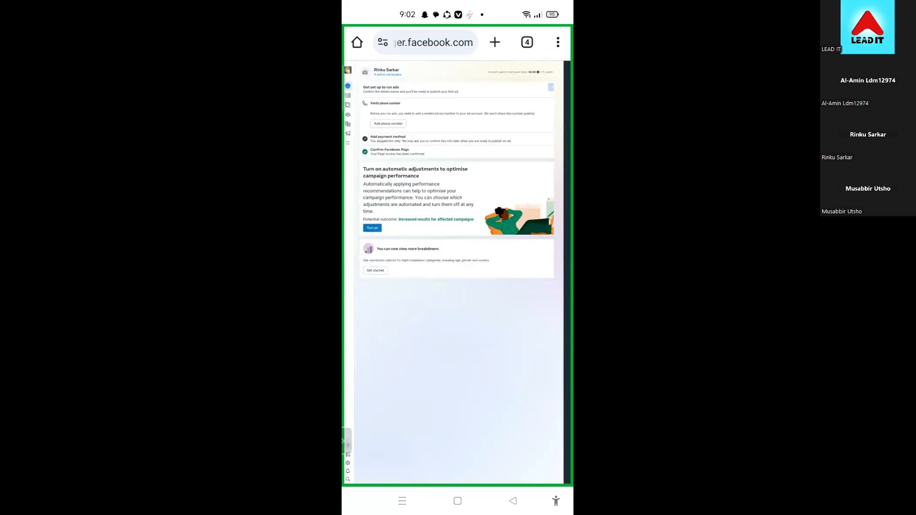
scroll(434, 239, "up", 5)
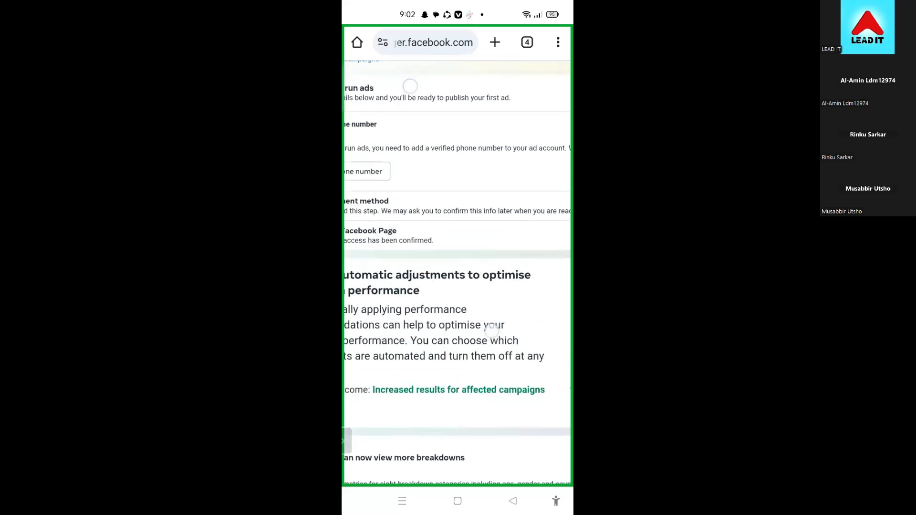
scroll(522, 213, "left", 3)
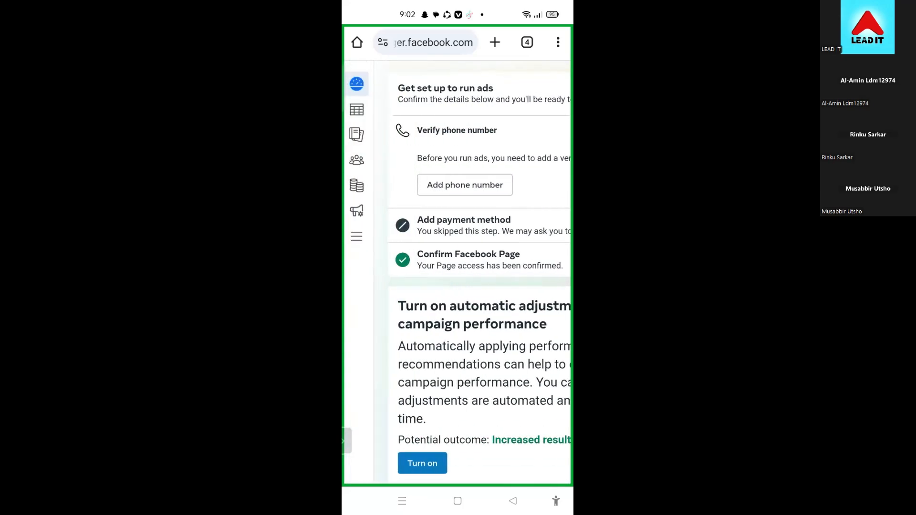
scroll(483, 344, "right", 1)
Open the Add phone number form and try entering digits in the phone number field
left_click(426, 184)
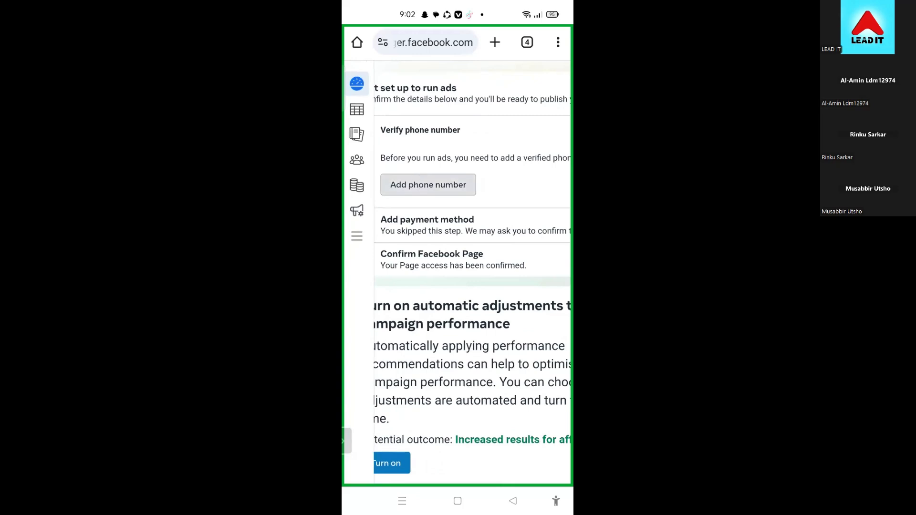
scroll(456, 259, "down", 5)
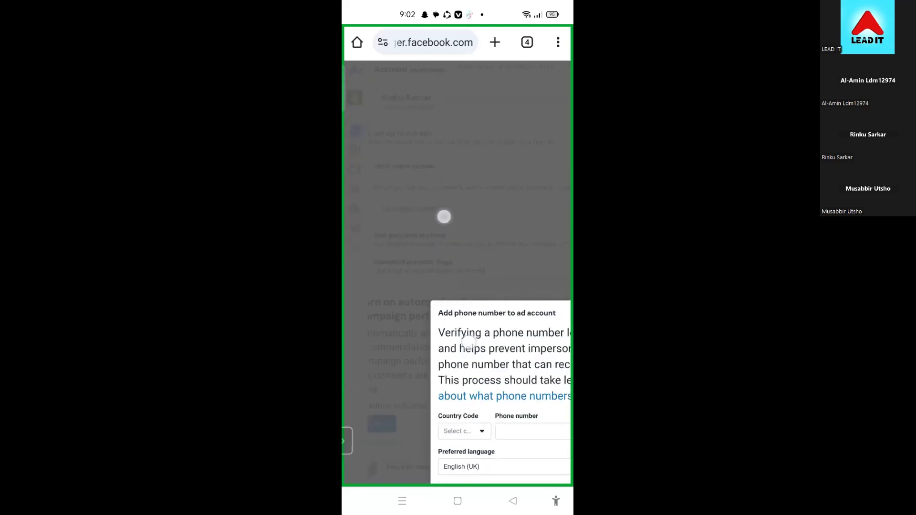
left_click(447, 248)
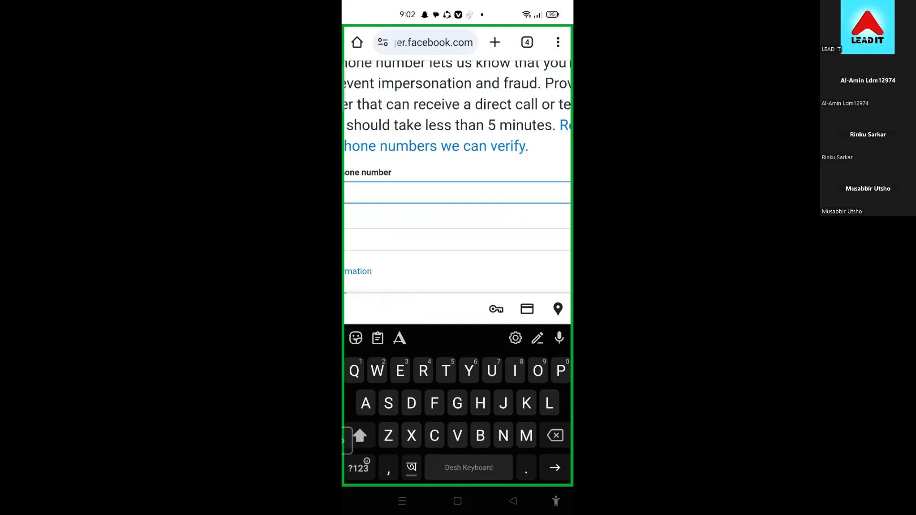
left_click(358, 468)
left_click(492, 371)
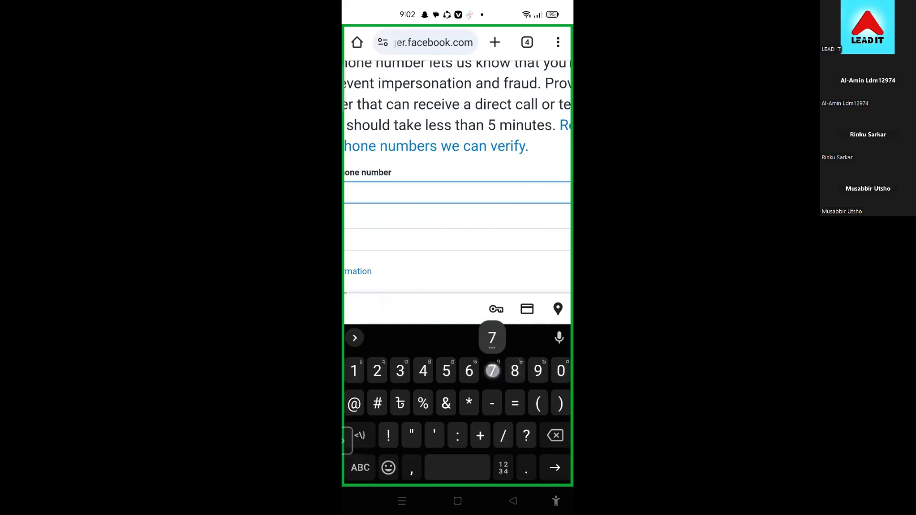
left_click(538, 371)
left_click(515, 371)
left_click(469, 371)
left_click(401, 371)
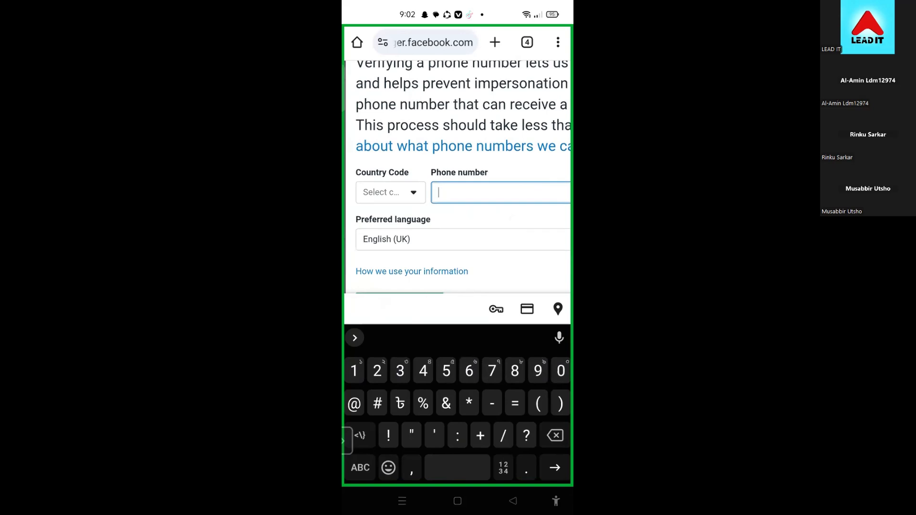
Browse the country code list and close it without choosing
left_click(411, 191)
scroll(446, 333, "down", 2)
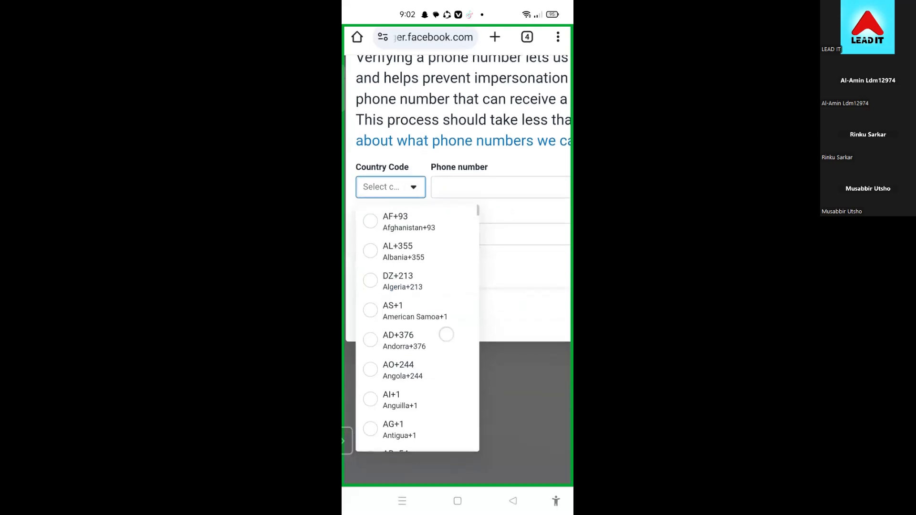
scroll(420, 266, "down", 1)
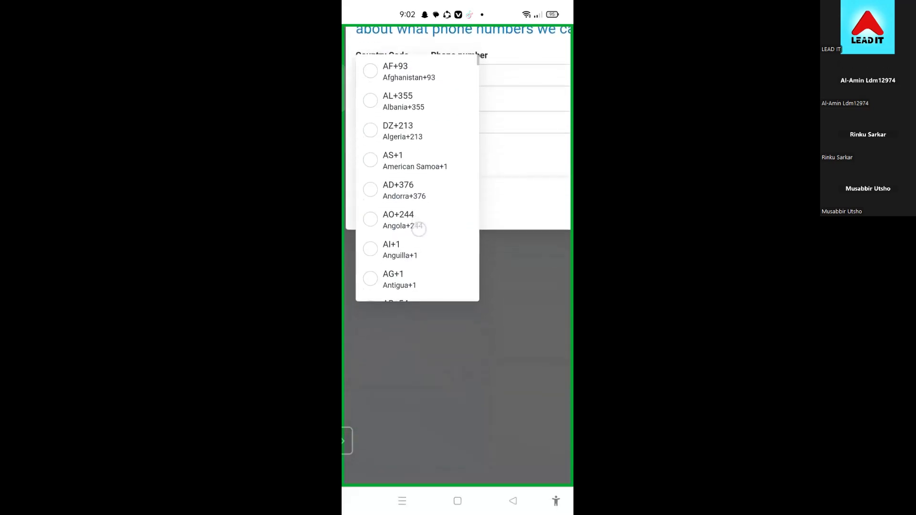
scroll(420, 266, "up", 3)
scroll(432, 328, "up", 3)
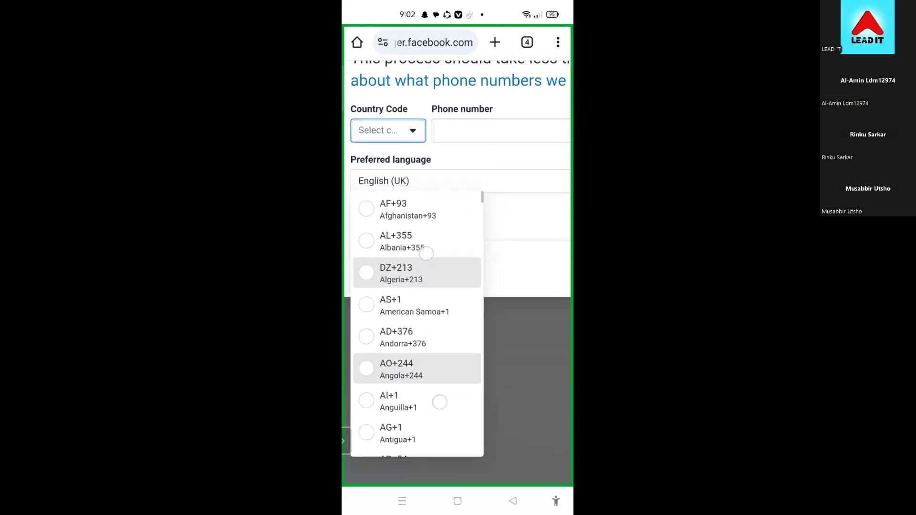
scroll(460, 239, "down", 3)
scroll(447, 323, "down", 2)
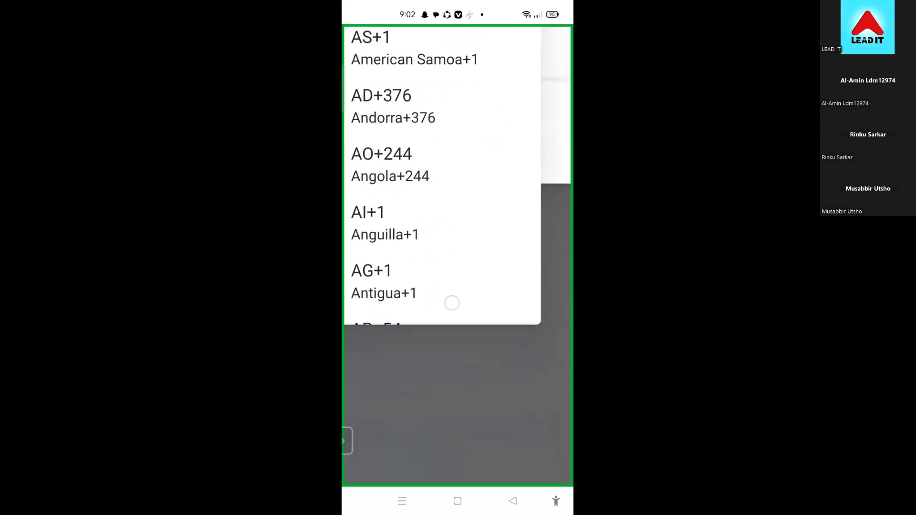
scroll(441, 255, "down", 3)
scroll(452, 292, "down", 2)
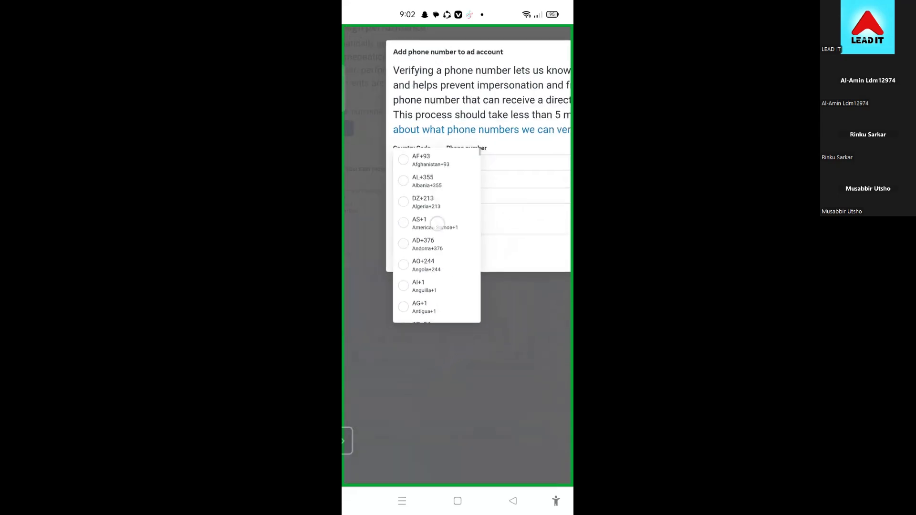
scroll(458, 229, "up", 2)
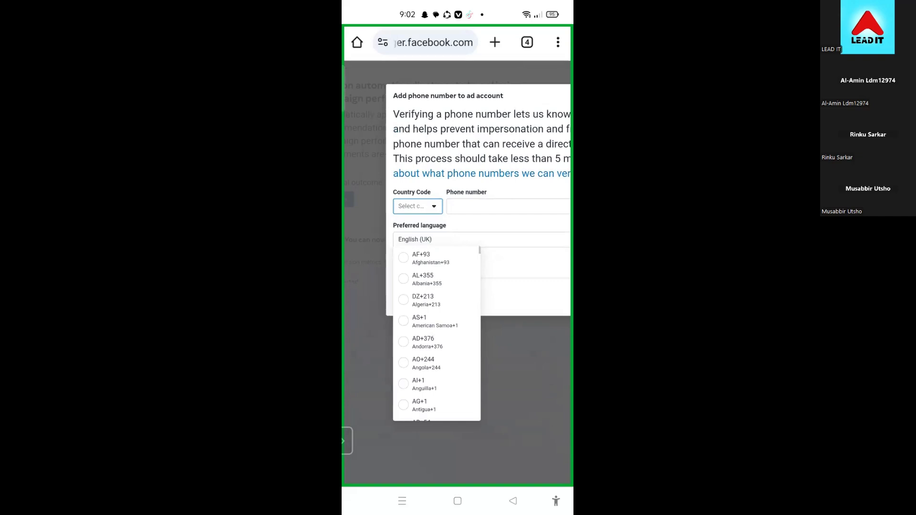
scroll(420, 300, "up", 2)
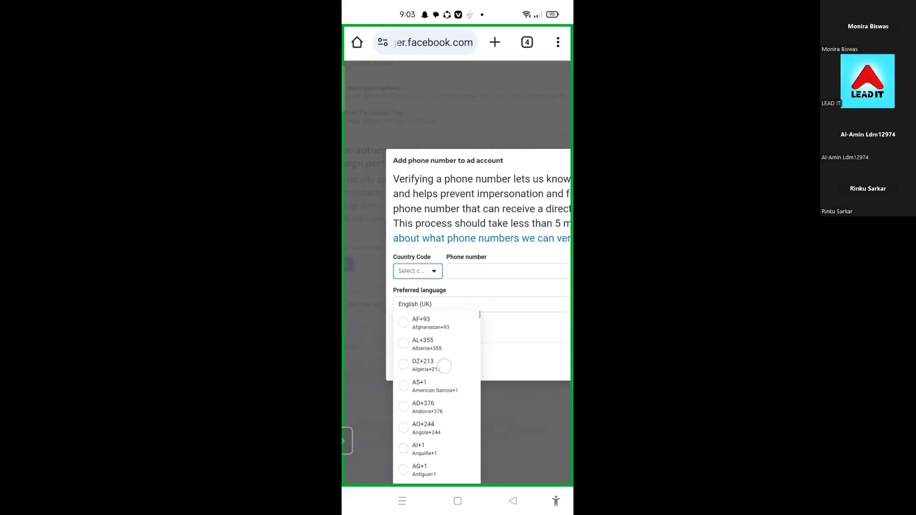
left_click(435, 273)
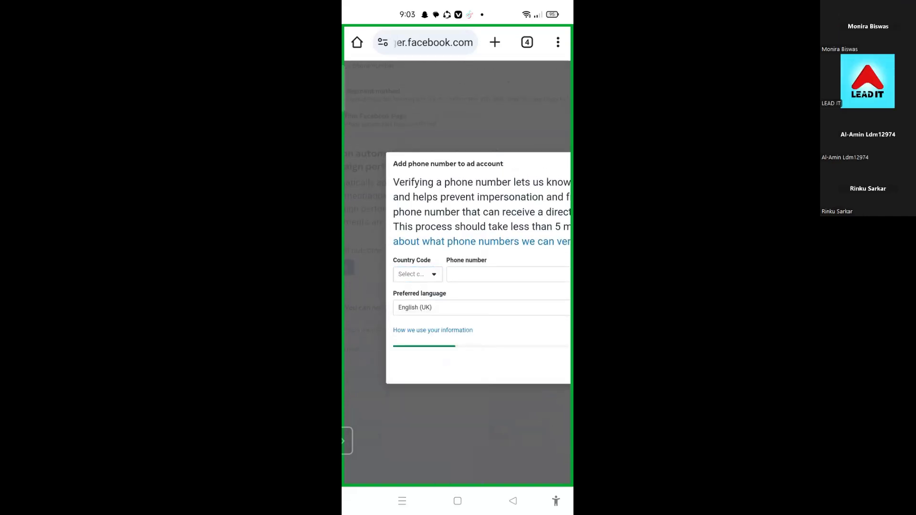
Select AG+1 (Antigua) from the reopened country code list
left_click(417, 275)
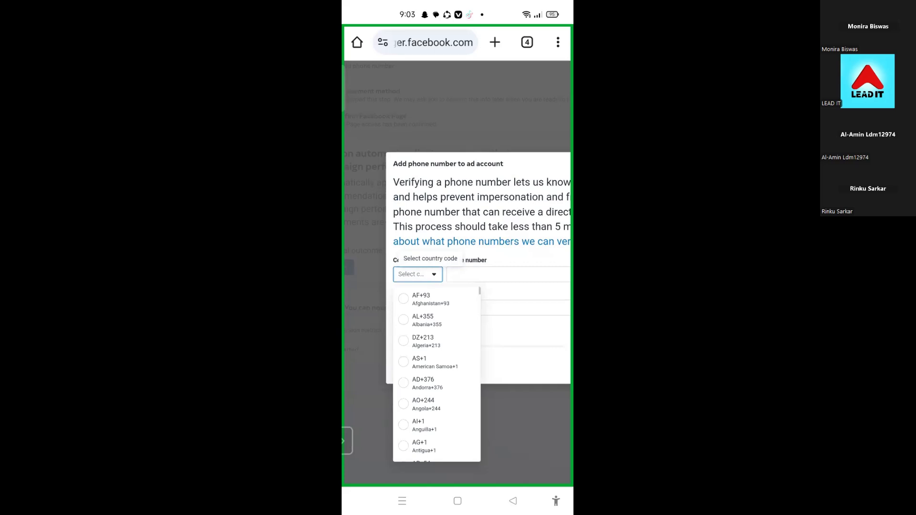
left_click_drag(442, 393, 503, 317)
scroll(443, 371, "up", 5)
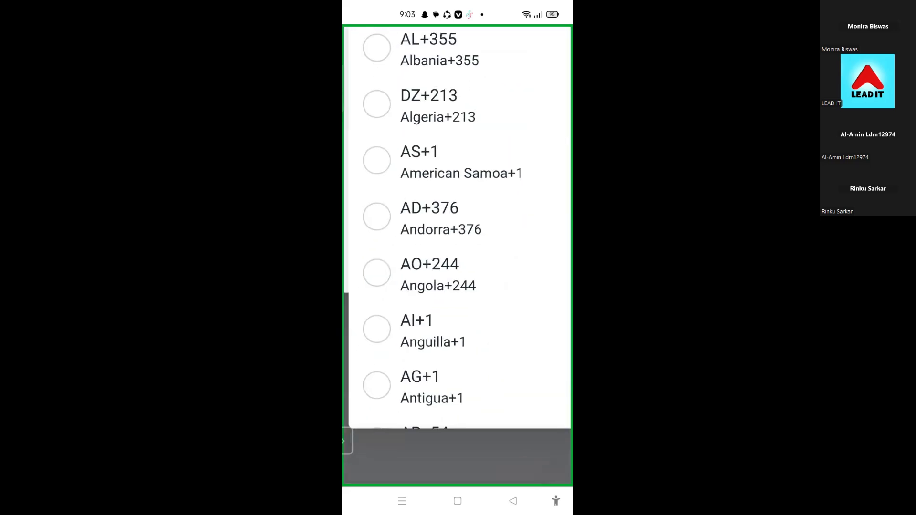
scroll(484, 332, "up", 5)
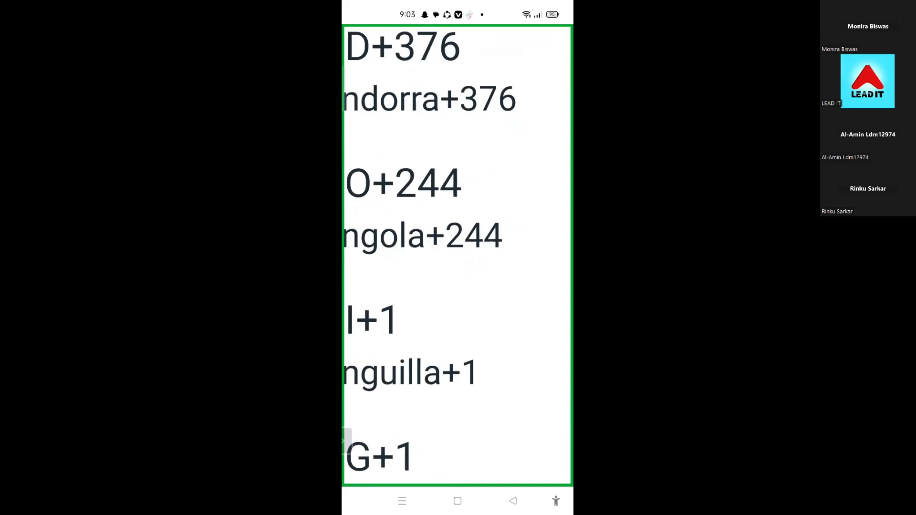
left_click_drag(494, 397, 497, 282)
scroll(466, 310, "down", 3)
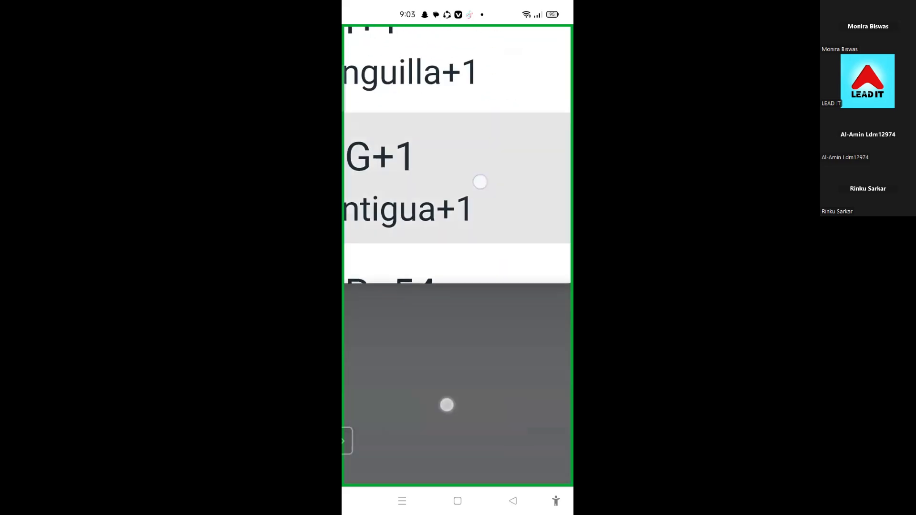
scroll(466, 310, "down", 5)
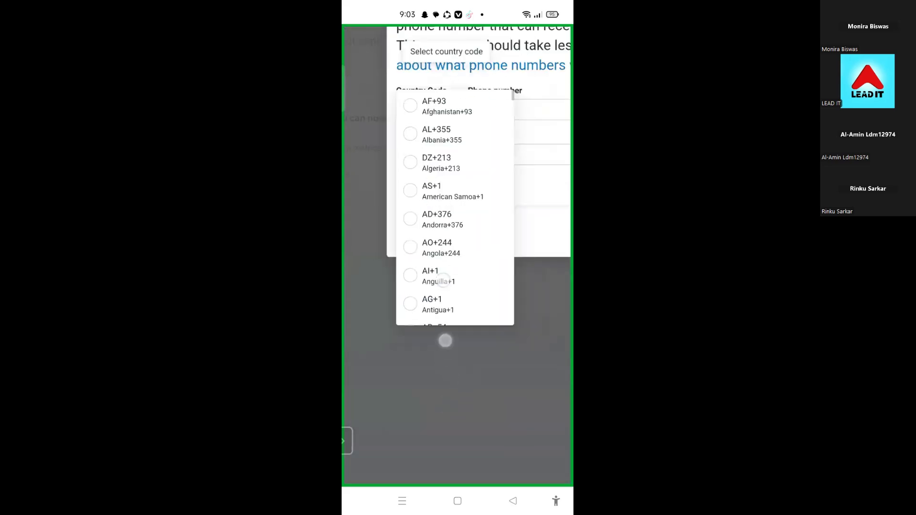
scroll(468, 331, "down", 5)
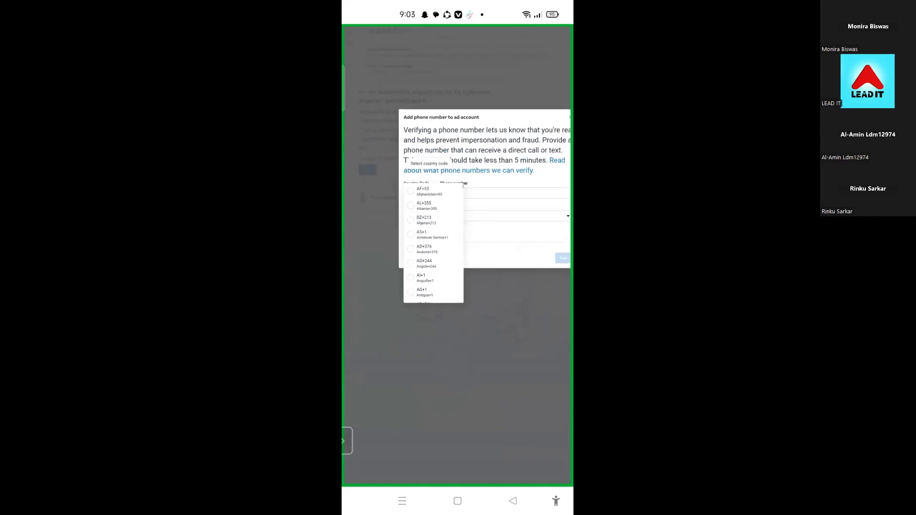
left_click_drag(438, 264, 438, 232)
scroll(438, 184, "up", 5)
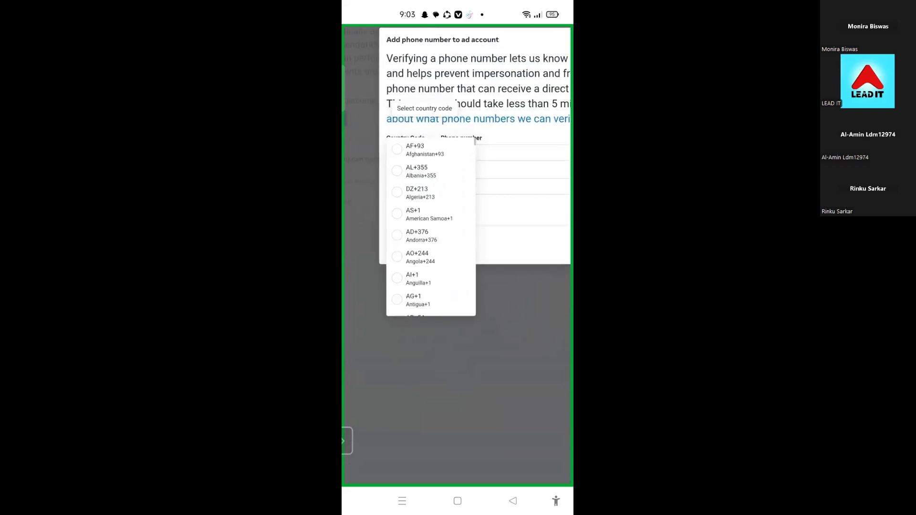
scroll(430, 249, "up", 5)
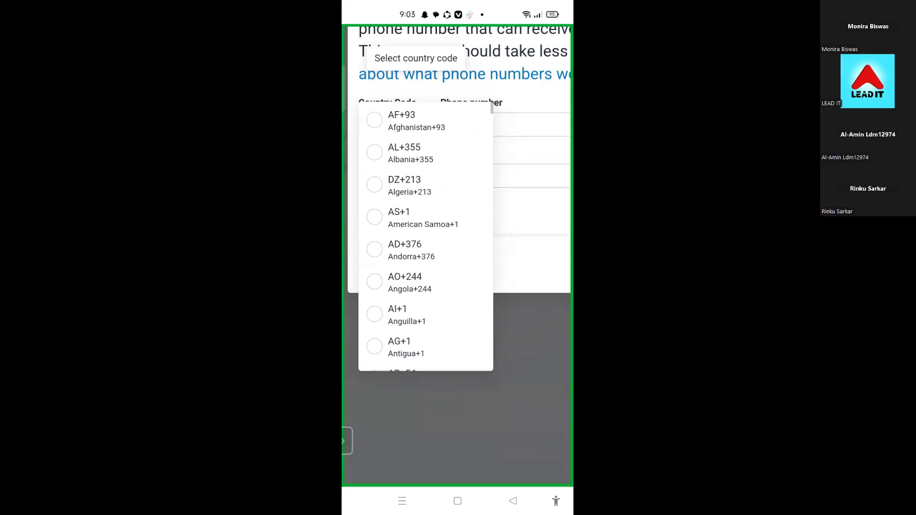
left_click_drag(486, 110, 492, 145)
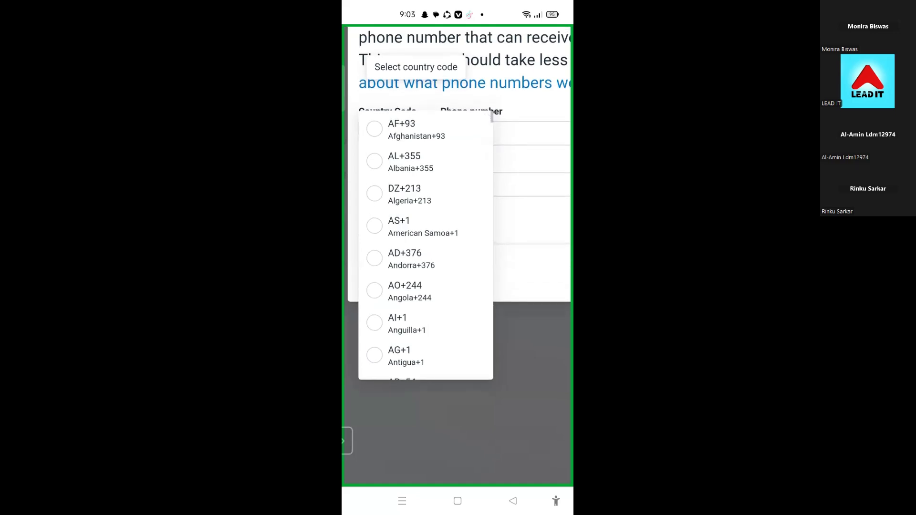
left_click_drag(492, 95, 496, 225)
left_click_drag(492, 95, 490, 215)
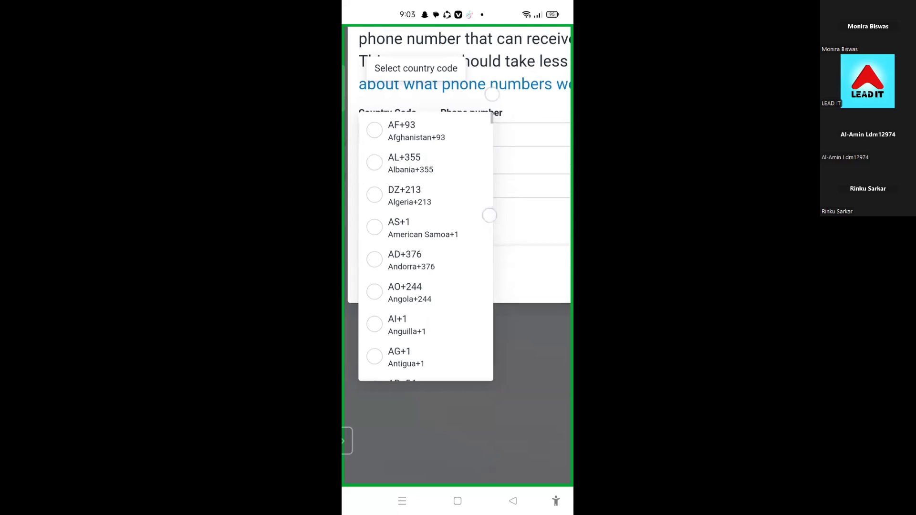
scroll(491, 155, "up", 5)
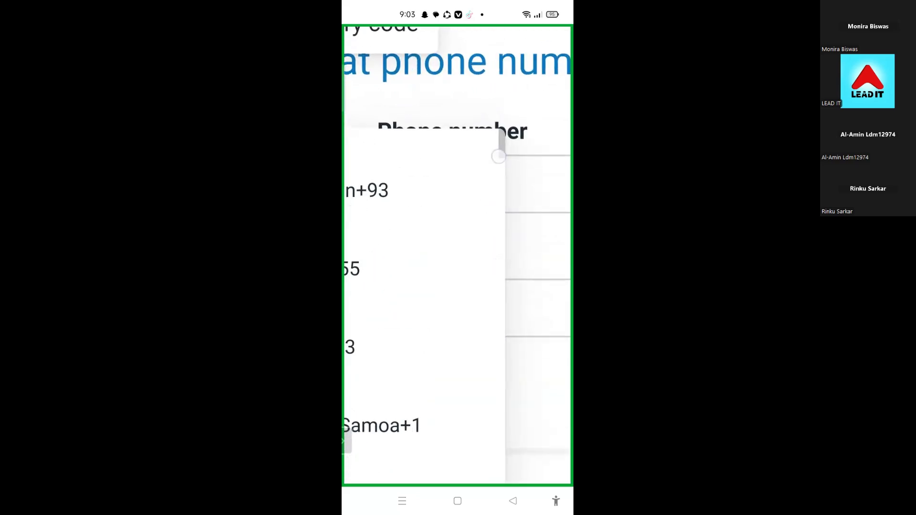
left_click_drag(498, 156, 498, 185)
left_click_drag(500, 145, 496, 191)
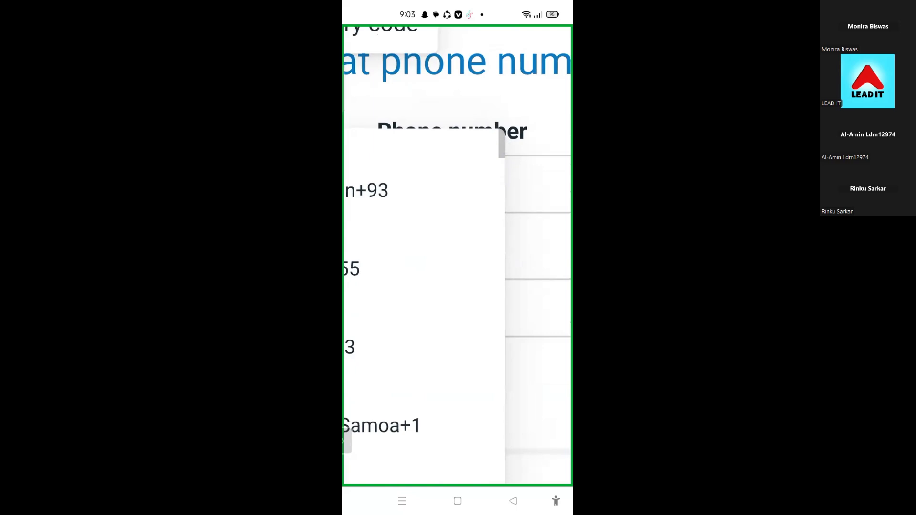
left_click_drag(500, 147, 498, 163)
left_click_drag(488, 274, 484, 165)
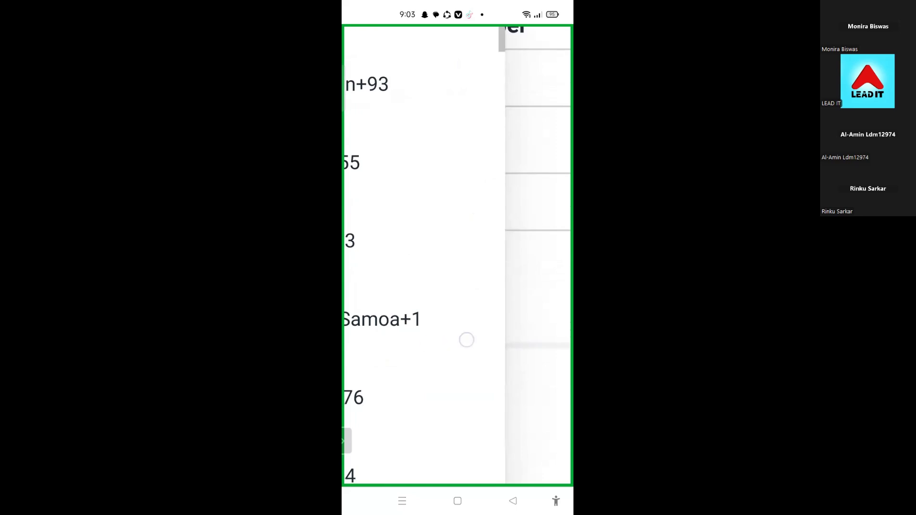
left_click_drag(466, 340, 520, 254)
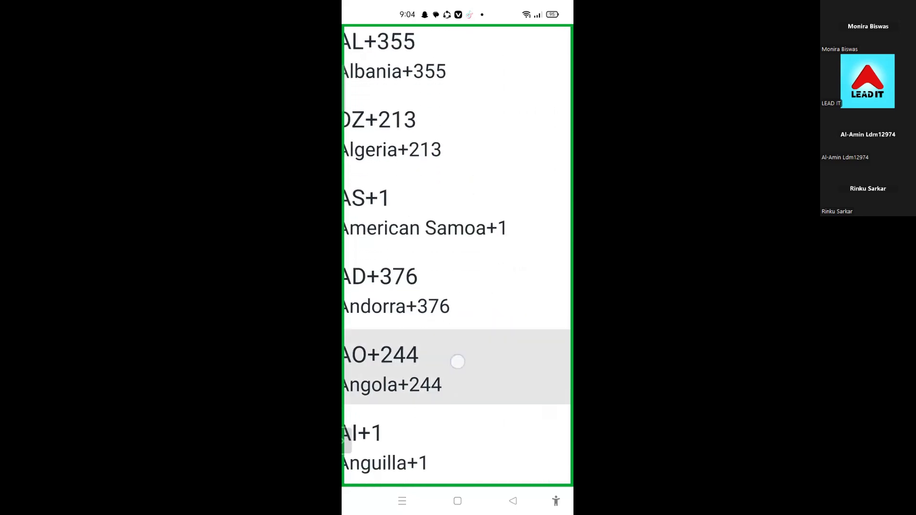
left_click_drag(458, 362, 532, 341)
left_click_drag(497, 305, 500, 220)
left_click_drag(501, 261, 501, 145)
left_click(381, 335)
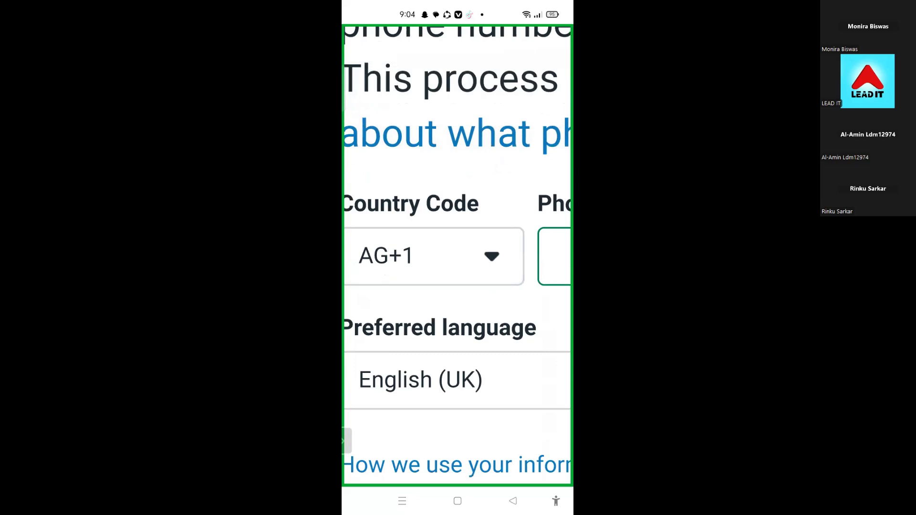
Reopen the country code list, zoom around it, and close it unchanged
left_click_drag(497, 323, 503, 226)
left_click(490, 144)
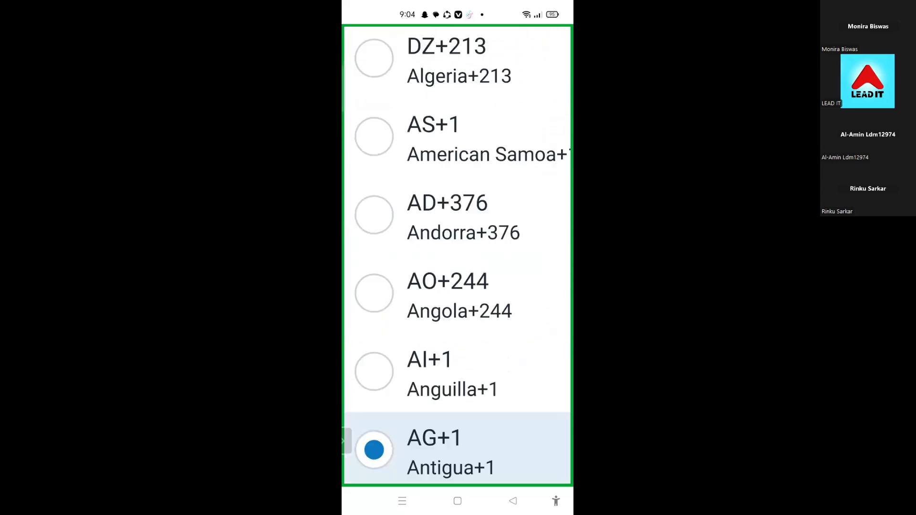
left_click_drag(480, 382, 478, 302)
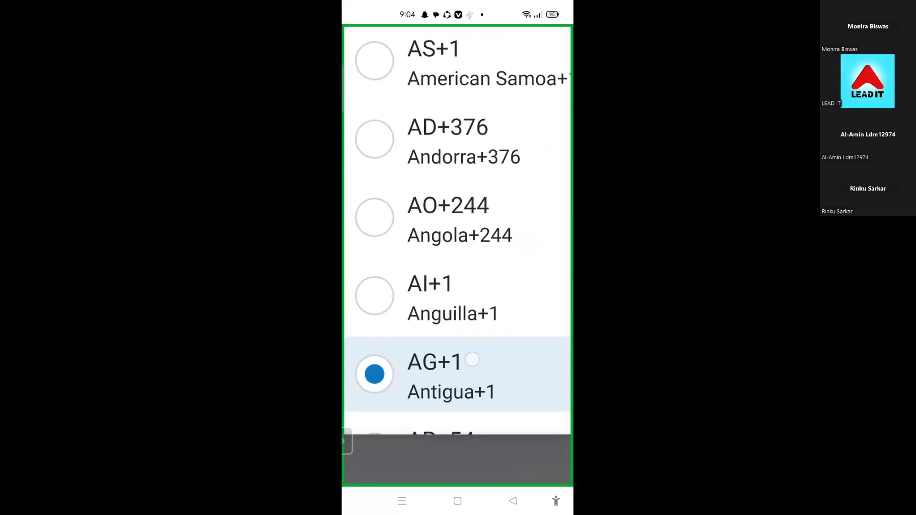
left_click_drag(471, 359, 482, 267)
left_click(481, 298)
left_click_drag(491, 298, 479, 229)
left_click_drag(463, 354, 476, 292)
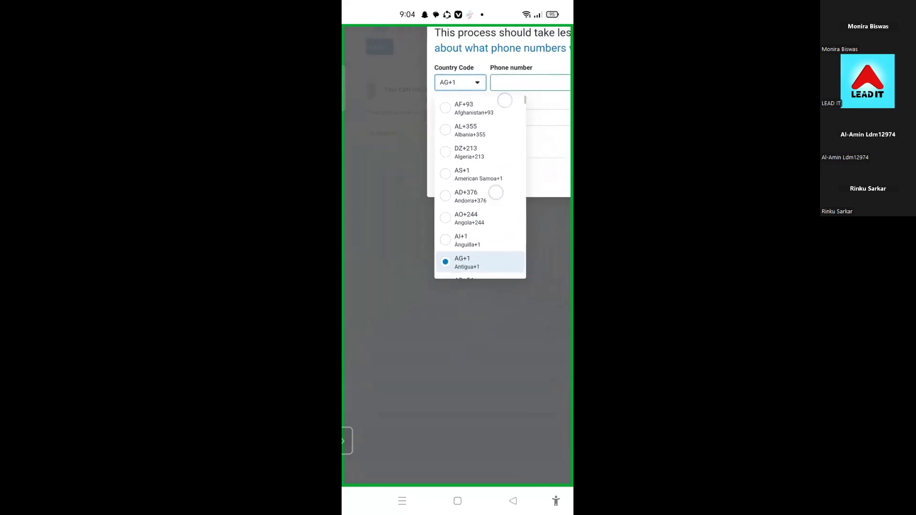
left_click_drag(496, 192, 465, 301)
left_click_drag(474, 224, 383, 226)
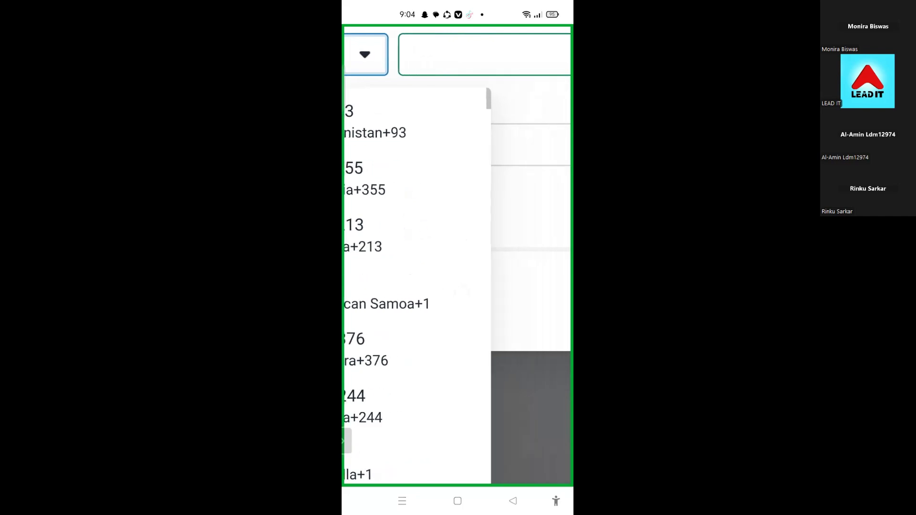
left_click_drag(479, 131, 501, 223)
left_click(441, 133)
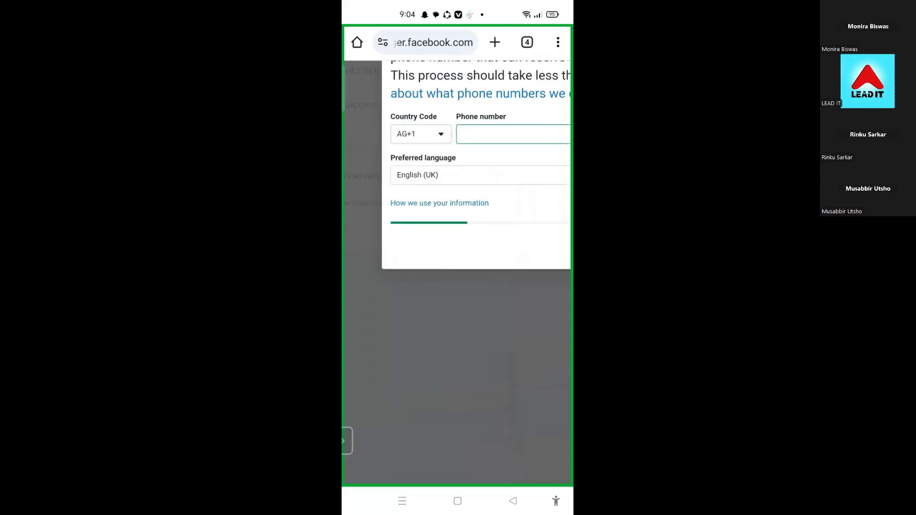
Change the country code to AR+54 (Argentina)
left_click(405, 134)
left_click_drag(452, 289, 453, 258)
left_click_drag(446, 346, 481, 466)
scroll(457, 256, "down", 2)
scroll(457, 256, "down", 2)
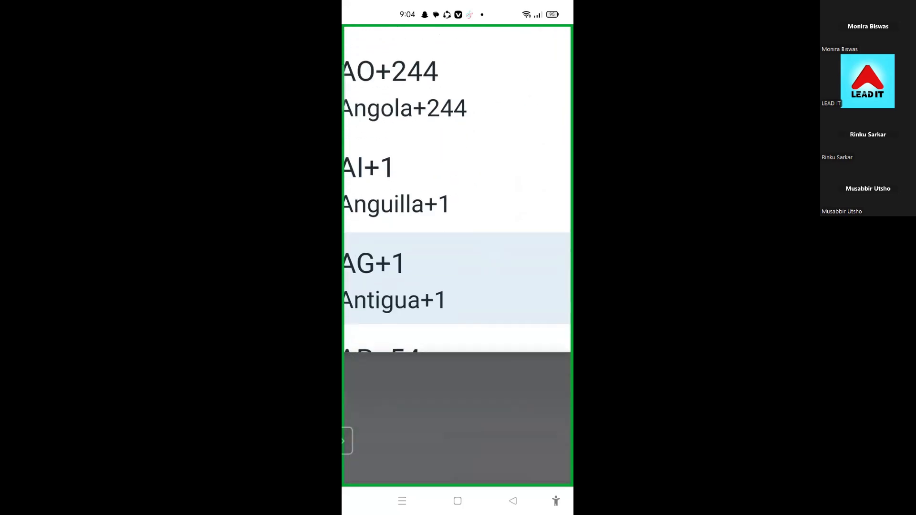
left_click(382, 343)
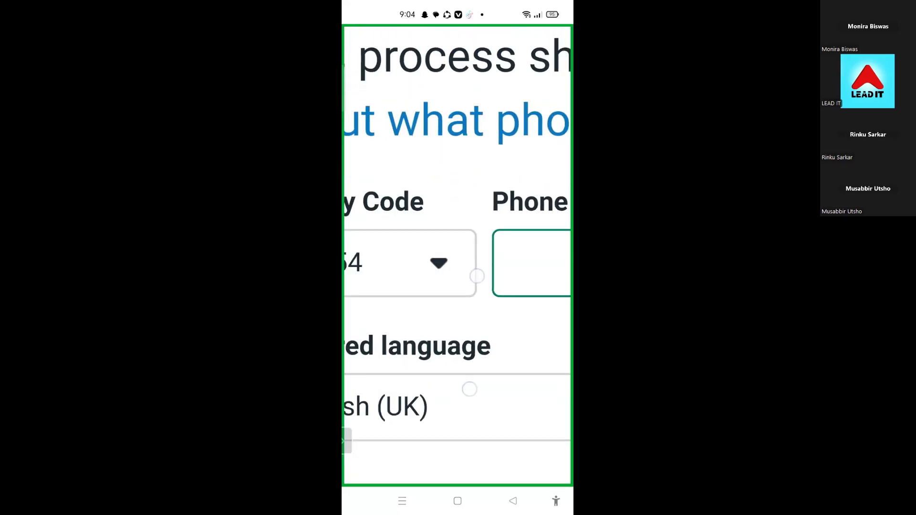
left_click_drag(471, 385, 485, 349)
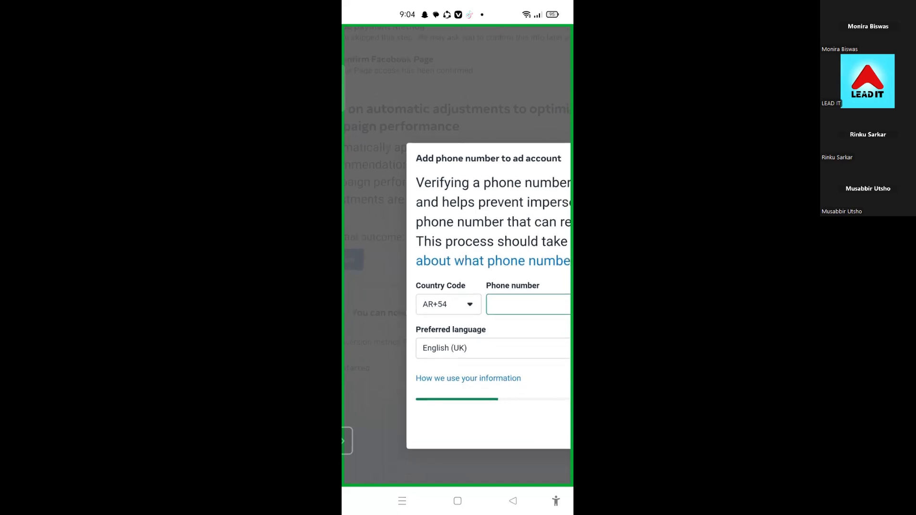
Review the country code list again, keep AR+54, and focus the Phone number field
left_click(448, 304)
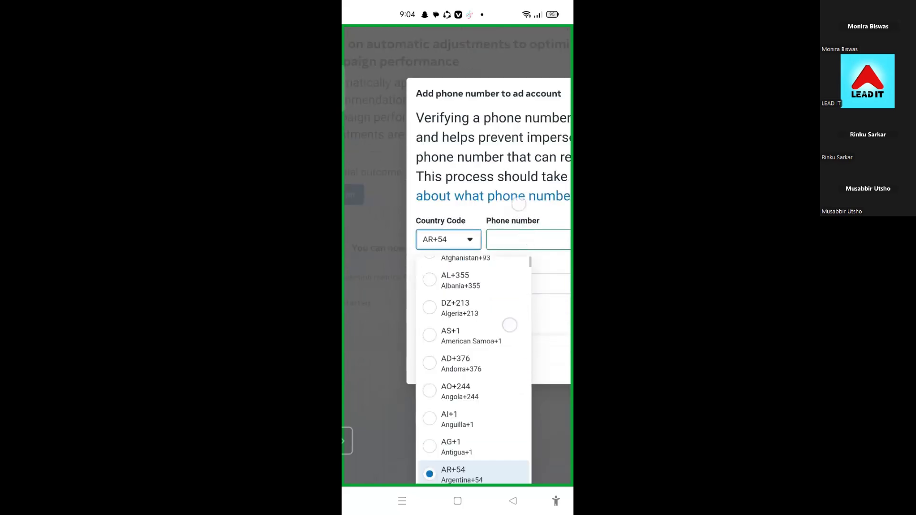
scroll(497, 314, "up", 10)
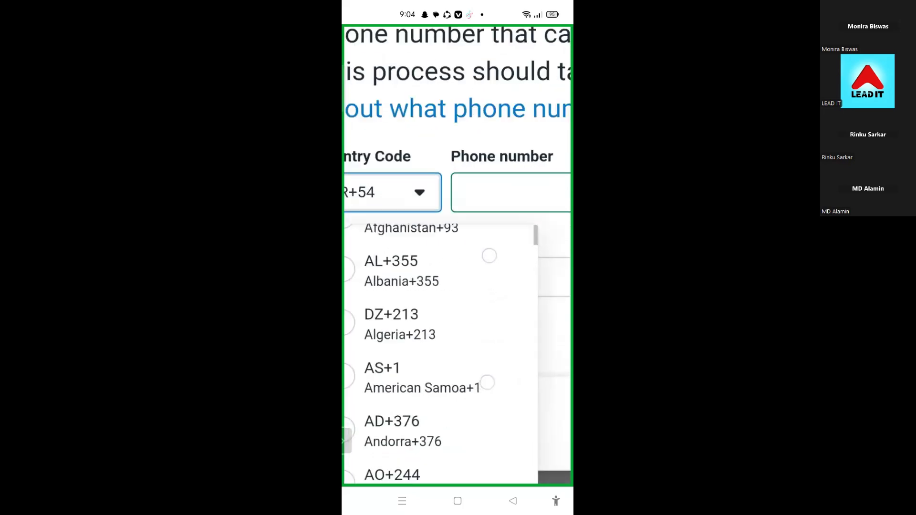
scroll(465, 333, "up", 1)
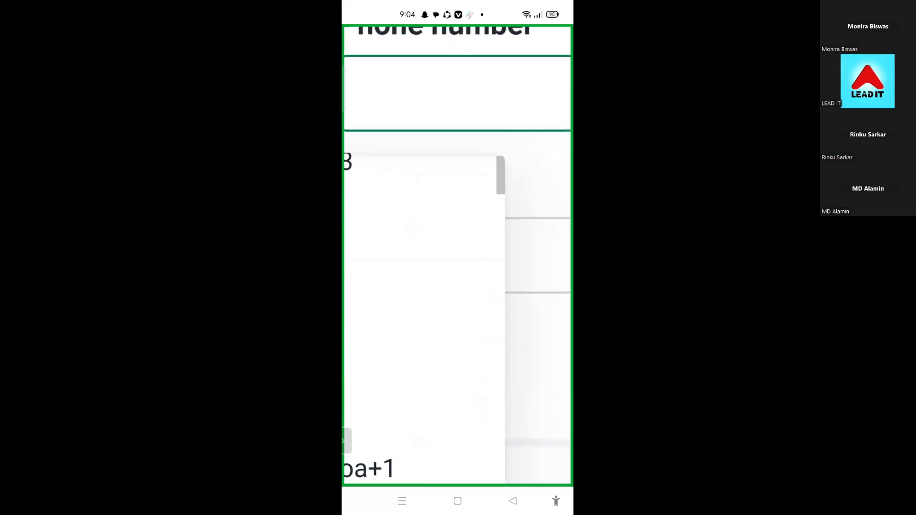
scroll(487, 194, "up", 4)
scroll(483, 225, "up", 1)
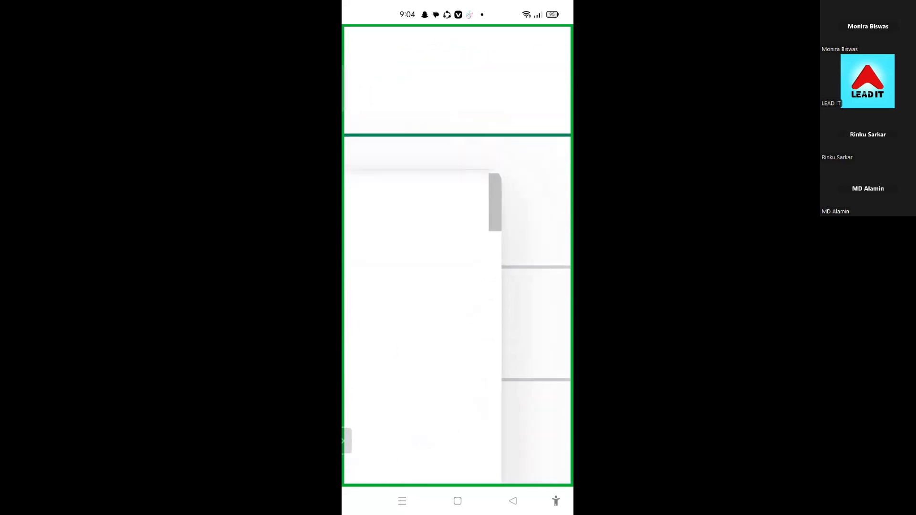
left_click_drag(493, 225, 491, 264)
left_click(495, 202)
scroll(500, 286, "down", 5)
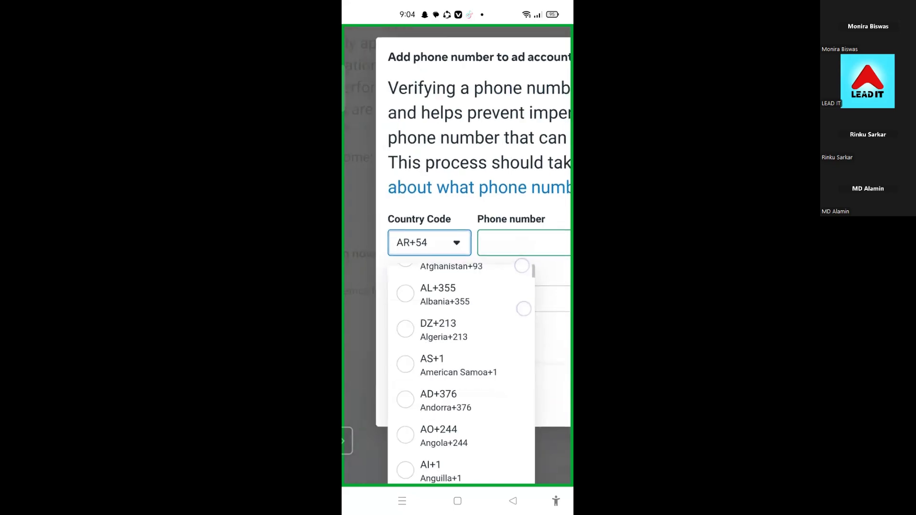
scroll(505, 334, "down", 5)
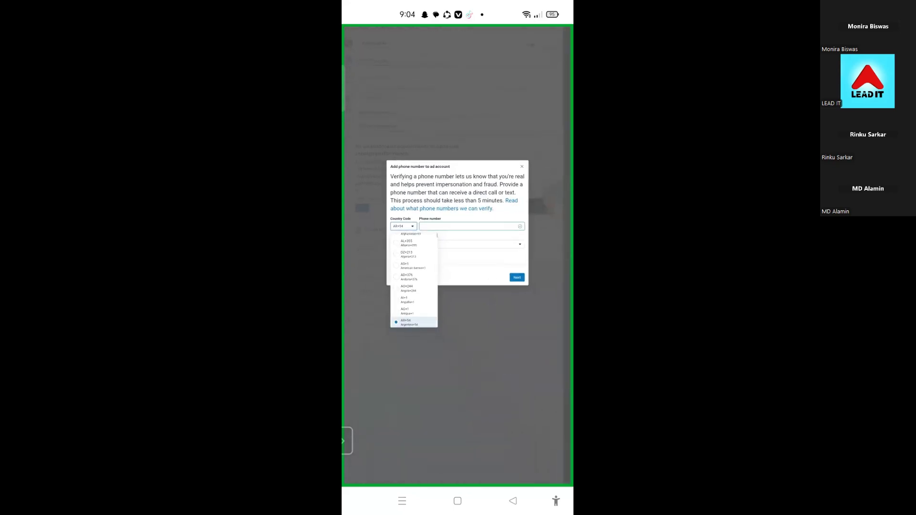
left_click(404, 224)
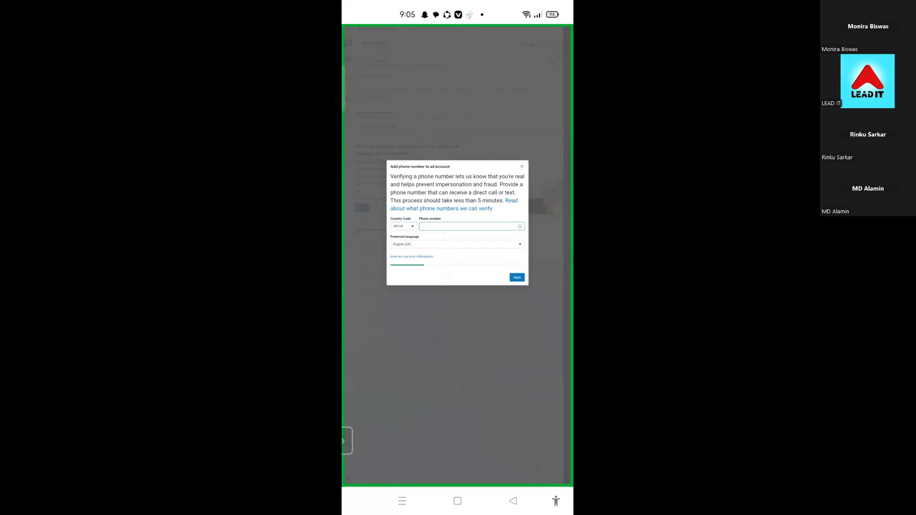
left_click(404, 226)
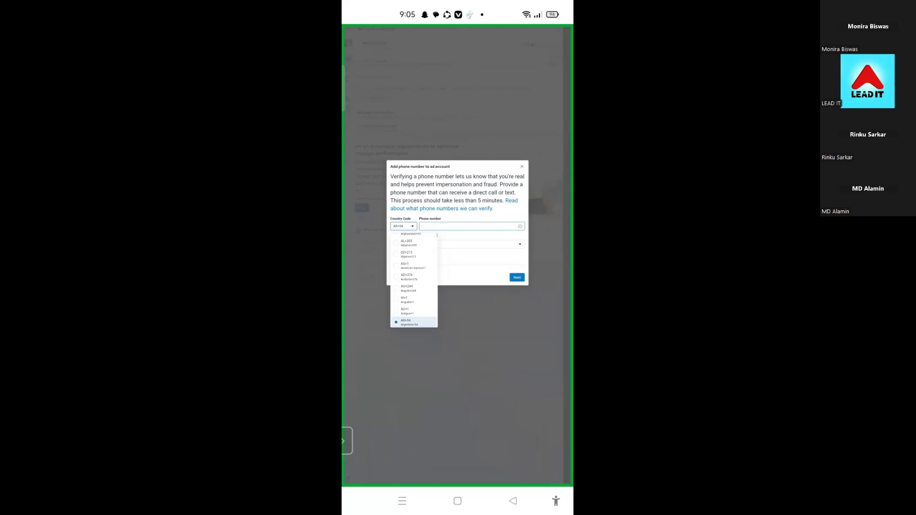
left_click(477, 226)
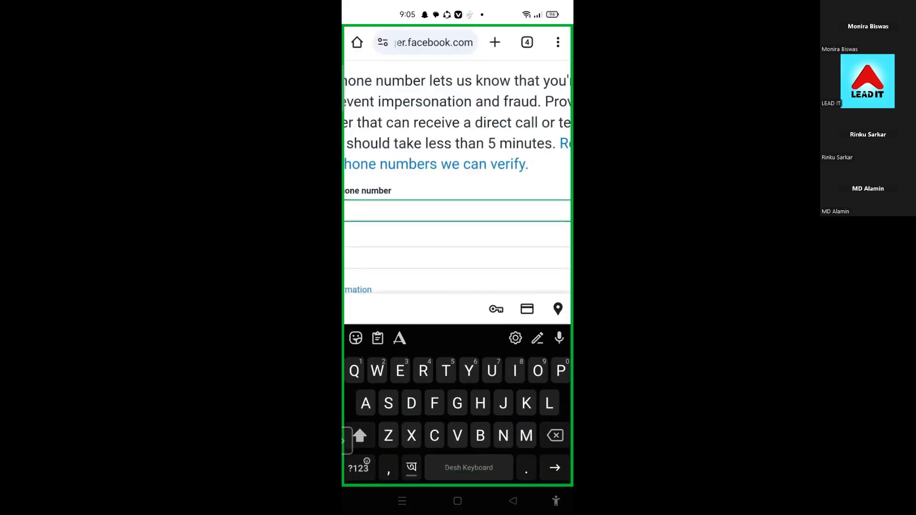
Try starting the phone number with '+', then reopen and scroll the AR+54 country code list
left_click(358, 467)
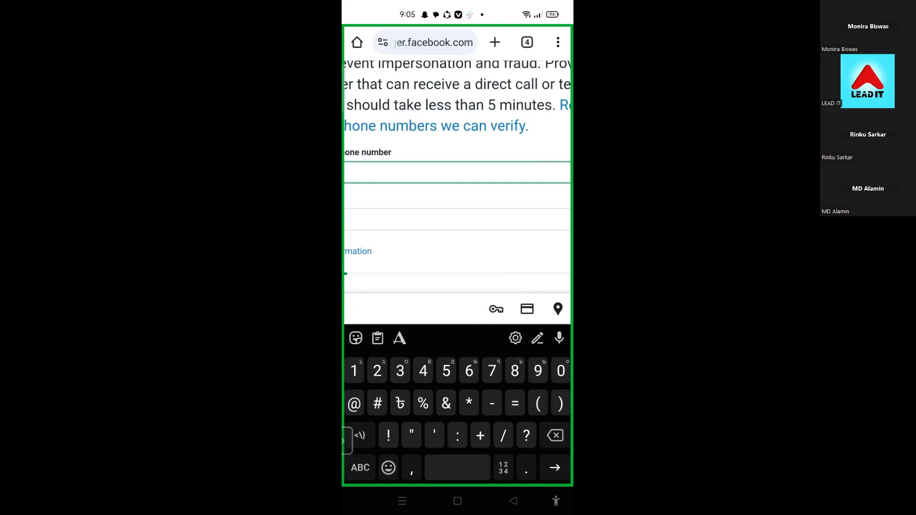
left_click(482, 436)
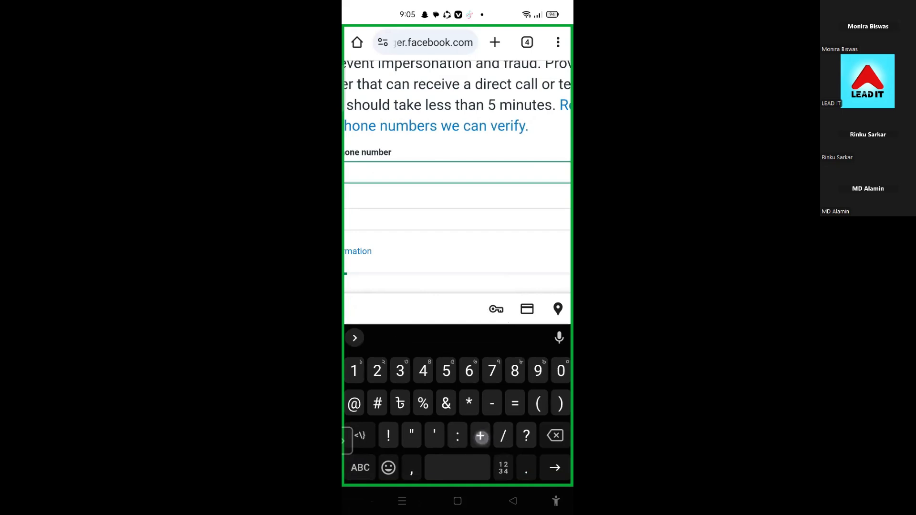
left_click_drag(425, 238, 511, 253)
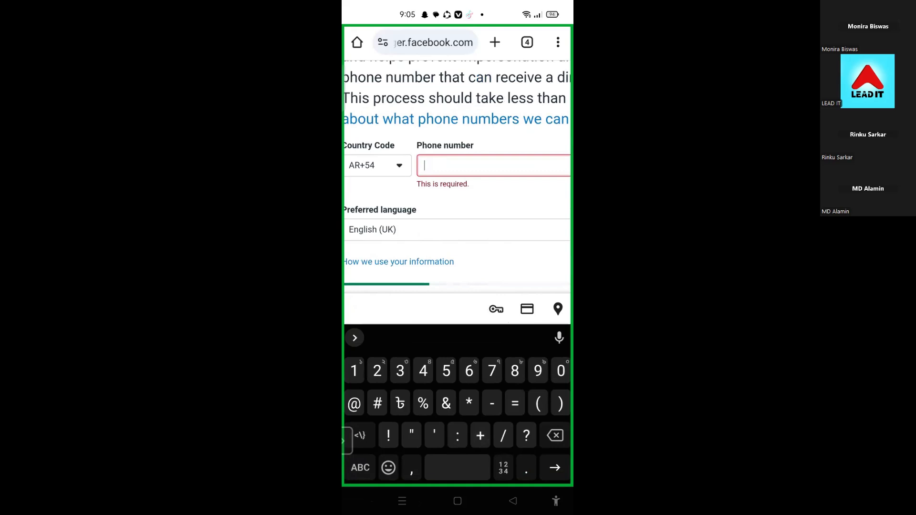
left_click(377, 165)
left_click_drag(420, 212, 429, 338)
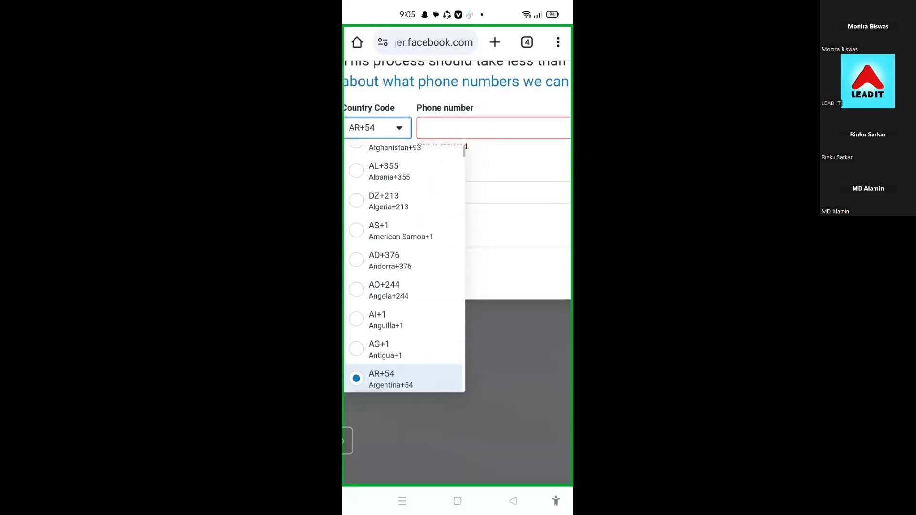
left_click_drag(403, 215, 431, 344)
scroll(401, 267, "up", 3)
scroll(430, 300, "up", 3)
Retry the '+' in the empty phone number field, hide the keyboard, and reopen the country codes
left_click(461, 178)
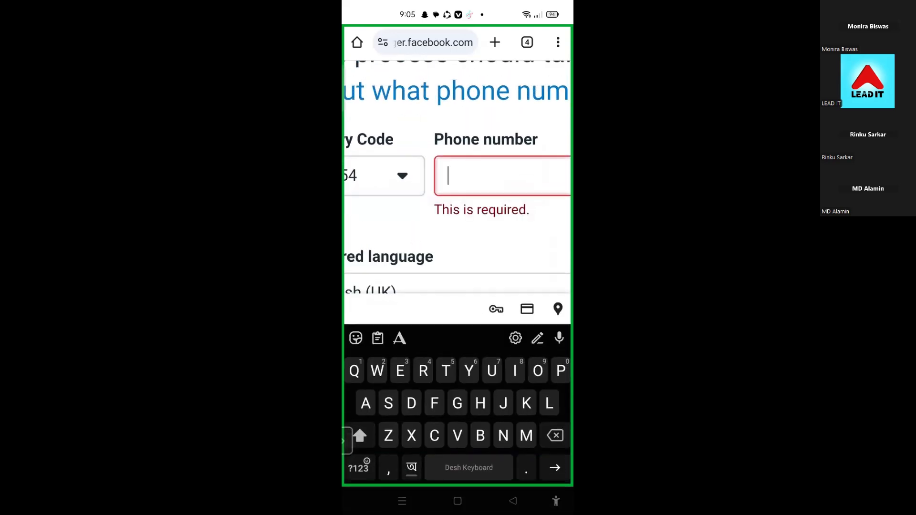
left_click(360, 468)
left_click(480, 435)
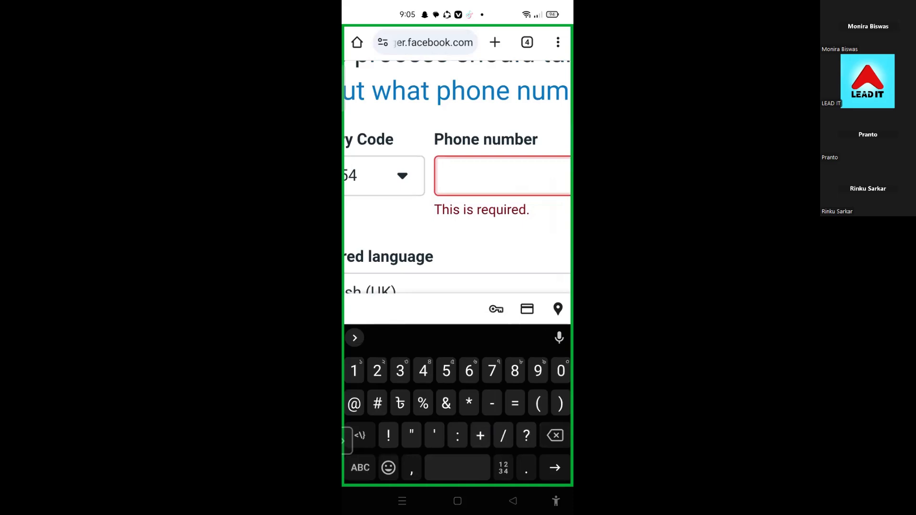
left_click(470, 176)
left_click(513, 501)
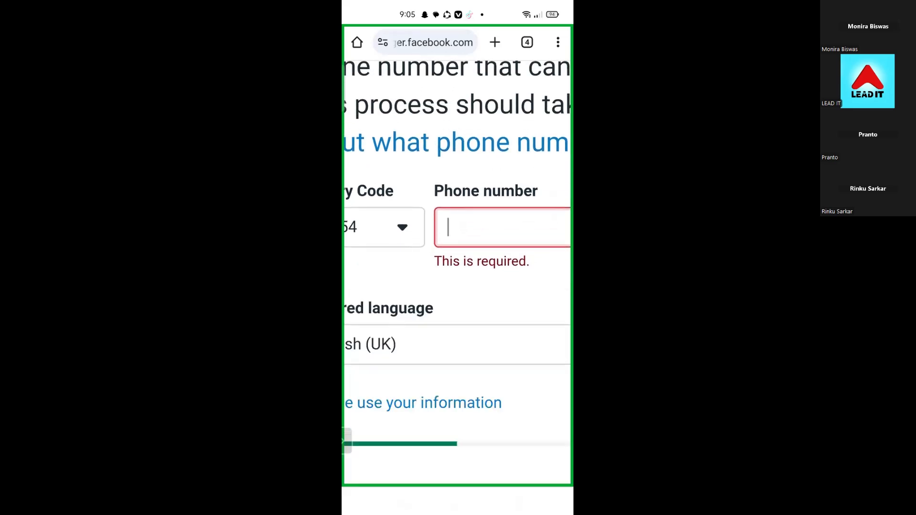
scroll(486, 300, "down", 5)
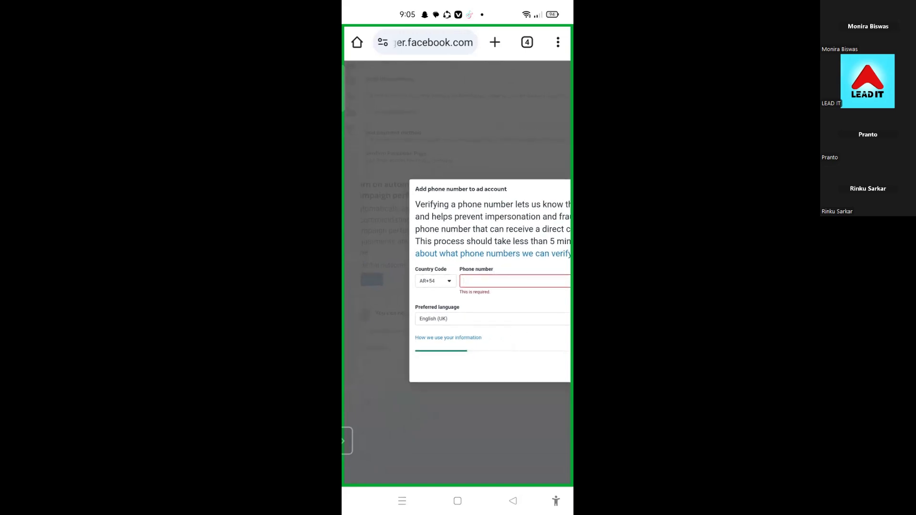
left_click(437, 281)
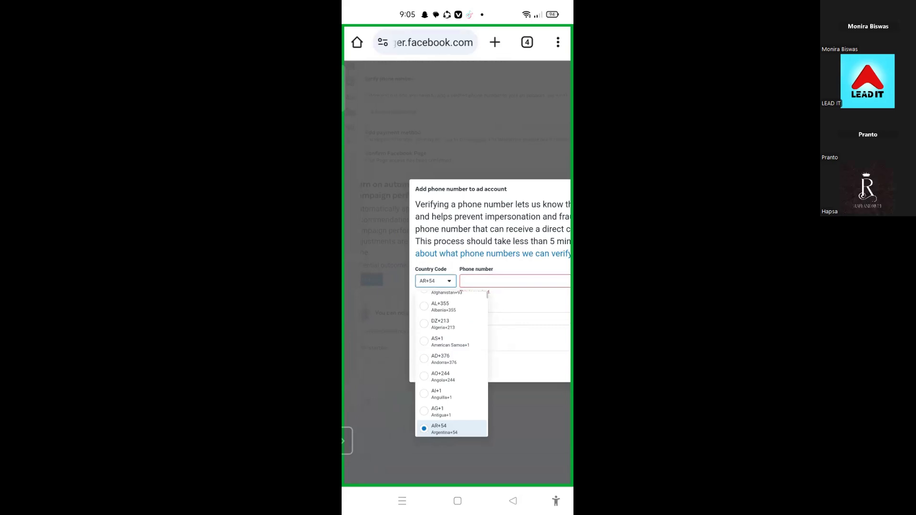
Close and reopen the country code list, scrolling up through its entries
scroll(459, 352, "up", 1)
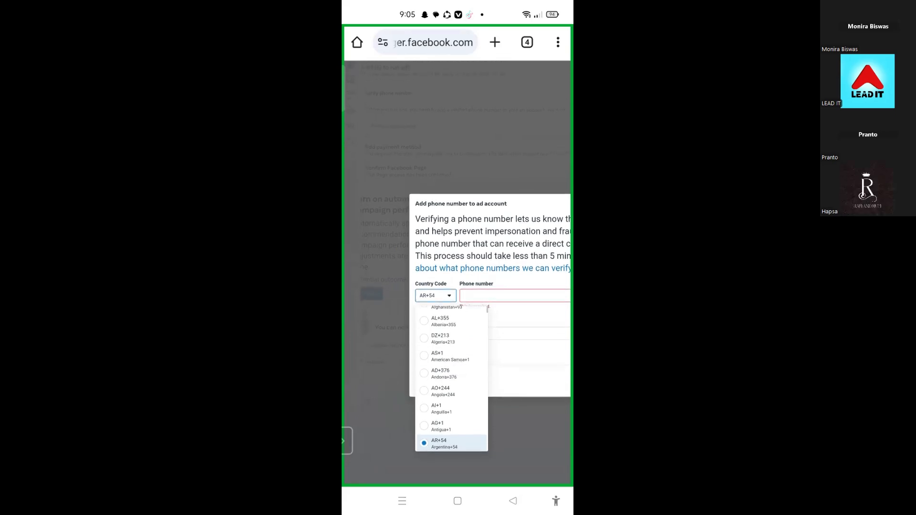
scroll(461, 371, "up", 5)
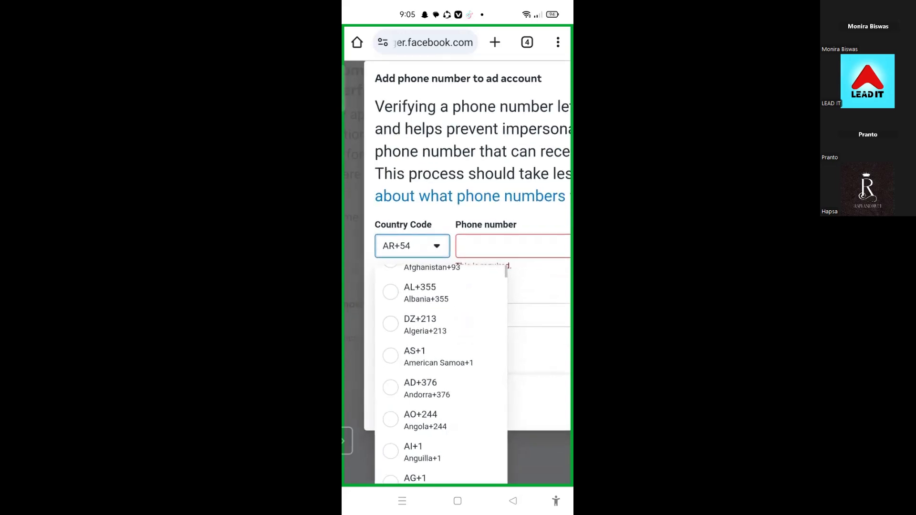
left_click(439, 252)
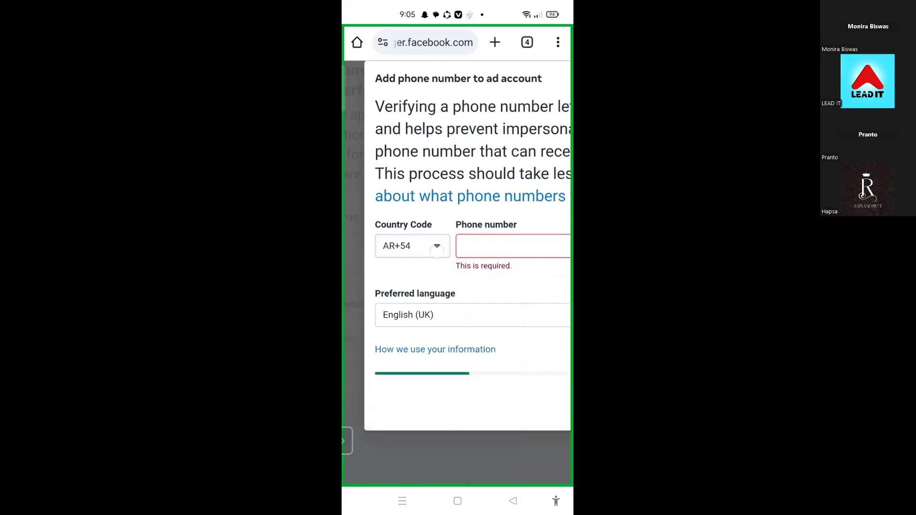
left_click(437, 251)
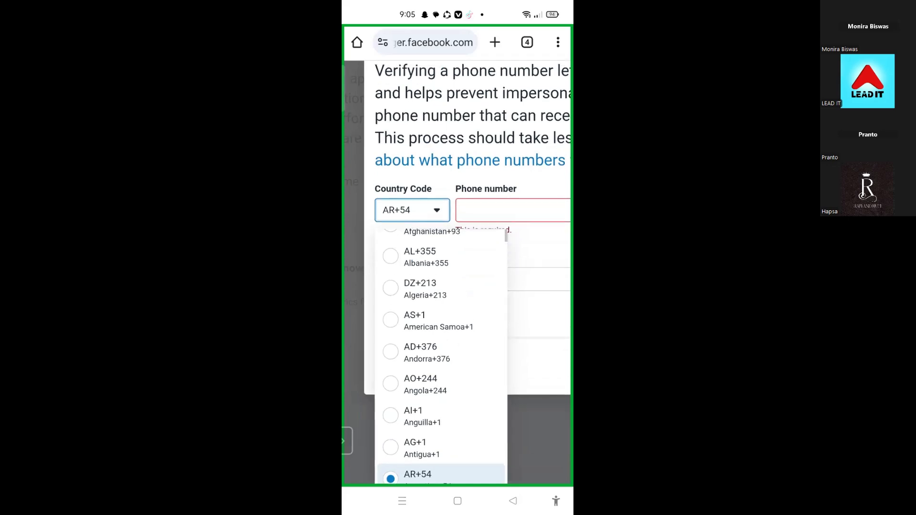
scroll(484, 311, "up", 5)
scroll(473, 313, "up", 1)
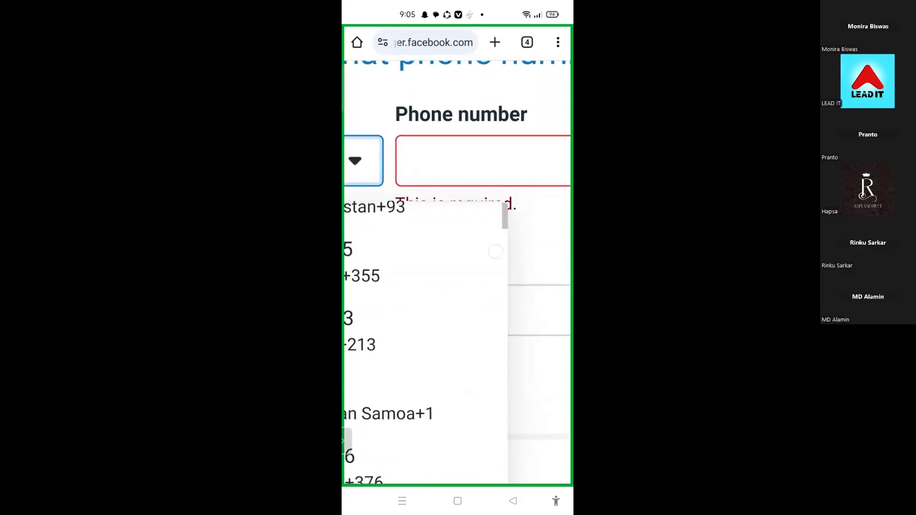
scroll(493, 253, "up", 3)
scroll(493, 254, "up", 3)
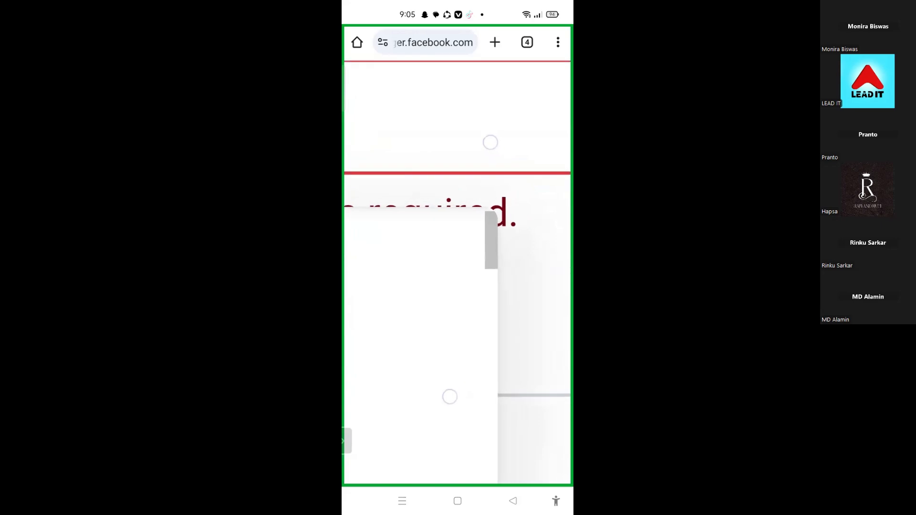
Drag through the country code list trying to pick another country; AR+54 Argentina remains selected
left_click_drag(487, 251, 479, 337)
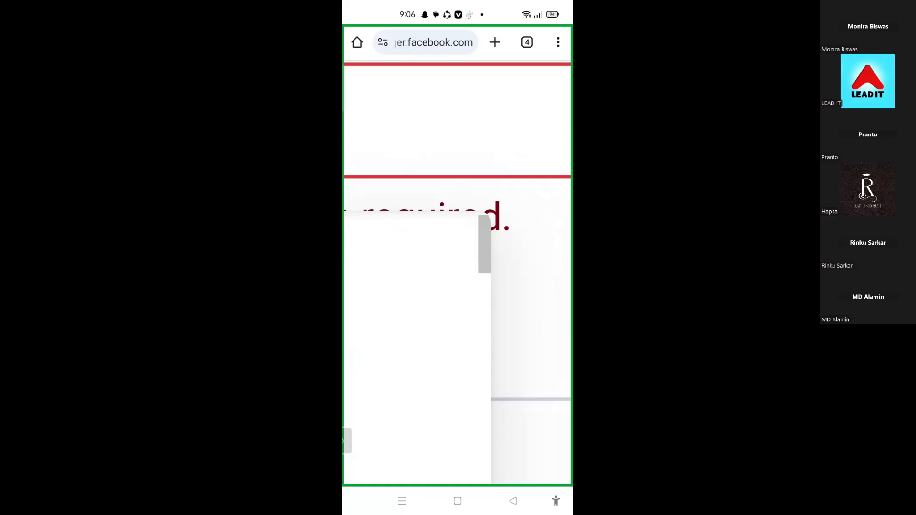
left_click_drag(484, 236, 481, 341)
left_click_drag(488, 216, 481, 340)
left_click_drag(486, 246, 481, 340)
left_click(486, 258)
left_click_drag(486, 257, 486, 288)
left_click(485, 242)
left_click(485, 241)
left_click_drag(486, 242, 484, 189)
left_click_drag(483, 242, 489, 166)
left_click(469, 383)
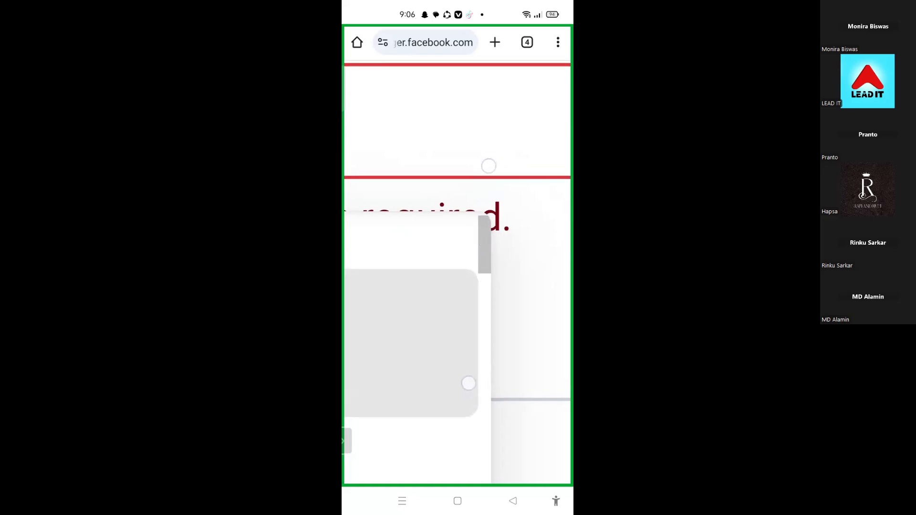
scroll(478, 275, "down", 5)
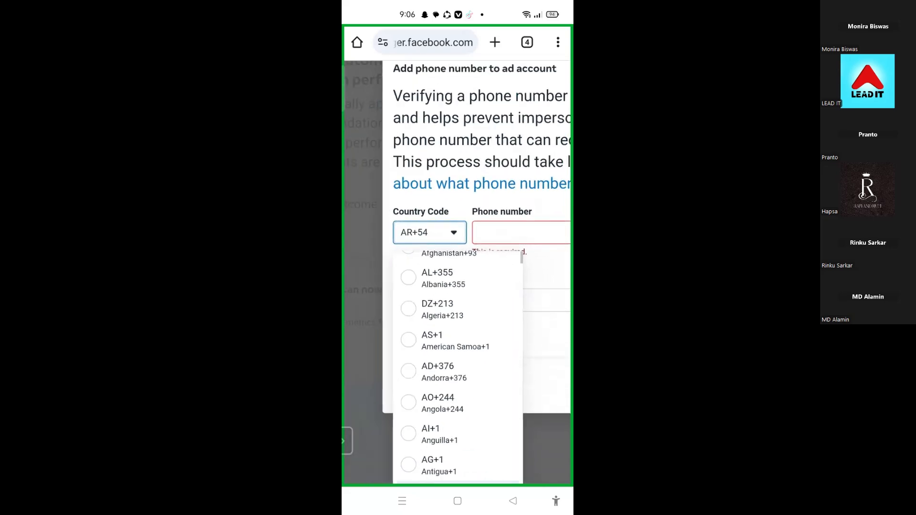
scroll(472, 289, "down", 5)
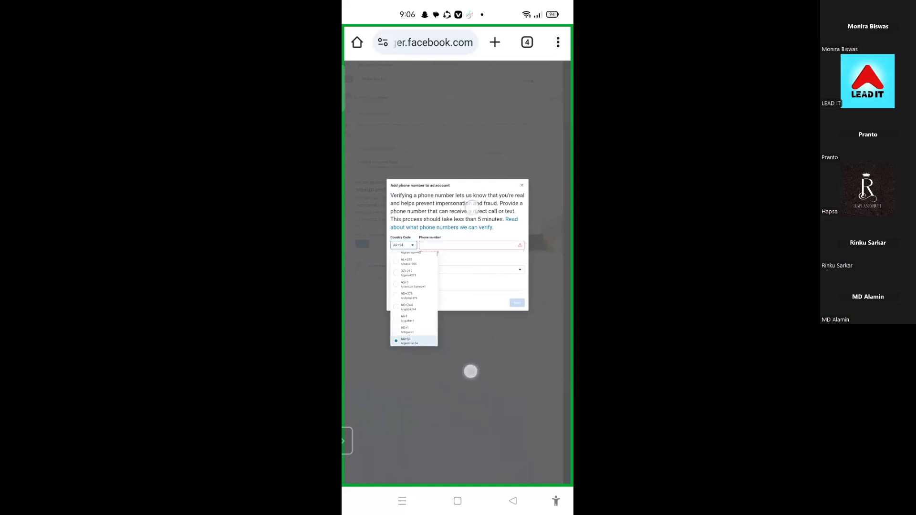
Close the Add phone number dialog and confirm 'Yes, exit' without saving
left_click(522, 186)
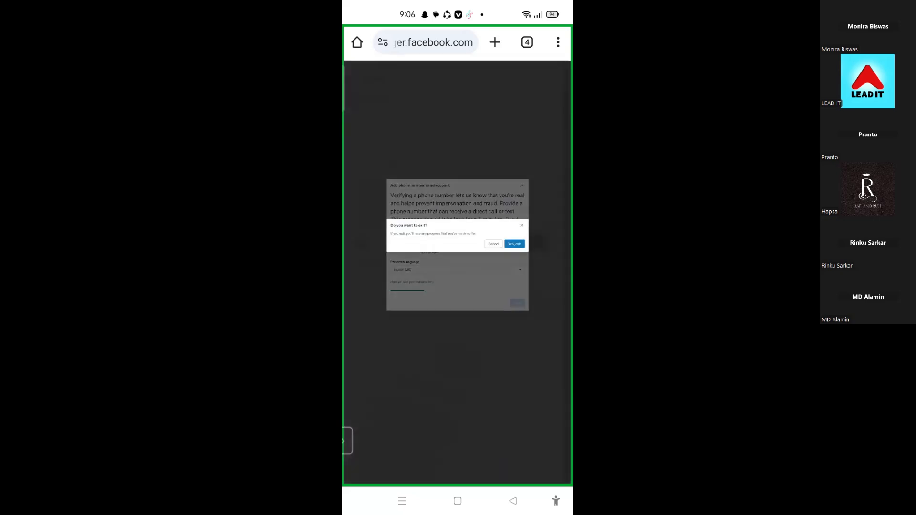
left_click(522, 224)
left_click(522, 185)
left_click(515, 244)
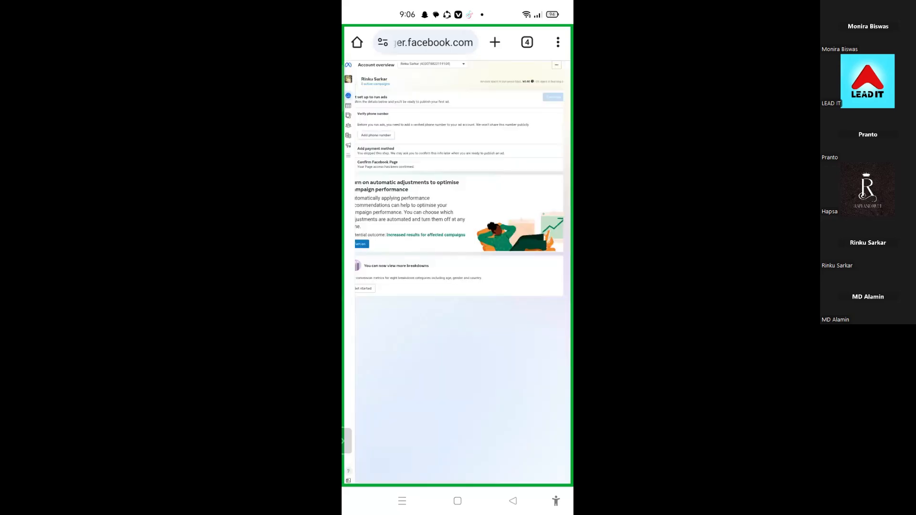